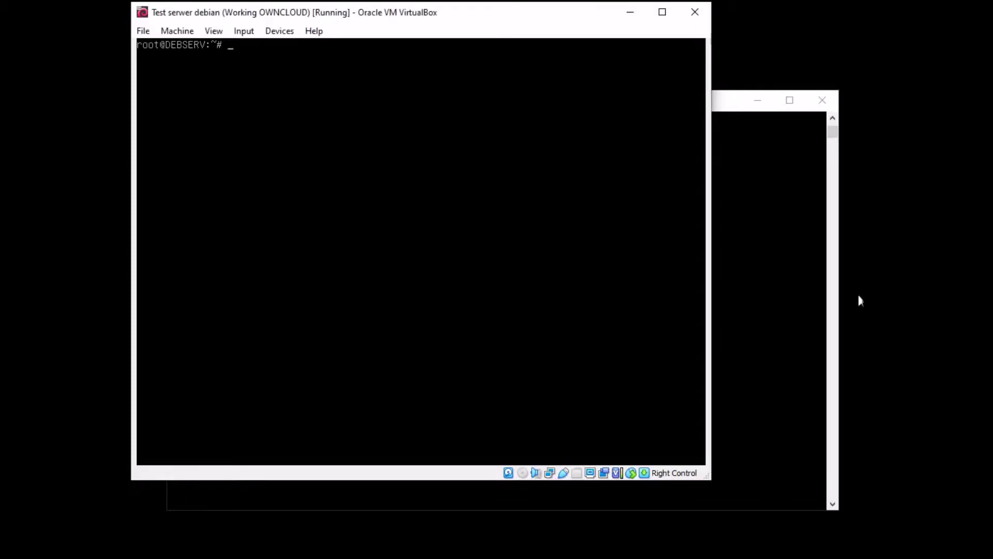
Move the Debian server console window slightly down and to the right
drag(437, 16, 443, 24)
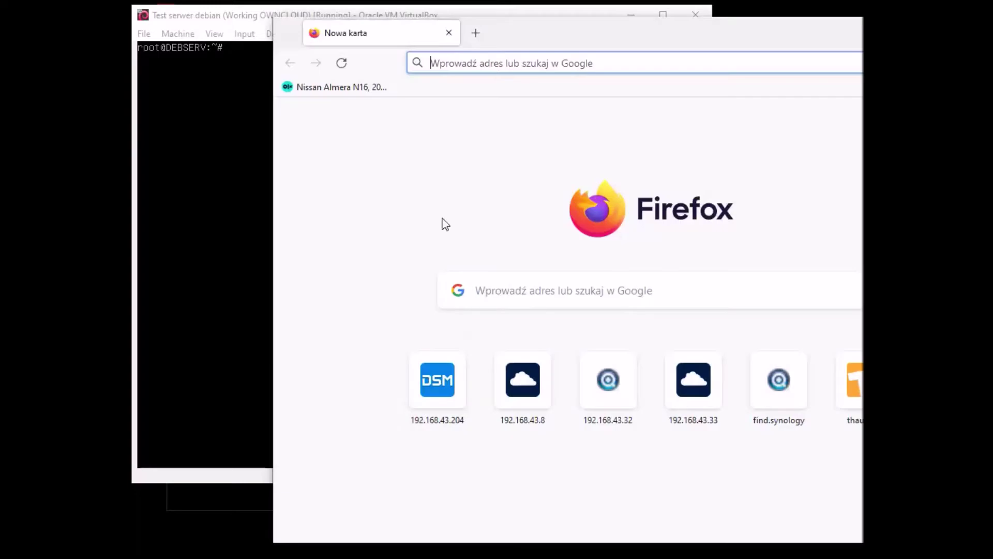
Reposition the new Firefox window up and left, and enlarge it slightly
drag(575, 27, 476, 36)
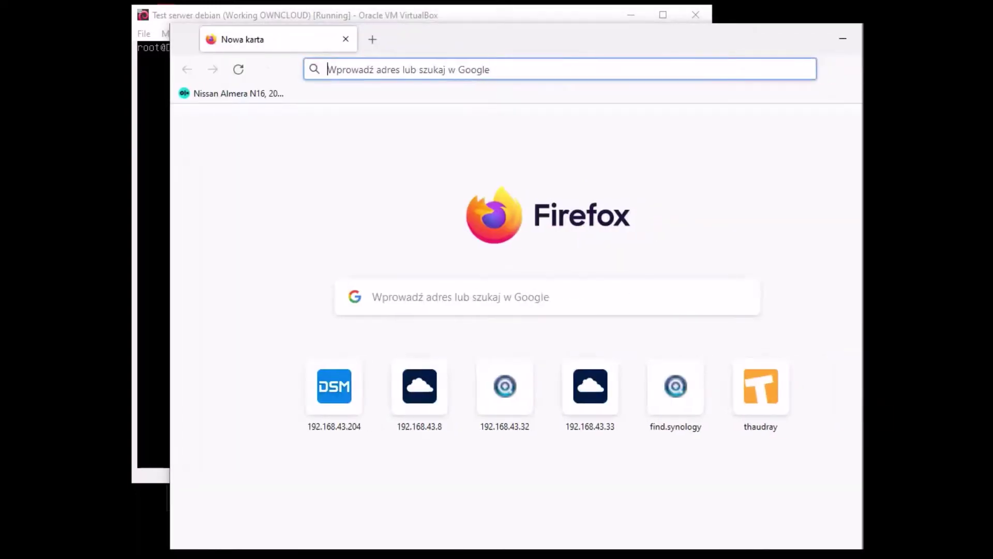
drag(693, 48, 627, 32)
drag(814, 539, 843, 548)
Load ownCloud at 192.168.43.33, allow the untrusted certificate, then minimize Firefox
click(398, 65)
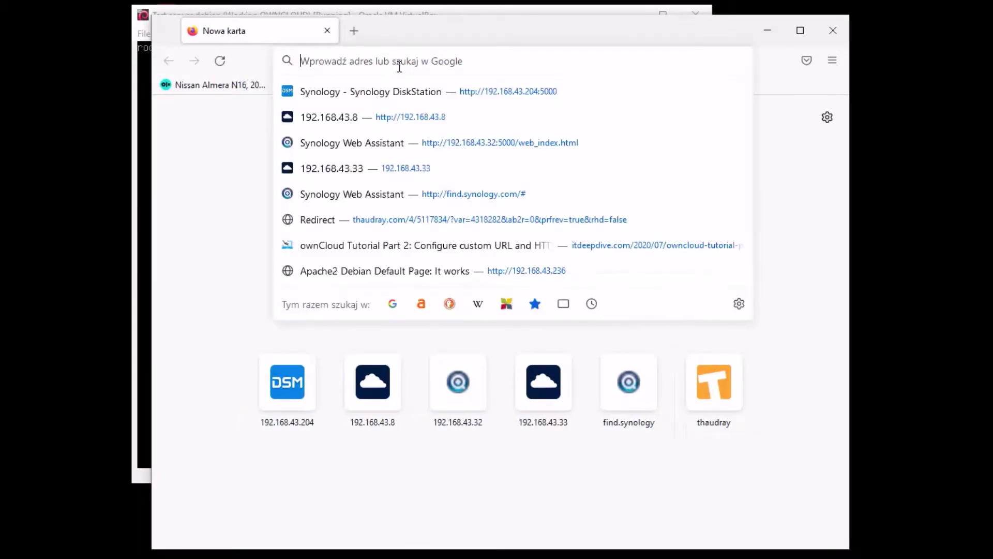
click(412, 118)
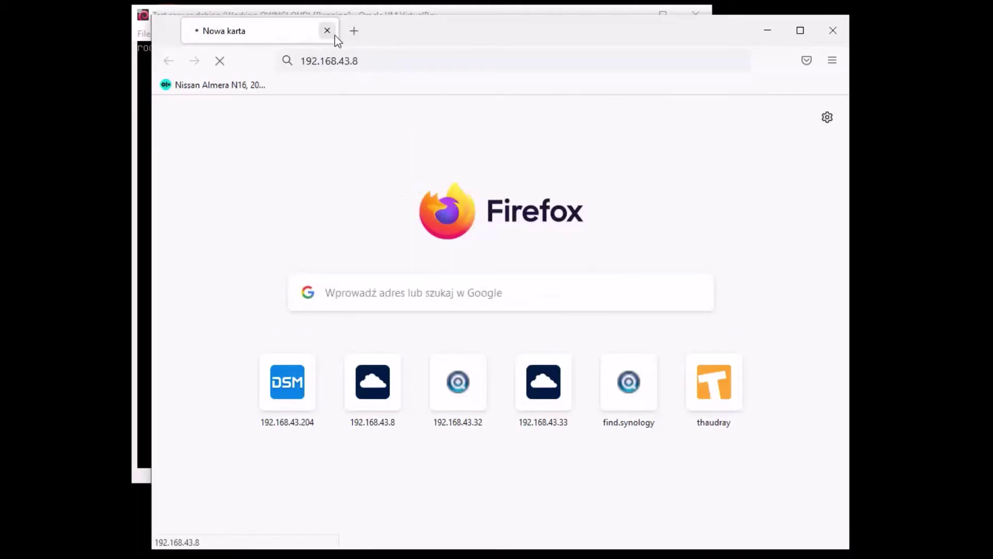
click(387, 60)
text(/)
key(BackSpace)
key(BackSpace)
text(33)
key(Return)
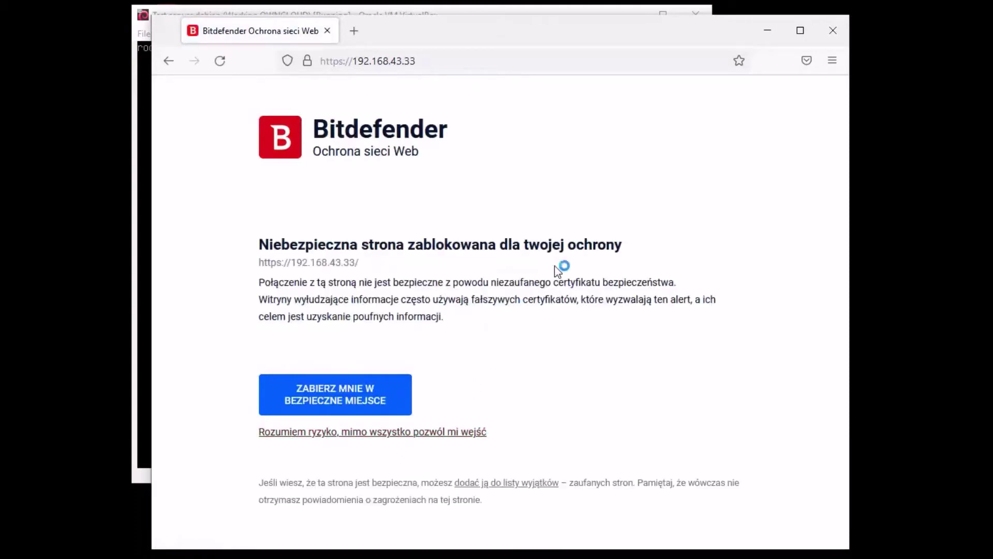
click(785, 399)
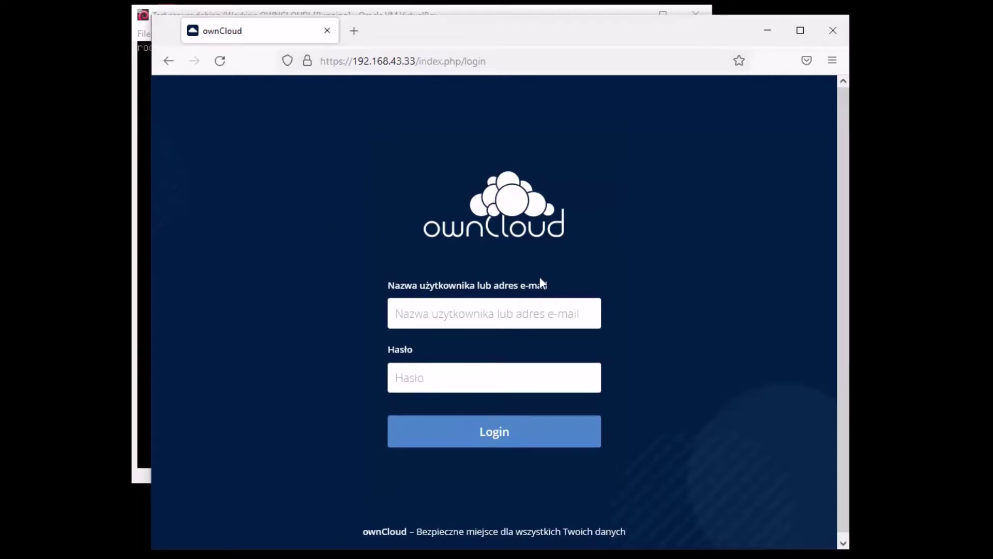
mouse_move(533, 42)
mouse_down()
mouse_move(517, 35)
mouse_move(528, 38)
mouse_up()
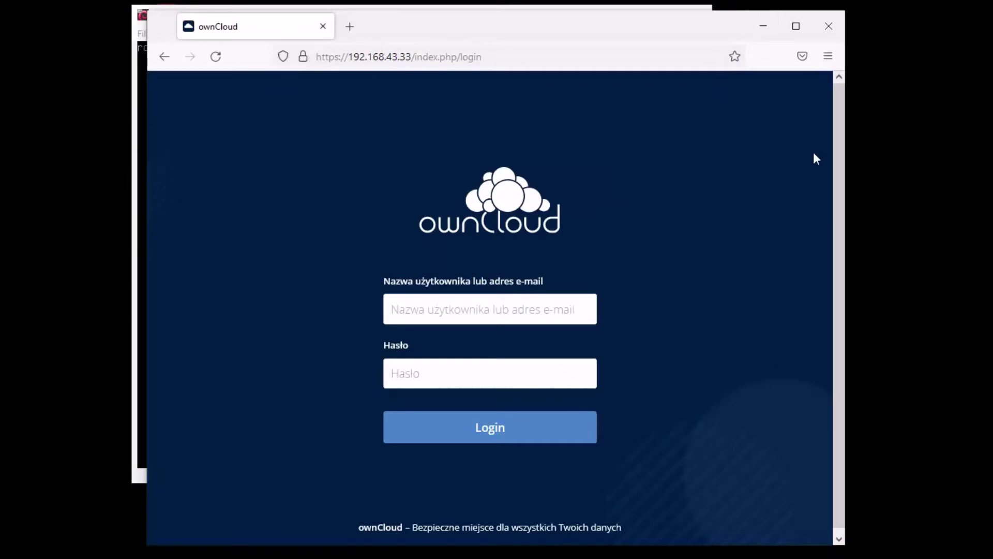
click(763, 31)
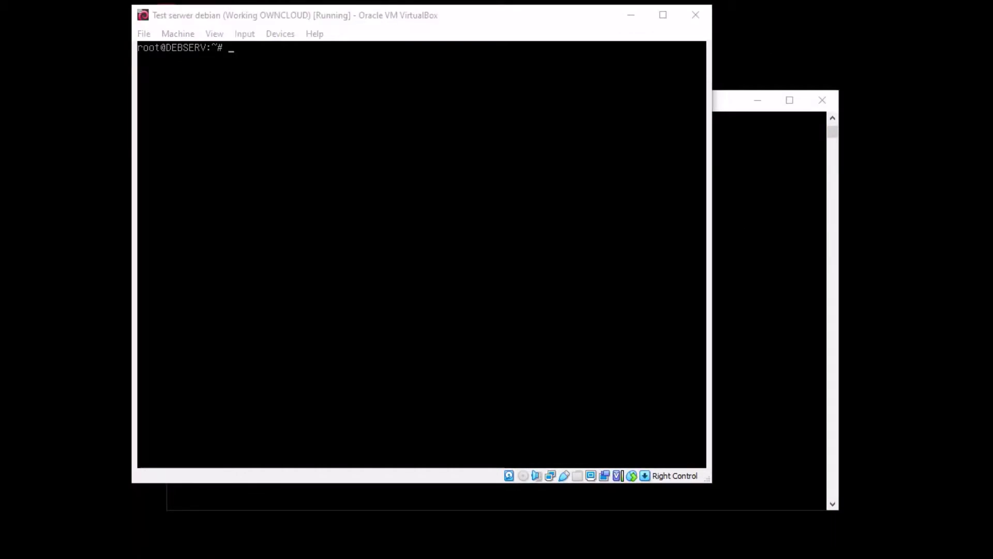
Change into /var/www/owncloud in the SSH session
click(819, 207)
mouse_move(716, 107)
mouse_down()
mouse_move(711, 82)
mouse_move(718, 107)
mouse_up()
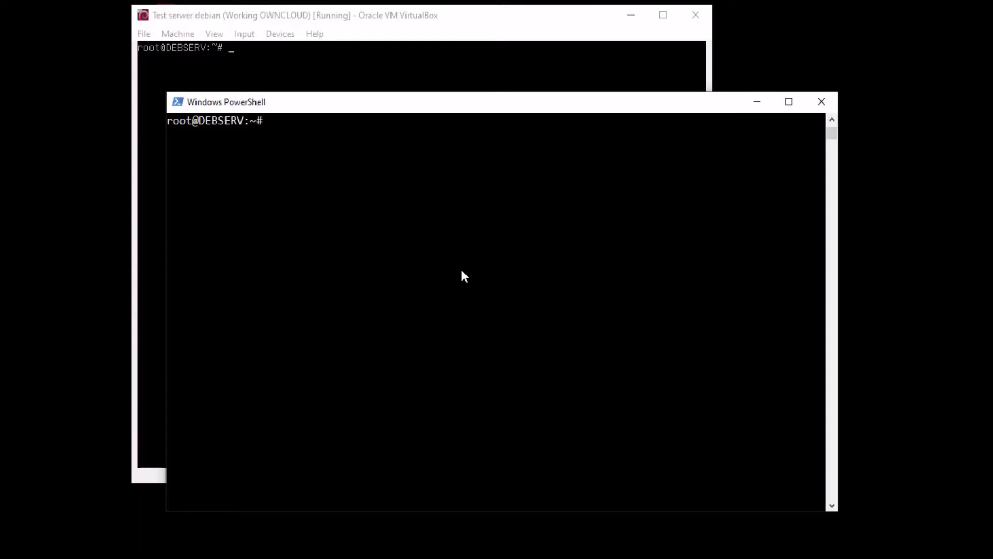
click(381, 237)
text(cd /var/www/owncloud)
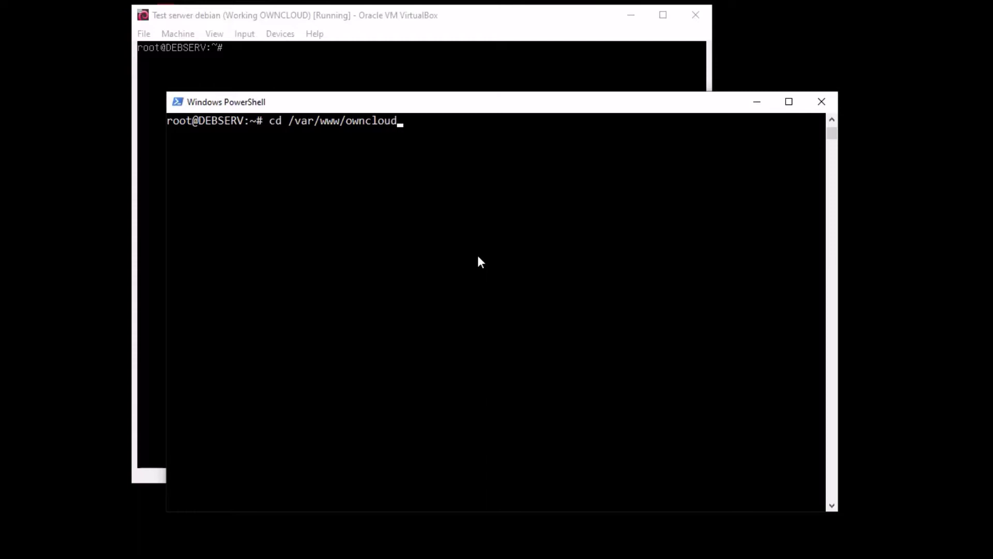
key(Return)
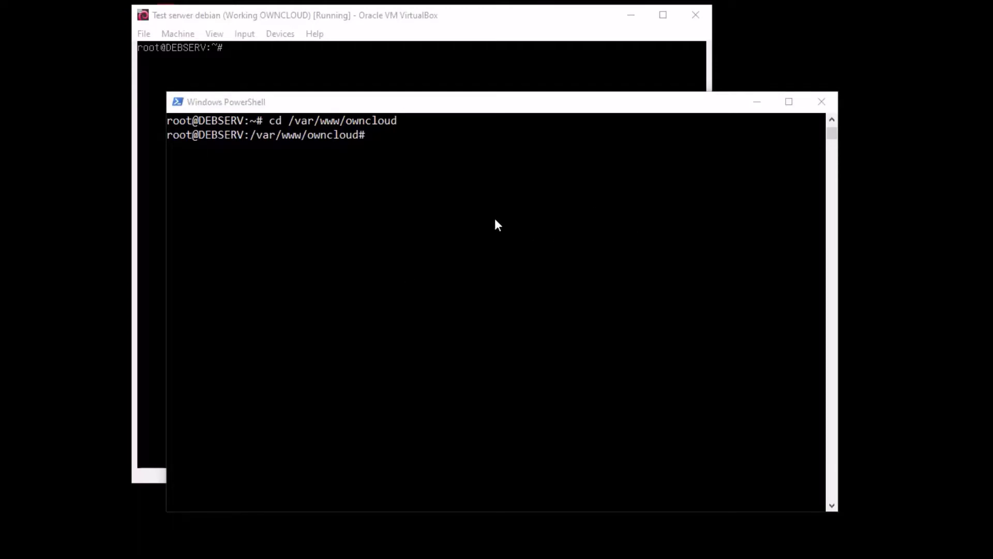
Paste and run nano /var/www/owncloud/config/config.php to edit the config
click(458, 165)
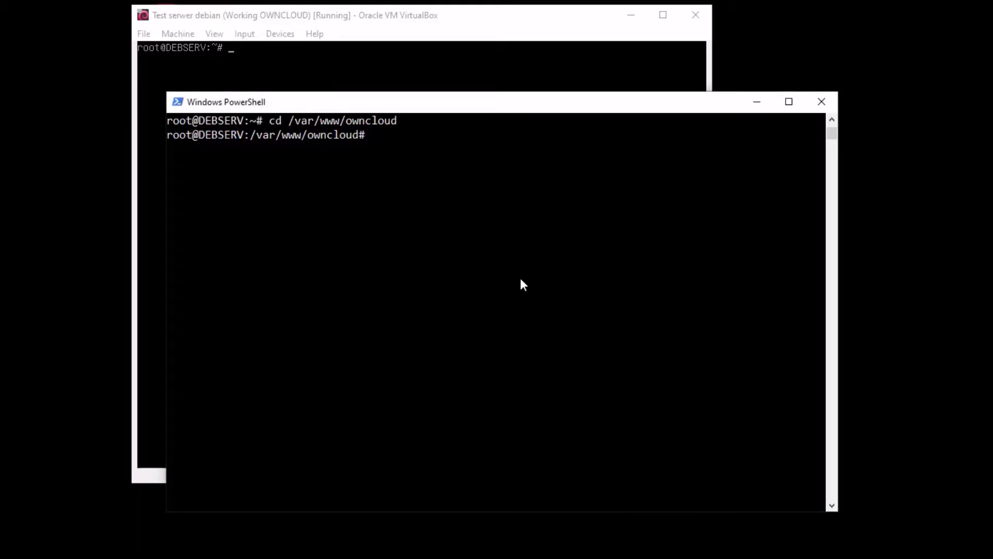
text(cd)
key(BackSpace)
key(BackSpace)
key(BackSpace)
right_click(495, 215)
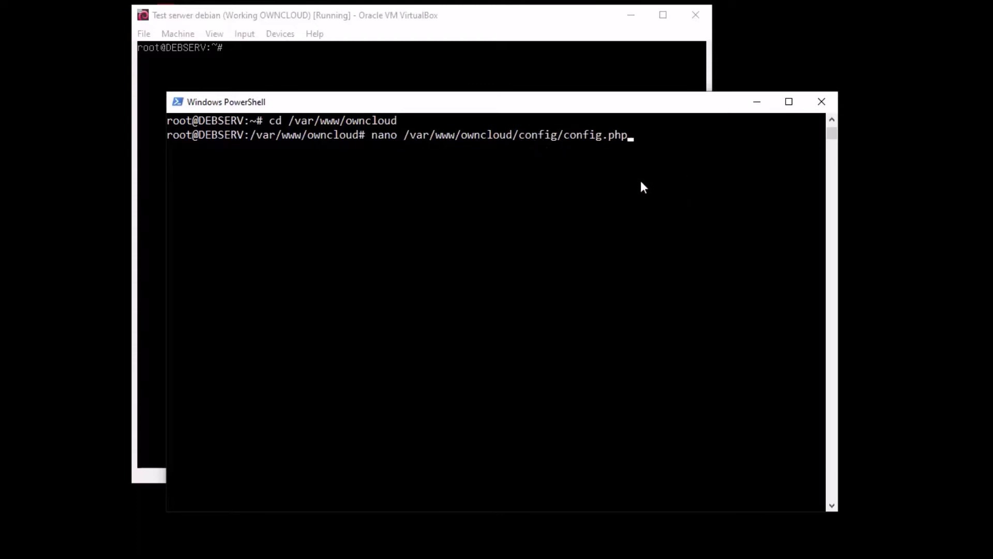
key(Return)
Enlarge the PowerShell window and scroll config.php to its end and back to the top
drag(574, 95, 569, 54)
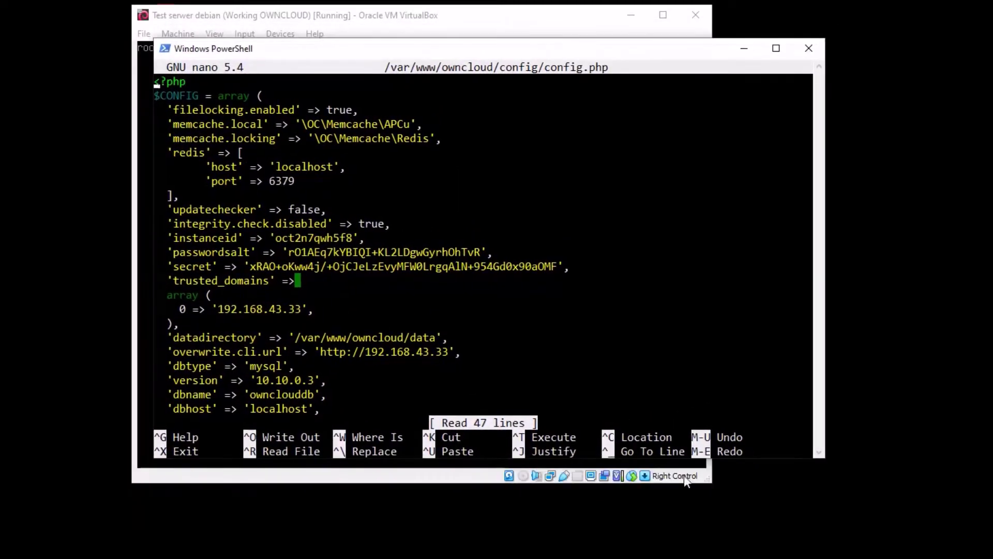
drag(830, 458, 838, 537)
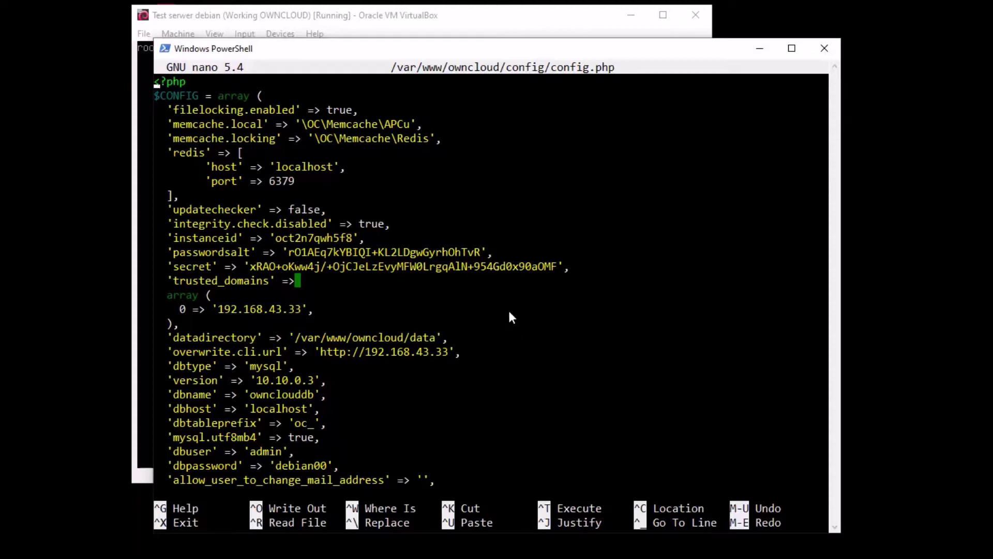
key(Down)
key(Down)
key(Down)
key(Down)
key(Down)
key(Down)
key(Down)
key(Down)
key(Down)
key(Down)
key(Down)
key(Down)
key(Down)
key(Down)
key(Down)
key(Down)
key(Down)
key(Down)
key(Down)
key(Down)
key(Down)
key(Down)
key(Down)
key(Down)
key(Down)
key(Down)
key(Down)
key(Down)
key(Down)
key(Down)
key(Down)
key(Down)
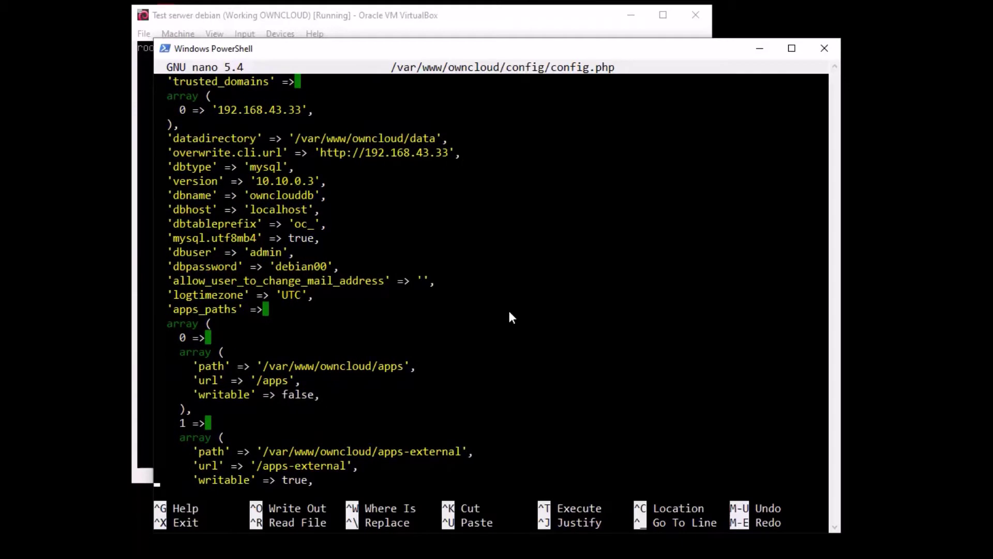
key(Up)
key(Up)
key(Up)
key(Up)
key(Up)
key(Up)
key(Up)
key(Up)
key(Up)
key(Up)
key(Up)
key(Up)
key(Up)
key(Up)
key(Up)
key(Up)
key(Up)
key(Up)
key(Up)
key(Up)
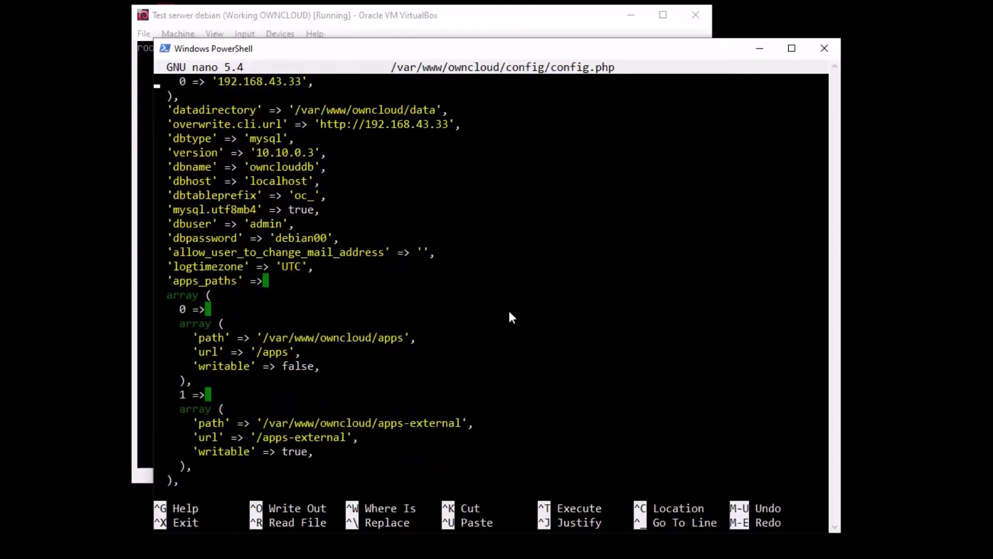
key(Up)
key(Up)
key(Up)
key(Up)
key(Up)
key(Up)
key(Up)
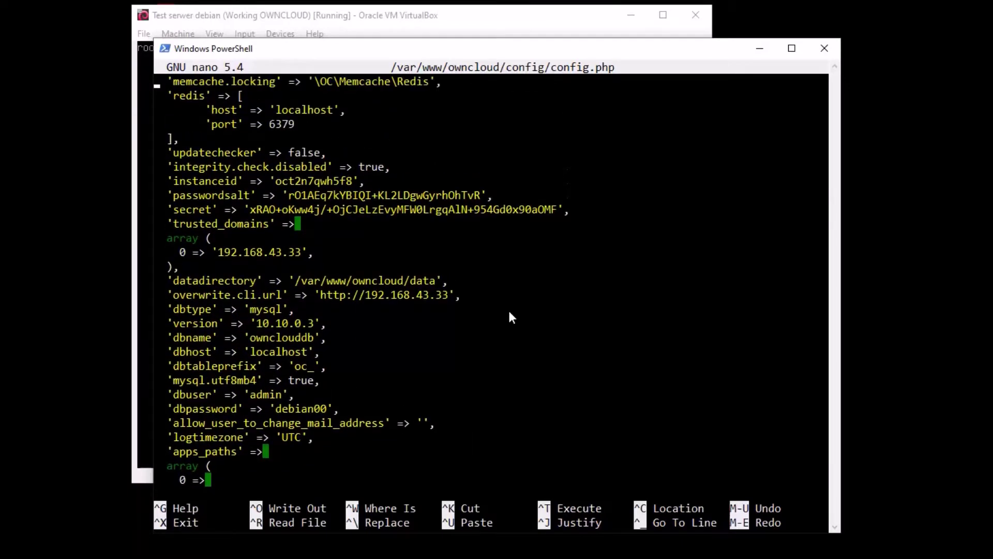
key(Down)
key(Down)
key(Down)
key(Down)
key(Down)
key(Down)
key(Down)
key(Down)
key(Down)
key(Down)
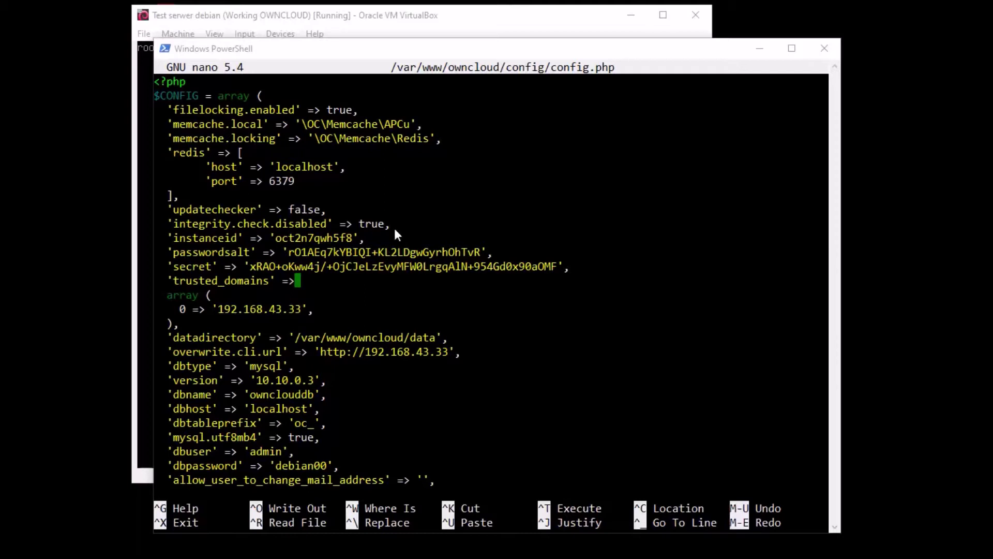
Insert 'htaccess.RewriteBase' => '/', on a new aligned line after 'updatechecker' => false
click(499, 222)
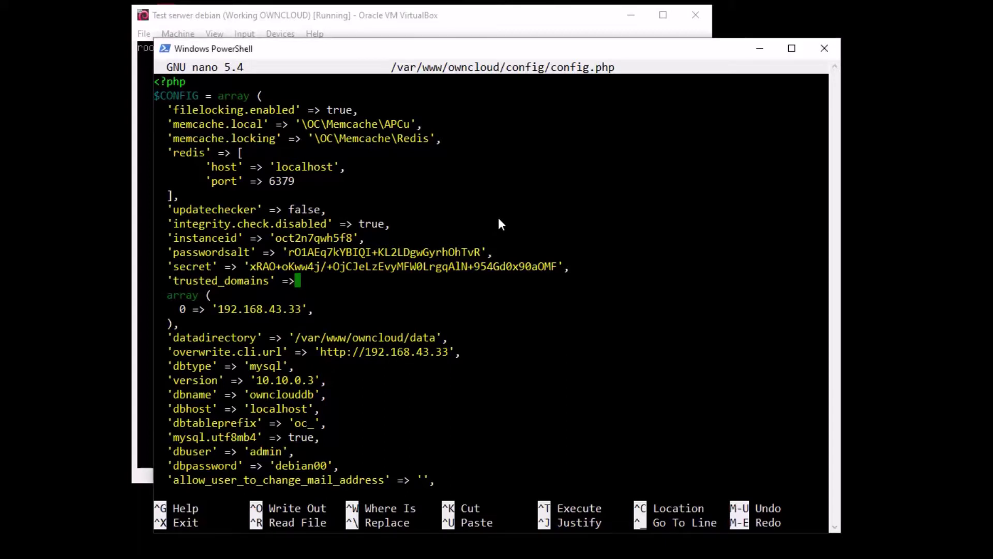
key(Up)
key(Up)
key(Down)
key(Right)
key(Right)
key(Right)
key(Right)
key(Right)
key(Right)
key(Right)
key(Right)
key(Right)
key(Right)
key(Right)
key(Right)
key(Right)
key(Right)
key(Right)
key(Right)
key(Right)
key(Right)
key(Right)
key(Right)
key(Right)
key(Right)
key(Right)
key(Right)
key(Left)
key(Return)
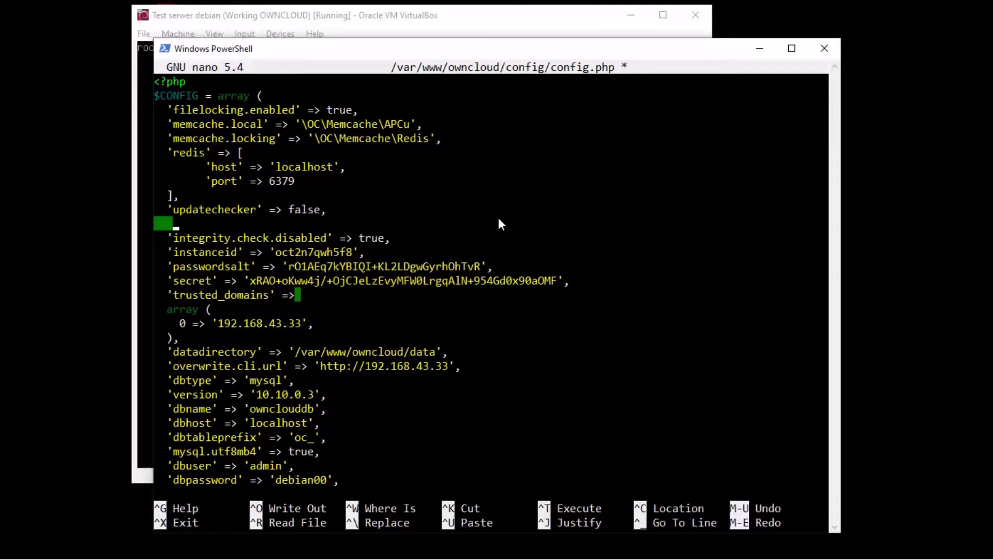
right_click(498, 223)
key(Left)
key(Left)
key(Left)
key(Left)
key(Left)
key(Left)
key(Left)
key(Left)
key(Left)
key(Left)
key(Left)
key(Left)
key(Left)
key(Left)
key(Left)
key(Left)
key(Left)
key(Left)
key(Left)
key(Left)
key(Left)
key(Left)
key(Left)
key(Left)
key(Left)
key(Left)
key(Left)
key(Left)
key(Left)
key(Left)
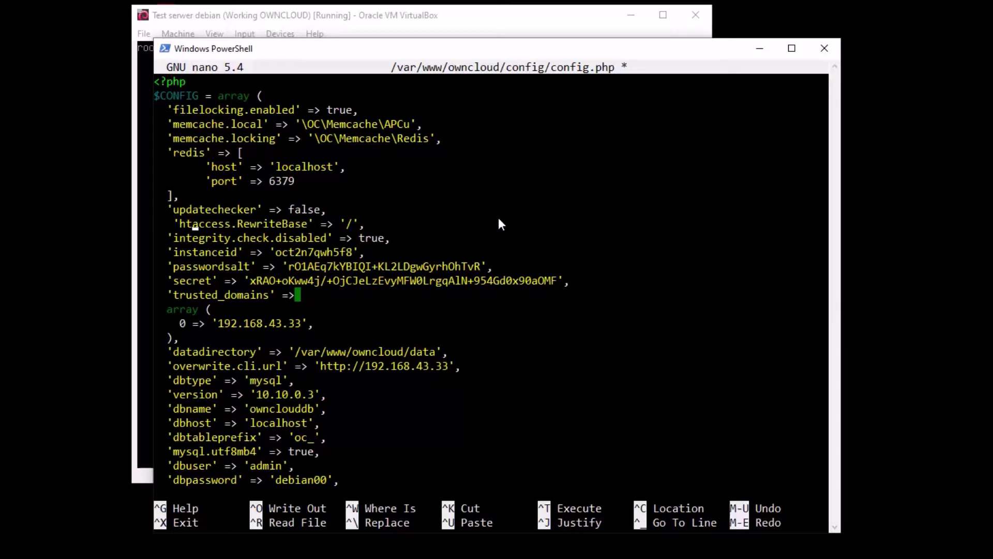
key(BackSpace)
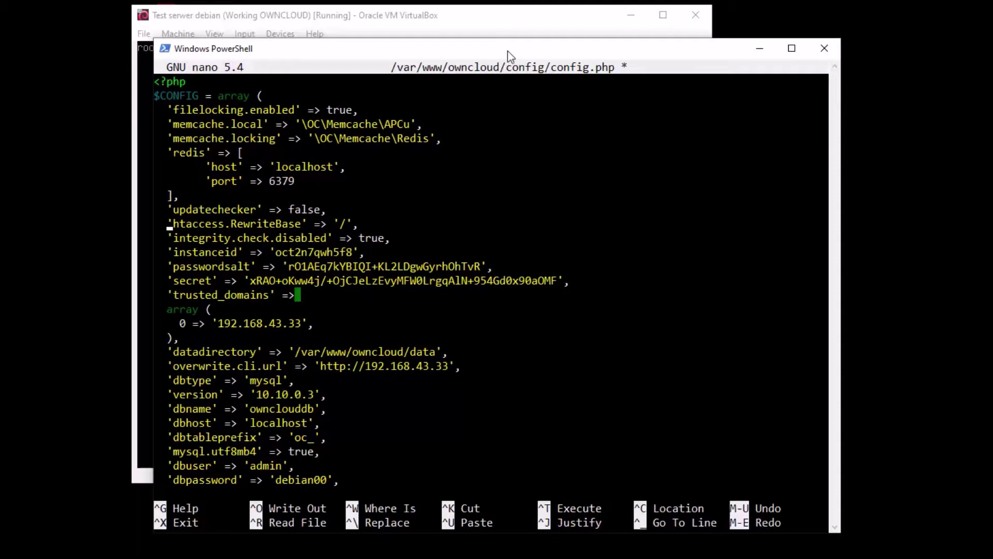
drag(507, 50, 511, 47)
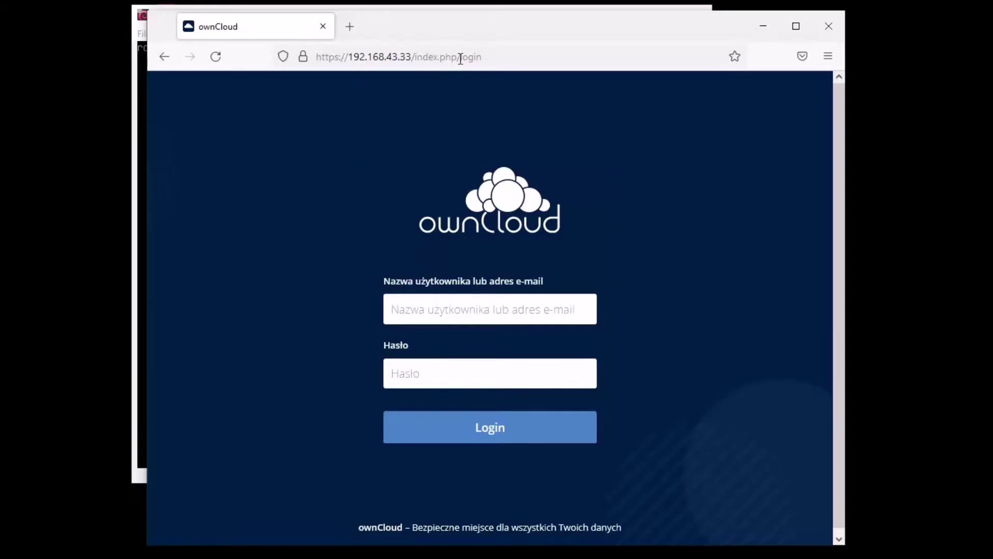
click(759, 25)
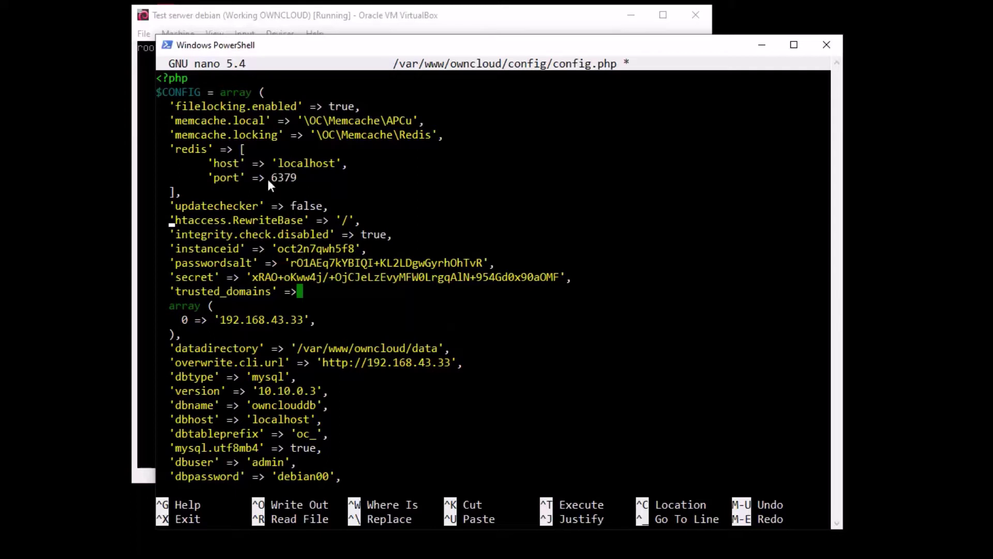
Save config.php and exit nano
key(ctrl+x)
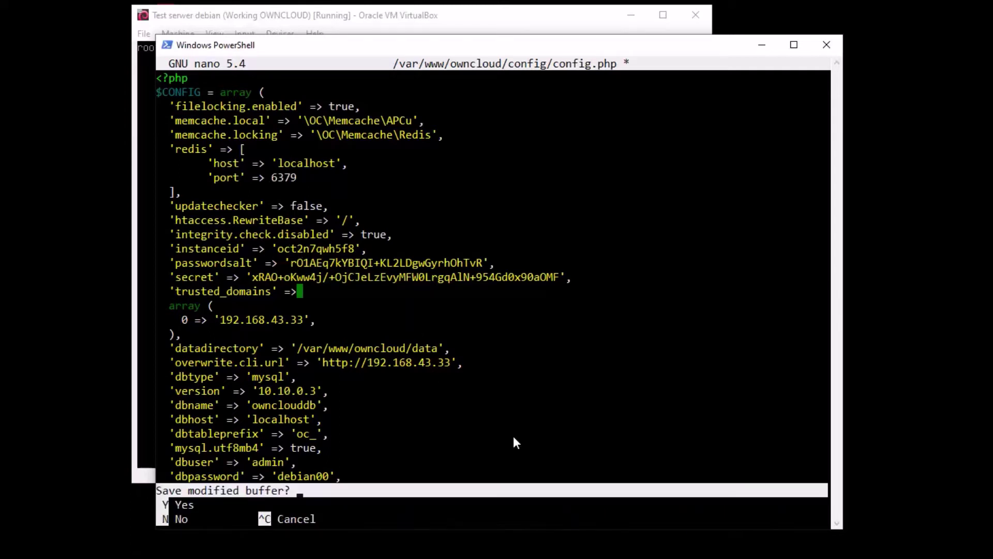
key(y)
key(Return)
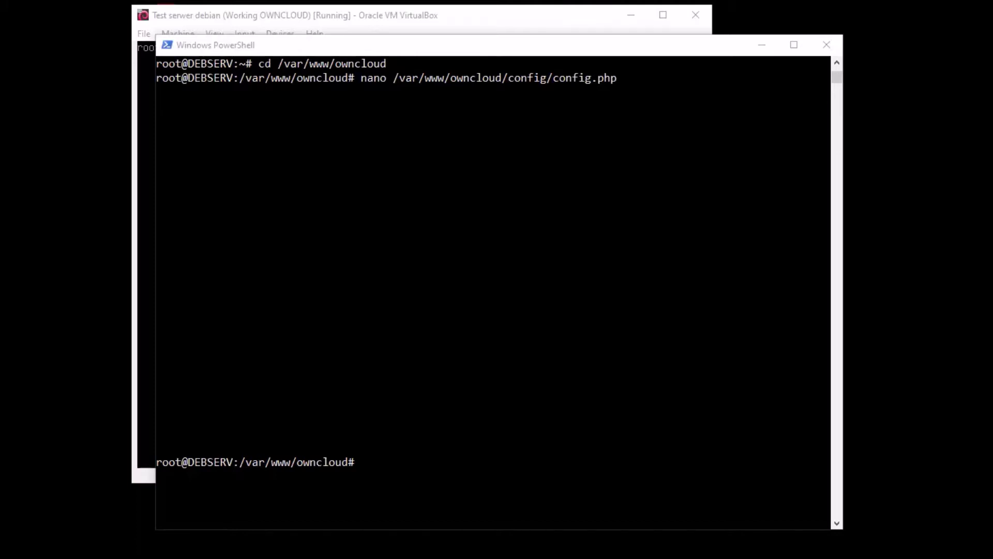
Replace the pasted occ maintenance:update:htaccess command with apt install sudo
click(441, 476)
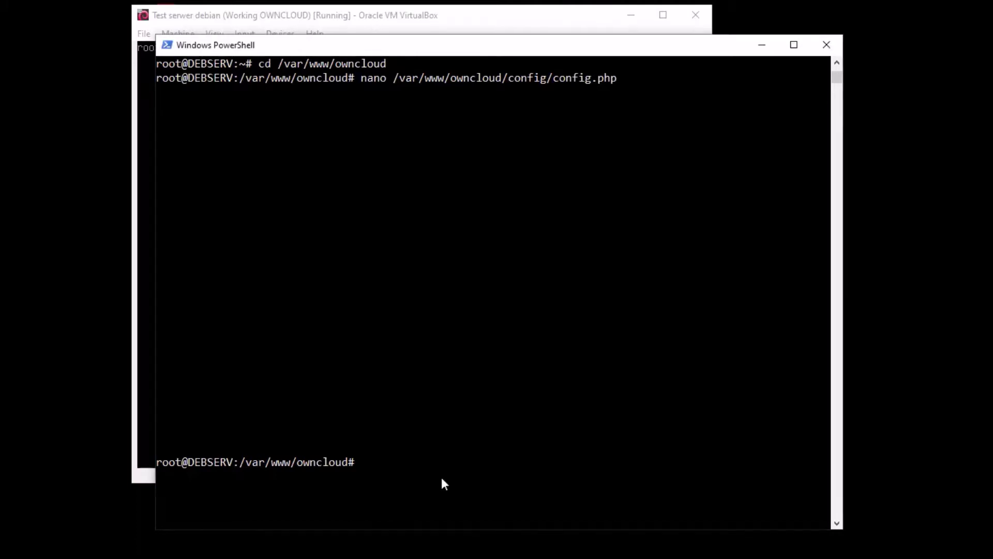
right_click(492, 462)
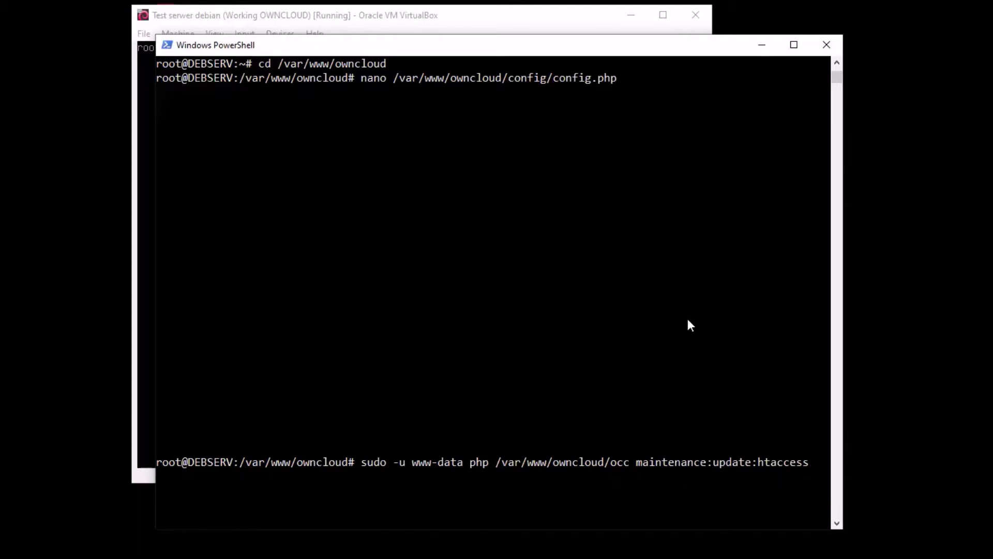
key(BackSpace)
key(BackSpace)
key(BackSpace)
key(BackSpace)
key(BackSpace)
key(BackSpace)
key(BackSpace)
key(BackSpace)
key(BackSpace)
key(BackSpace)
key(BackSpace)
key(BackSpace)
key(BackSpace)
key(BackSpace)
key(BackSpace)
key(BackSpace)
key(BackSpace)
key(BackSpace)
key(BackSpace)
key(BackSpace)
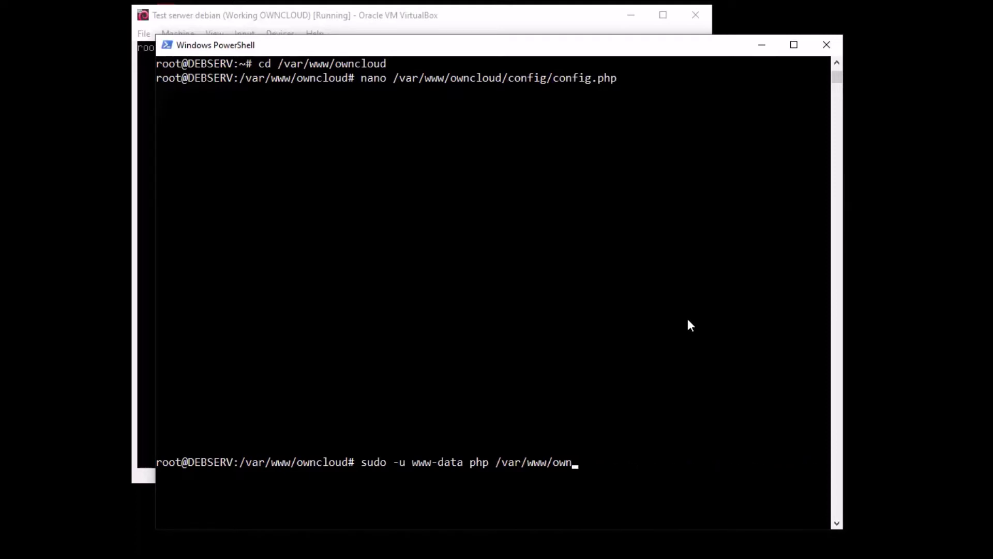
key(BackSpace)
key(BackSpace)
key(BackSpace)
key(BackSpace)
key(BackSpace)
key(BackSpace)
key(BackSpace)
key(BackSpace)
key(BackSpace)
key(BackSpace)
key(BackSpace)
key(BackSpace)
key(BackSpace)
key(BackSpace)
key(BackSpace)
key(BackSpace)
key(BackSpace)
key(BackSpace)
key(BackSpace)
key(BackSpace)
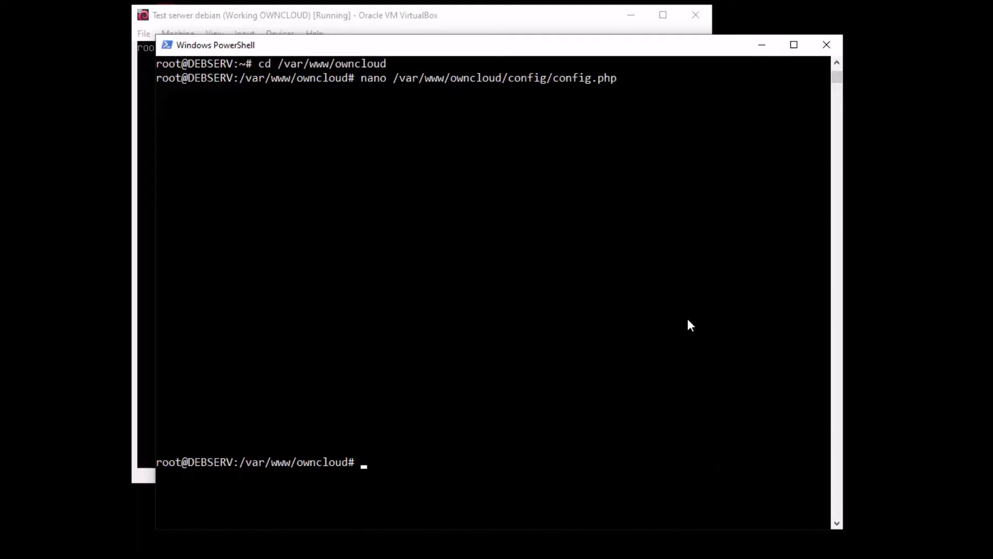
text(apt install sudo)
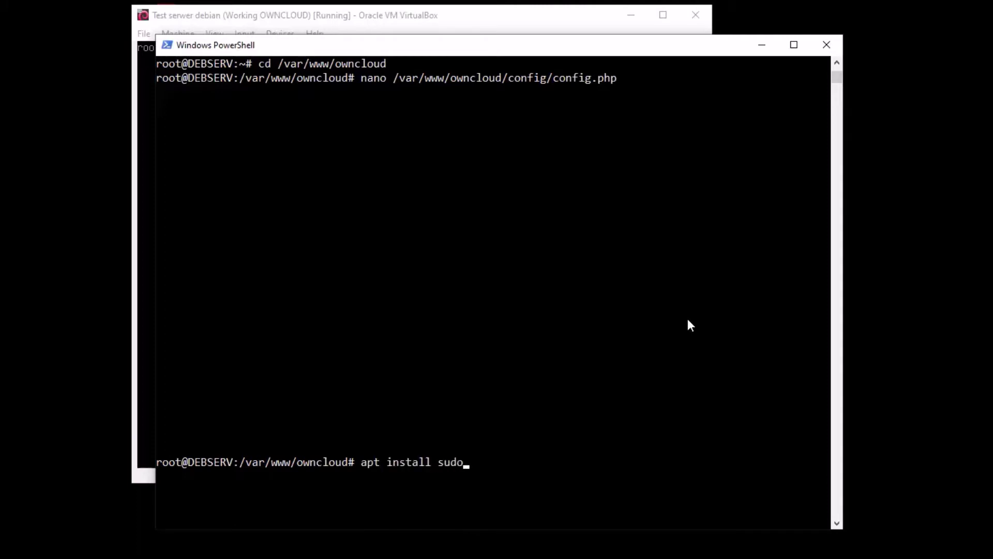
Install sudo and run sudo -u www-data php occ maintenance:update:htaccess
key(Return)
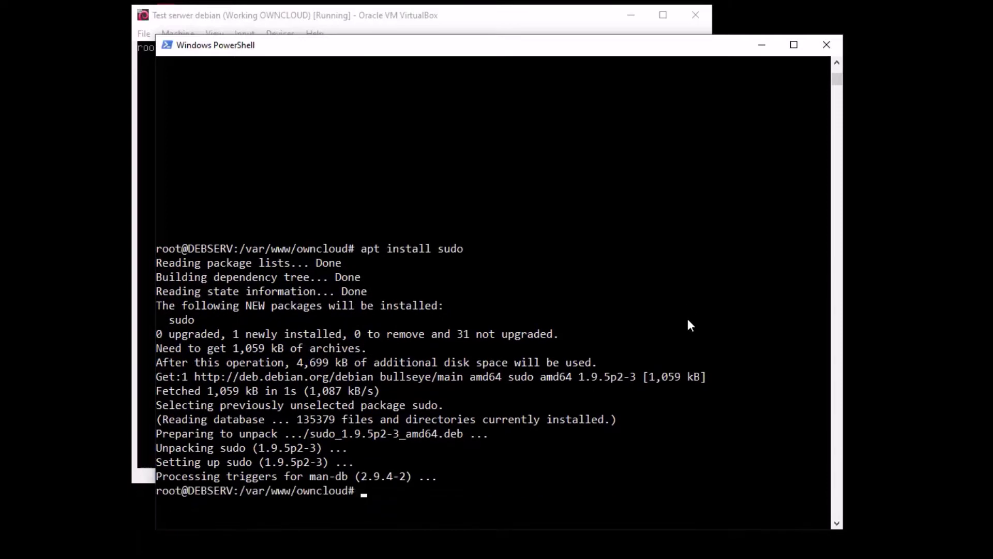
key(Up)
key(Up)
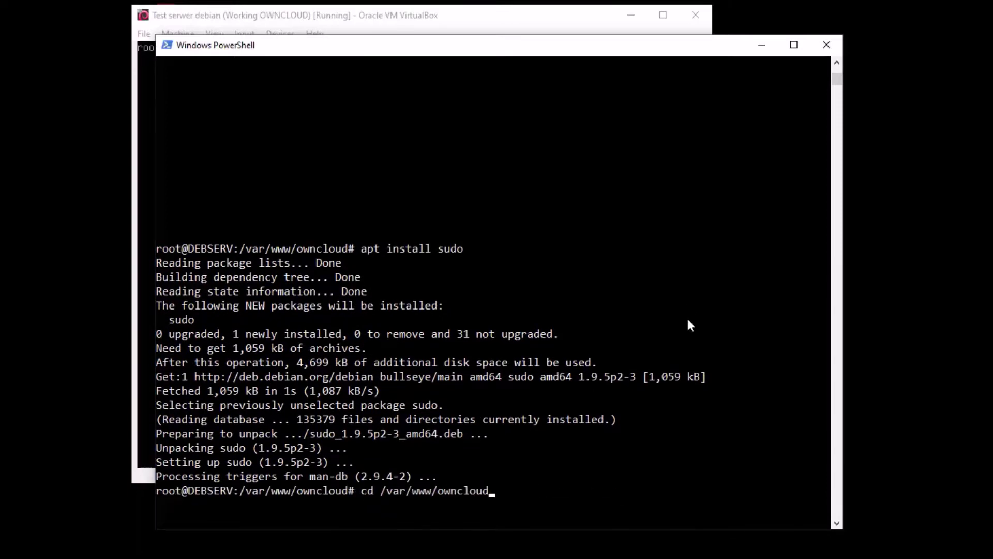
key(Down)
key(Down)
key(Down)
key(Down)
key(ctrl+v)
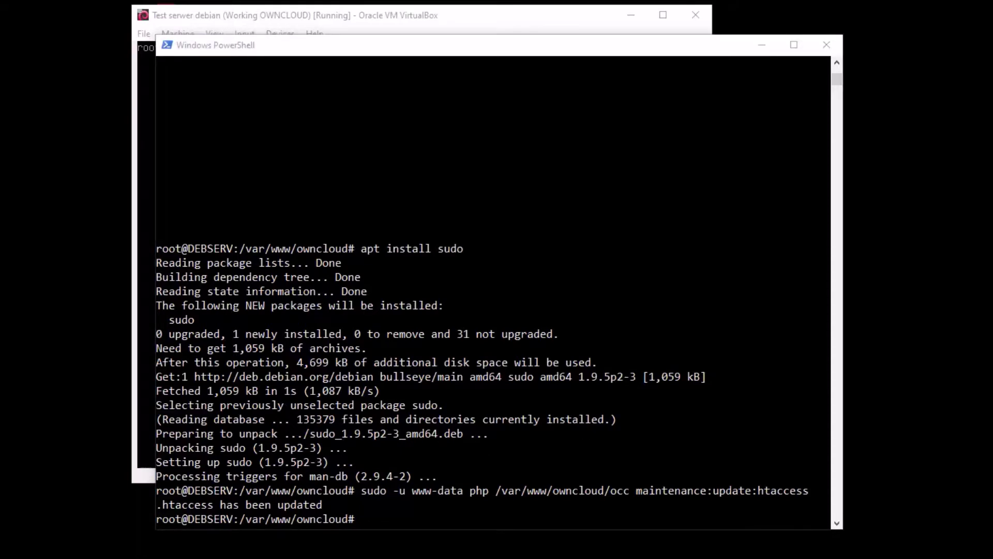
Restart apache2 with systemctl and switch to Firefox
click(462, 520)
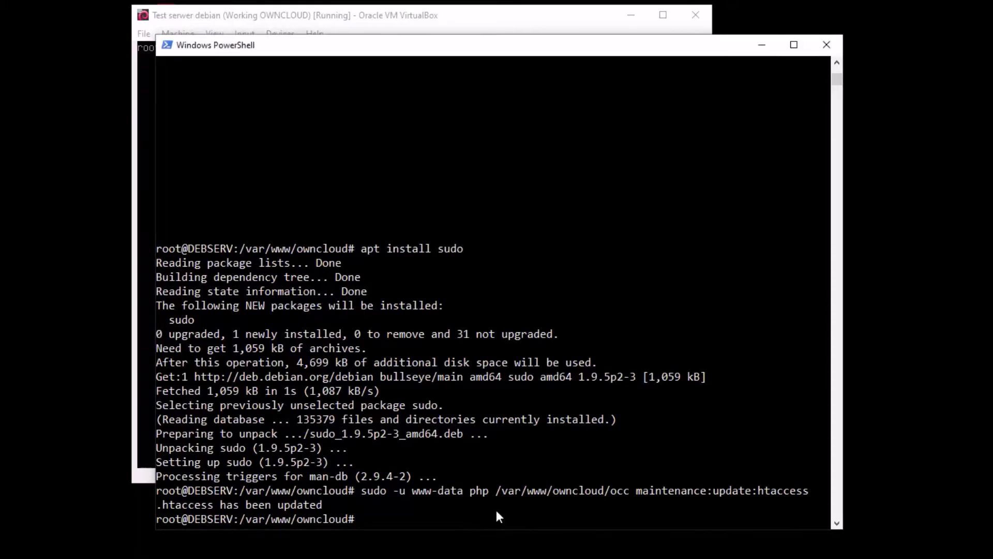
text(systemctl restart apache2)
key(Return)
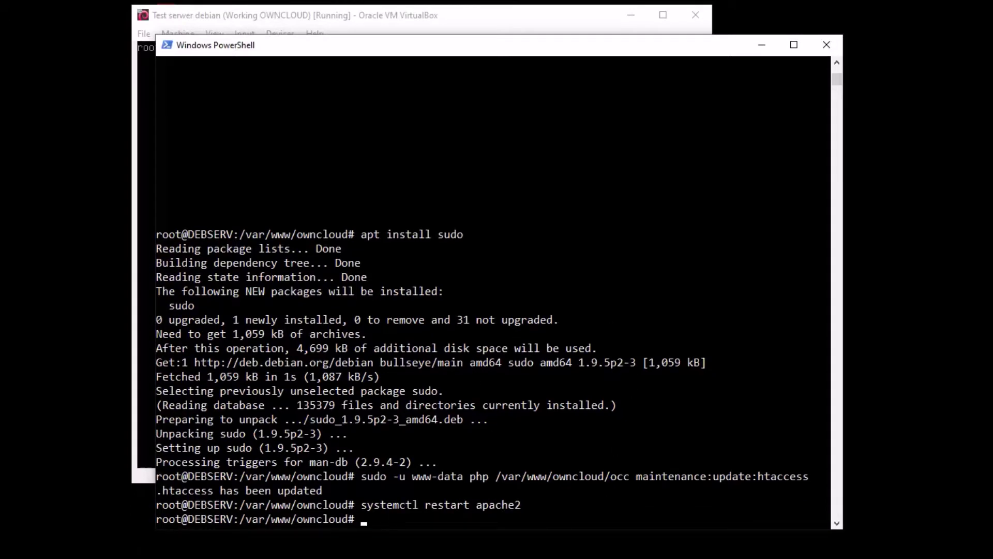
key(alt+Tab)
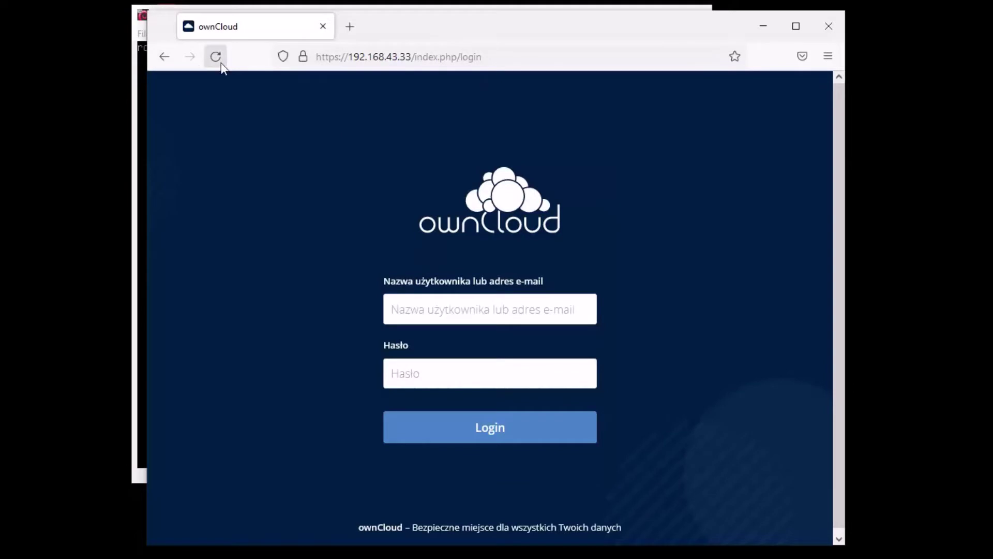
click(221, 64)
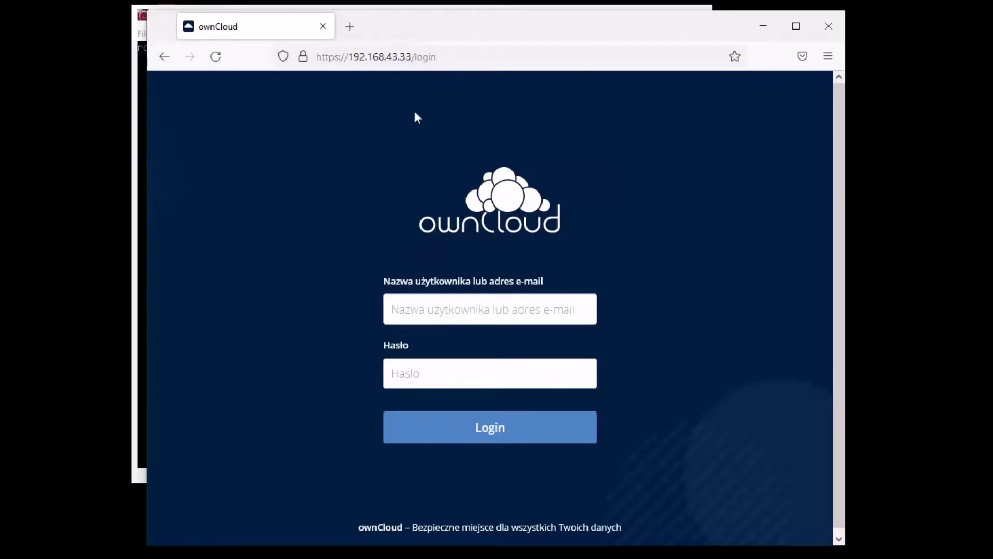
drag(459, 56, 348, 54)
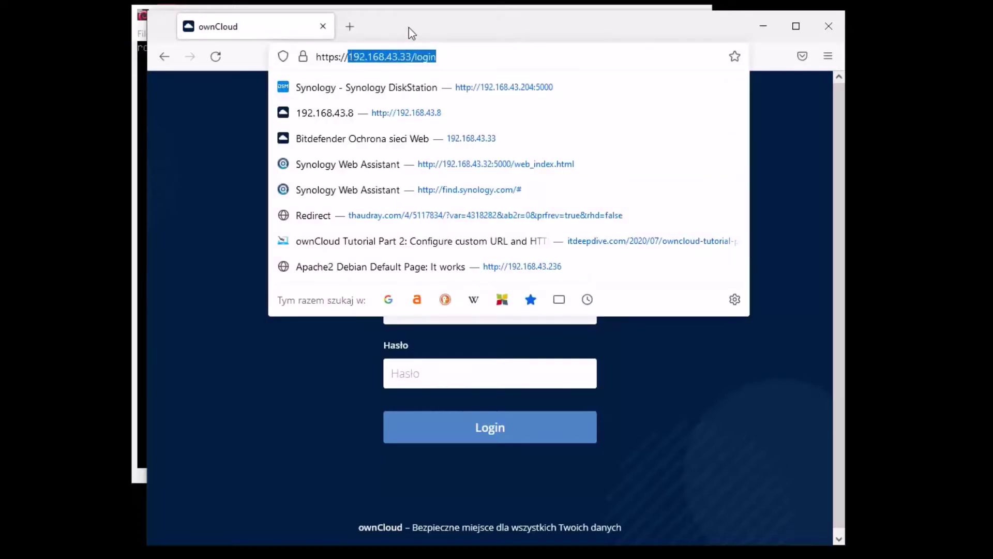
key(Escape)
click(465, 58)
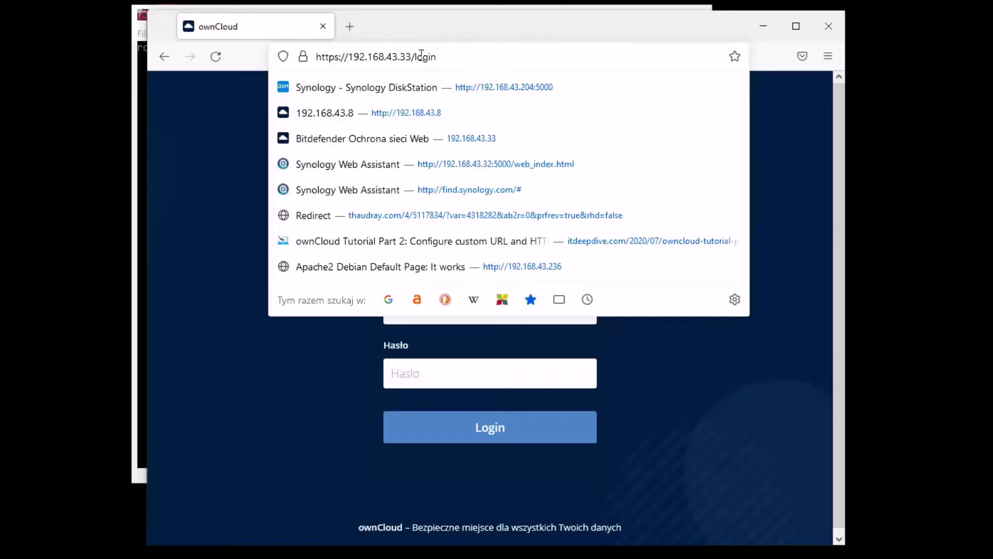
click(807, 291)
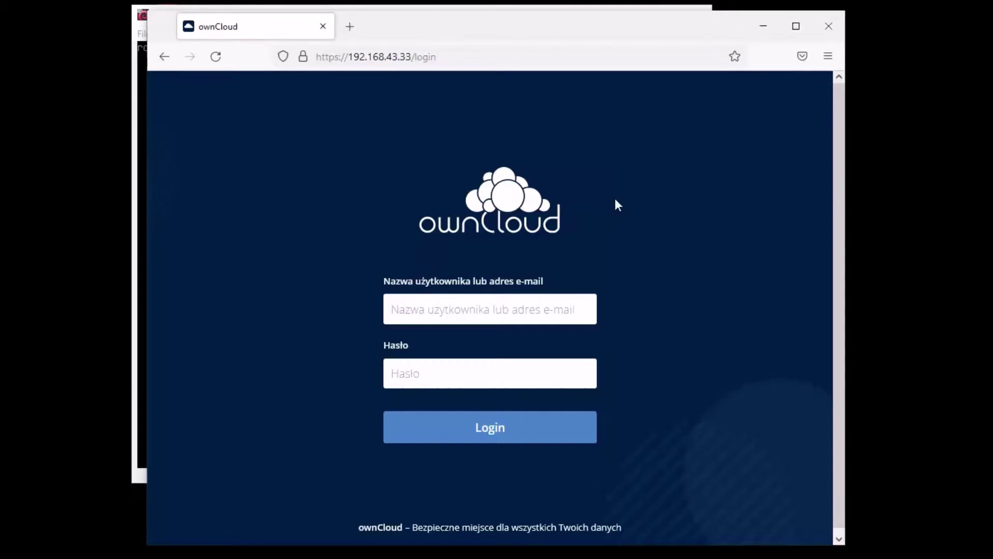
click(500, 58)
click(494, 59)
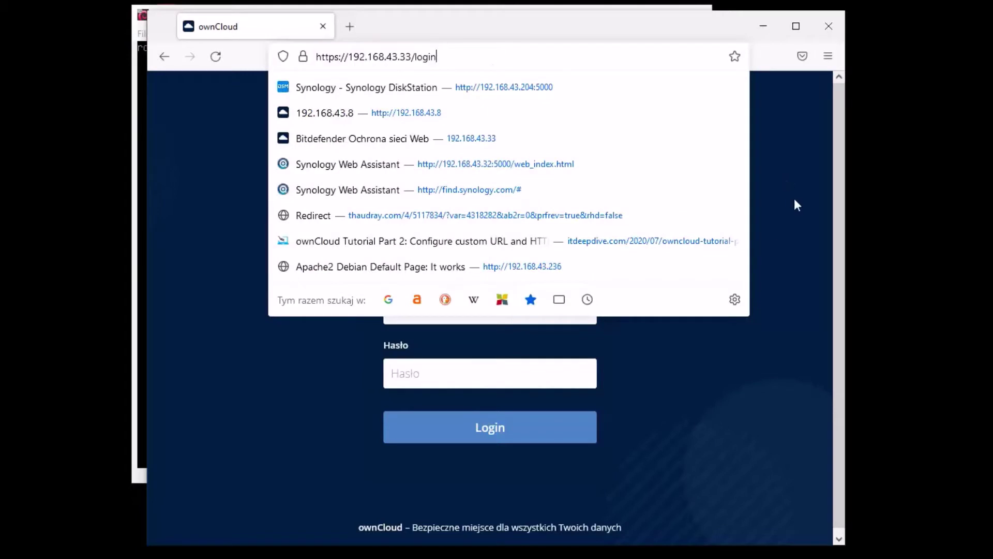
click(790, 190)
click(491, 50)
click(353, 58)
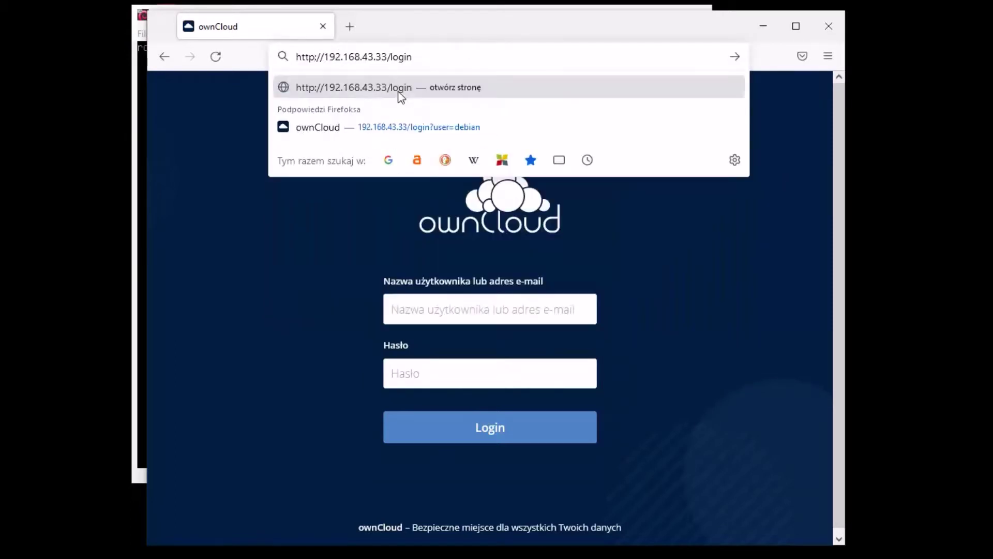
key(Return)
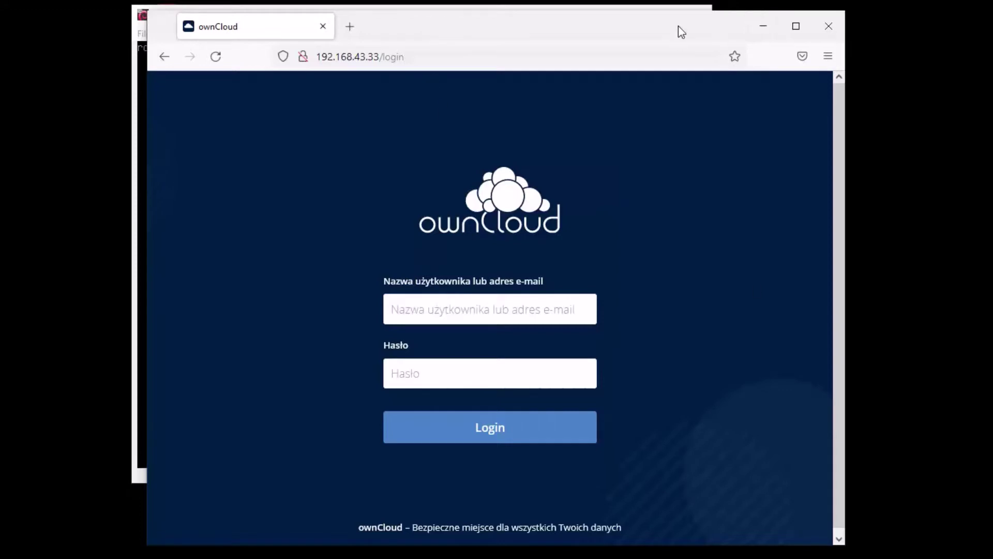
click(759, 30)
click(617, 377)
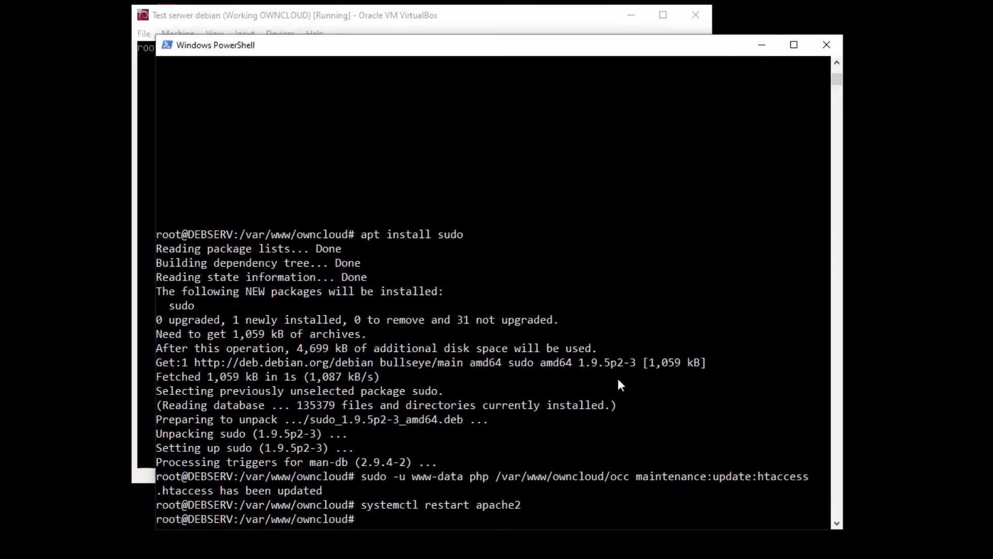
Add 'overwriteprotocol' => 'https', after updatechecker in config.php and save it
key(Up)
key(Up)
key(Up)
key(Up)
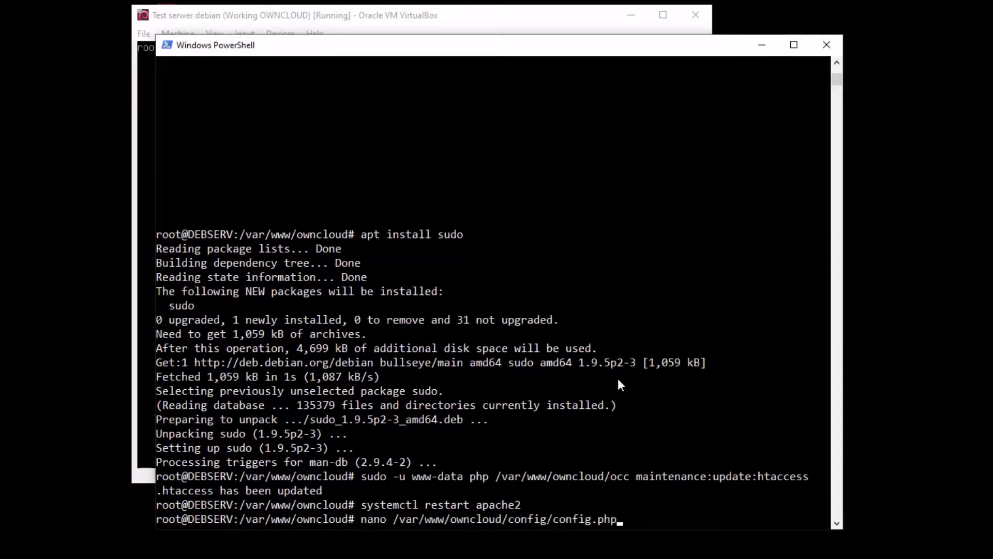
key(Return)
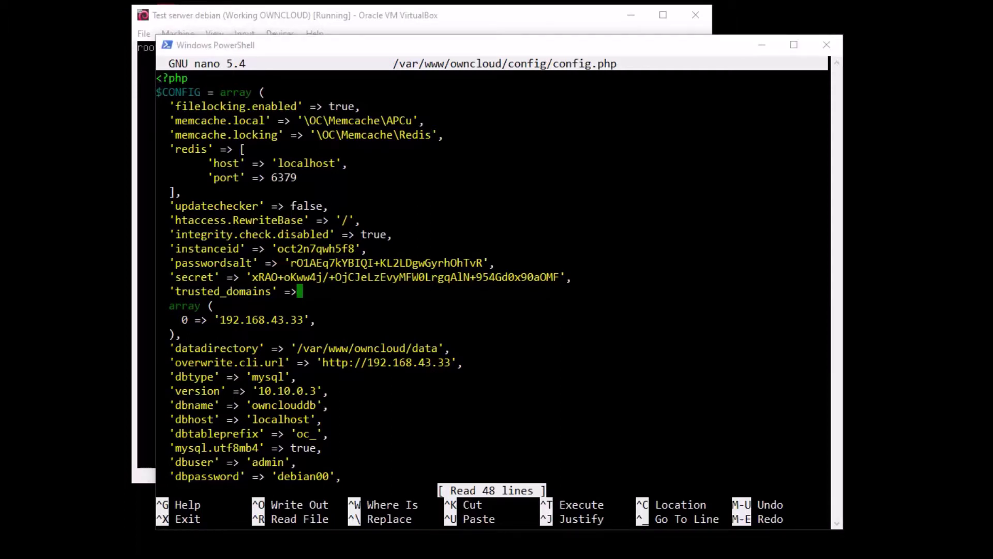
click(346, 201)
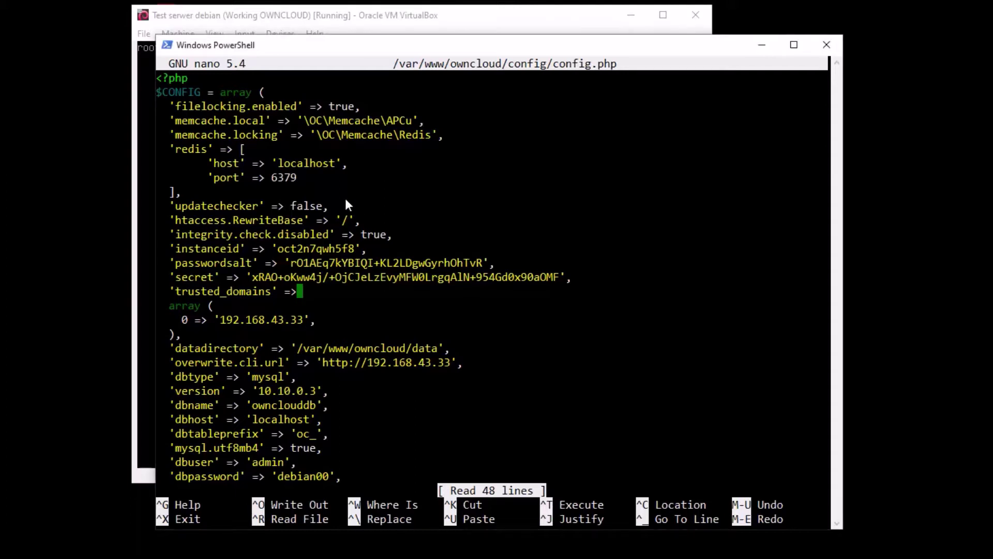
key(Right)
key(Right)
key(Right)
key(Right)
key(Right)
key(Right)
key(Right)
key(Right)
key(Right)
key(Right)
key(Right)
key(Right)
key(Right)
key(Right)
key(Right)
key(Right)
key(Right)
key(Right)
key(Right)
key(Right)
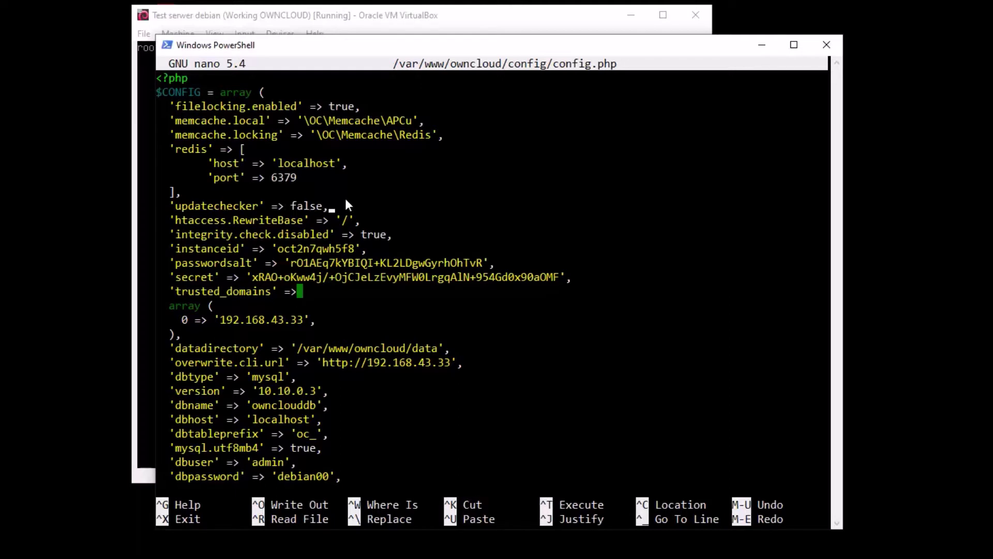
key(Return)
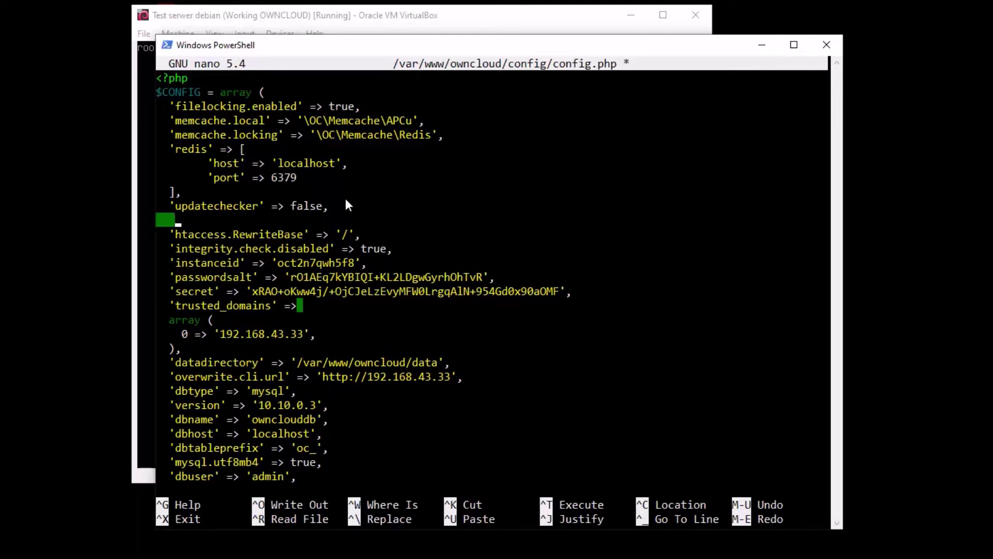
right_click(346, 201)
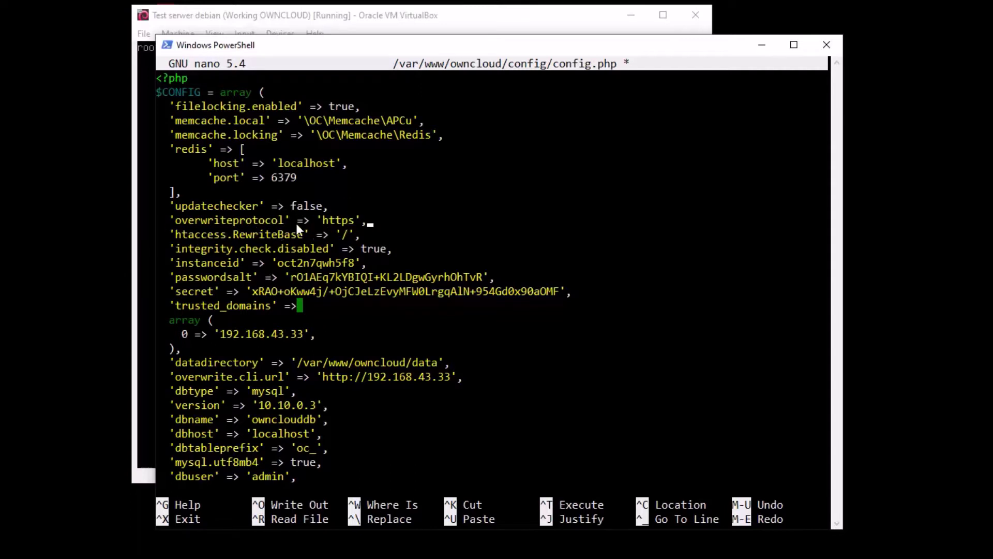
key(ctrl+x)
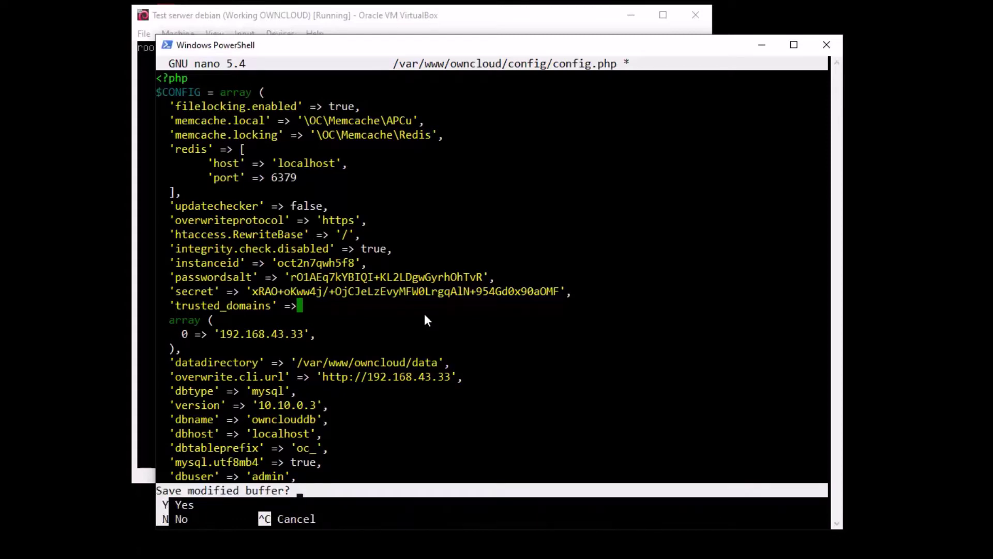
key(y)
key(Return)
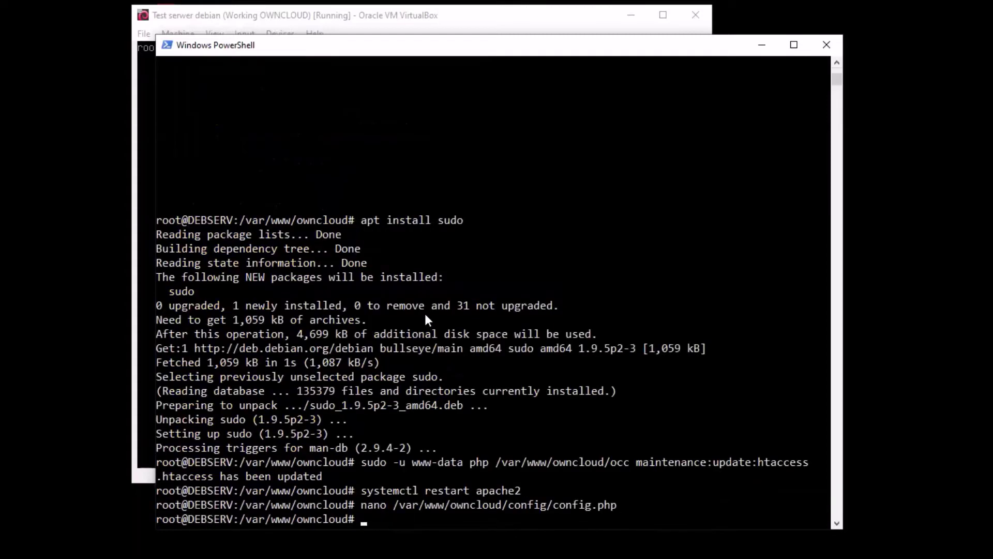
Clear the screen, rerun occ maintenance:update:htaccess, and restart apache2
key(ctrl+l)
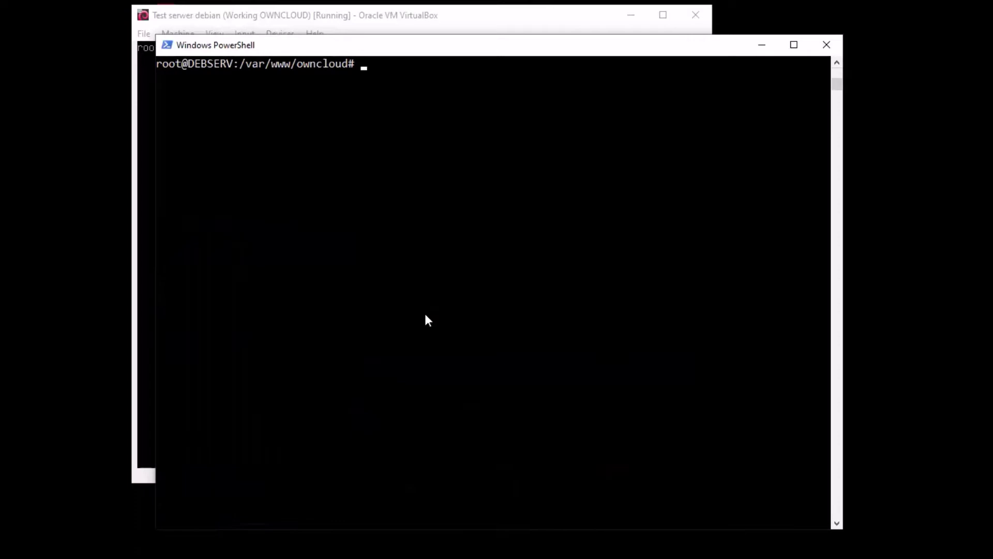
key(Up)
key(Up)
key(Up)
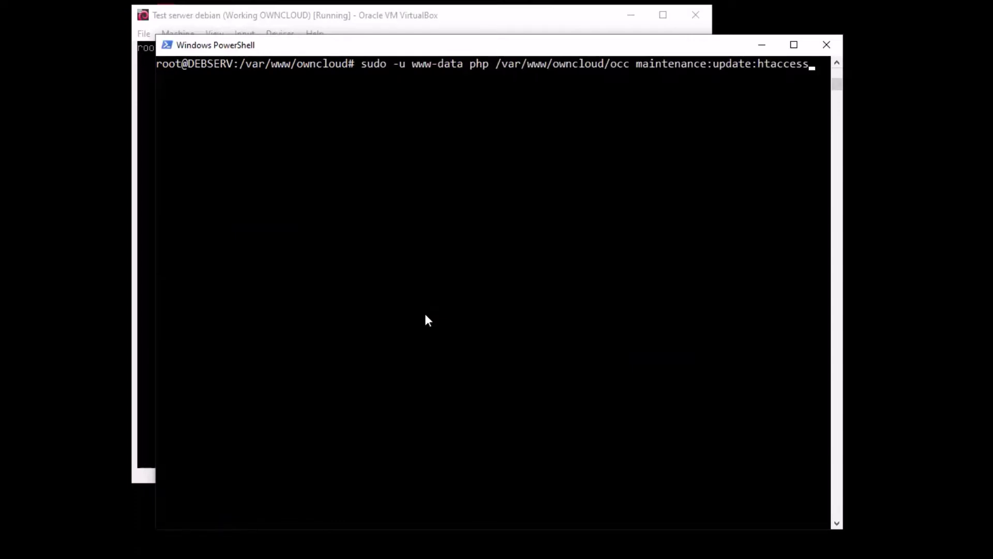
key(Return)
key(Up)
key(Up)
key(Up)
key(Down)
key(Return)
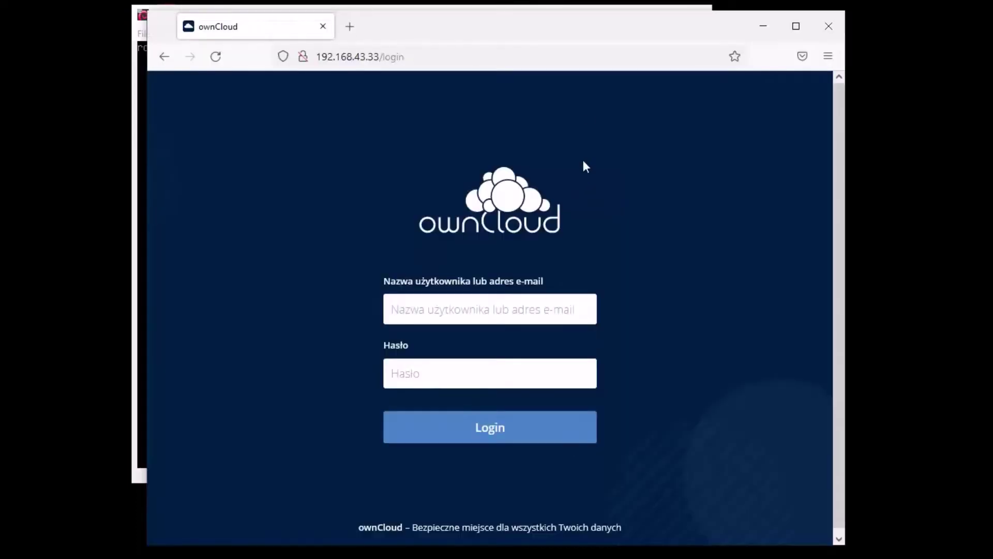
Close the ownCloud tab in Firefox, leaving a fresh empty tab
click(349, 27)
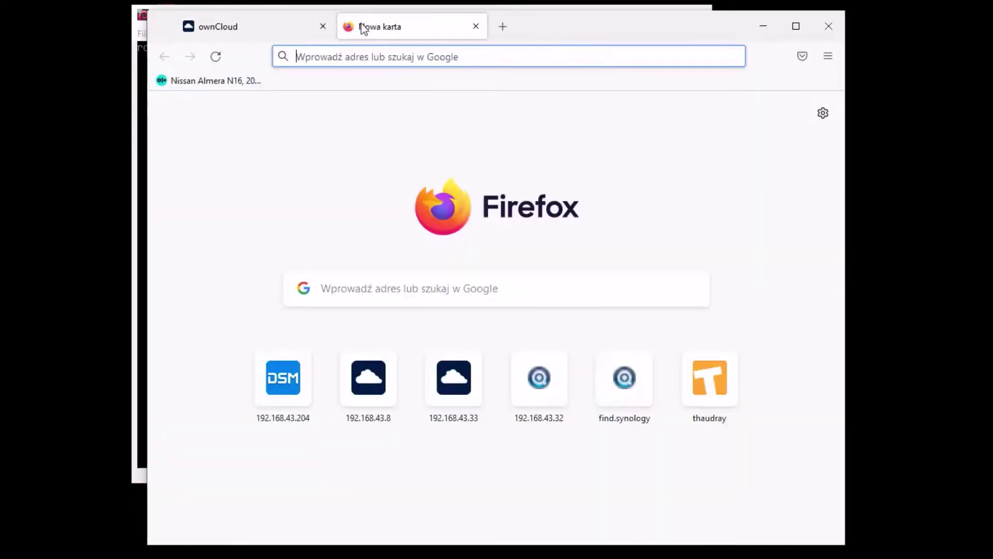
click(323, 26)
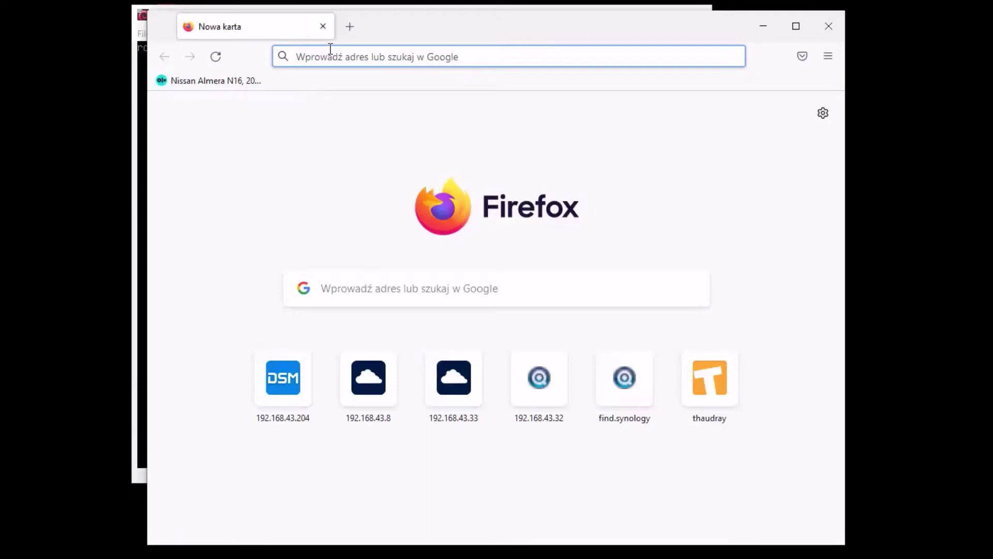
click(331, 55)
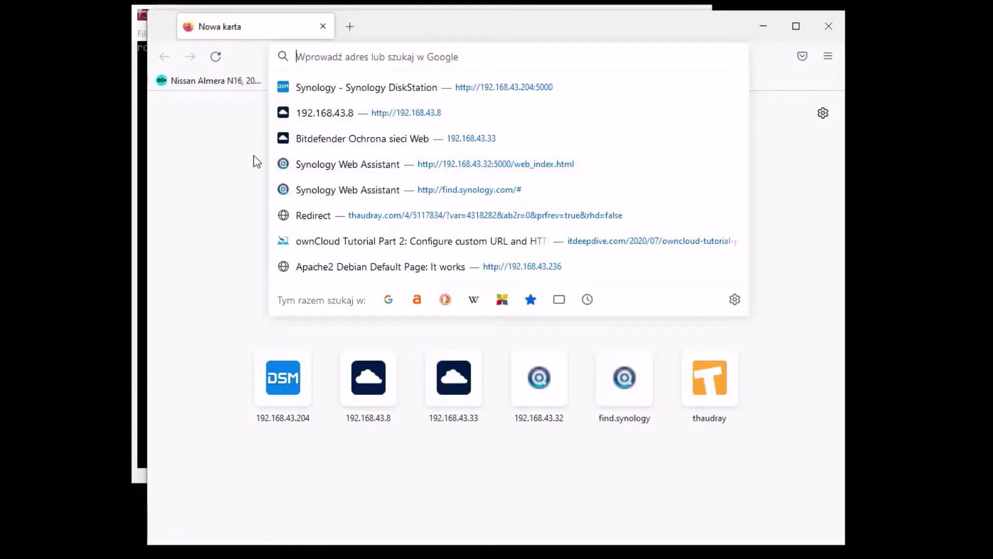
Clear all cookies, site data and cached content under Prywatność i bezpieczeństwo, leaving 0 B stored
click(828, 56)
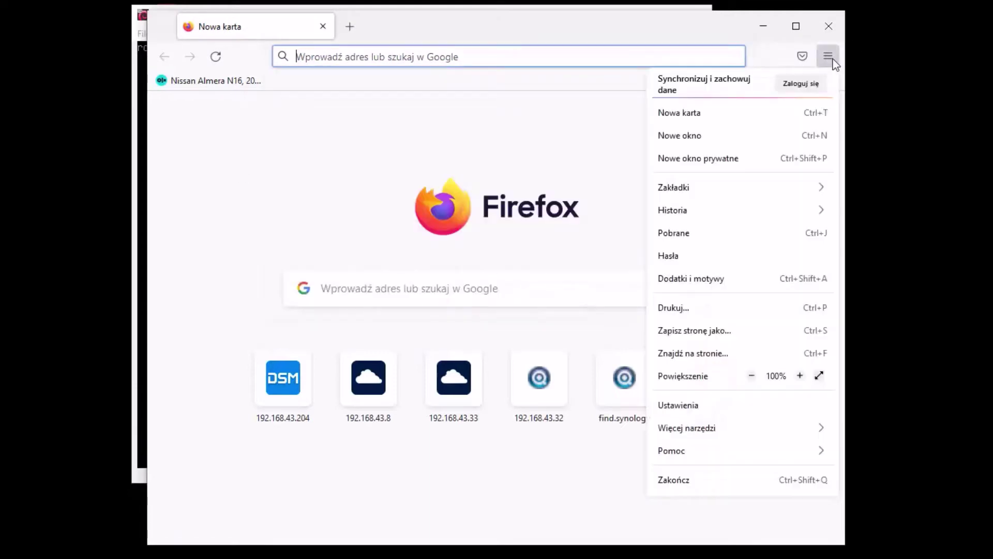
click(693, 407)
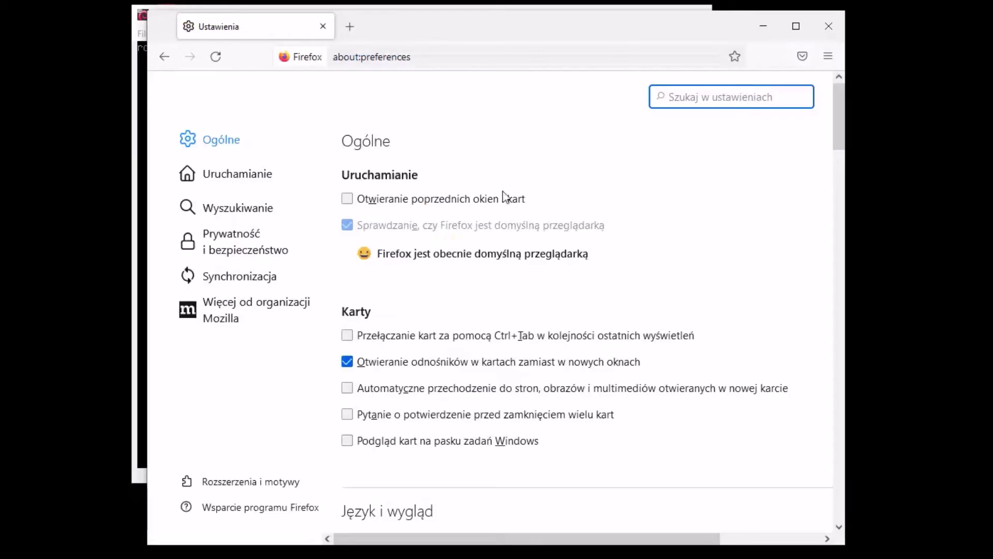
click(231, 241)
scroll(642, 258, down, 2)
scroll(662, 221, down, 5)
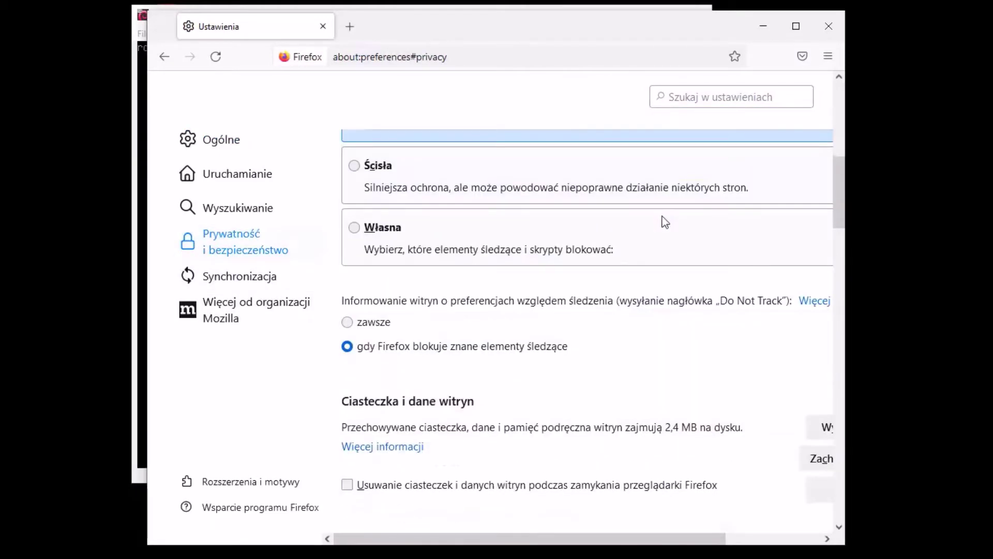
scroll(579, 393, down, 5)
scroll(593, 337, up, 3)
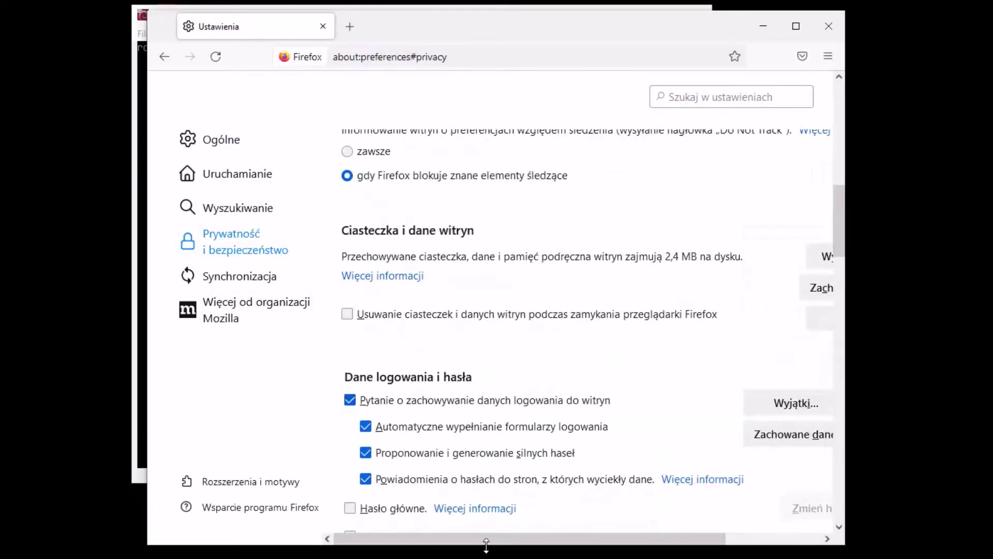
drag(500, 539, 613, 551)
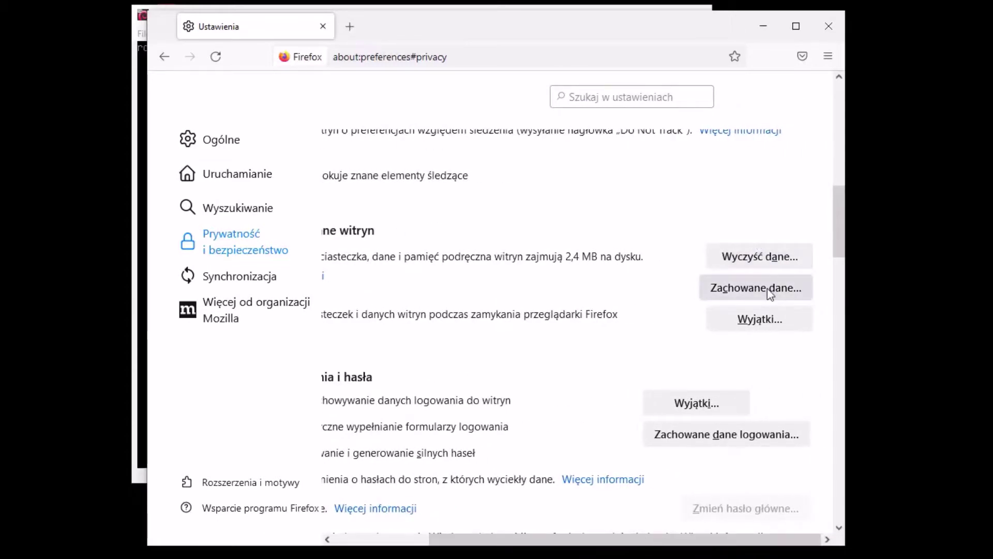
click(764, 258)
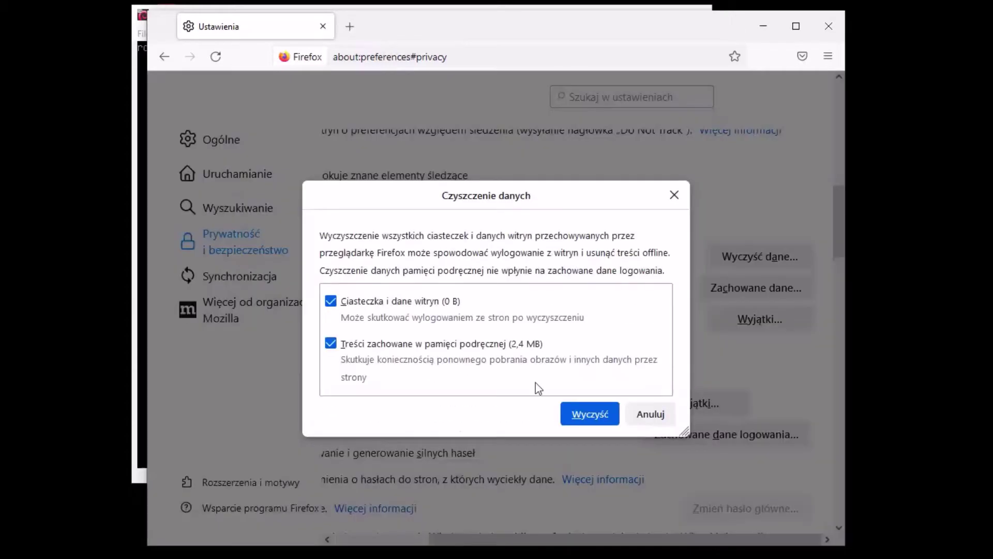
click(590, 413)
click(601, 305)
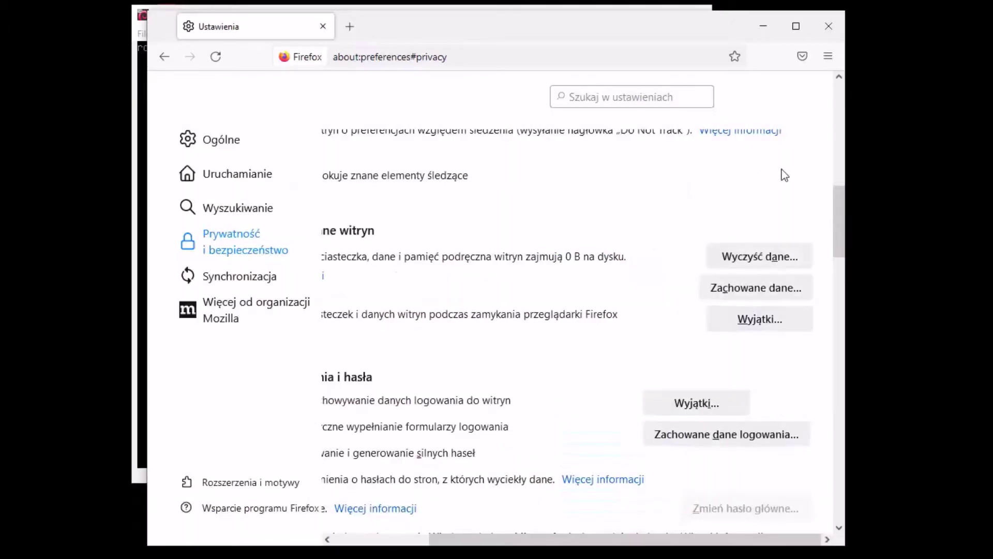
drag(839, 232, 735, 88)
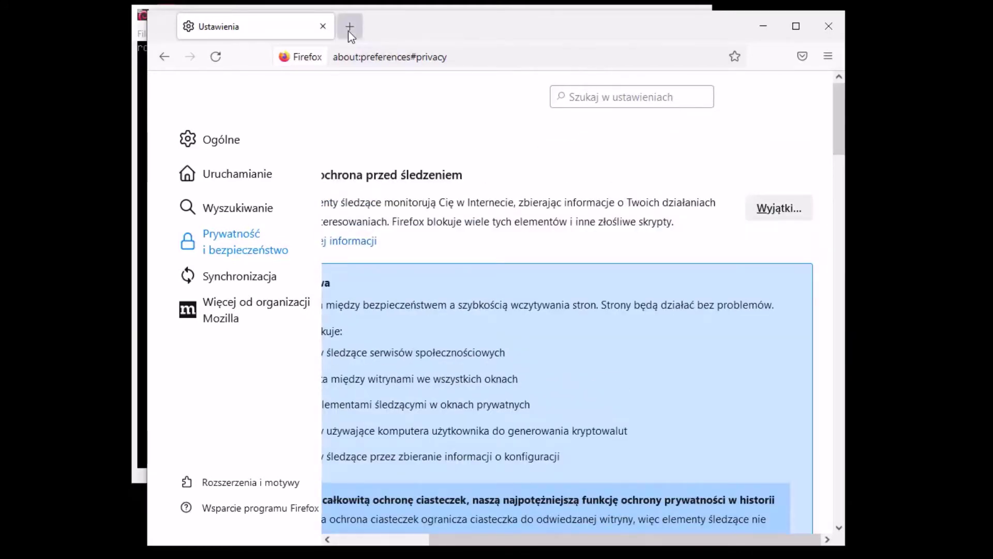
click(350, 27)
click(322, 26)
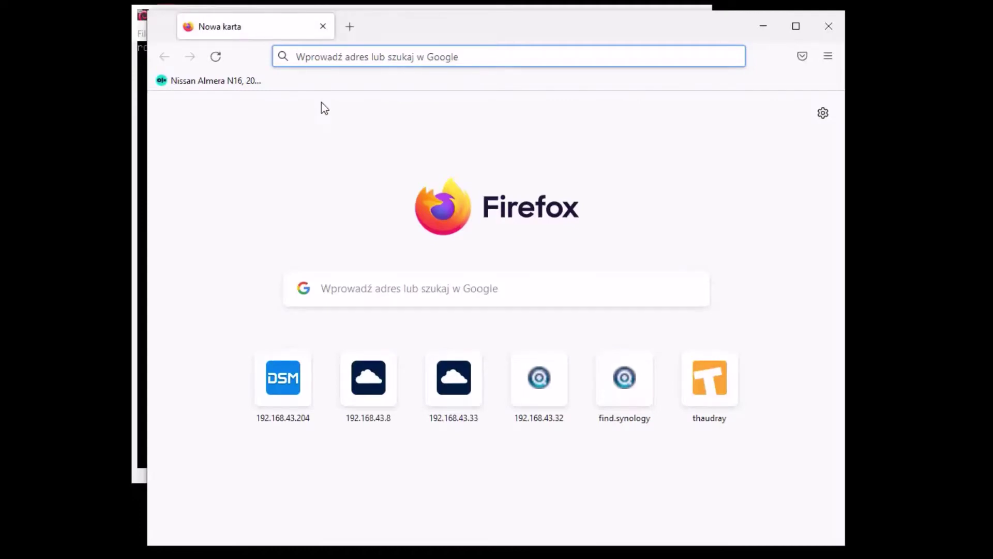
text(http:)
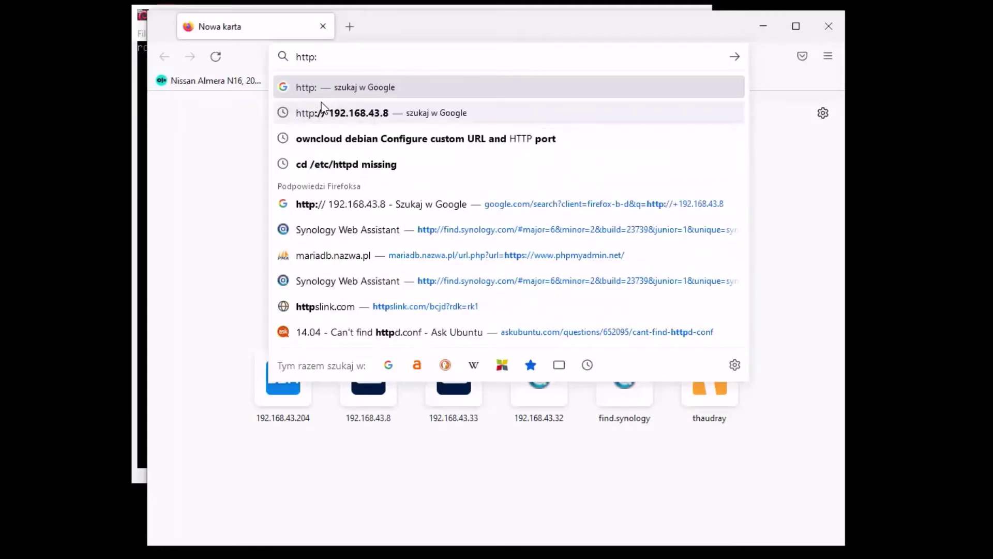
text(//19)
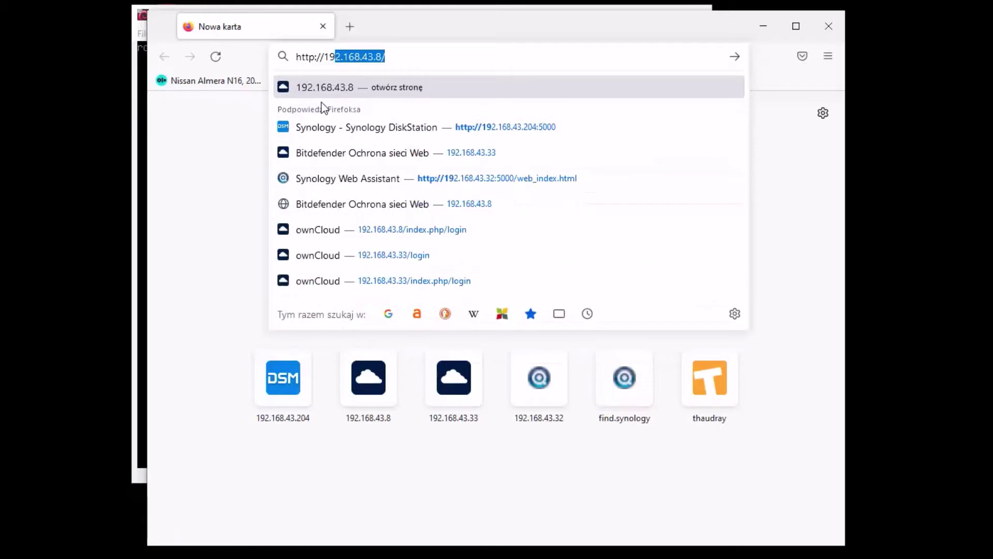
text(.)
key(BackSpace)
text(2.168)
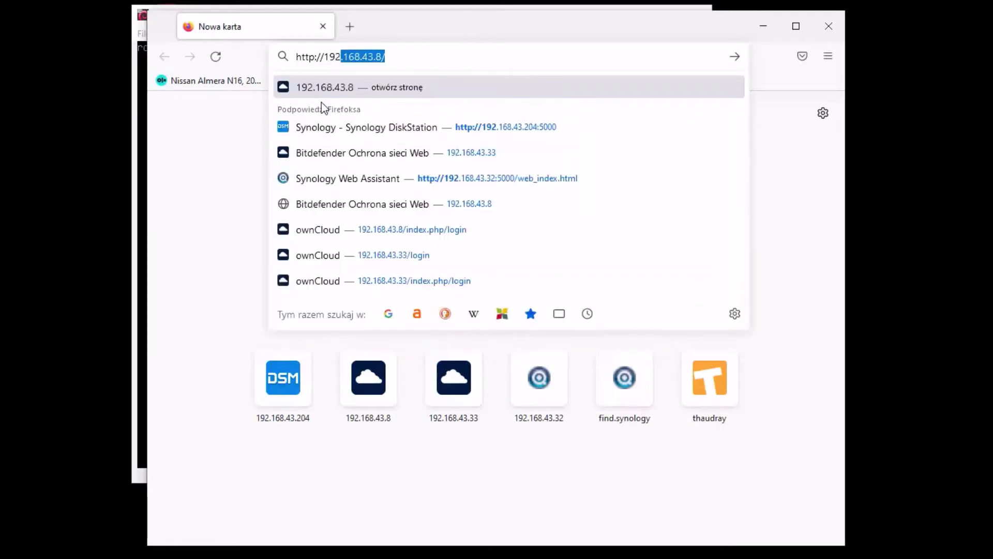
text(.43.33)
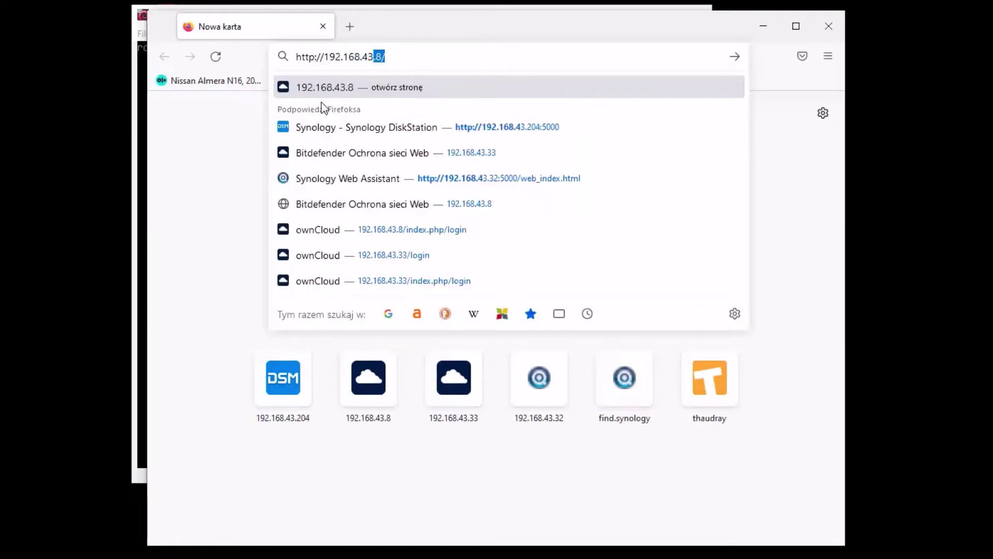
key(Return)
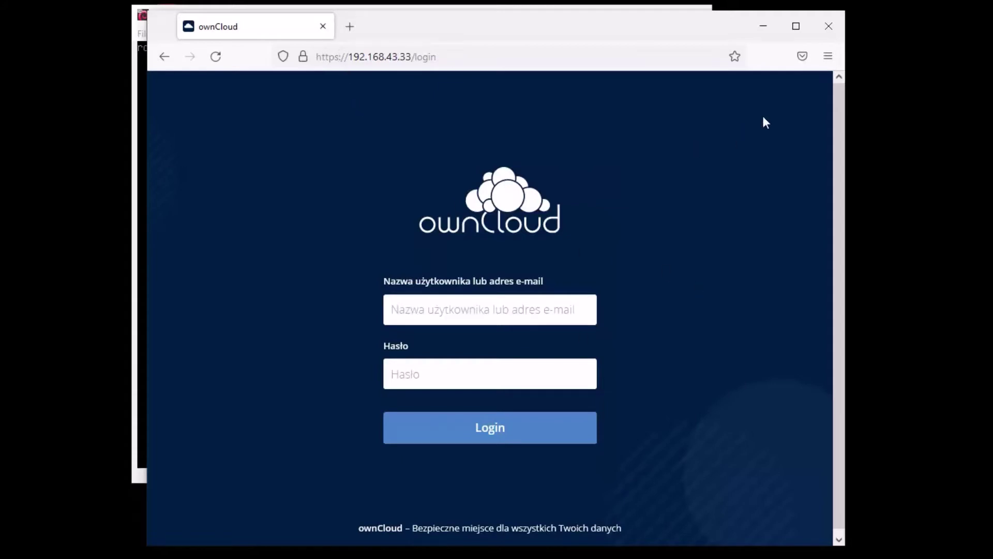
click(760, 23)
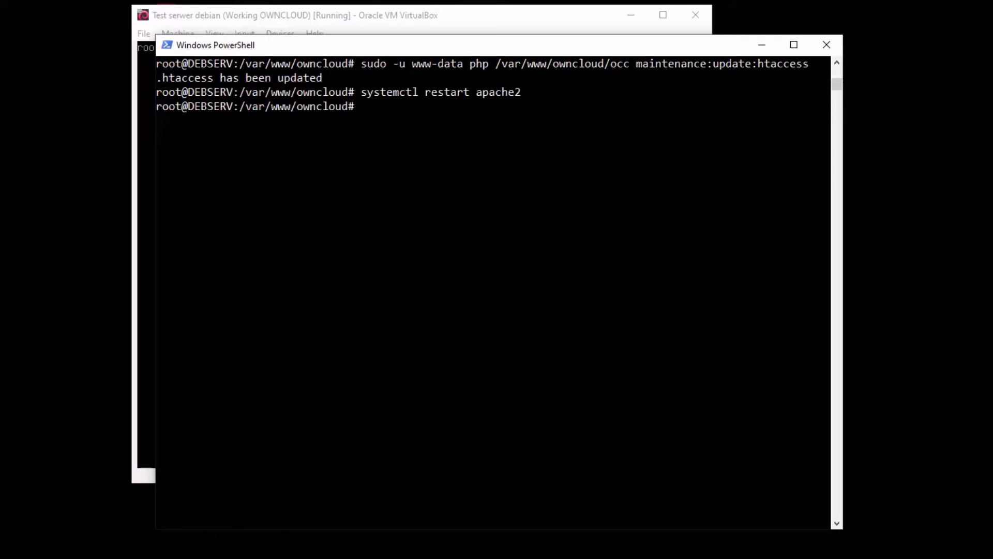
Reopen config.php in nano and change updatechecker from false to true
key(Up)
key(Up)
key(Up)
key(Up)
key(Down)
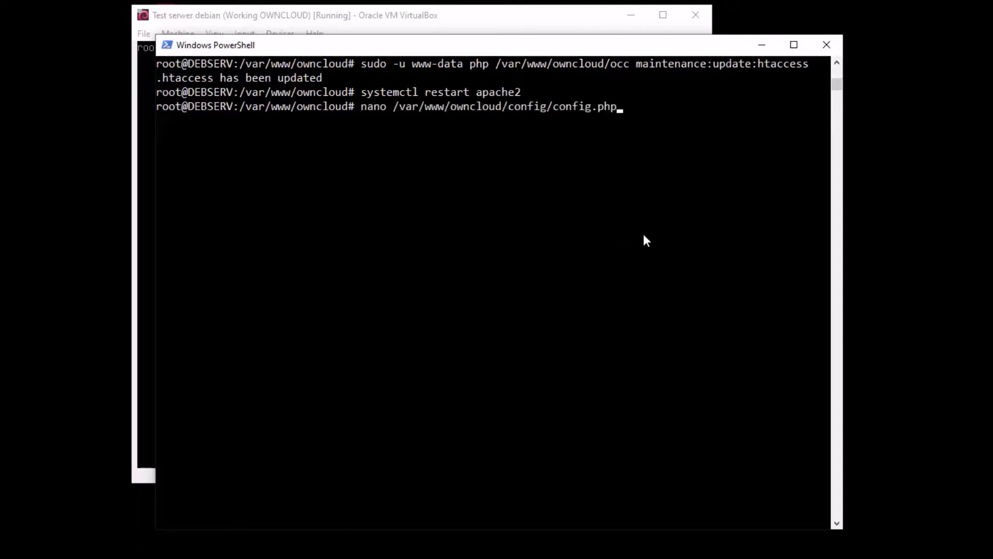
key(Return)
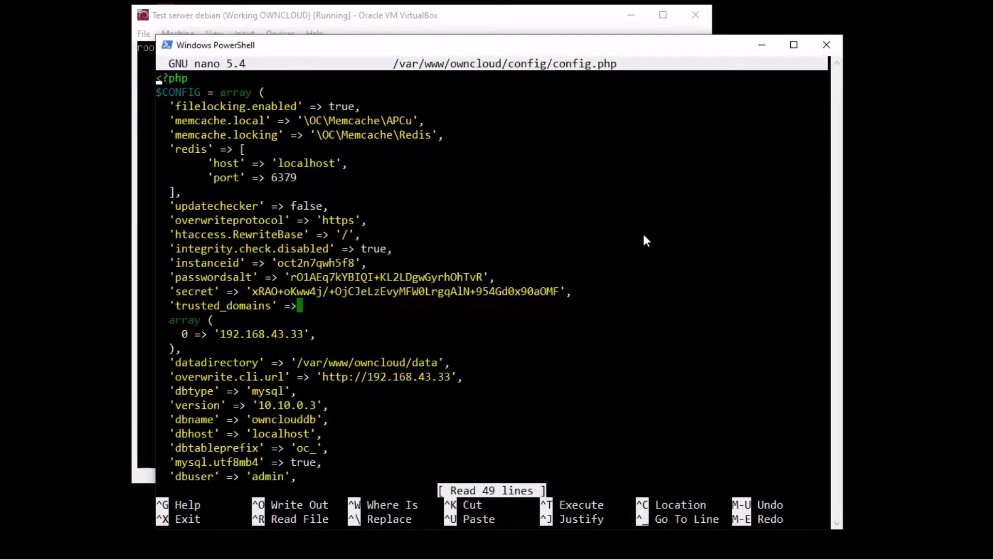
key(Down)
key(Down)
key(Down)
key(Down)
key(Down)
key(Down)
key(Down)
key(Down)
key(Down)
key(Down)
key(Up)
key(Right)
key(Right)
key(Right)
key(Right)
key(Right)
key(Right)
key(Right)
key(Right)
key(Right)
key(Right)
key(Right)
key(Right)
key(Right)
key(Right)
key(Right)
key(Right)
key(Right)
key(Right)
key(Right)
key(Right)
key(Right)
key(BackSpace)
key(BackSpace)
key(BackSpace)
key(BackSpace)
key(BackSpace)
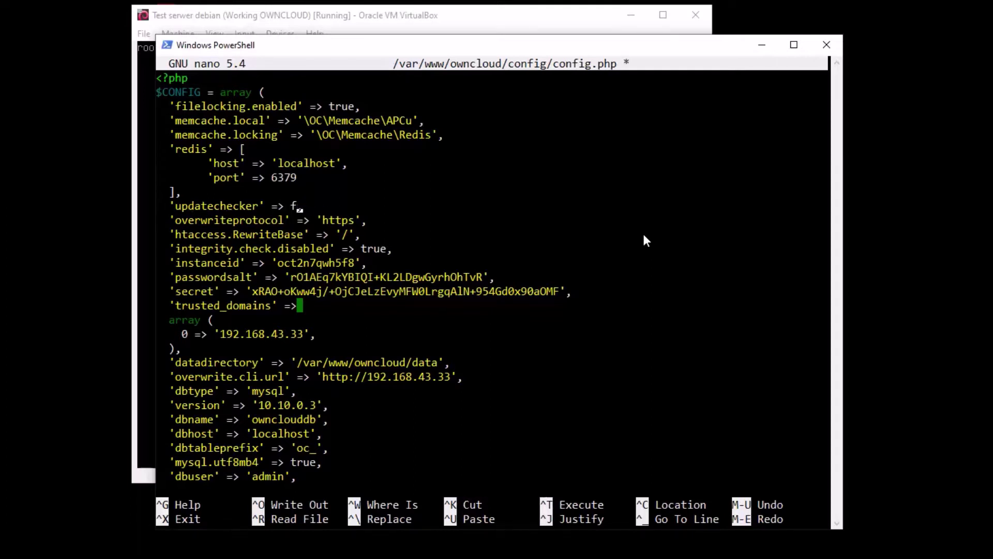
text(true,)
Paste a 'check_for_working_htaccess' => true line below updatechecker and open a blank line
key(Right)
key(Return)
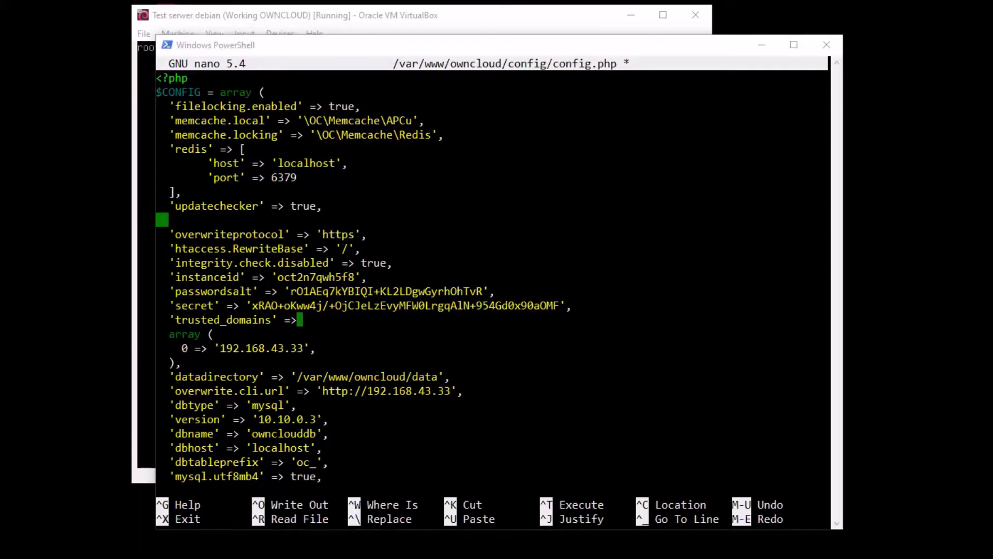
click(207, 221)
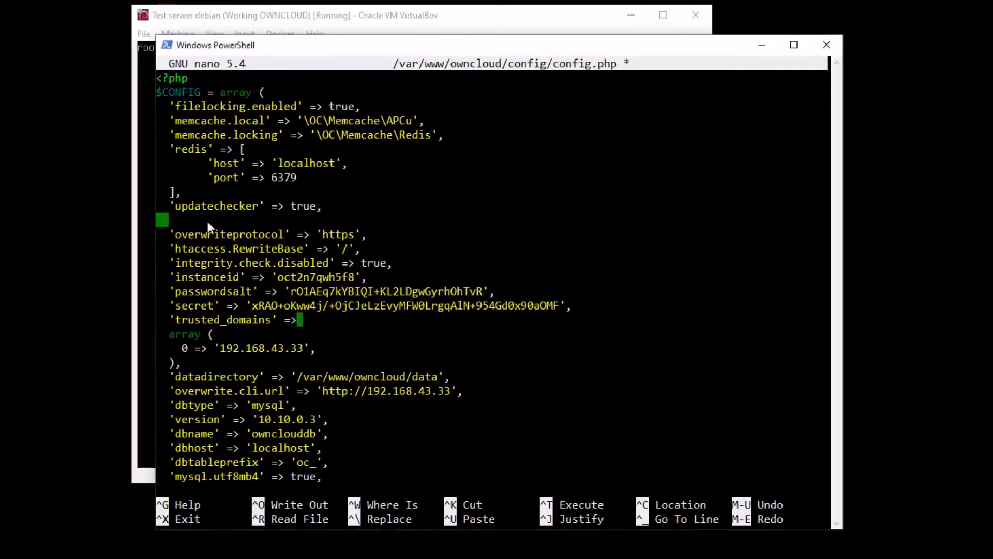
right_click(207, 221)
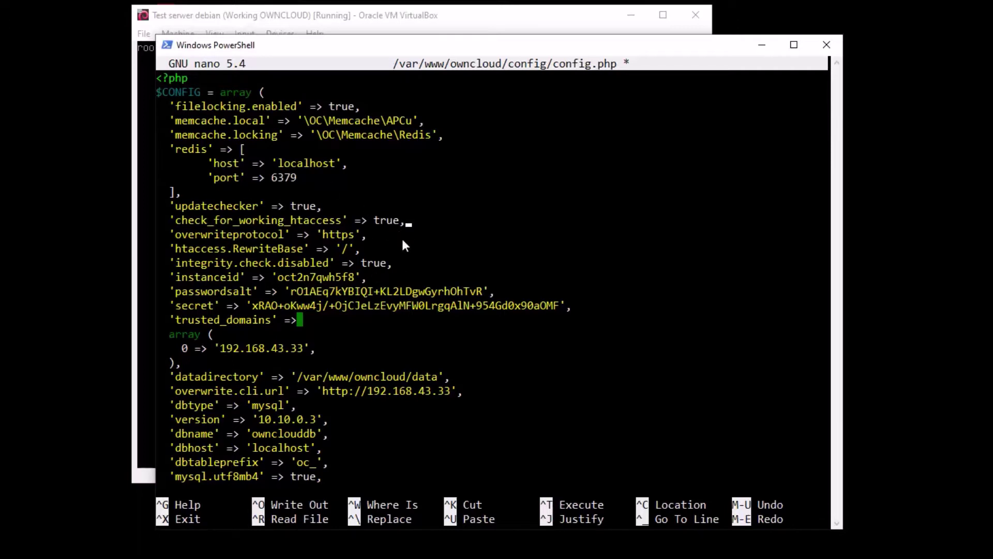
key(Up)
key(Return)
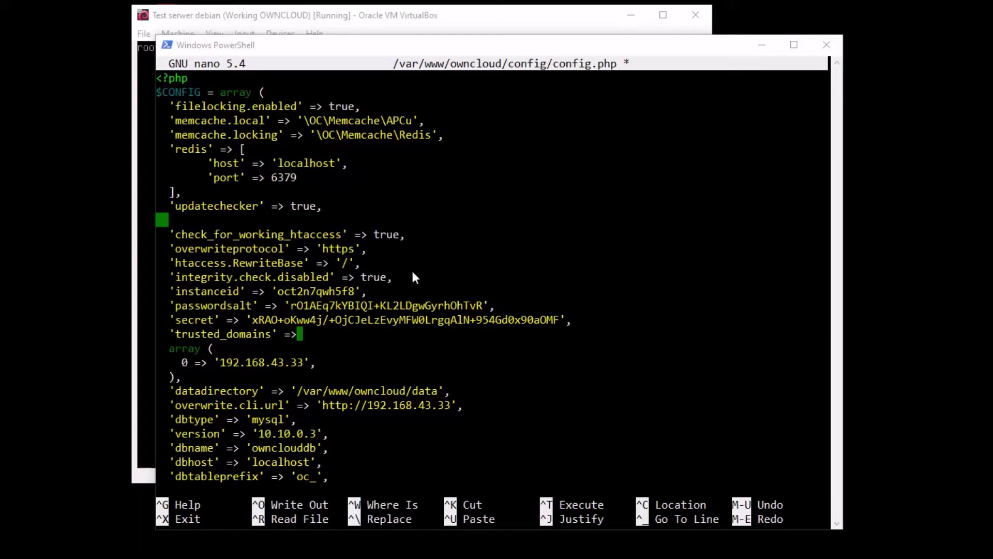
click(221, 225)
right_click(218, 217)
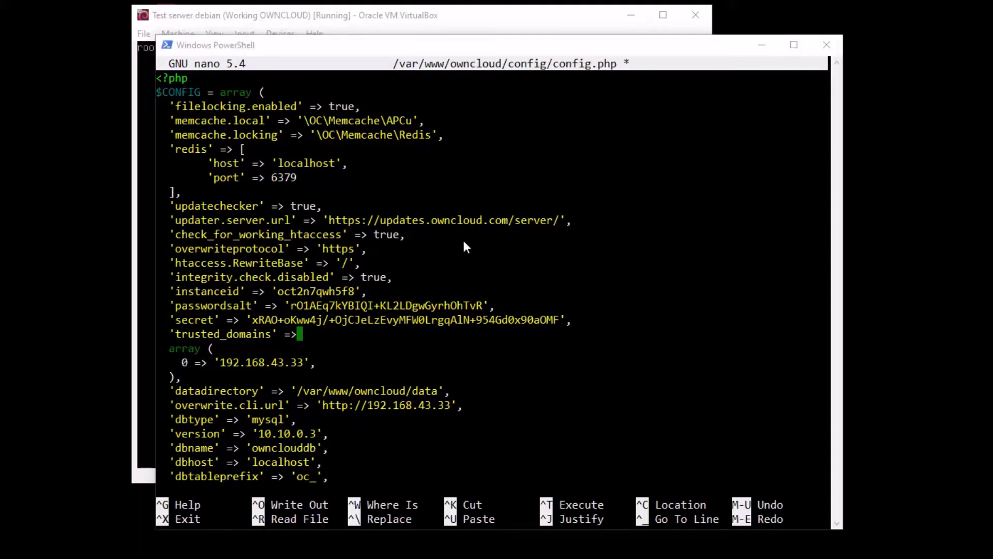
click(575, 240)
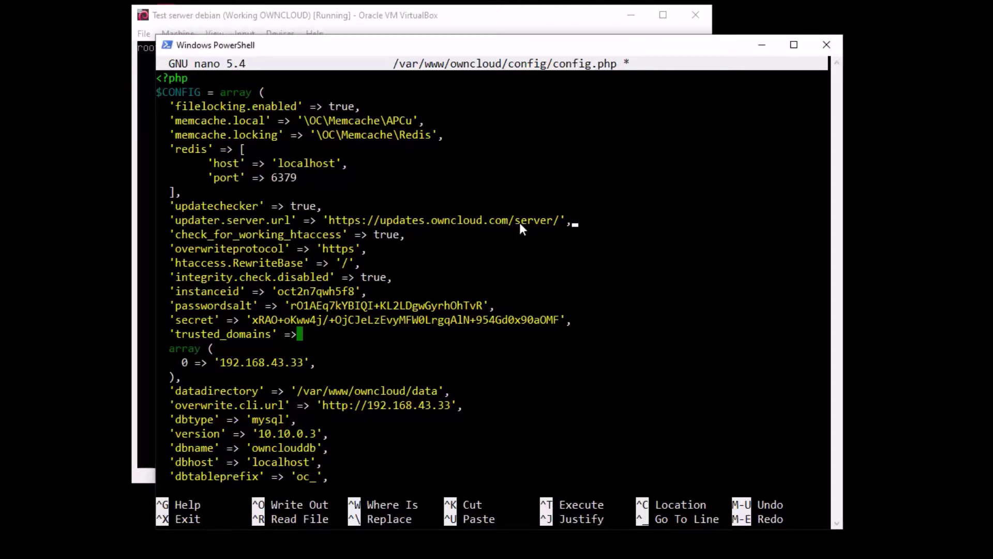
key(Return)
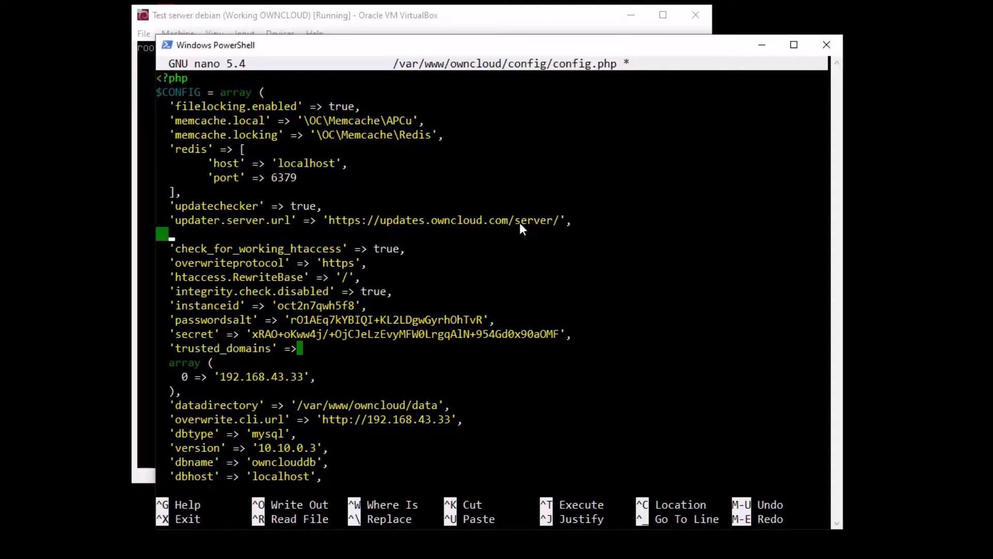
Paste 'has_internet_connection' => true below updater.server.url and open a new line after it
right_click(519, 223)
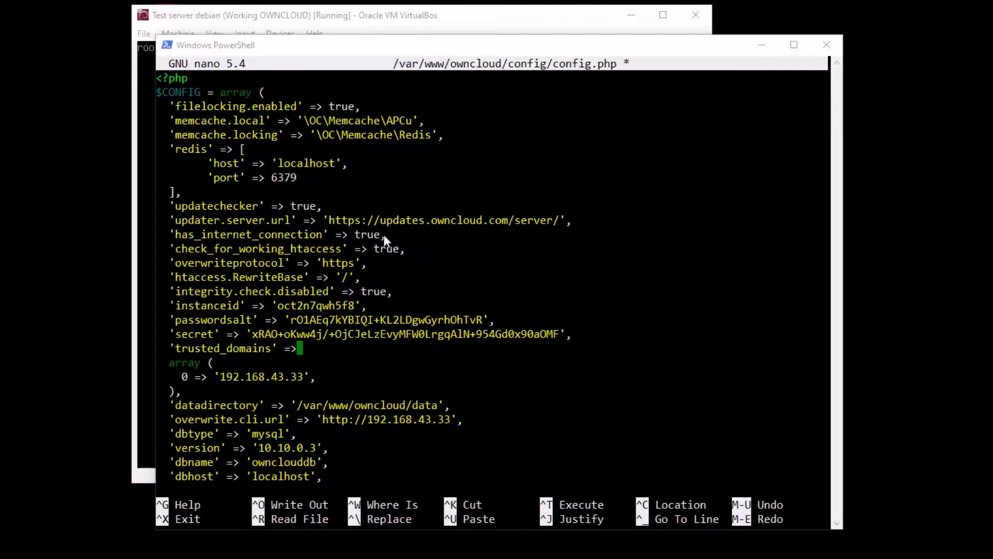
click(492, 241)
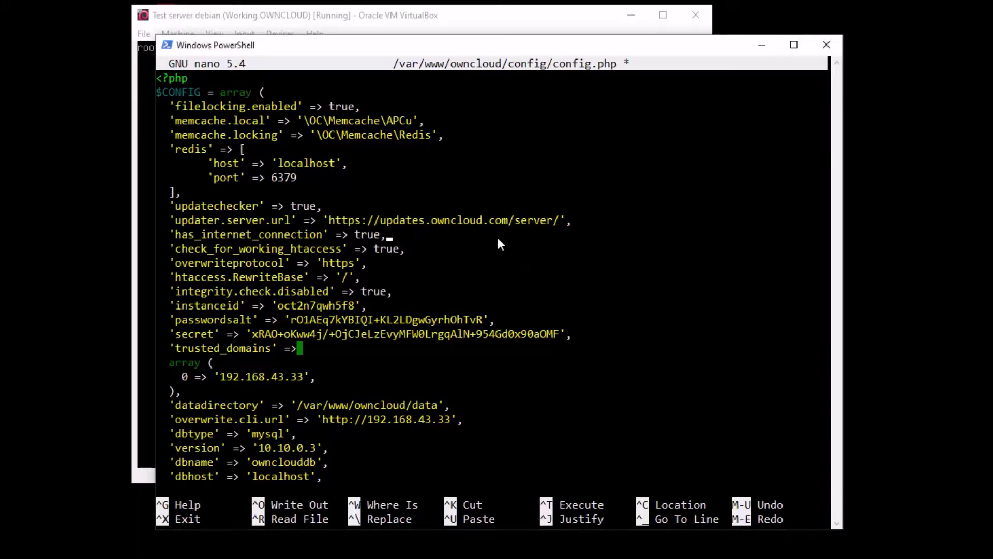
key(Return)
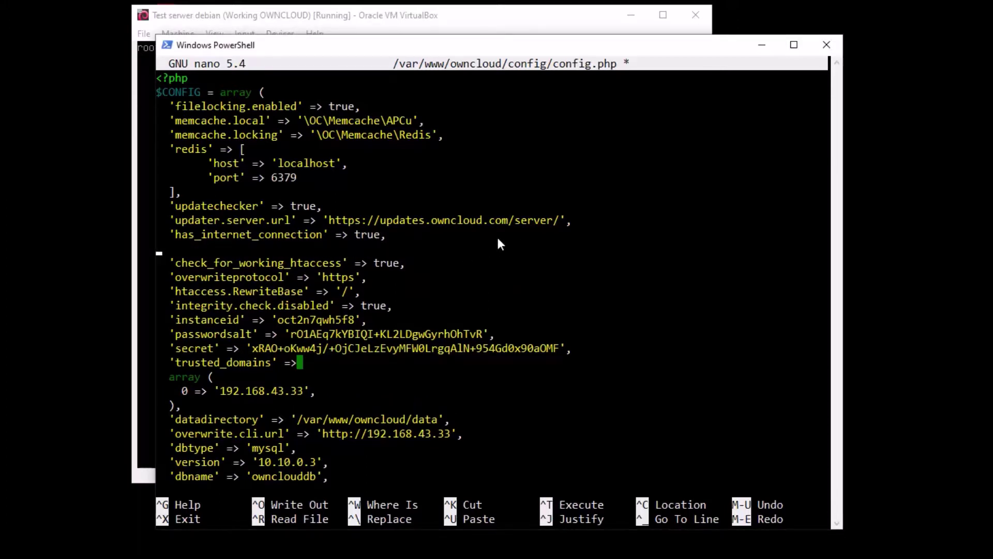
Add 'appcodechecker' => true, then open a blank line after check_for_working_htaccess
right_click(501, 247)
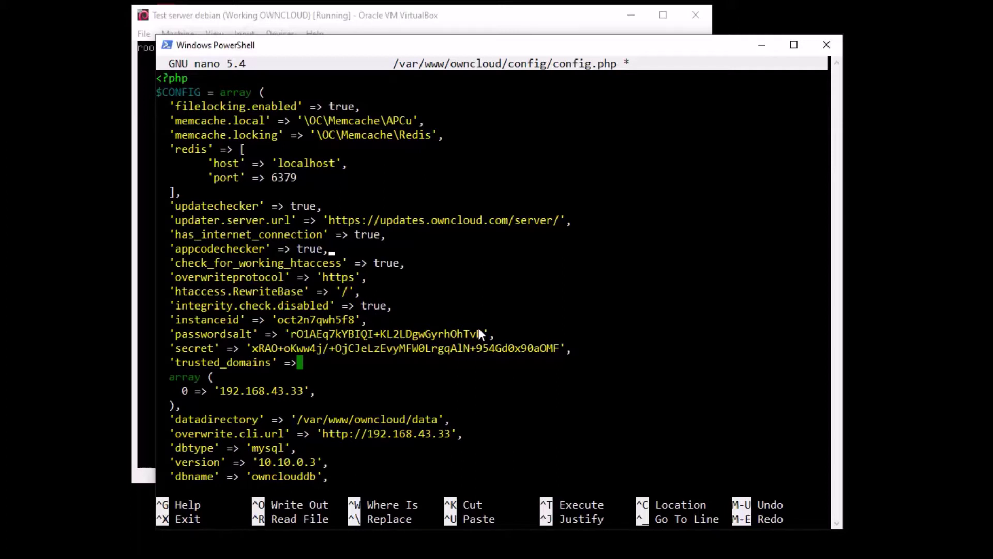
key(alt+Tab)
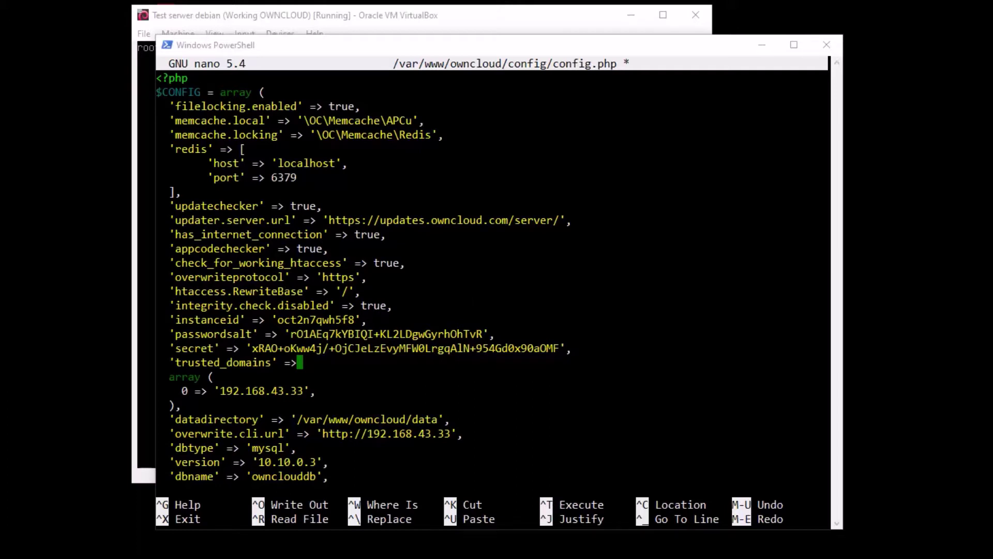
click(504, 253)
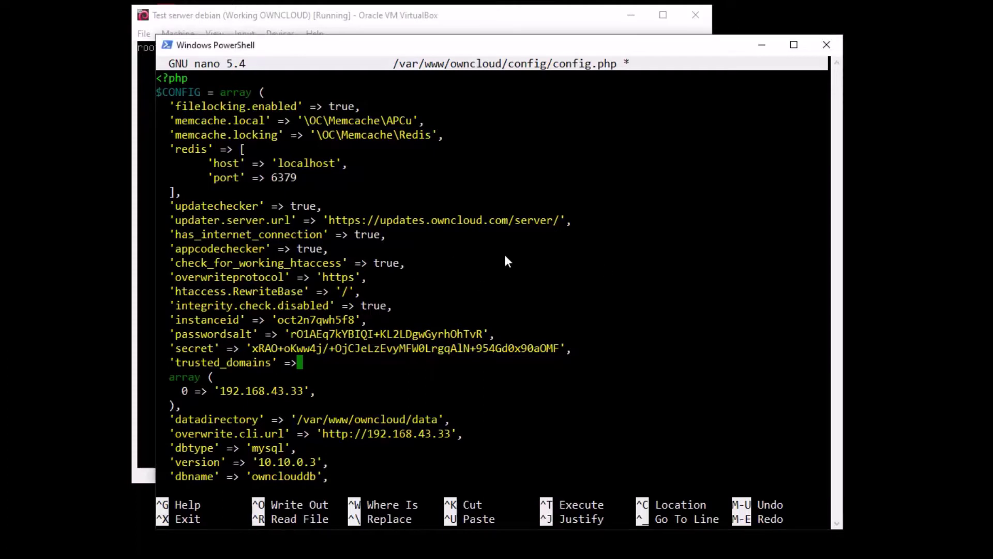
key(Down)
key(Down)
key(Down)
key(Up)
key(Up)
key(Down)
key(Right)
key(Right)
key(Right)
key(Right)
key(Right)
key(Right)
key(Right)
key(Right)
key(Right)
key(Right)
key(Right)
key(Right)
key(Return)
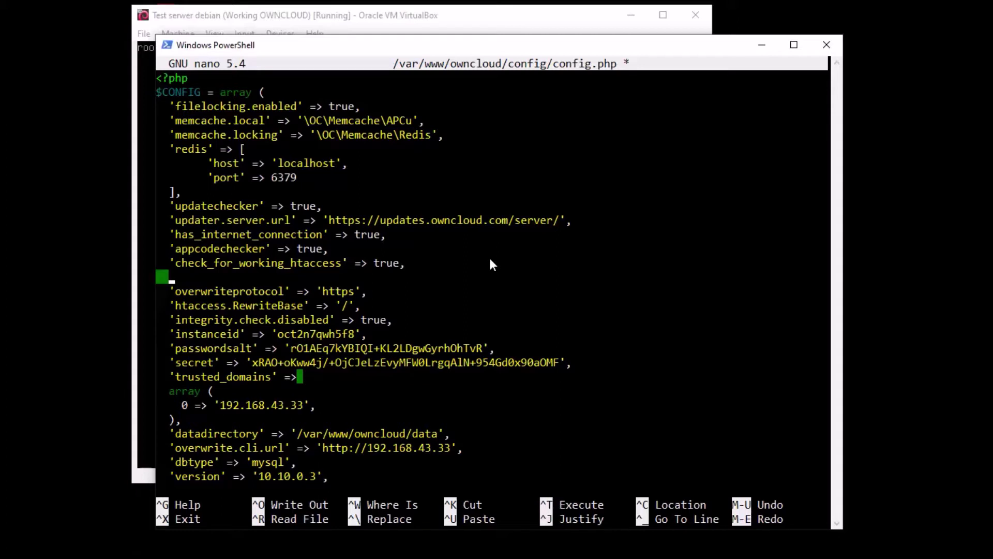
Paste 'logfile' => '/var/log/owncloud.log', onto the new line below check_for_working_htaccess
right_click(471, 291)
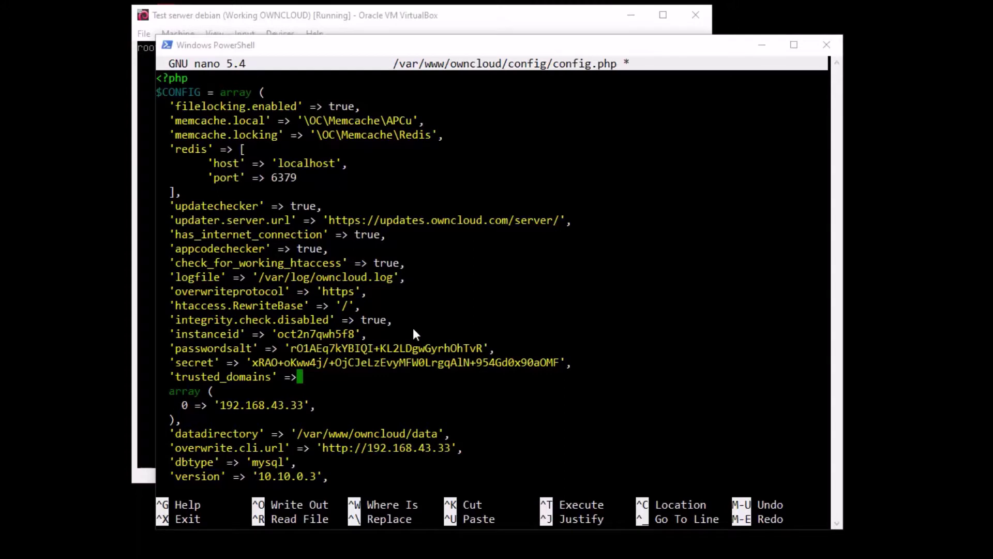
Add a 'log_rotate_size' => 100 entry on a new line below logfile
click(434, 239)
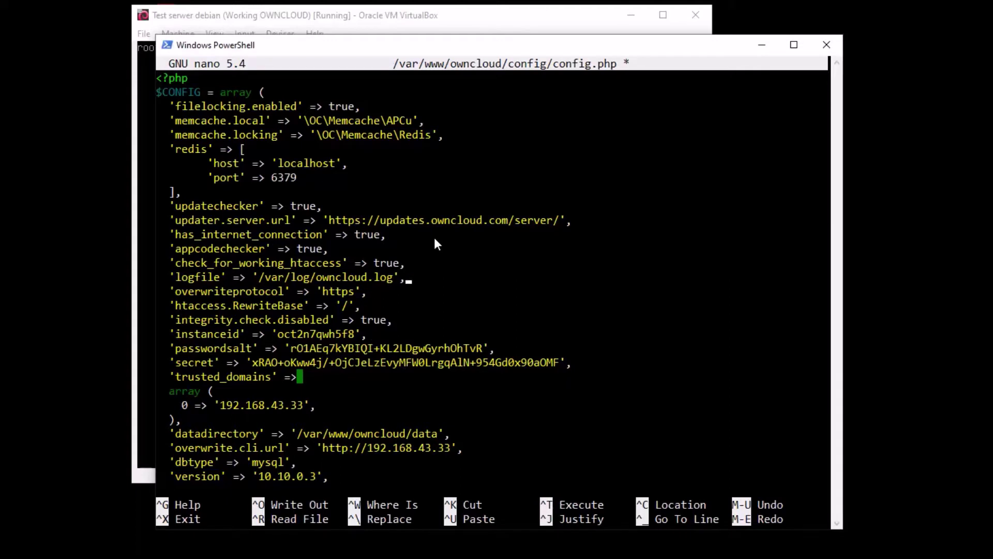
key(Return)
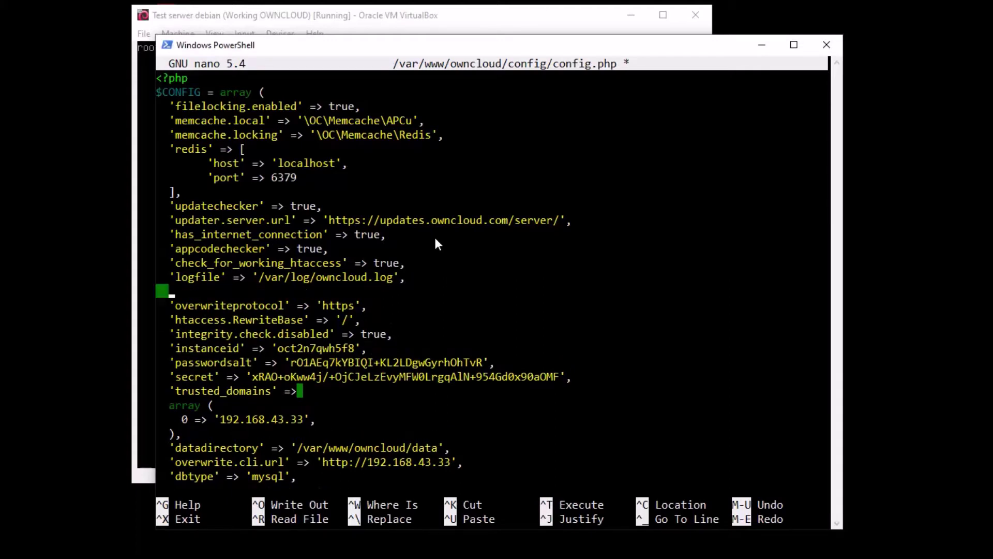
right_click(534, 350)
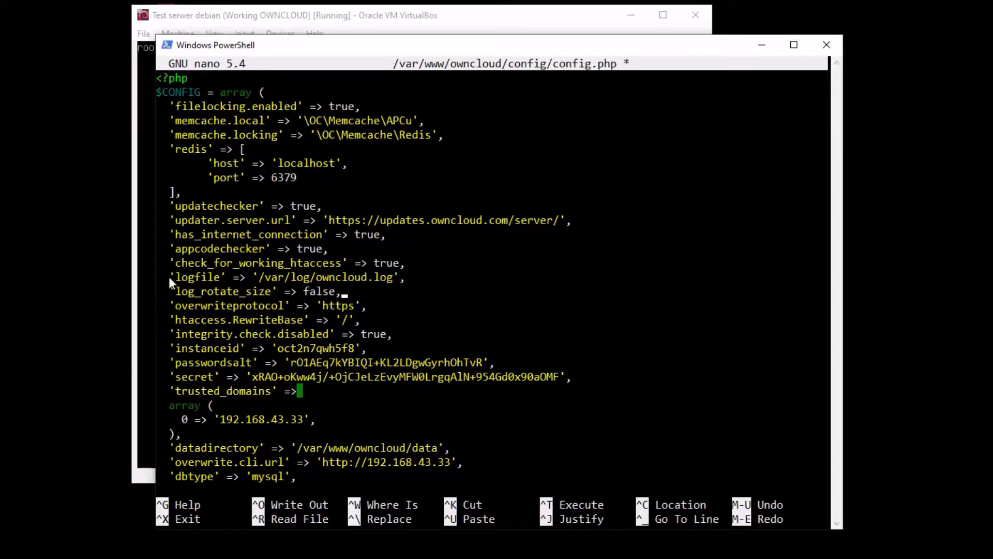
key(BackSpace)
key(BackSpace)
key(BackSpace)
key(BackSpace)
key(BackSpace)
key(BackSpace)
text(100)
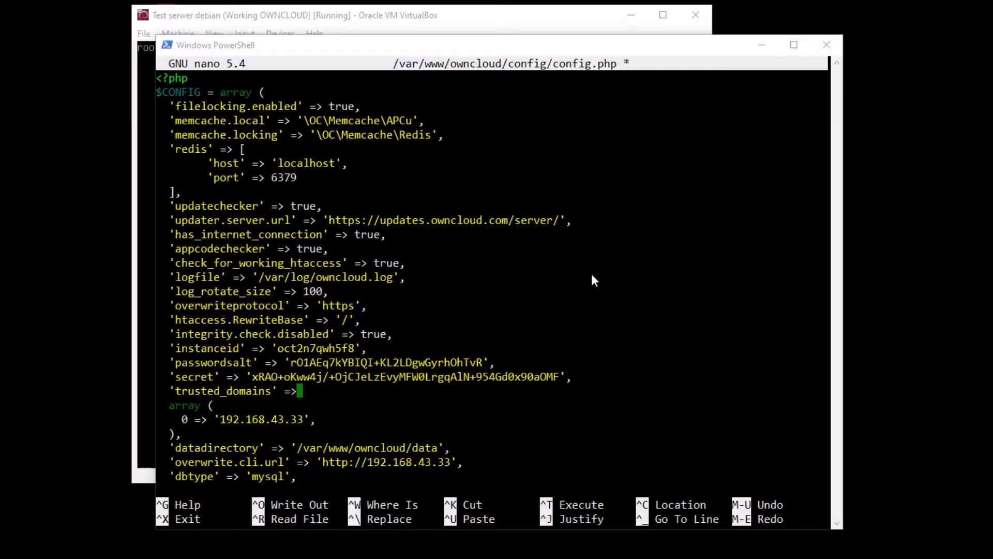
Replace the log_rotate_size value with 104857600 and open a blank line beneath it
click(585, 311)
key(BackSpace)
key(BackSpace)
key(BackSpace)
right_click(578, 313)
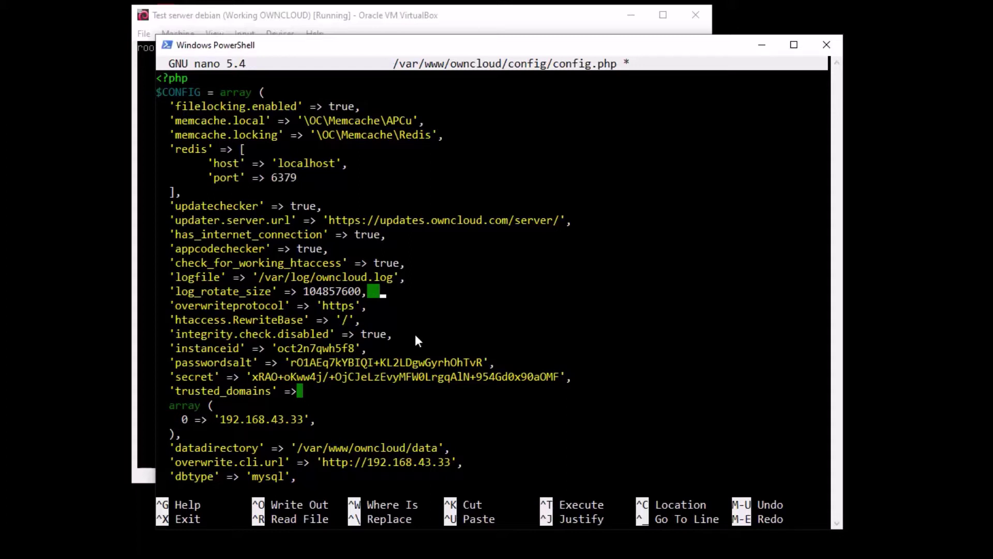
text(100 mb )
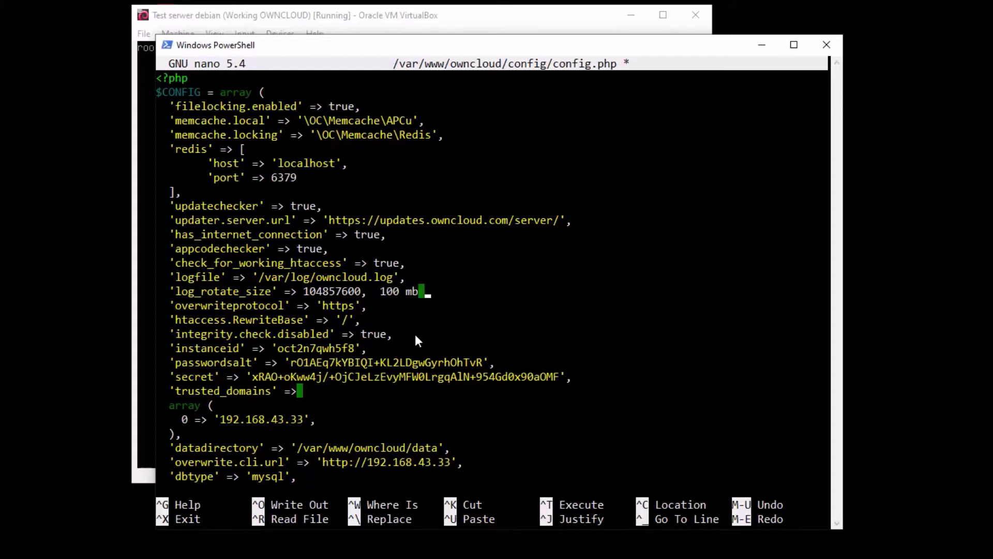
text(= 100 * 1024 )
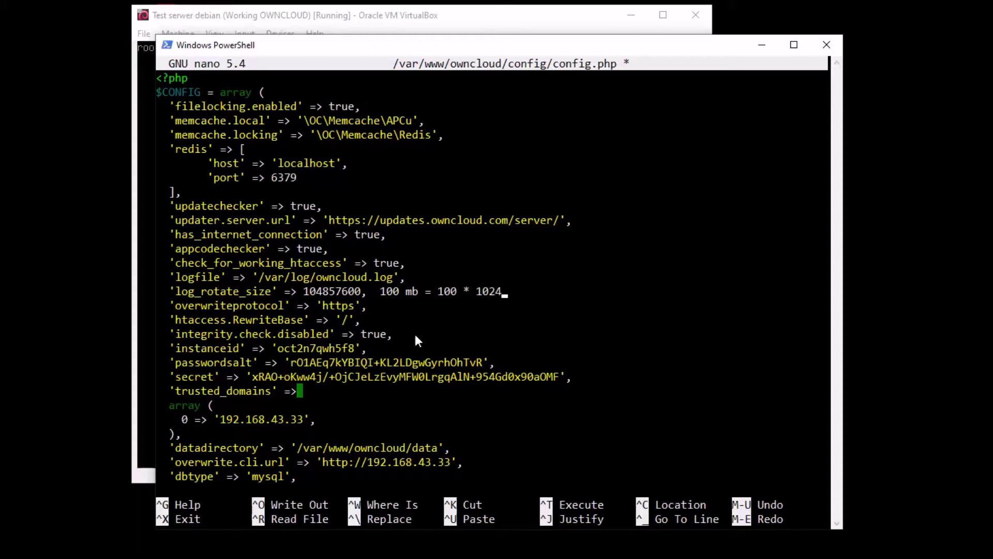
text(*1024 bytes)
key(BackSpace)
key(BackSpace)
key(BackSpace)
key(BackSpace)
key(BackSpace)
key(BackSpace)
key(BackSpace)
key(BackSpace)
key(BackSpace)
key(BackSpace)
key(BackSpace)
key(BackSpace)
key(BackSpace)
key(BackSpace)
key(BackSpace)
key(BackSpace)
key(BackSpace)
key(BackSpace)
key(BackSpace)
key(BackSpace)
key(BackSpace)
key(BackSpace)
key(BackSpace)
key(BackSpace)
key(BackSpace)
key(BackSpace)
key(BackSpace)
key(BackSpace)
key(BackSpace)
key(BackSpace)
key(BackSpace)
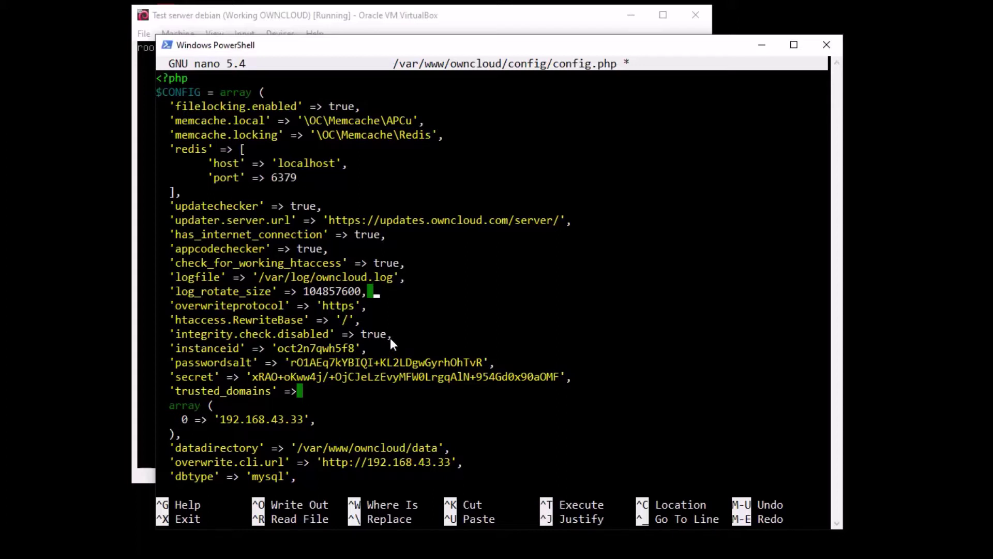
key(Return)
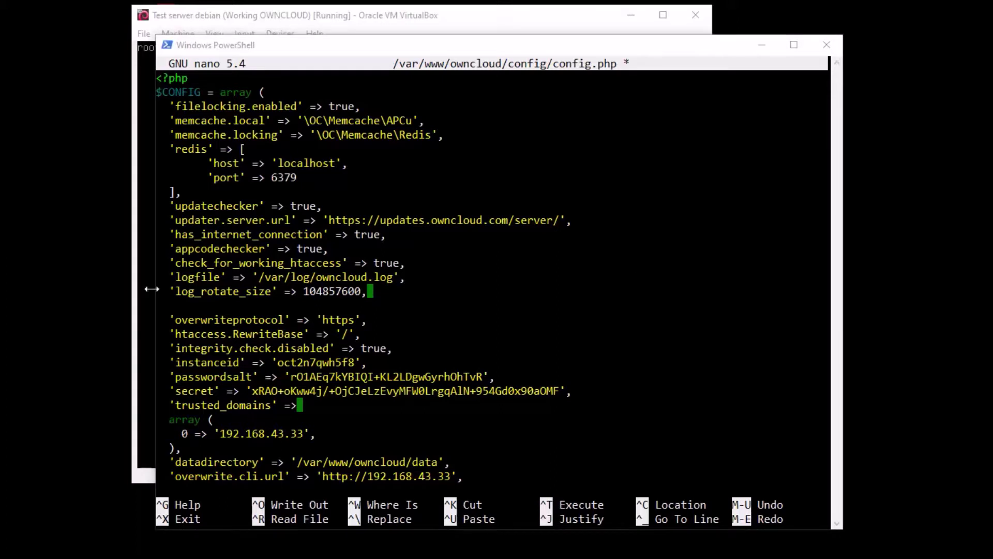
Paste a 'maintenance' => true entry on the blank line below log_rotate_size
click(389, 319)
key(Up)
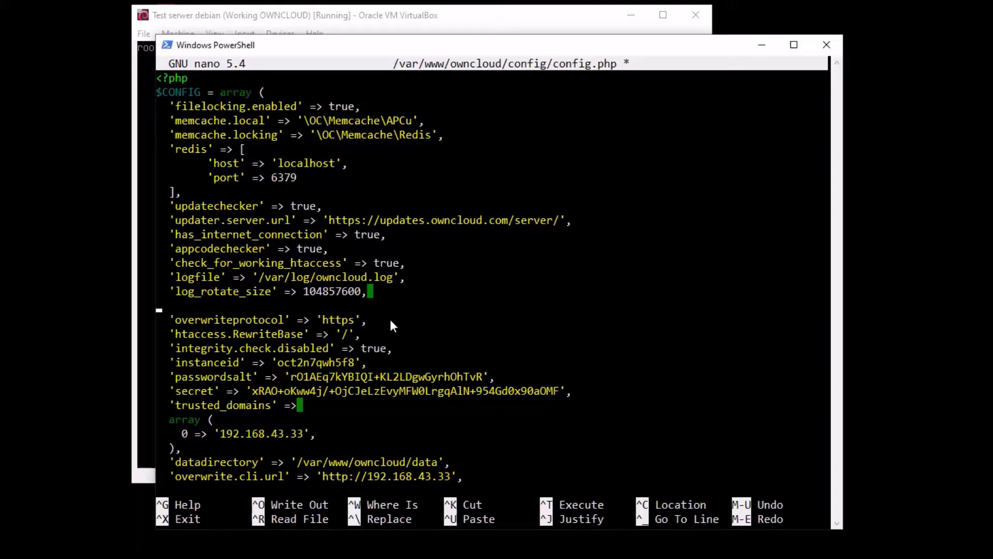
right_click(390, 319)
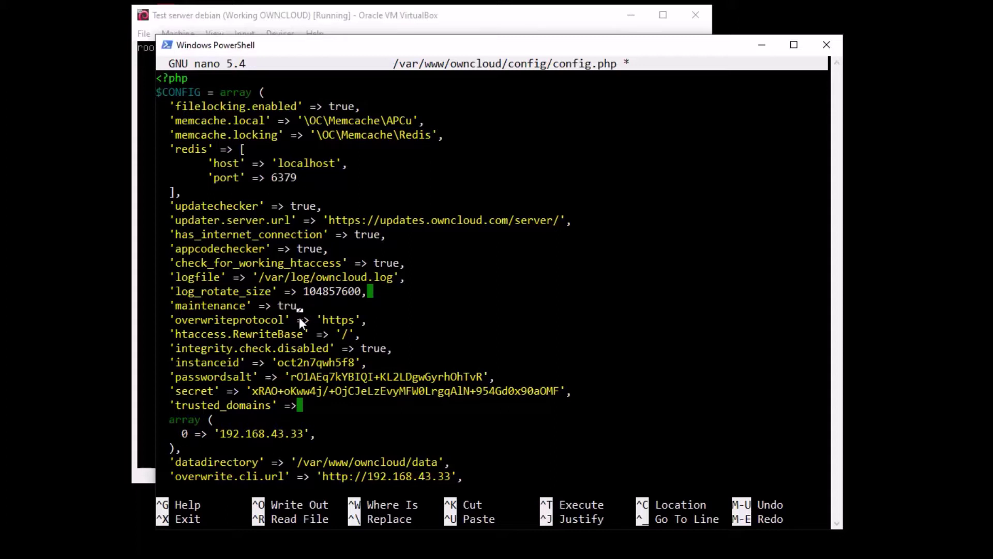
key(alt+Tab)
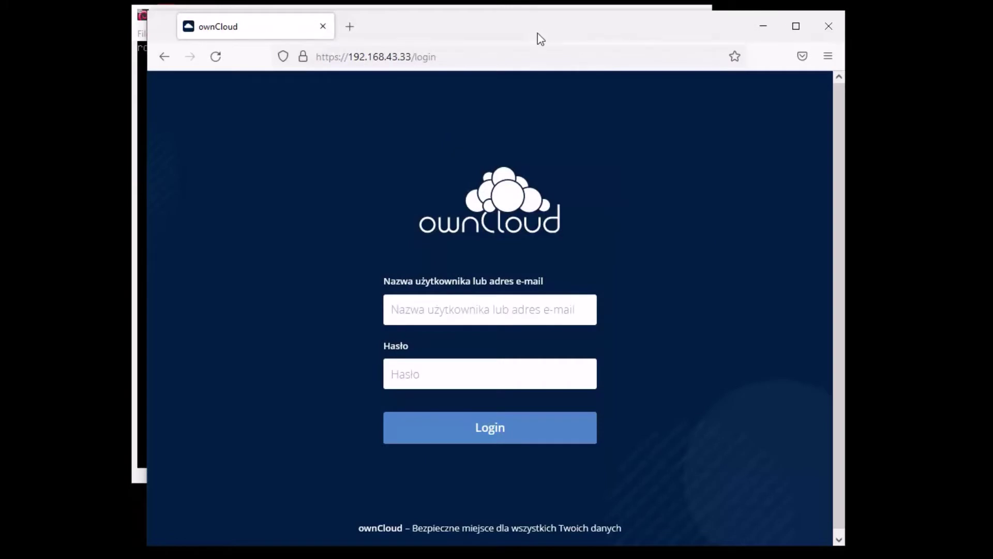
After reloading the ownCloud login page, save the edited config.php in nano
click(216, 57)
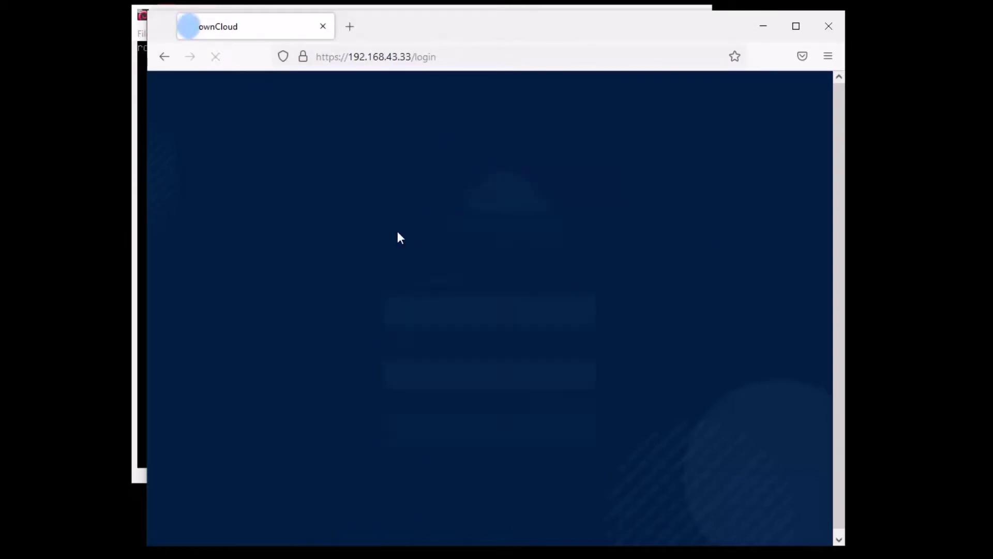
click(763, 26)
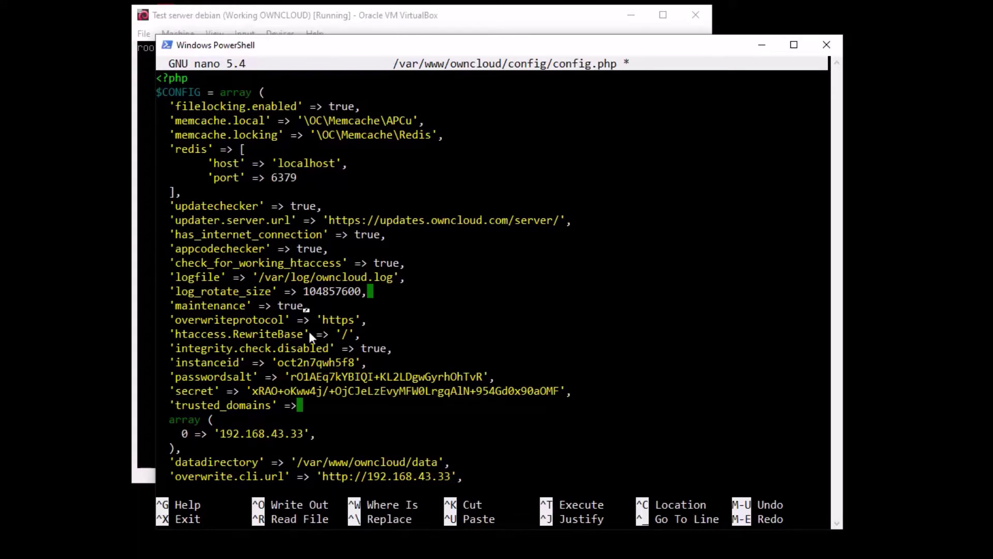
key(ctrl+x)
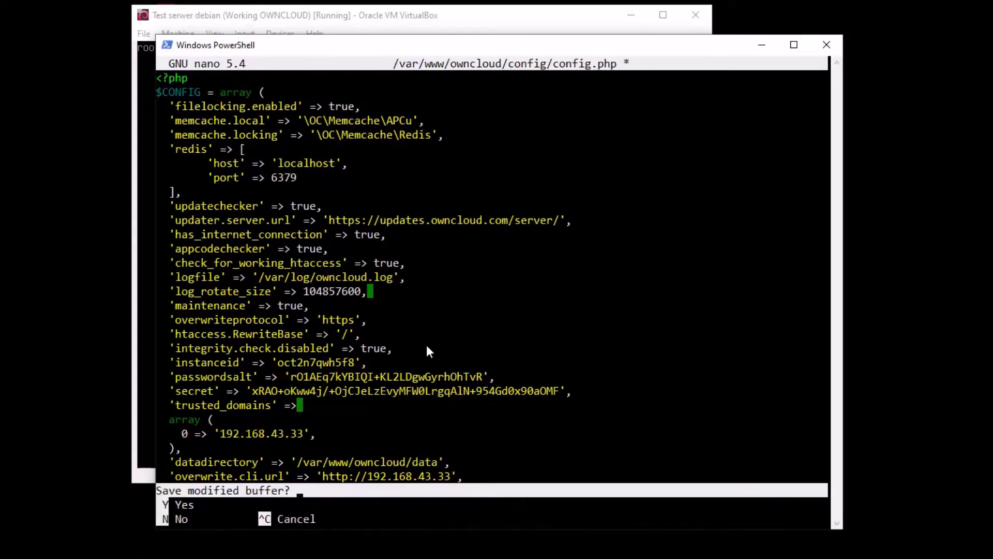
key(y)
key(Return)
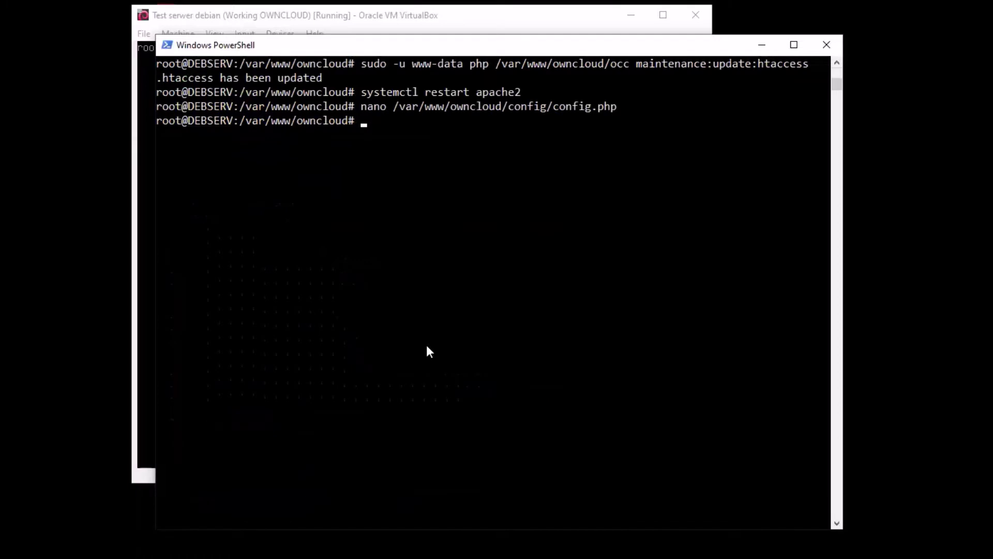
Rerun the occ maintenance:update:htaccess command and restart apache2 from history
key(Up)
key(Up)
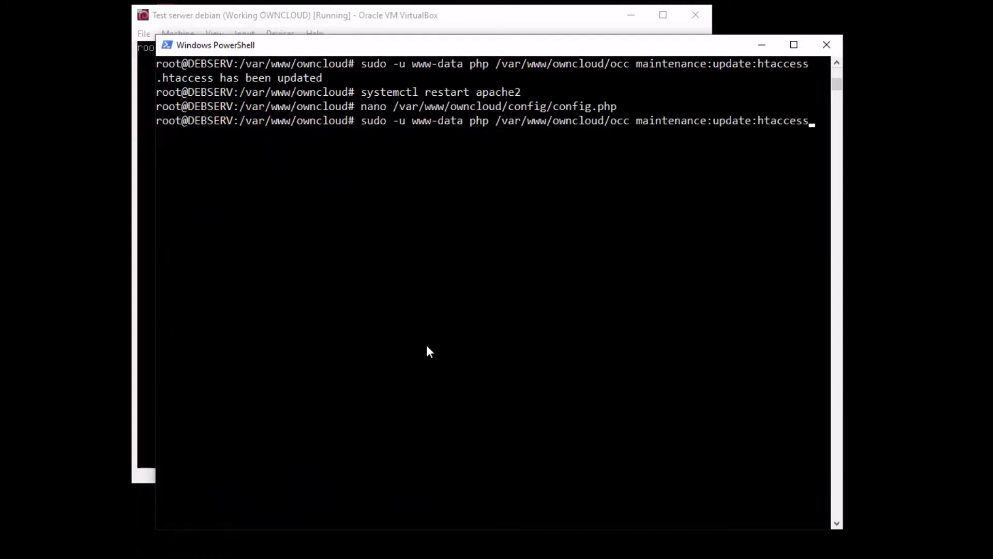
key(Return)
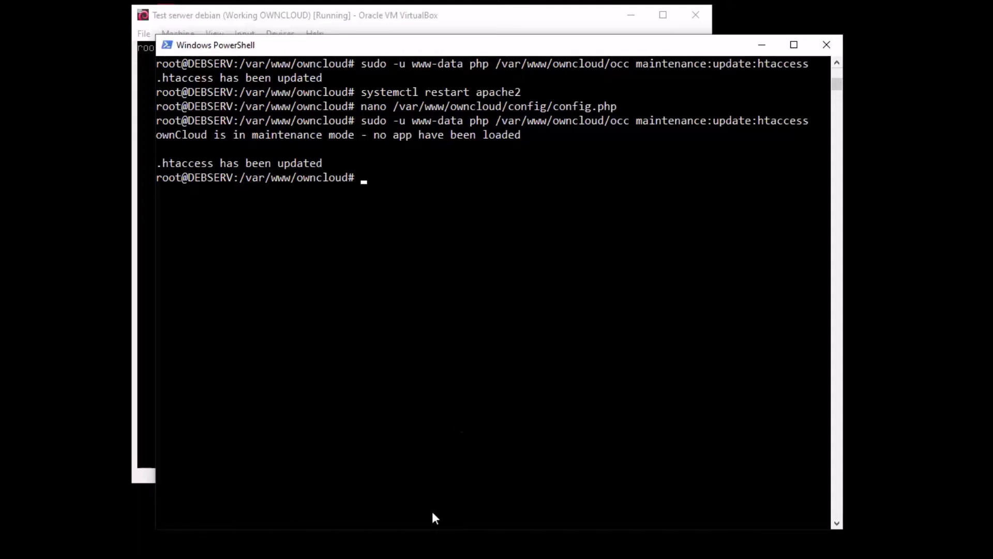
key(Up)
key(Up)
key(Up)
key(Return)
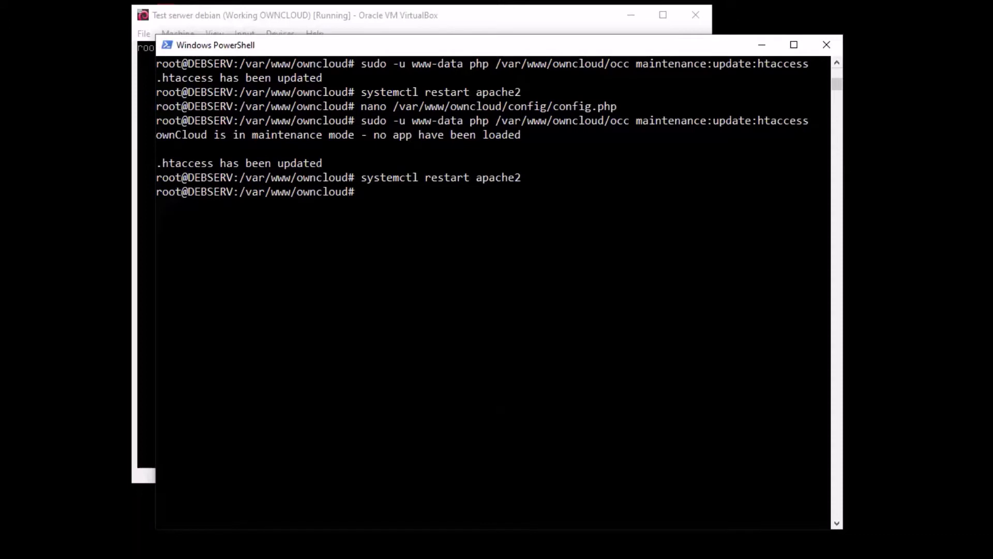
key(alt+Tab)
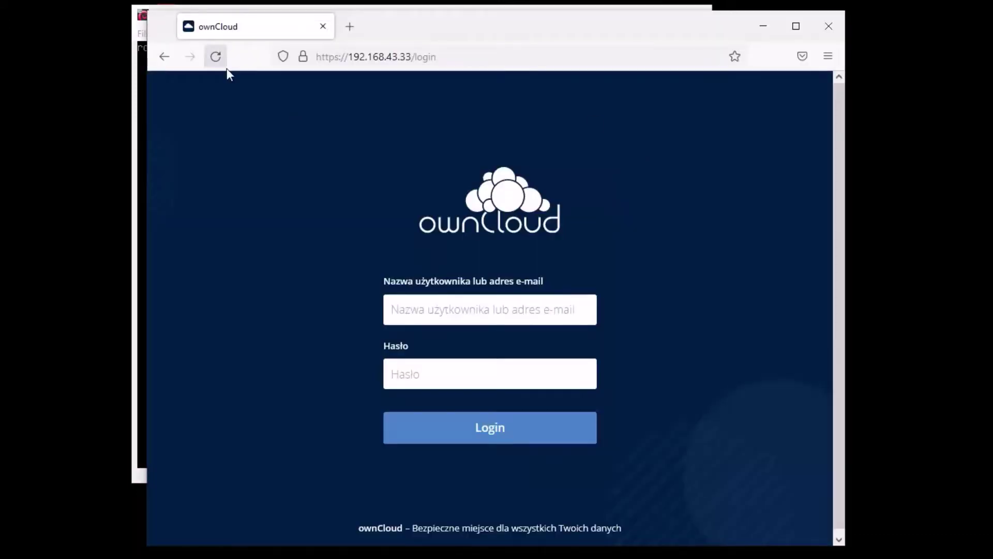
Reload ownCloud to see its maintenance-mode notice, then return to the terminal
click(225, 66)
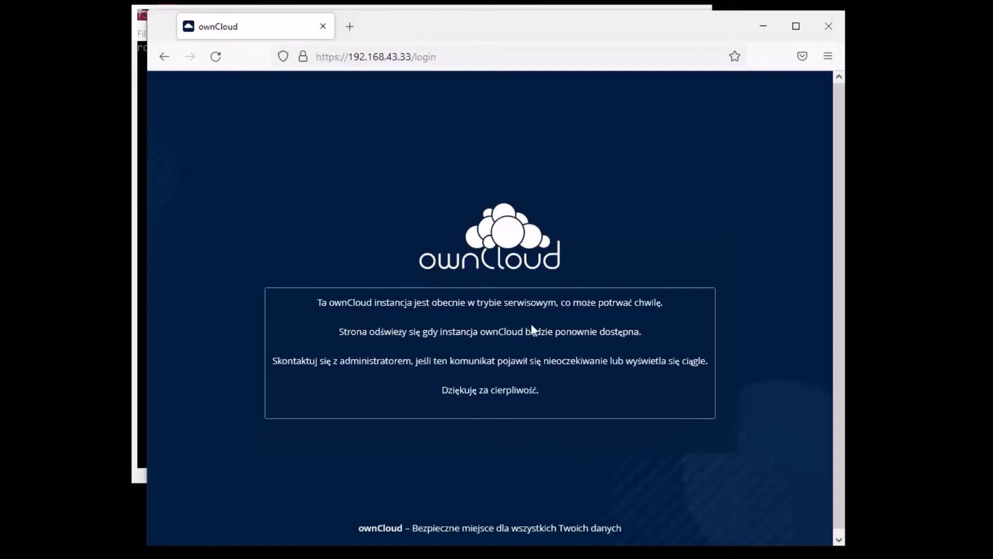
key(alt+Tab)
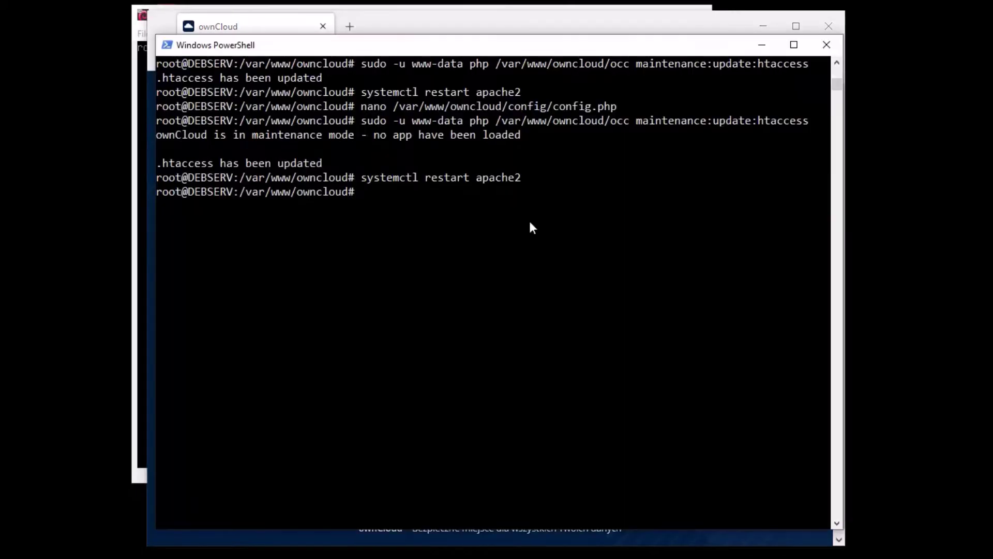
Change 'maintenance' => true to false in config.php and save the file
key(Up)
key(Up)
key(Up)
key(Return)
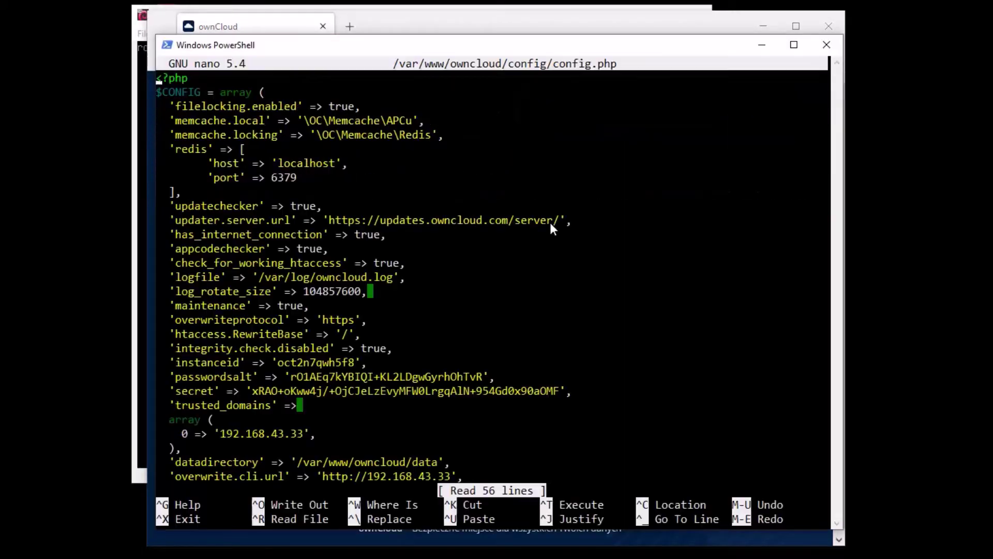
key(Down)
key(Down)
key(Down)
key(Down)
key(Down)
key(Down)
key(Down)
key(Down)
key(Down)
key(Down)
key(Down)
key(Down)
key(Down)
key(Down)
key(Down)
key(Down)
key(Right)
key(Right)
key(Right)
key(Right)
key(Right)
key(Right)
key(Right)
key(Right)
key(Right)
key(Right)
key(Right)
key(Right)
key(Right)
key(Right)
key(Right)
key(Right)
key(Right)
key(Right)
key(Right)
key(Right)
key(Right)
key(Right)
key(Right)
key(BackSpace)
key(BackSpace)
key(BackSpace)
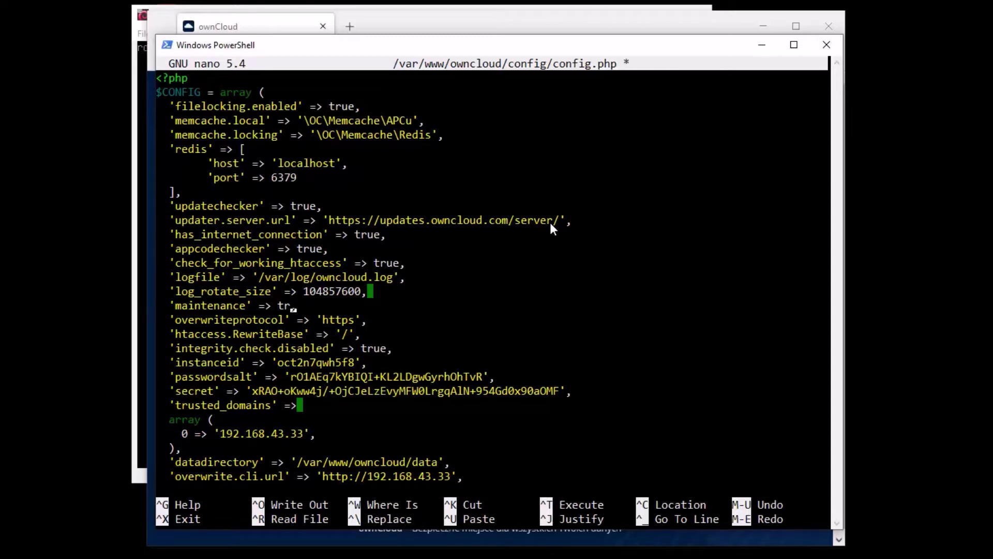
key(BackSpace)
text(false)
key(ctrl+x)
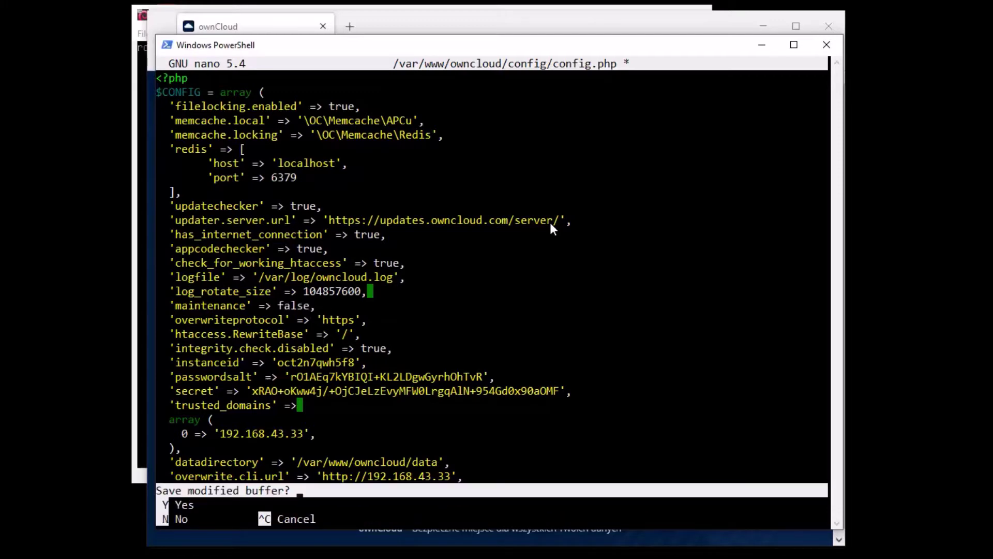
key(y)
key(Return)
Regenerate .htaccess with occ maintenance:update:htaccess and restart apache2
key(Up)
key(Up)
key(Up)
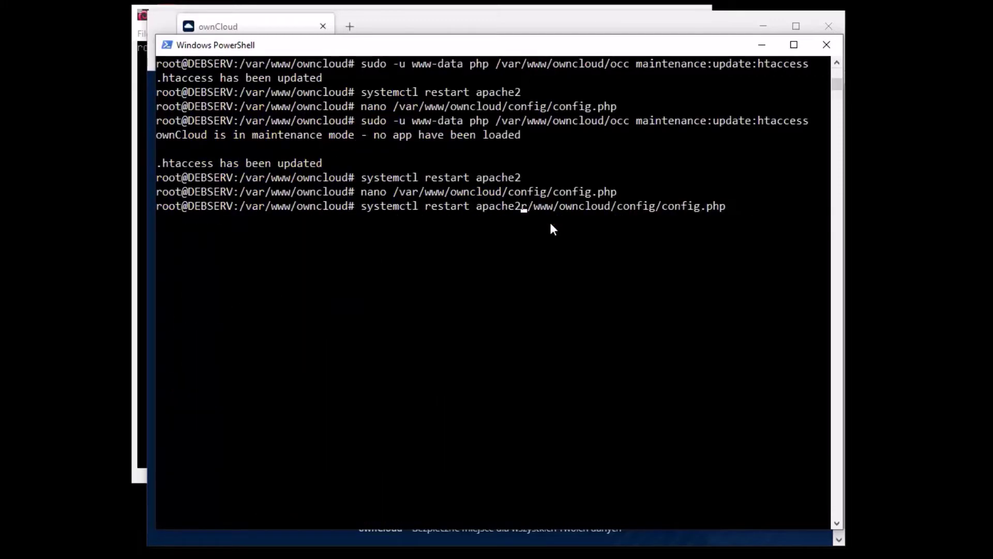
key(Return)
key(Up)
key(Up)
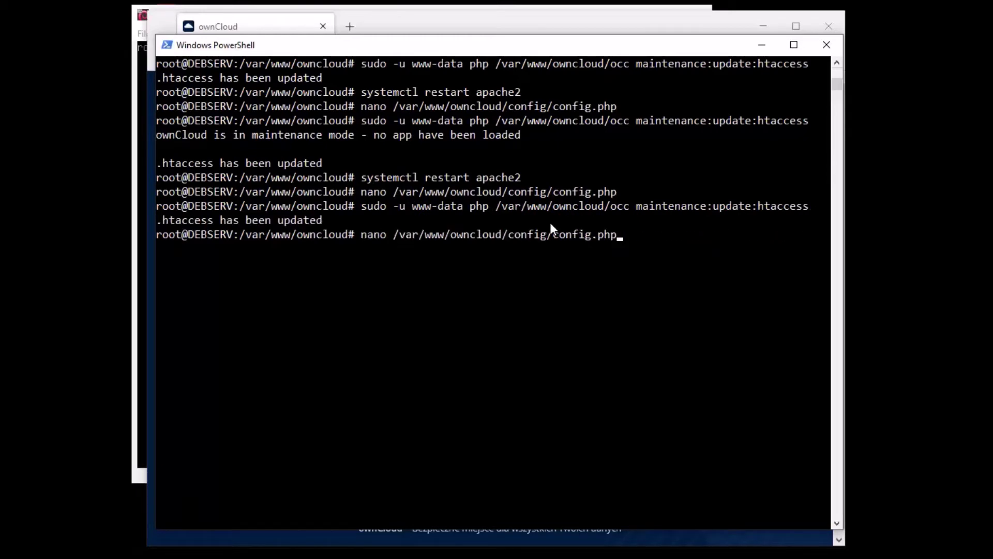
key(Up)
key(Return)
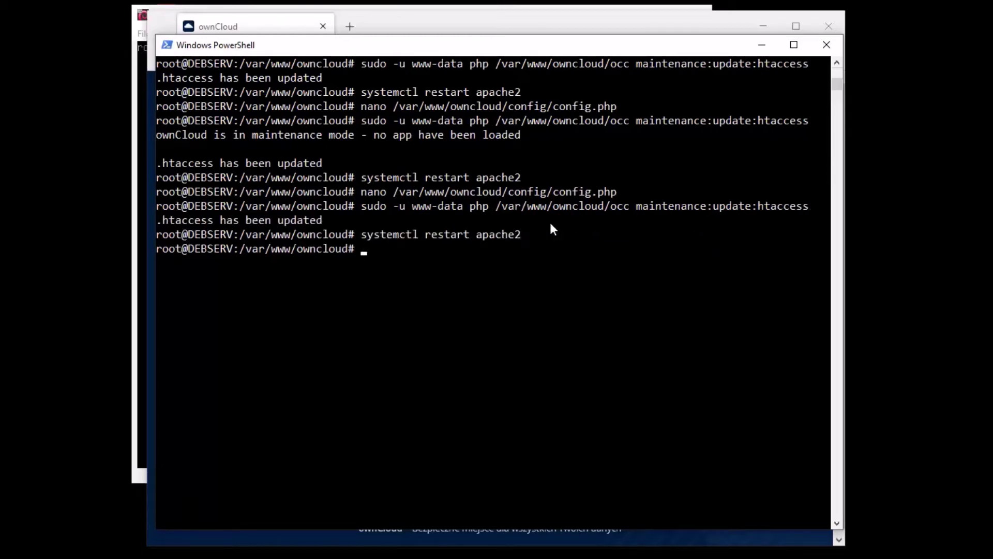
key(alt+Tab)
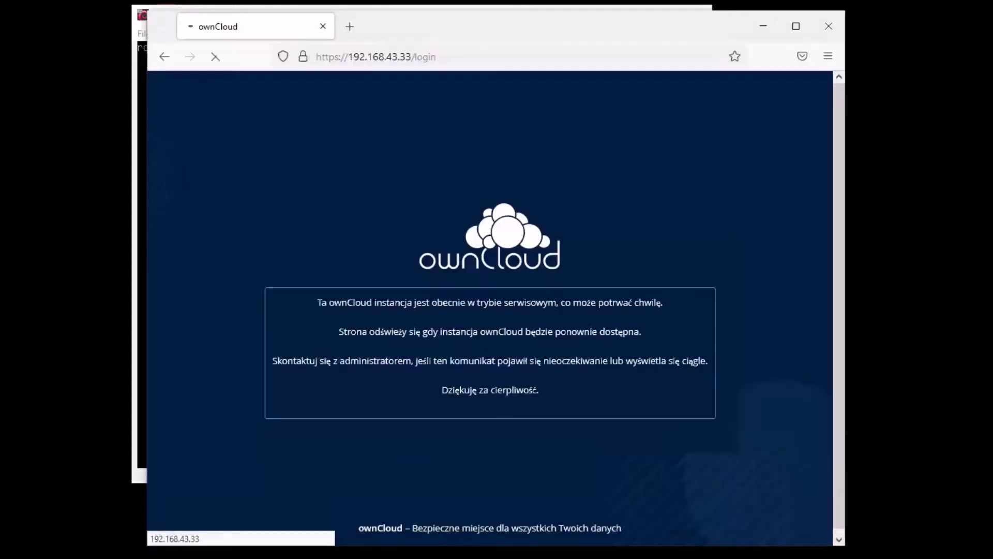
Dismiss the page context menu on the ownCloud login form and minimize Firefox
right_click(367, 212)
click(274, 293)
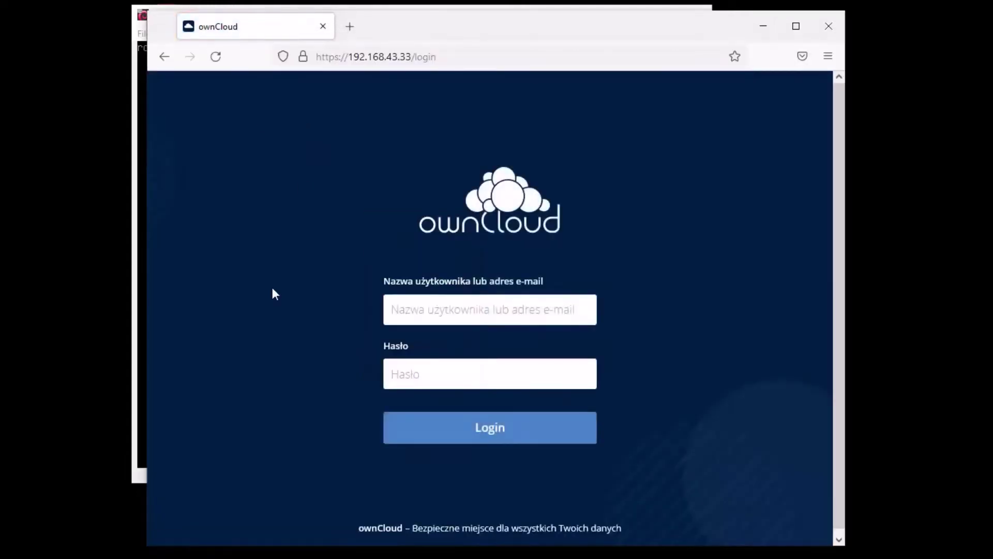
click(764, 28)
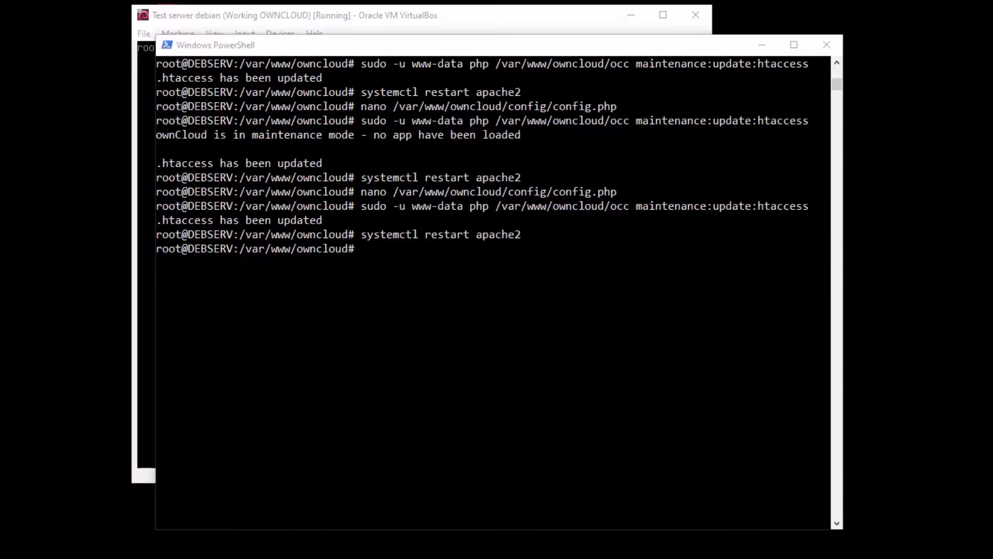
Insert 'singleuser' => true below the maintenance line in config.php and save it
click(597, 332)
key(Up)
key(Up)
key(Up)
key(Return)
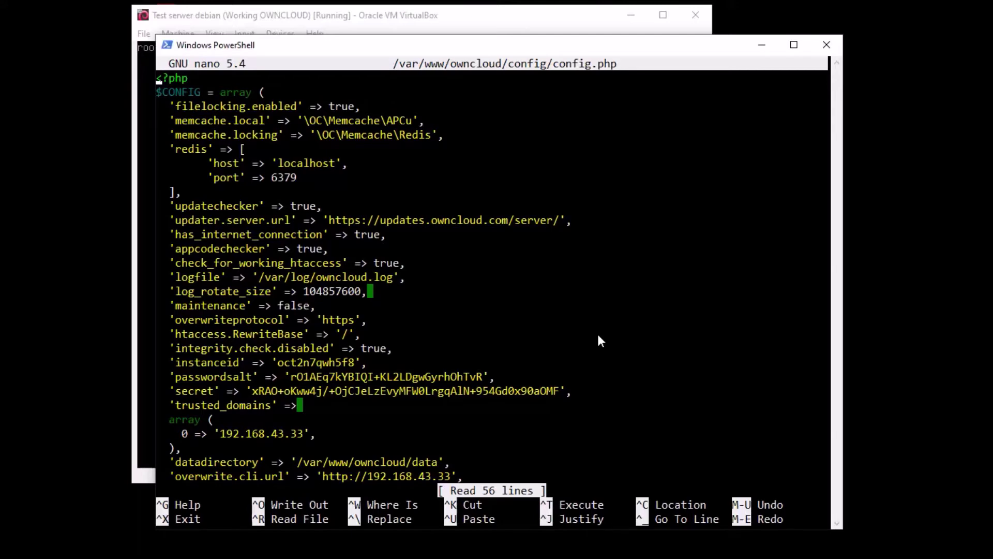
key(Down)
key(Down)
key(Down)
key(Down)
key(Down)
key(Down)
key(Down)
key(Down)
key(Down)
key(Up)
key(Right)
key(Right)
key(Right)
key(Right)
key(Right)
key(Right)
key(Right)
key(Right)
key(Right)
key(Right)
key(Right)
key(Right)
key(Right)
key(Right)
key(Right)
key(Right)
key(Right)
key(Right)
key(Right)
key(Right)
key(Right)
key(Right)
key(Right)
key(Right)
key(Right)
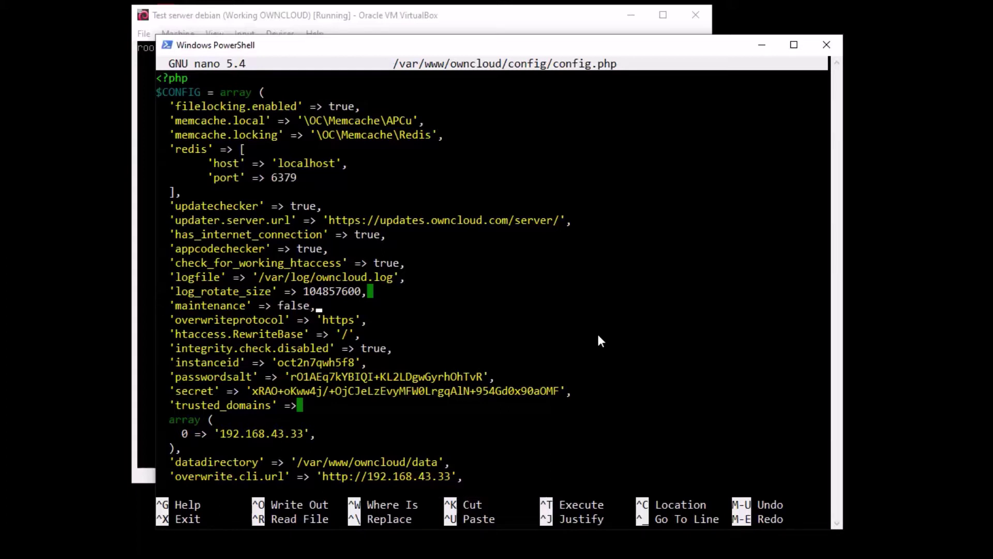
key(Return)
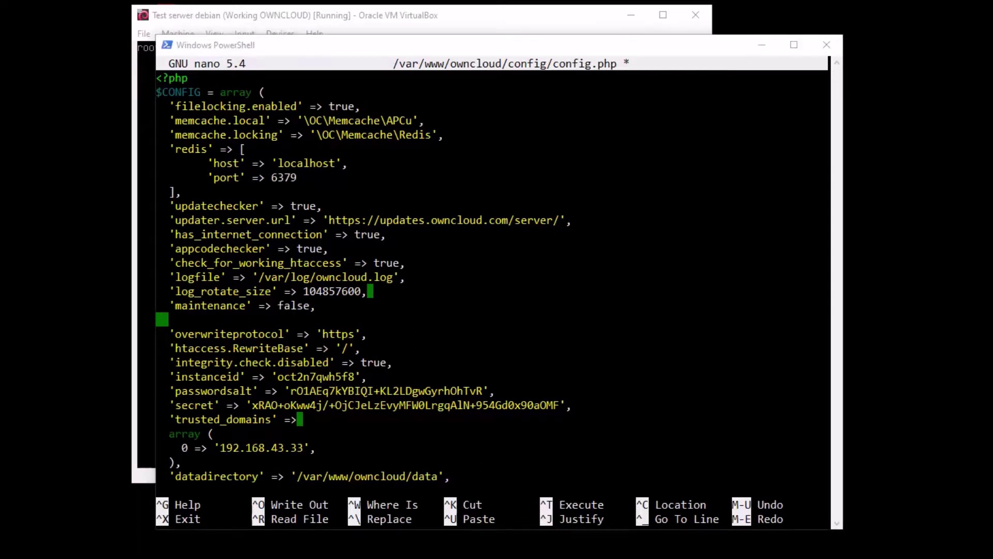
right_click(341, 333)
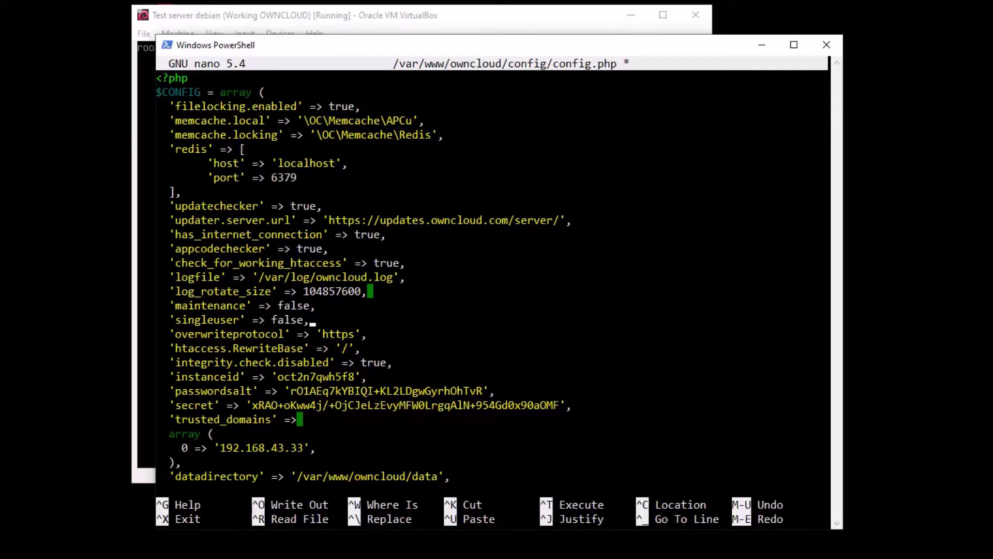
key(Left)
key(BackSpace)
key(BackSpace)
key(BackSpace)
key(BackSpace)
key(BackSpace)
text(true)
key(ctrl+x)
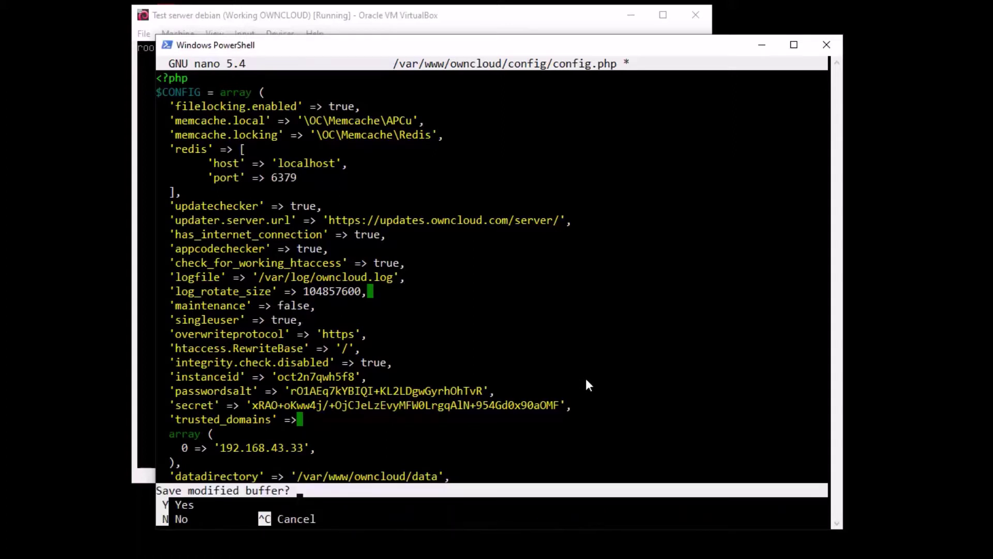
key(y)
key(Return)
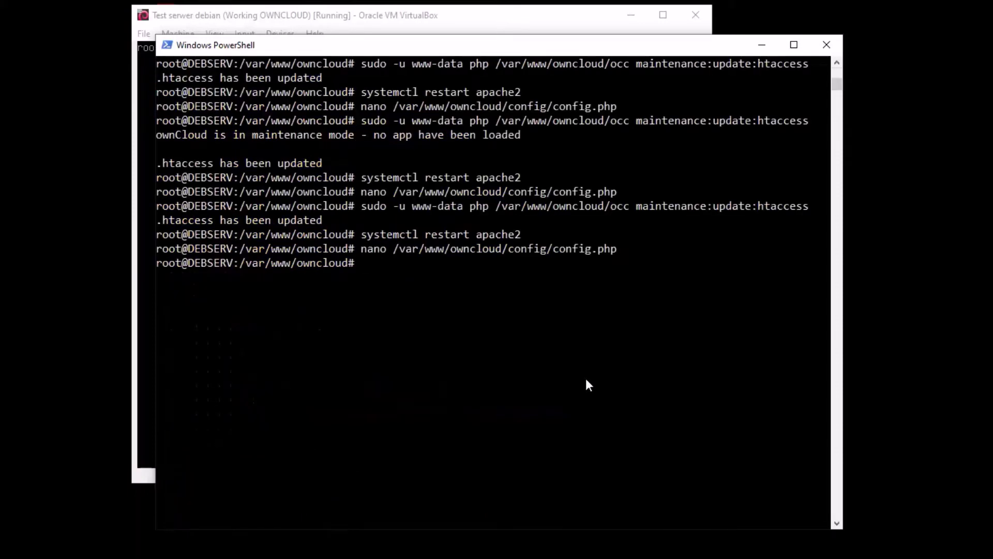
Regenerate .htaccess with occ and restart apache2
key(Up)
key(Up)
key(Up)
key(Return)
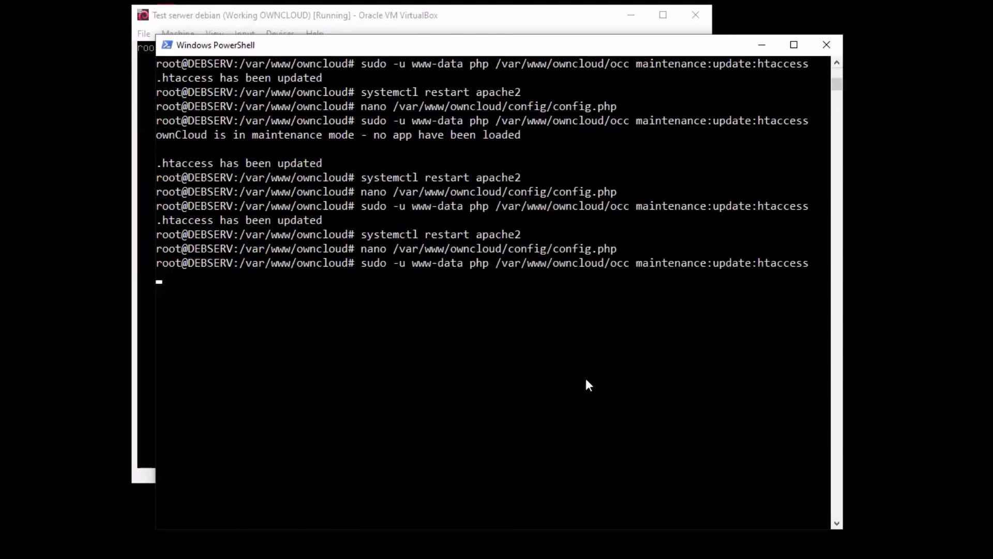
key(Up)
key(Up)
key(Up)
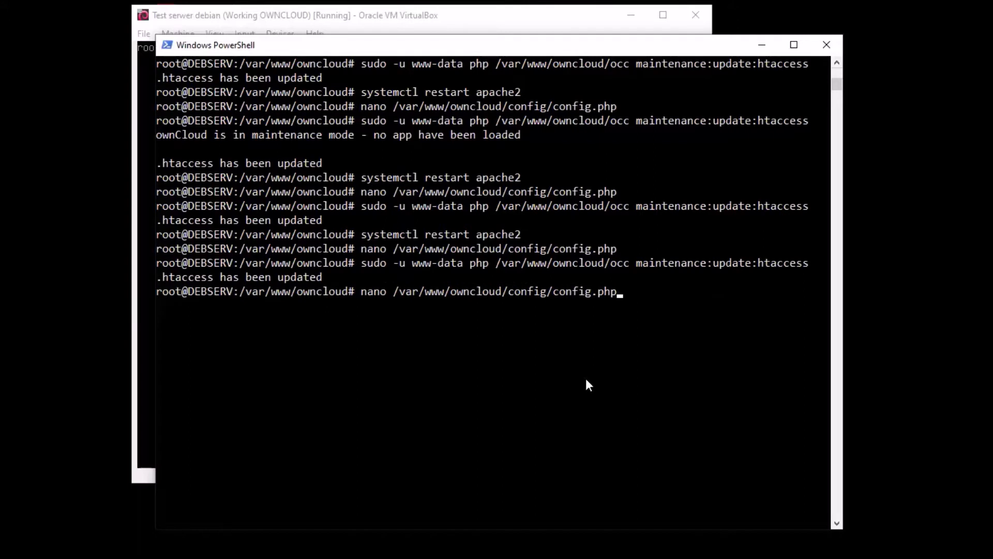
key(Return)
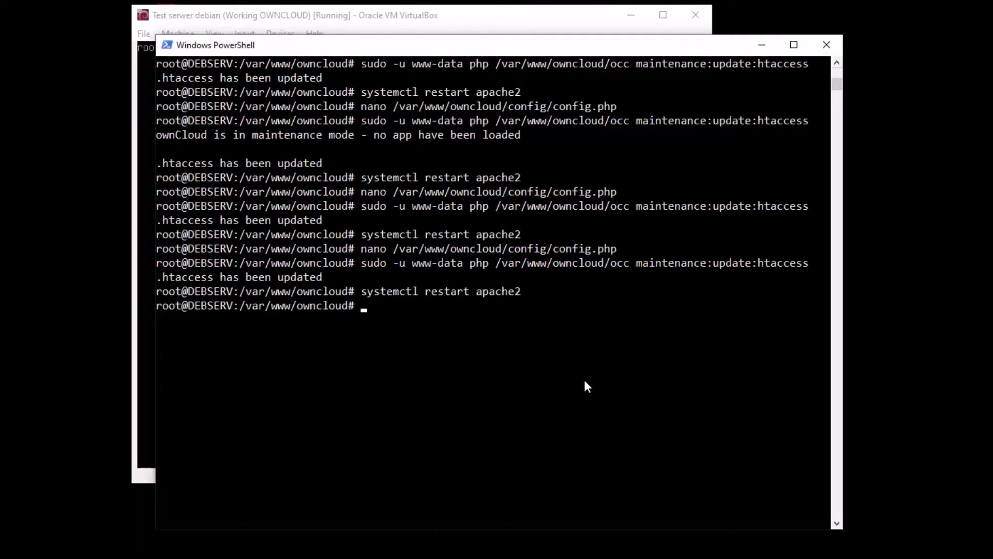
key(alt+Tab)
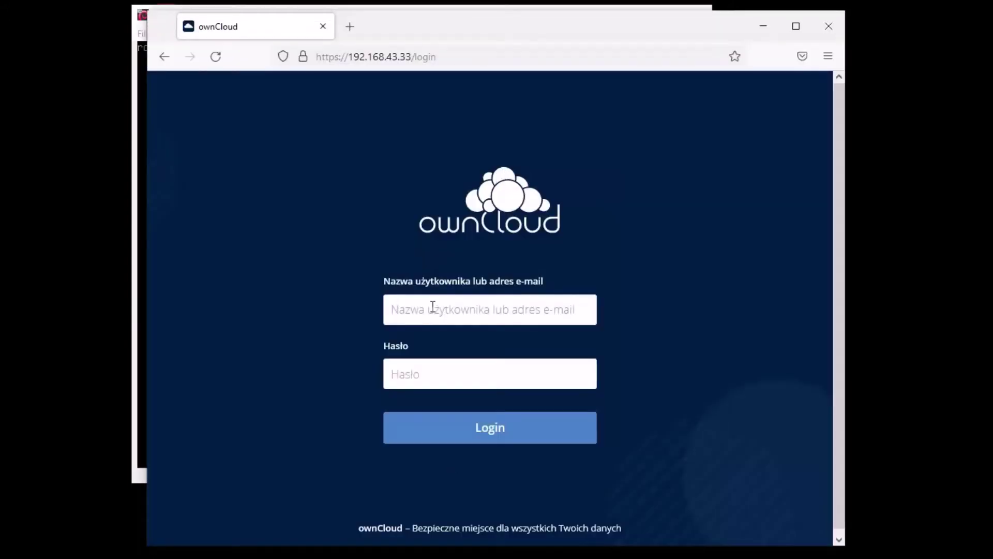
Log in to ownCloud as admin with the saved username and open the Users page
click(414, 314)
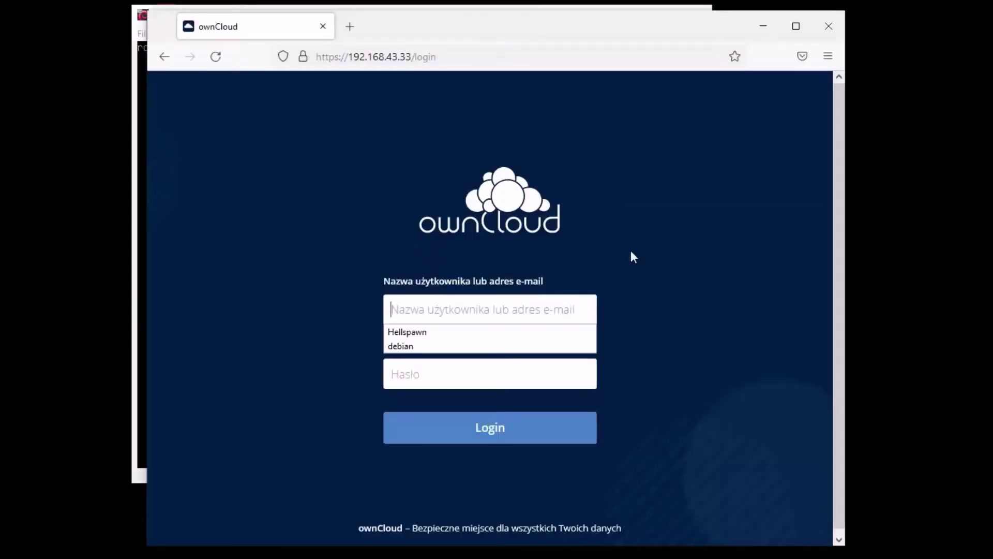
click(414, 332)
click(488, 370)
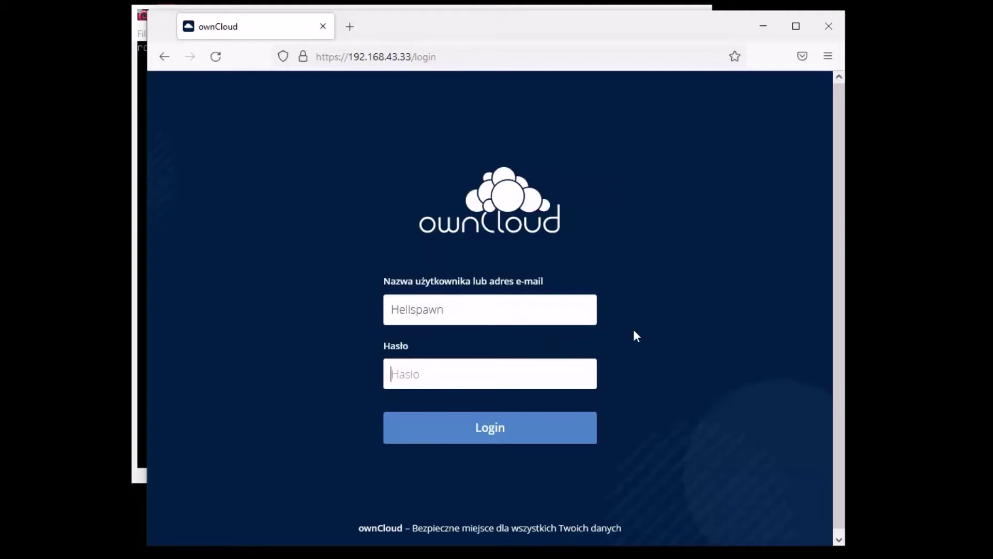
text(***********)
key(Return)
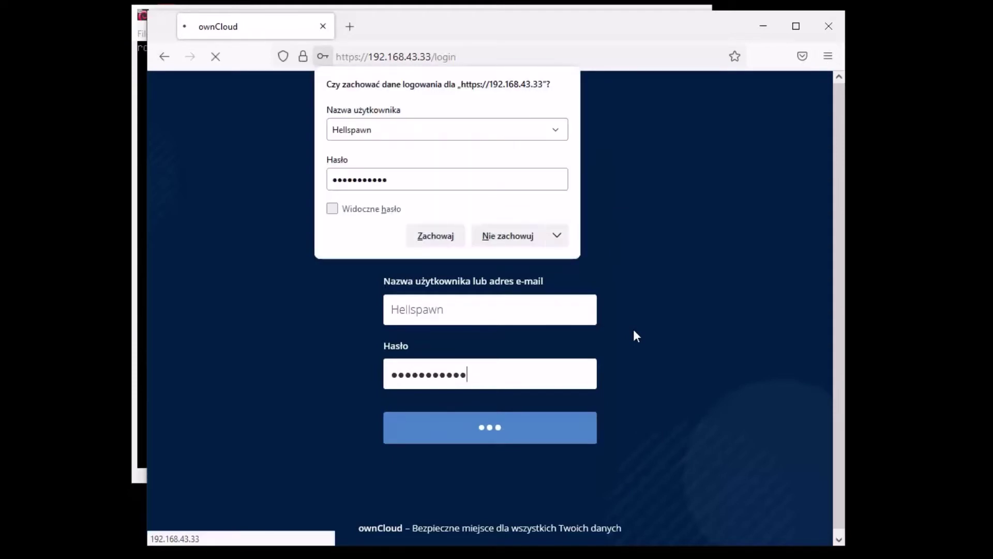
click(530, 238)
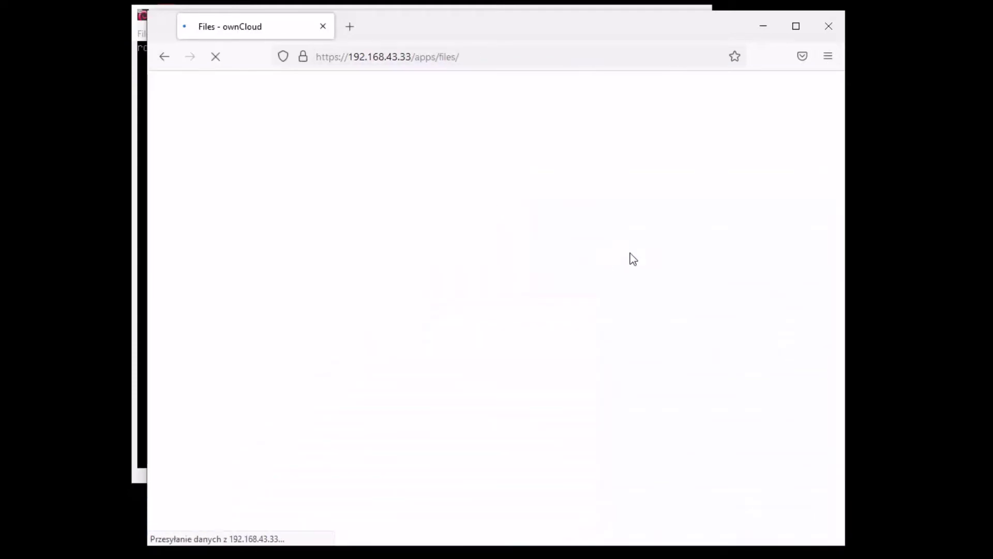
click(820, 88)
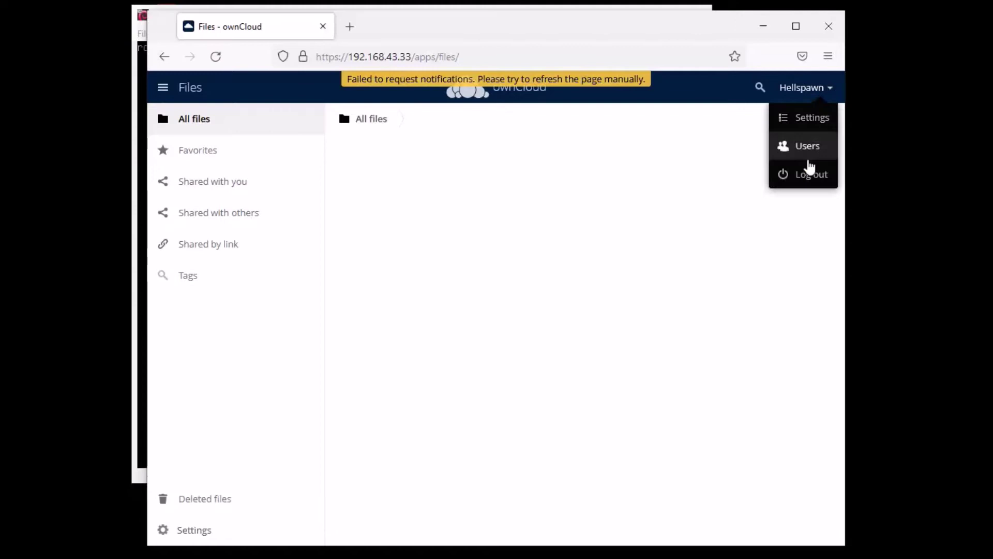
click(803, 148)
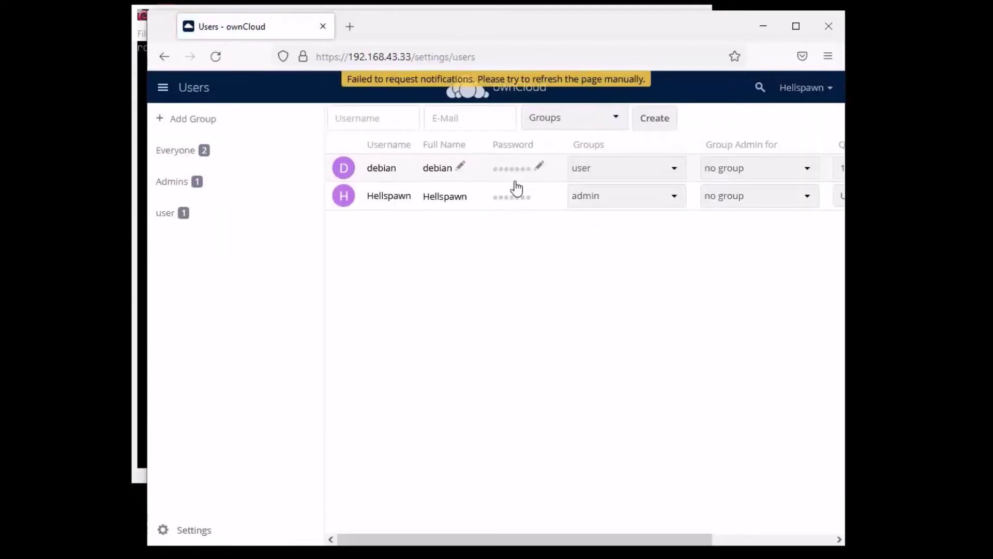
Enter a new password for the non-admin user, then log out
click(540, 167)
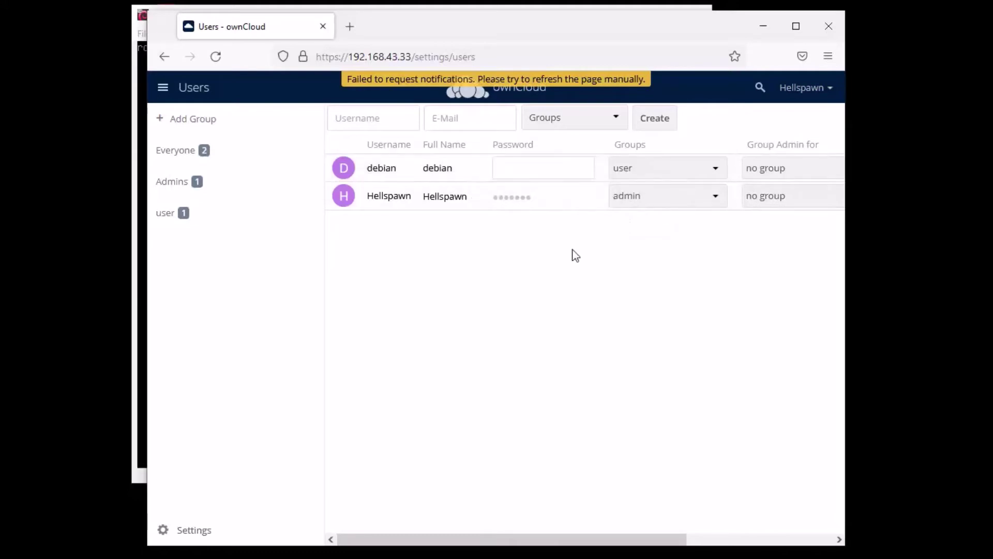
click(526, 186)
click(540, 164)
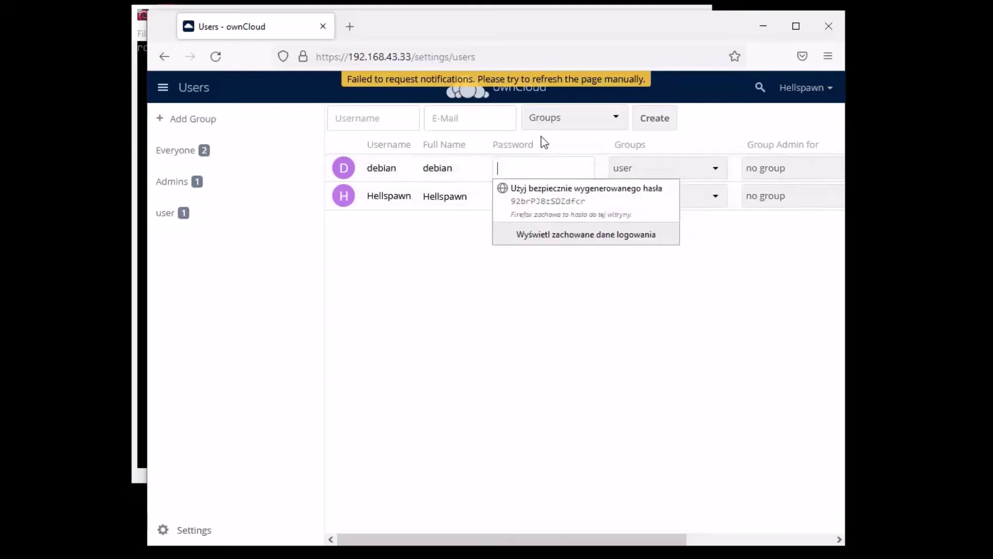
click(540, 170)
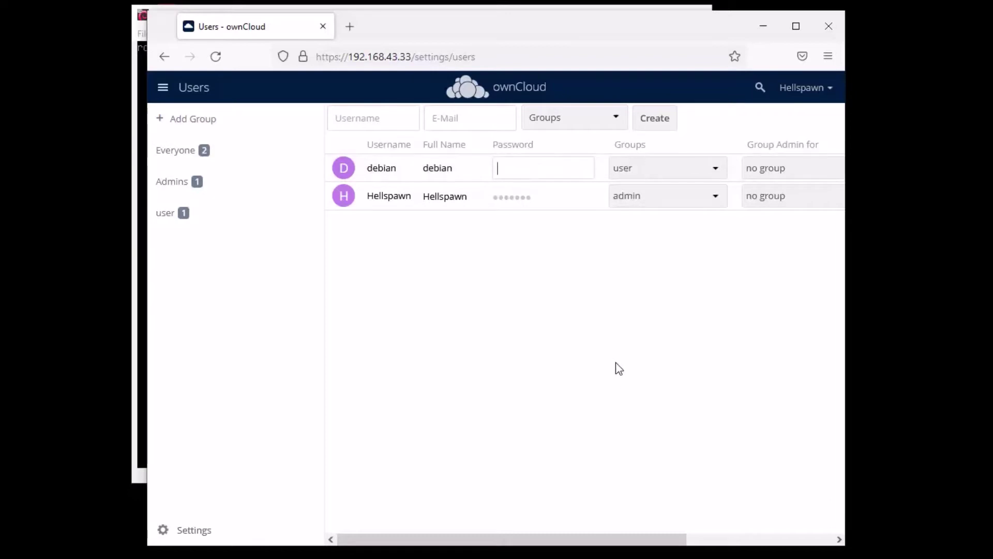
text(••••••••••)
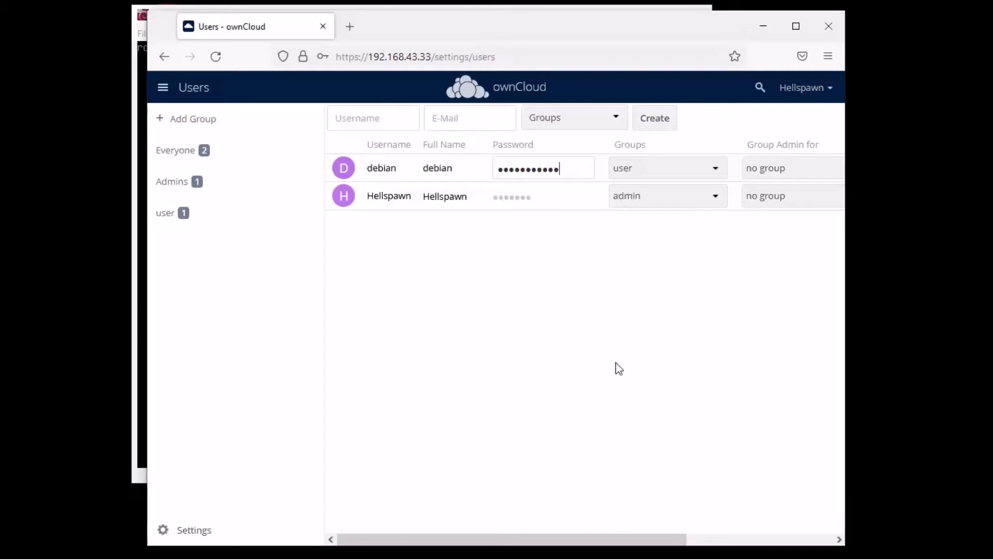
key(Return)
click(819, 89)
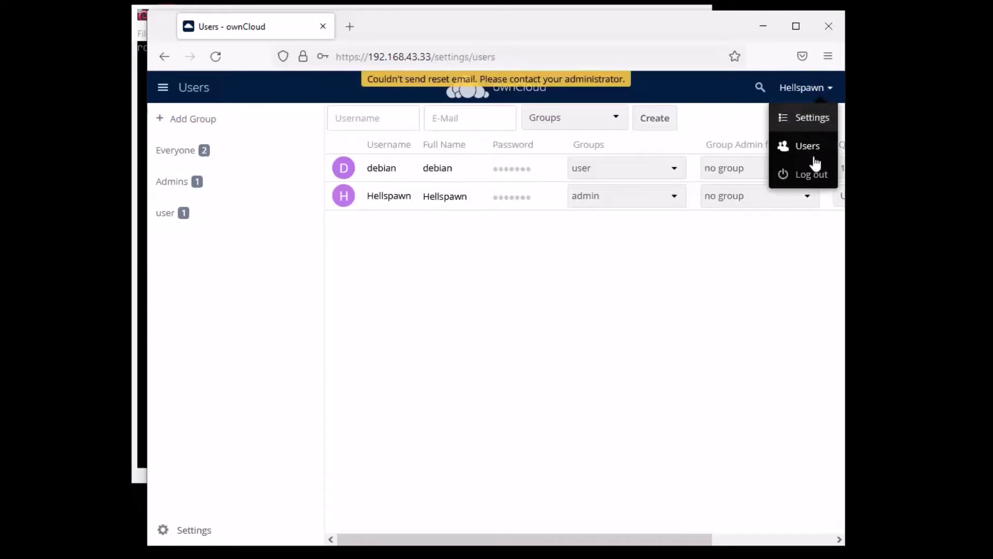
click(810, 173)
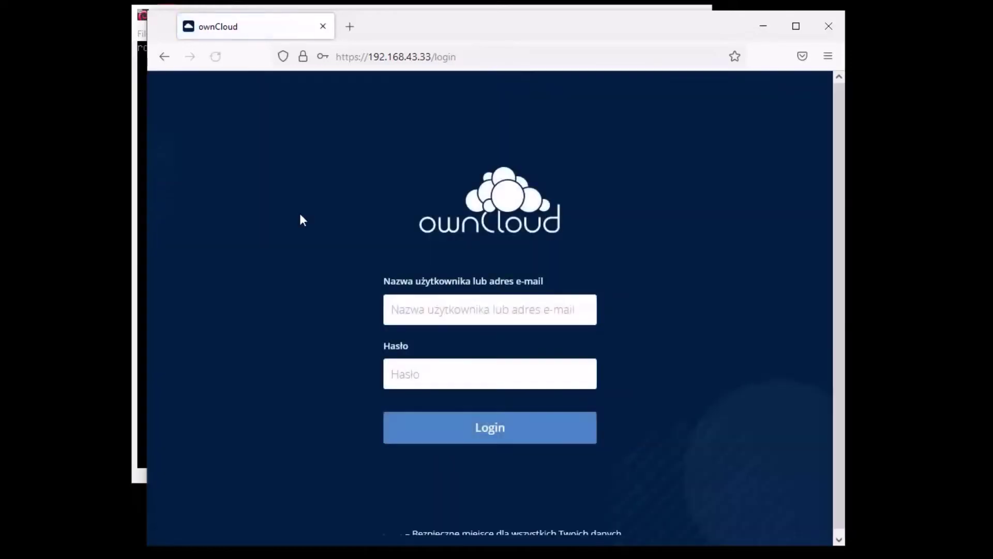
Sign in as the non-admin user with the saved username and that user's password
click(443, 308)
click(428, 350)
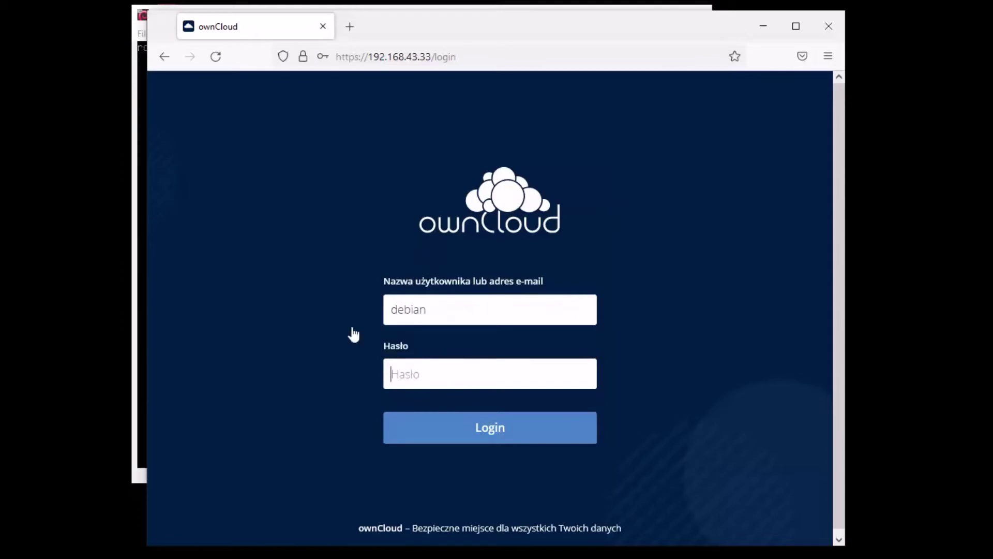
key(Return)
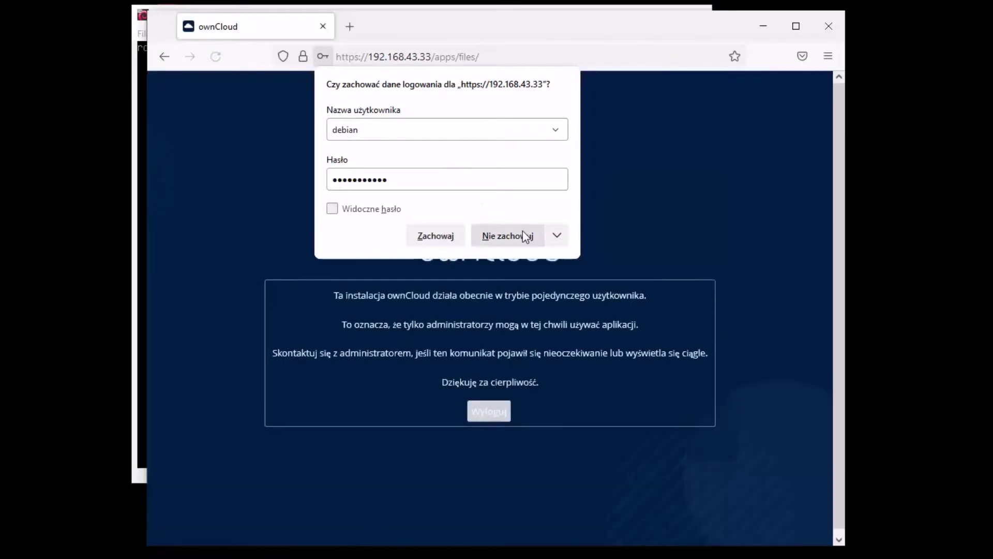
click(508, 236)
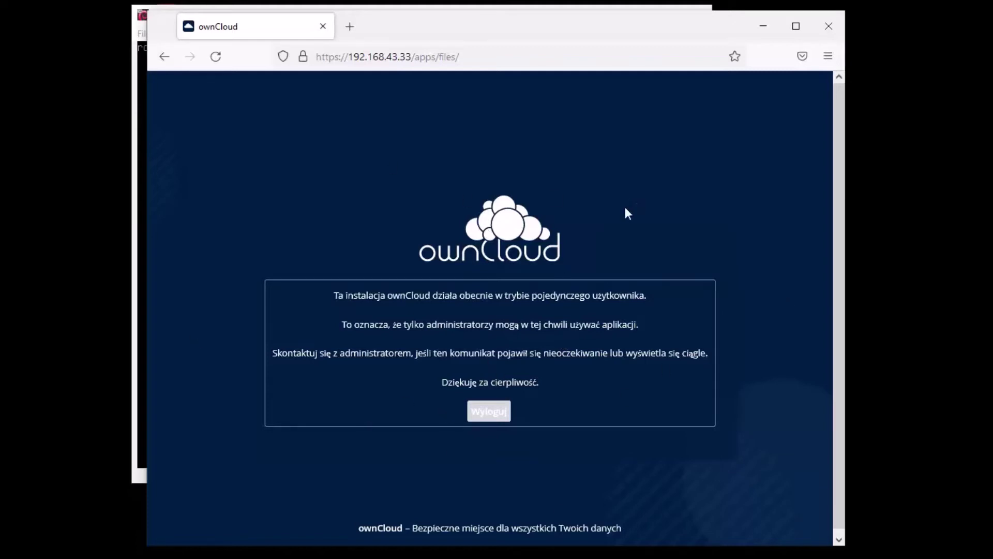
Reload the page and step back through history to check the single-user notice
click(216, 56)
click(165, 56)
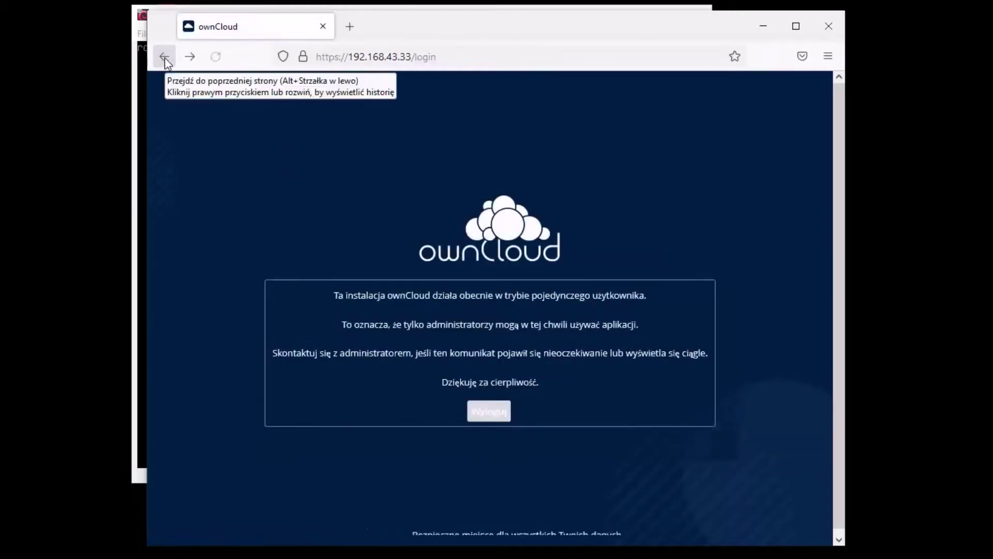
click(165, 58)
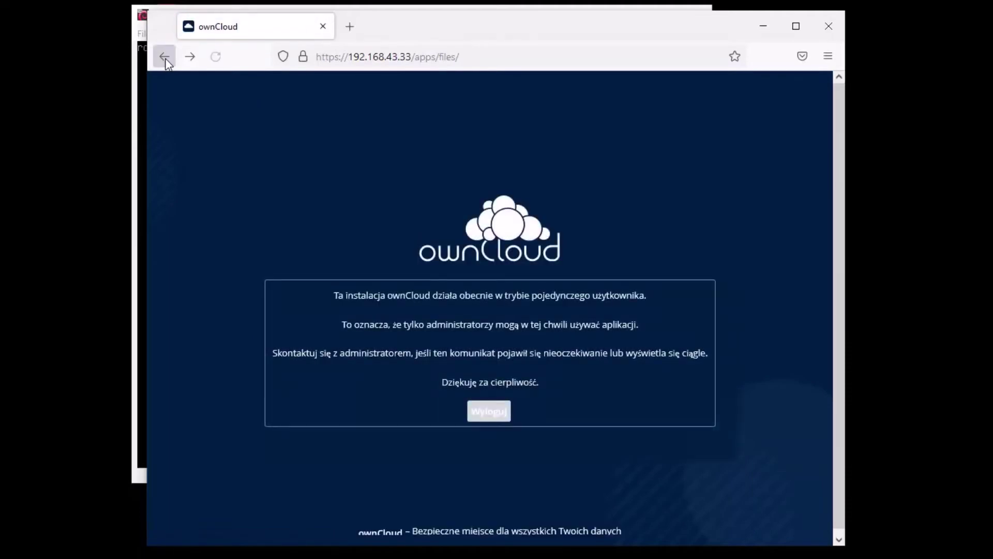
Clear Firefox's cookies, site data and cache, then reopen ownCloud at 192.168.43.33
click(165, 58)
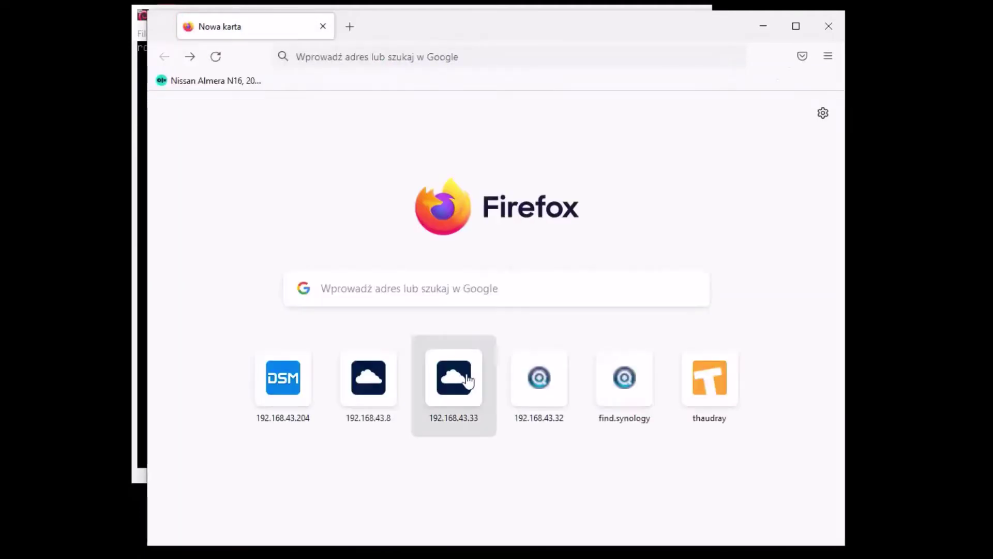
click(834, 60)
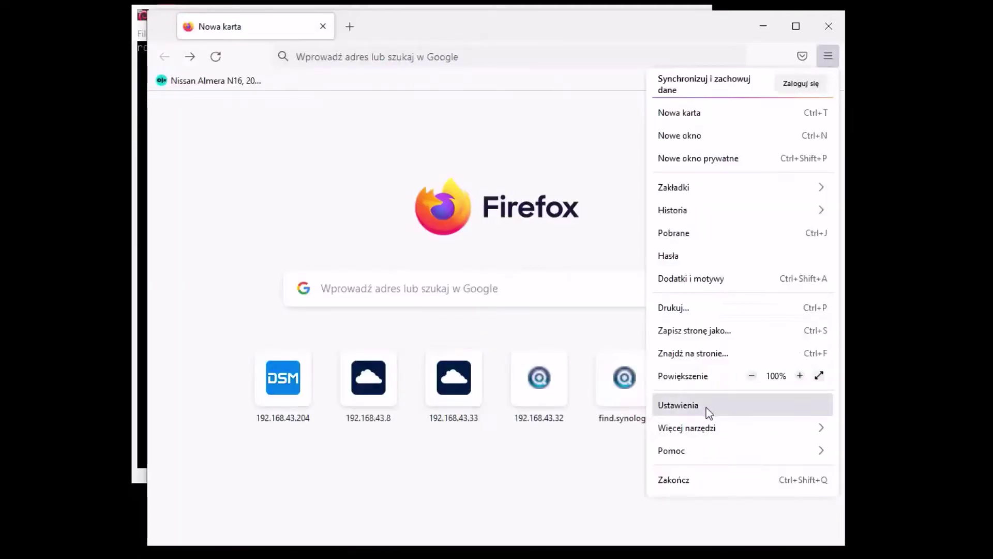
click(705, 407)
click(235, 230)
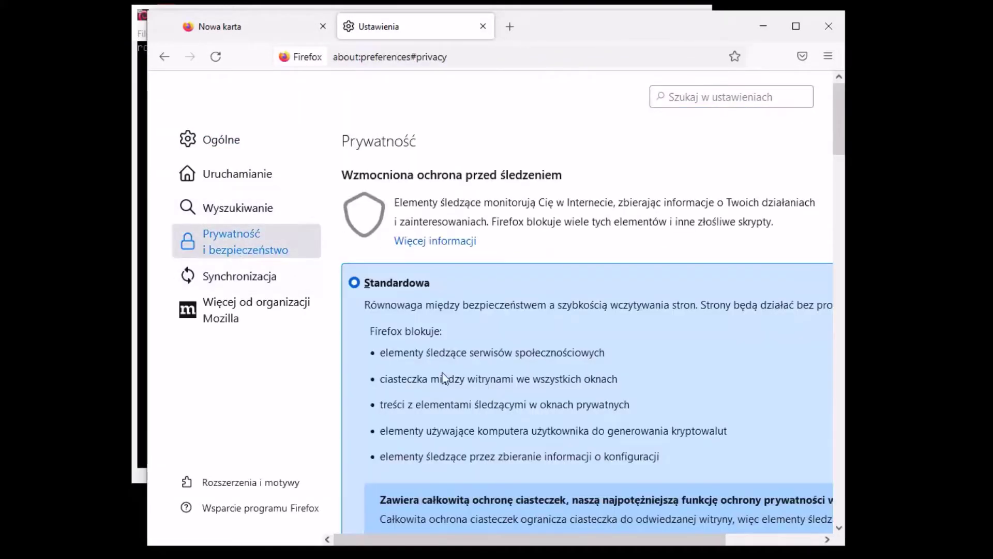
drag(446, 542, 542, 542)
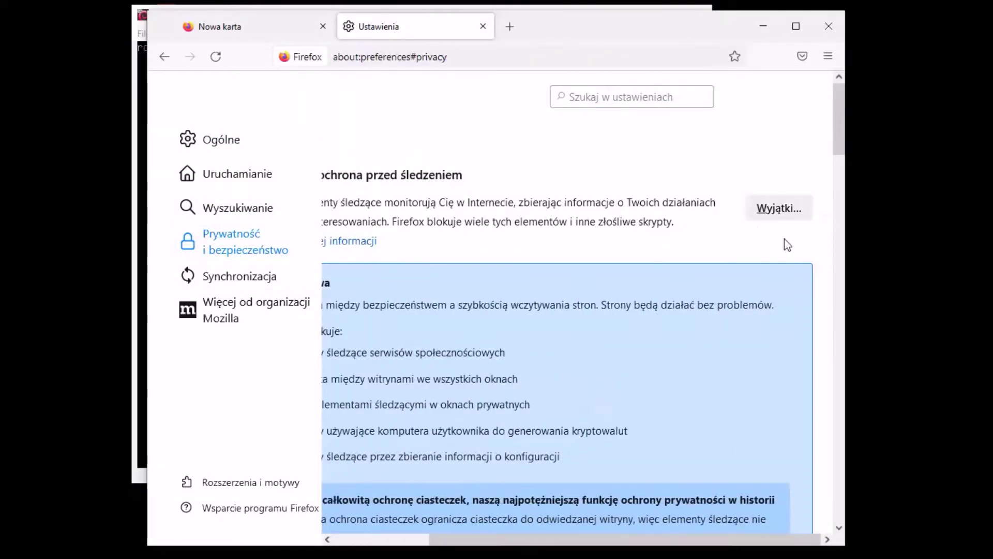
scroll(817, 226, down, 10)
click(781, 256)
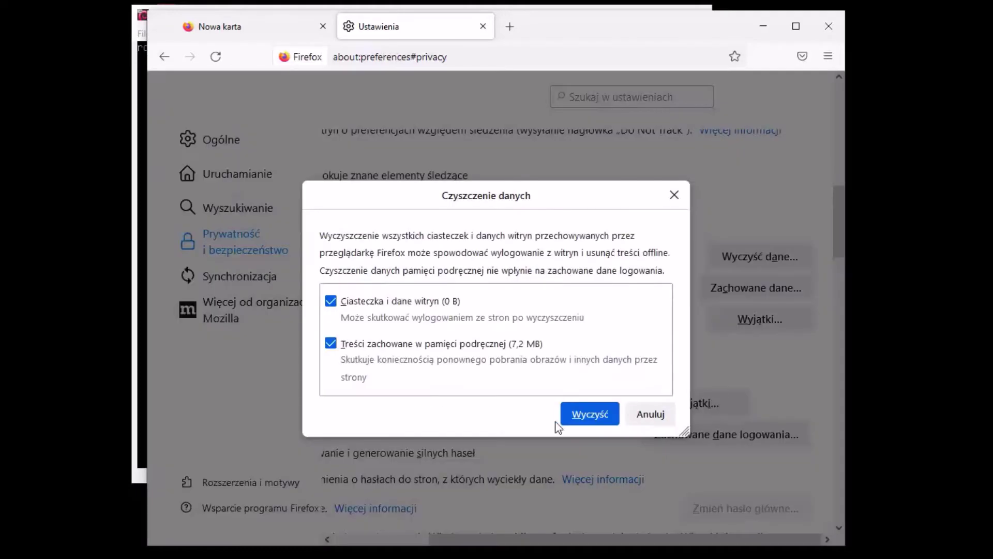
click(589, 413)
click(605, 302)
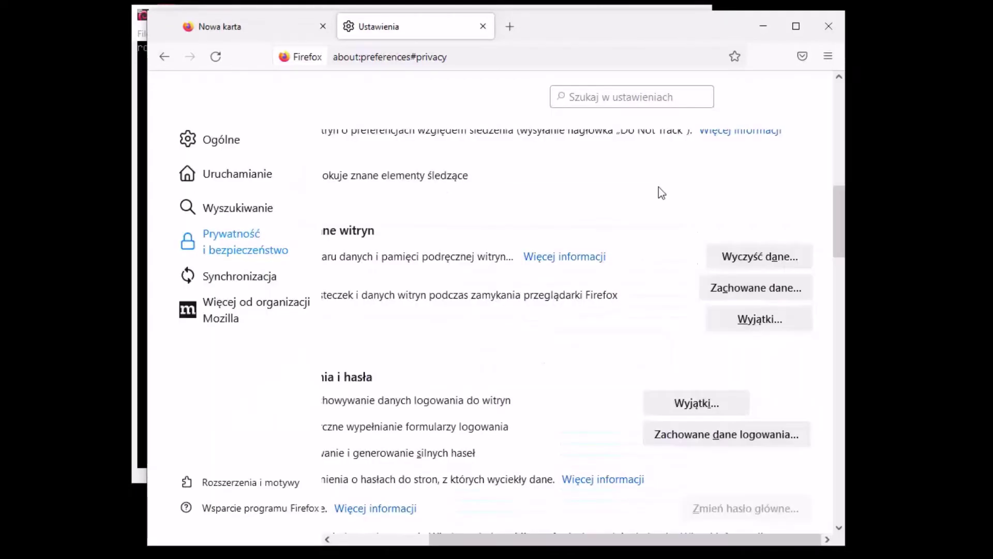
click(483, 25)
click(456, 389)
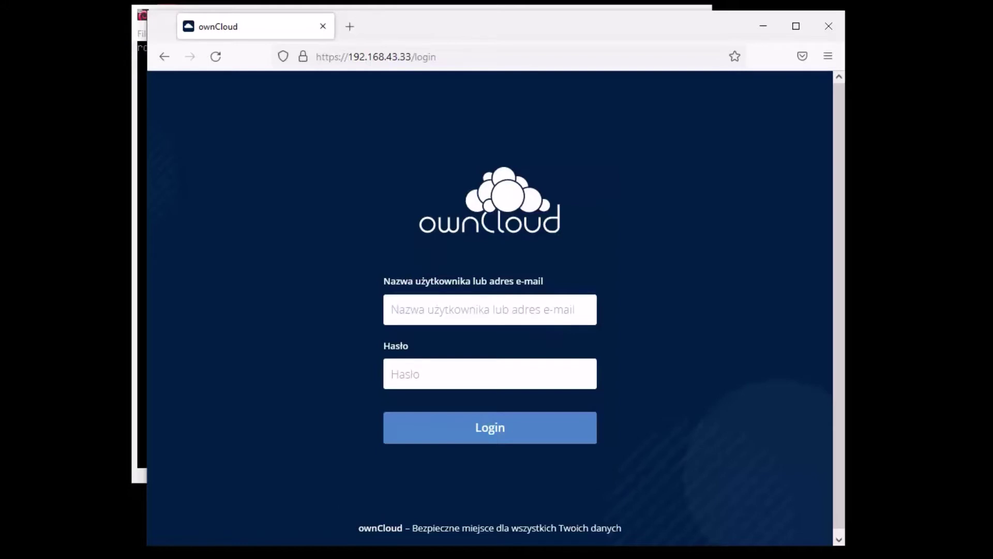
Replace 'singleuser' => true with false in config.php and save it in nano
key(alt+Tab)
key(Up)
key(Up)
key(Up)
key(Return)
key(Down)
key(Down)
key(Down)
key(Down)
key(Down)
key(Down)
key(Down)
key(Down)
key(Down)
key(Down)
key(Down)
key(Down)
key(Down)
key(Down)
key(Down)
key(Down)
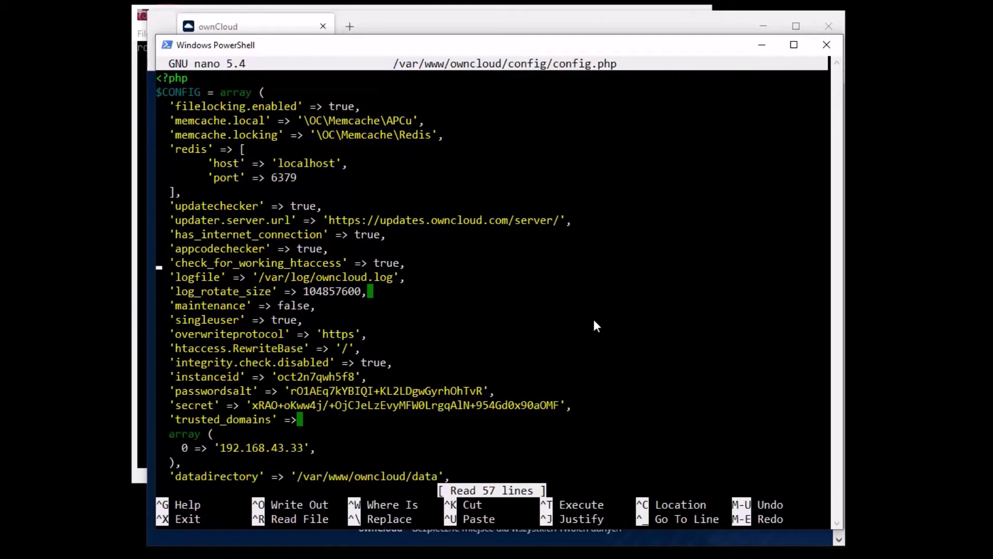
key(Down)
key(Right)
key(Right)
key(Right)
key(Right)
key(Right)
key(Right)
key(Right)
key(Right)
key(Right)
key(Right)
key(Right)
key(Right)
key(Right)
key(Right)
key(Right)
key(Right)
key(Right)
key(Right)
key(Right)
key(Right)
key(Right)
key(BackSpace)
key(BackSpace)
key(BackSpace)
key(BackSpace)
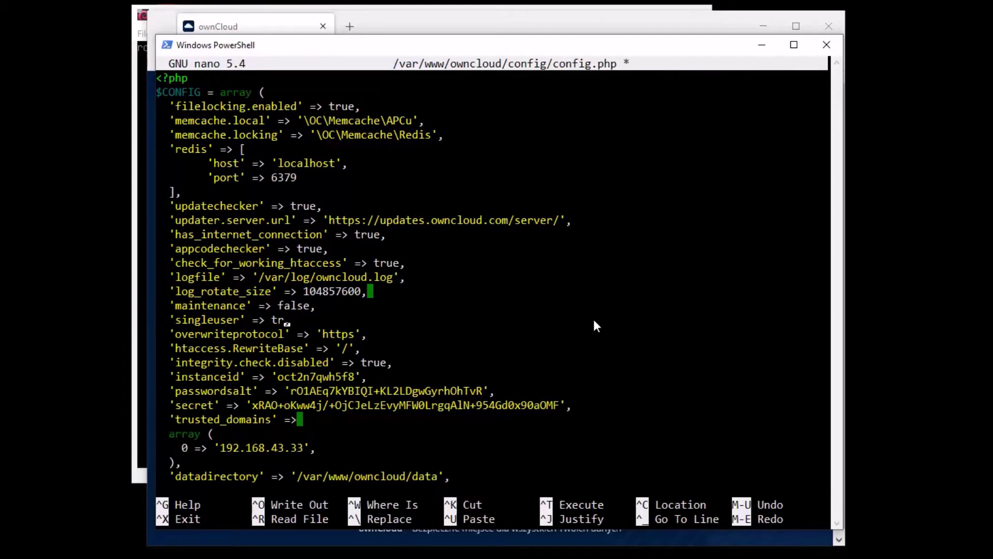
text(false)
key(ctrl+x)
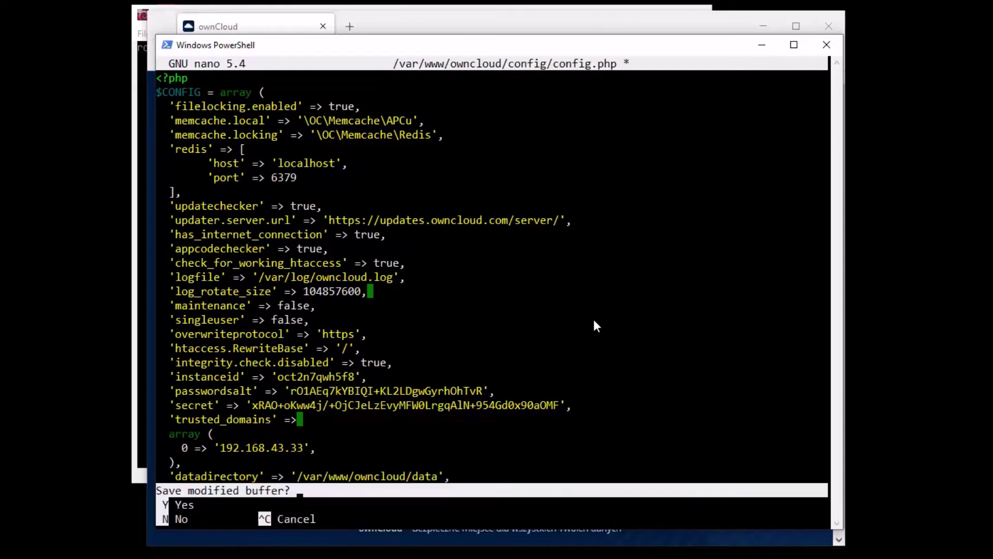
key(y)
key(Return)
key(Up)
key(Up)
key(Up)
key(Up)
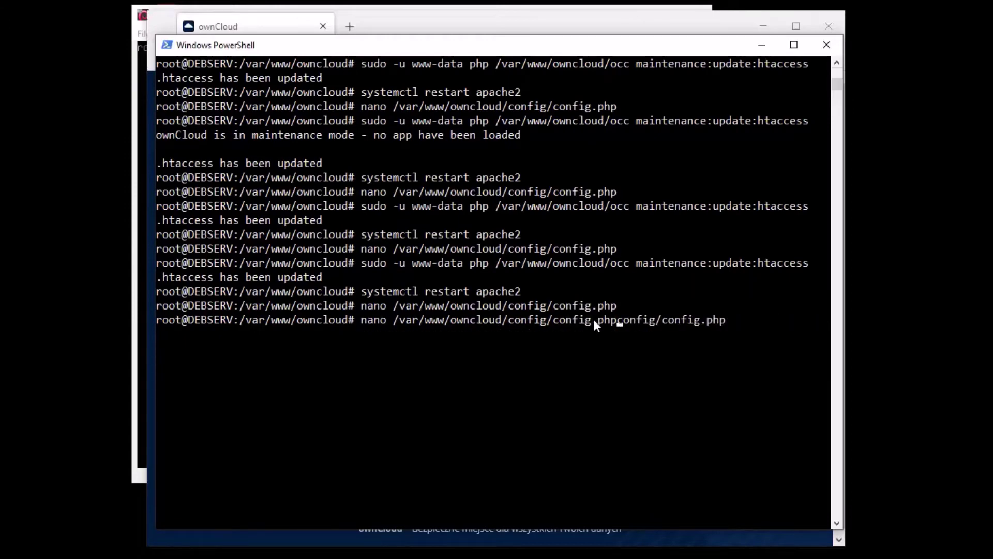
Clear the screen, rerun the occ .htaccess update and restart apache2
key(ctrl+l)
key(Up)
key(Up)
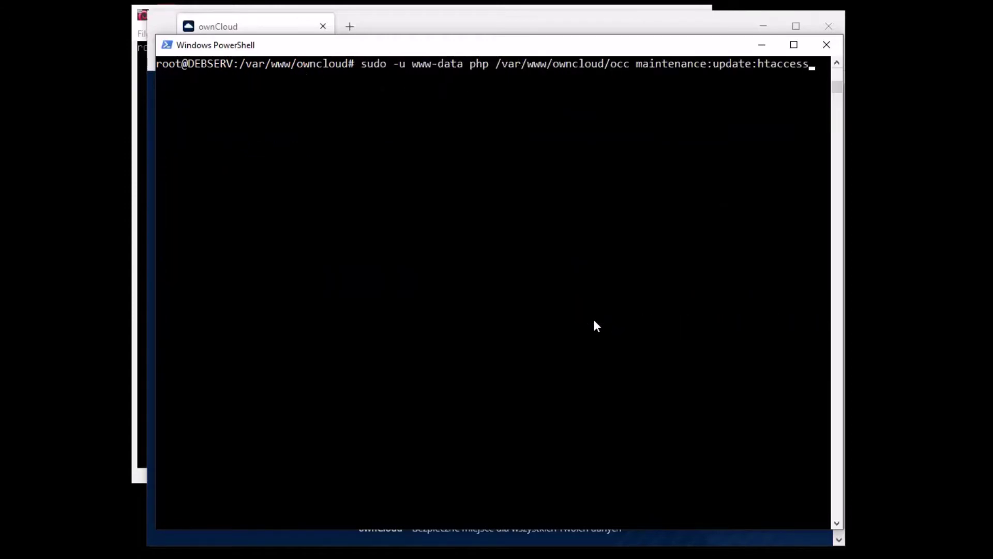
key(Return)
key(Up)
key(Up)
key(Return)
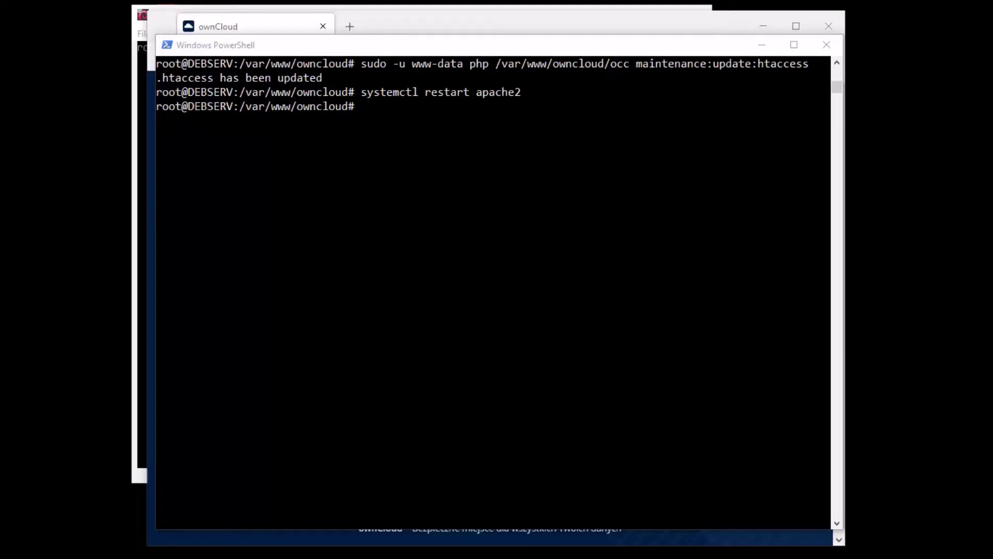
Reopen config.php in nano and move to the updatechecker line
click(494, 269)
key(Up)
key(Up)
key(Up)
key(Up)
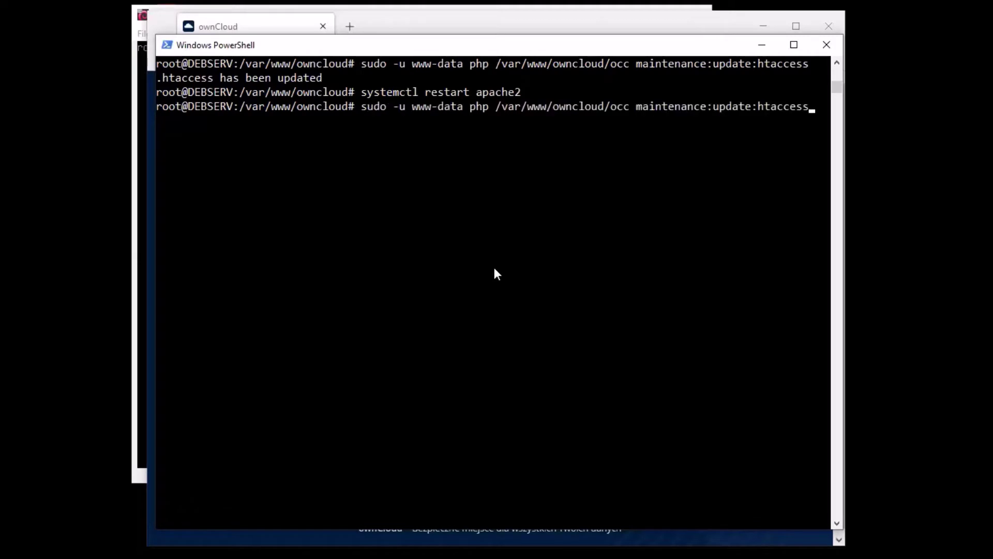
key(Return)
key(Down)
key(Down)
key(Down)
key(Down)
key(Down)
key(Down)
key(Down)
key(Down)
key(Down)
key(Down)
key(Down)
key(Down)
key(Down)
key(Down)
key(Up)
key(Up)
key(Up)
key(Up)
key(Up)
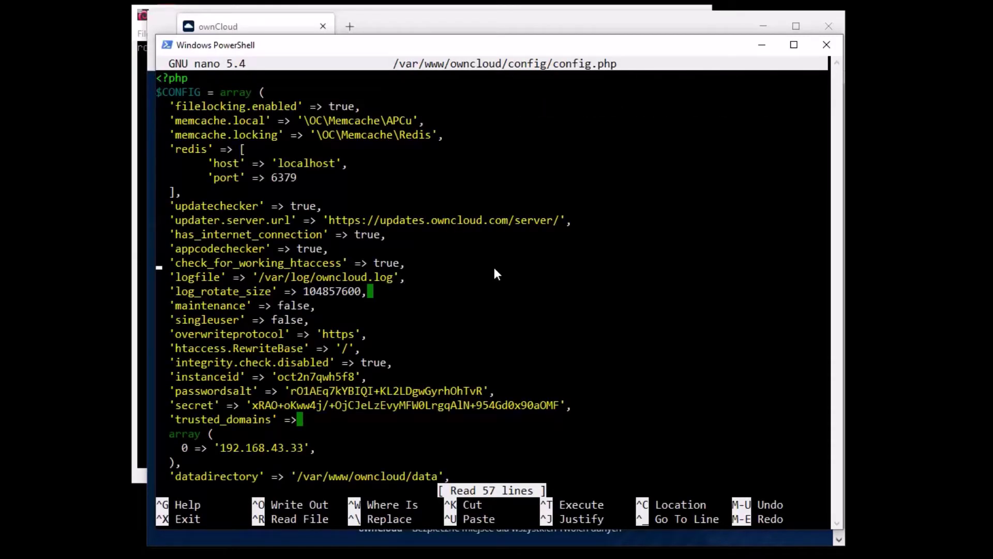
Paste 'tempdirectory' => '/tmp/owncloudtemp' on a new line below has_internet_connection
key(Right)
key(Right)
key(Right)
key(Right)
key(Right)
key(Right)
key(Right)
key(Right)
key(Right)
key(Right)
key(Right)
key(Right)
key(Right)
key(Right)
key(Right)
key(Right)
key(Right)
key(Right)
key(Right)
key(Right)
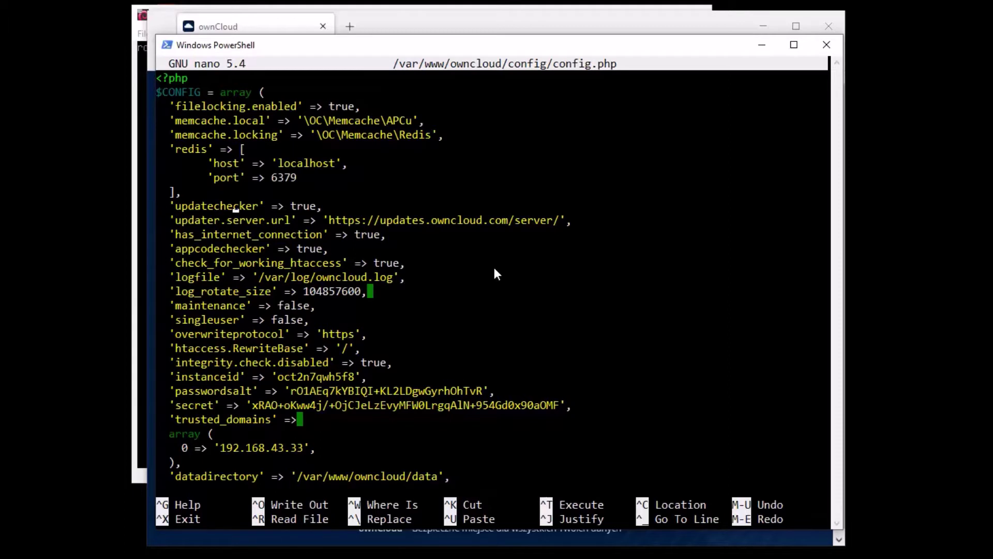
key(Down)
key(Right)
key(Down)
key(Right)
key(Right)
key(Right)
key(Right)
key(Right)
key(Right)
key(Right)
key(Right)
key(Right)
key(Right)
key(Right)
key(Return)
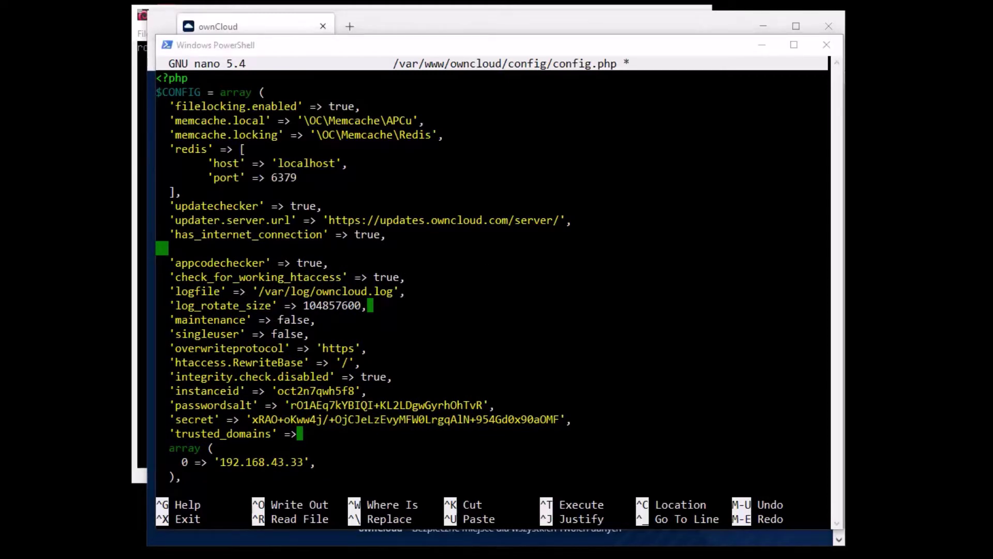
right_click(234, 247)
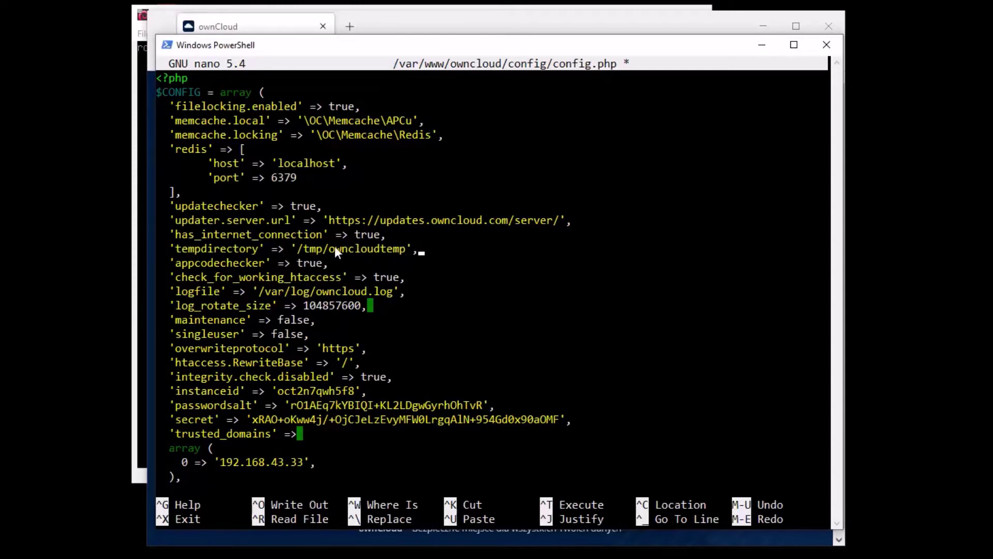
Save the edited config.php and exit nano
key(ctrl+x)
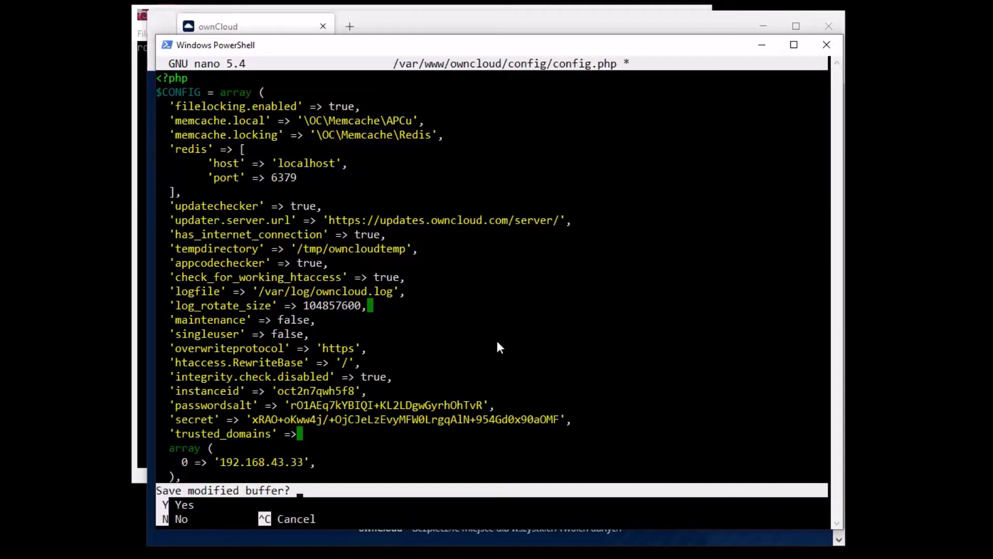
key(y)
key(Return)
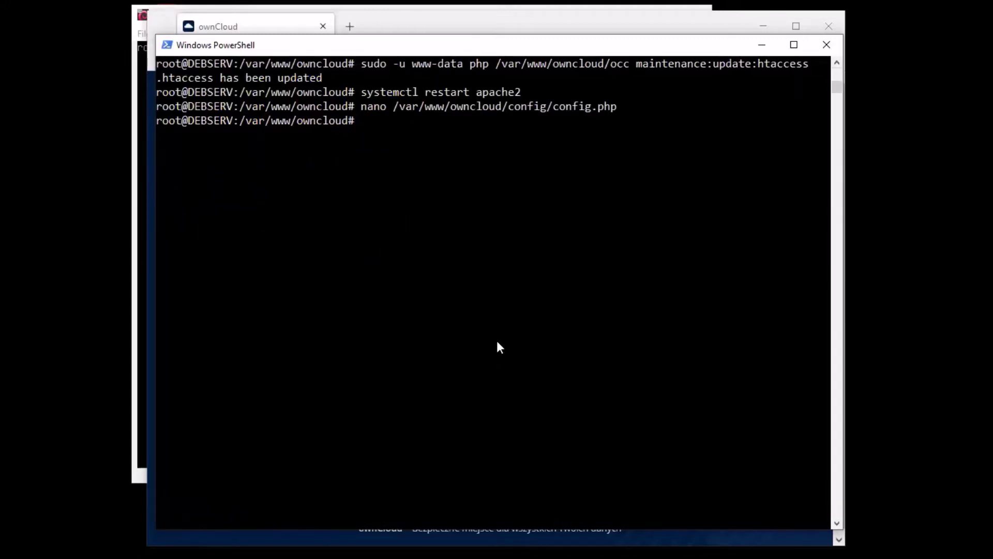
Rerun the occ .htaccess update from history and restart apache2
key(Up)
key(Up)
key(Up)
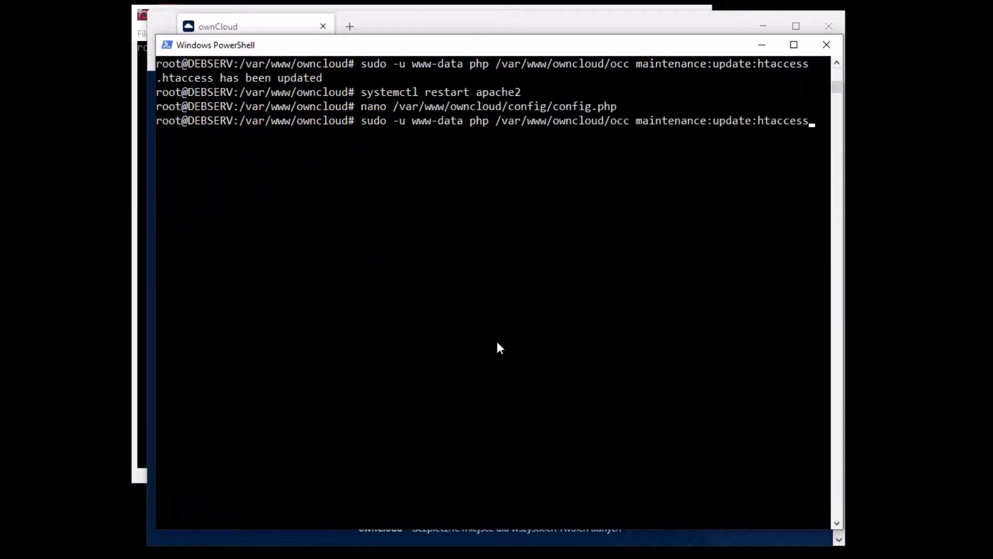
key(Return)
key(Up)
key(Up)
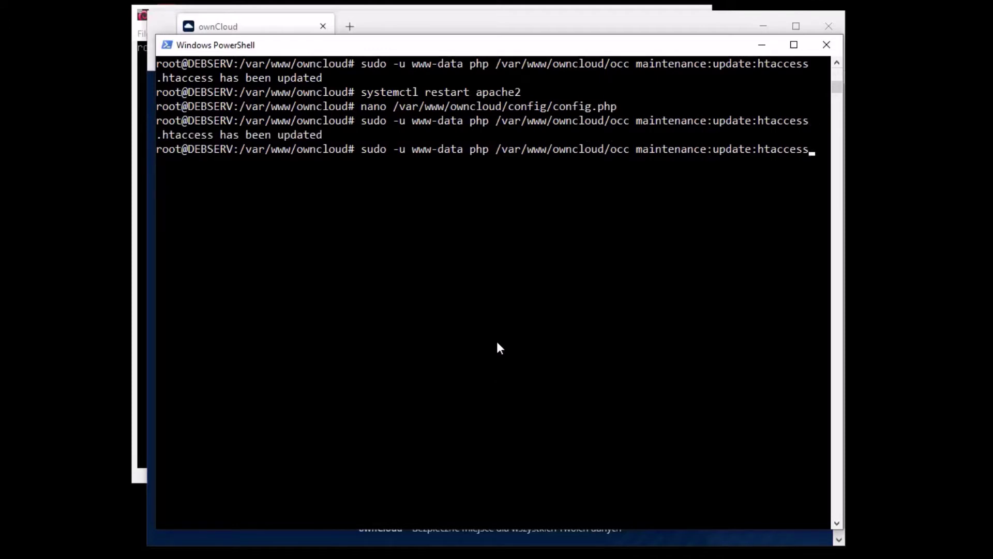
key(Up)
key(Return)
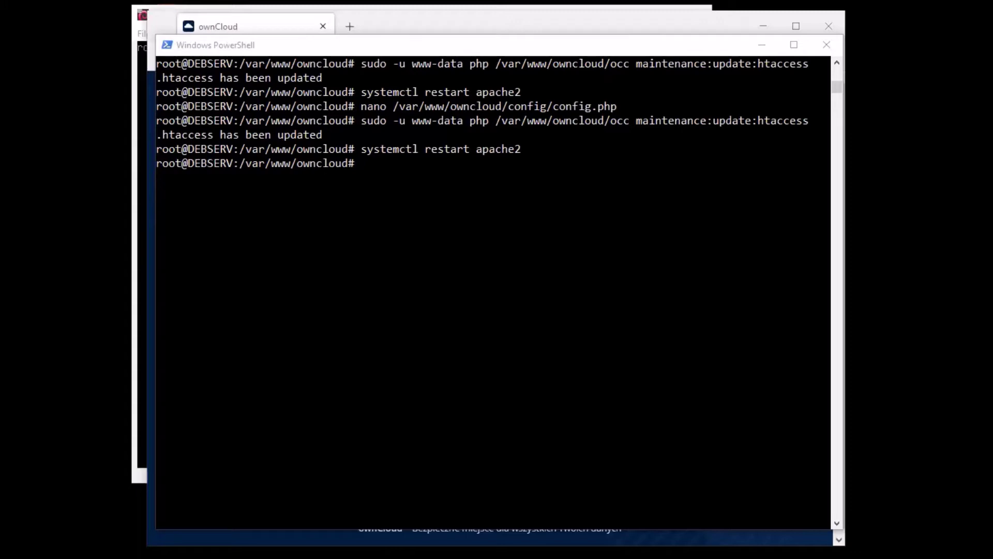
Reopen /var/www/owncloud/config/config.php in nano at the tempdirectory entry
click(507, 202)
key(Up)
key(Up)
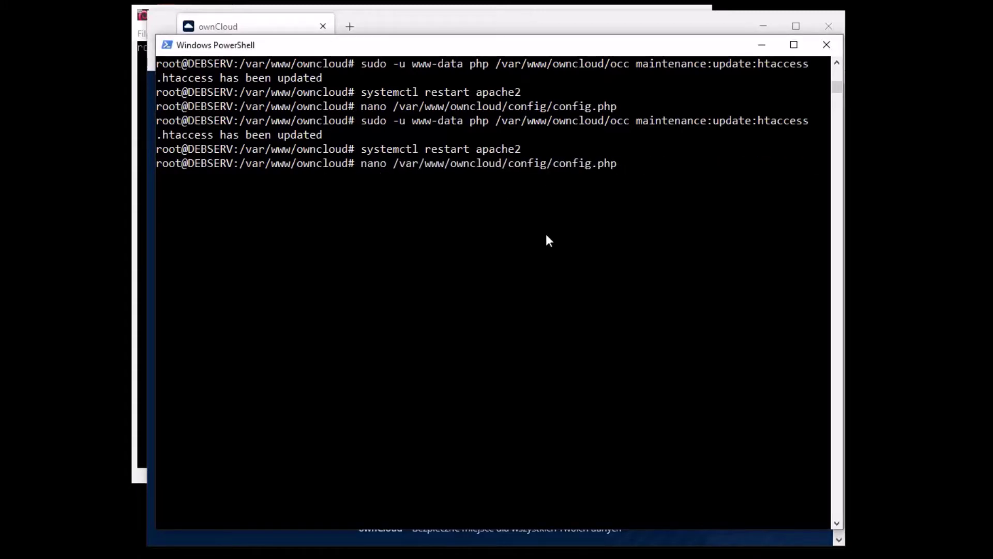
key(Return)
key(Down)
key(Down)
key(Down)
key(Down)
key(Down)
key(Down)
key(Down)
key(Down)
key(Down)
key(Down)
key(Down)
key(Down)
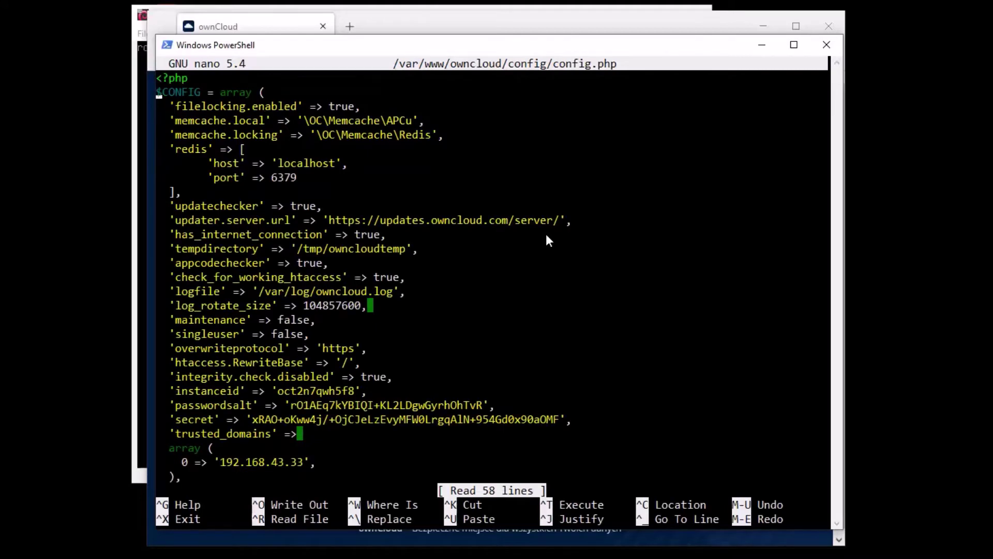
Insert 'hashingCost' => 10 below appcodechecker and remove the leftover blank line
key(Down)
key(Right)
key(Right)
key(Right)
key(Right)
key(Right)
key(Right)
key(Right)
key(Right)
key(Right)
key(Right)
key(Right)
key(Right)
key(Right)
key(Right)
key(Right)
key(Right)
key(Right)
key(Right)
key(Right)
key(Right)
key(Right)
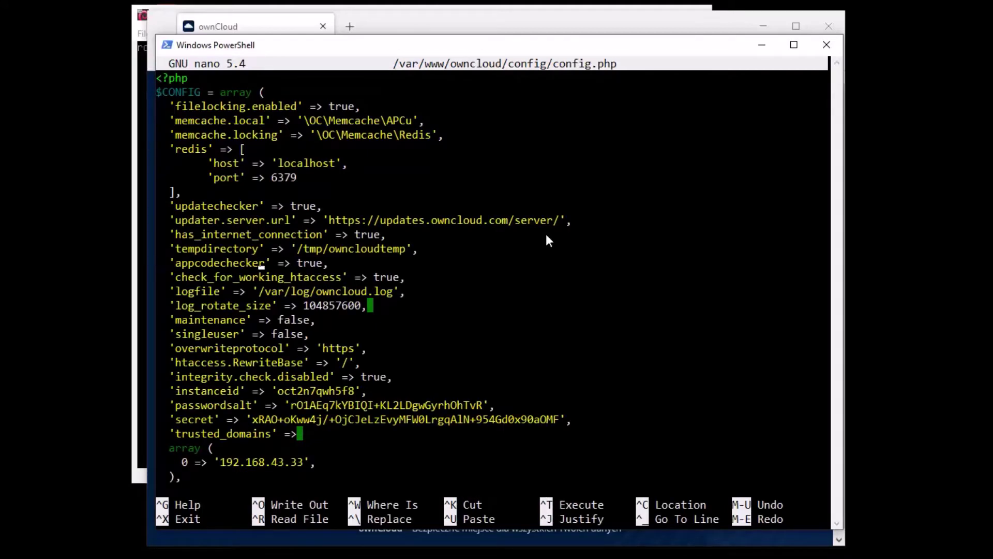
key(Return)
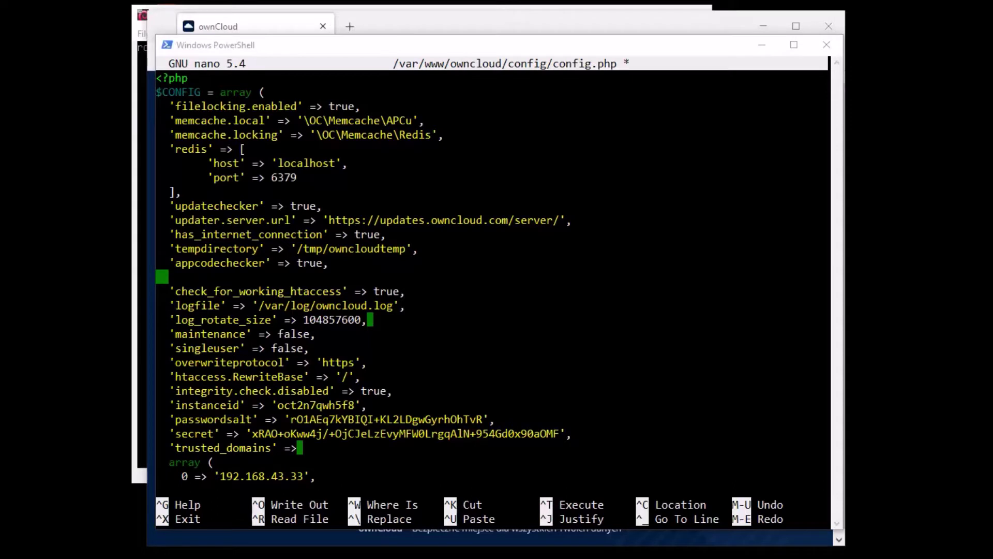
right_click(208, 275)
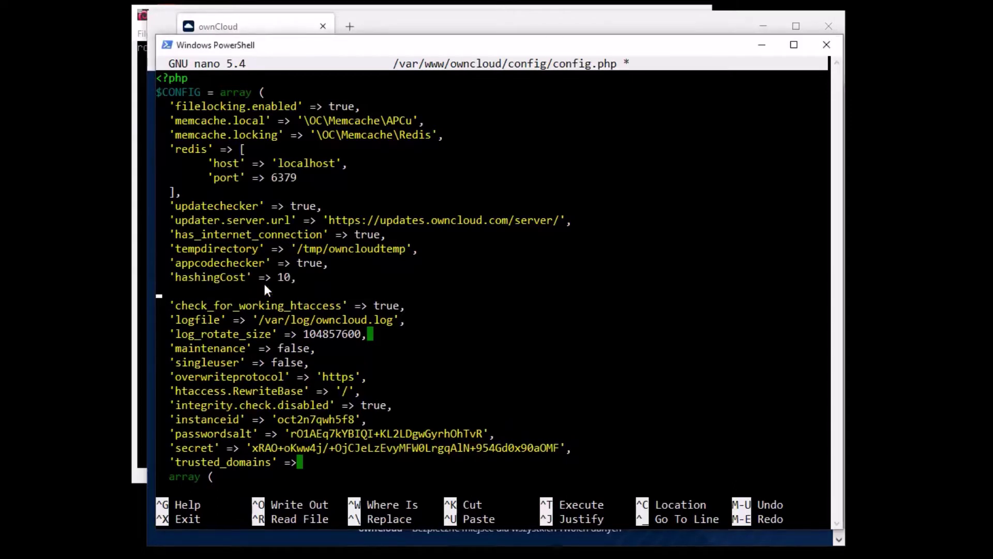
key(BackSpace)
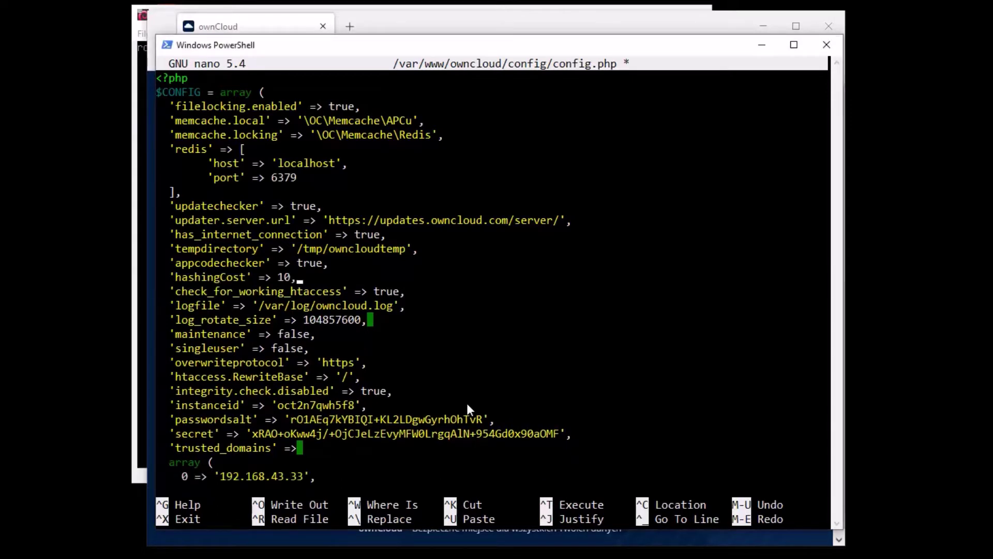
key(Left)
key(Left)
key(Right)
key(Right)
key(Left)
Save config.php with the hashingCost entry and return to the shell prompt
key(ctrl+x)
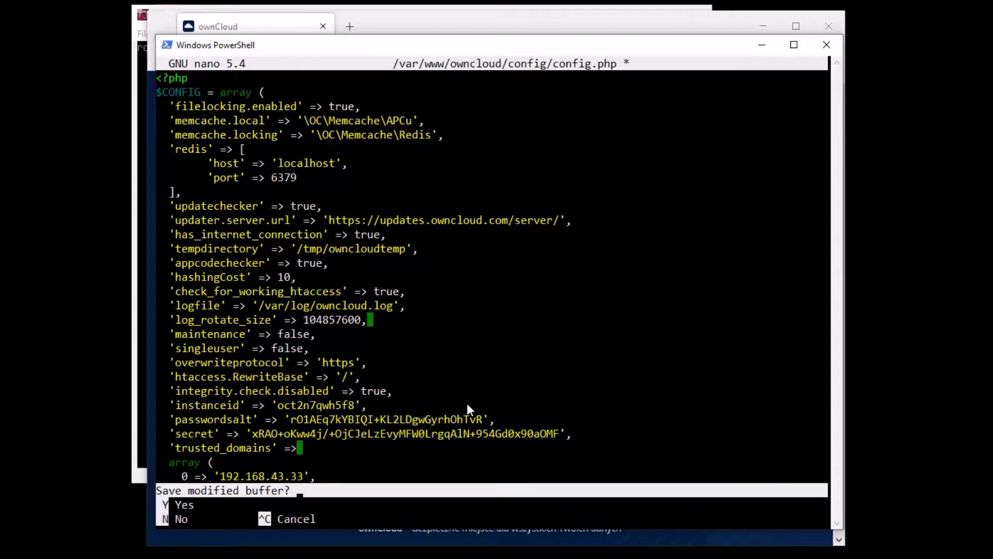
key(y)
key(Return)
key(Up)
key(Up)
key(Up)
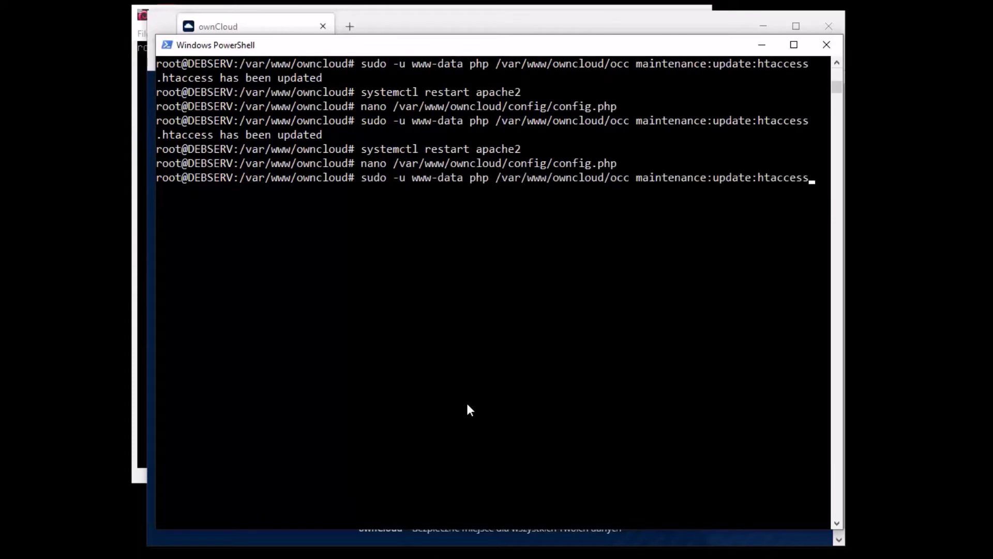
Run occ maintenance:update:htaccess and 'systemctl restart apache2' to apply the hashingCost change
key(Return)
key(Up)
key(Up)
key(Up)
key(Return)
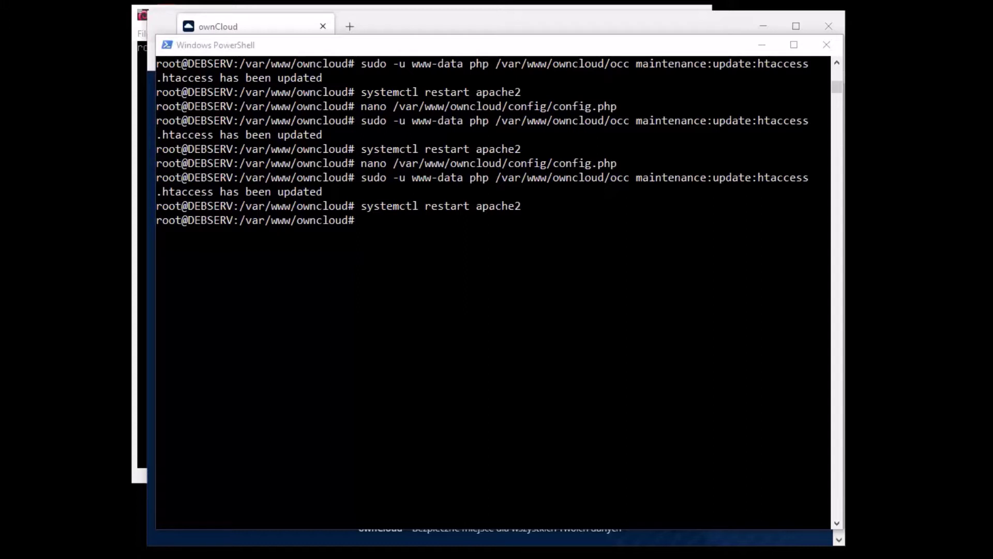
click(451, 258)
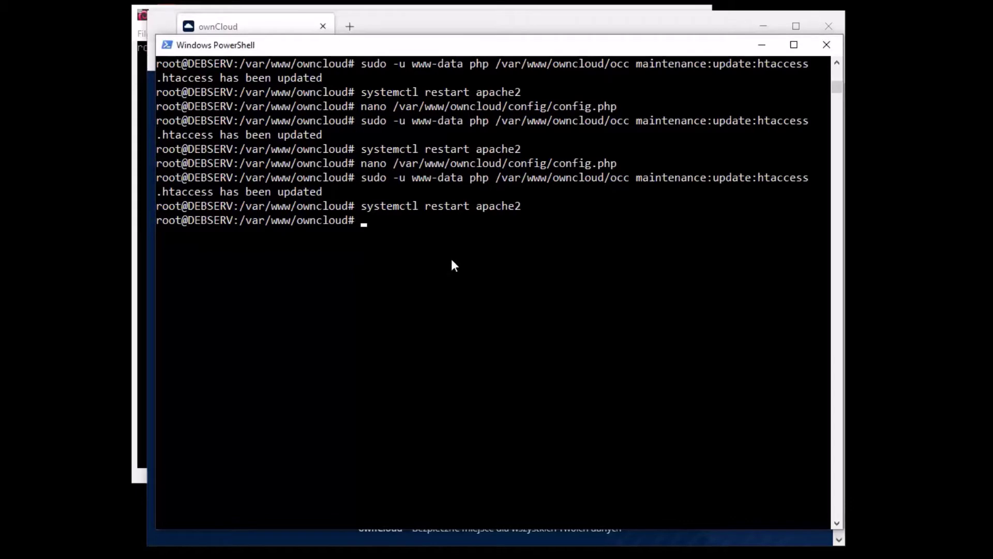
key(Up)
key(Up)
key(Up)
Reopen config.php in nano and start a new line after integrity.check.disabled
key(Return)
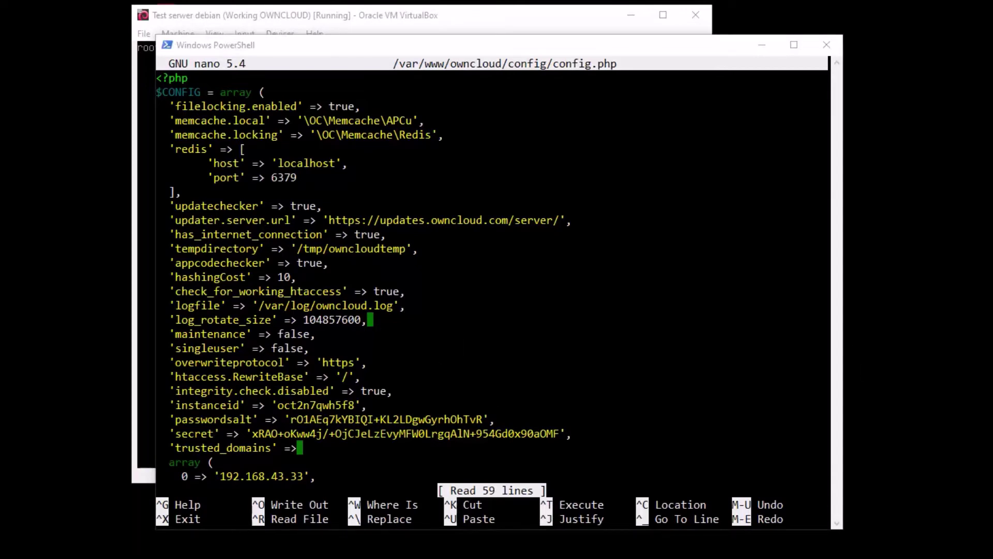
click(440, 324)
key(Down)
key(Down)
key(Down)
key(Down)
key(Down)
key(Down)
key(Down)
key(Down)
key(Down)
key(Down)
key(Down)
key(Down)
key(Down)
key(Down)
key(Down)
key(Down)
key(Down)
key(Down)
key(Down)
key(Down)
key(Down)
key(Down)
key(Down)
key(Right)
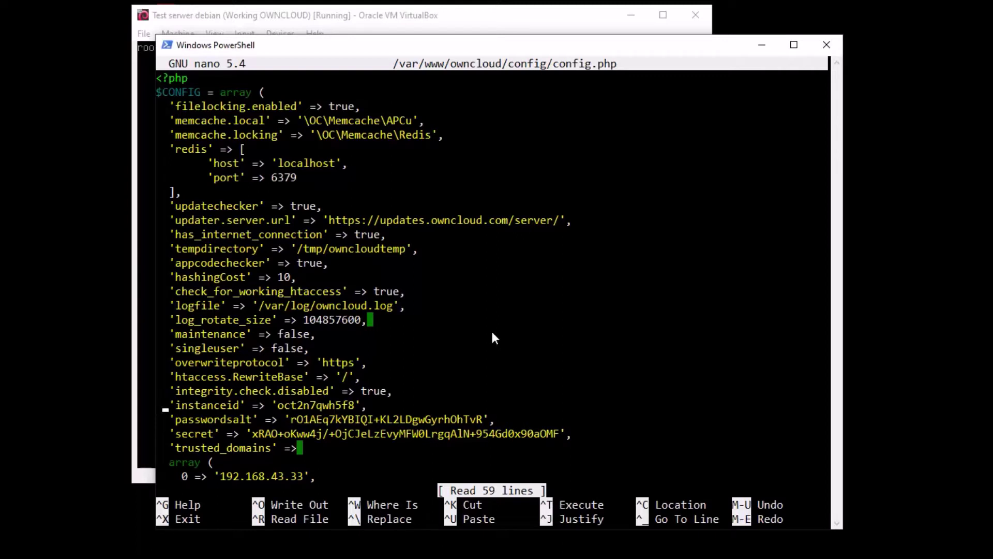
key(Right)
key(Right)
key(Up)
key(Right)
key(Right)
key(Right)
key(Right)
key(Right)
key(Right)
key(Right)
key(Right)
key(Right)
key(Right)
key(Right)
key(Right)
key(Right)
key(Right)
key(Right)
key(Right)
key(Right)
key(Right)
key(Right)
key(Right)
key(Right)
key(Right)
key(Right)
key(Right)
key(Right)
key(Right)
key(Right)
key(Right)
key(Right)
key(Right)
key(Right)
key(Right)
key(Return)
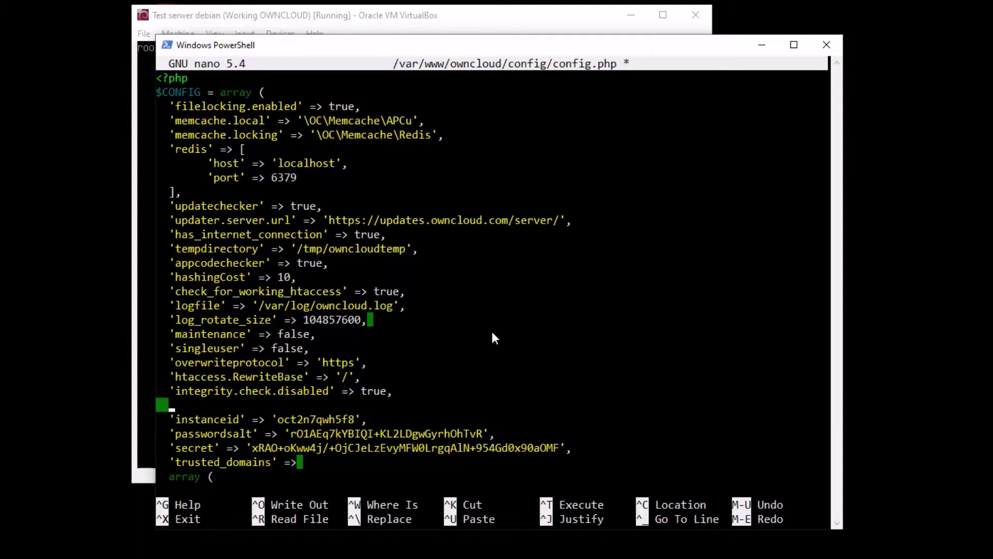
Paste empty 'proxy' => '' and 'proxyuserpwd' => '' entries on consecutive lines
right_click(492, 331)
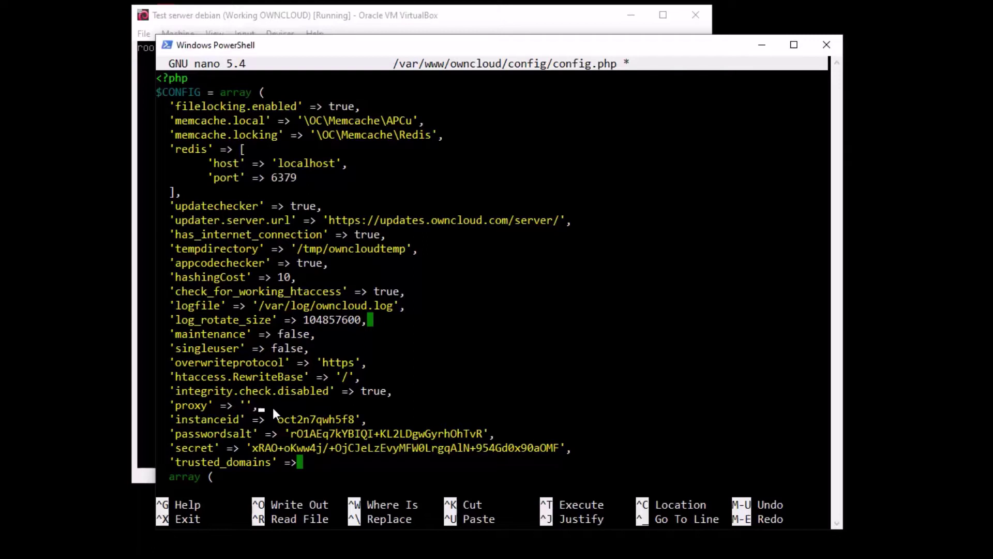
key(Return)
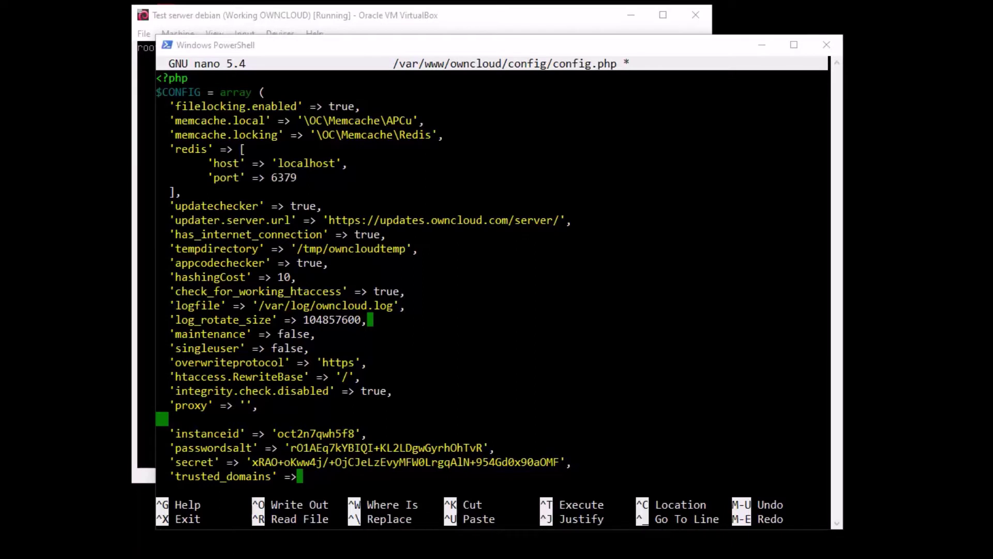
click(229, 413)
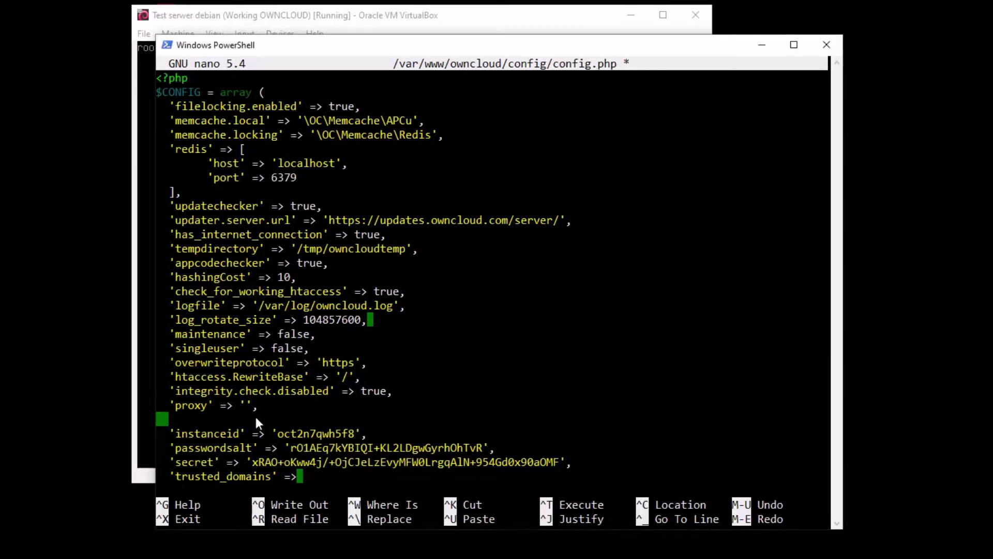
right_click(263, 417)
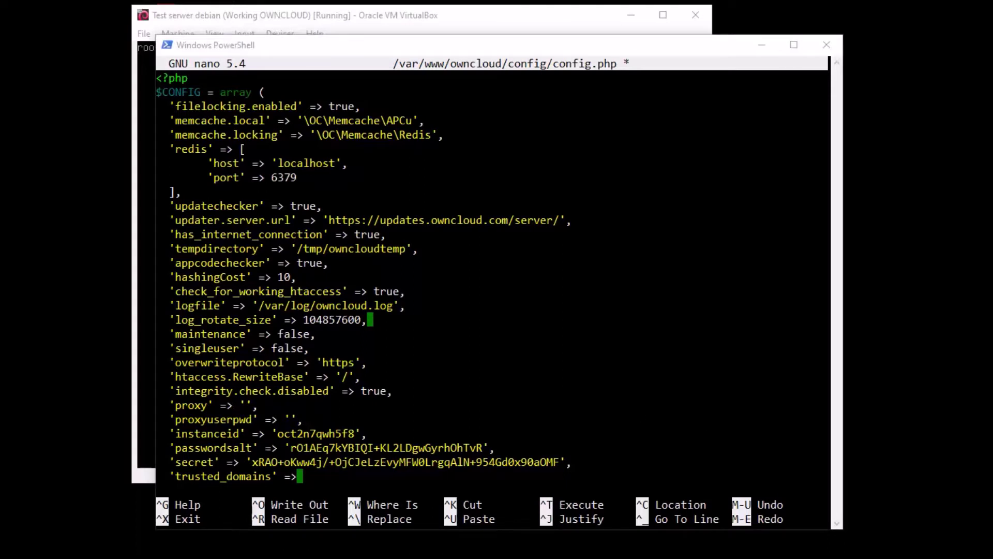
click(314, 405)
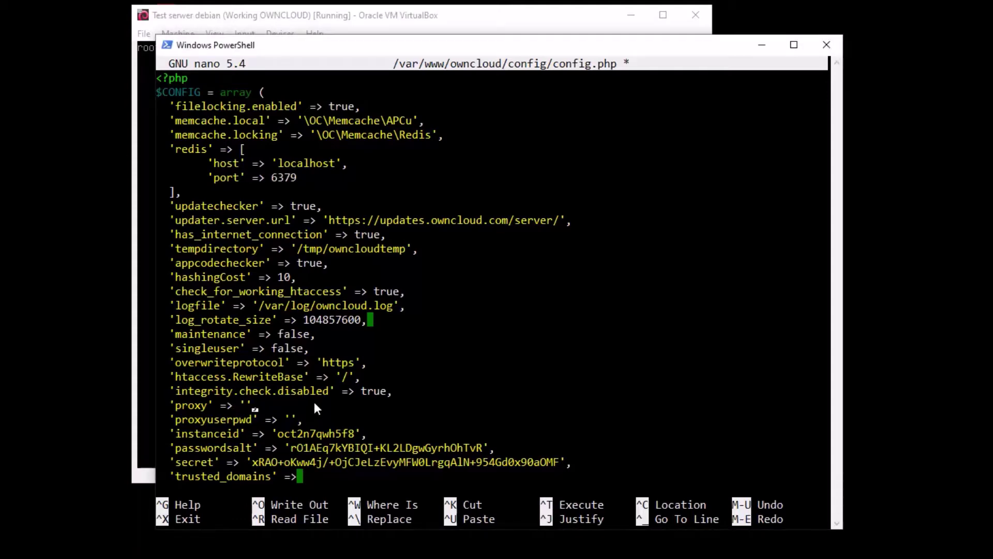
right_click(314, 402)
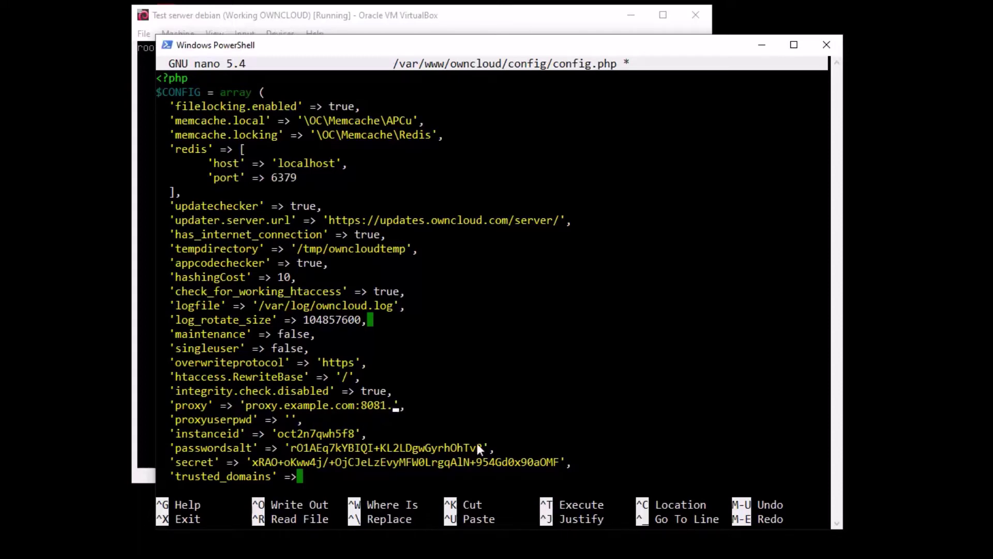
key(BackSpace)
key(BackSpace)
key(BackSpace)
key(BackSpace)
key(BackSpace)
key(BackSpace)
key(BackSpace)
key(BackSpace)
key(BackSpace)
key(BackSpace)
key(BackSpace)
key(BackSpace)
key(BackSpace)
key(BackSpace)
key(BackSpace)
key(BackSpace)
key(BackSpace)
key(BackSpace)
key(BackSpace)
key(BackSpace)
key(BackSpace)
key(BackSpace)
key(BackSpace)
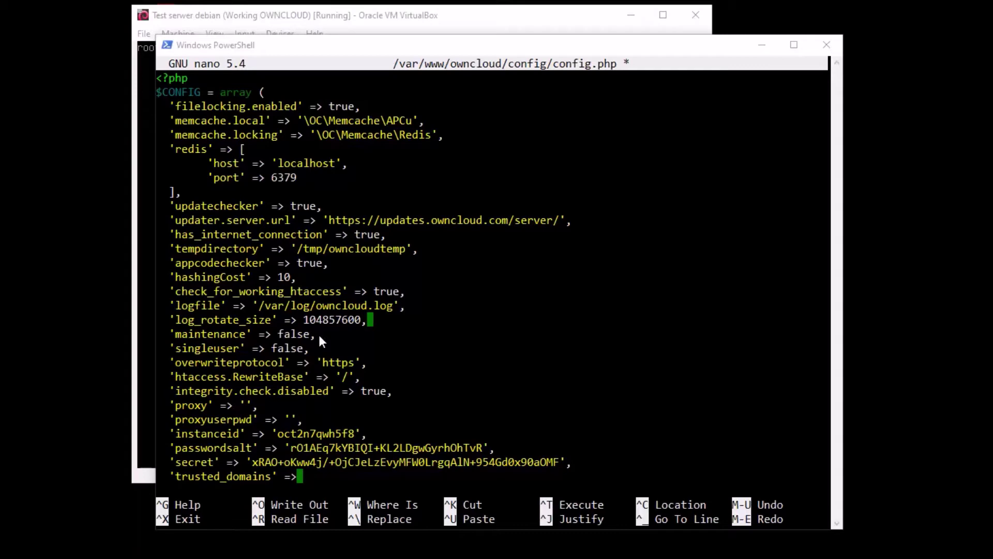
click(277, 438)
key(Up)
key(Up)
key(Up)
key(Up)
key(Up)
key(Up)
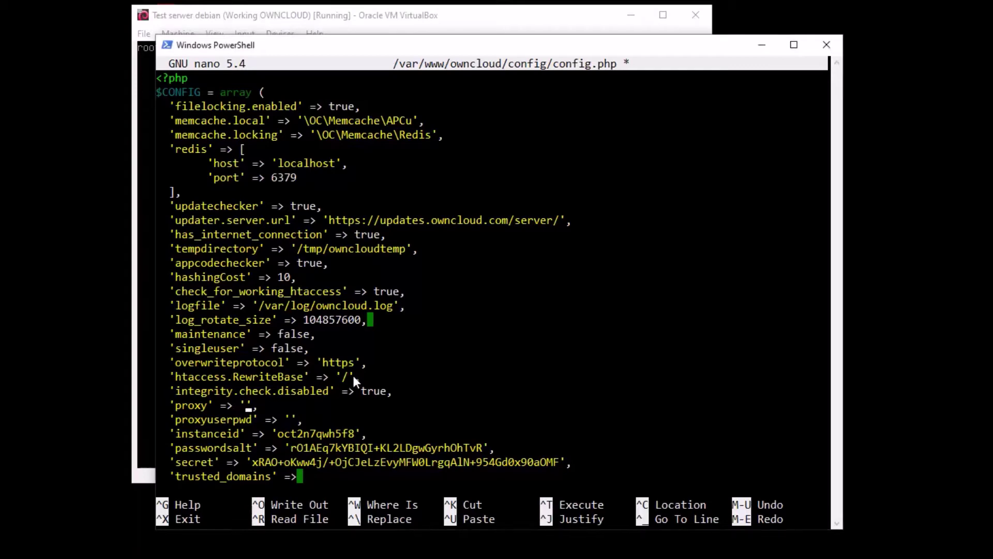
key(Up)
key(Up)
key(Up)
key(Up)
key(Up)
key(Up)
key(Up)
key(Up)
key(Up)
key(Up)
key(Up)
key(Up)
key(Up)
key(Down)
key(Down)
key(Down)
key(Down)
key(Down)
key(Down)
key(Down)
key(Down)
key(Down)
key(Down)
key(Down)
key(Down)
key(Down)
key(Down)
key(Down)
key(Down)
key(Down)
key(Down)
key(Down)
key(Down)
key(Up)
key(Up)
key(Up)
key(Up)
key(Up)
key(Up)
key(Up)
key(Down)
key(Right)
key(Right)
key(Right)
key(Right)
key(Right)
key(Right)
key(Right)
key(Right)
key(Right)
key(Right)
key(Right)
key(Right)
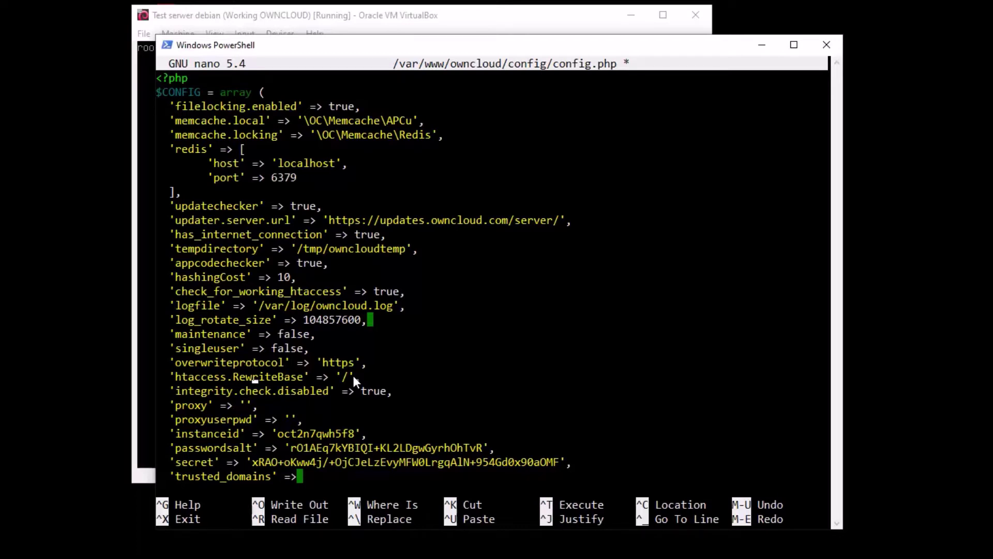
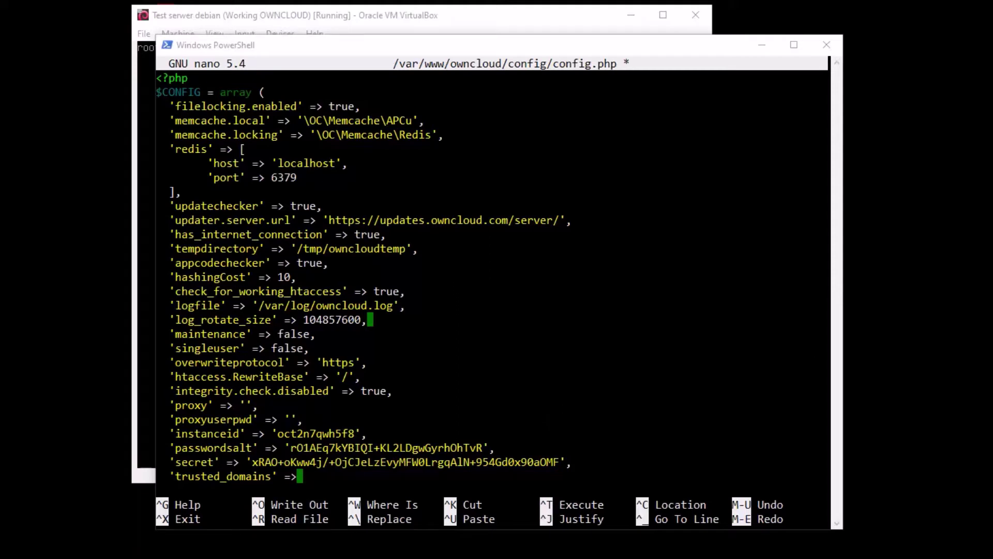
Insert 'theme' => '' and 'share_folder' => '/' on new lines below the appcodechecker setting
click(606, 400)
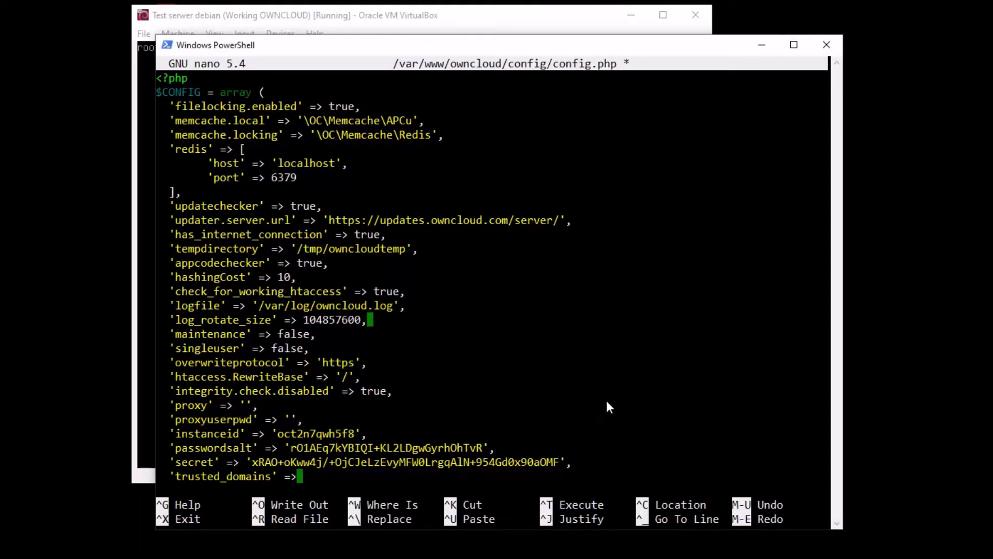
key(Up)
key(Down)
key(Down)
key(Down)
key(Up)
key(Up)
key(Up)
key(Return)
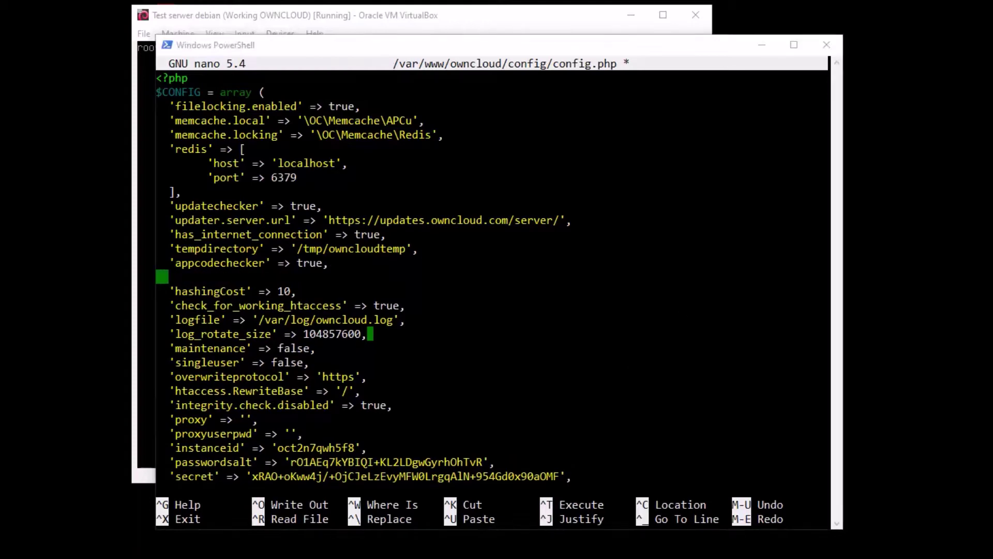
click(240, 280)
right_click(240, 280)
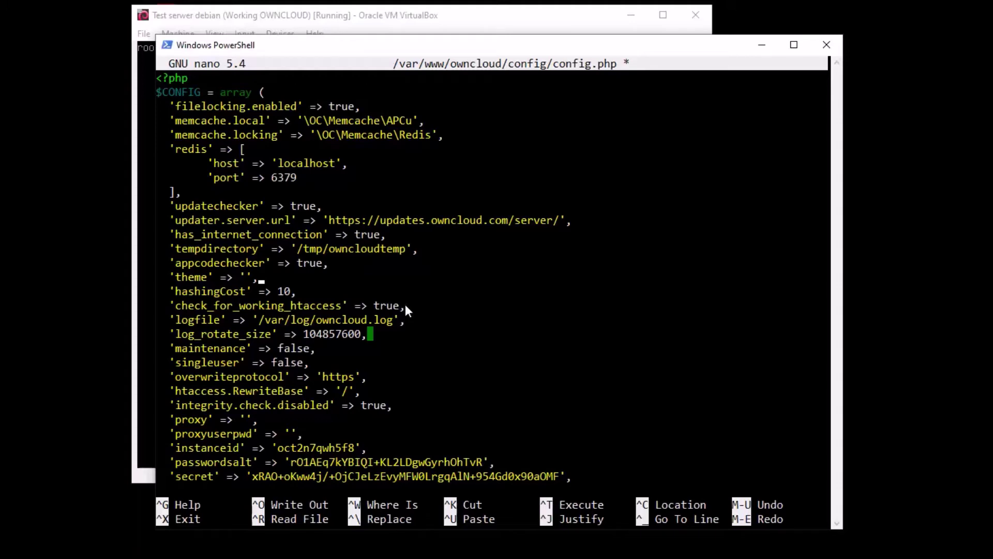
key(Return)
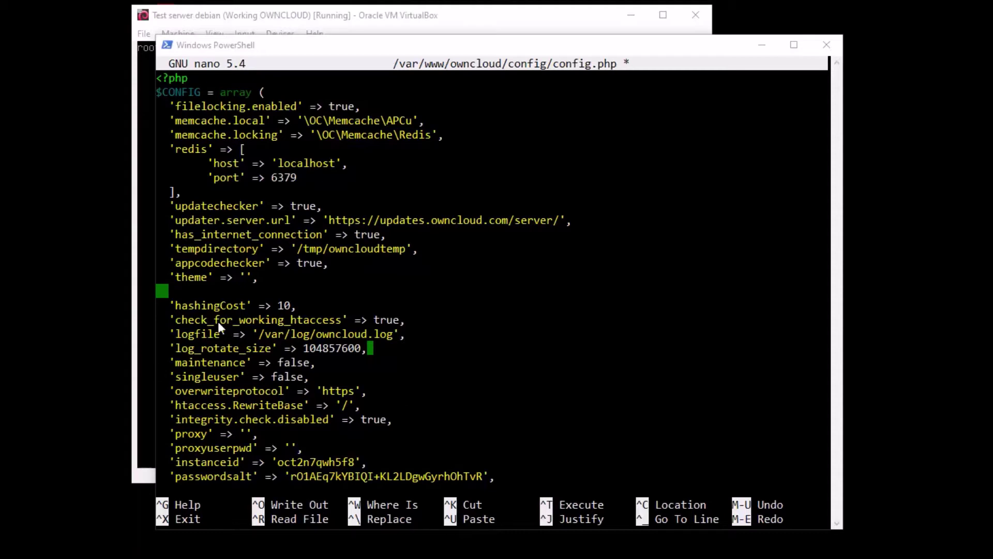
right_click(237, 291)
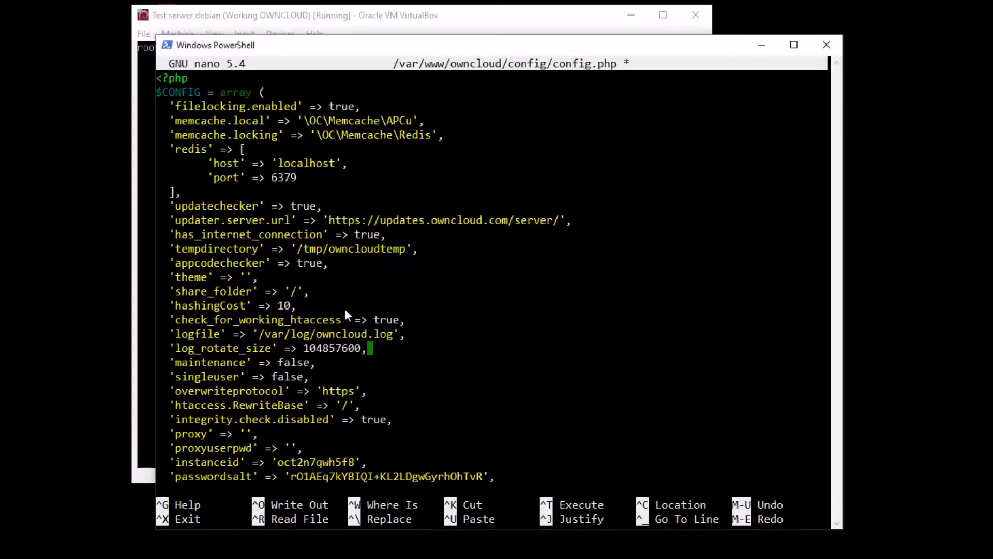
Paste an excluded_directories array block on a new line after share_folder
key(Down)
key(Up)
key(Return)
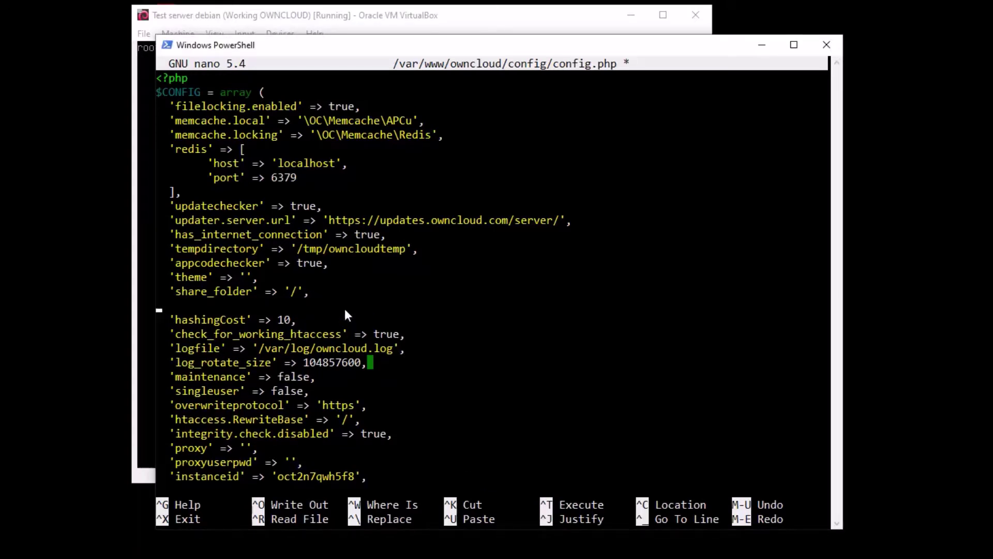
right_click(345, 308)
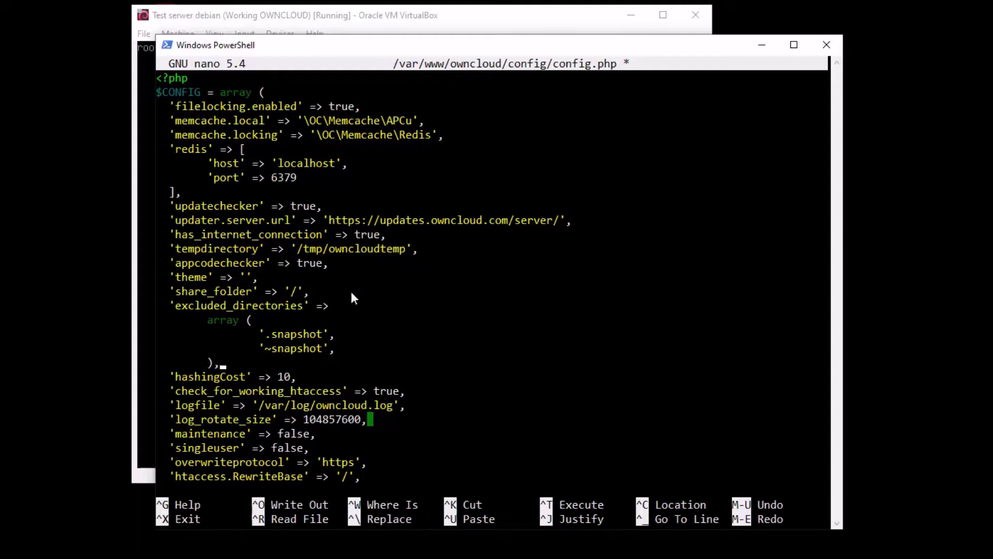
Change the array's '.snapshot' and '~snapshot' entries to '.jpg' and '~jpg'
key(Down)
key(Down)
key(Up)
key(Up)
key(Up)
key(Right)
key(Right)
key(Right)
key(Right)
key(Right)
key(Right)
key(Right)
key(Right)
key(Right)
key(Right)
key(Up)
key(Right)
key(BackSpace)
key(BackSpace)
key(BackSpace)
key(BackSpace)
key(BackSpace)
key(BackSpace)
key(BackSpace)
key(BackSpace)
text(jpe)
key(BackSpace)
text(g)
key(Down)
key(Right)
key(Right)
key(Right)
key(Right)
key(Right)
key(BackSpace)
key(BackSpace)
key(BackSpace)
key(BackSpace)
key(BackSpace)
key(BackSpace)
key(BackSpace)
key(BackSpace)
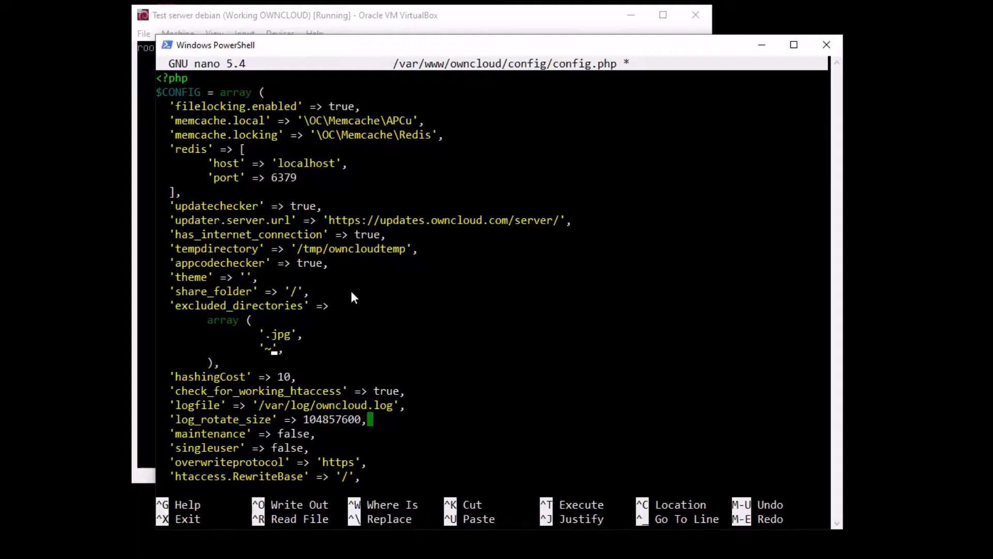
text(jpg)
Save config.php and exit nano
key(ctrl+x)
key(y)
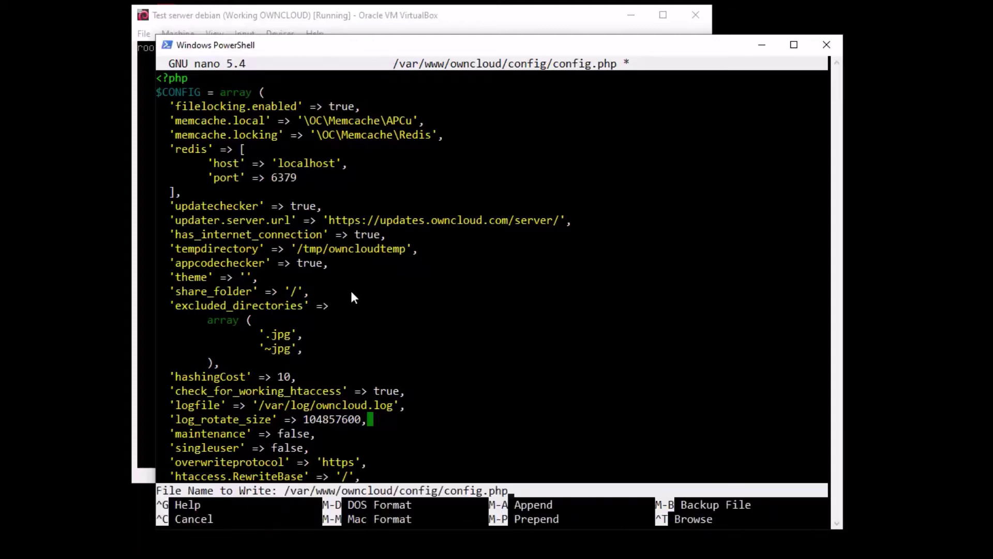
key(Return)
Run occ maintenance:update:htaccess and systemctl restart apache2 from shell history
key(Up)
key(Up)
key(Up)
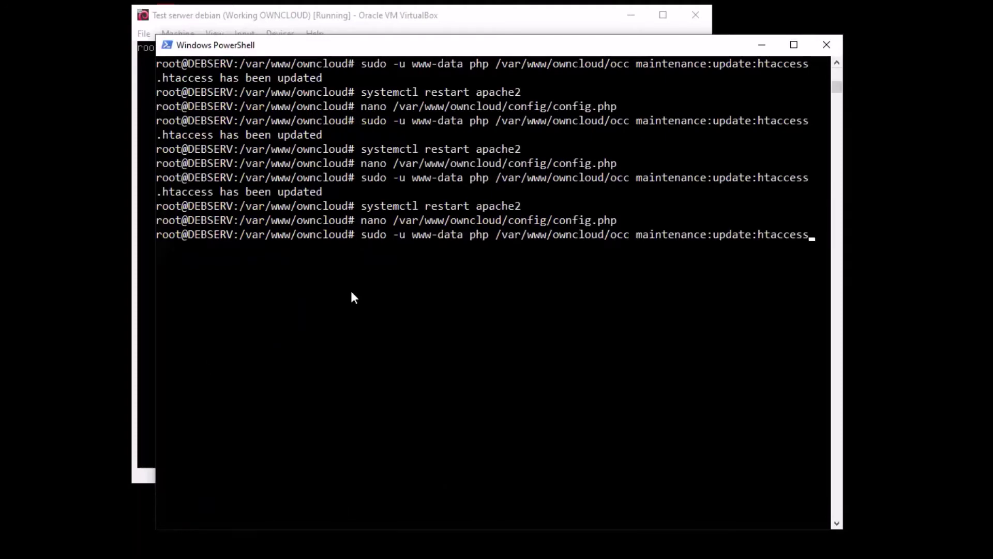
key(Return)
key(Up)
key(Up)
key(Up)
key(Return)
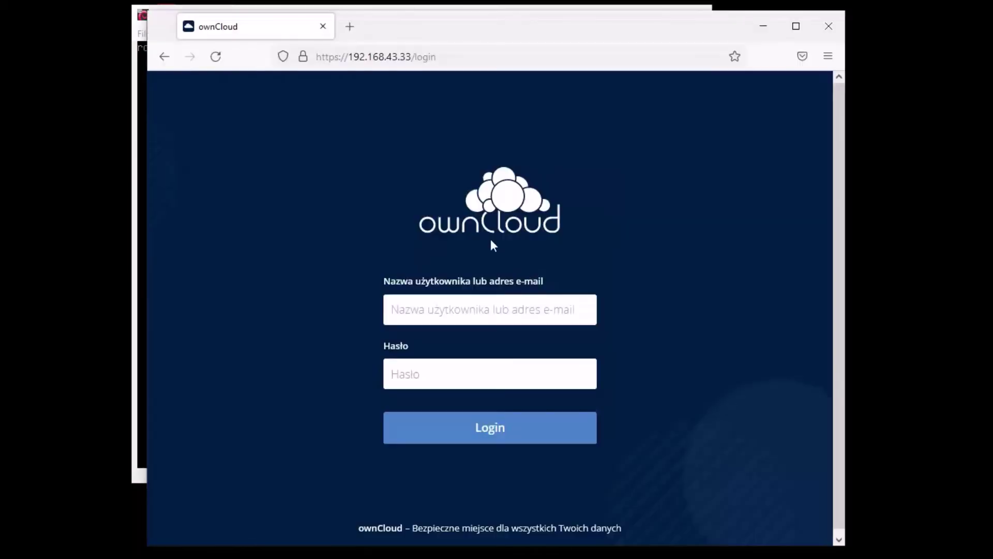
Log in to ownCloud with the saved username and its password, declining to save credentials and closing the welcome window
click(441, 311)
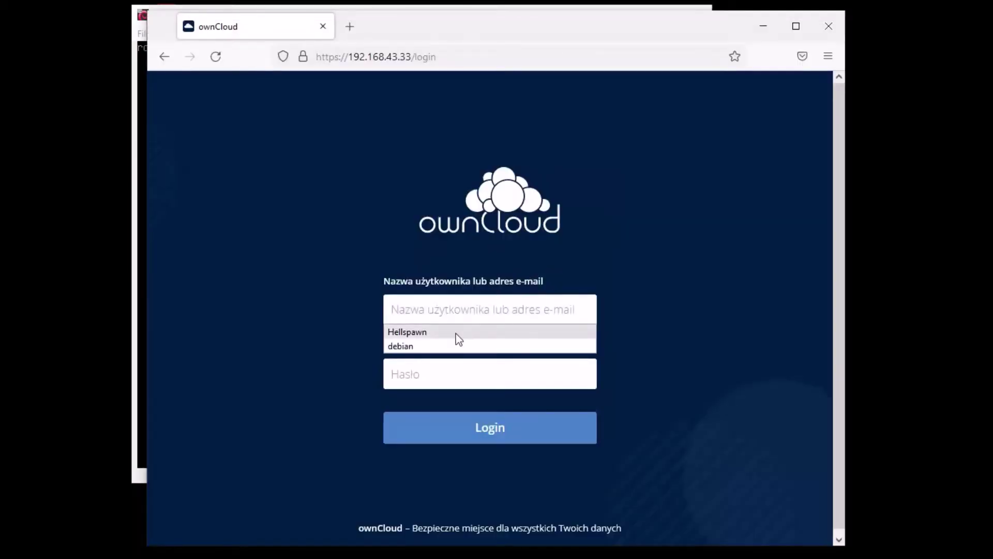
click(455, 337)
click(443, 365)
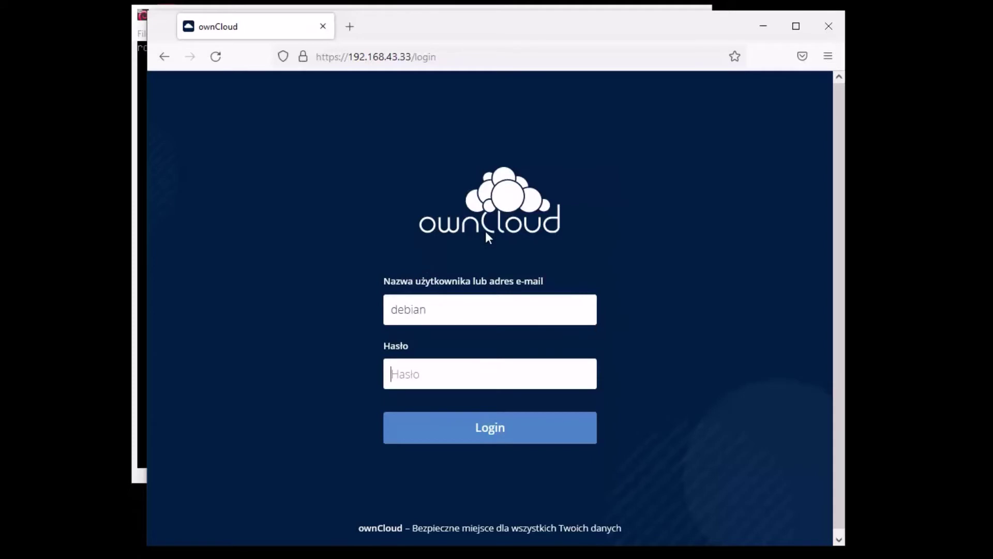
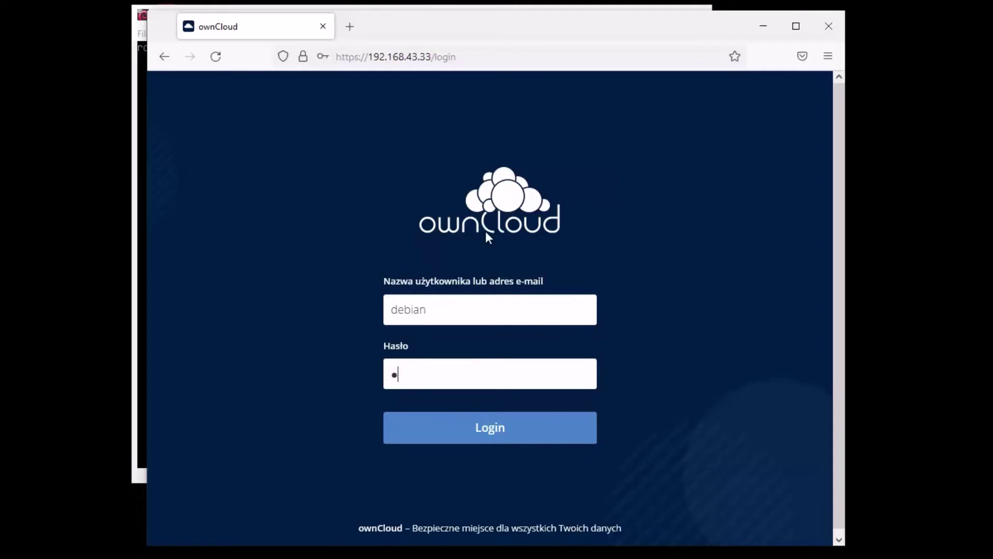
key(Return)
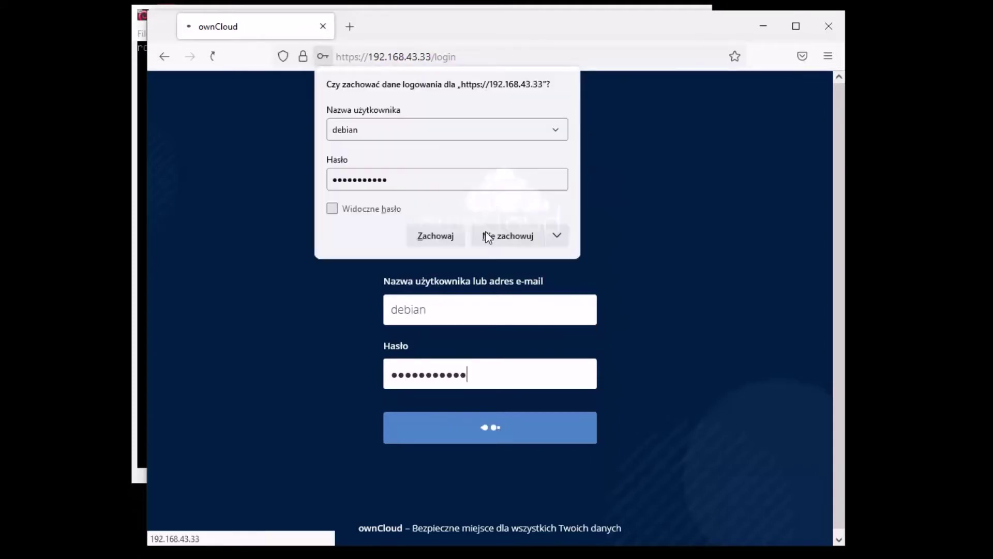
click(488, 237)
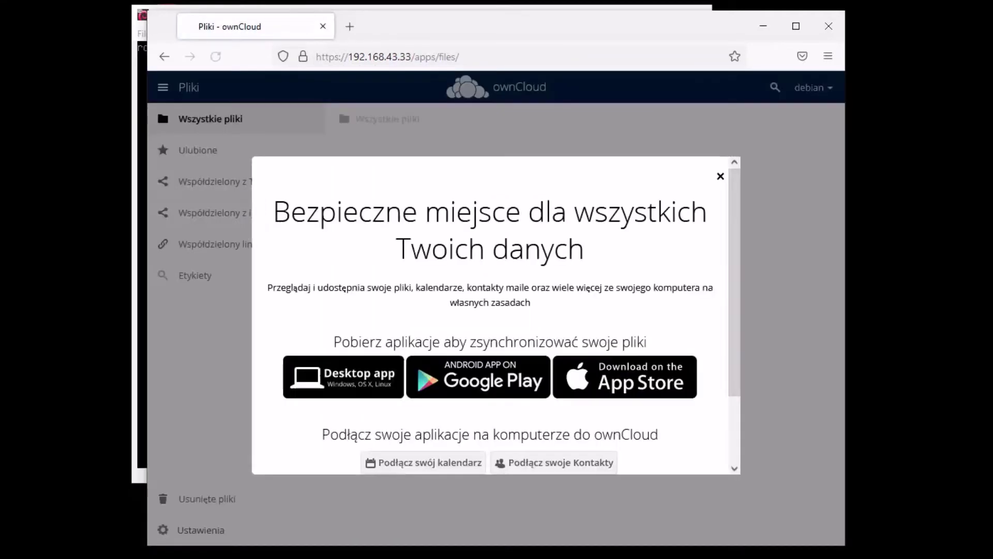
click(720, 176)
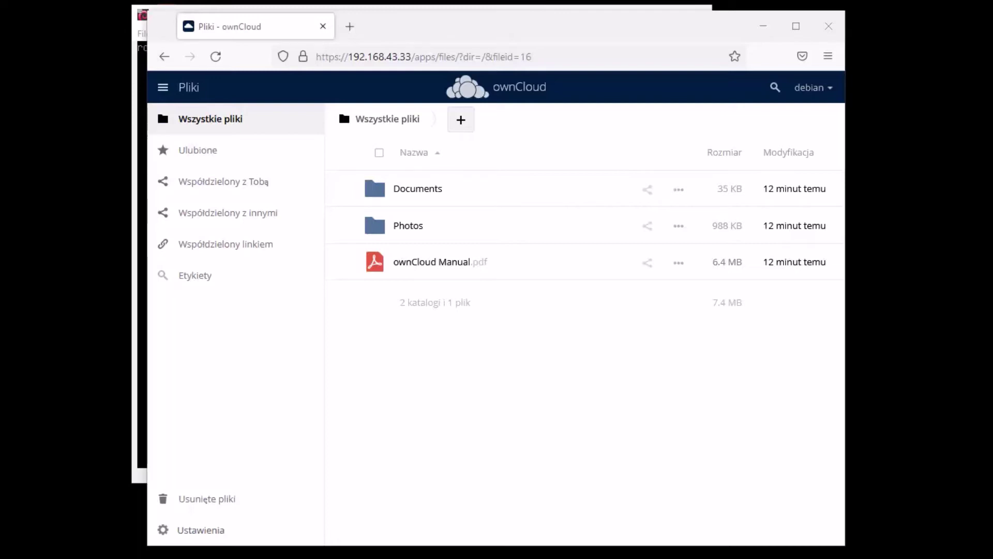
Drag test.jpg into the file list, delete it, and log out
drag(740, 290, 451, 305)
drag(848, 300, 426, 306)
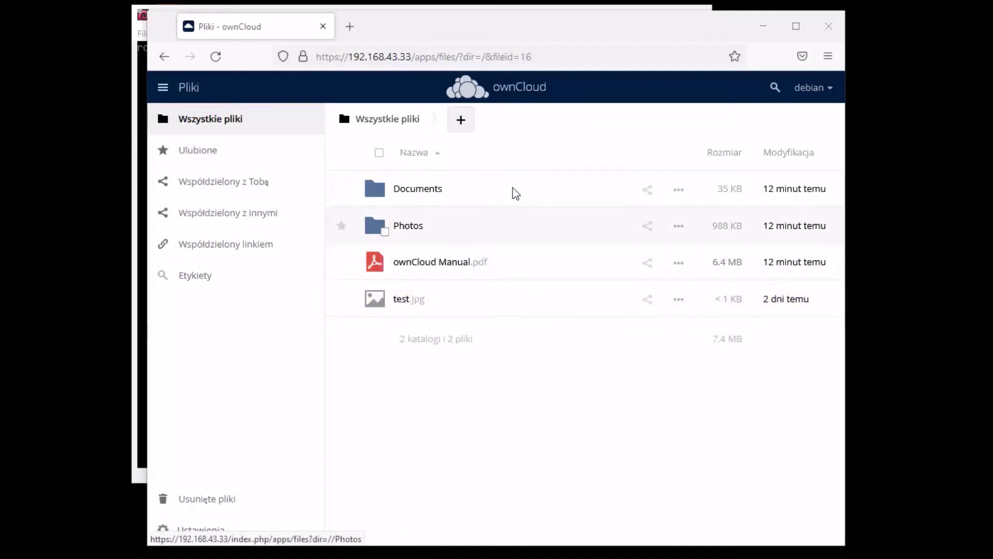
click(678, 300)
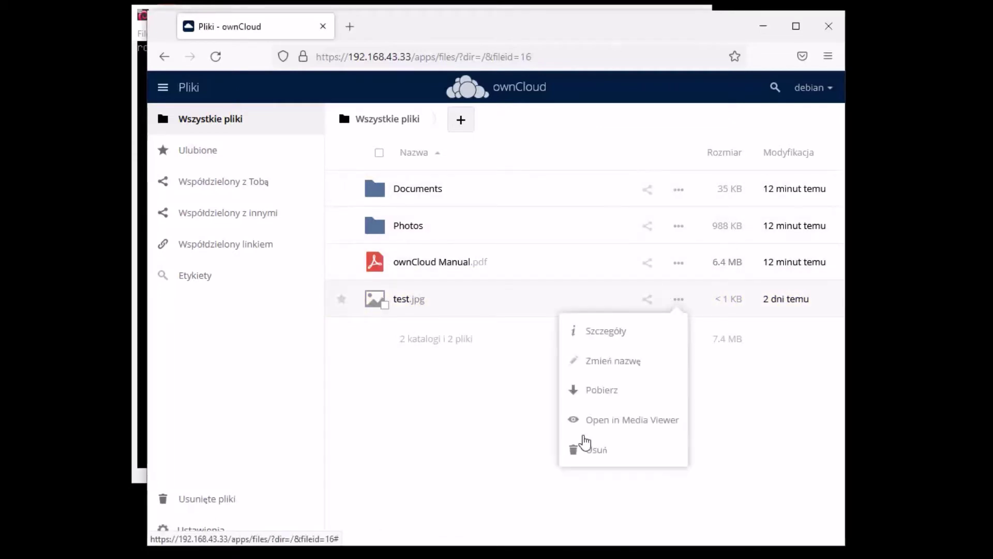
click(598, 459)
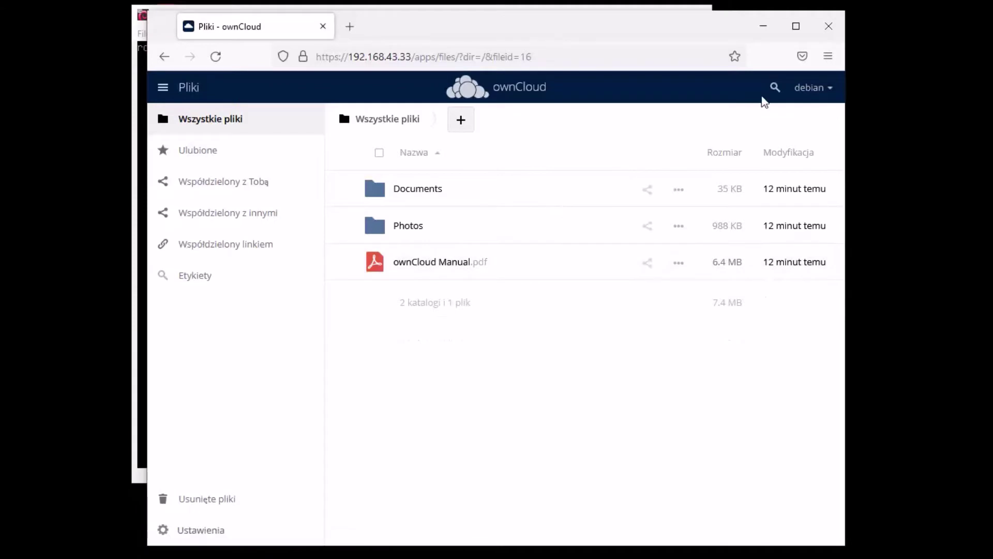
click(828, 89)
click(807, 150)
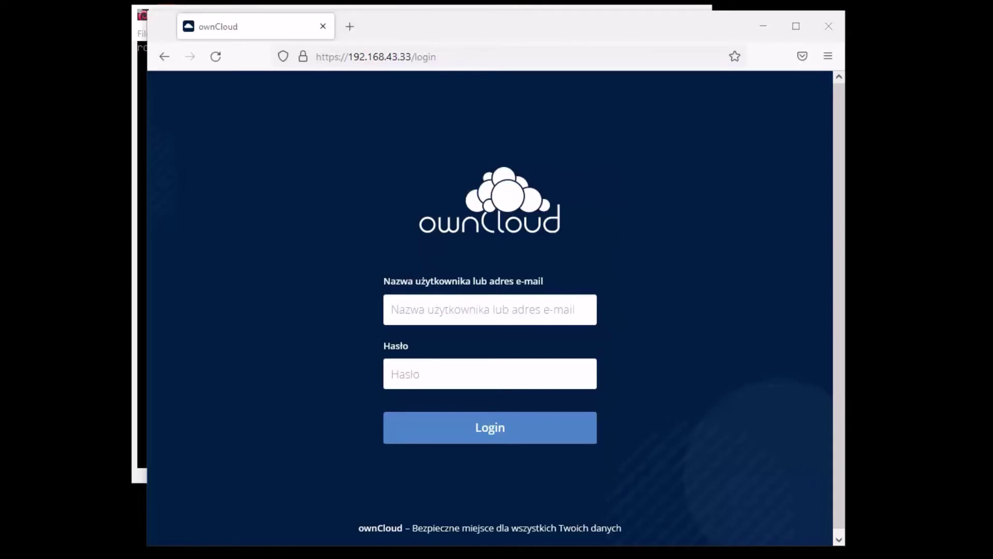
Log in to ownCloud with the saved username and account password, declining to save the login
click(549, 309)
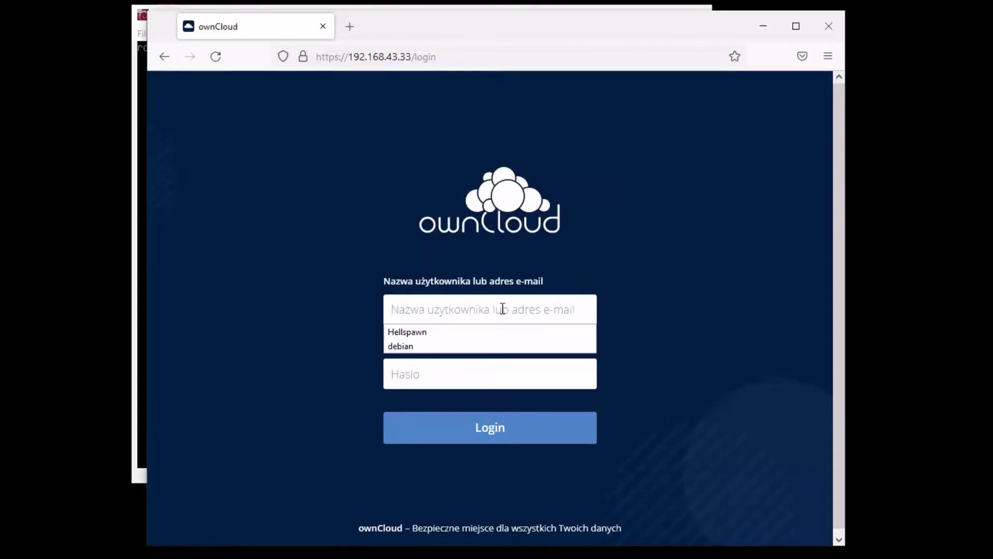
click(426, 347)
click(445, 374)
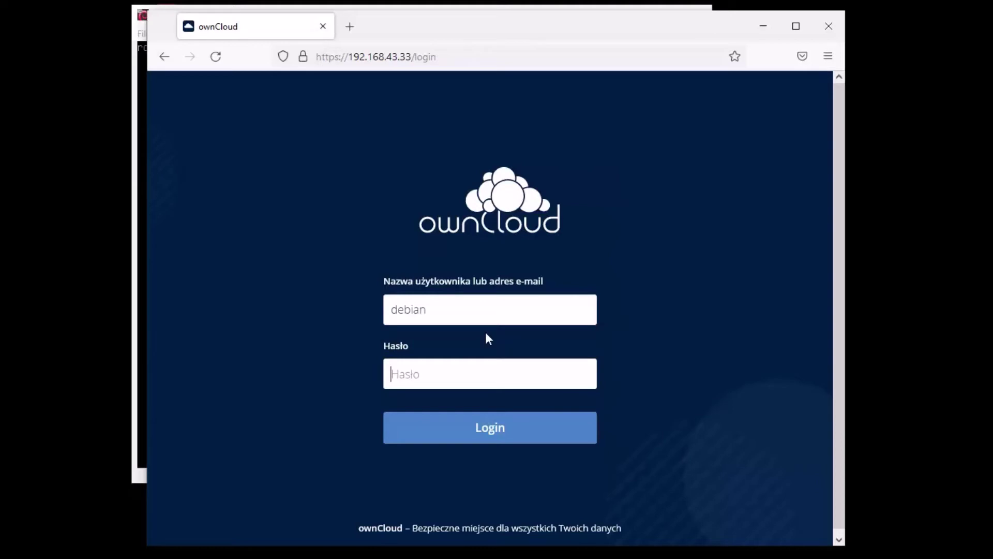
key(Return)
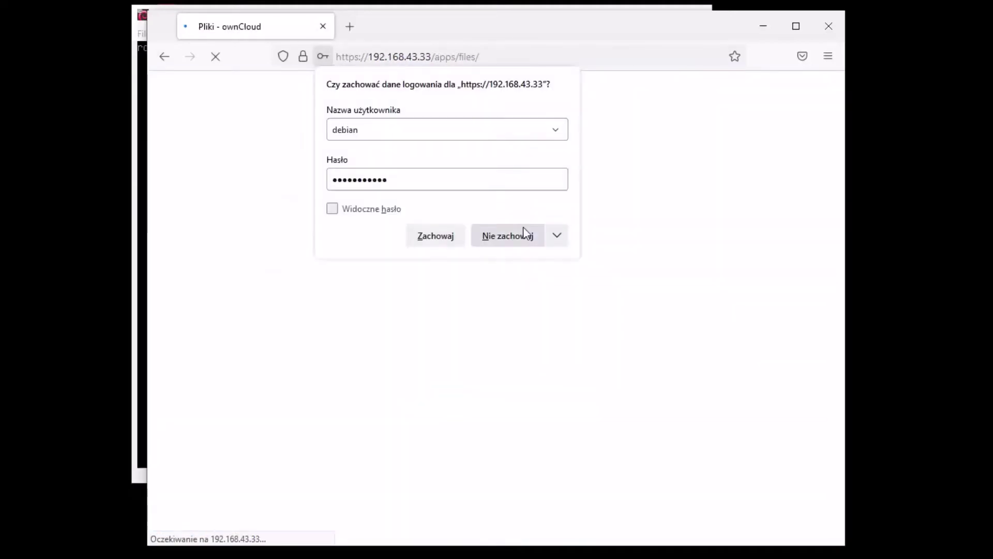
click(526, 234)
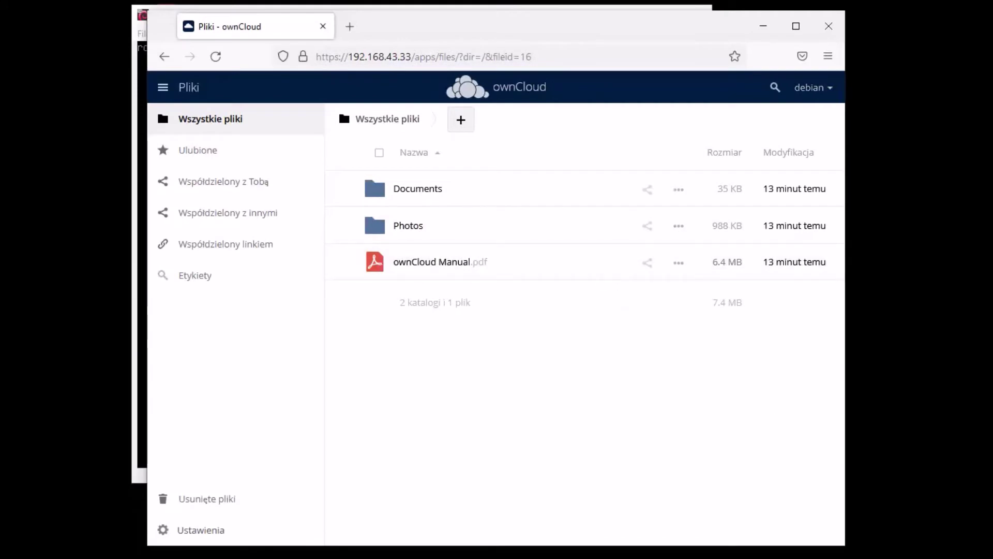
Delete the jpg folder, log out, reload the login page, and return to the server terminal
drag(562, 368, 542, 343)
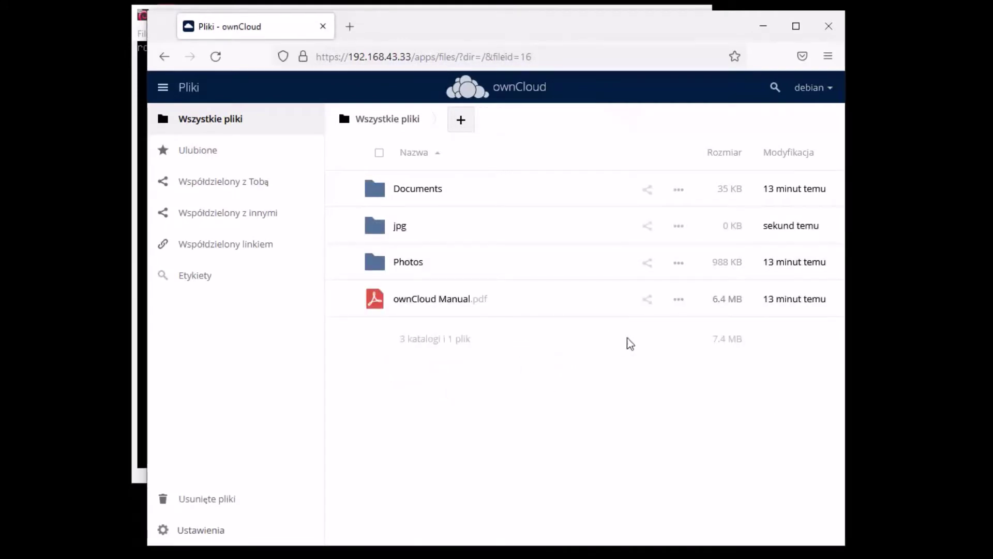
click(678, 226)
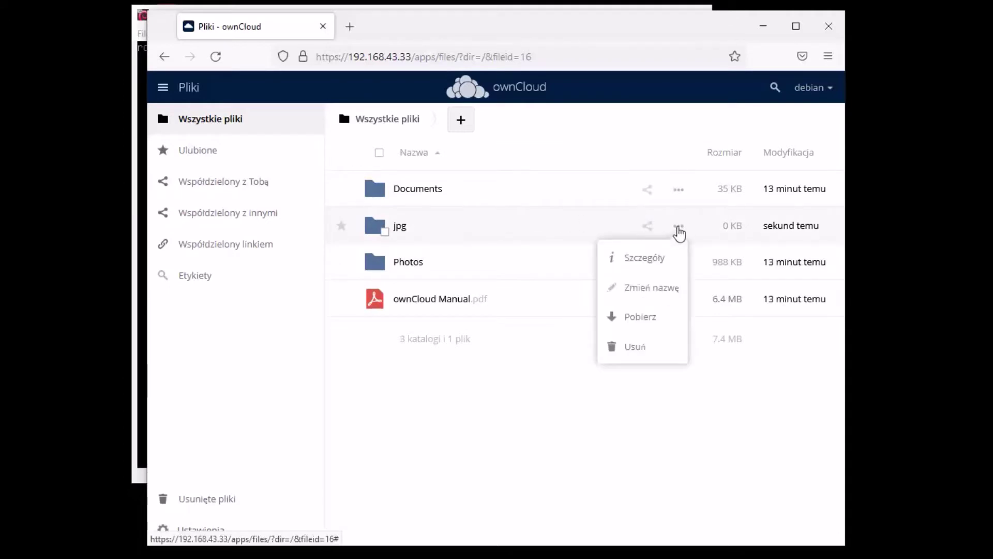
click(640, 362)
click(827, 92)
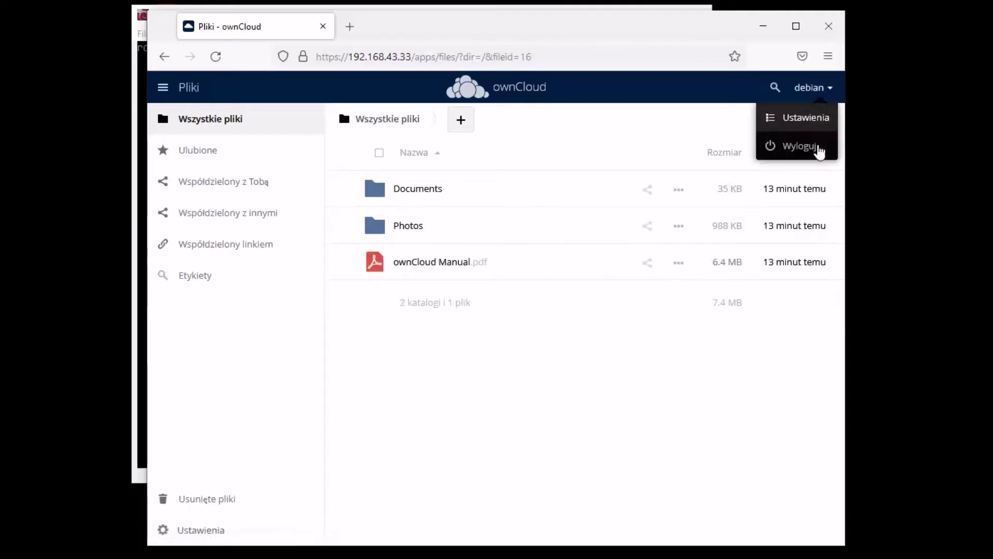
click(809, 160)
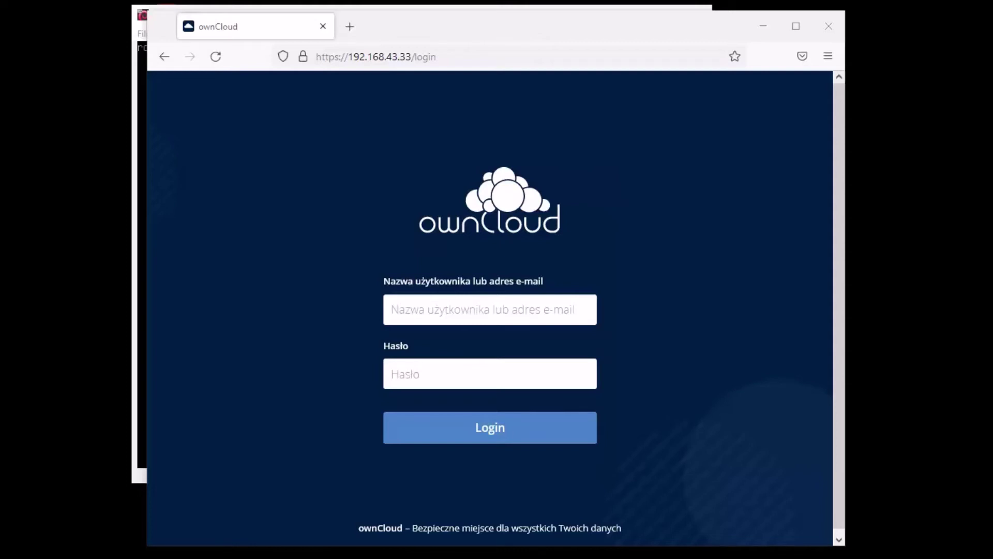
key(F5)
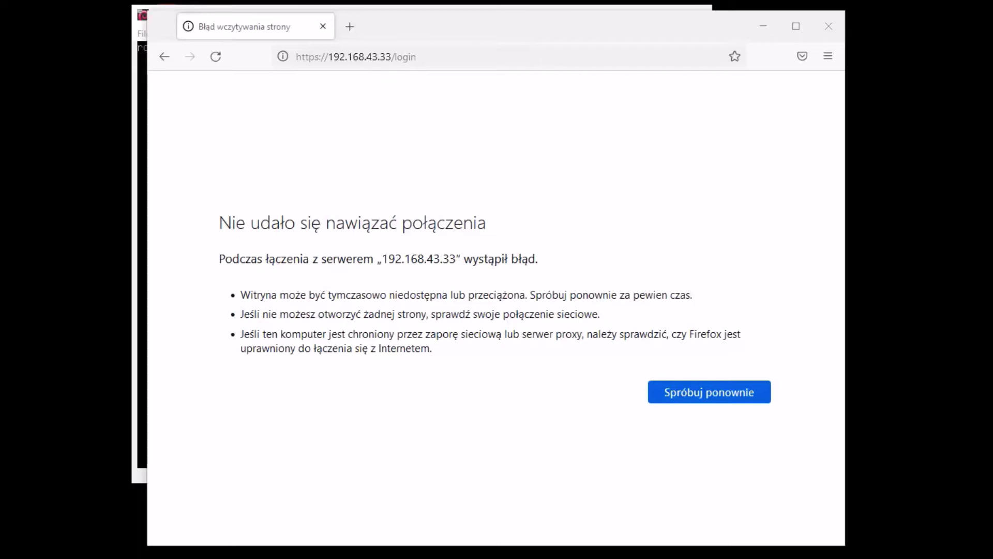
key(alt+Tab)
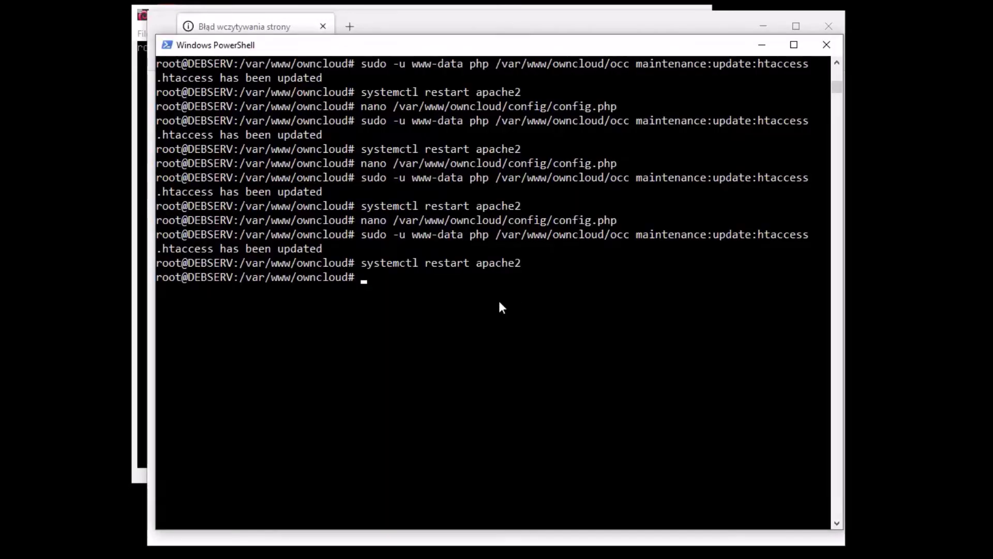
Reopen config.php in nano from the shell history
click(509, 305)
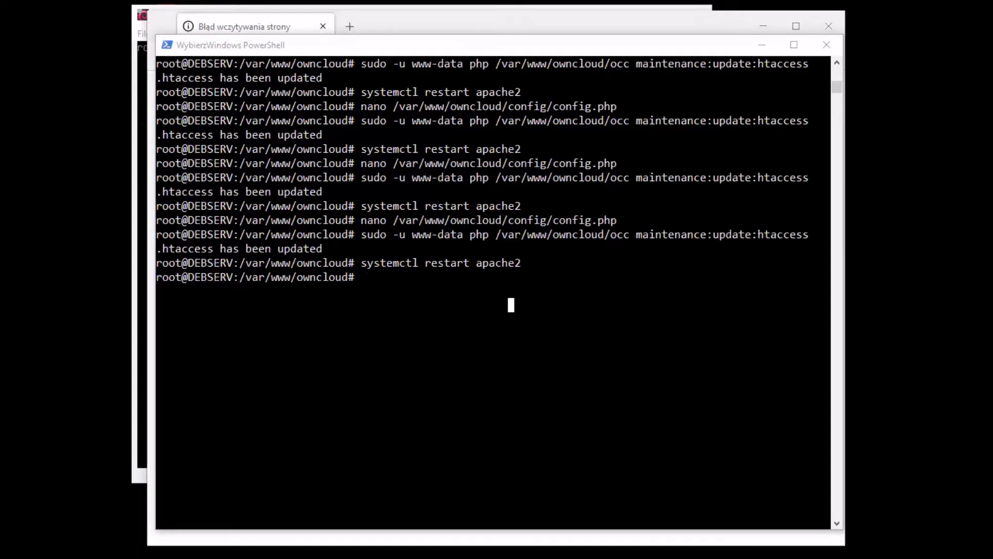
click(488, 353)
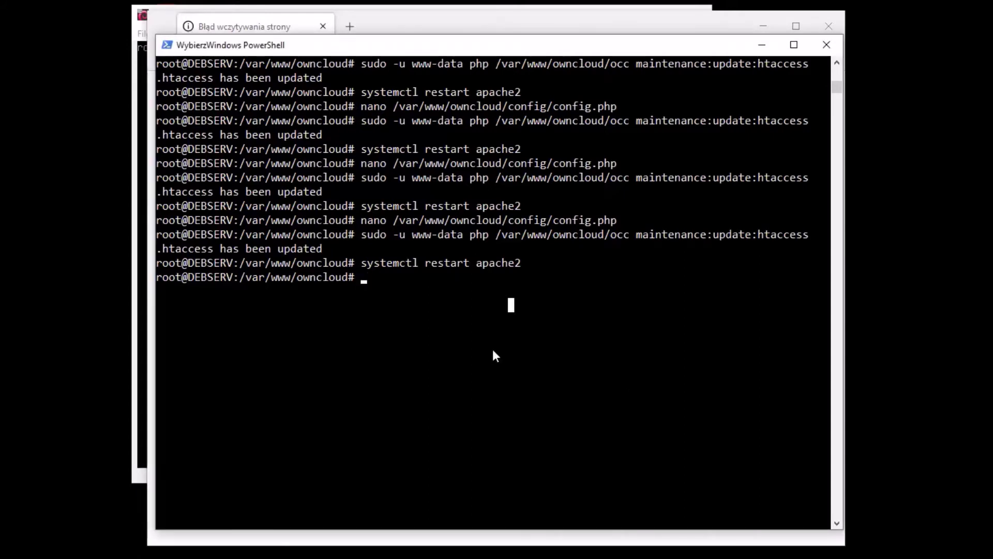
key(Escape)
key(Up)
key(Up)
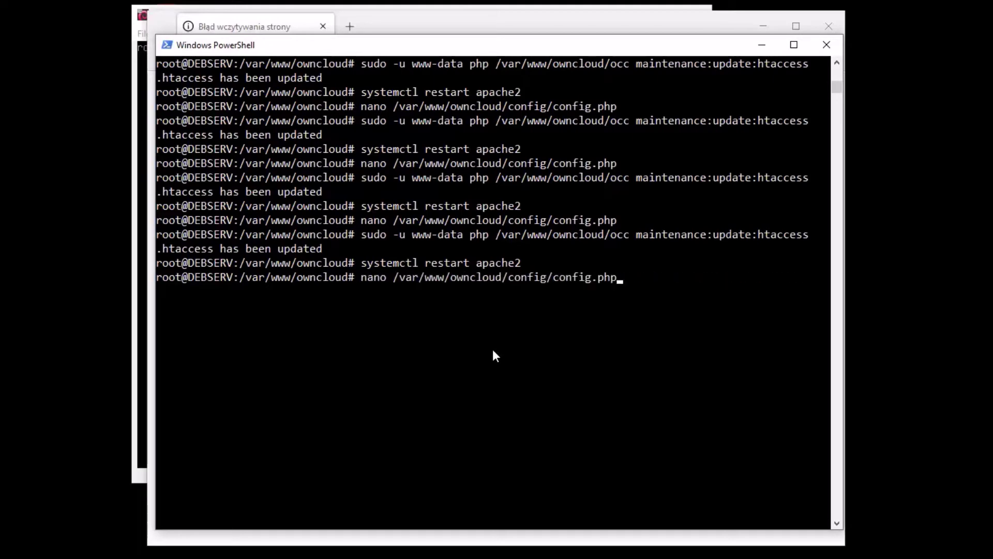
key(Return)
Paste 'blacklisted_files' => array('.htaccess') on a new line after the excluded_directories block
key(Down)
key(Down)
key(Down)
key(Down)
key(Down)
key(Down)
key(Down)
key(Down)
key(Down)
key(Down)
key(Down)
key(Down)
key(Down)
key(Down)
key(Down)
key(Down)
key(Down)
key(Up)
key(Right)
key(Right)
key(Right)
key(Right)
key(Right)
key(Right)
key(Right)
key(Right)
key(Right)
key(Right)
key(Right)
key(Right)
key(Down)
key(Down)
key(Down)
key(Down)
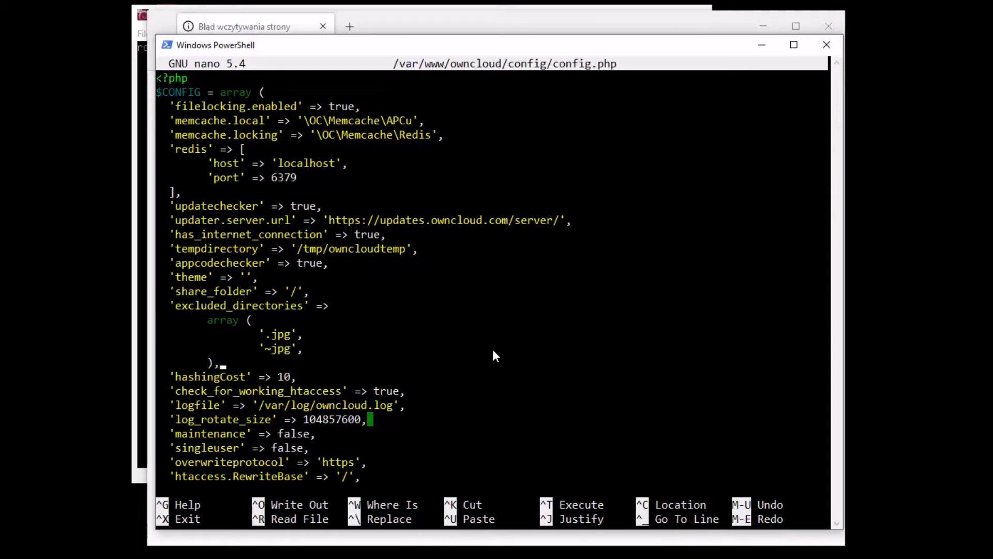
key(Return)
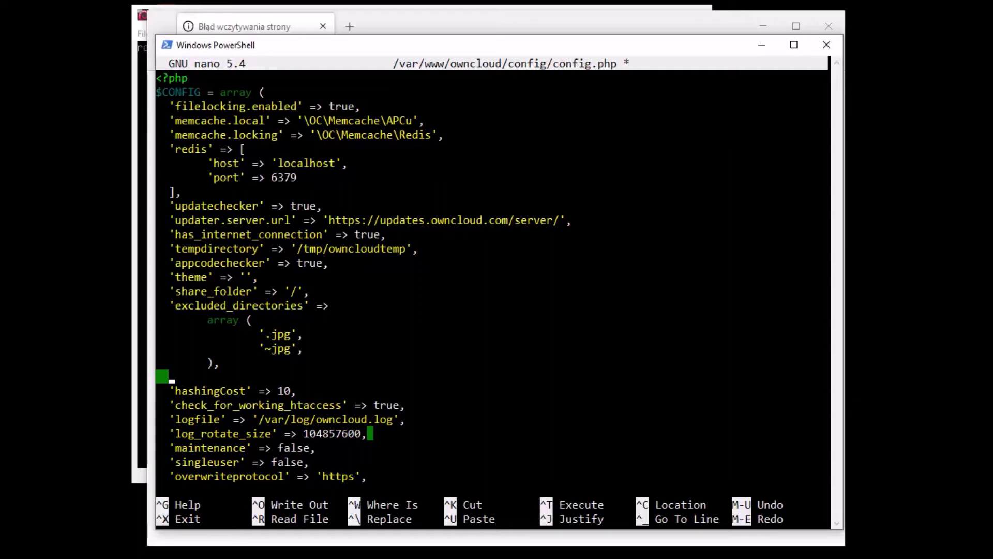
drag(272, 332, 304, 351)
click(433, 430)
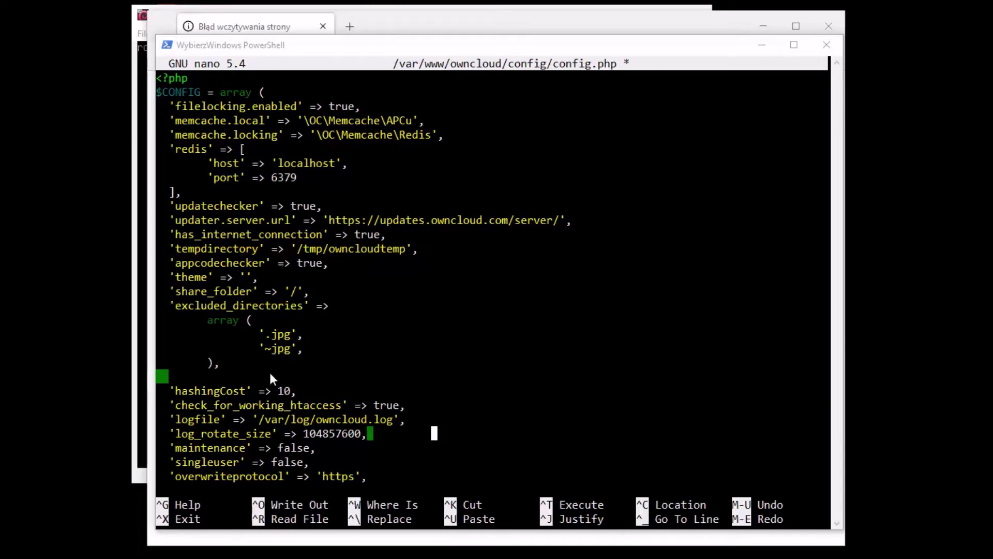
click(246, 365)
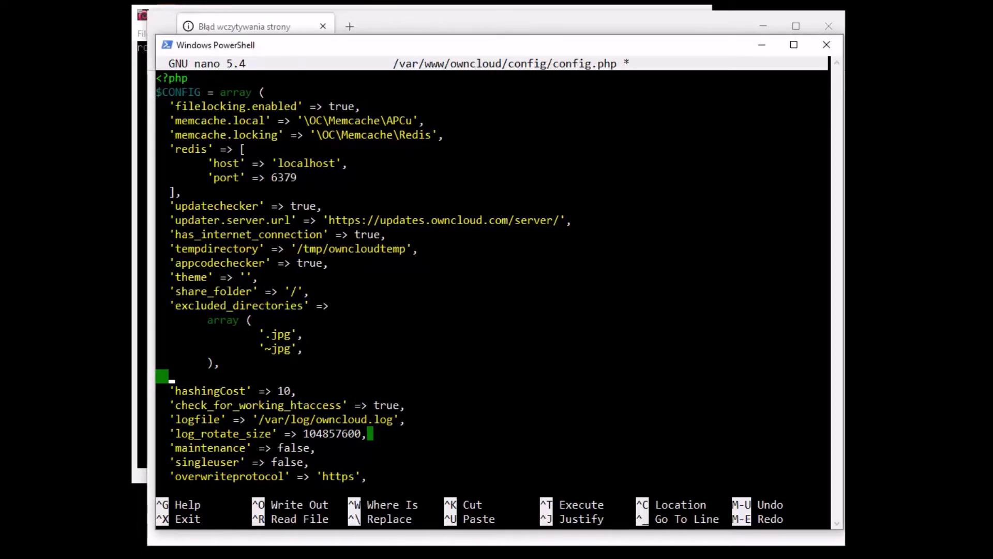
click(269, 368)
right_click(291, 374)
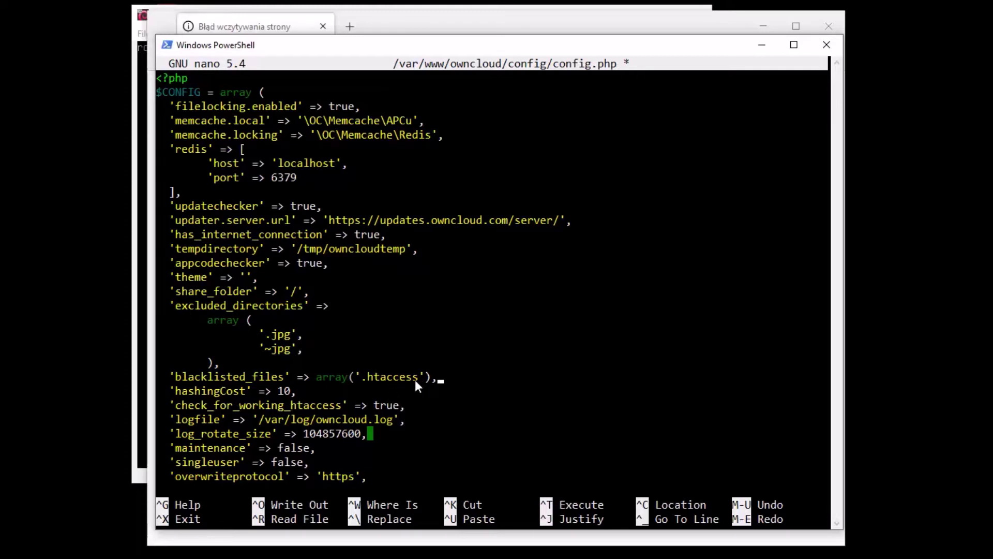
Select and copy the '.htaccess' value, then clear the terminal selections
drag(417, 379, 399, 377)
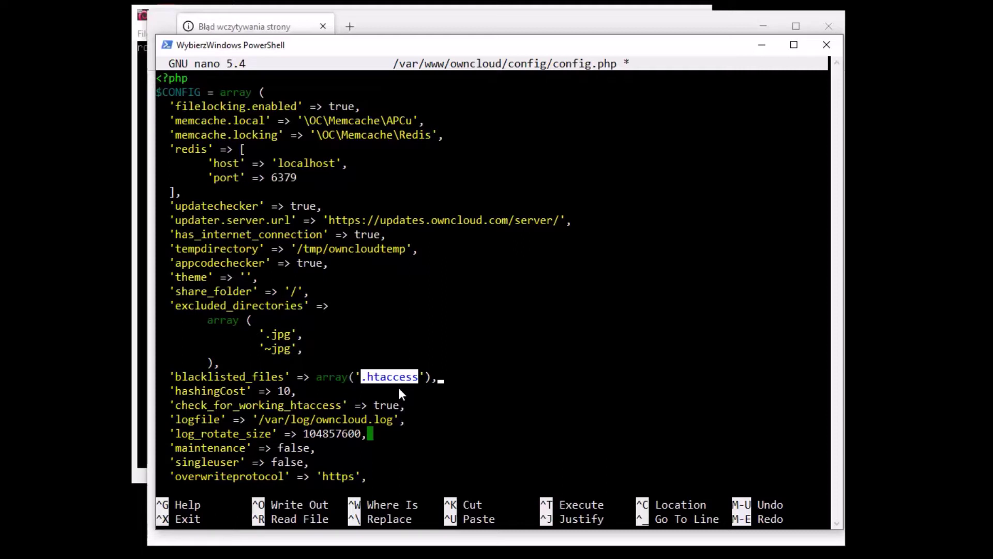
right_click(419, 391)
key(Escape)
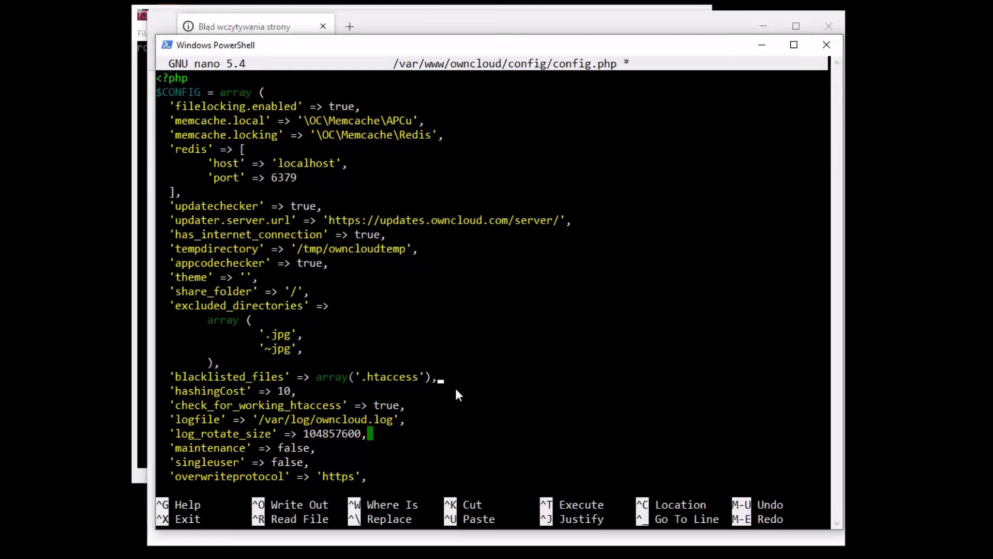
click(455, 391)
key(Escape)
mouse_move(411, 276)
mouse_down()
mouse_move(461, 262)
mouse_move(411, 277)
mouse_up()
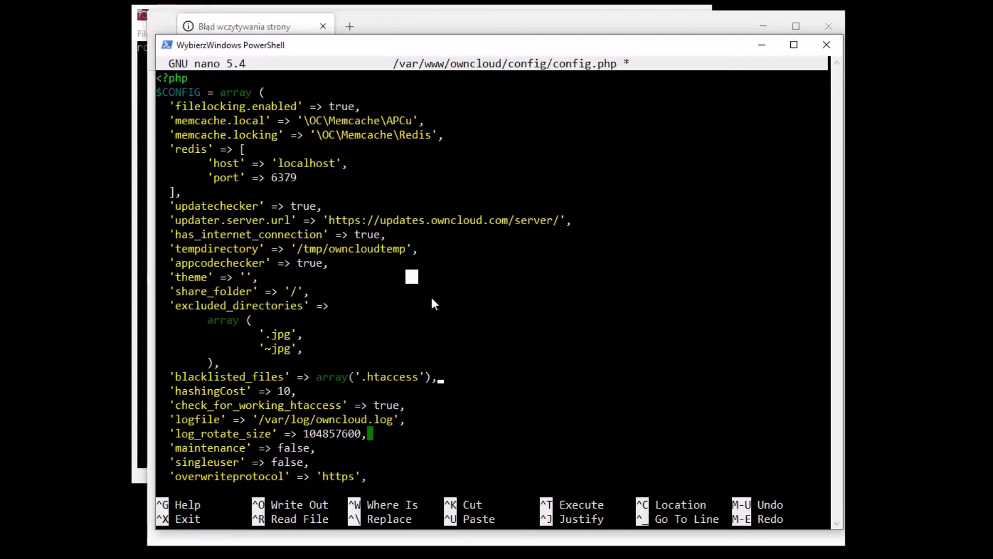
key(Escape)
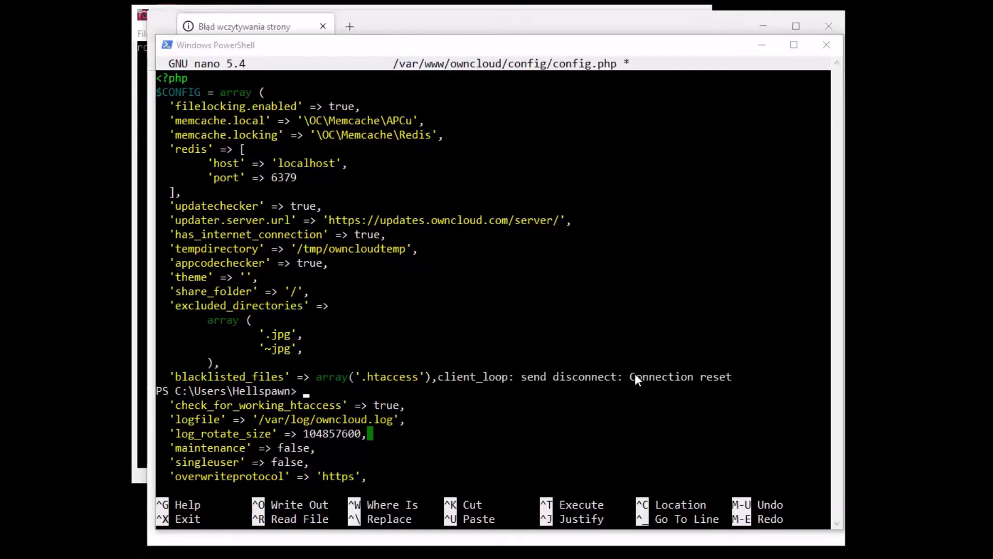
click(588, 330)
scroll(587, 330, down, 8)
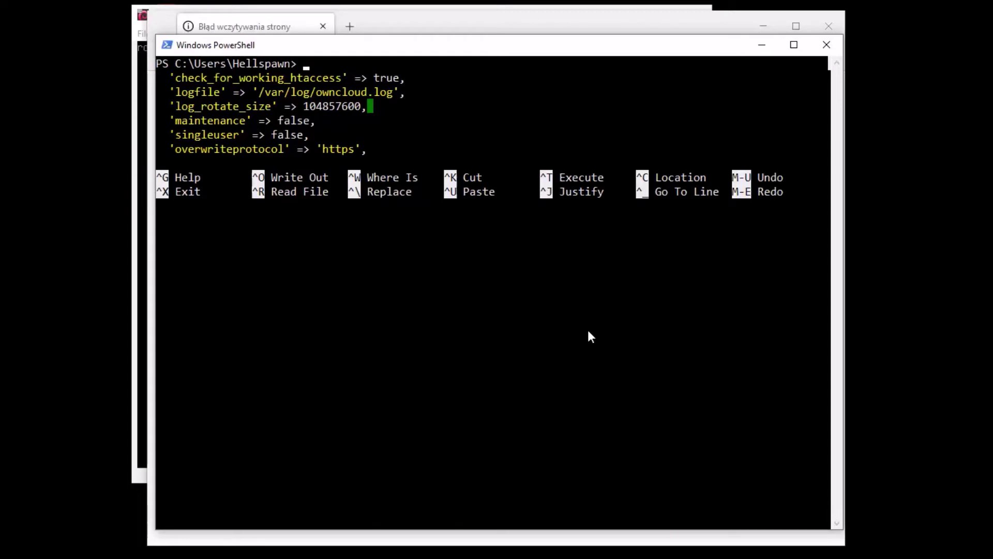
key(ctrl+v)
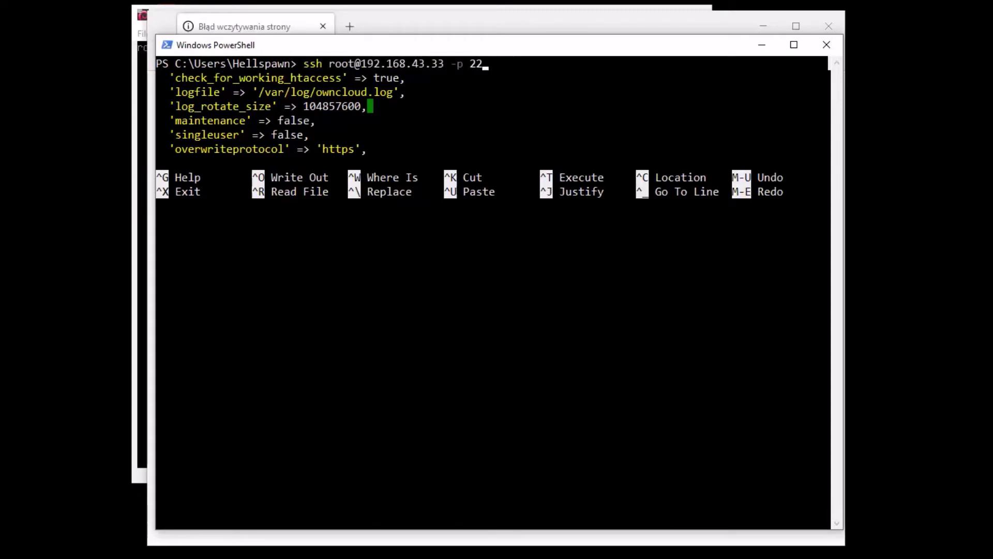
key(alt+Tab)
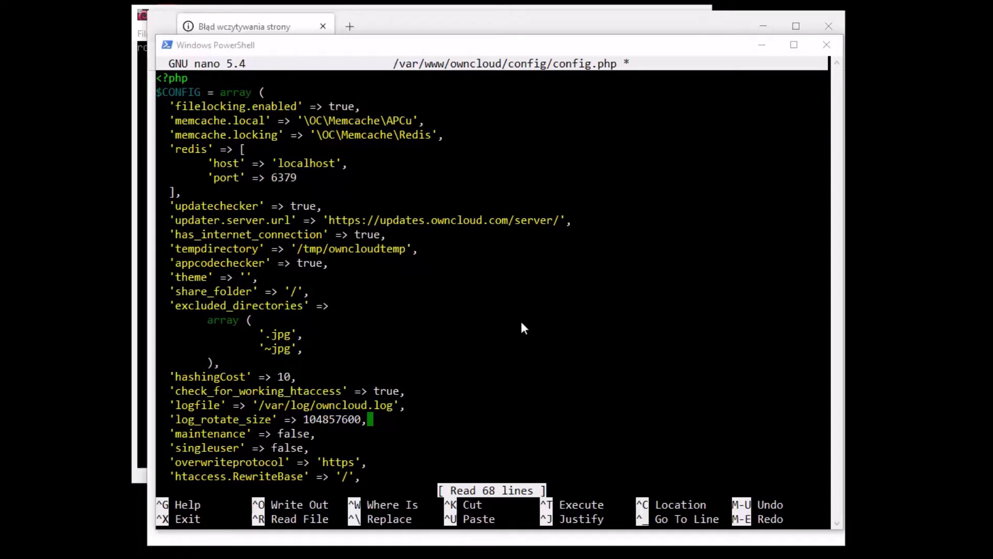
Insert 'blacklisted_files' => array('.jpg') on a new line after share_folder
click(604, 219)
key(Down)
key(Down)
key(Down)
key(Down)
key(Down)
key(Down)
key(Down)
key(Down)
key(Down)
key(Down)
key(Down)
key(Down)
key(Down)
key(Down)
key(Down)
key(Down)
key(Down)
key(Up)
key(Up)
key(Down)
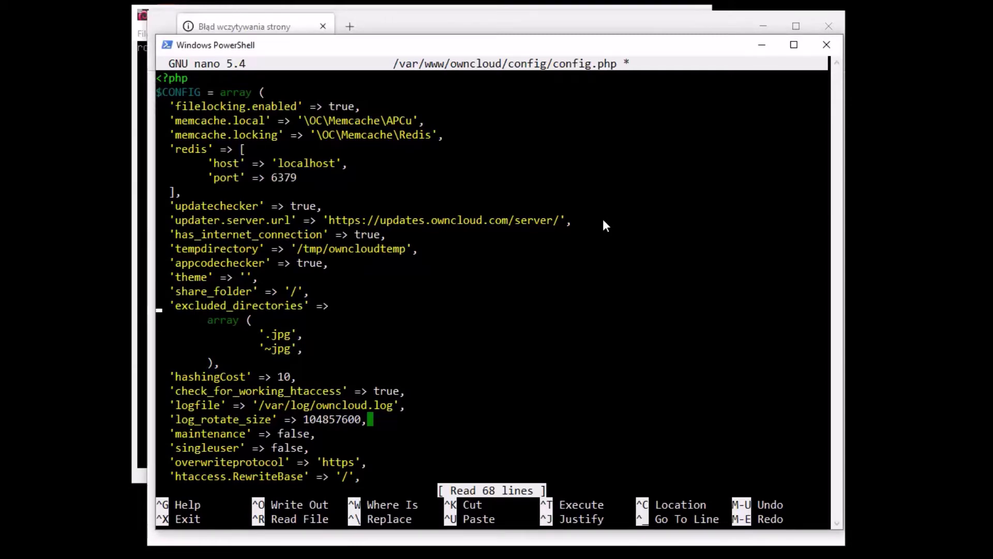
key(Down)
key(Down)
key(Down)
key(Down)
key(Up)
key(Up)
key(Up)
key(Up)
key(Up)
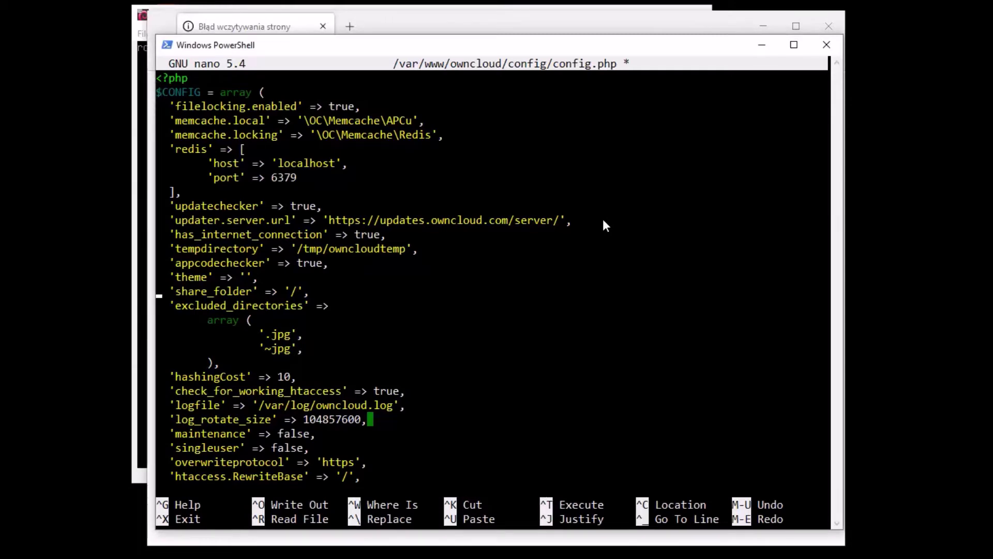
key(Right)
key(Right)
key(Right)
key(Right)
key(Right)
key(Right)
key(Right)
key(Right)
key(Right)
key(Right)
key(Right)
key(Right)
key(Right)
key(Right)
key(Right)
key(Right)
key(Right)
key(Right)
key(Right)
key(Right)
key(Return)
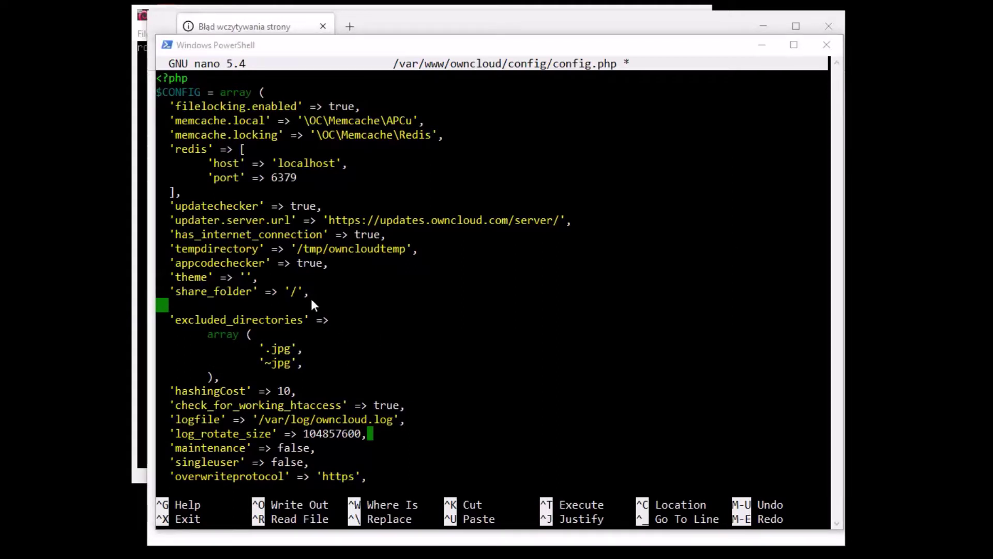
right_click(360, 311)
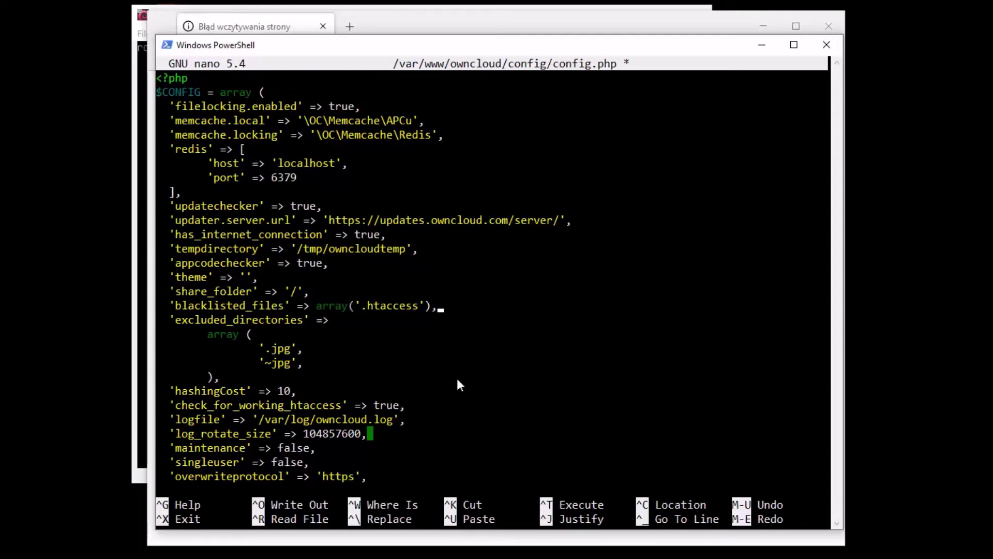
key(Left)
key(Left)
key(Left)
key(BackSpace)
key(BackSpace)
key(BackSpace)
key(BackSpace)
key(BackSpace)
key(BackSpace)
key(BackSpace)
key(BackSpace)
text(jpg)
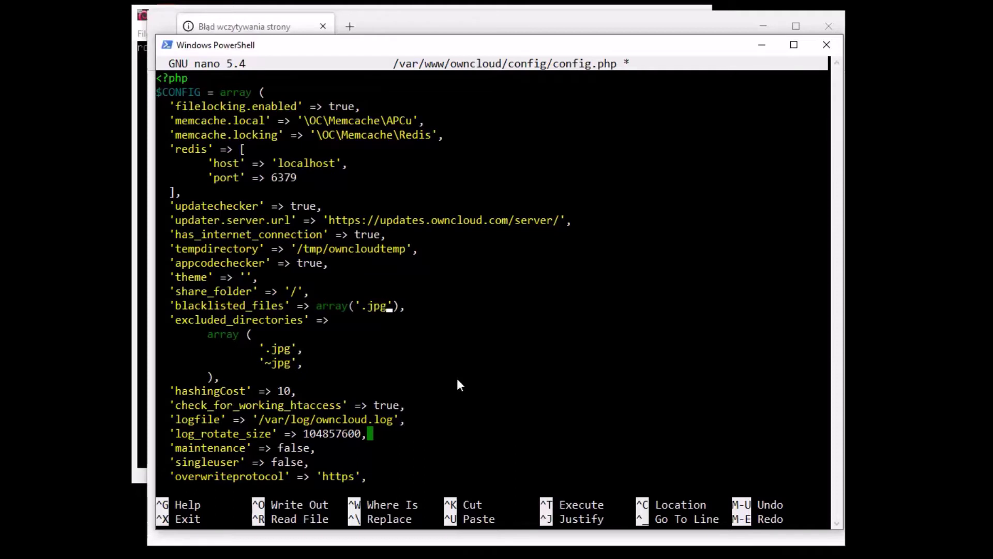
Save config.php under its existing name and exit nano
key(ctrl+x)
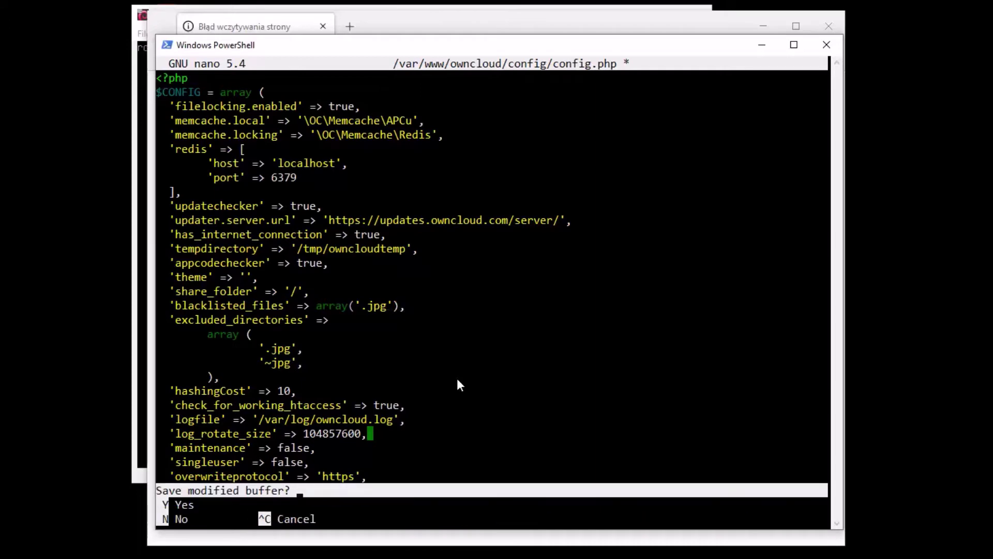
key(y)
key(Return)
Copy the occ maintenance:update:htaccess command from history and run it
key(Up)
key(Up)
key(Up)
key(Up)
key(Up)
key(Up)
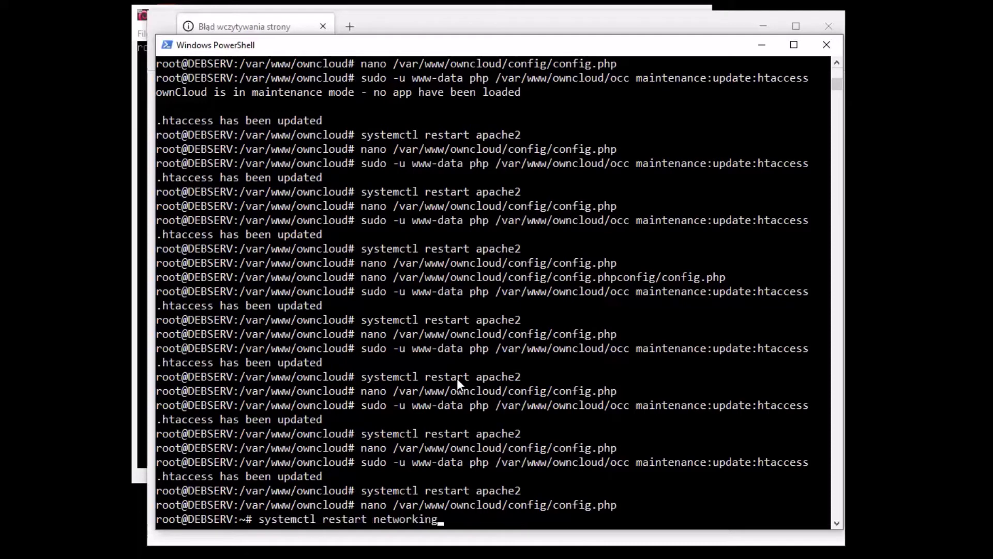
click(809, 461)
drag(809, 462, 364, 467)
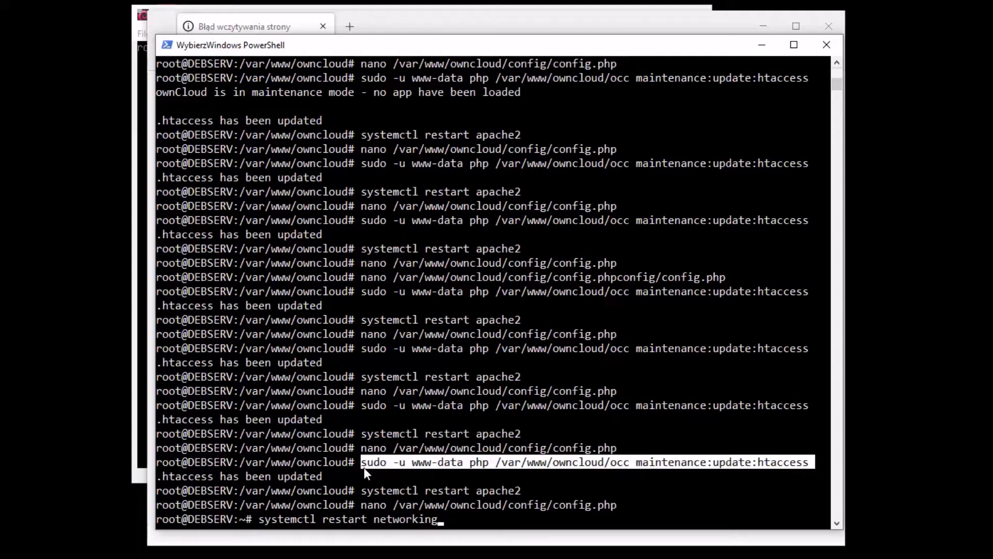
right_click(364, 467)
key(BackSpace)
key(BackSpace)
key(BackSpace)
key(BackSpace)
key(BackSpace)
key(BackSpace)
key(BackSpace)
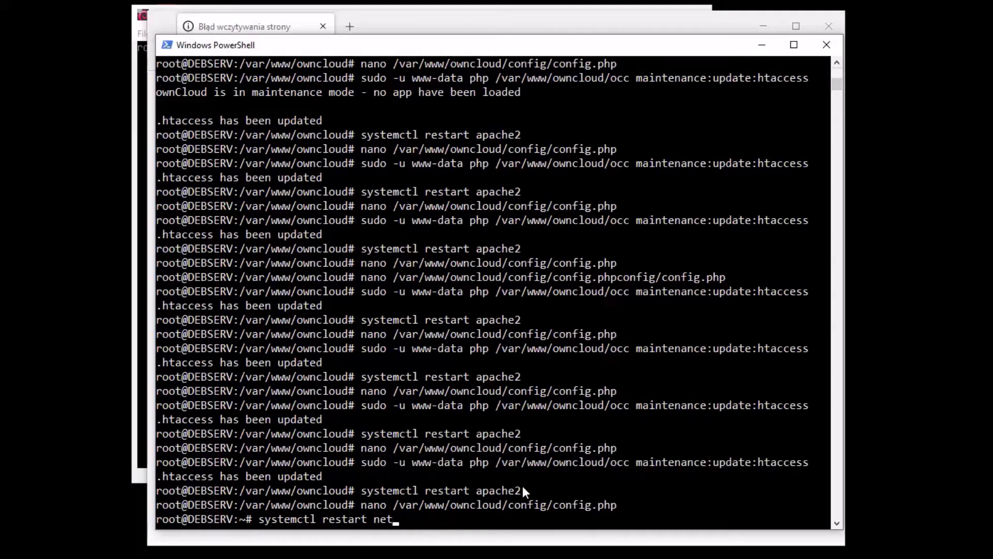
key(BackSpace)
key(BackSpace)
key(BackSpace)
key(BackSpace)
key(BackSpace)
key(BackSpace)
key(BackSpace)
key(BackSpace)
key(BackSpace)
key(BackSpace)
key(BackSpace)
key(BackSpace)
key(BackSpace)
key(BackSpace)
key(BackSpace)
key(BackSpace)
key(BackSpace)
key(BackSpace)
key(BackSpace)
key(BackSpace)
right_click(523, 500)
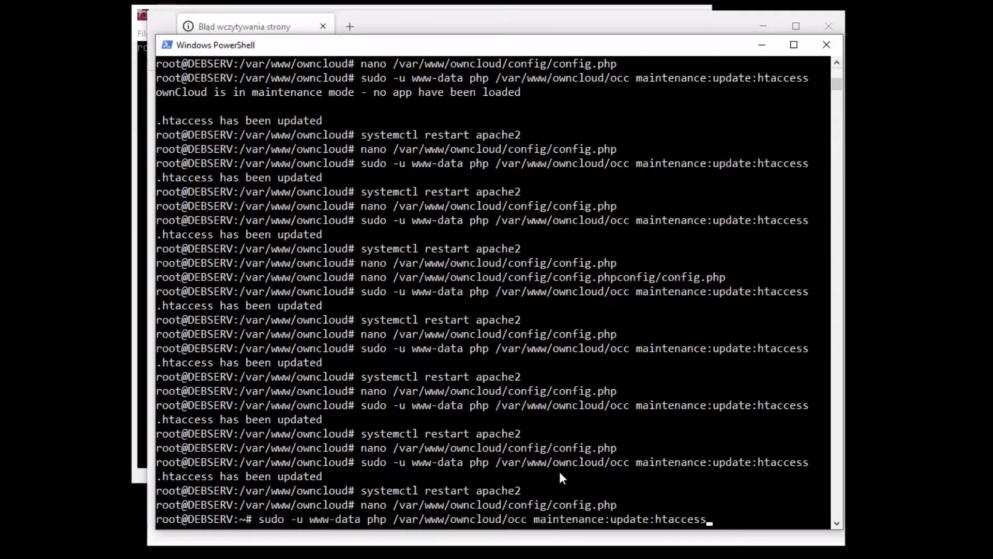
key(Return)
Copy and run systemctl restart apache2 to restart the web server
key(Up)
key(Up)
key(Up)
key(Down)
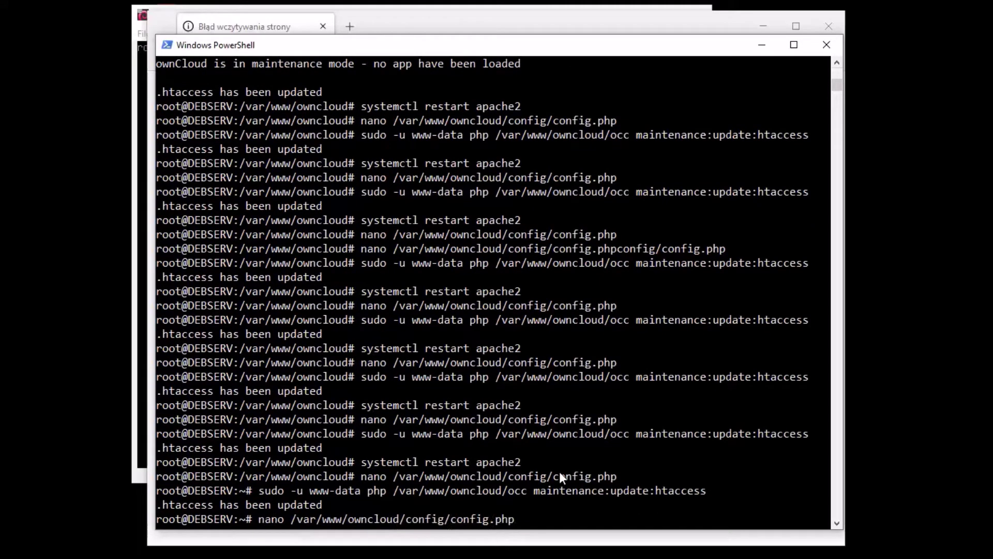
drag(523, 461, 324, 468)
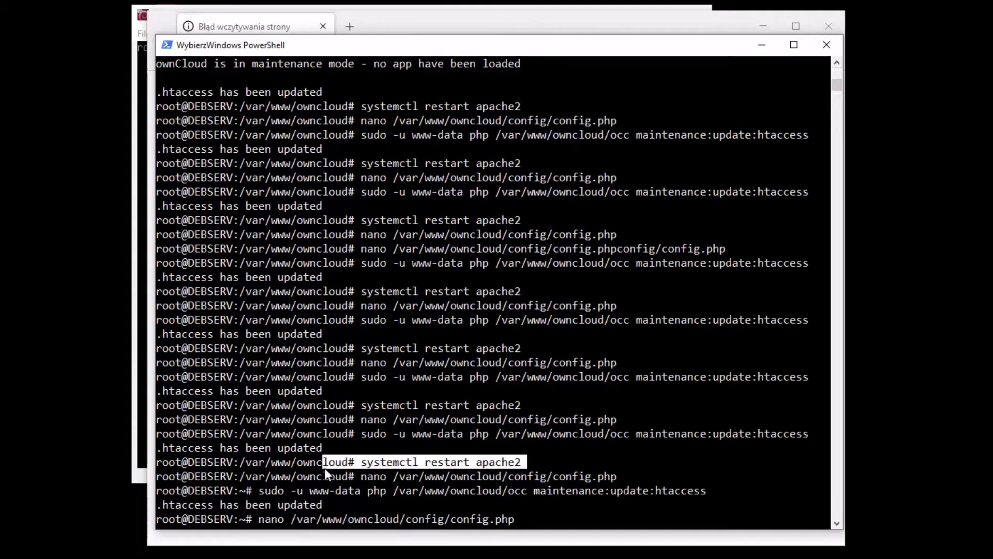
right_click(365, 471)
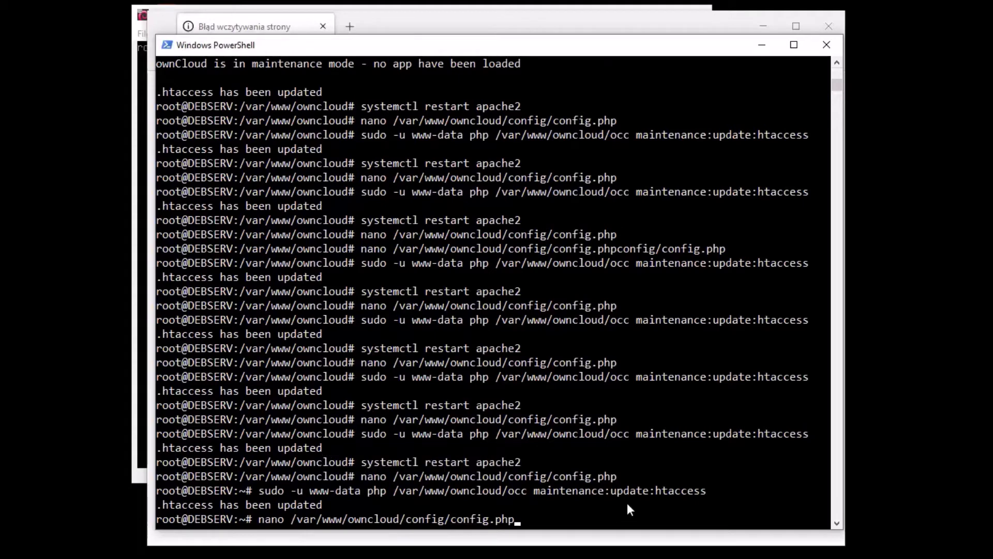
key(BackSpace)
key(BackSpace)
key(BackSpace)
key(BackSpace)
key(BackSpace)
key(BackSpace)
key(BackSpace)
key(BackSpace)
key(BackSpace)
key(BackSpace)
key(BackSpace)
key(BackSpace)
key(BackSpace)
key(BackSpace)
key(BackSpace)
key(BackSpace)
key(BackSpace)
key(BackSpace)
key(BackSpace)
key(BackSpace)
key(BackSpace)
key(BackSpace)
key(BackSpace)
key(BackSpace)
key(BackSpace)
key(BackSpace)
key(BackSpace)
key(BackSpace)
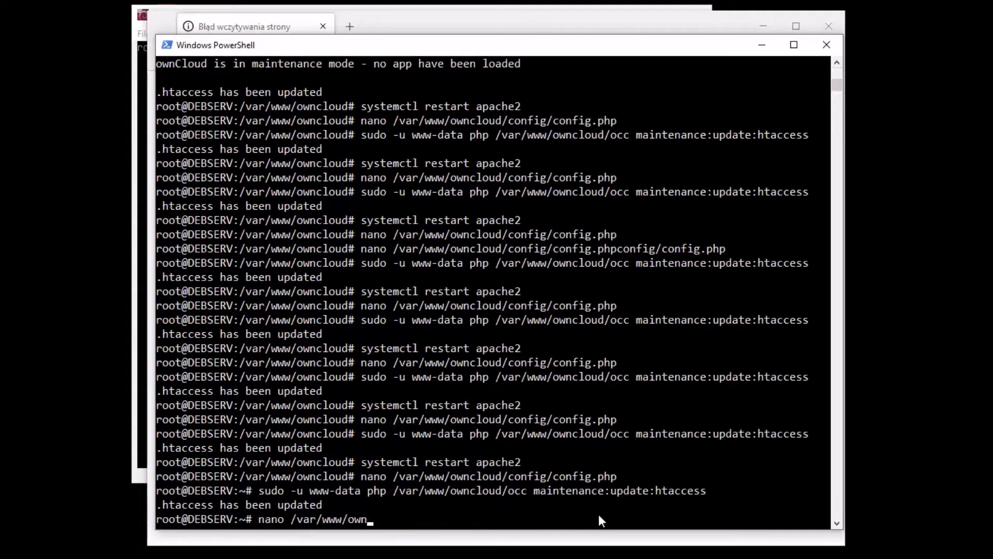
right_click(598, 514)
key(Return)
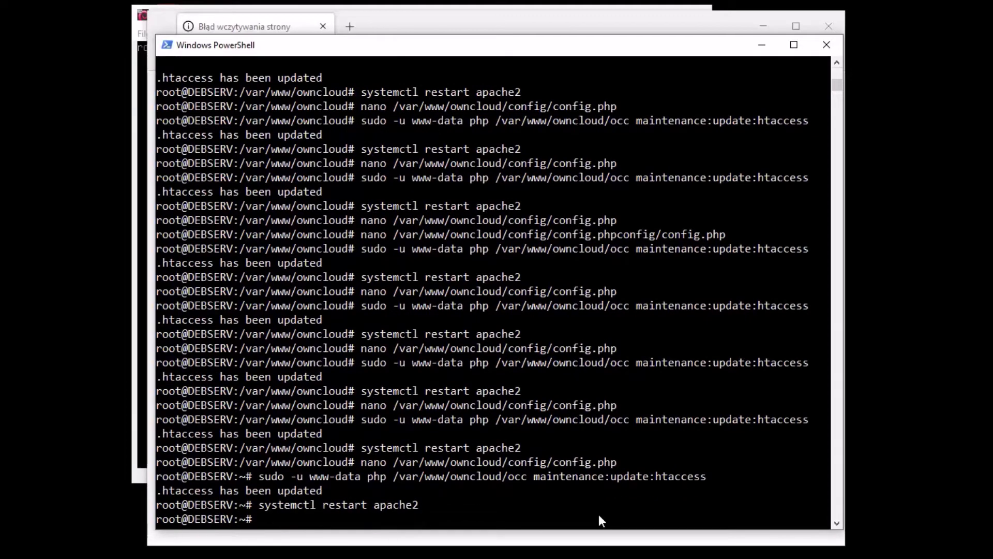
Clear the terminal screen and return to the browser
key(Up)
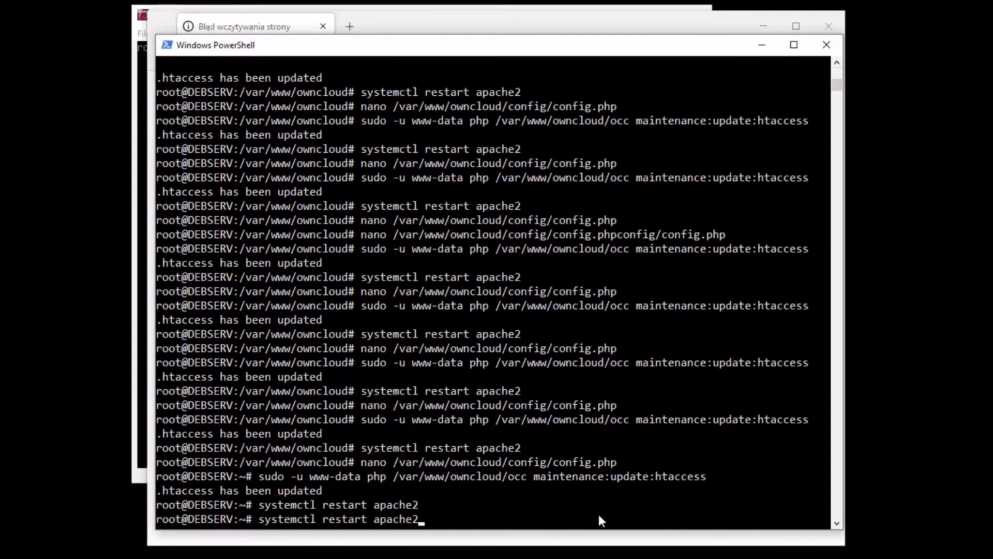
key(ctrl+l)
key(BackSpace)
key(BackSpace)
key(BackSpace)
key(BackSpace)
key(BackSpace)
key(BackSpace)
key(BackSpace)
key(BackSpace)
key(BackSpace)
key(BackSpace)
key(BackSpace)
key(BackSpace)
key(BackSpace)
key(BackSpace)
key(BackSpace)
key(BackSpace)
key(BackSpace)
key(BackSpace)
key(BackSpace)
key(BackSpace)
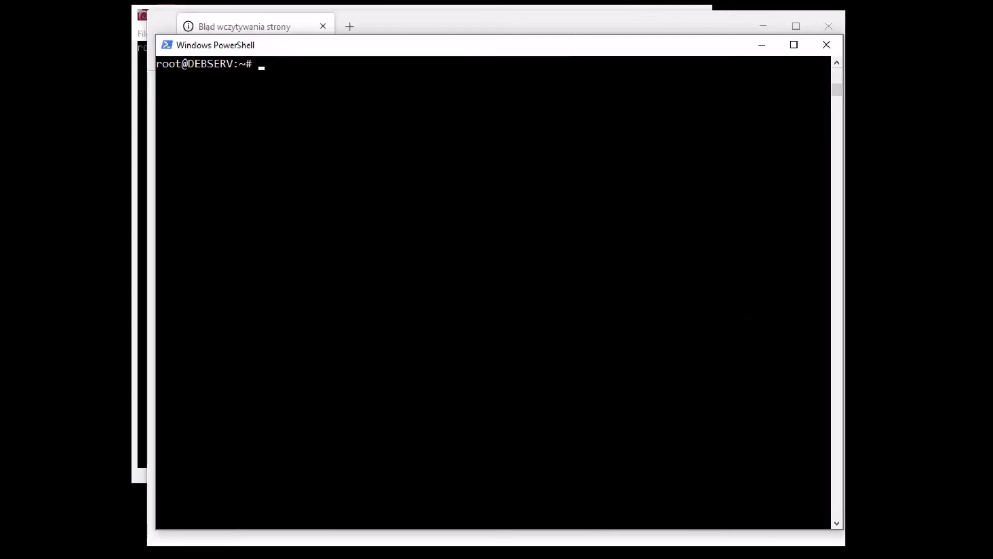
key(alt+Tab)
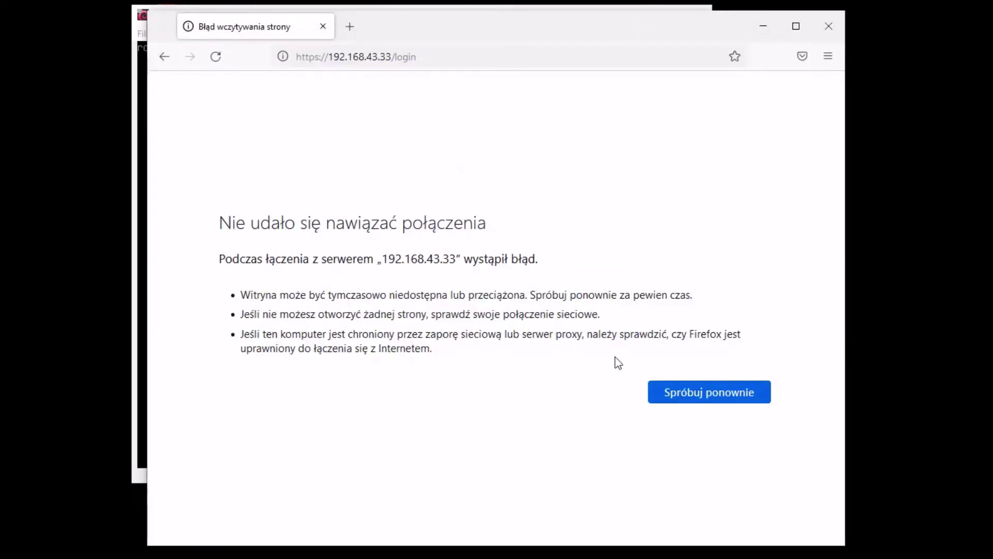
Reload the login page and sign in with the corrected username and account password
click(701, 398)
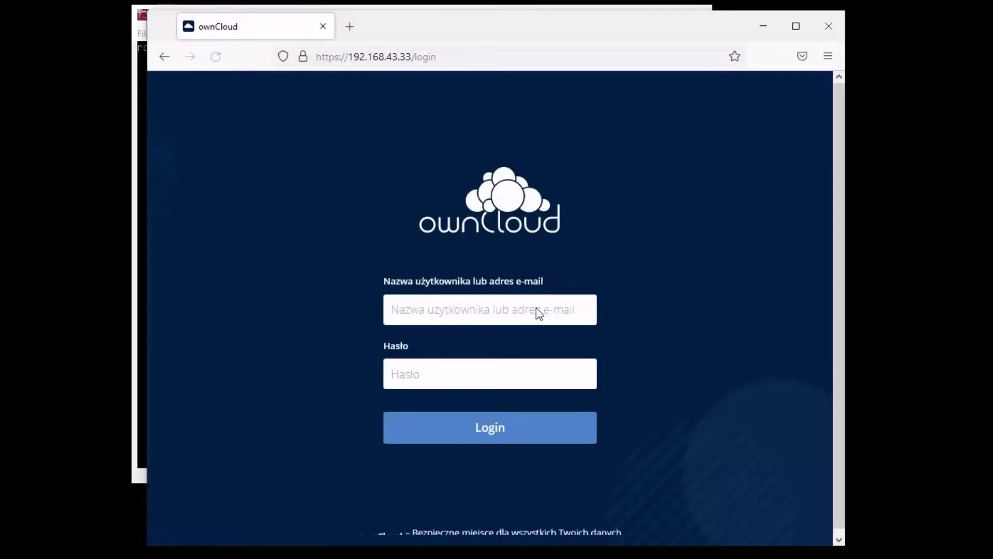
click(536, 309)
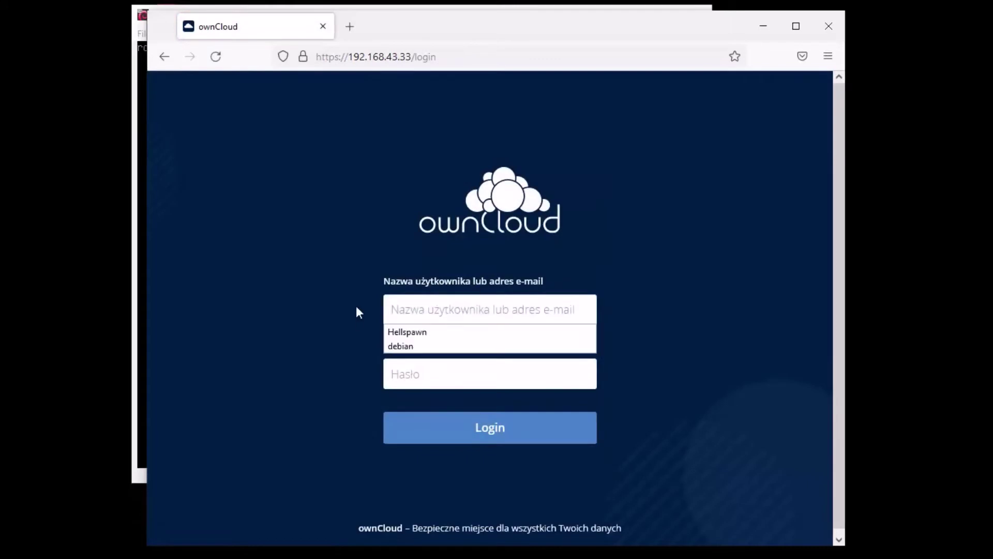
click(411, 331)
click(426, 366)
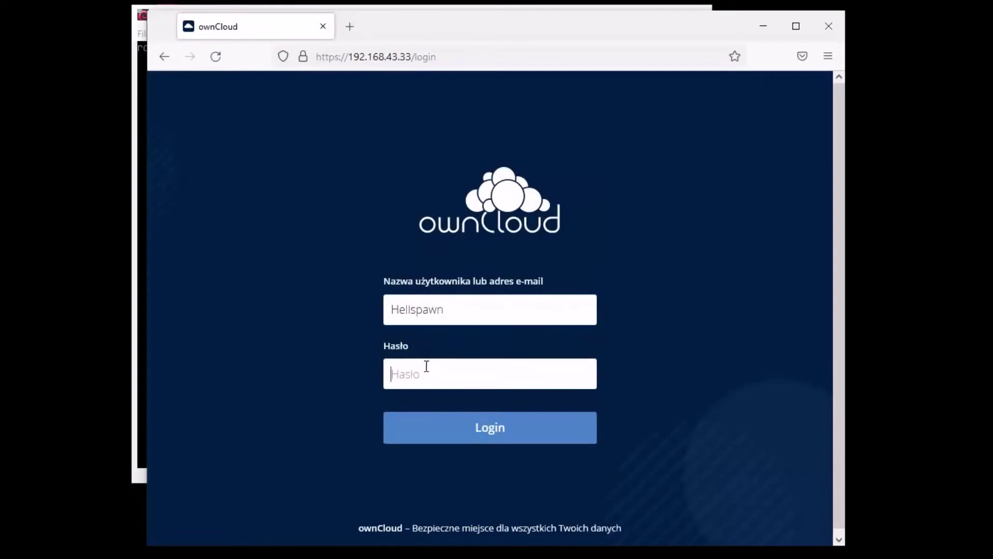
double_click(448, 301)
key(BackSpace)
key(Tab)
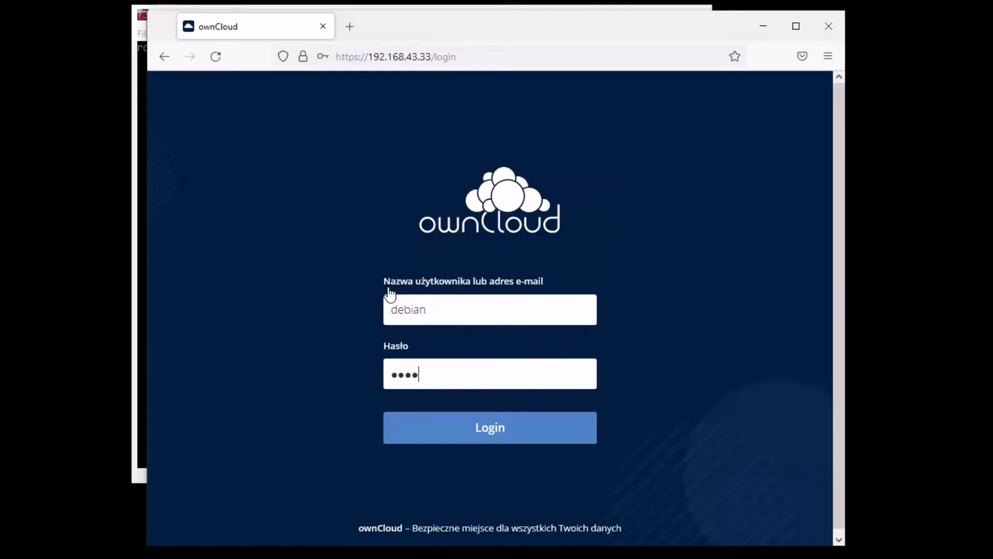
key(Return)
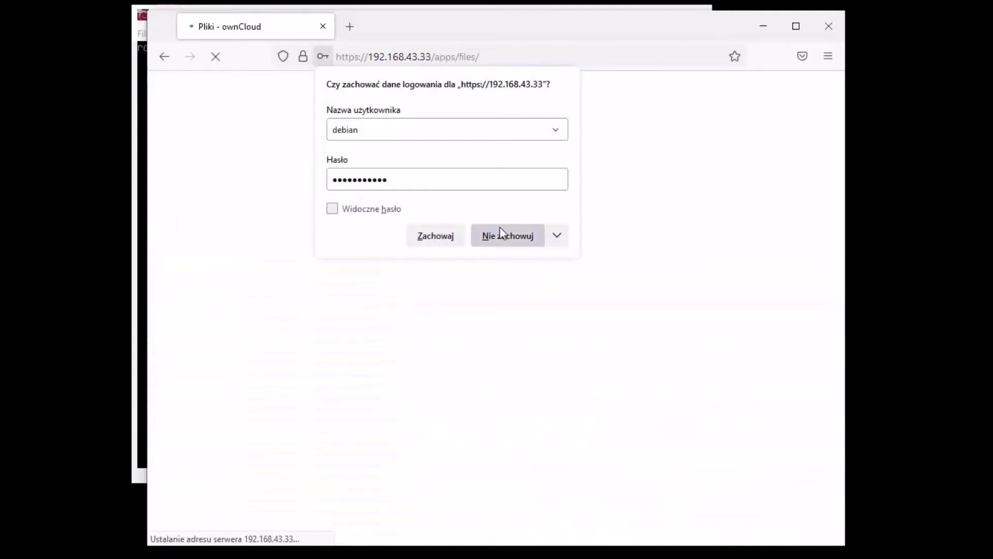
click(501, 230)
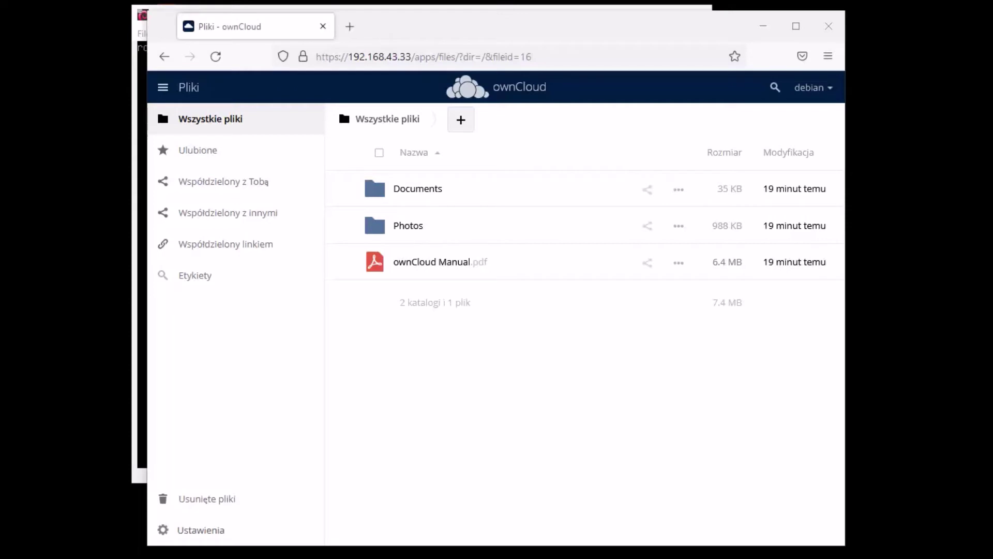
Drag test.jpg from the Explorer folder into the ownCloud file list
key(alt+Tab)
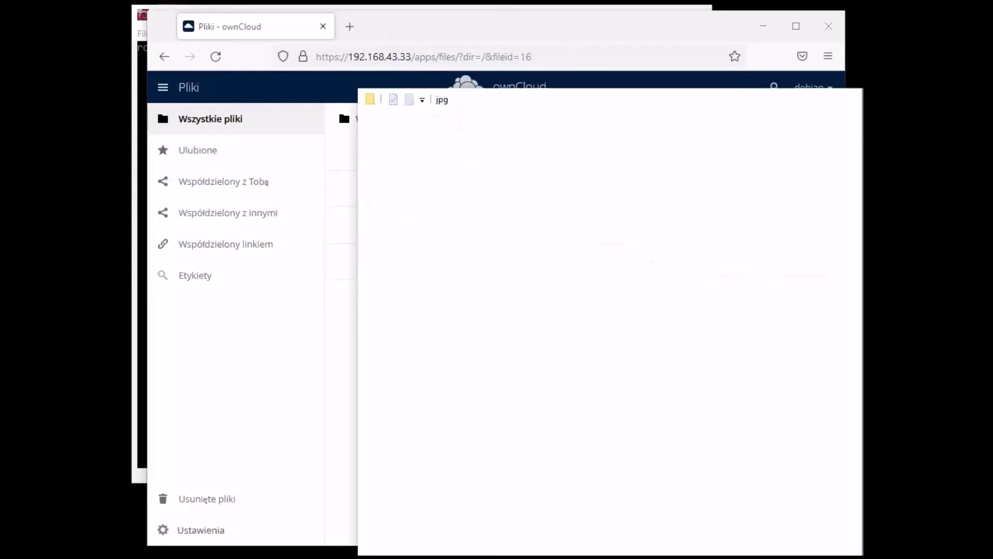
drag(674, 106, 574, 98)
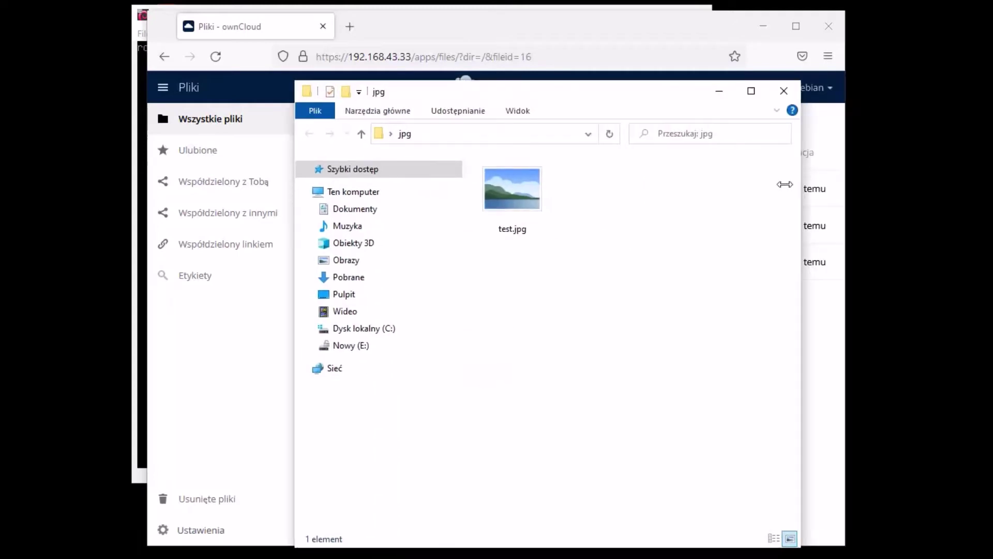
click(705, 89)
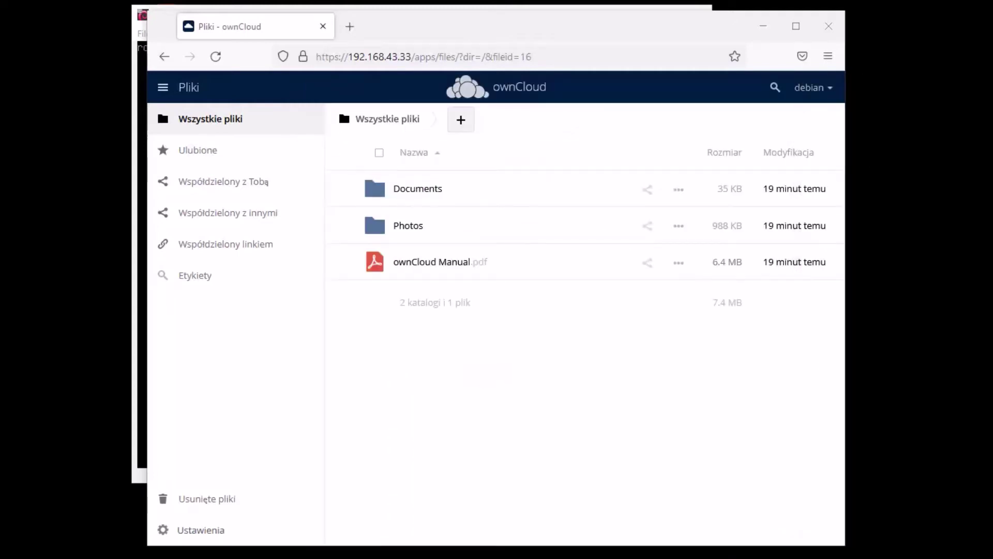
drag(489, 385, 505, 411)
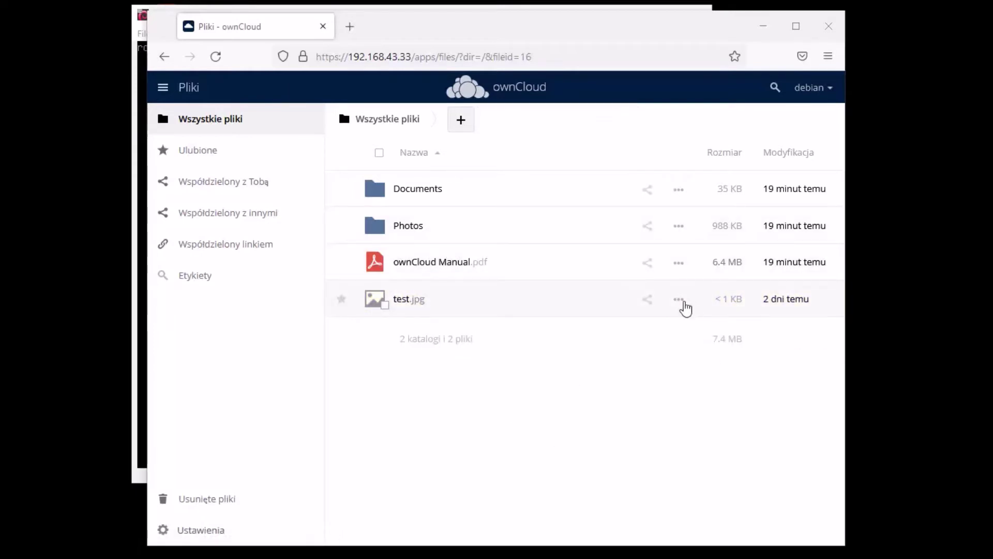
Delete test.jpg from All files, then open and close a new browser tab
click(681, 301)
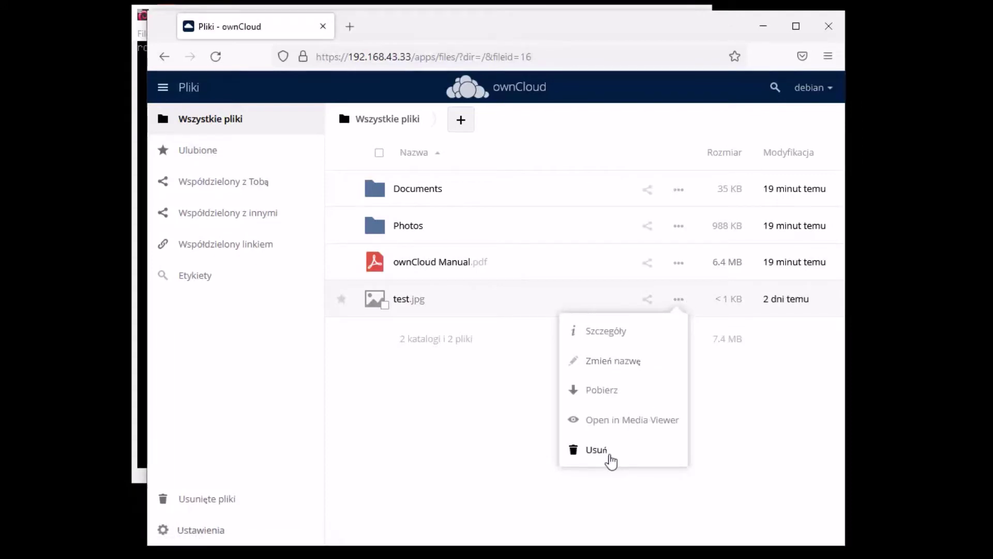
click(612, 455)
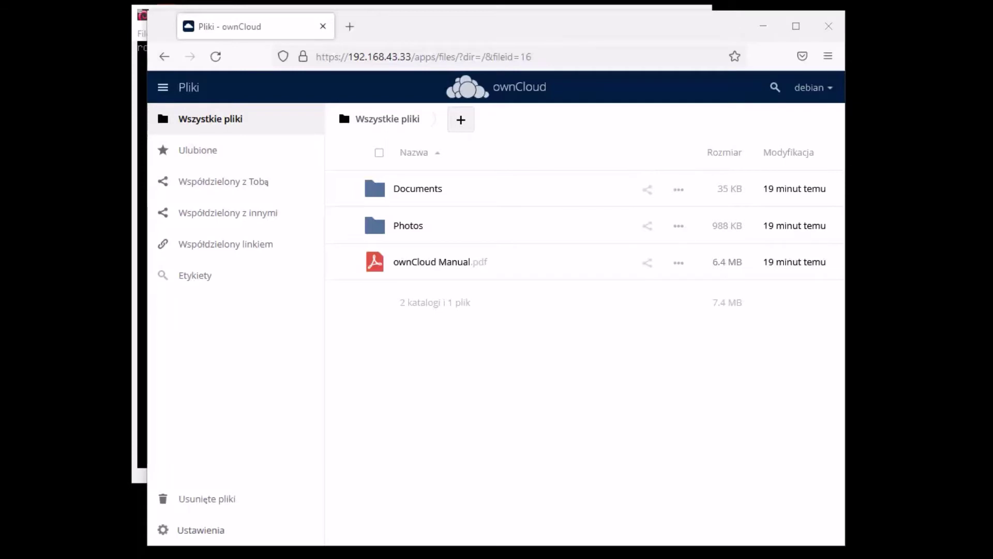
click(349, 26)
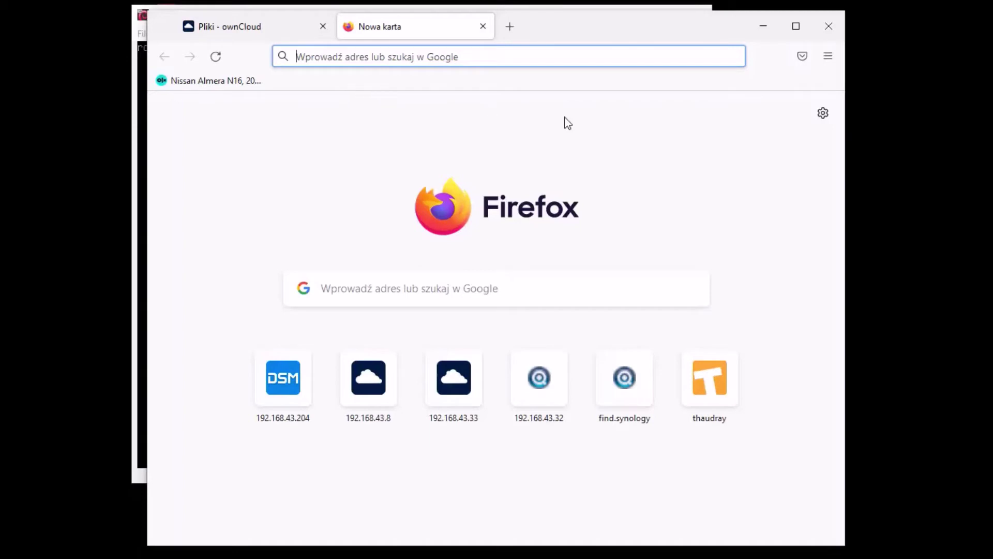
click(483, 27)
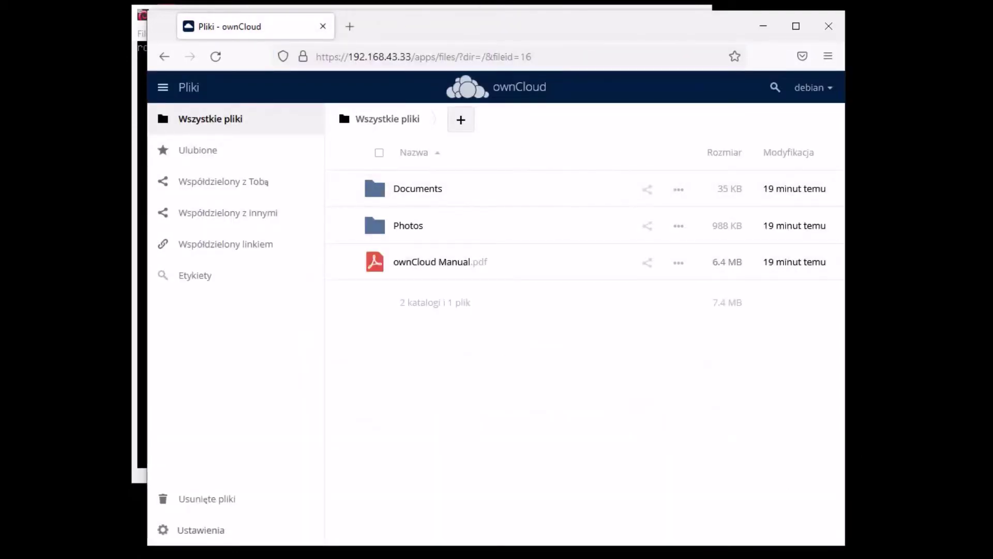
Open config.php in nano from the server terminal
key(alt+Tab)
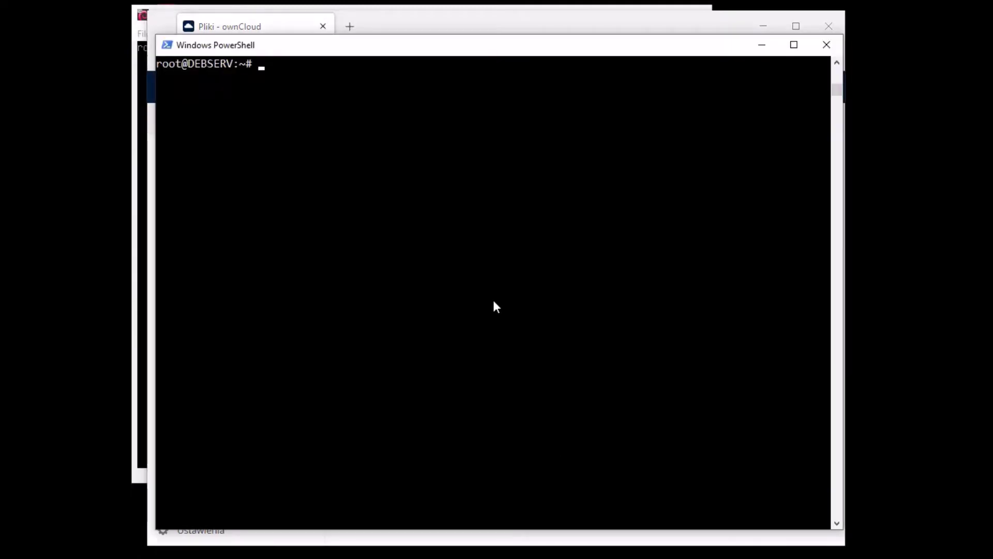
right_click(507, 306)
key(Return)
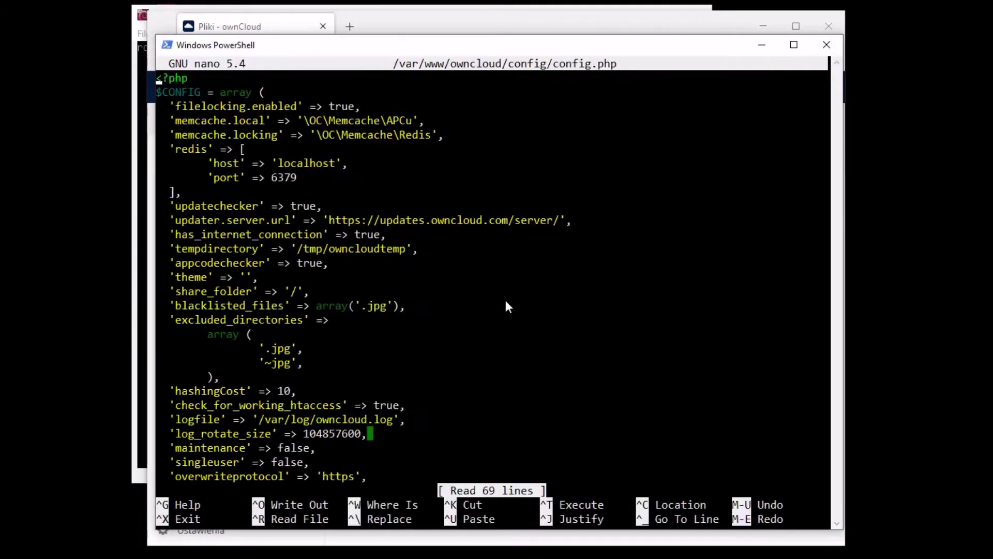
Change the blacklisted_files extension from '.jpg' to '.txt' and save config.php
key(Down)
key(Down)
key(Down)
key(Down)
key(Down)
key(Down)
key(Down)
key(Down)
key(Down)
key(Down)
key(Down)
key(Down)
key(Down)
key(Down)
key(Down)
key(Down)
key(Down)
key(Down)
key(Down)
key(Down)
key(Up)
key(Up)
key(Up)
key(Up)
key(Up)
key(Up)
key(Right)
key(Right)
key(Right)
key(Right)
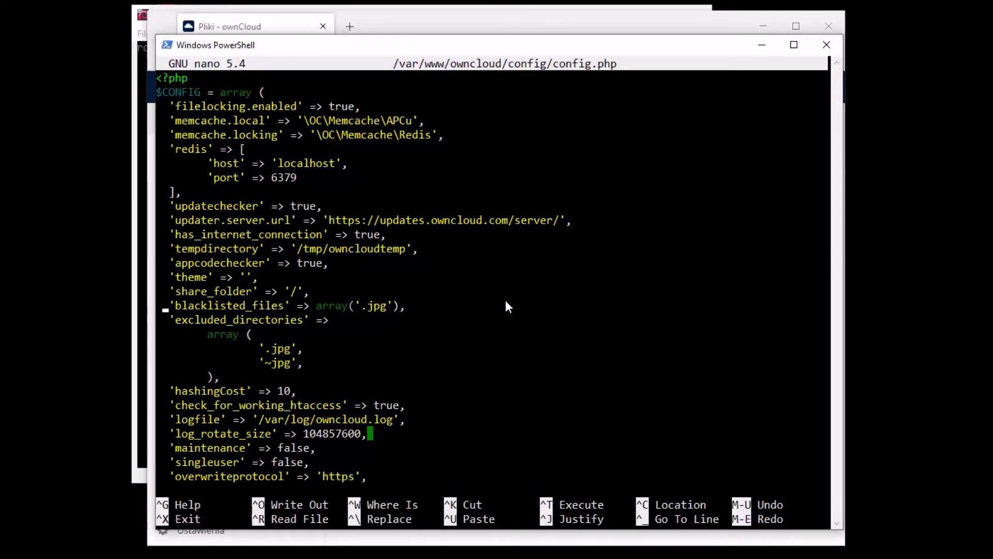
key(Right)
key(Right)
key(Right)
key(Right)
key(Right)
key(Right)
key(Right)
key(Right)
key(Right)
key(Right)
key(Right)
key(Right)
key(Right)
key(Right)
key(Right)
key(Right)
key(Right)
key(Right)
key(Right)
key(Right)
key(BackSpace)
key(BackSpace)
key(BackSpace)
text(tc)
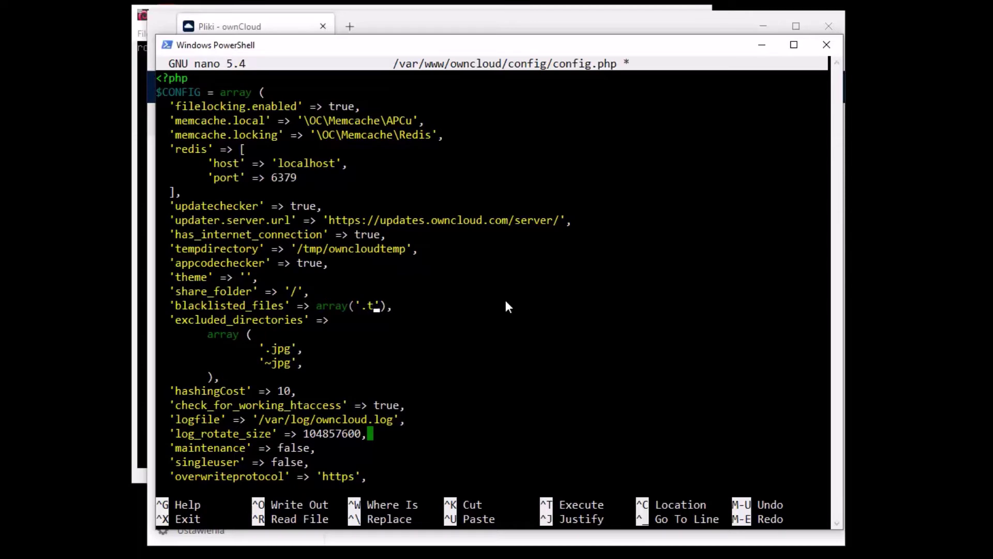
key(BackSpace)
text(xt)
key(ctrl+x)
key(y)
key(Return)
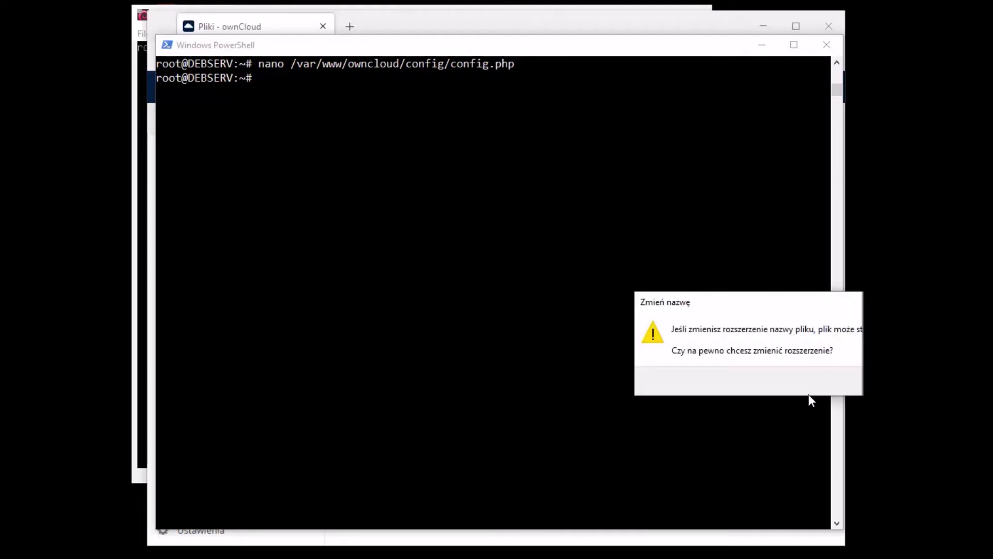
Dismiss the extension-change warning and rerun the occ maintenance:update:htaccess command from history
click(811, 399)
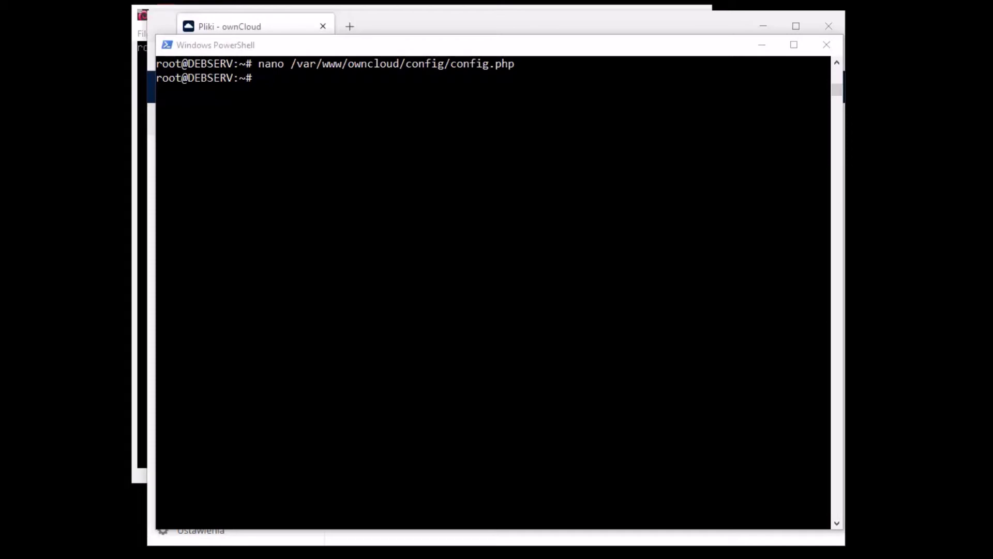
click(490, 257)
key(Up)
key(Up)
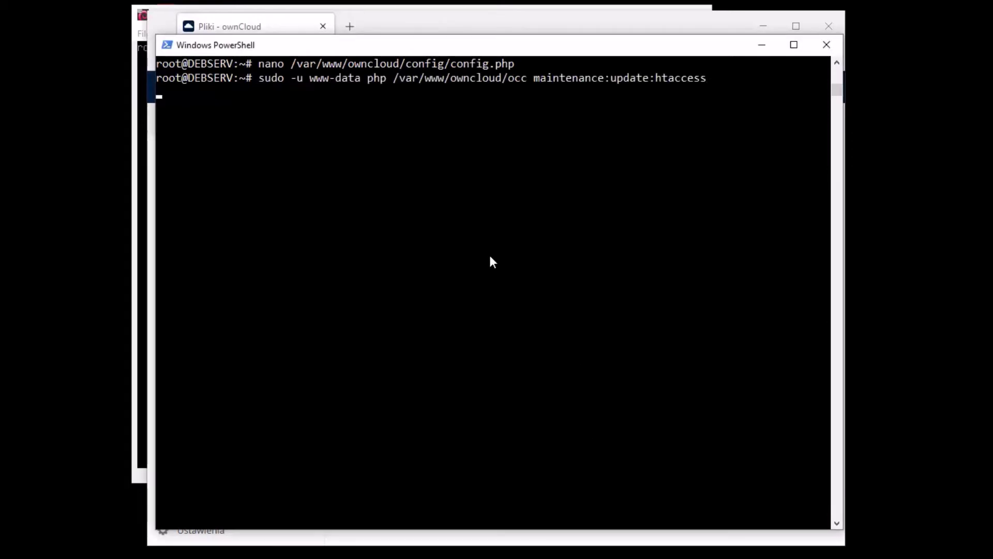
key(Up)
key(Up)
key(Up)
key(Down)
key(Up)
key(Down)
key(Down)
key(Down)
key(Up)
key(Up)
Restart apache2 with systemctl, correcting the mistyped 'apach2' service name, then return to the browser
key(BackSpace)
key(BackSpace)
key(BackSpace)
key(BackSpace)
key(BackSpace)
key(BackSpace)
key(BackSpace)
key(BackSpace)
key(BackSpace)
key(BackSpace)
key(BackSpace)
key(BackSpace)
key(BackSpace)
key(BackSpace)
key(BackSpace)
key(BackSpace)
key(BackSpace)
key(BackSpace)
key(BackSpace)
key(BackSpace)
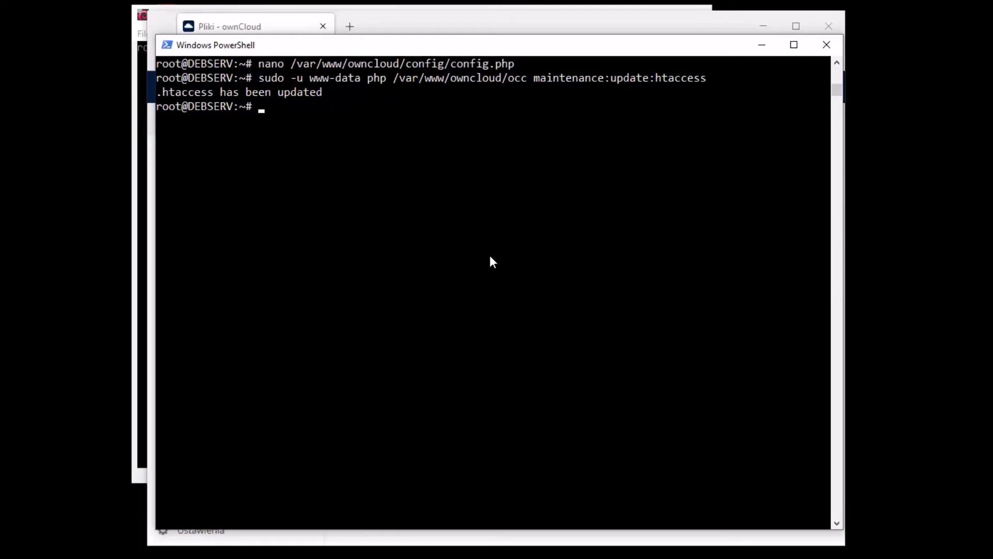
text(systemc)
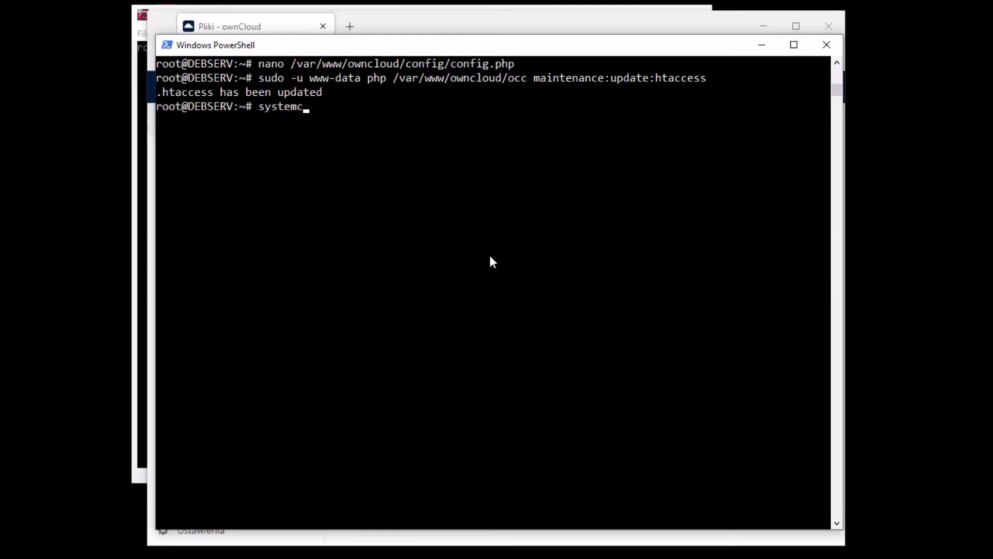
text(tl restart apach2)
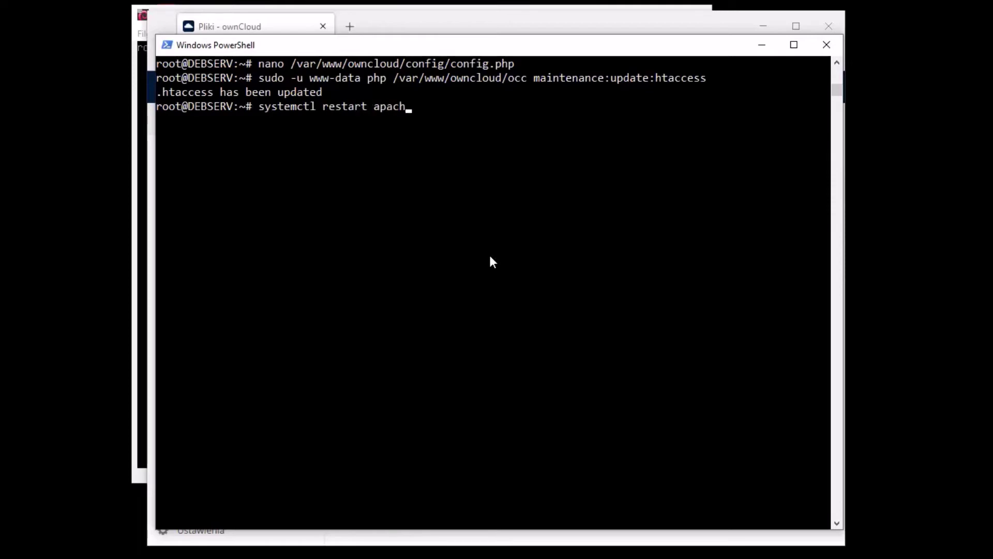
key(Return)
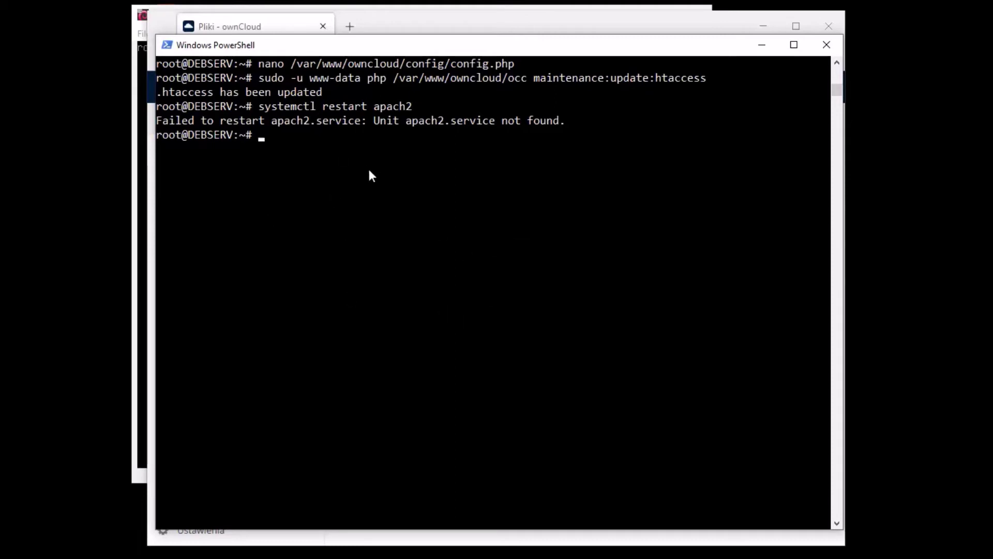
key(Up)
key(Left)
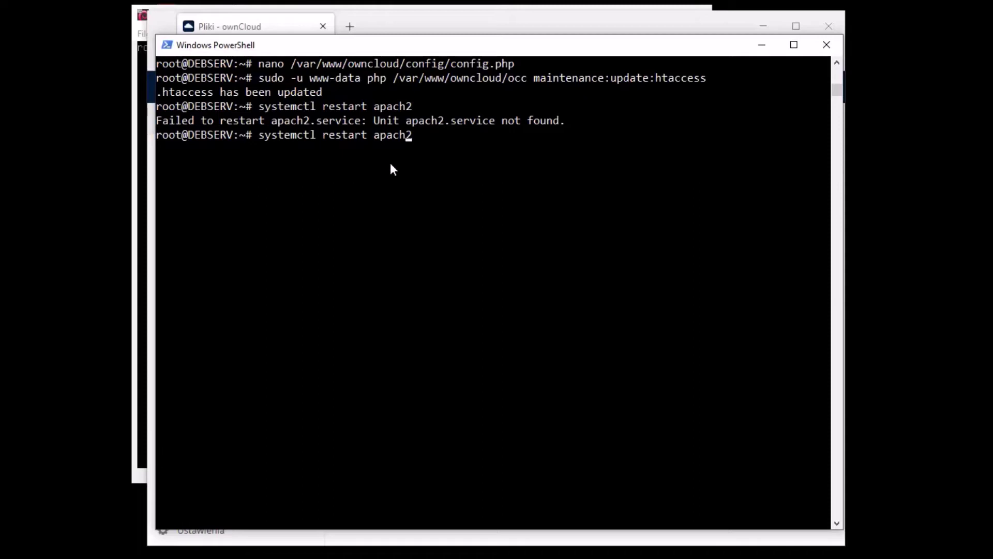
text(e)
key(Return)
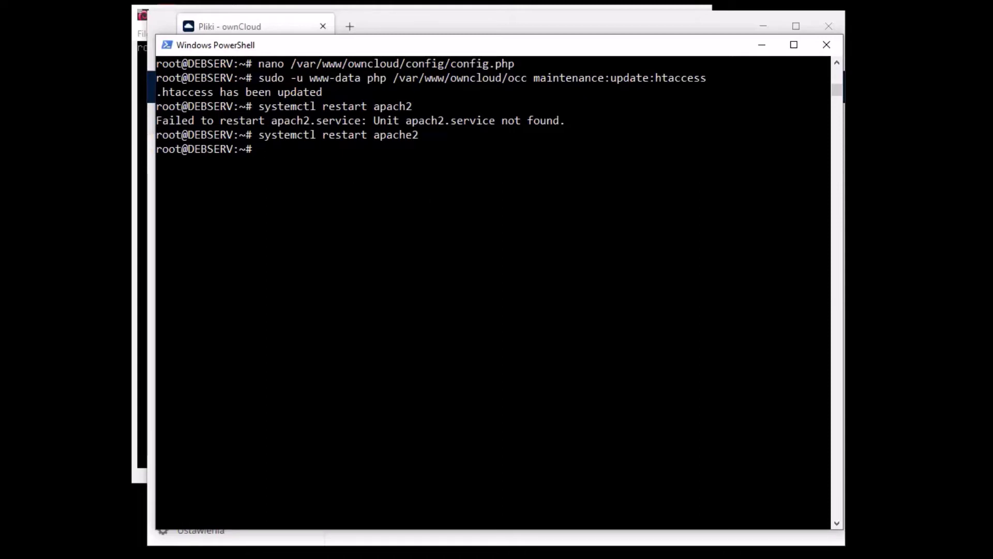
key(alt+Tab)
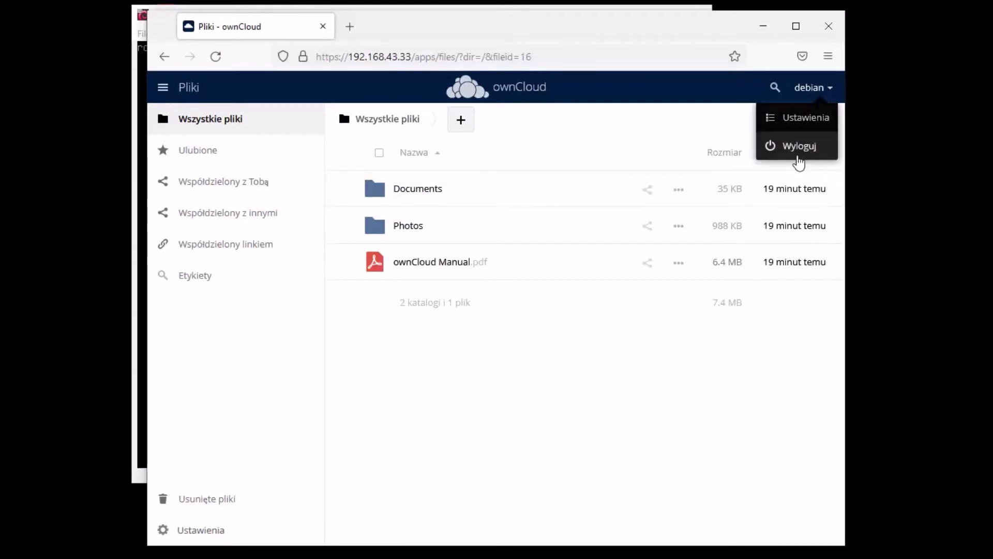
Log out of ownCloud and log back in with the saved username and its password
click(800, 149)
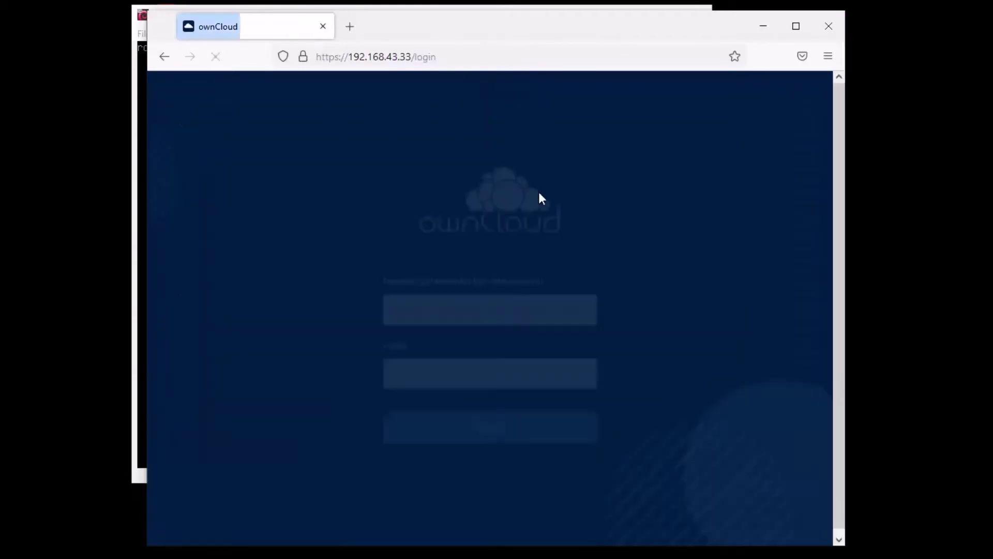
click(486, 316)
click(440, 346)
click(474, 377)
text(••••••••)
key(Return)
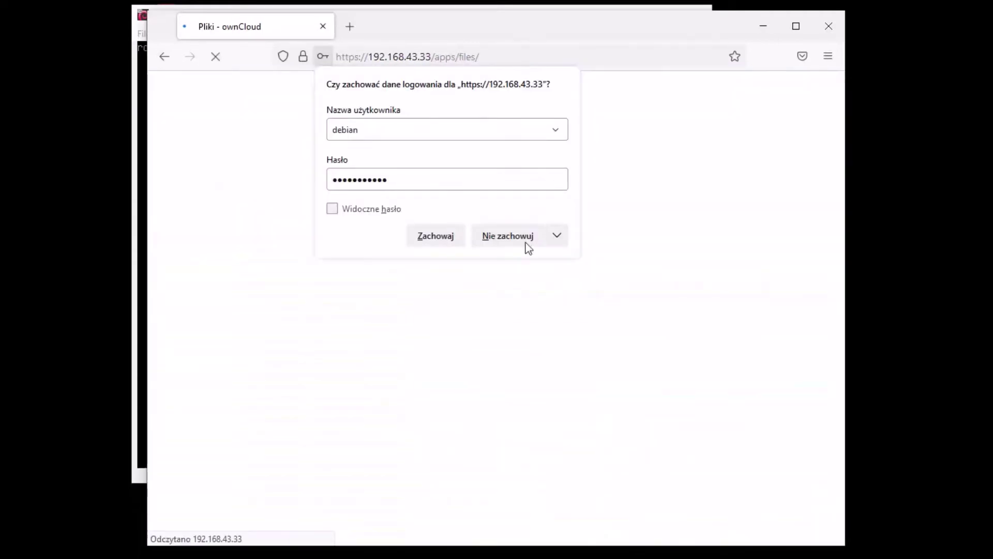
click(522, 239)
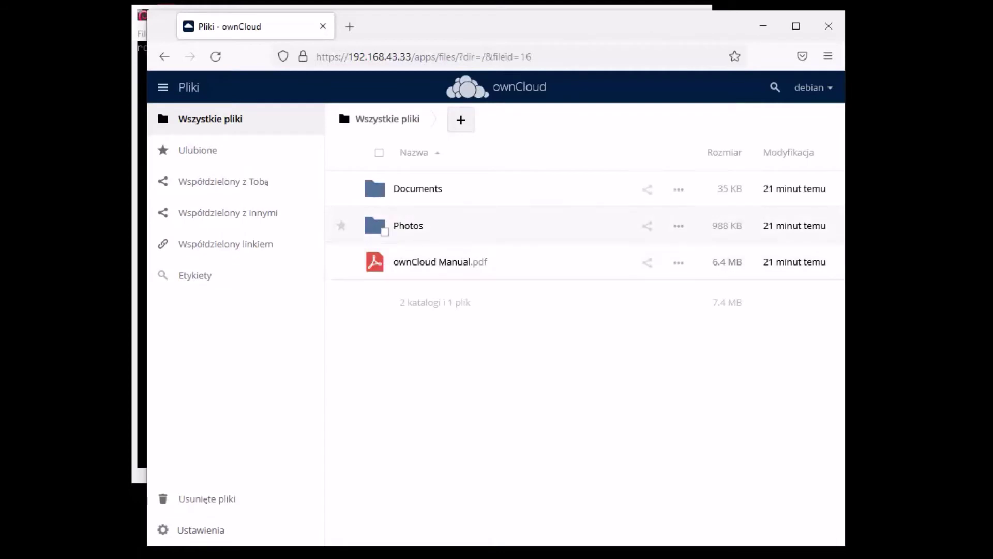
Upload test.txt into All files by dragging, then delete it again
drag(701, 251, 520, 359)
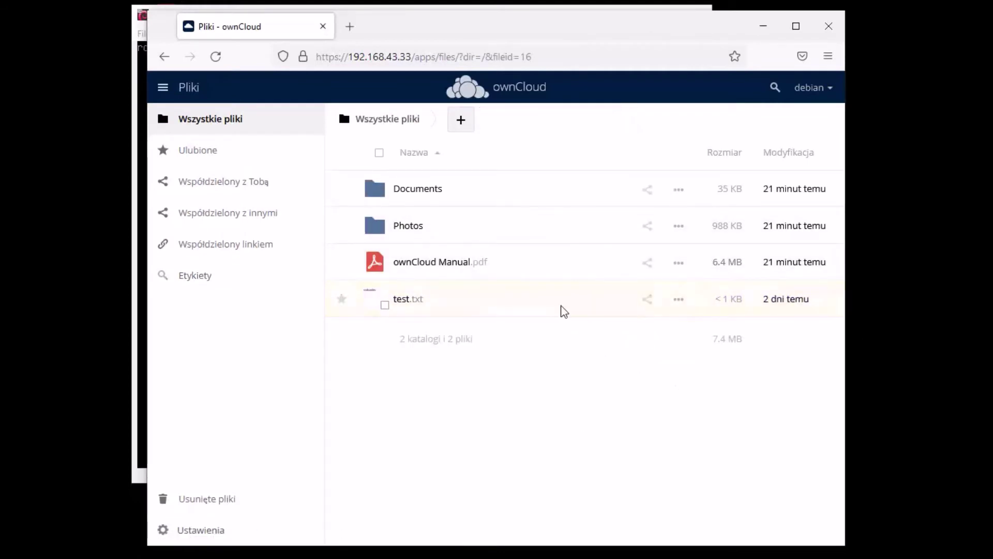
click(686, 305)
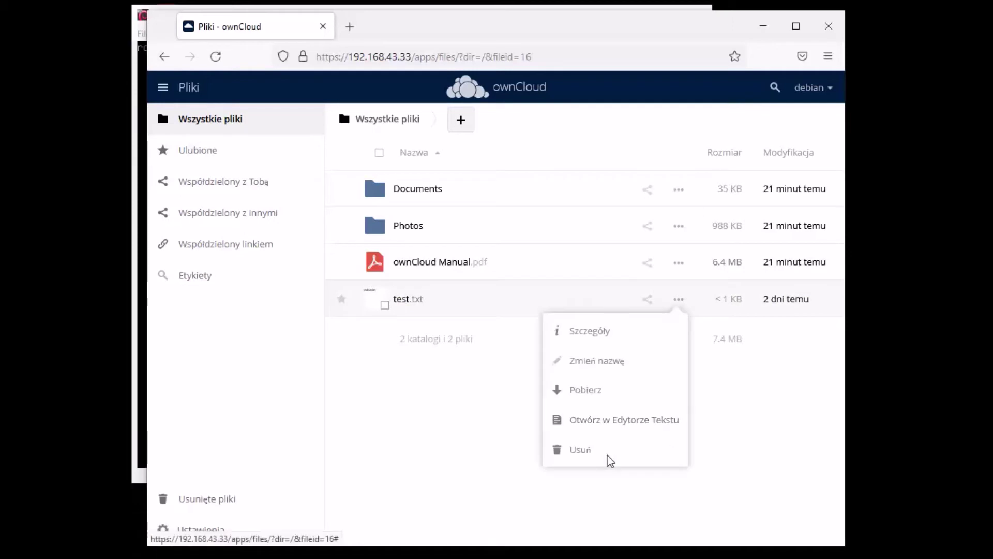
click(585, 453)
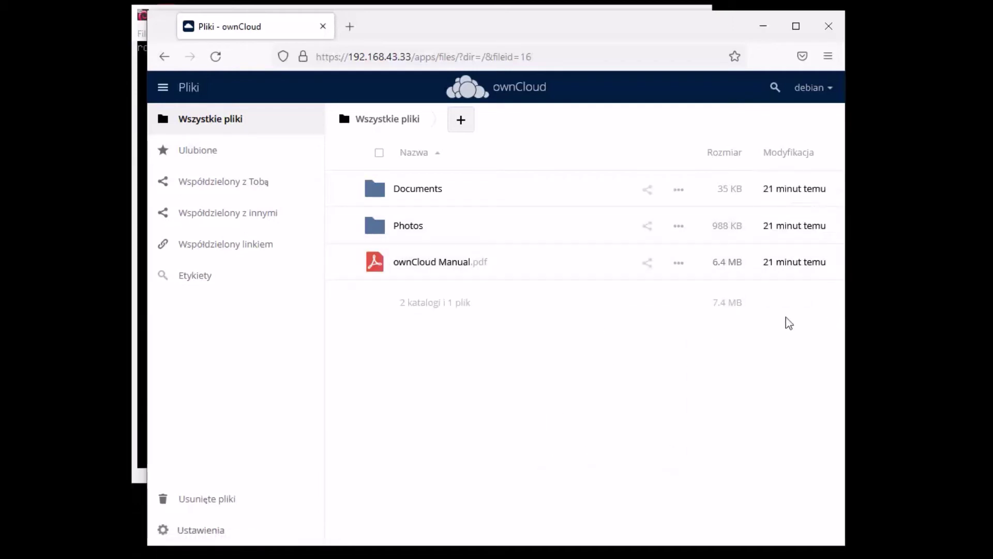
click(814, 92)
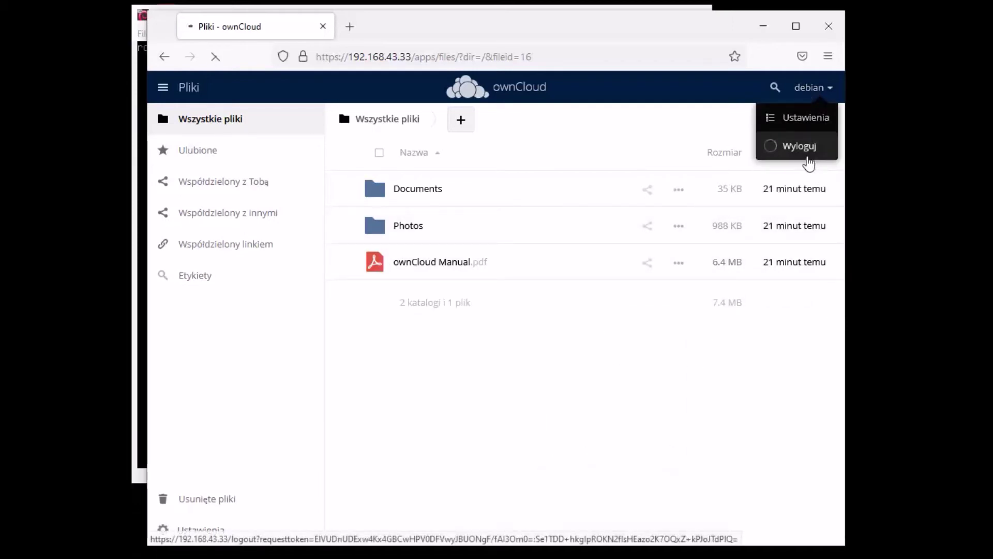
Sign out of ownCloud and choose the other saved username on the login page
click(806, 153)
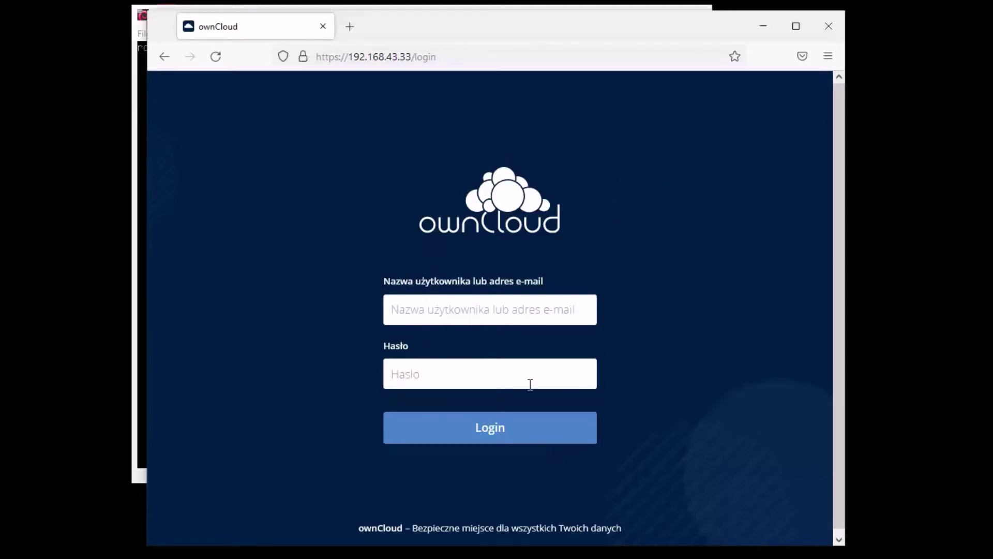
click(403, 309)
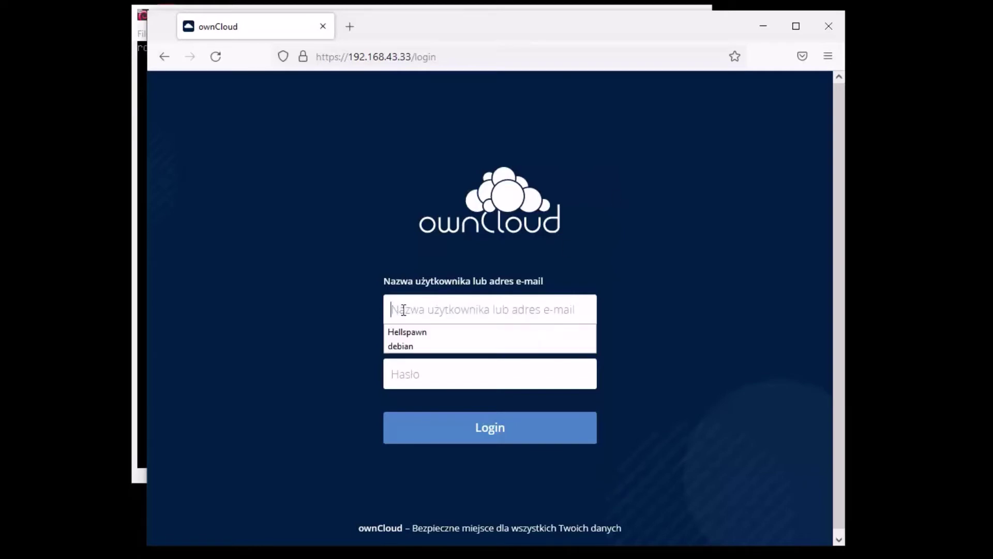
click(407, 333)
Enter the account password, submit the login, and decline saving it in the browser
click(418, 365)
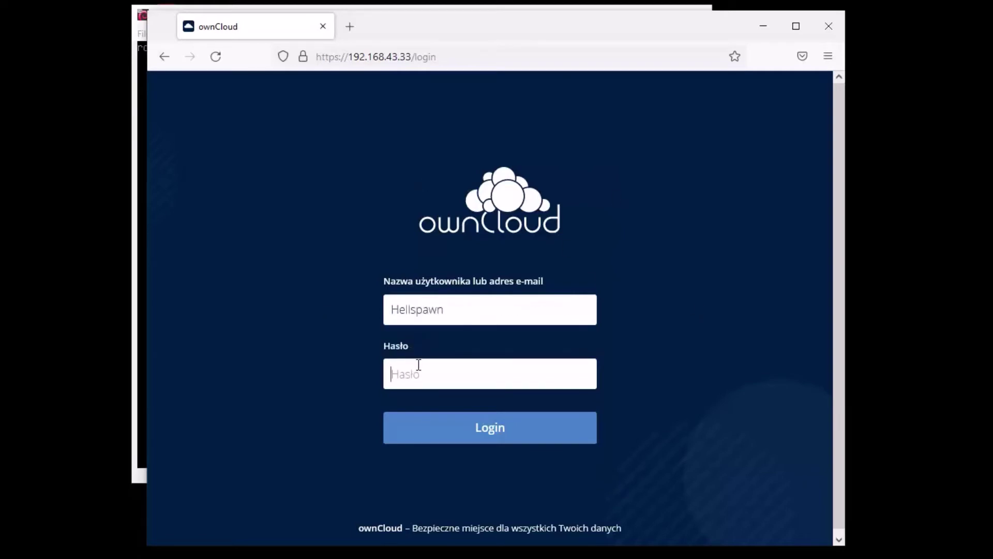
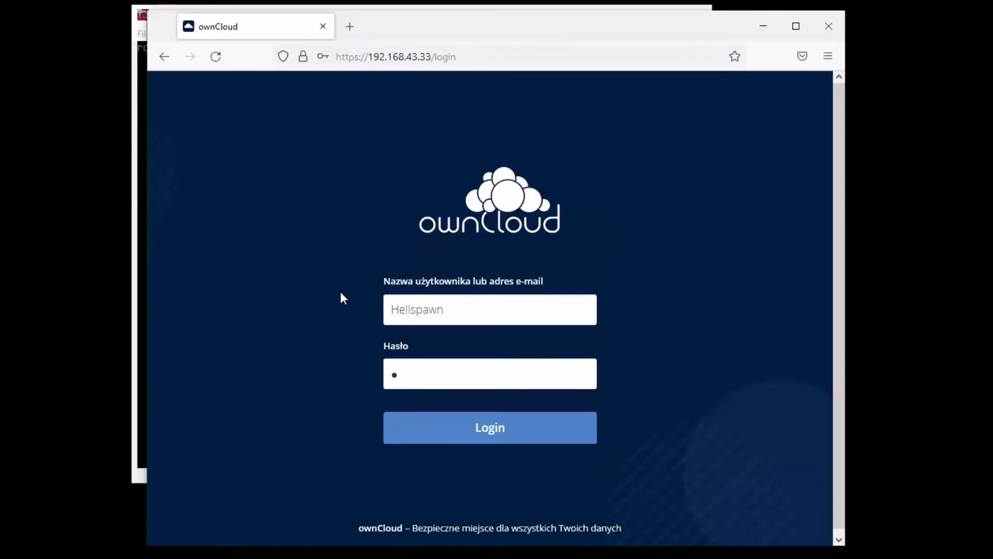
key(BackSpace)
key(BackSpace)
key(BackSpace)
key(BackSpace)
key(BackSpace)
key(Return)
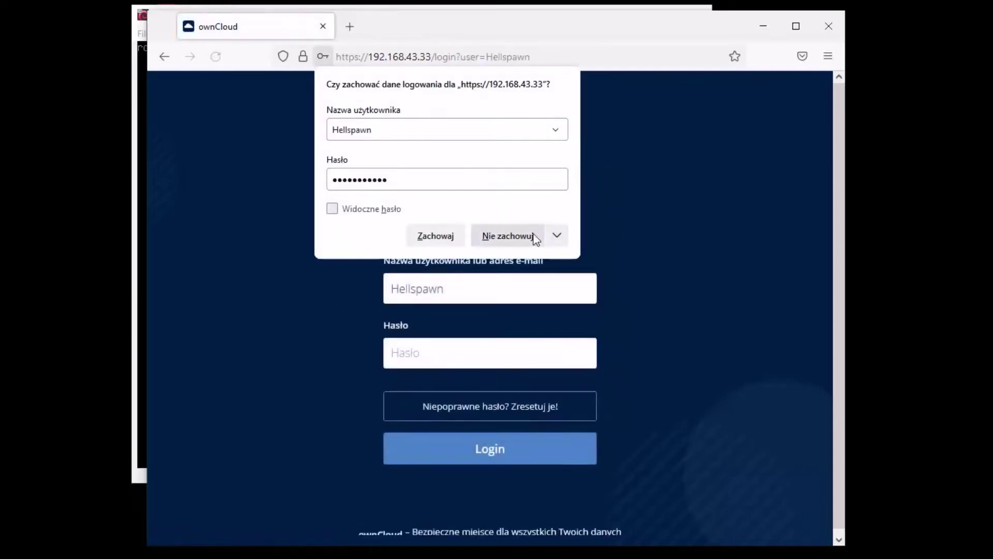
click(683, 241)
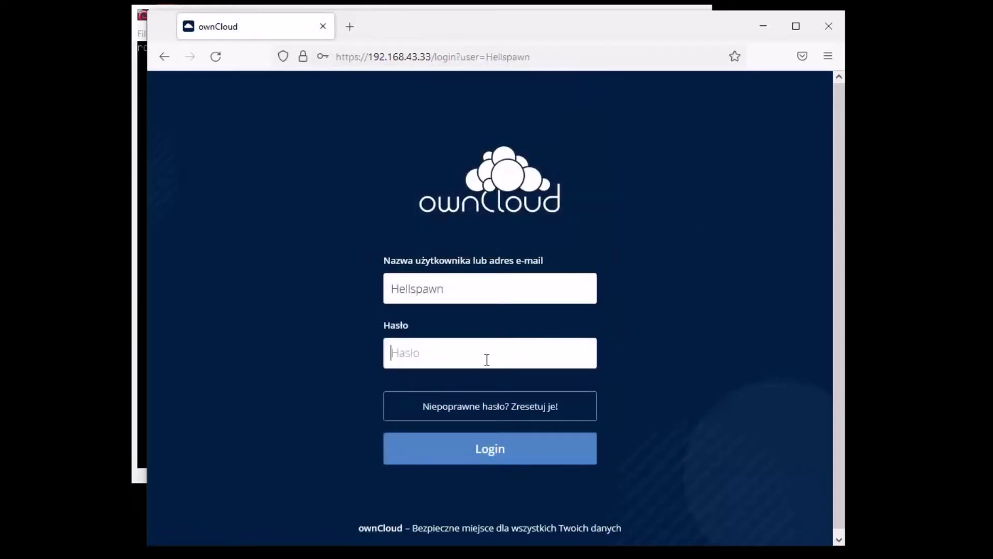
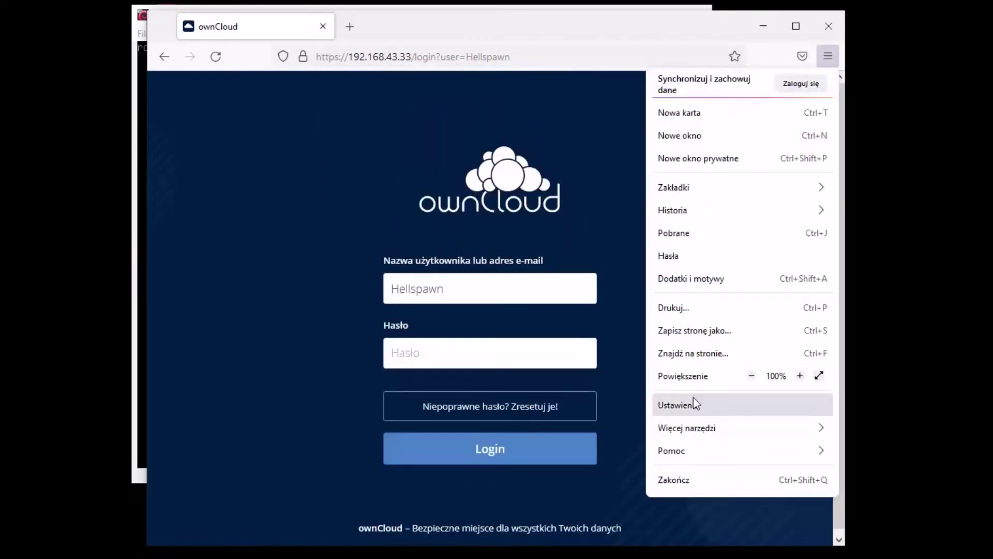
Clear all cookies and cached site data from Firefox's Privacy & Security settings
click(692, 402)
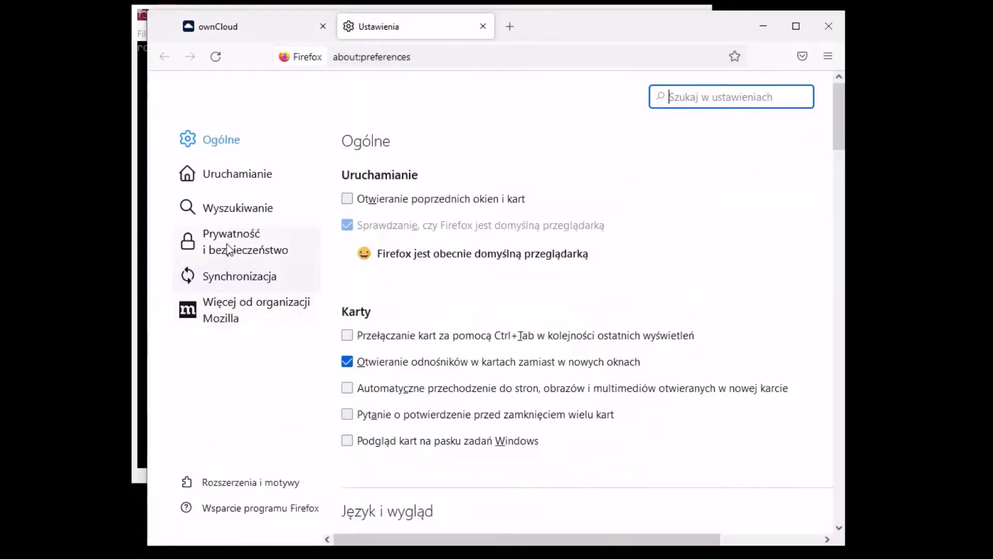
click(232, 242)
scroll(383, 538, right, 3)
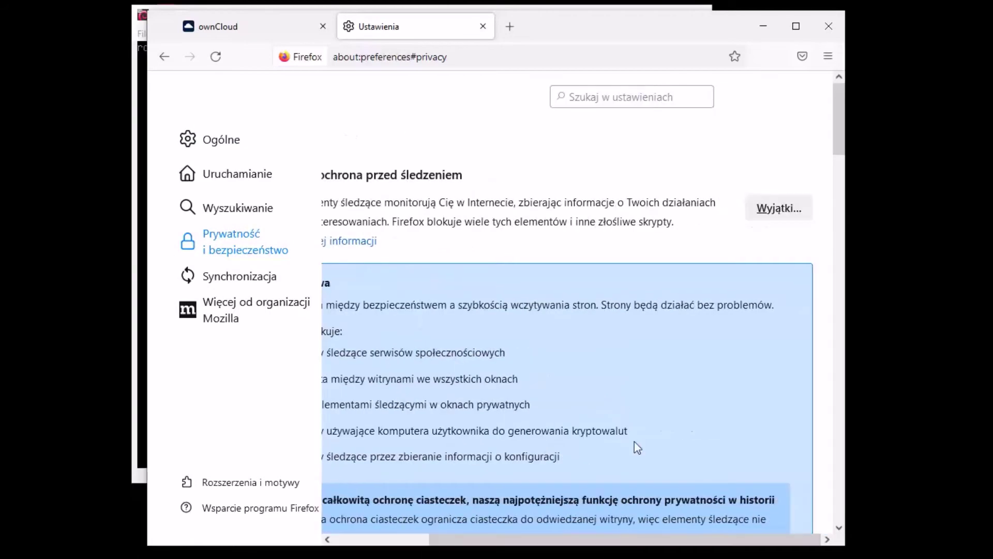
scroll(707, 220, down, 15)
scroll(707, 220, up, 4)
click(761, 347)
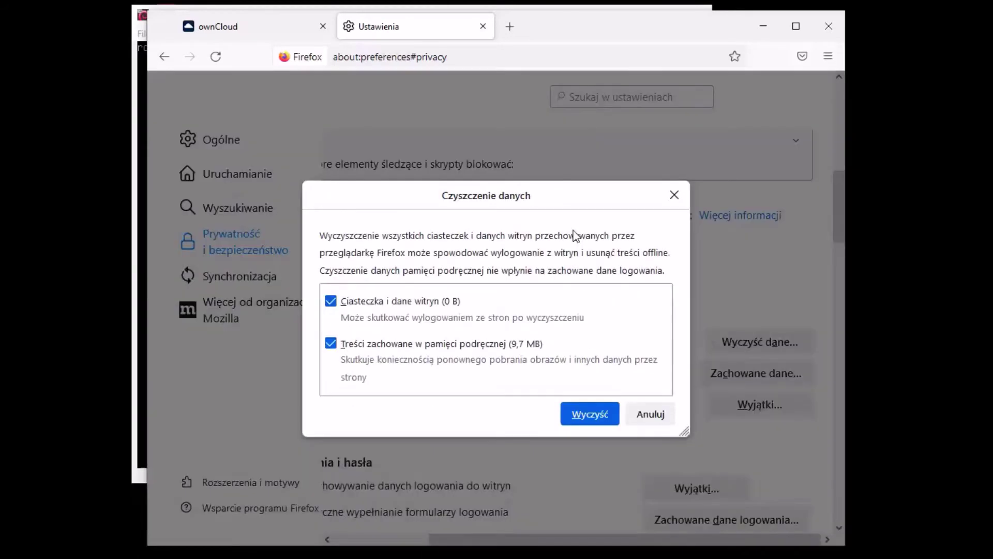
click(578, 414)
click(607, 305)
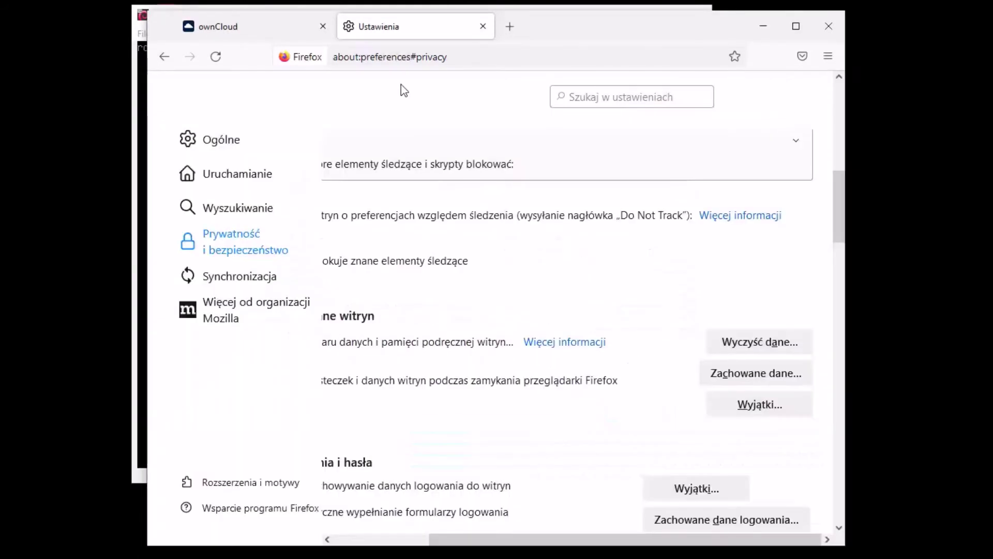
Close the old tabs and reload the ownCloud login page at 192.168.43.33 in a new tab
click(483, 27)
click(350, 28)
click(321, 26)
click(458, 389)
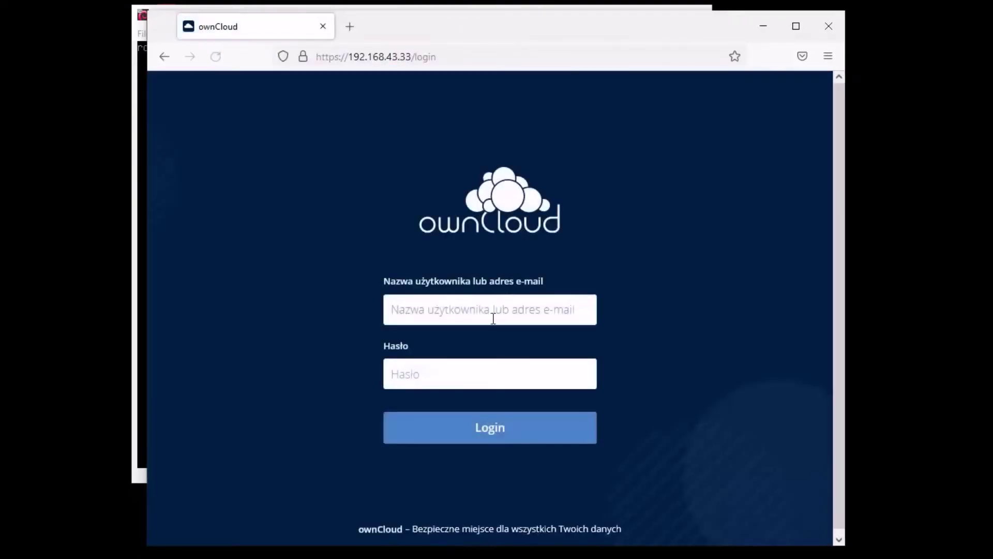
Log in with the saved username and password, refuse saving the login, then switch to Chrome
click(502, 311)
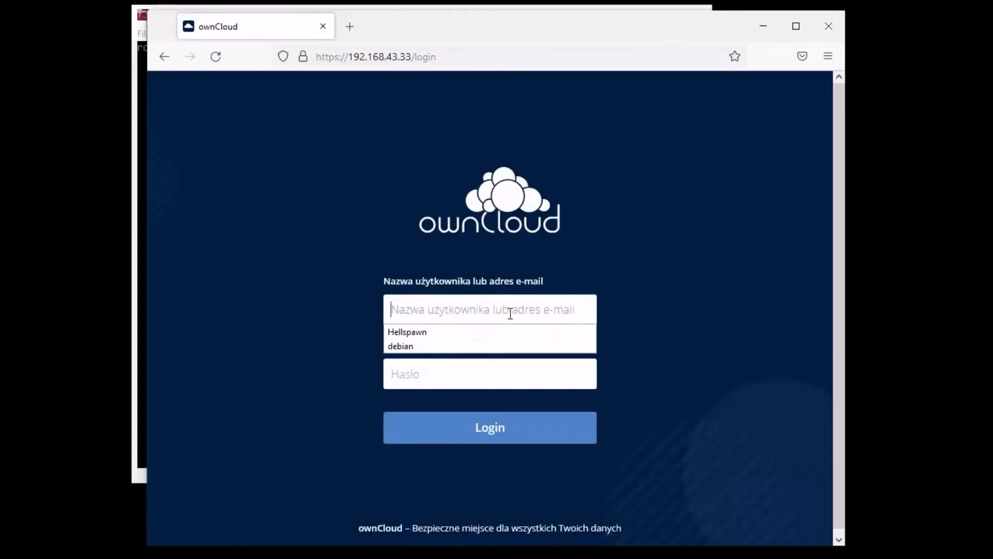
click(433, 336)
click(481, 382)
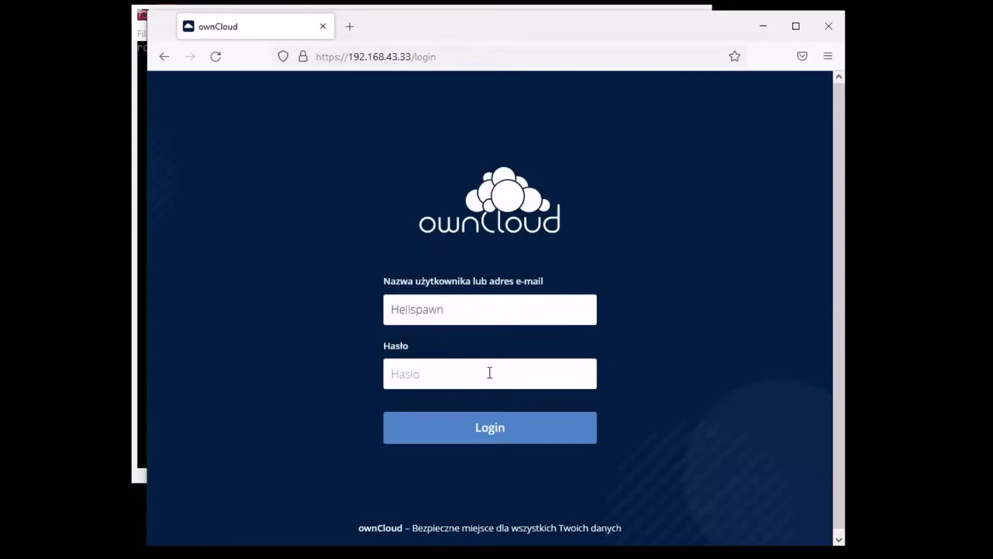
text(*)
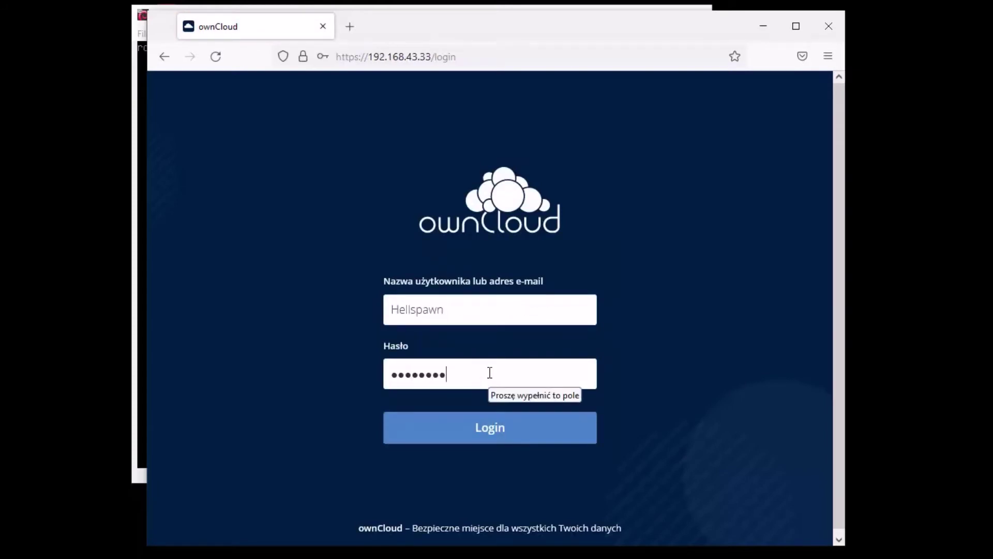
text(*)
key(BackSpace)
key(BackSpace)
text(***********)
key(Return)
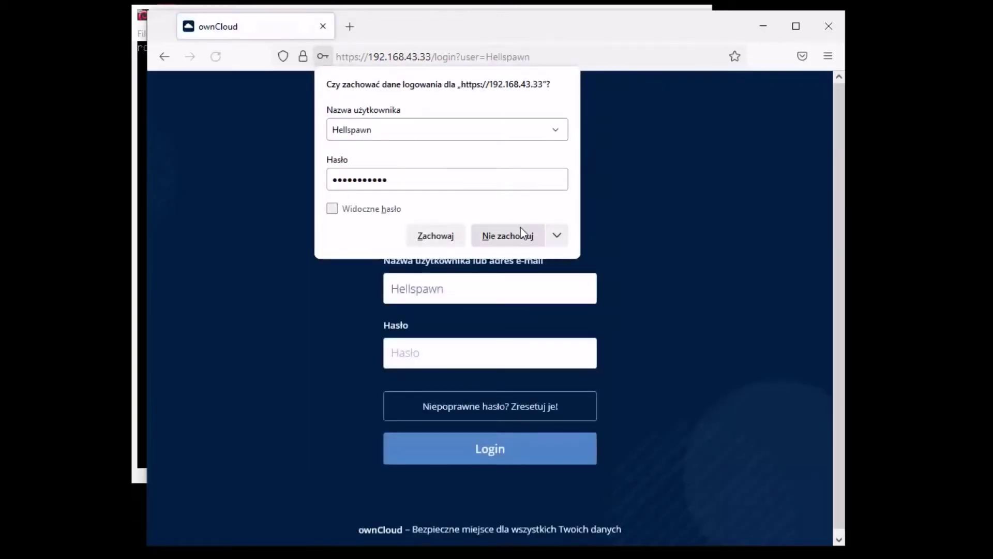
click(523, 234)
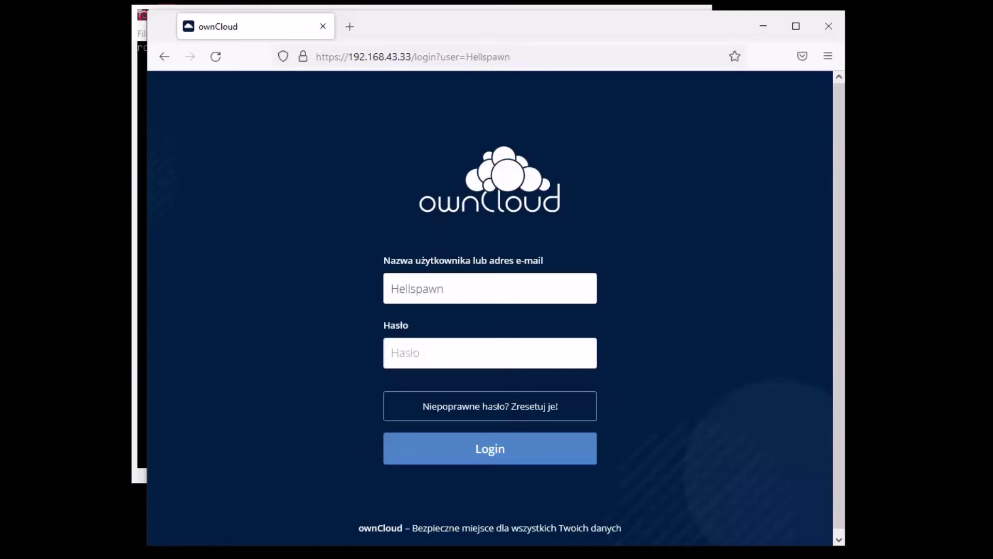
key(alt+Tab)
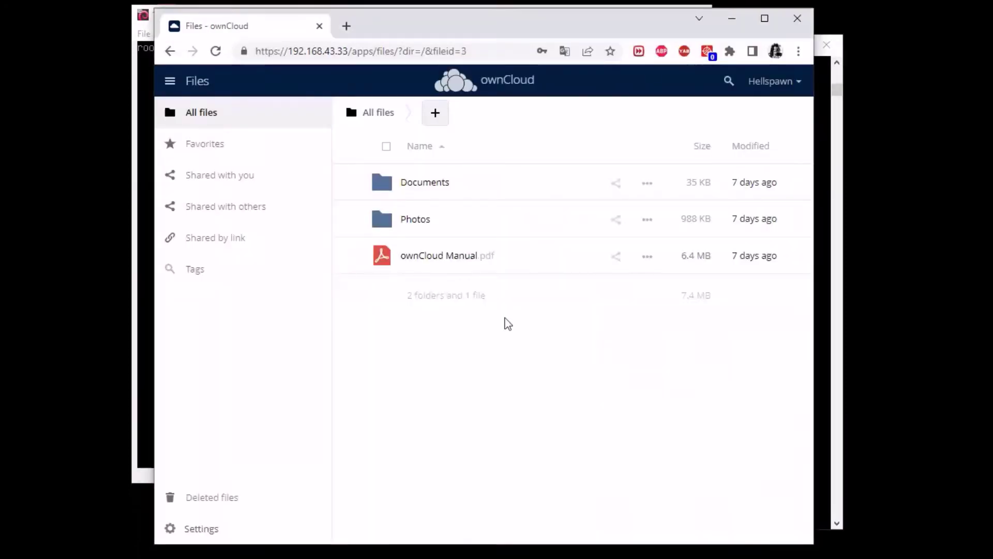
Go to the Market app through ownCloud's app menu
click(795, 86)
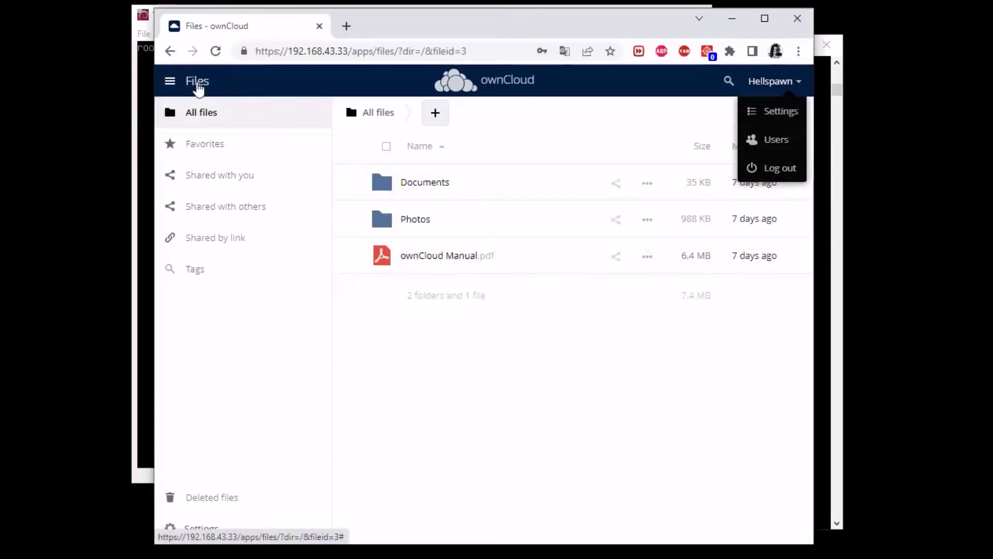
click(196, 82)
click(312, 132)
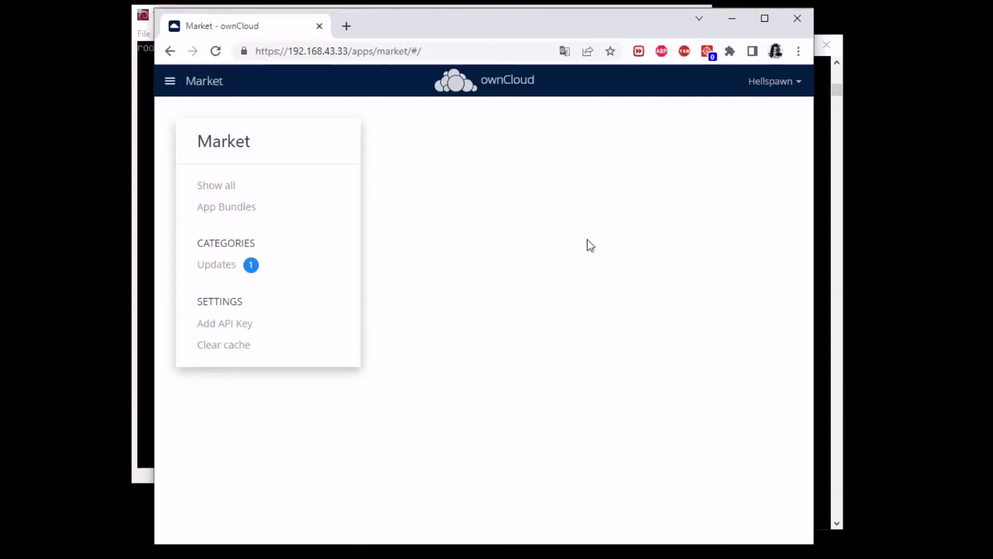
Change appcodechecker from true to false in config.php with nano and save it
key(alt+Tab)
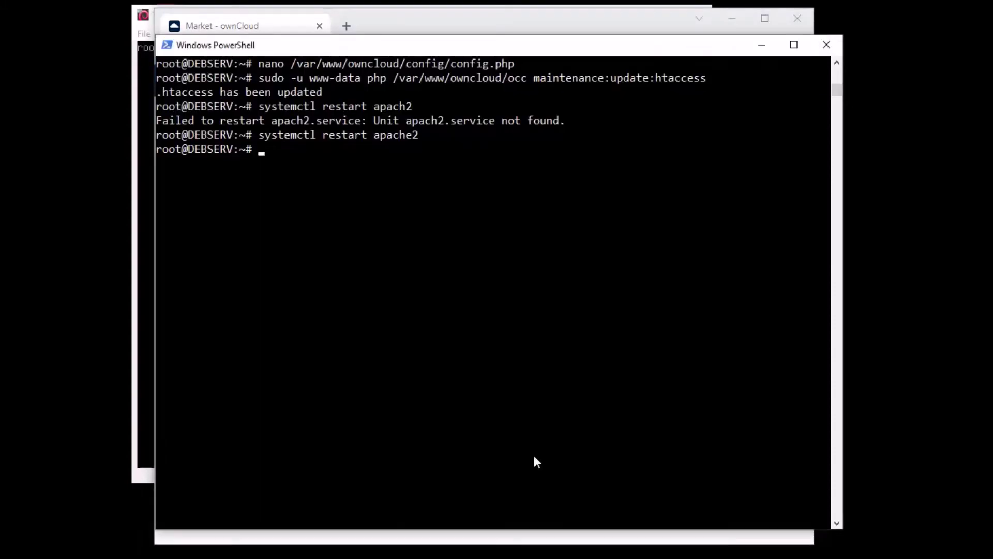
key(Up)
key(Up)
key(Up)
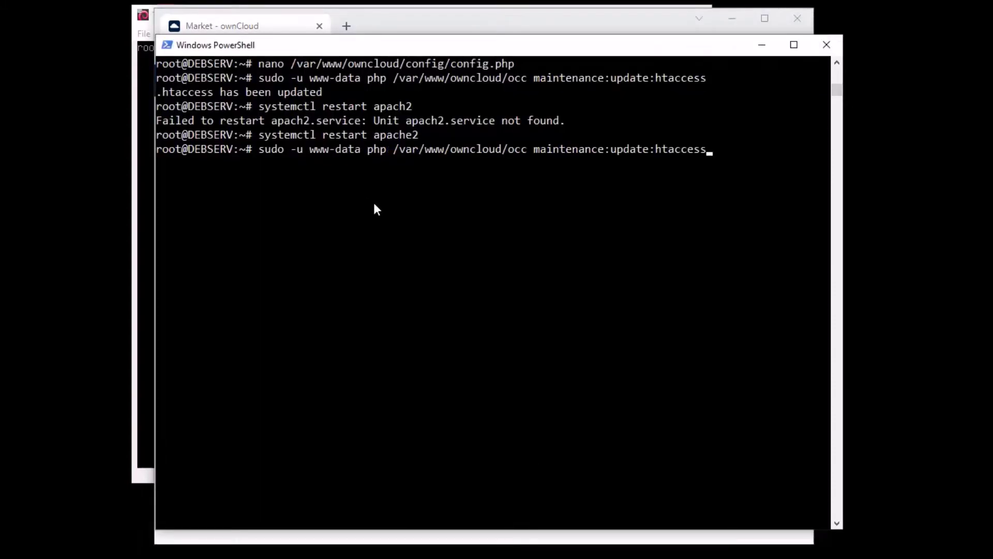
key(Up)
key(Return)
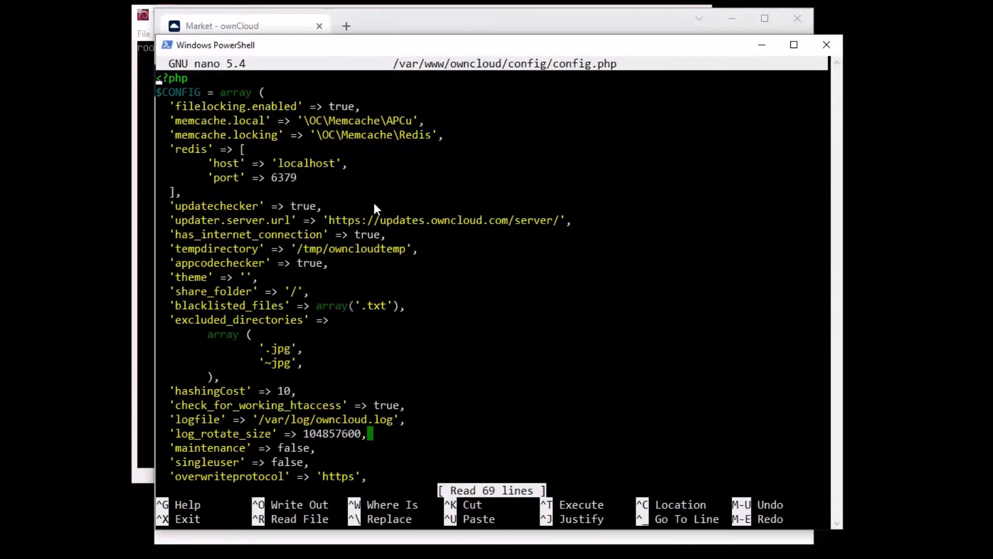
key(Down)
key(Down)
key(Down)
key(Down)
key(Down)
key(Up)
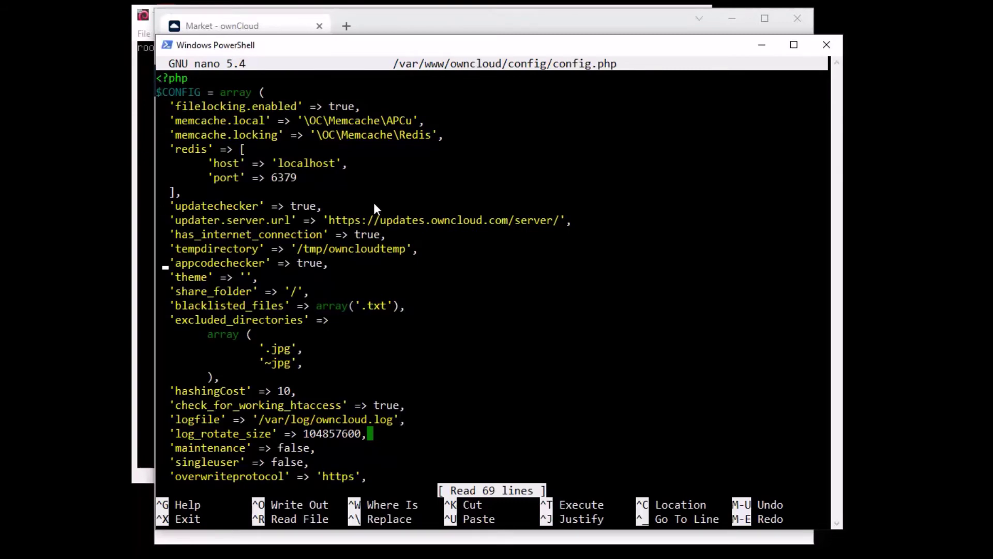
key(Right)
key(Right)
key(Right)
key(Right)
key(Right)
key(Right)
key(Right)
key(Right)
key(Right)
key(Right)
key(Right)
key(Right)
key(Right)
key(Right)
key(Right)
key(Right)
key(Right)
key(Right)
key(Right)
key(Right)
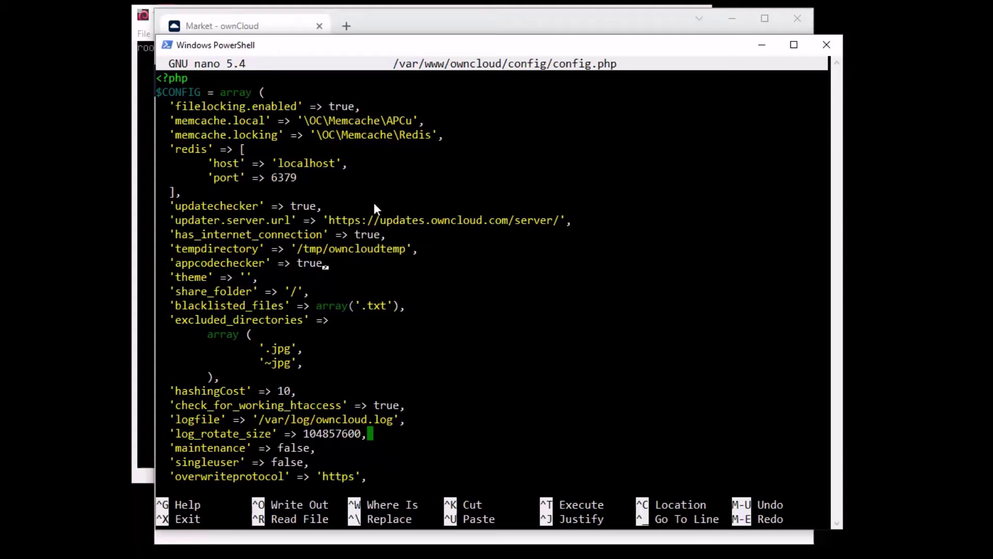
key(BackSpace)
key(BackSpace)
key(BackSpace)
key(BackSpace)
text(false)
key(ctrl+x)
key(y)
key(Return)
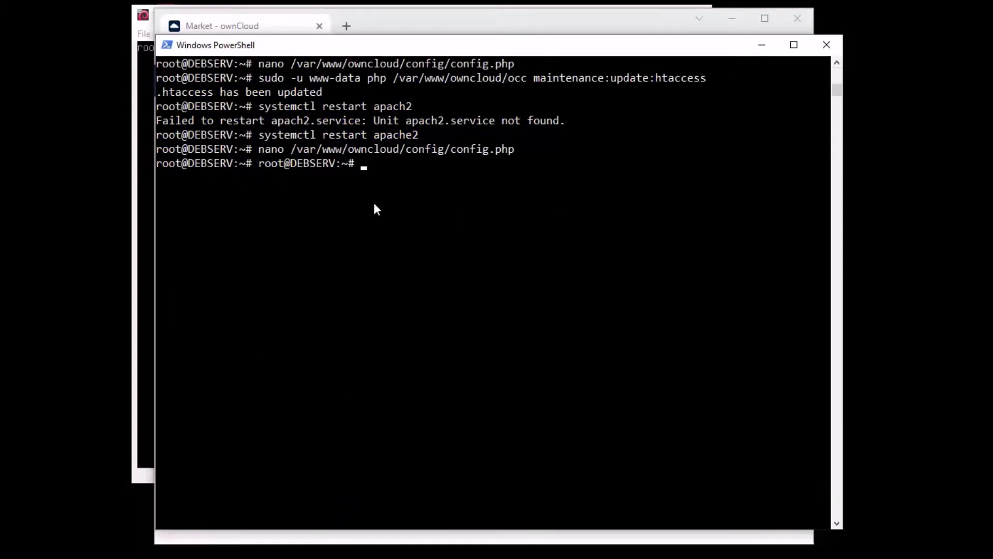
Rerun occ maintenance:update:htaccess and restart apache2, then return to the browser
key(Up)
key(Up)
key(Up)
key(Up)
key(Return)
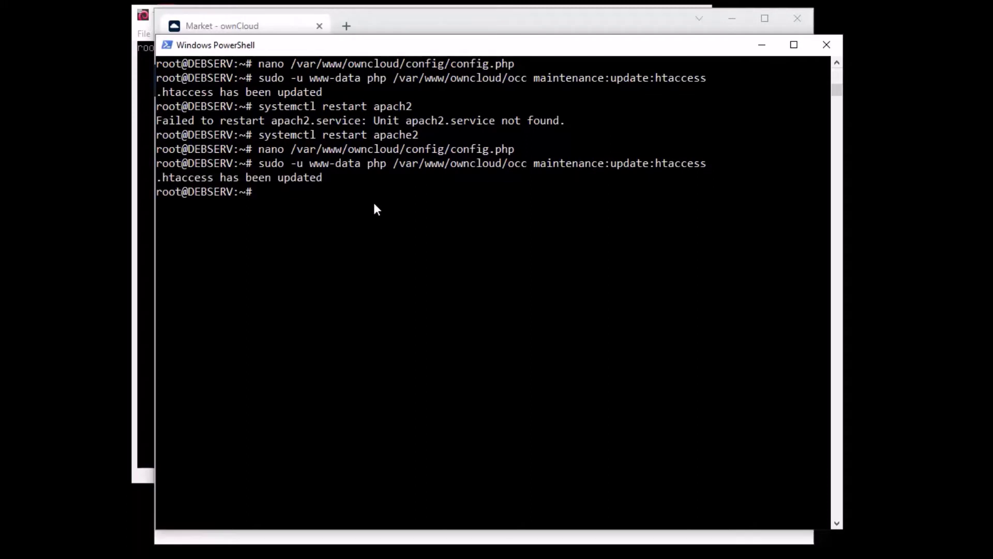
key(Up)
key(Up)
key(Up)
key(Return)
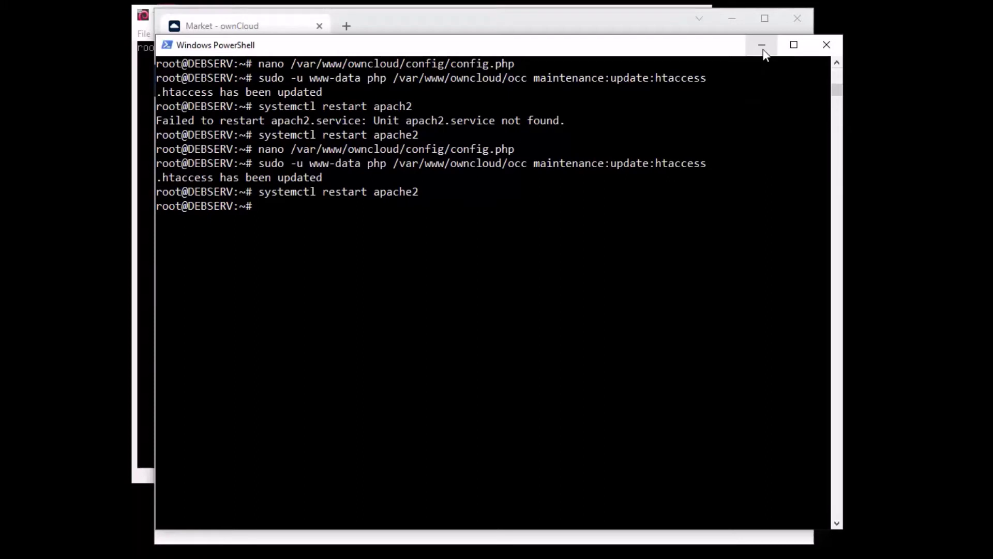
click(630, 25)
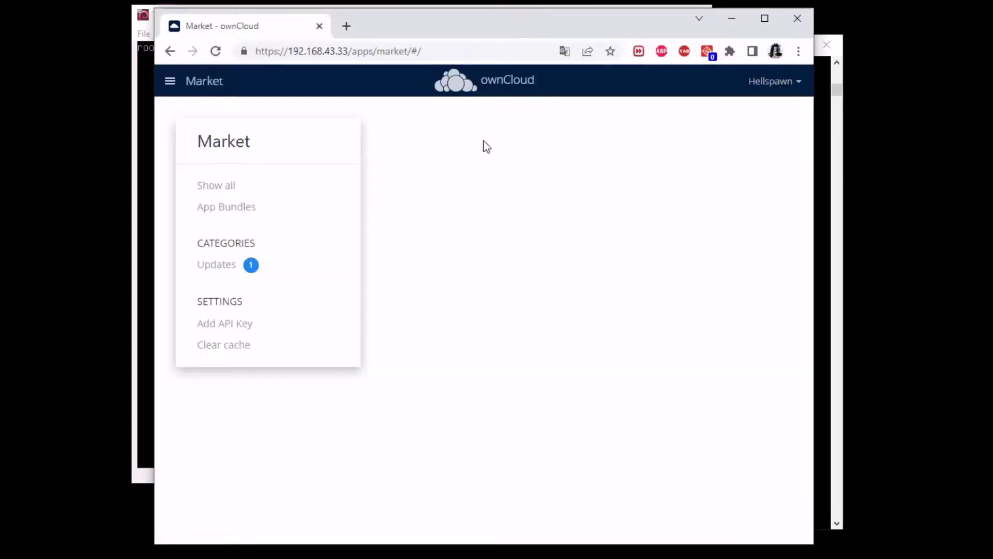
Visit Files, then return to Market through the ownCloud app menu
click(212, 84)
click(195, 132)
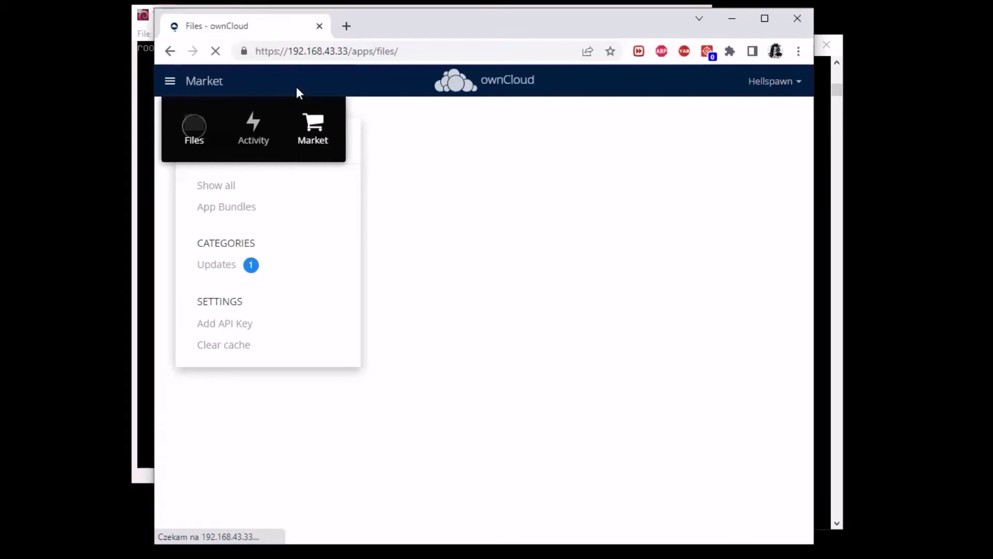
click(214, 79)
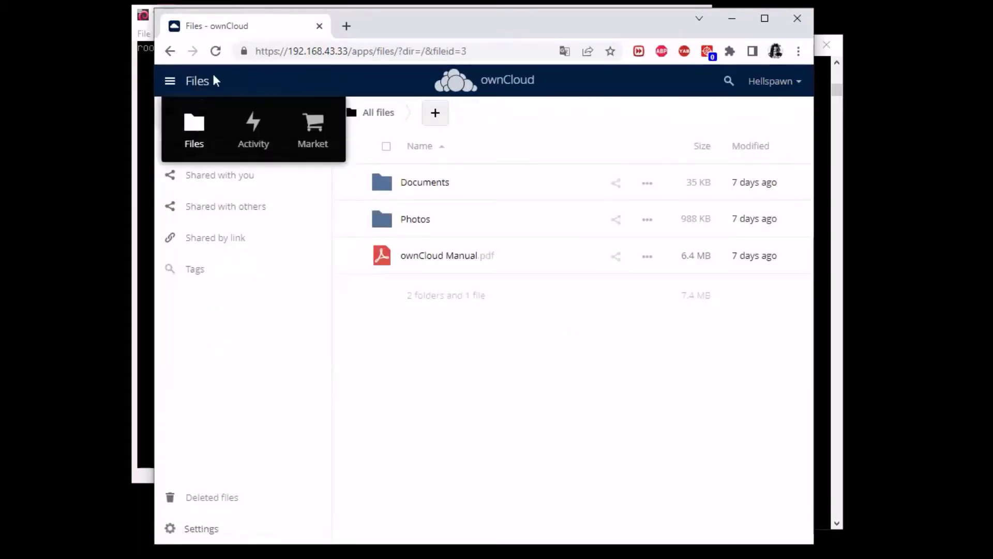
click(326, 132)
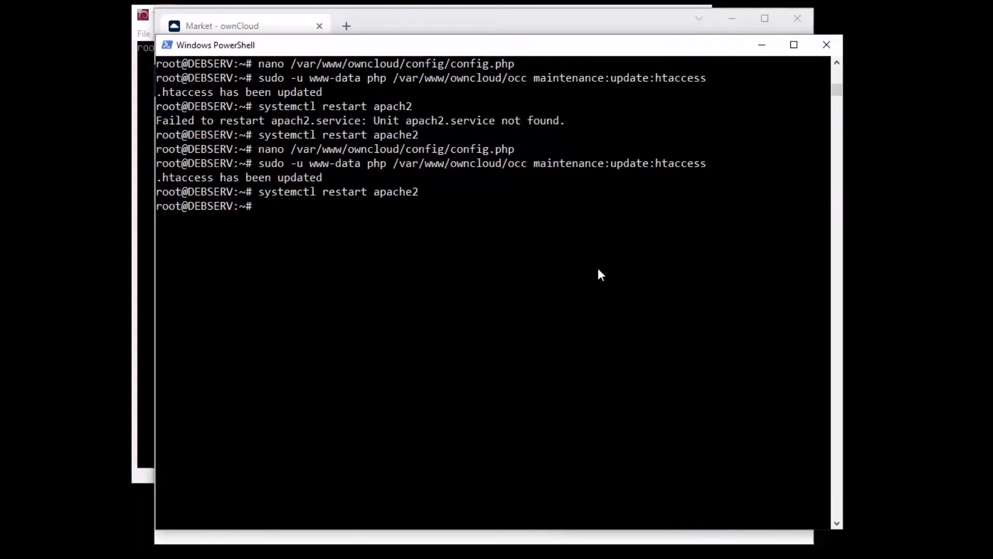
Reopen config.php in nano and scroll through its settings up to the proxy entry
key(Up)
key(Up)
key(Up)
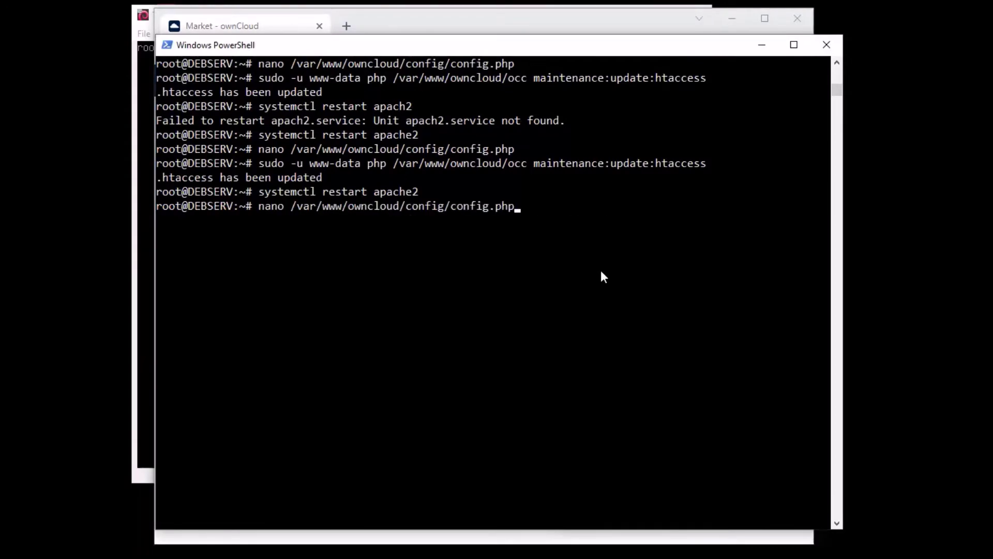
key(Return)
key(Down)
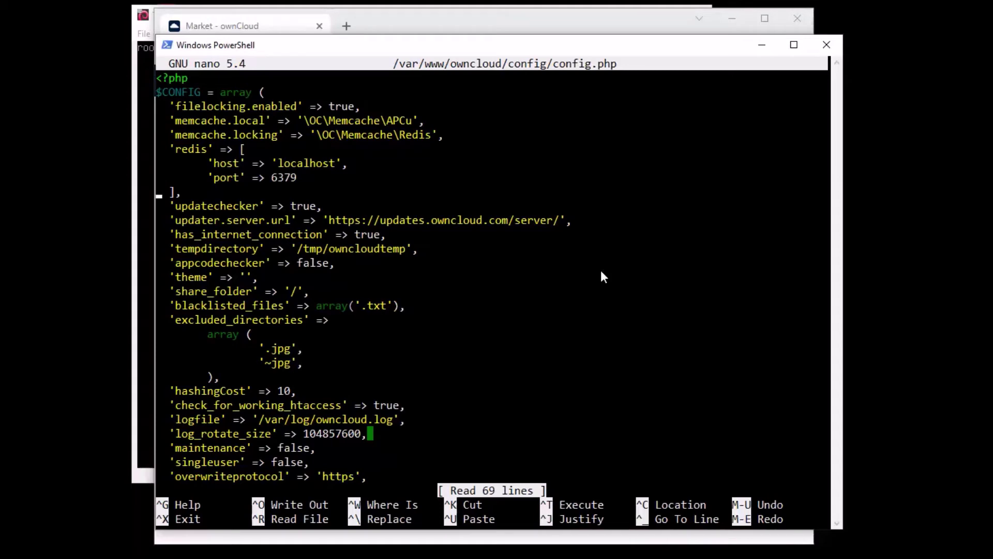
key(Down)
key(Down)
key(Down)
key(Down)
key(Down)
key(Down)
key(Down)
key(Down)
key(Down)
key(Down)
key(Down)
key(Down)
key(Down)
key(Down)
key(Down)
key(Down)
key(Down)
key(Down)
key(Down)
key(Down)
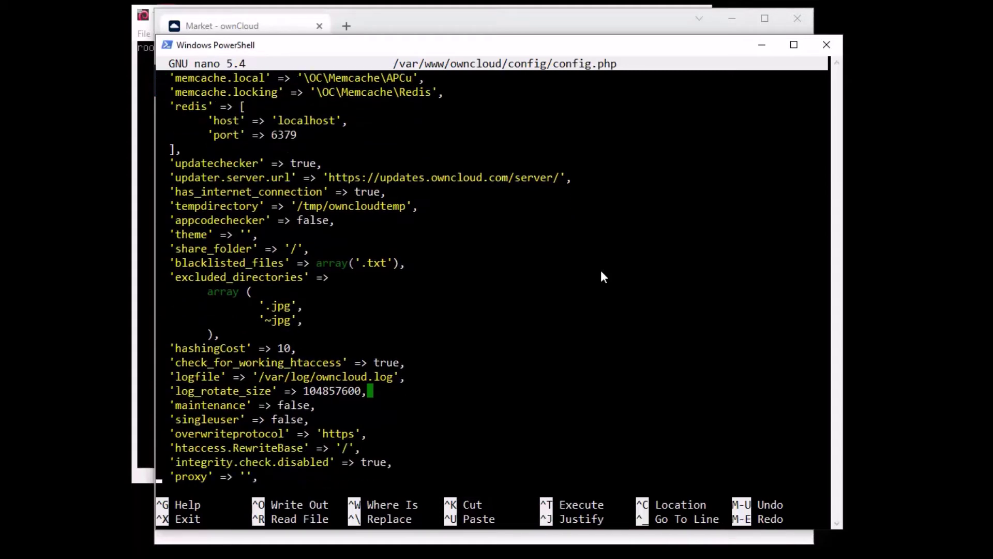
key(Up)
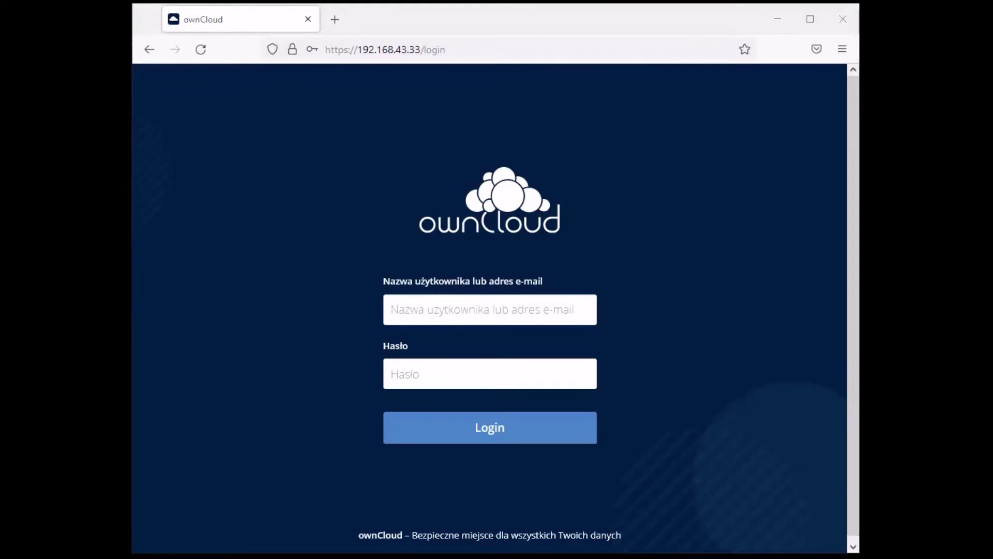
Sign in as the saved admin user and decline Firefox's offer to store the login
click(469, 17)
drag(444, 18, 448, 18)
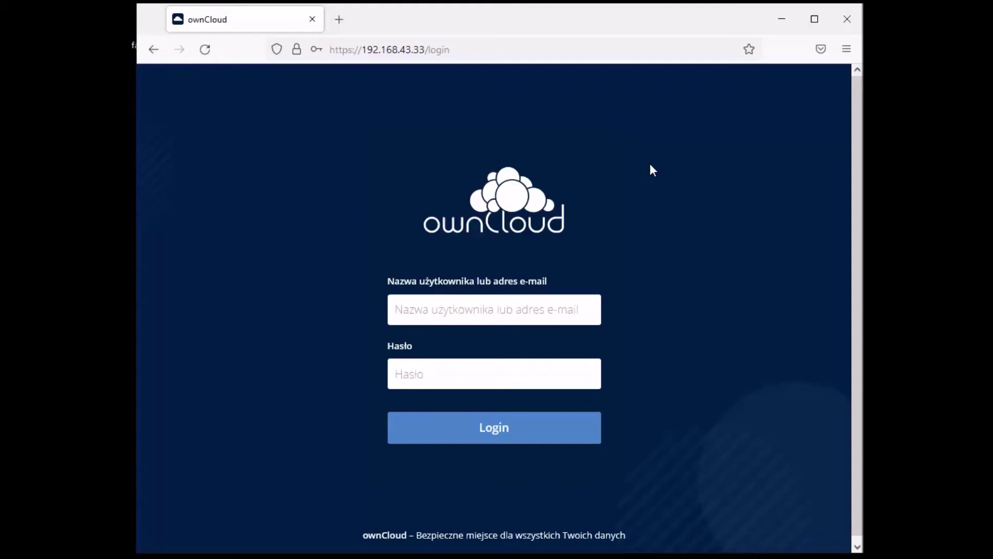
click(514, 306)
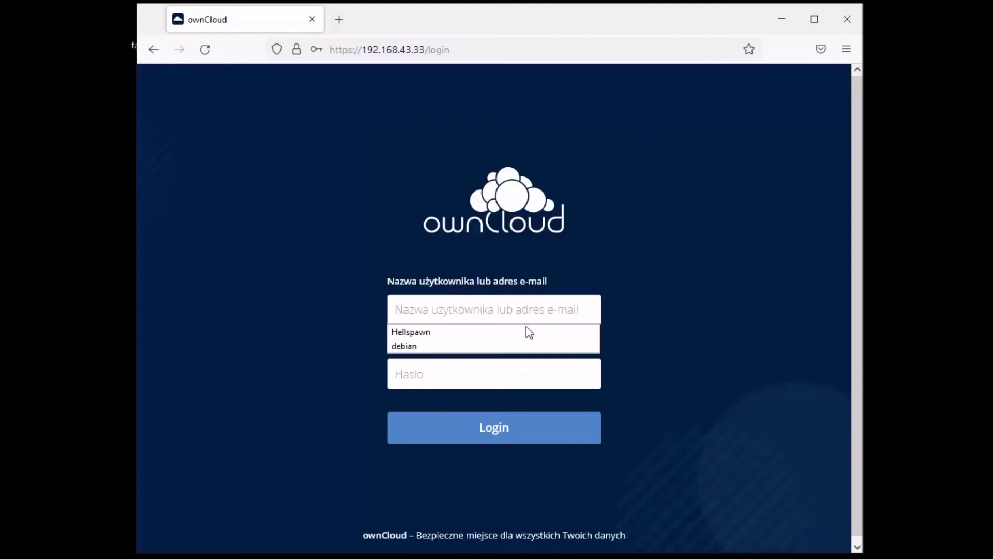
click(448, 332)
click(467, 364)
text(*)
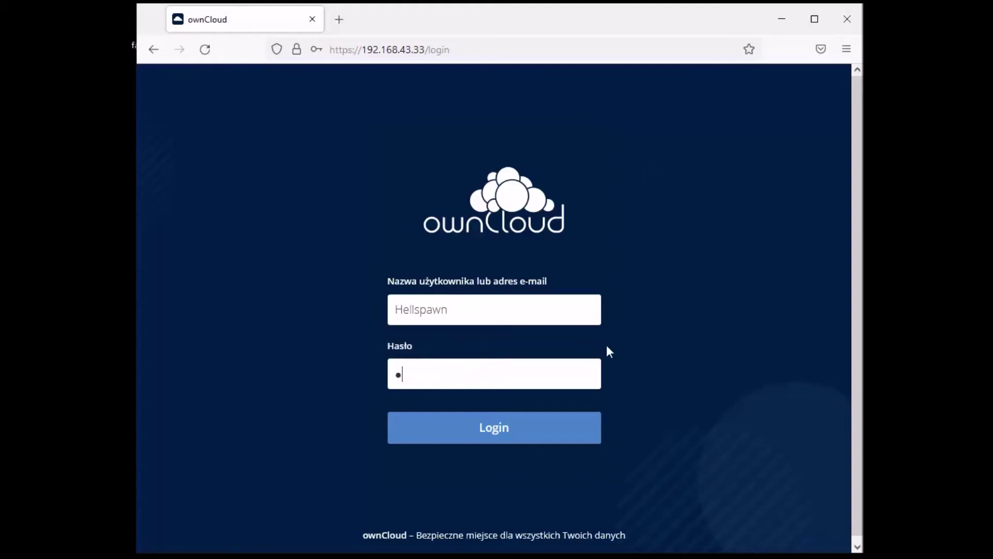
text(**********)
key(Return)
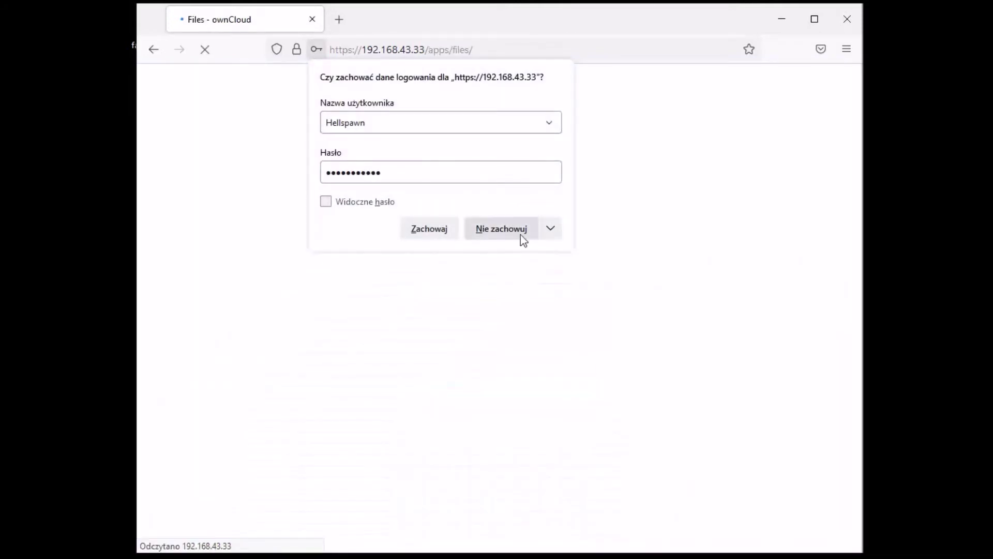
click(521, 235)
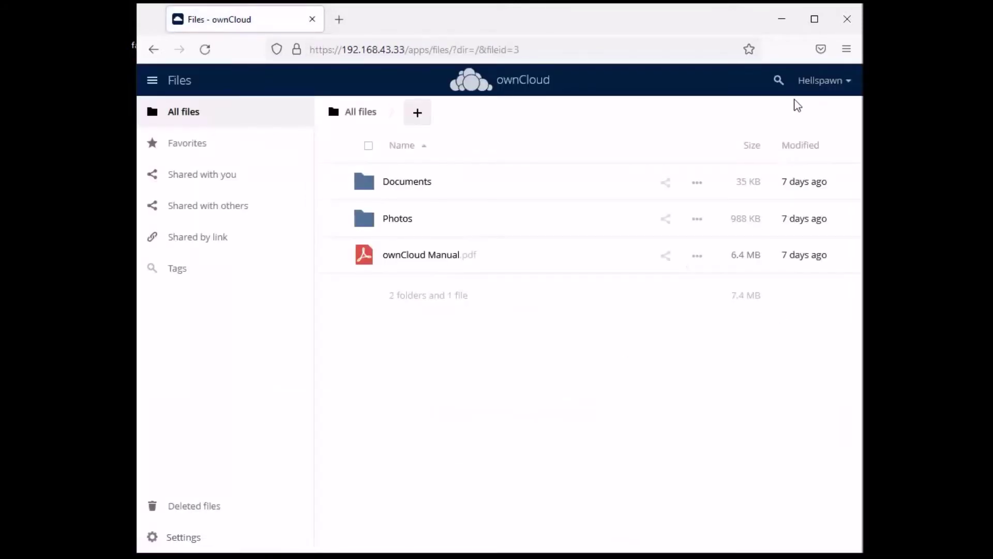
click(821, 83)
Review the Admin > General settings page, then go to the Market app store
click(828, 111)
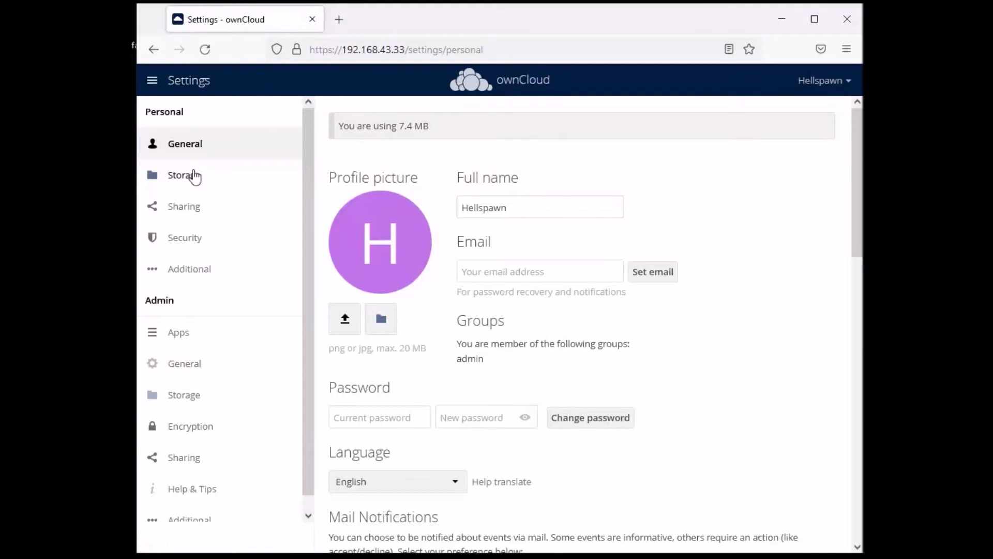
click(188, 366)
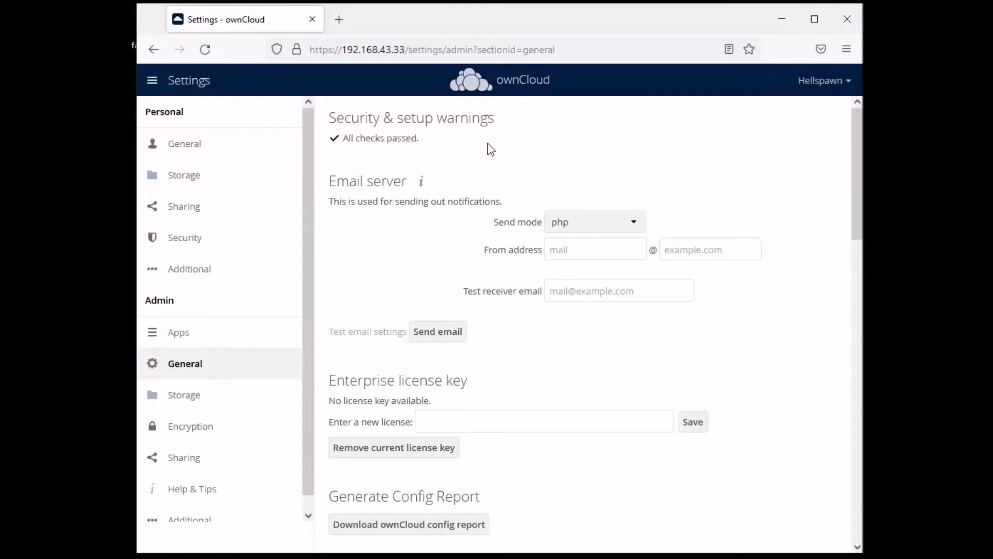
scroll(577, 249, down, 10)
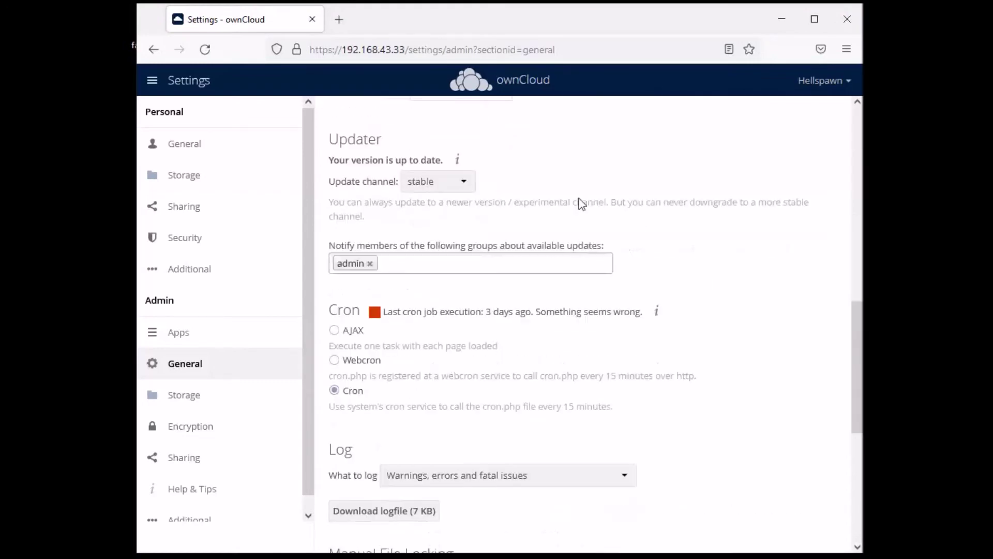
scroll(580, 202, up, 10)
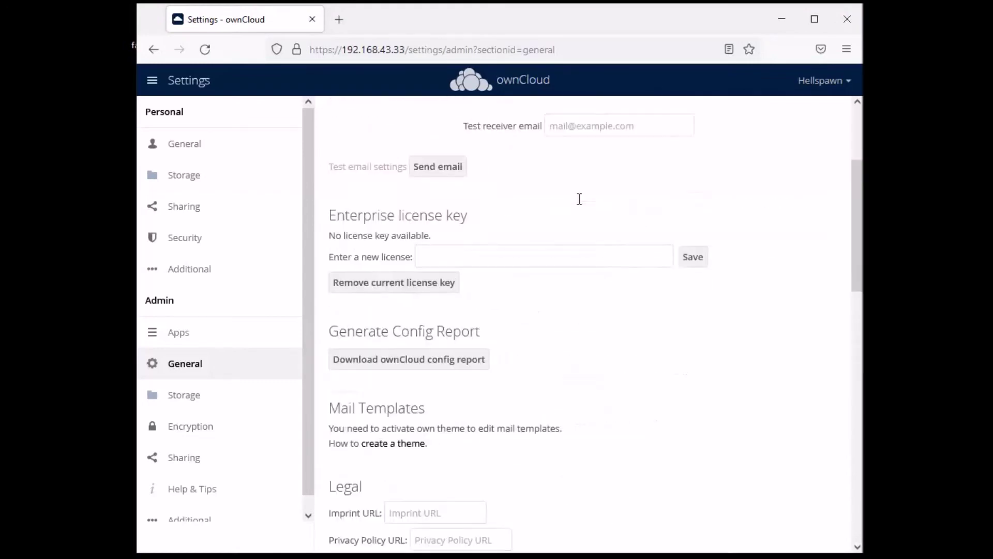
click(165, 81)
click(292, 118)
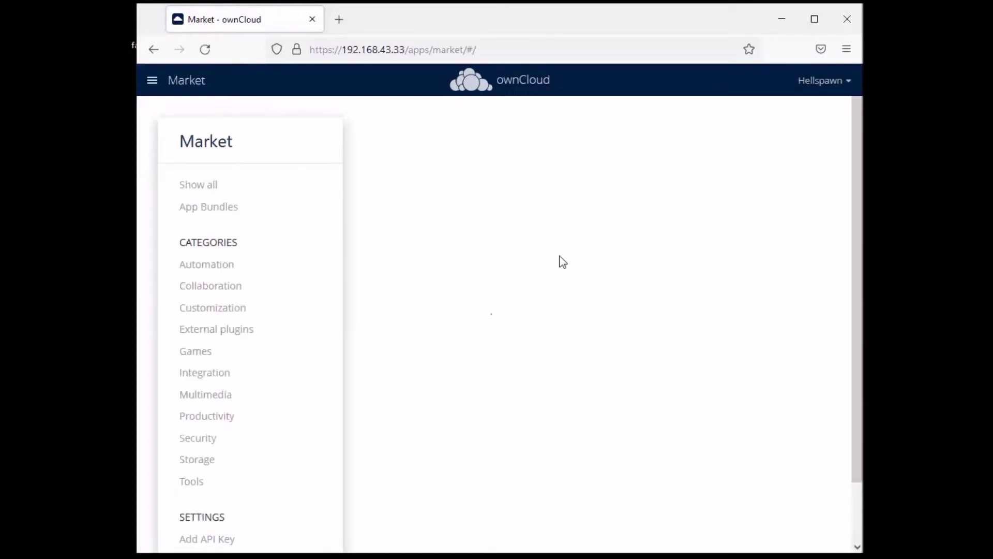
Install File Firewall from the Market's Security category, then return to Settings
scroll(310, 293, down, 2)
click(207, 378)
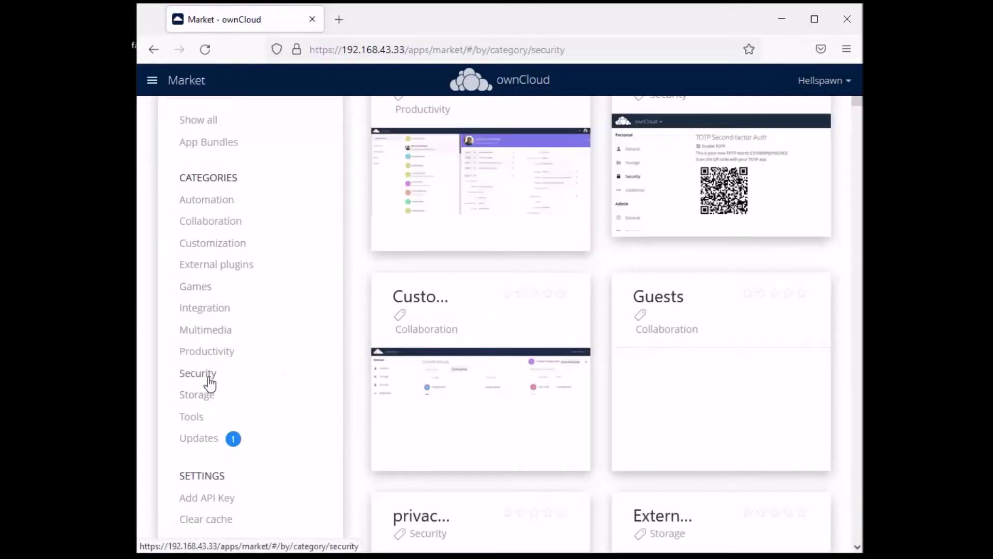
scroll(681, 222, down, 3)
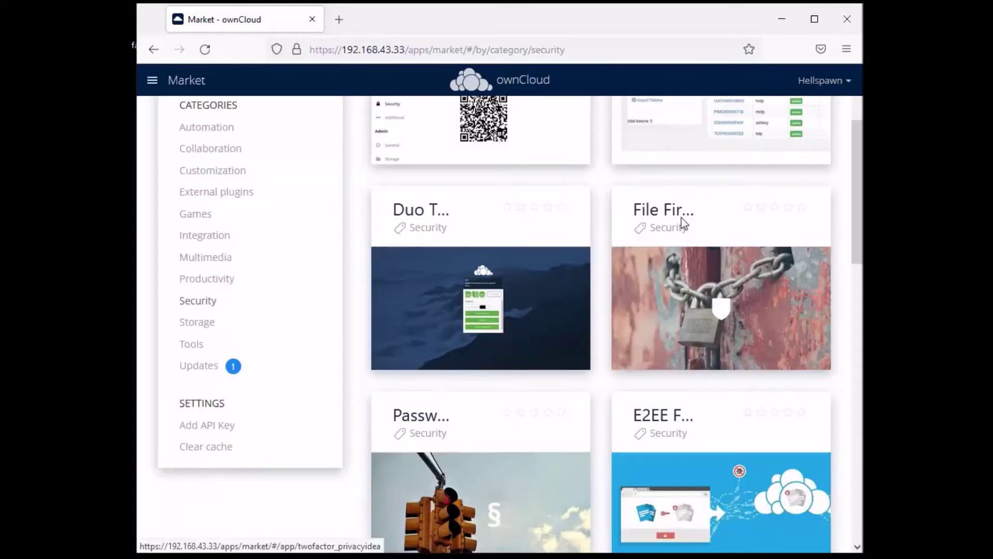
click(720, 222)
scroll(727, 265, down, 5)
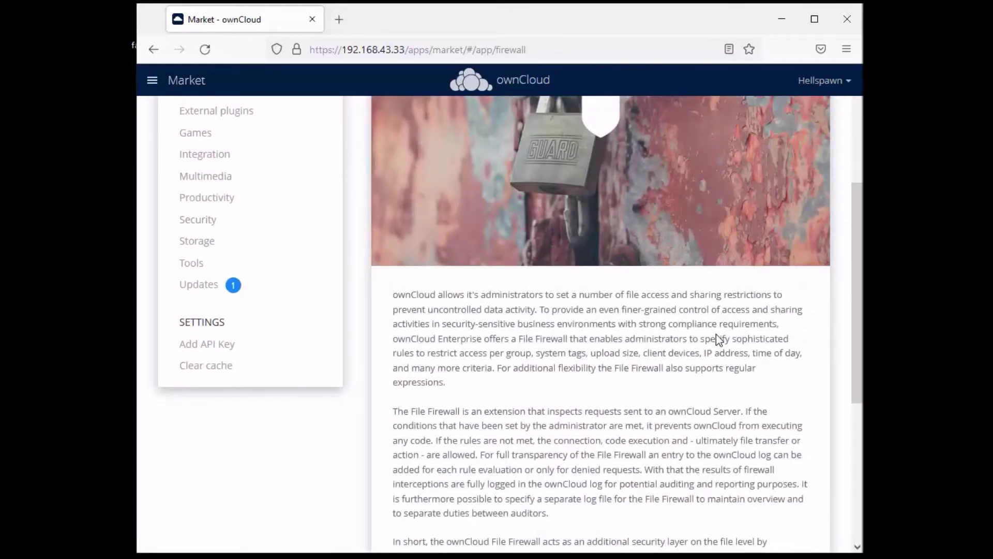
click(771, 513)
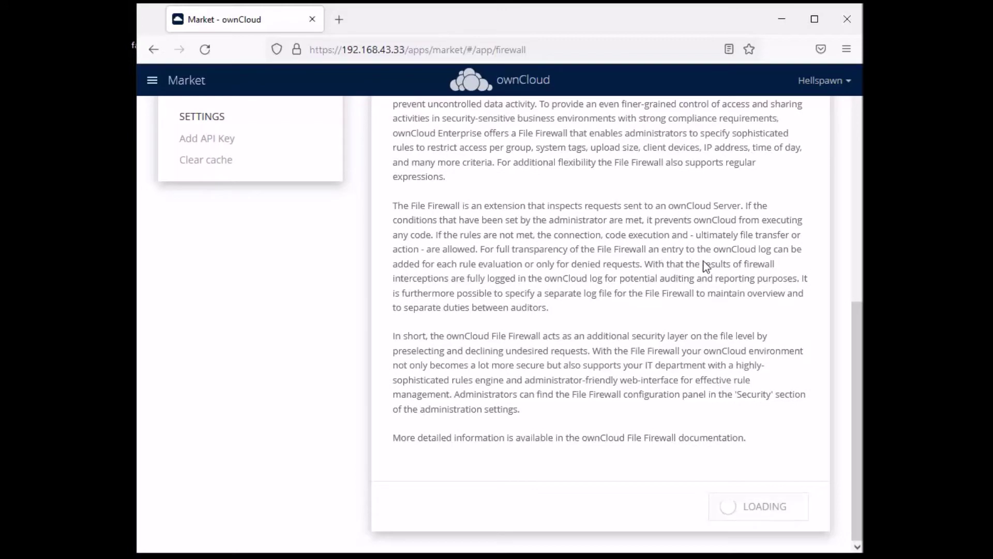
scroll(703, 262, up, 3)
scroll(702, 265, up, 6)
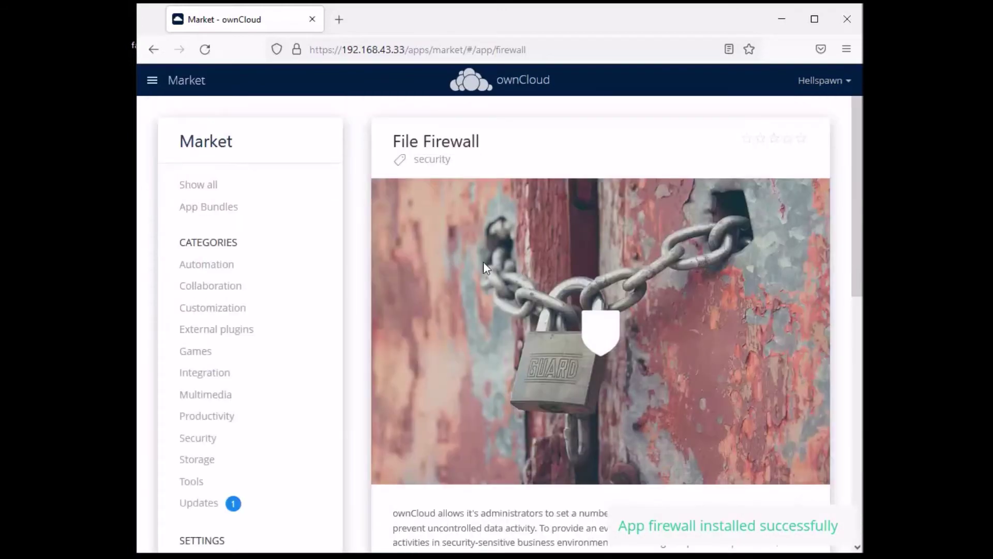
click(811, 83)
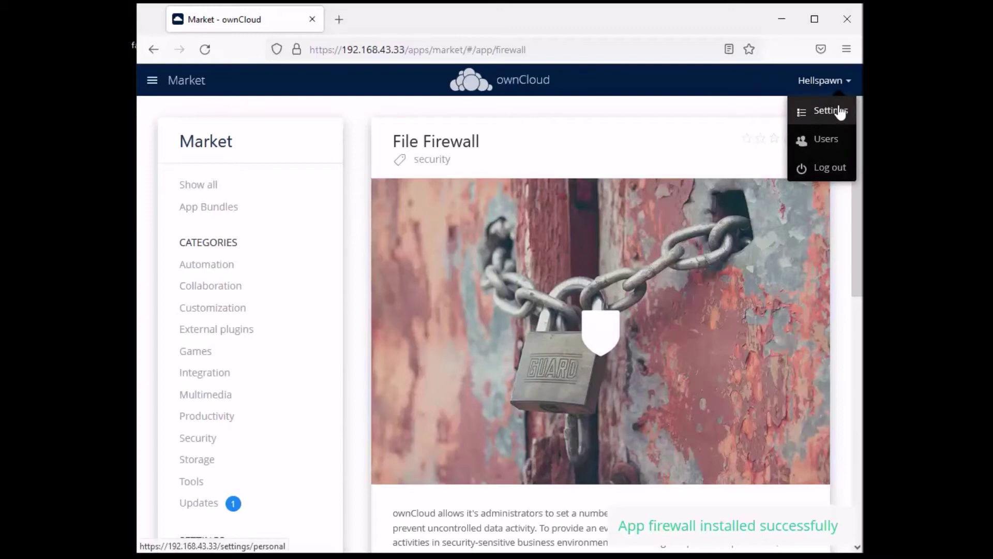
click(835, 110)
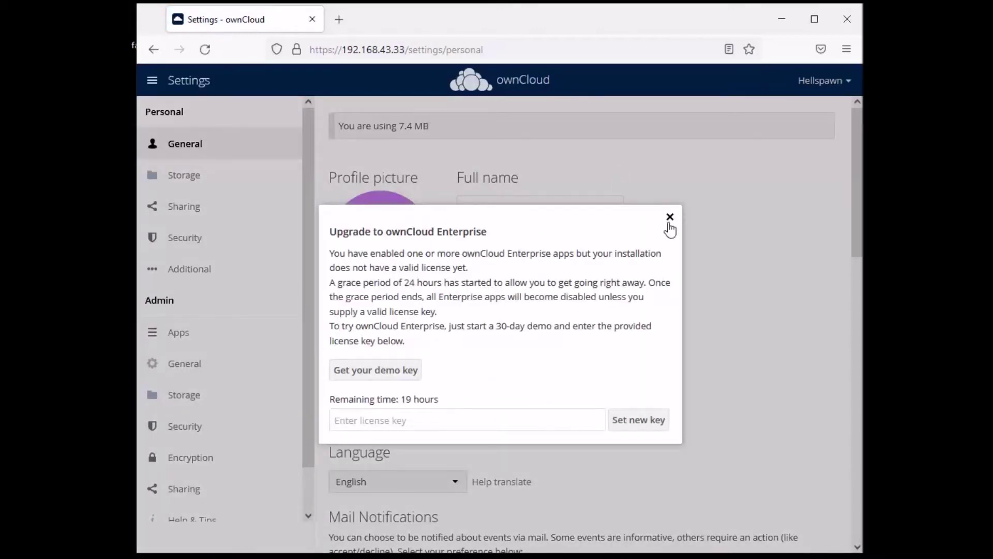
Close the Enterprise upgrade notice and open Admin > Security to reveal the File Firewall rules
drag(448, 218, 551, 188)
click(534, 284)
drag(506, 234, 376, 242)
click(455, 277)
click(668, 220)
click(184, 435)
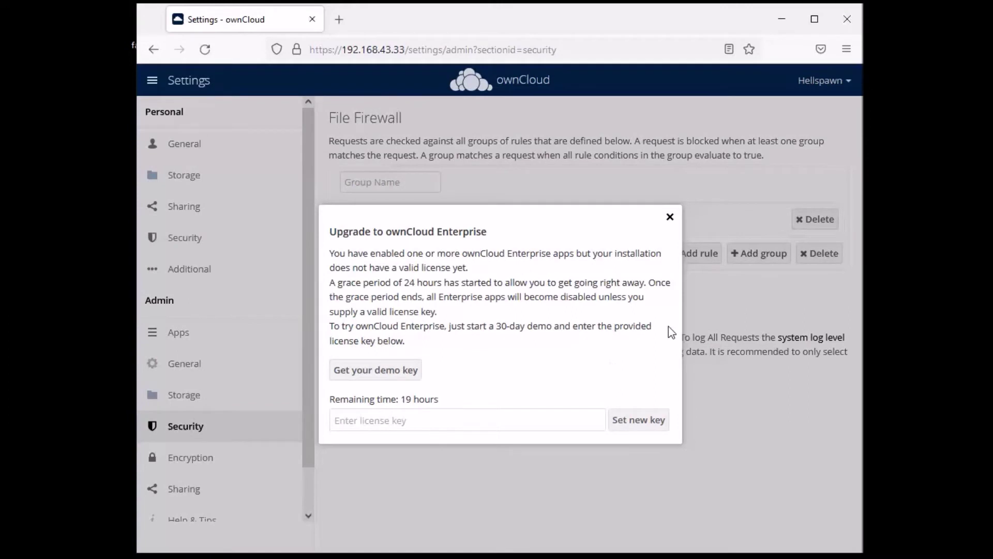
click(669, 213)
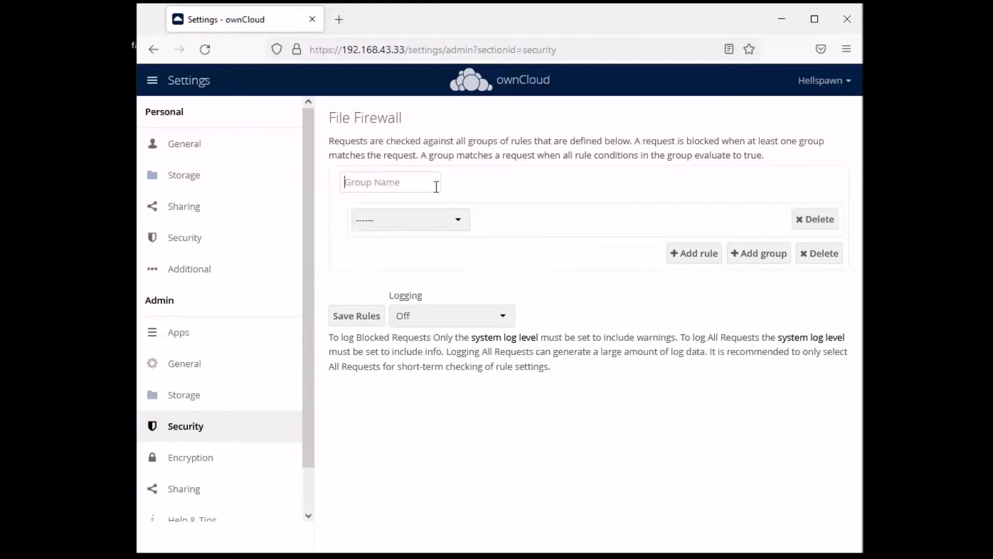
Create the 'Users' group with the rule File mimetype upload is application/x-php
text(Users)
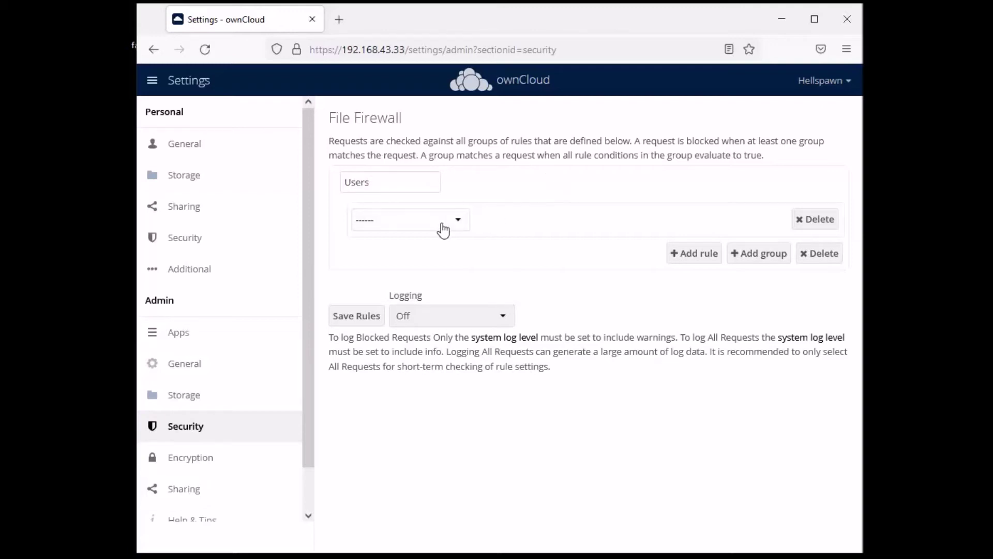
click(457, 220)
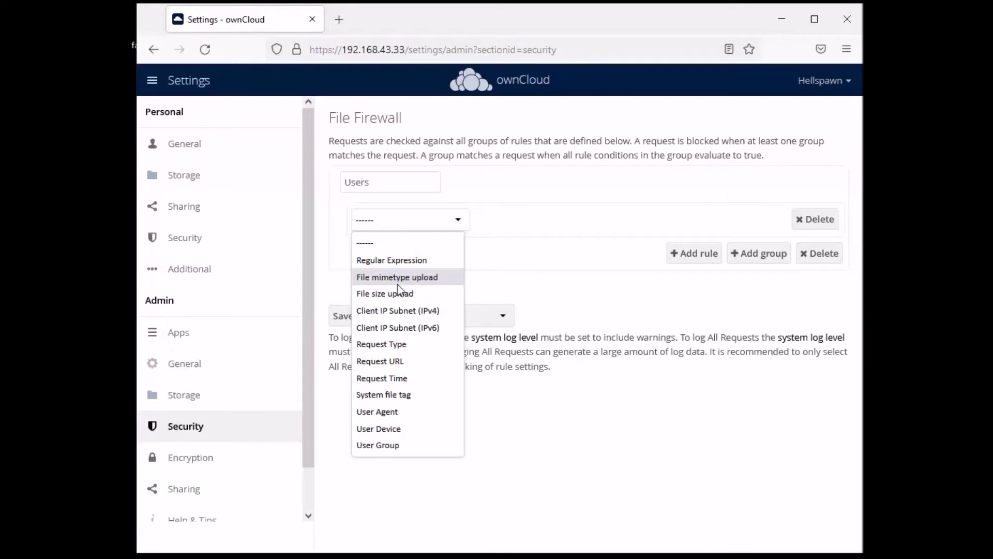
click(411, 279)
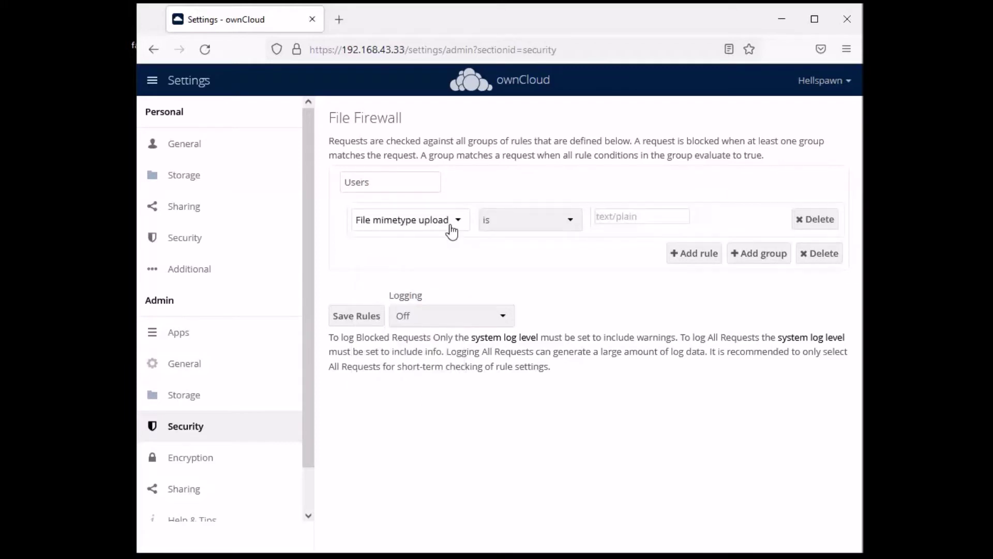
click(568, 223)
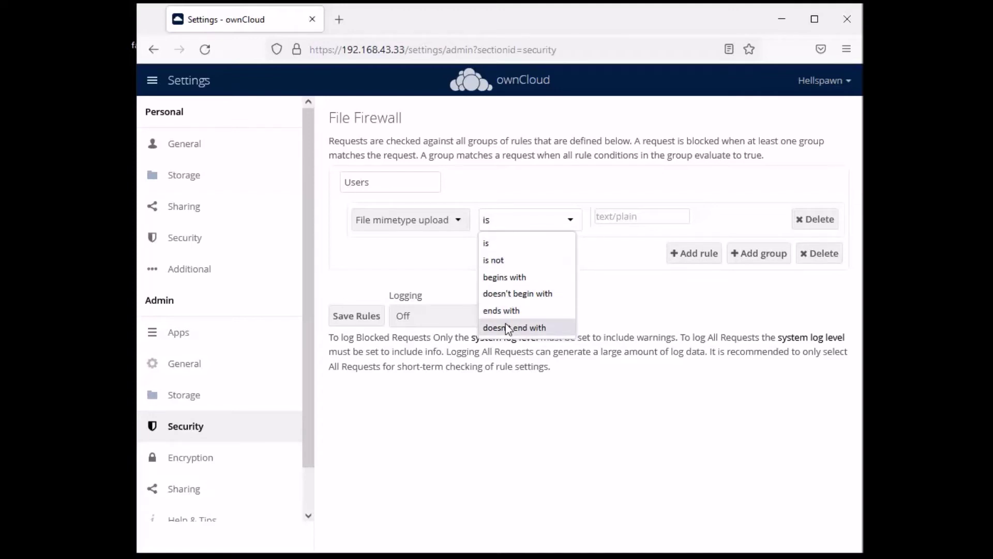
click(515, 311)
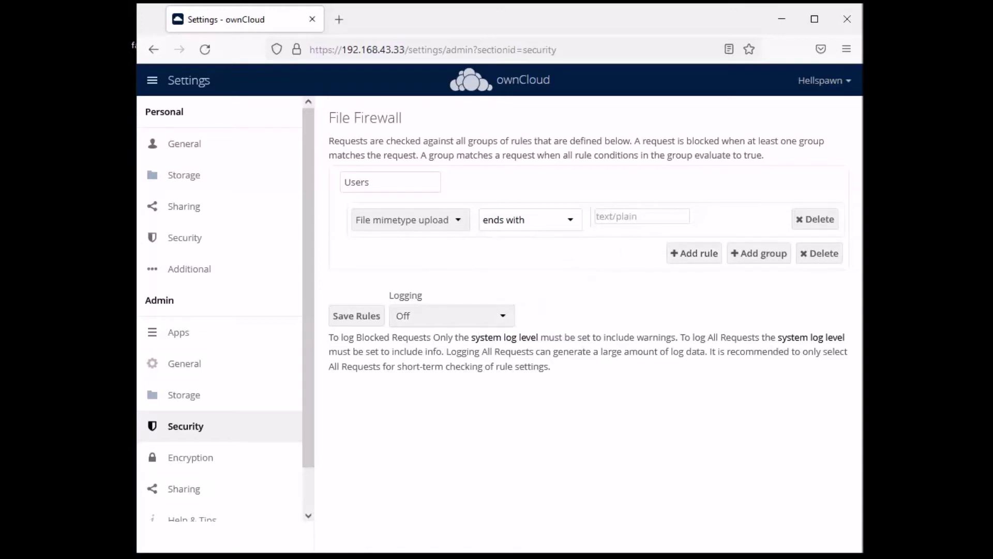
click(569, 223)
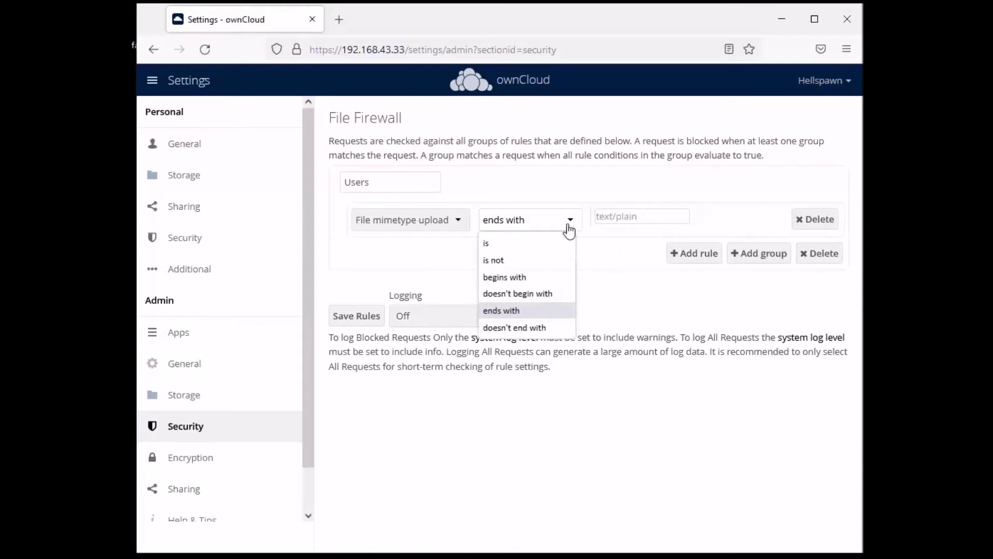
click(534, 248)
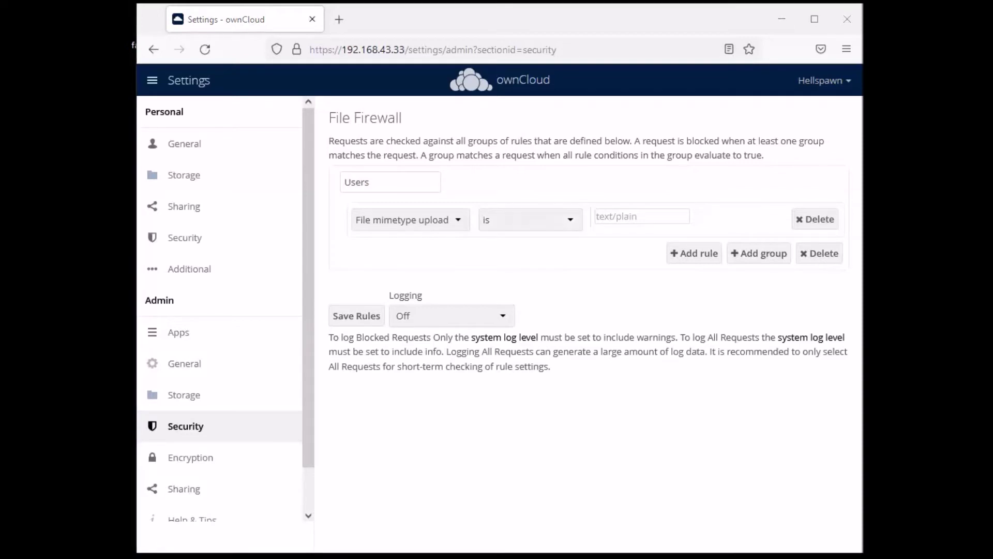
right_click(596, 215)
click(640, 320)
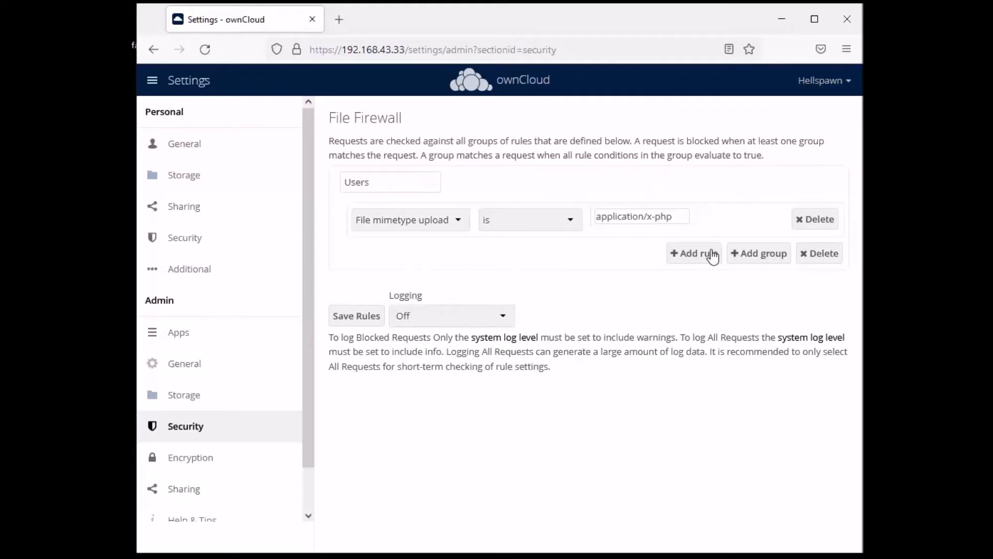
Set firewall logging to All Requests and save the rules
click(467, 320)
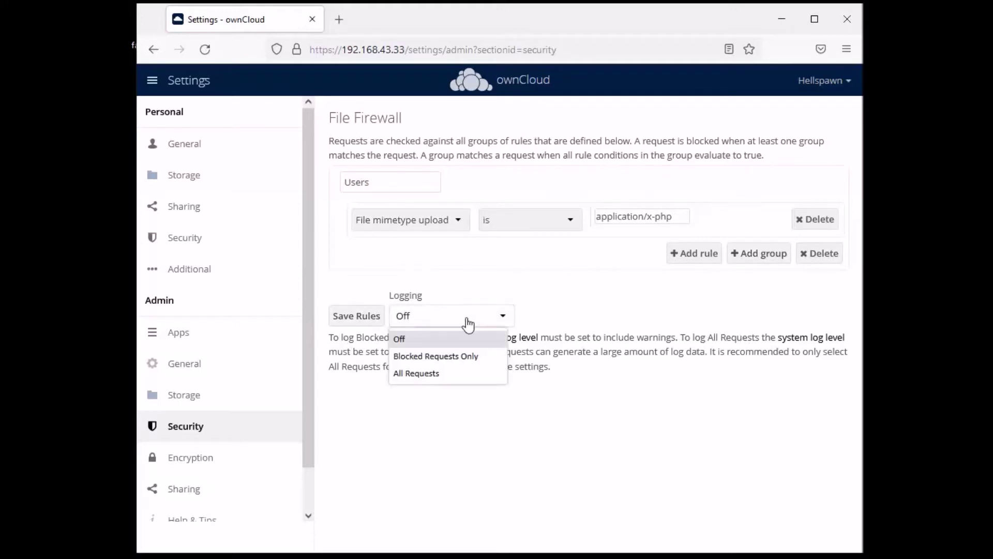
click(420, 376)
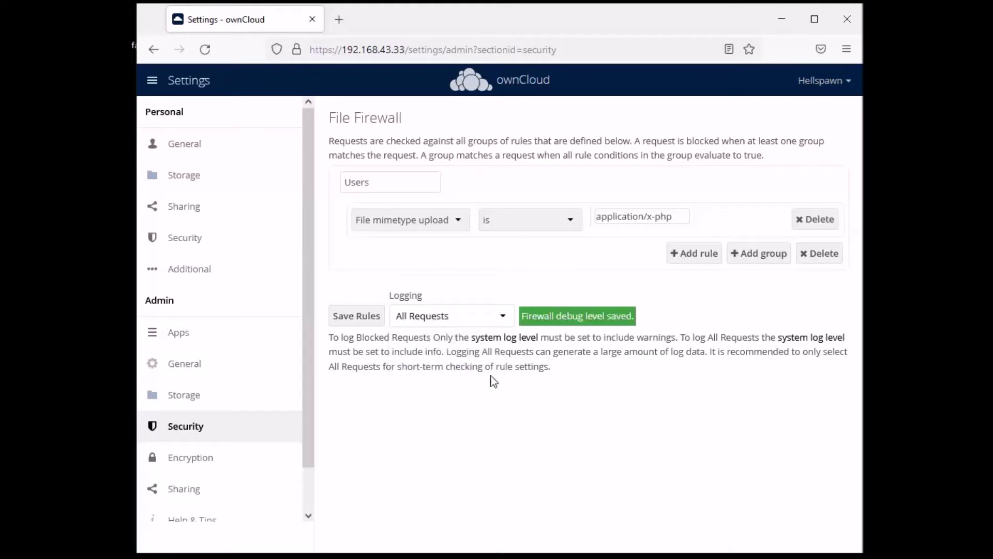
click(359, 316)
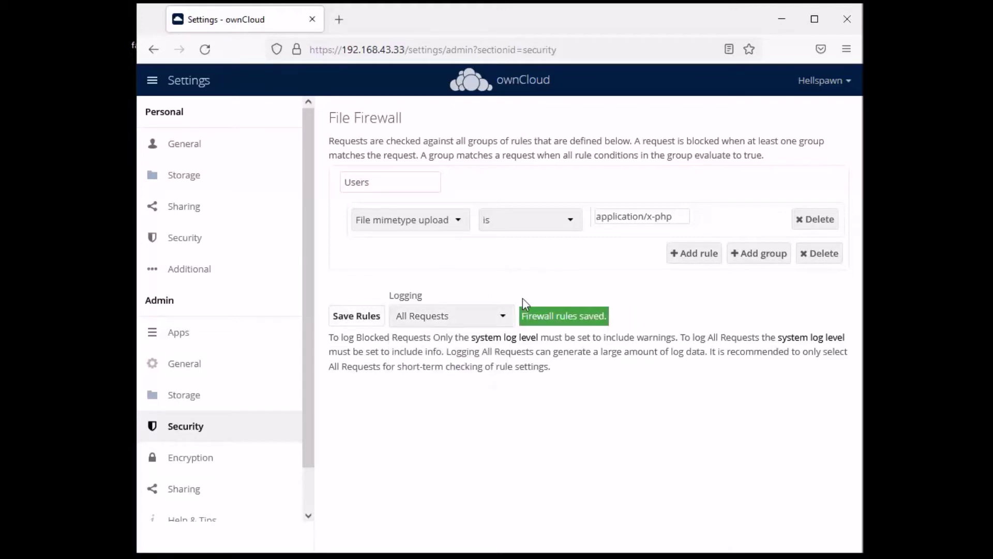
click(824, 80)
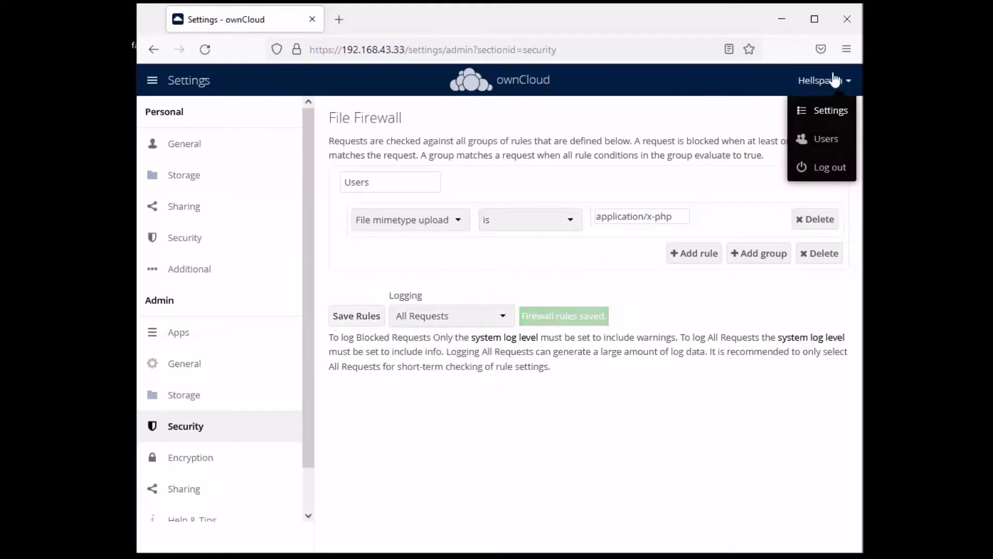
Log out of the admin account and try signing in as the test user, which is rejected
click(828, 167)
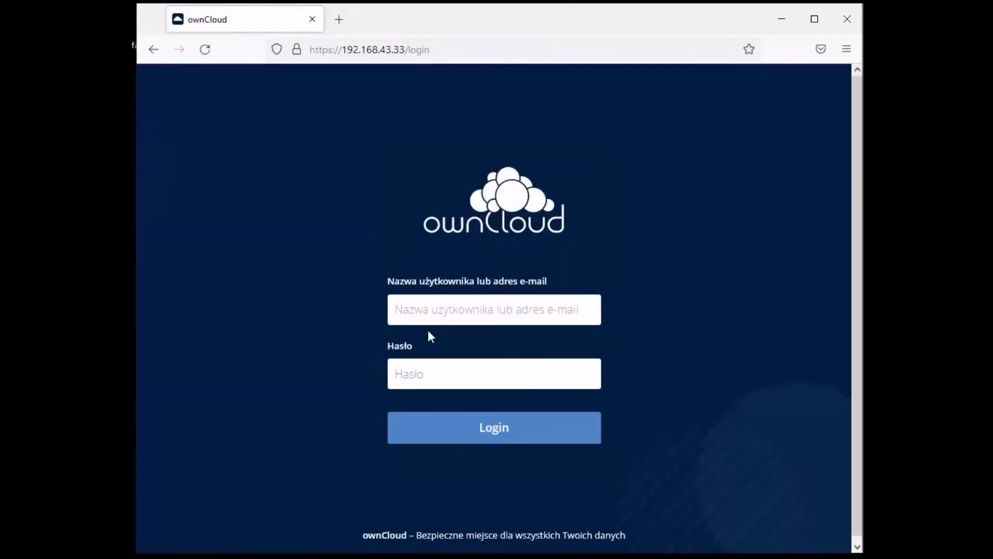
click(455, 346)
click(503, 370)
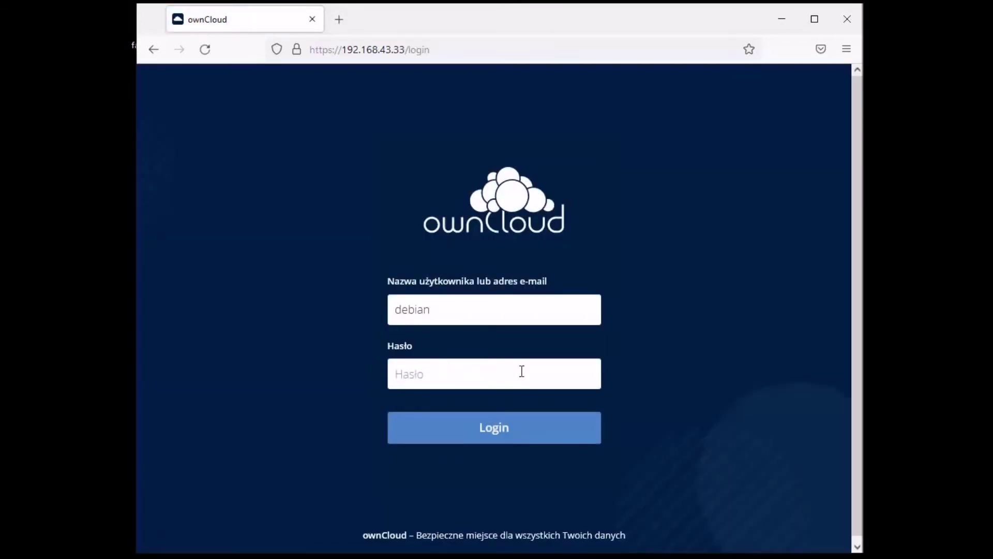
text(••••••••••)
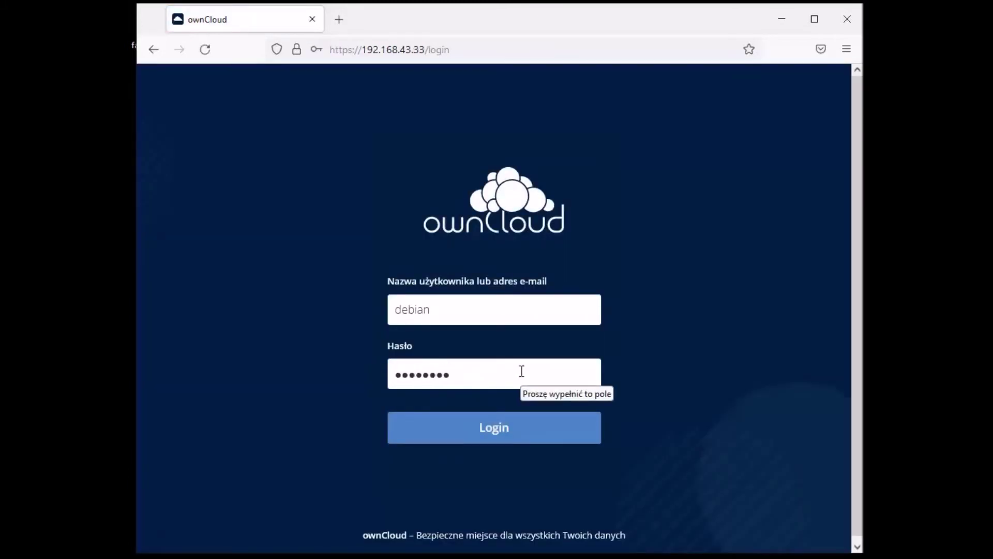
key(ctrl+a)
key(BackSpace)
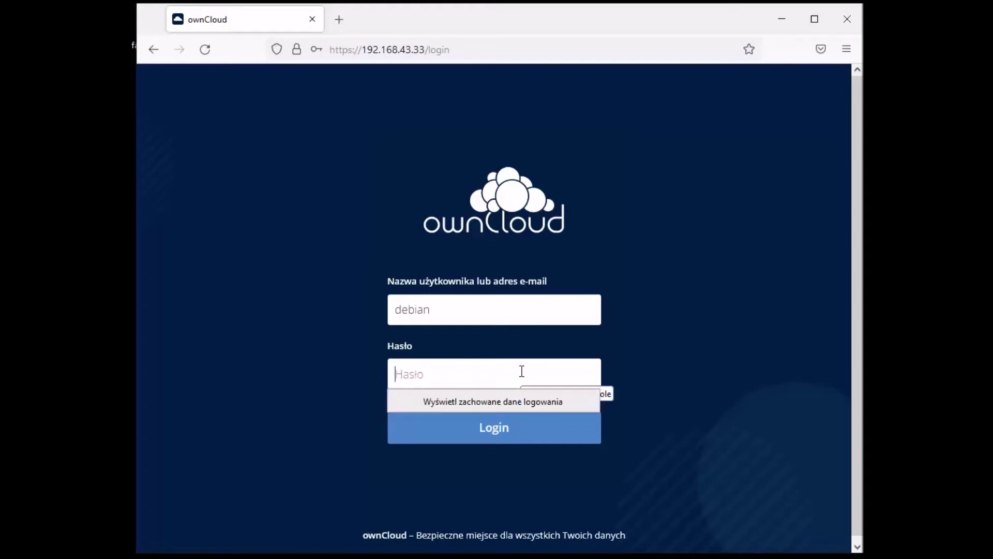
text(••••••••••)
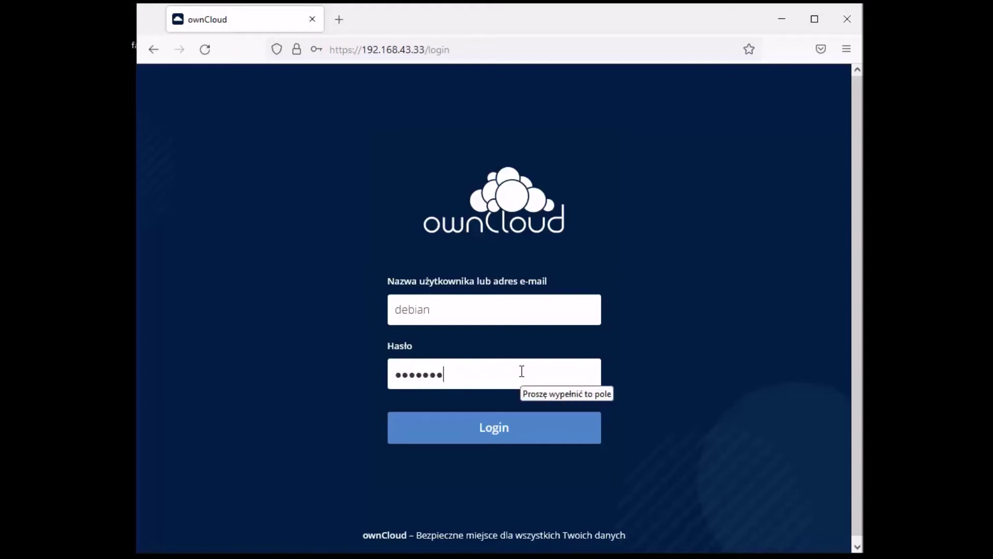
key(Return)
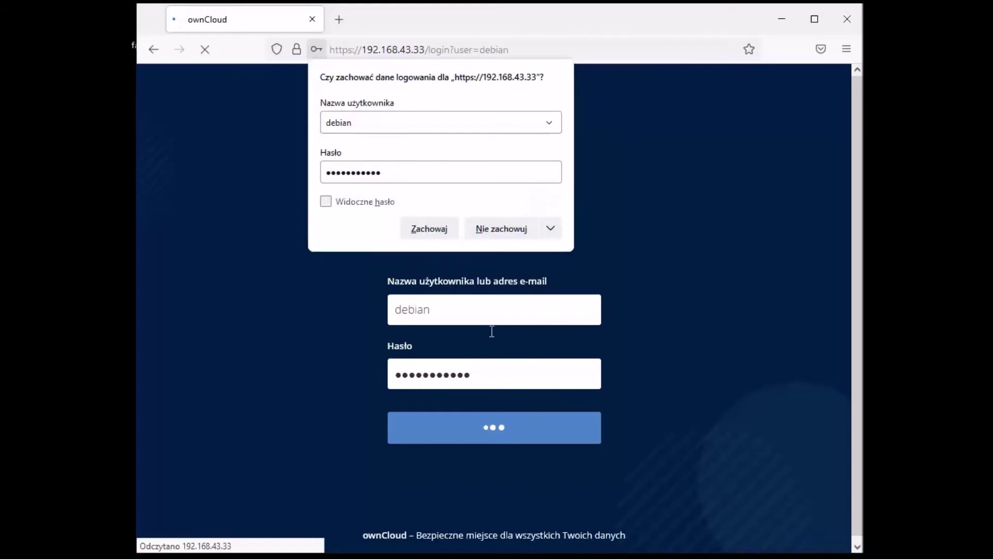
click(643, 187)
Replace the username with the saved admin account and sign back in with its password
double_click(445, 298)
key(BackSpace)
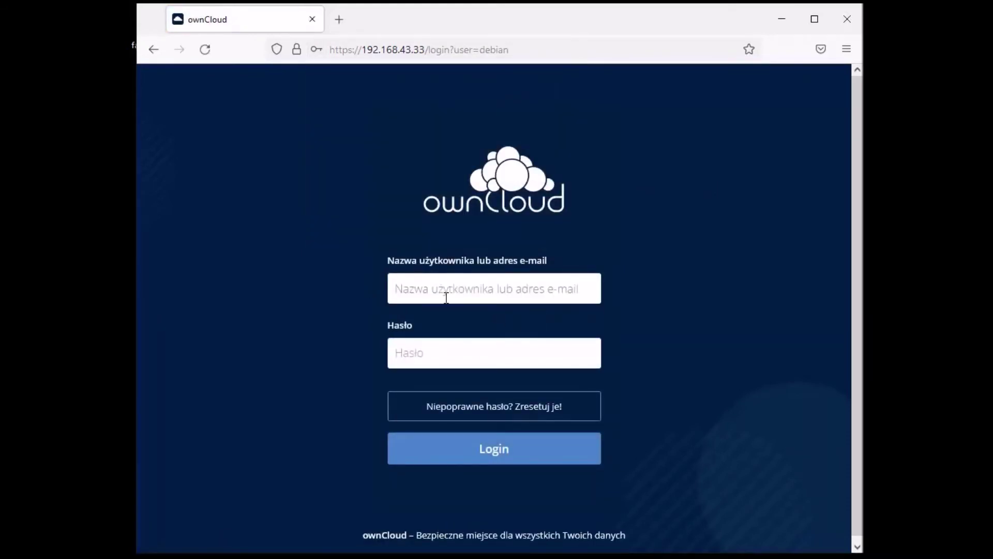
text(S)
key(BackSpace)
click(476, 303)
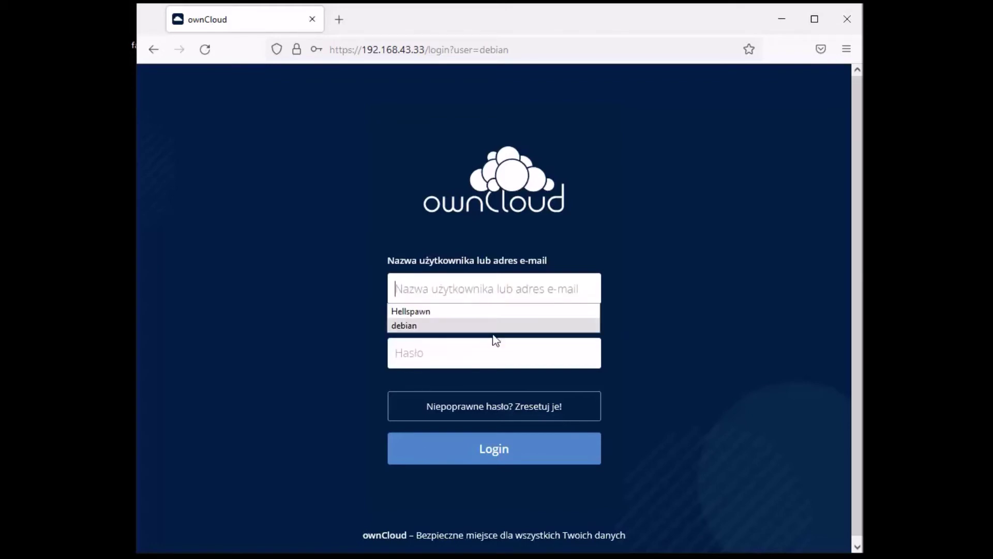
click(474, 316)
click(482, 351)
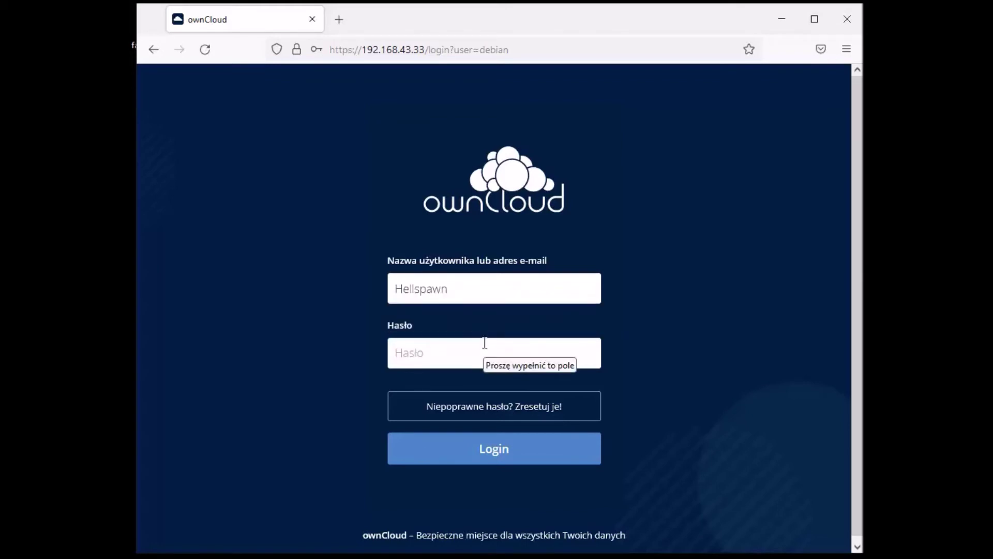
text(***********)
key(Return)
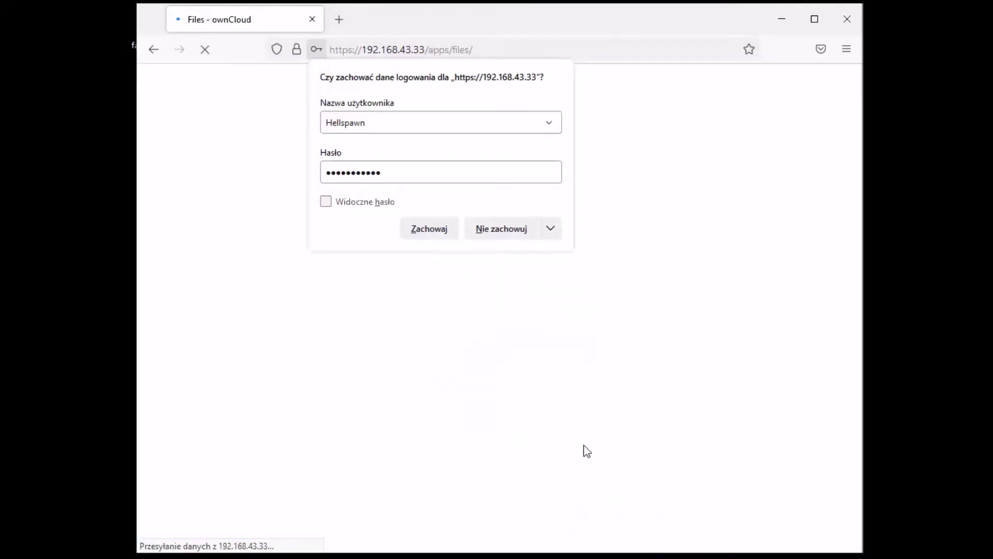
In the Users page, type a new password for the test user and apply it
click(530, 233)
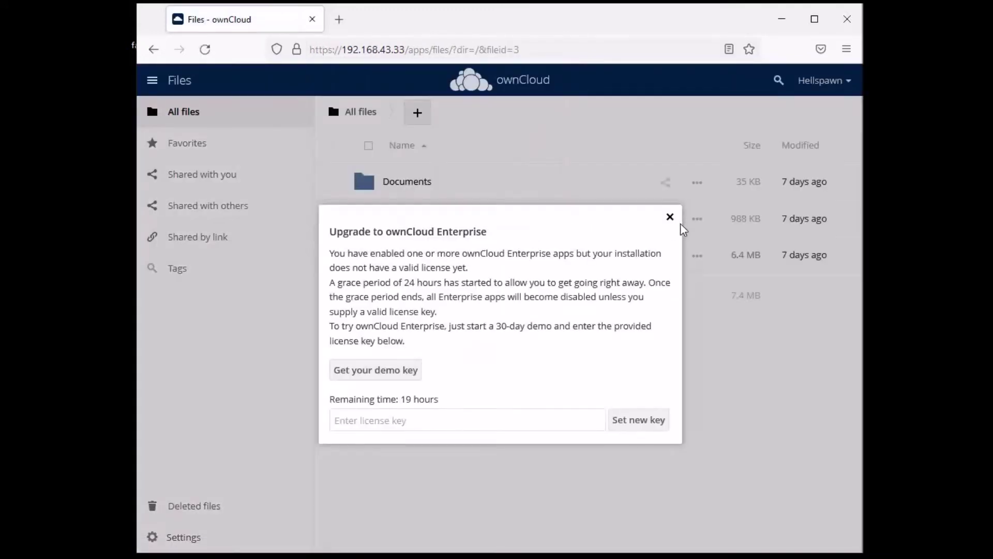
click(670, 217)
click(824, 84)
click(824, 139)
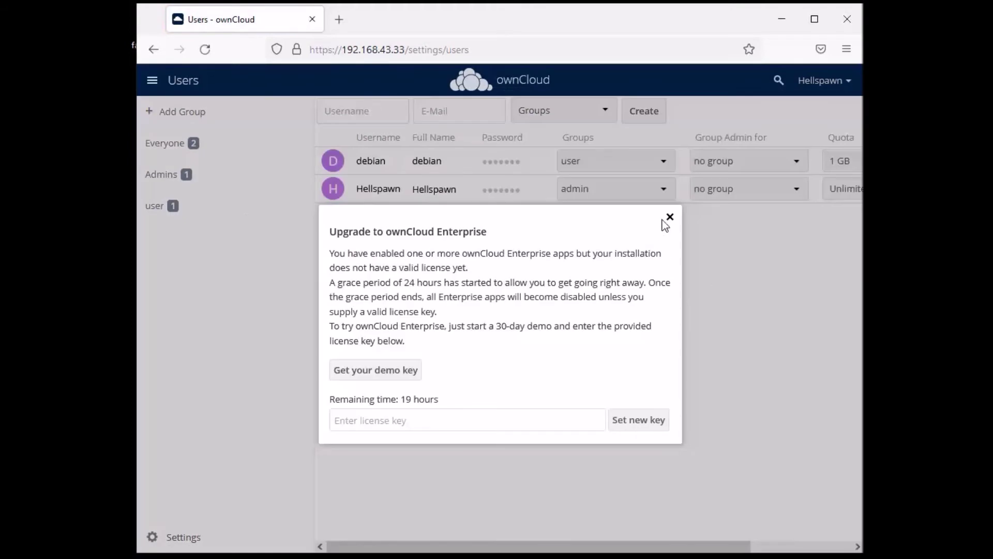
click(670, 217)
click(508, 161)
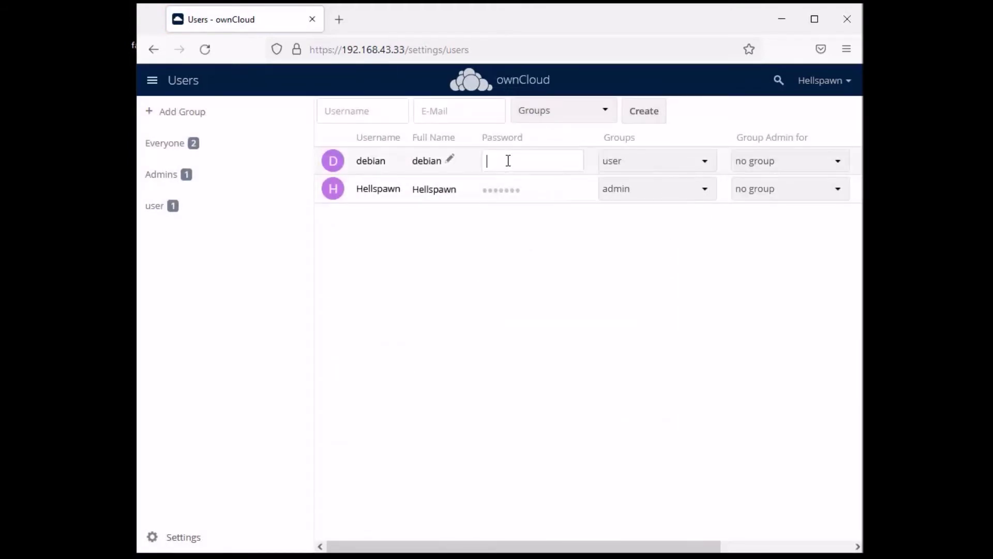
click(539, 160)
text(•••••••••)
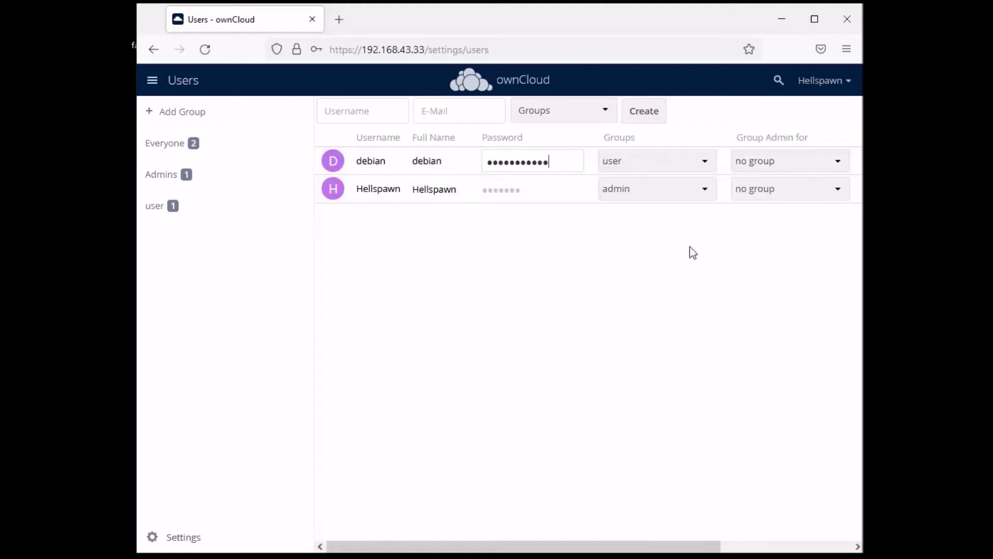
key(Return)
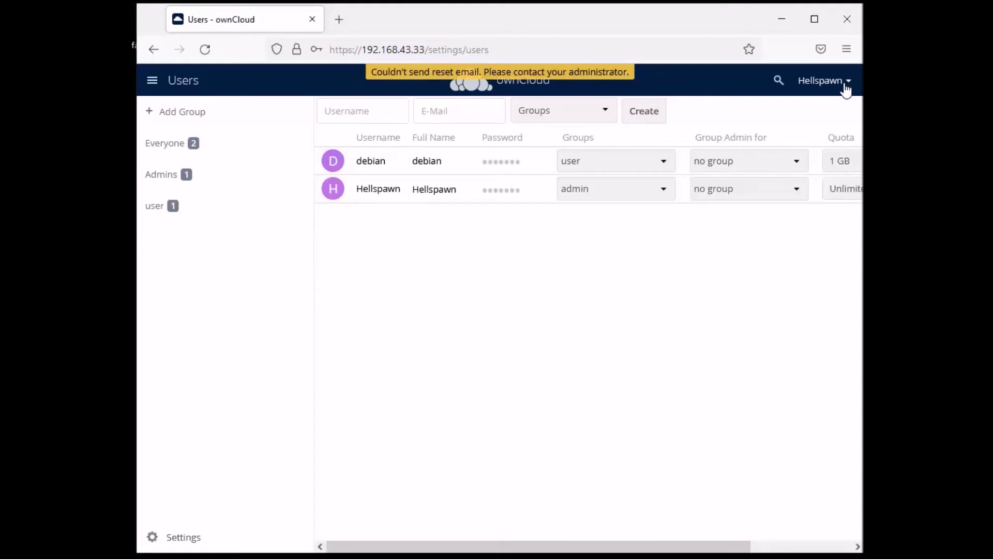
Log out of the admin account and choose the test user's saved username at login
click(843, 83)
click(829, 168)
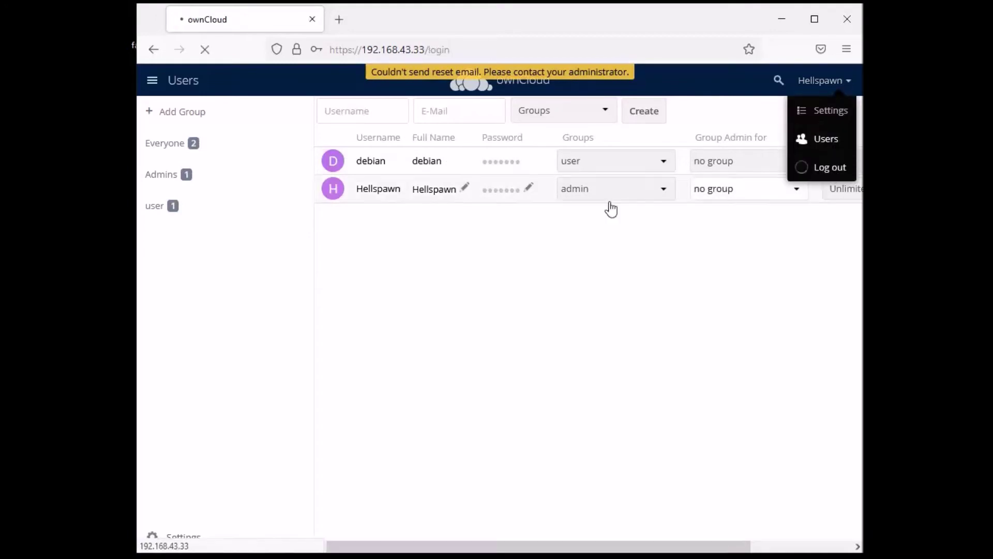
click(435, 313)
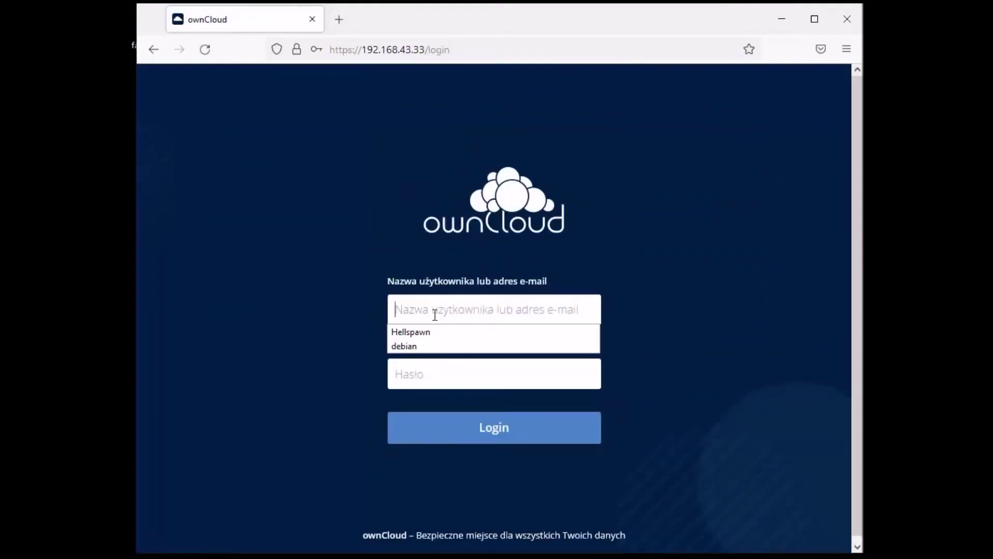
click(424, 345)
click(438, 365)
Sign in as the test user without saving the login in the browser
text(*******)
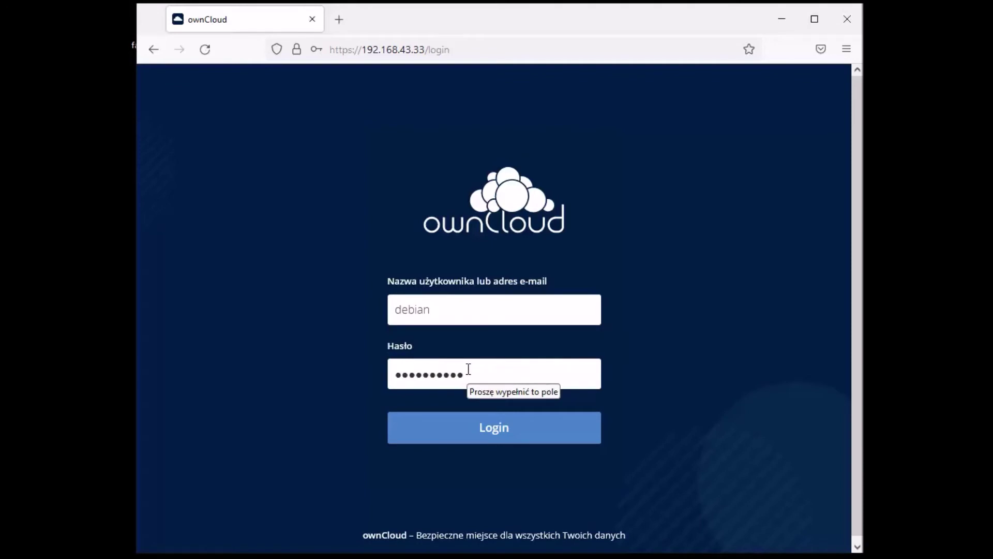
key(Return)
click(501, 228)
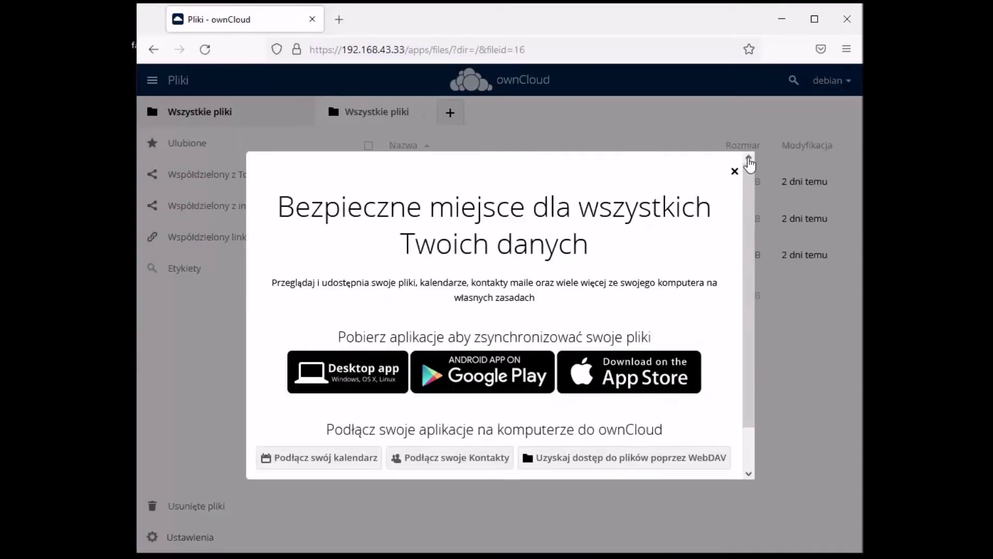
Drop a PHP file onto All files and see it forbidden by the file firewall rule
click(734, 171)
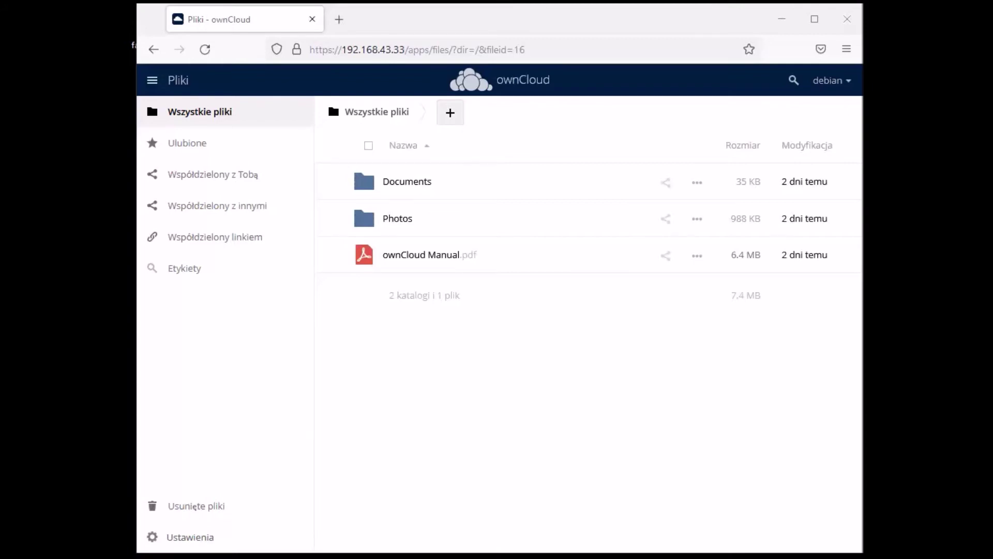
key(Return)
drag(579, 381, 473, 378)
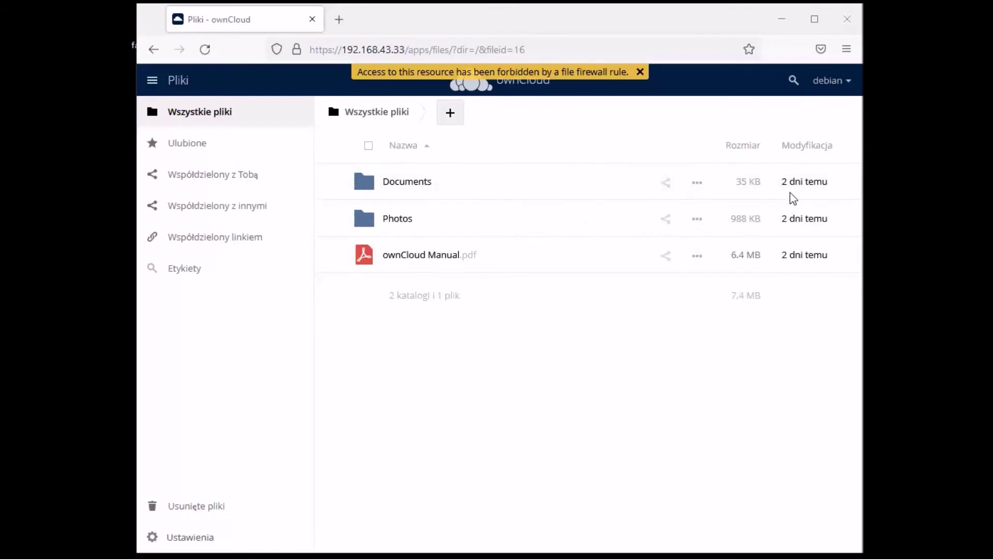
Log out of the test user and sign in as the admin using the saved username
mouse_move(831, 167)
click(848, 81)
click(828, 147)
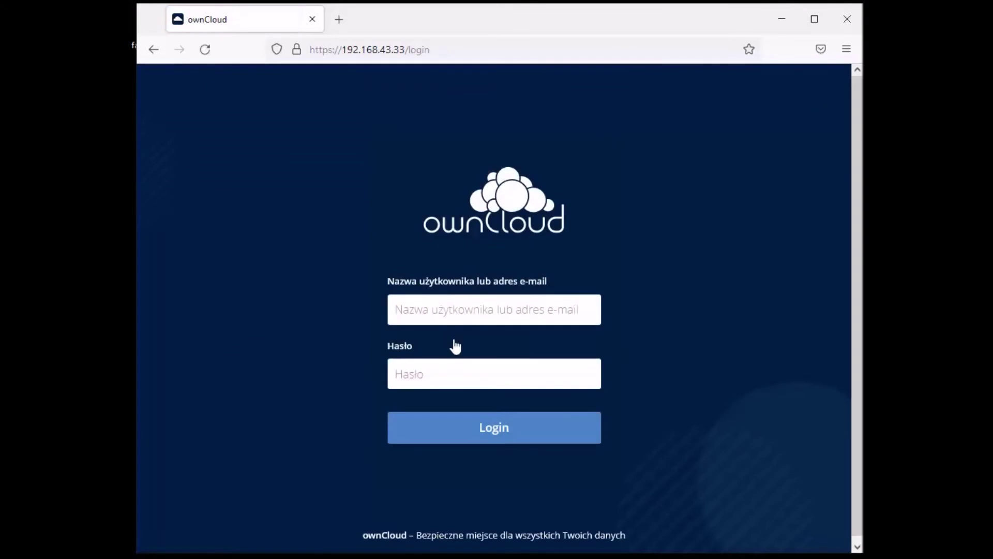
click(477, 306)
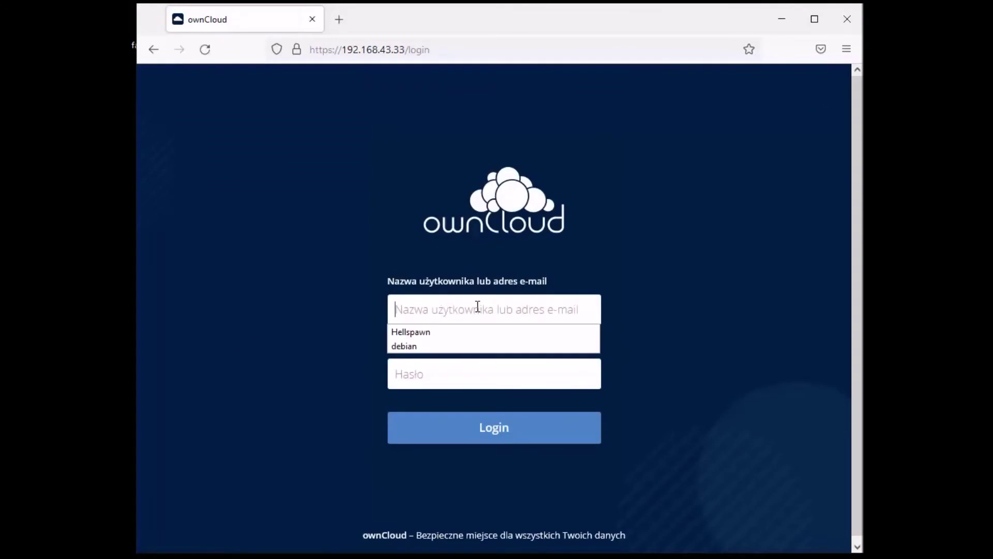
click(417, 331)
key(Tab)
text(a)
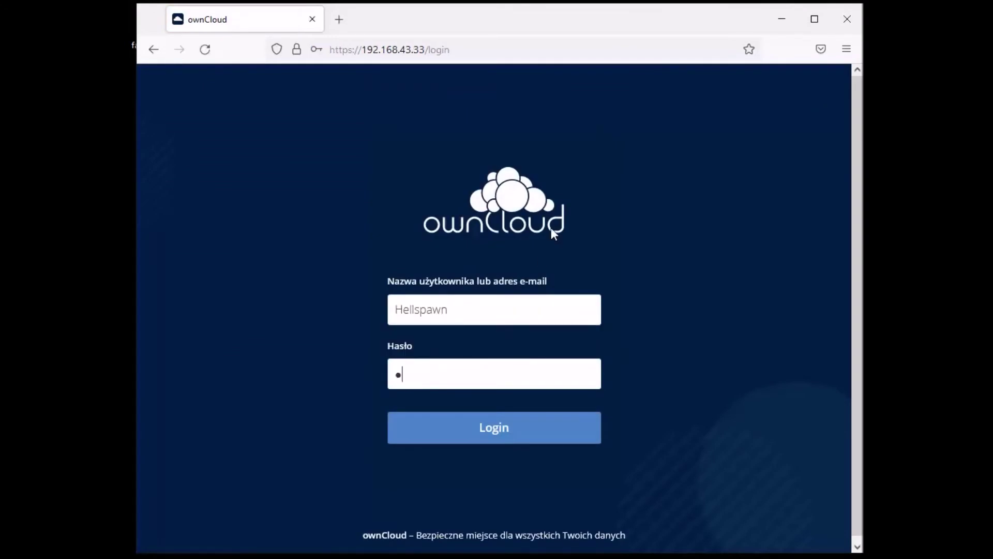
text(aaaaaaaaaaa)
key(Return)
Drop the same file onto All files as the admin; it is blocked again
click(532, 233)
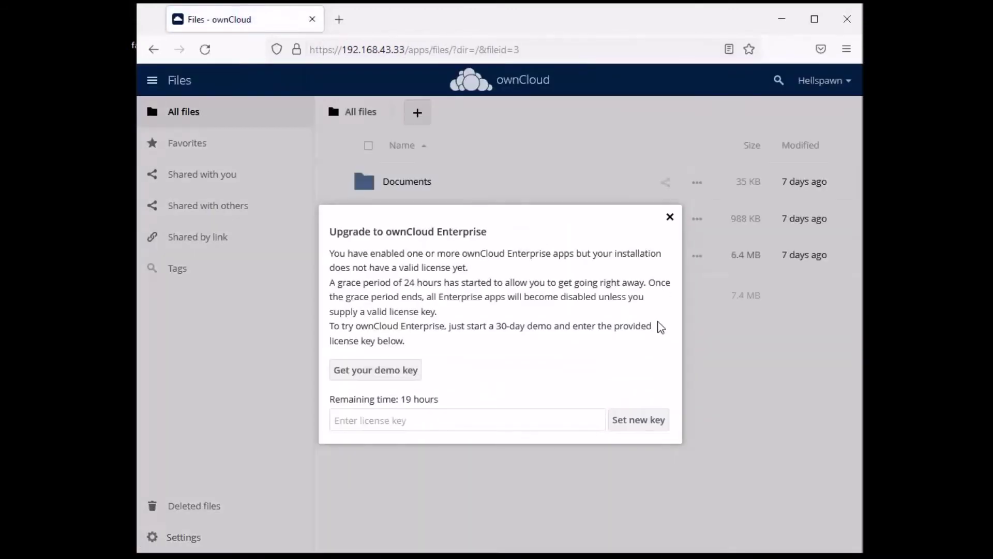
click(669, 218)
drag(862, 331, 522, 386)
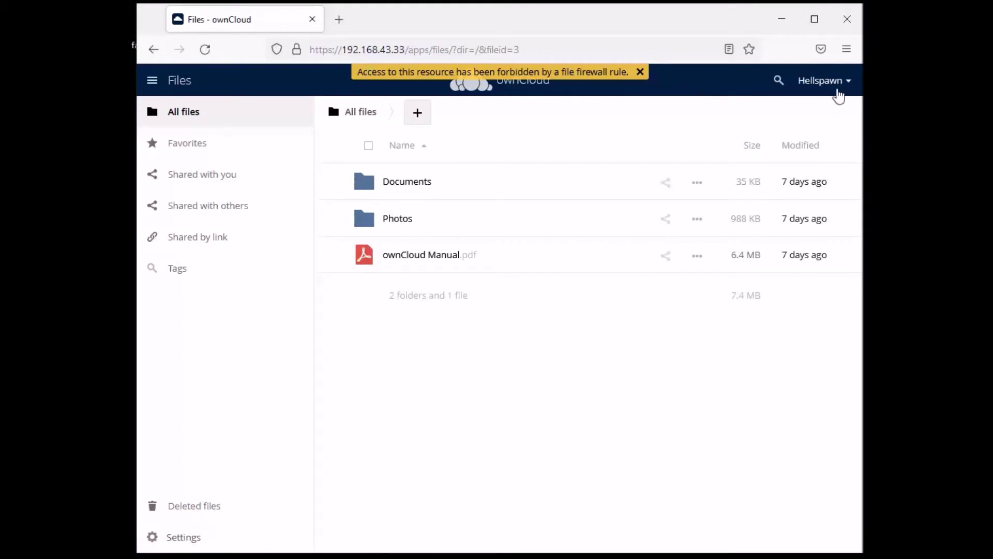
click(839, 96)
Go to the admin Security settings and delete the existing mimetype rule from Users
click(840, 109)
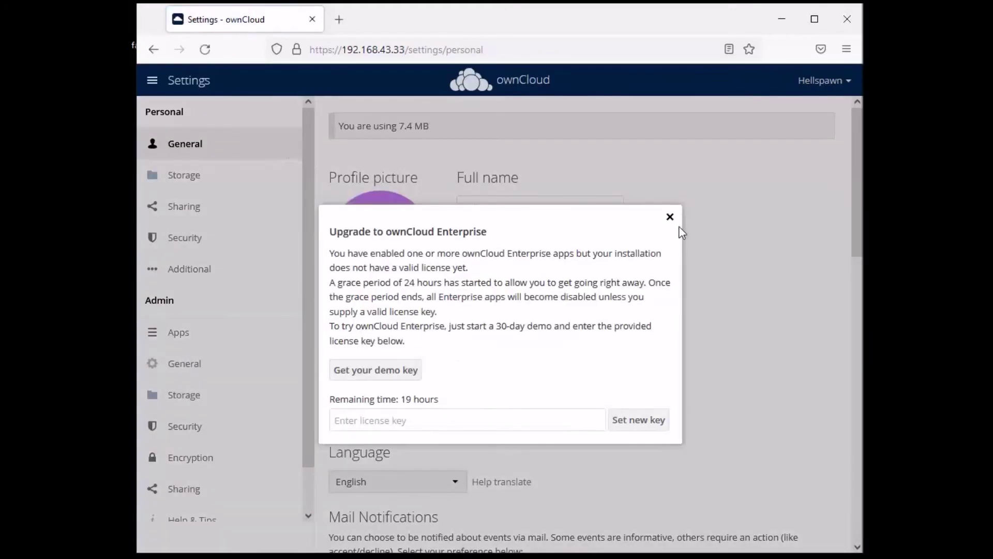
click(671, 217)
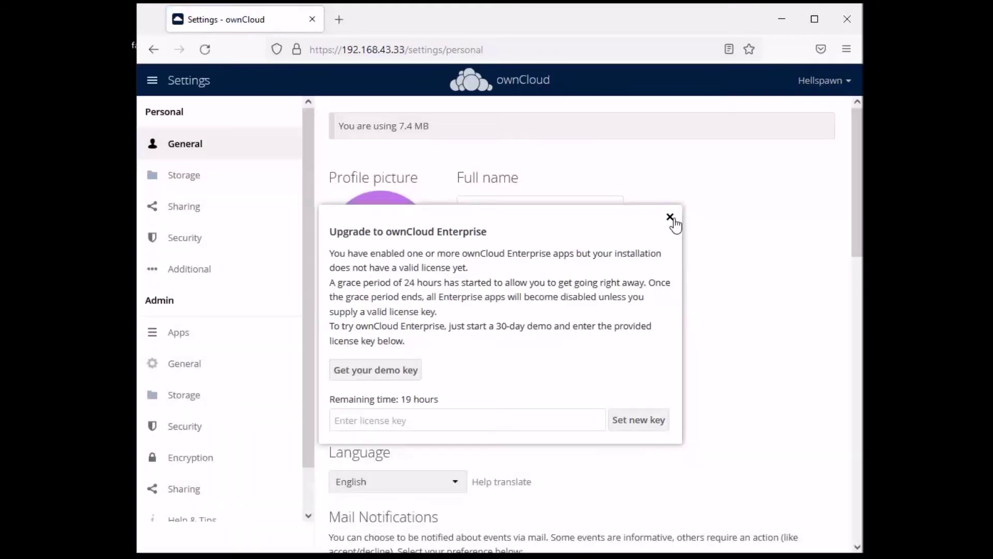
click(176, 427)
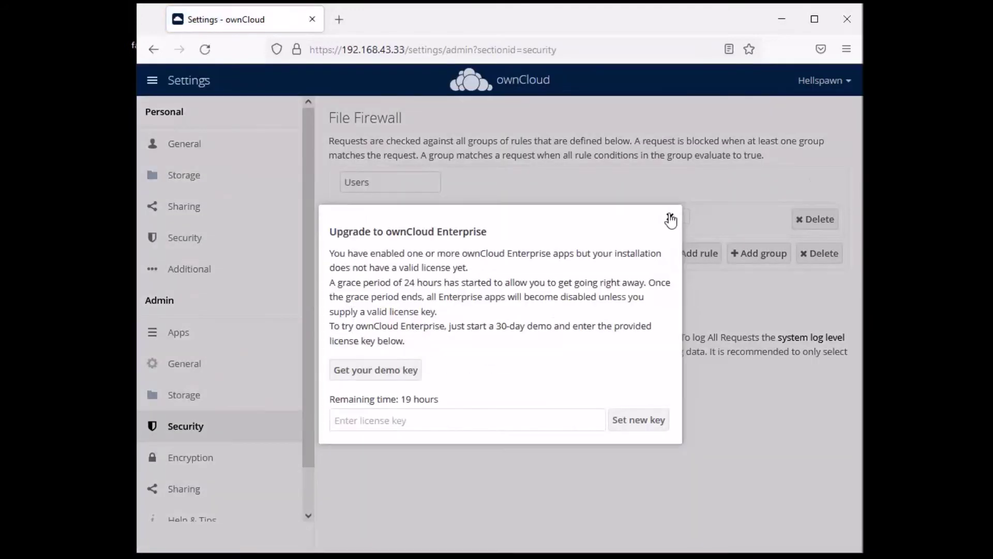
click(671, 218)
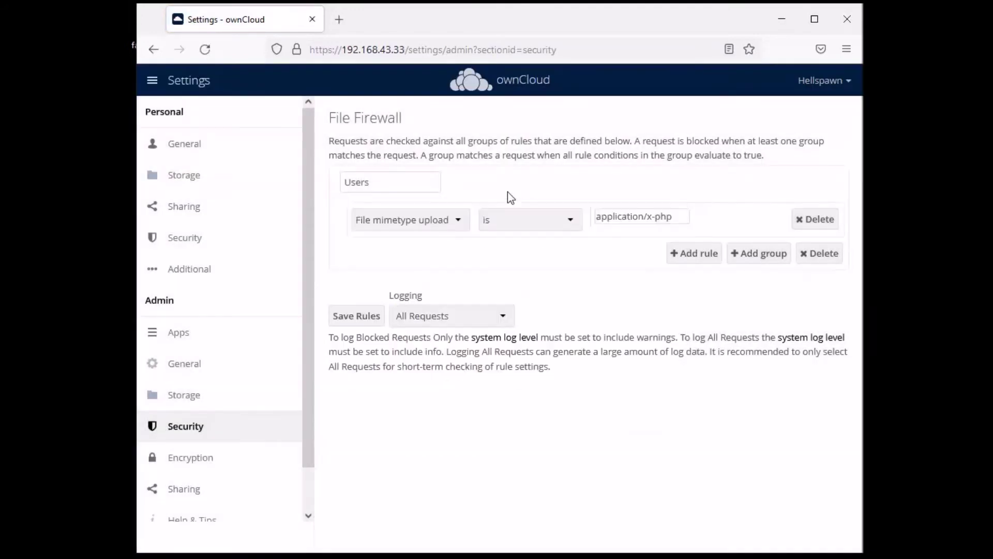
click(813, 226)
Add a rule to the Users group: User Group is user
click(704, 224)
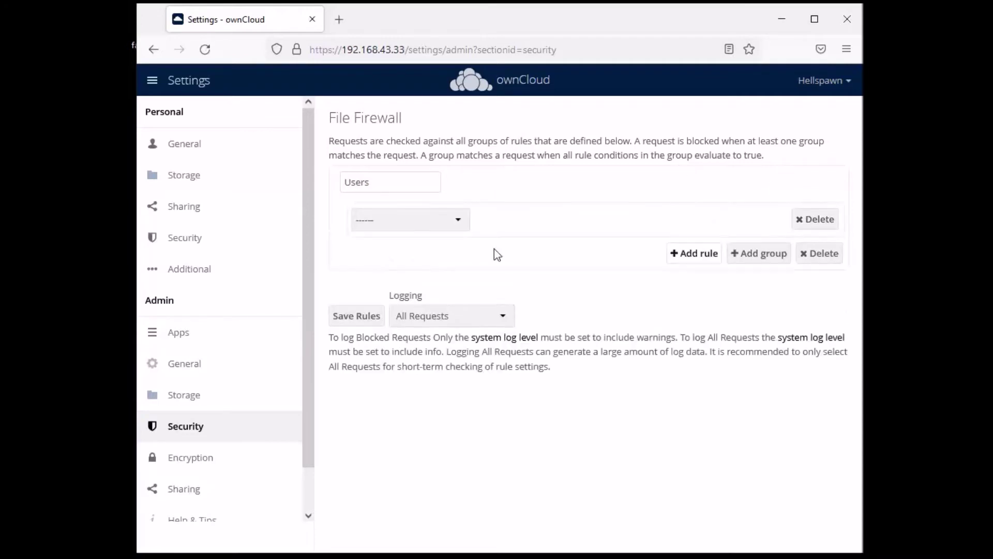
click(458, 219)
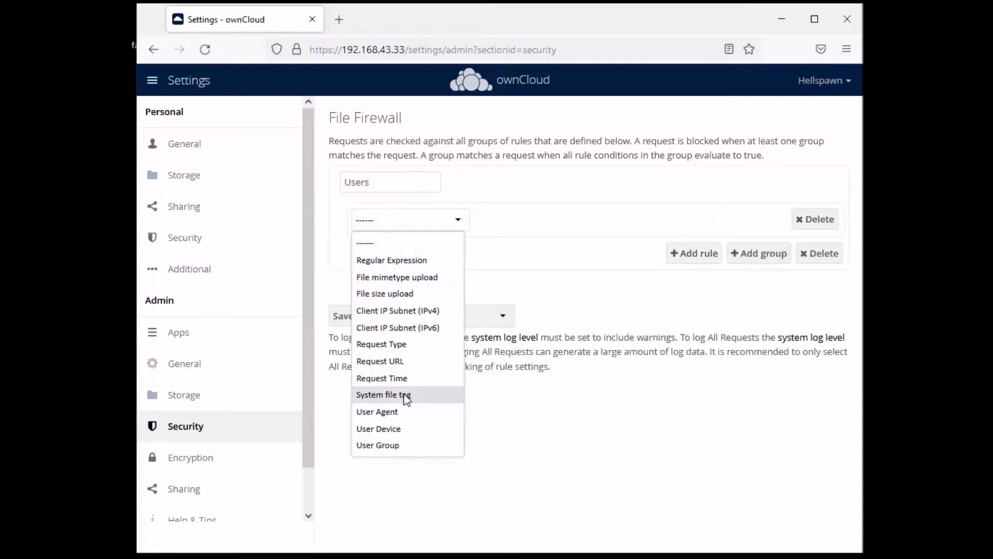
click(377, 446)
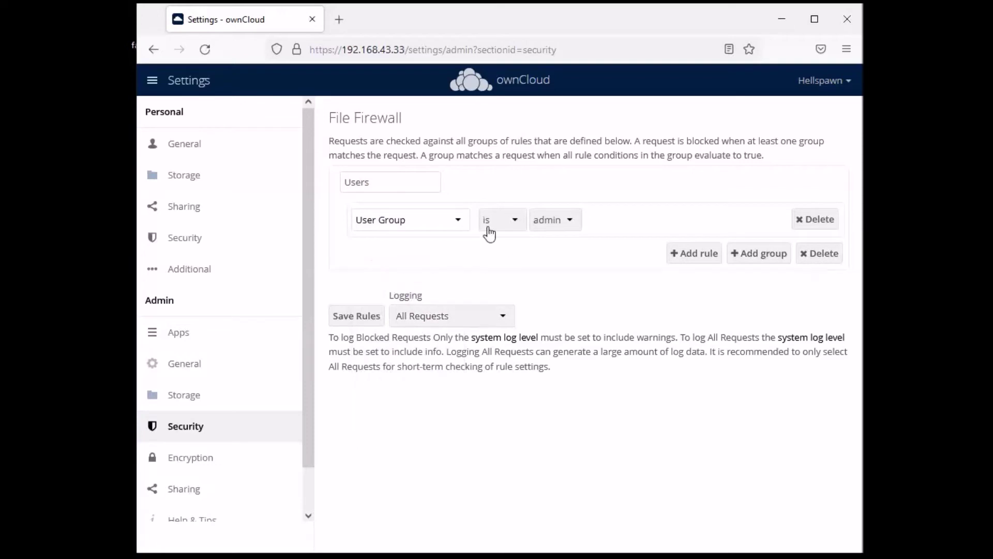
click(569, 221)
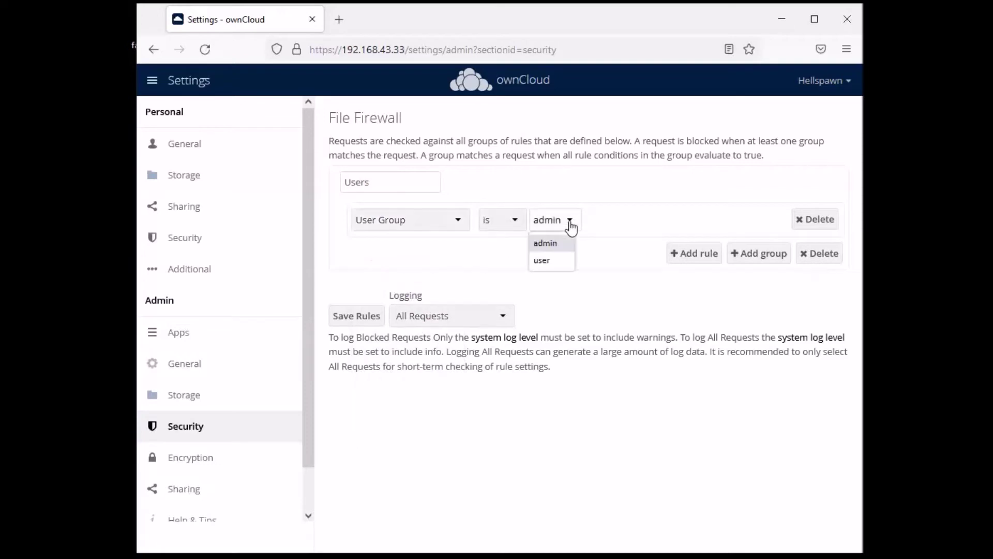
click(543, 260)
Add a second rule: File mimetype upload is application/x-php, with no leading space
click(694, 253)
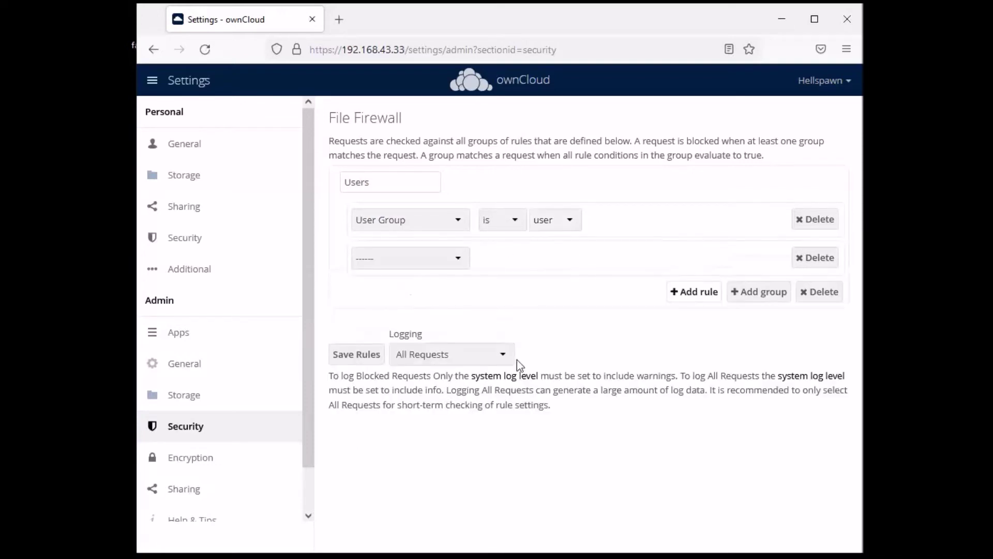
click(456, 253)
click(424, 315)
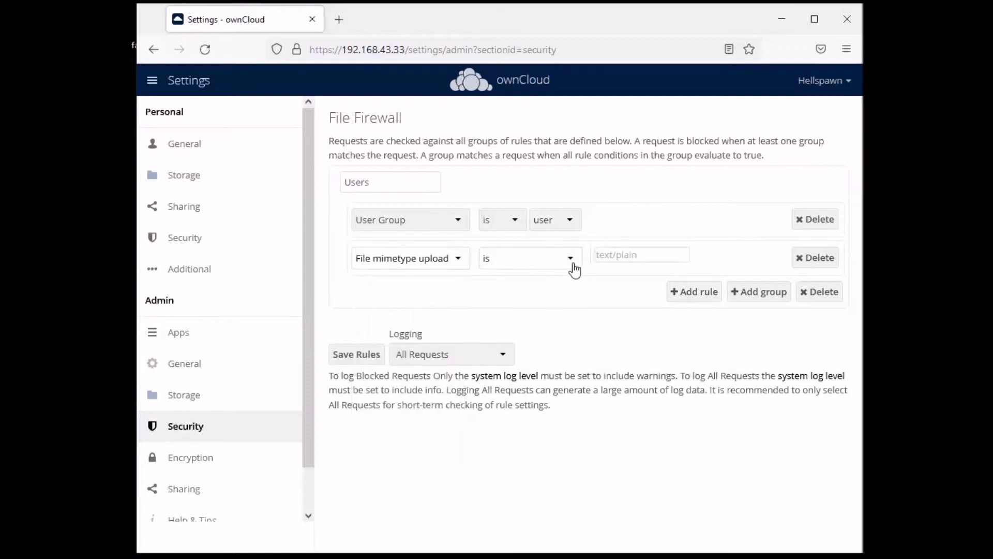
click(646, 254)
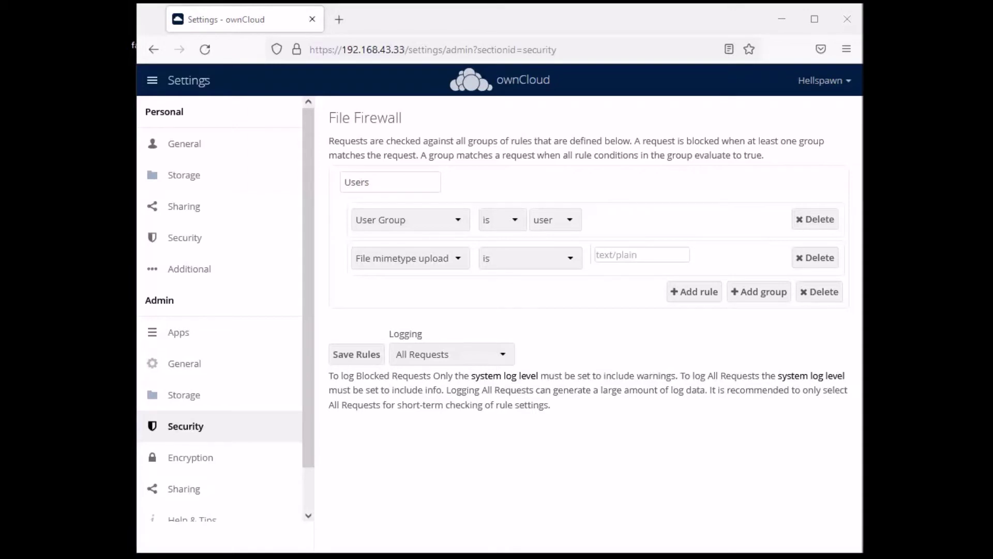
right_click(626, 259)
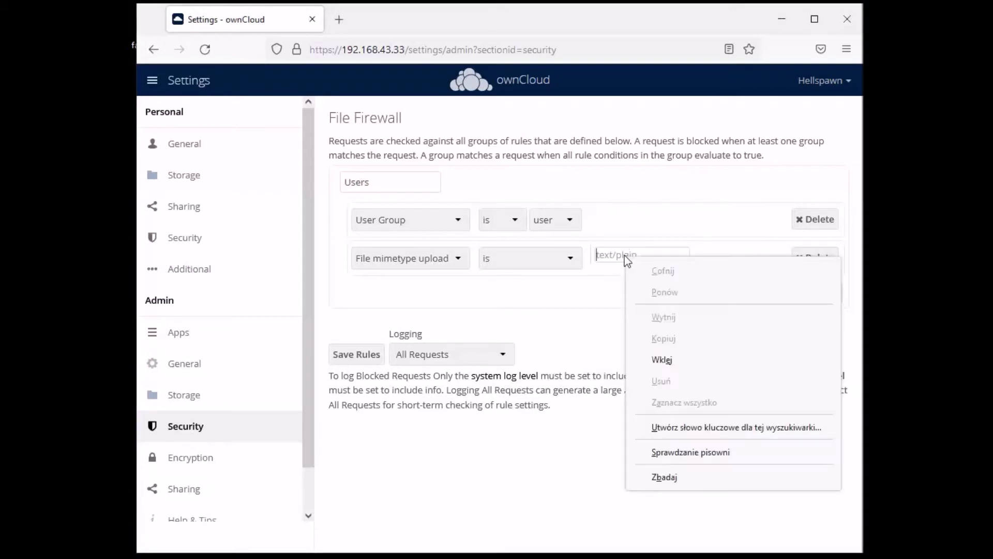
click(679, 365)
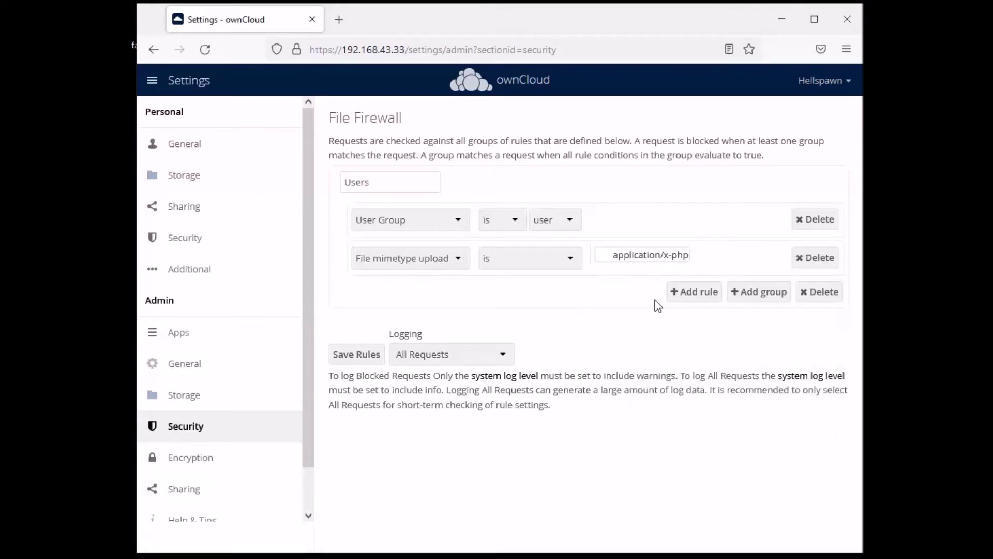
key(BackSpace)
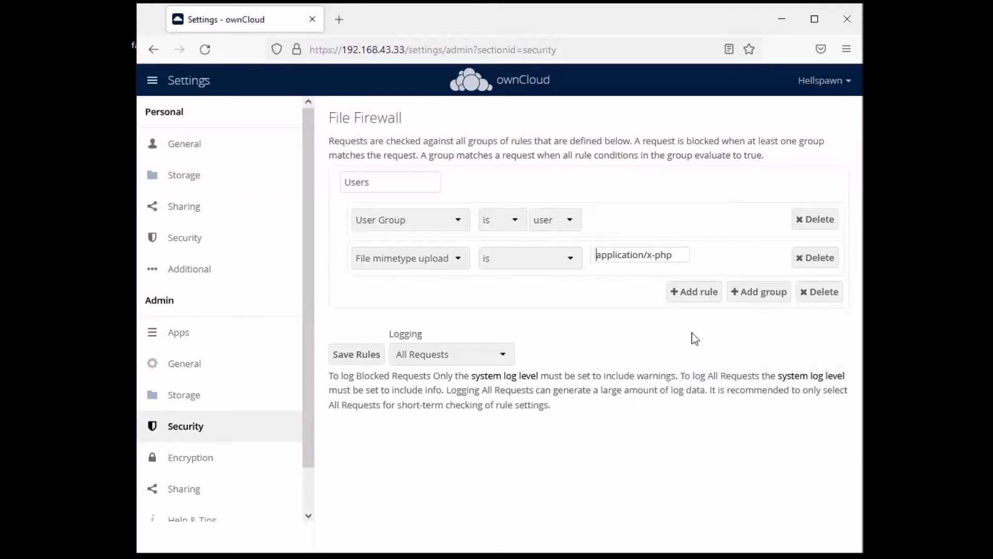
Keep logging at All Requests, save the rules, and log out of the admin account
click(467, 357)
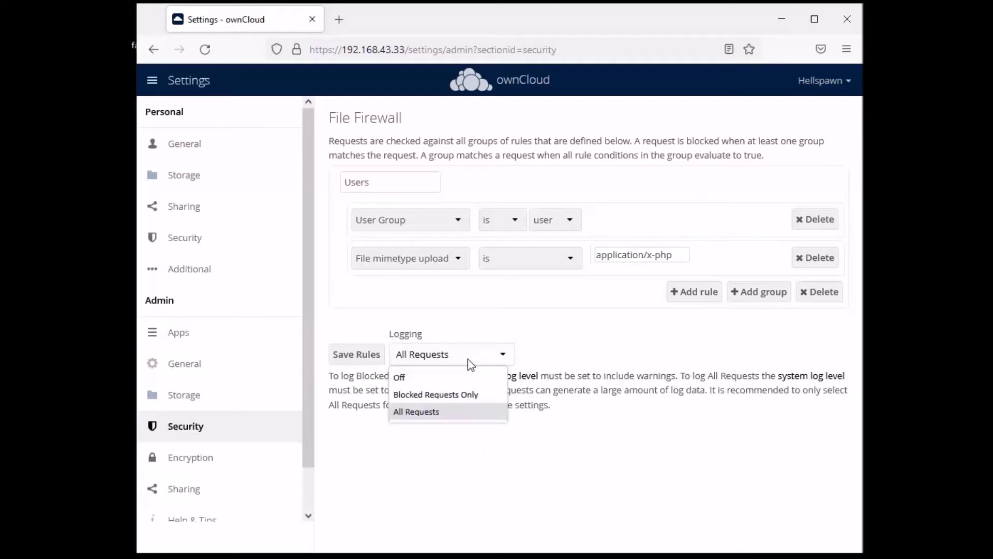
click(419, 413)
click(355, 354)
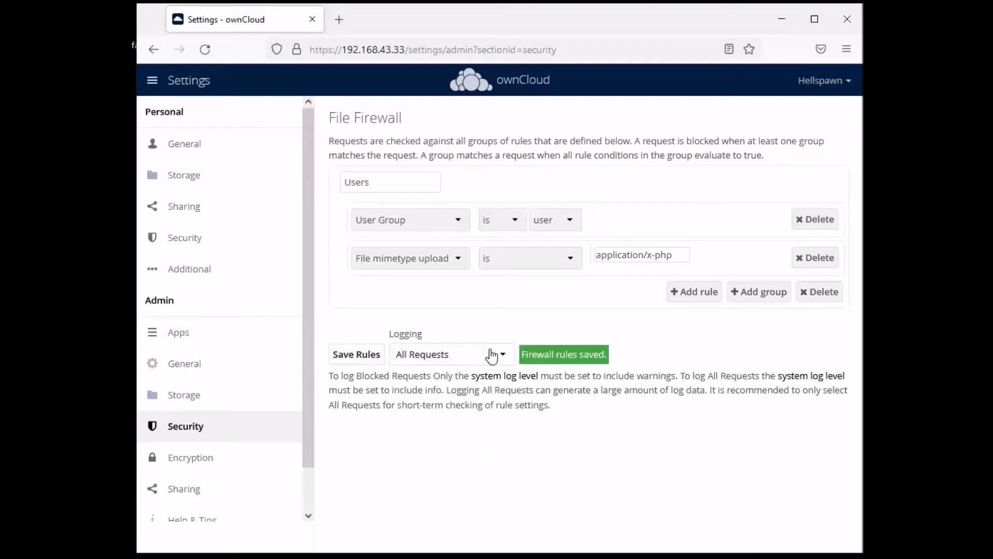
click(823, 82)
click(828, 167)
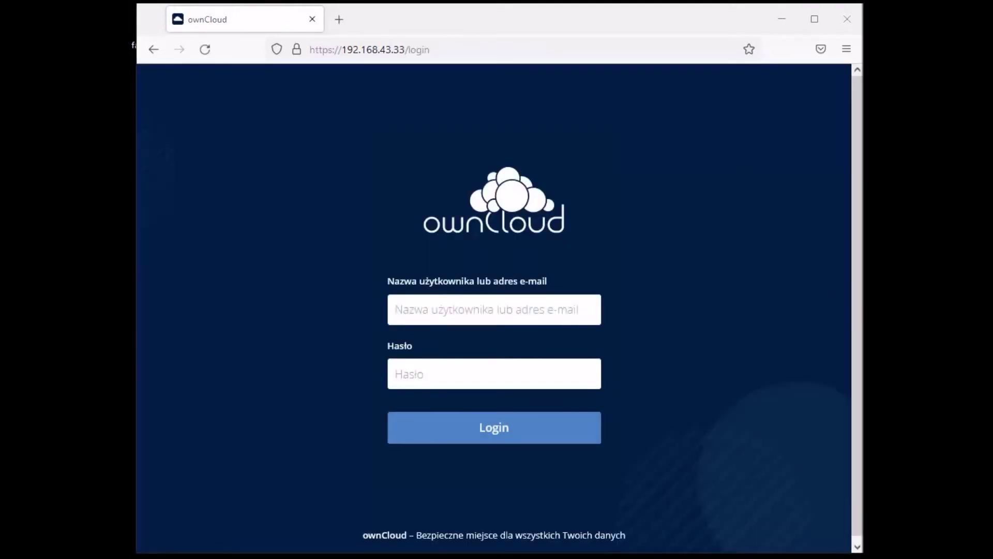
Sign in as the test user, retyping the username and password
click(443, 316)
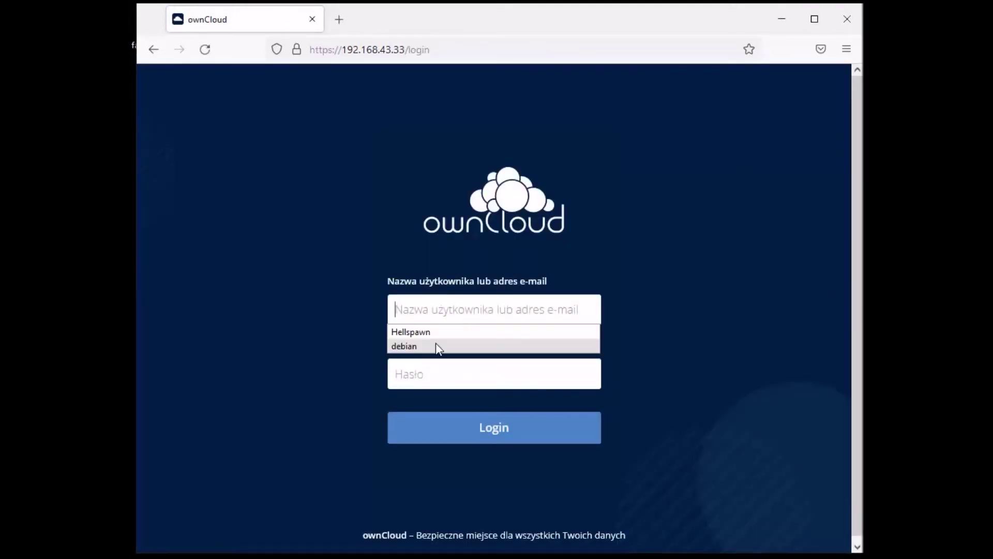
click(418, 335)
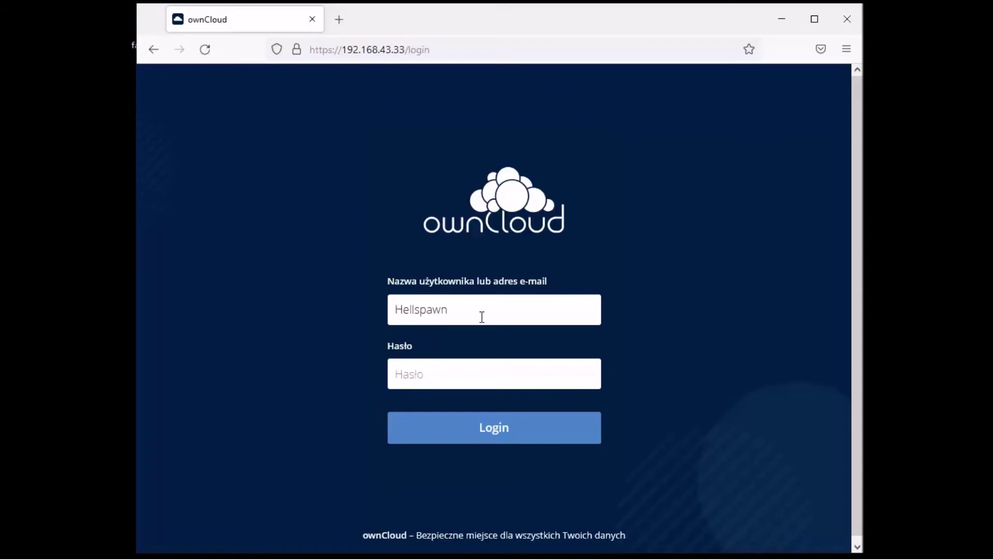
drag(481, 317, 367, 309)
click(626, 313)
drag(450, 310, 303, 317)
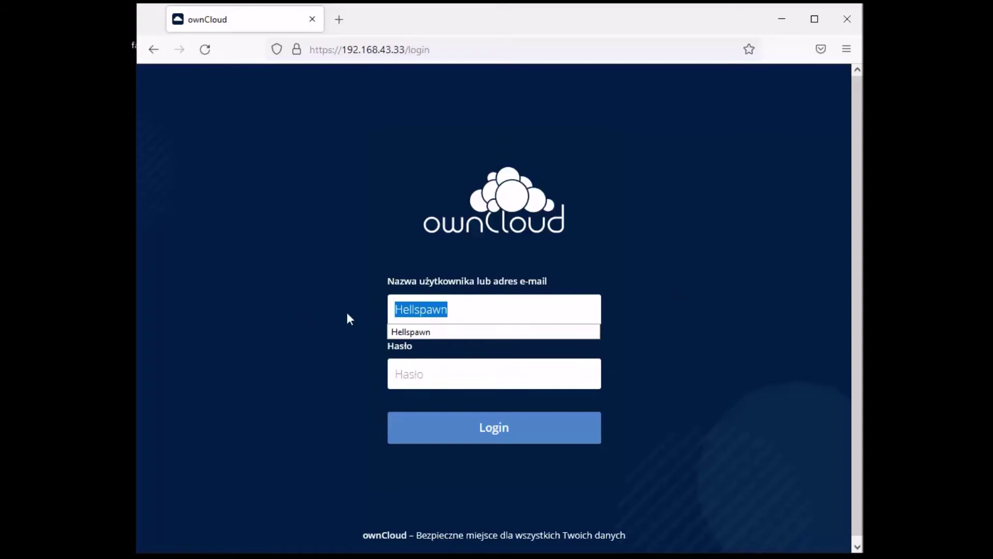
key(BackSpace)
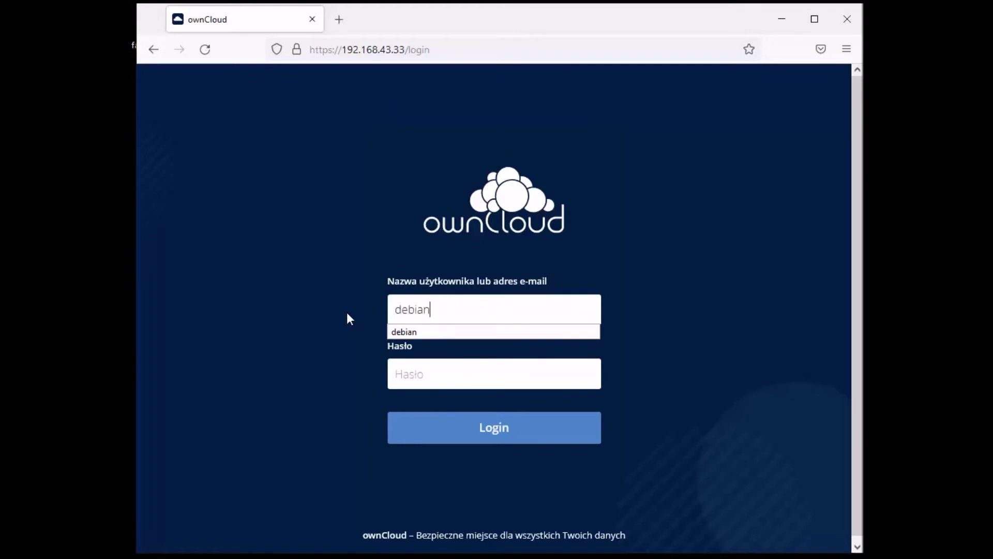
key(Tab)
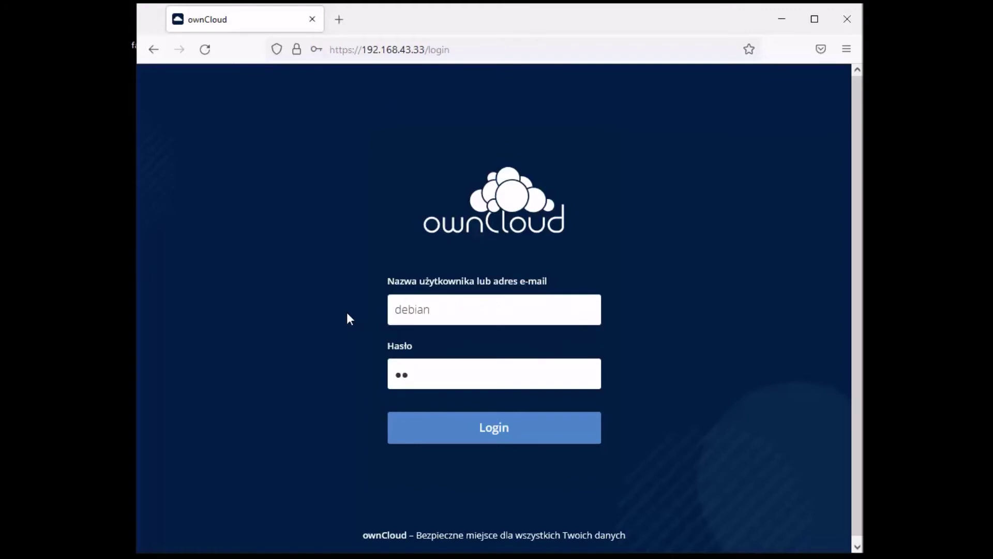
key(Return)
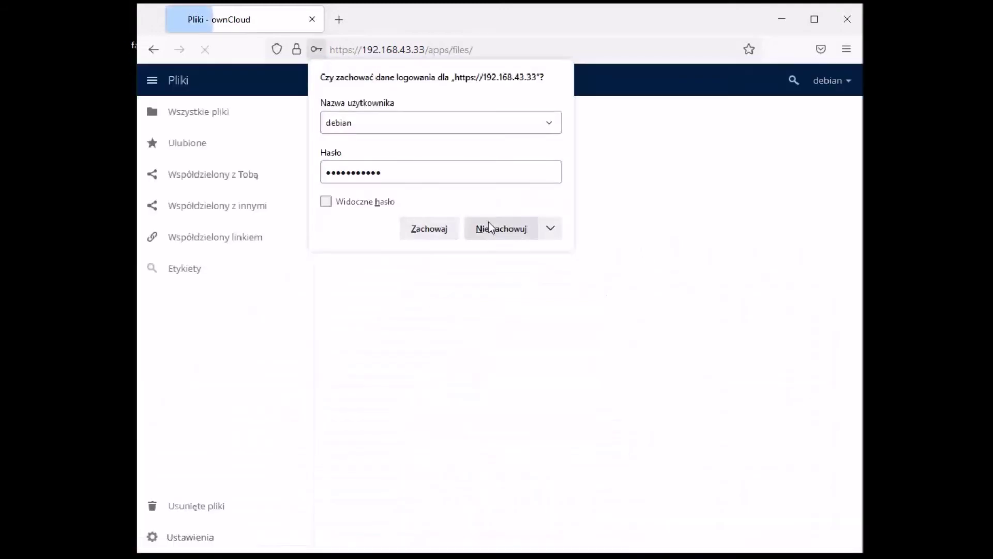
Drop a file onto the file list to see it blocked, then log out of the test user
click(488, 228)
drag(850, 389, 468, 385)
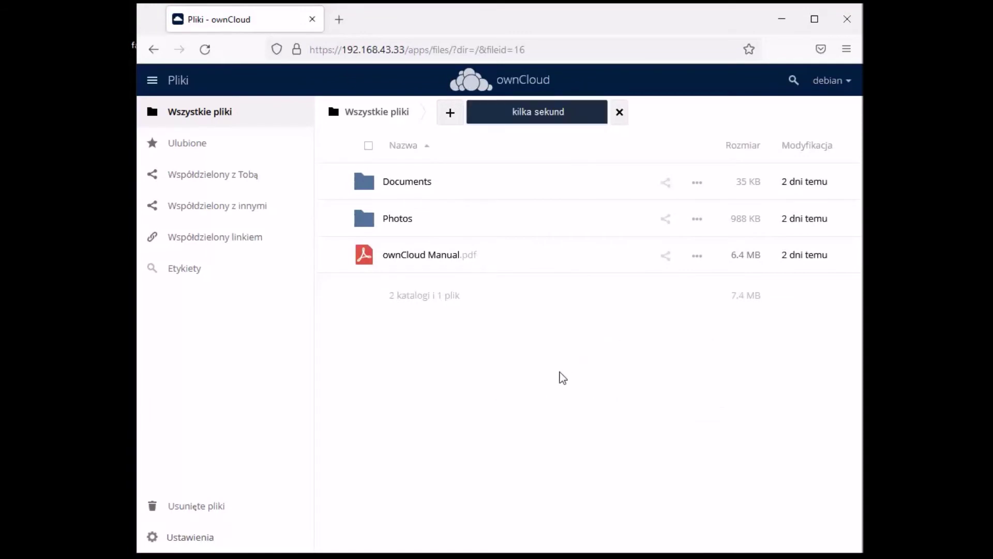
click(840, 83)
click(827, 145)
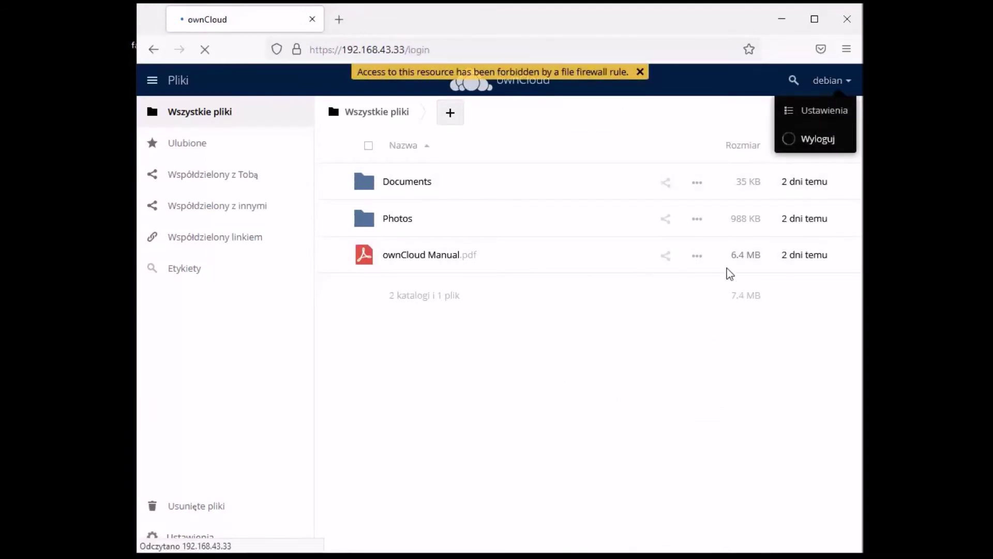
Sign back in as the admin from the saved username and dismiss the Enterprise notice
click(417, 317)
click(421, 330)
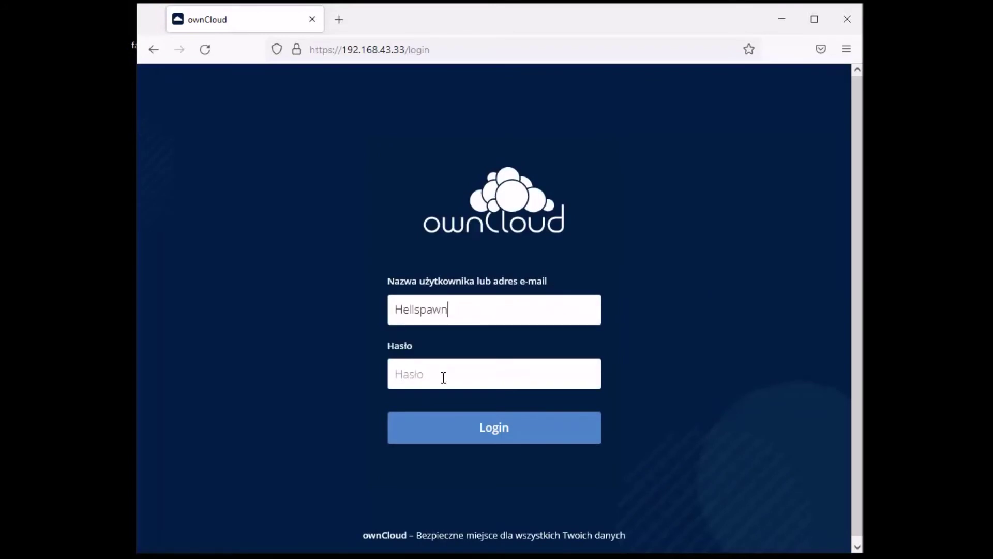
text(h)
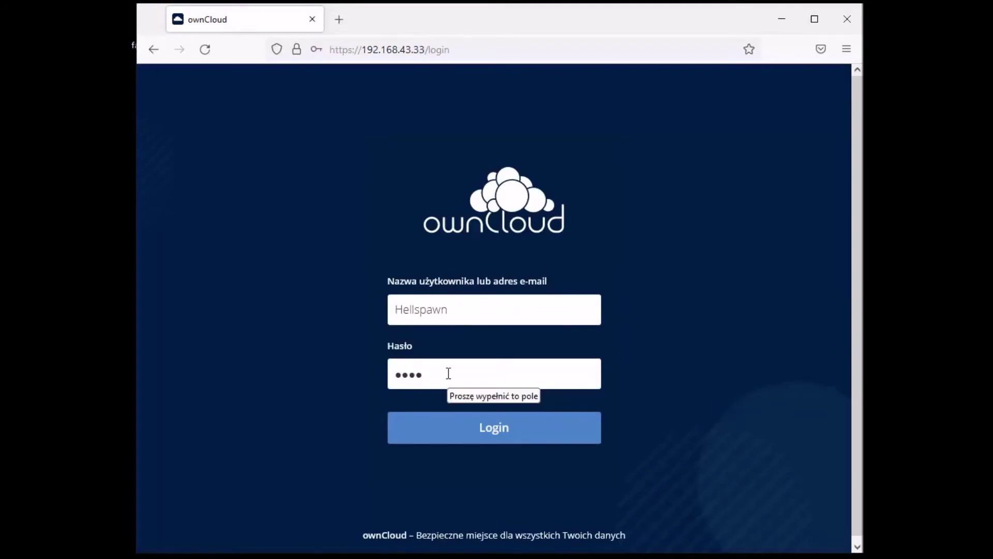
key(Return)
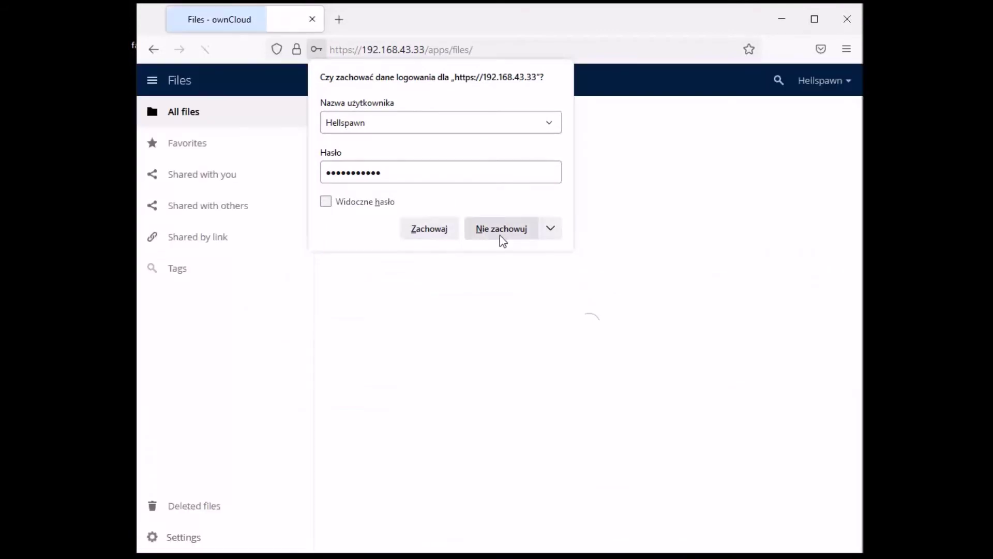
click(499, 235)
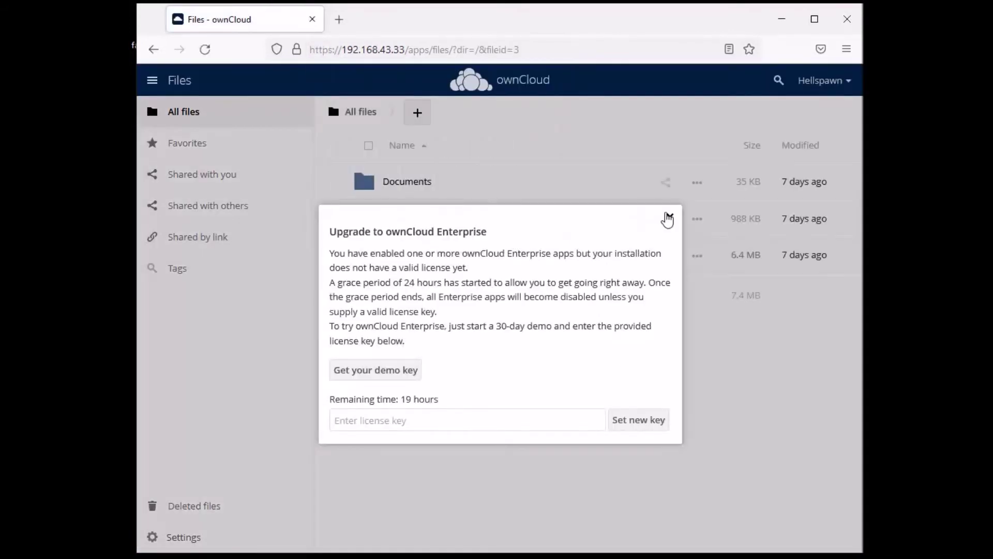
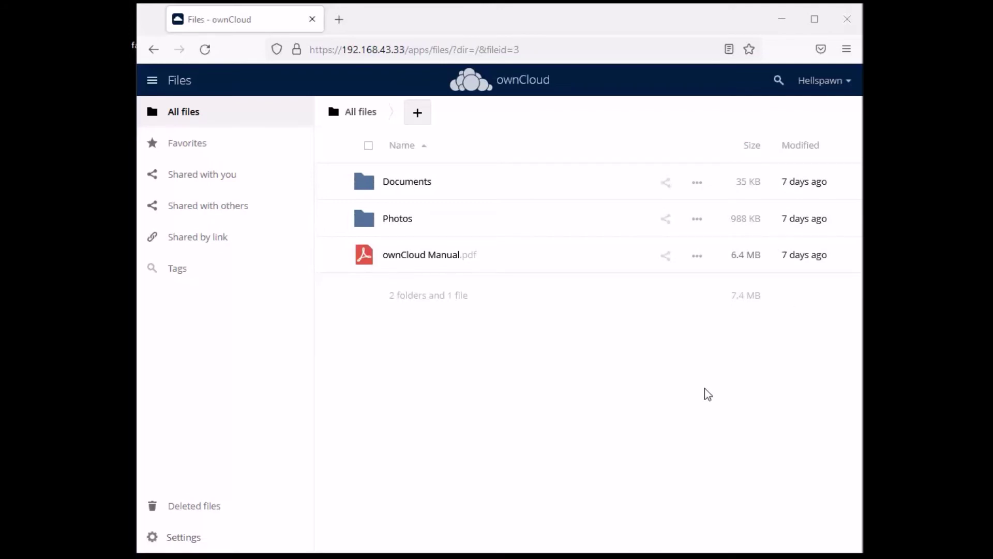
Open the admin Security settings page, closing the Enterprise upgrade notices
click(844, 82)
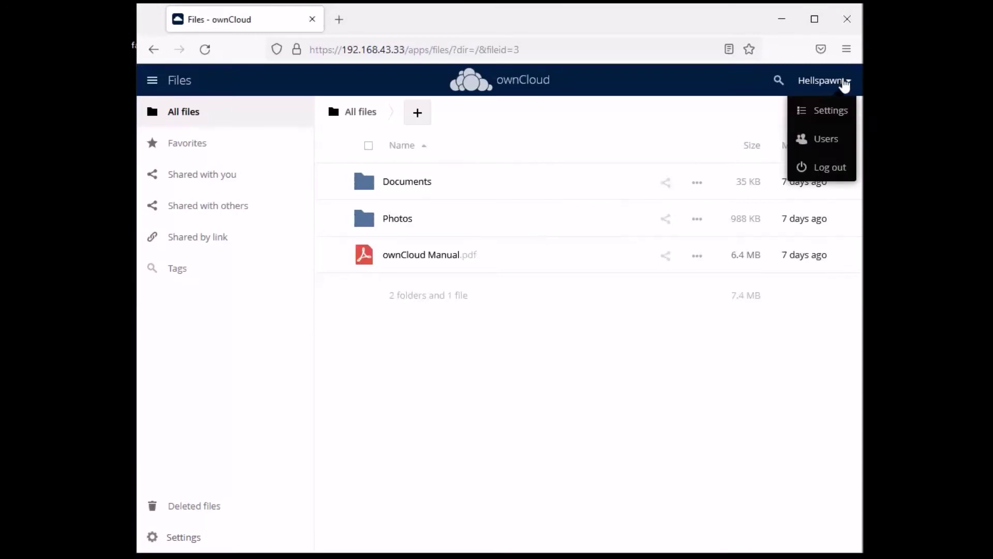
click(830, 110)
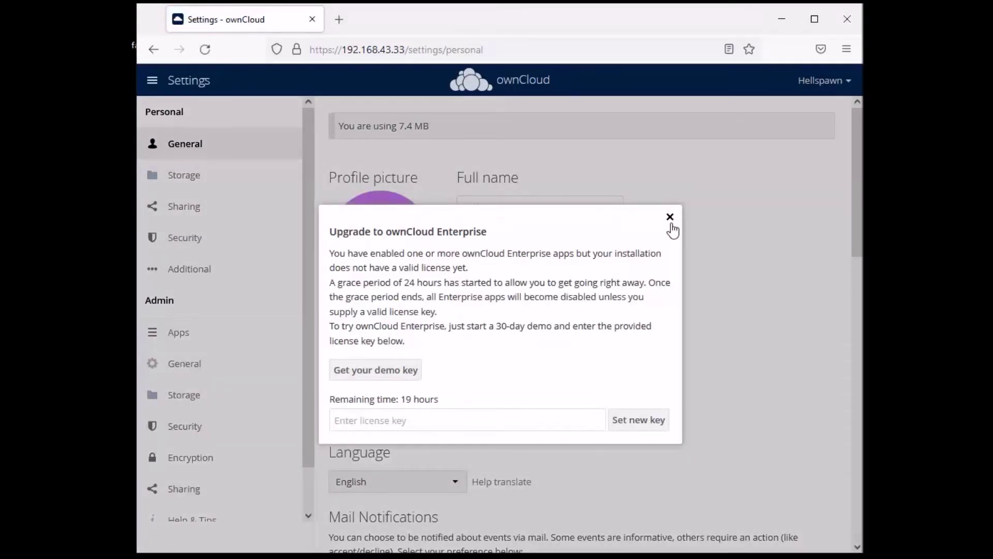
click(668, 219)
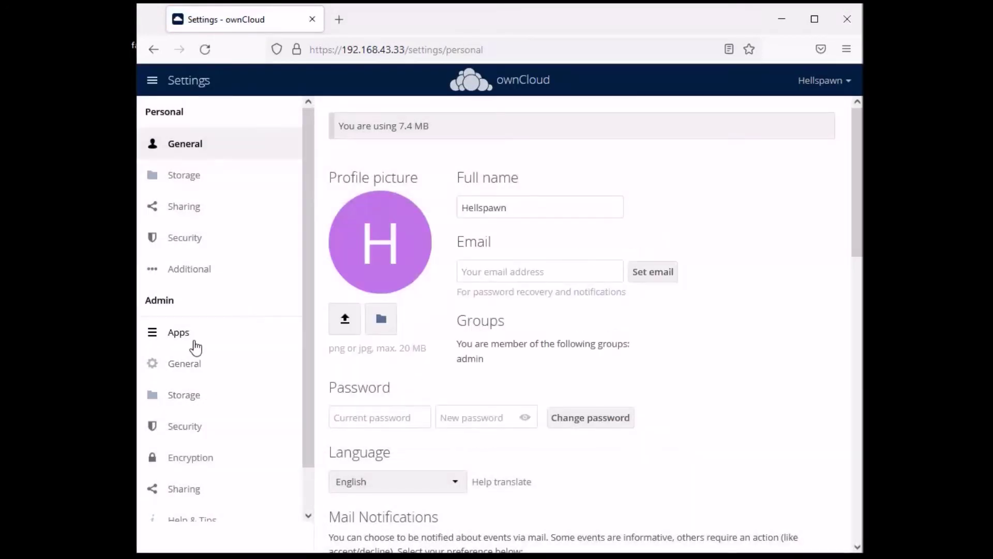
click(191, 436)
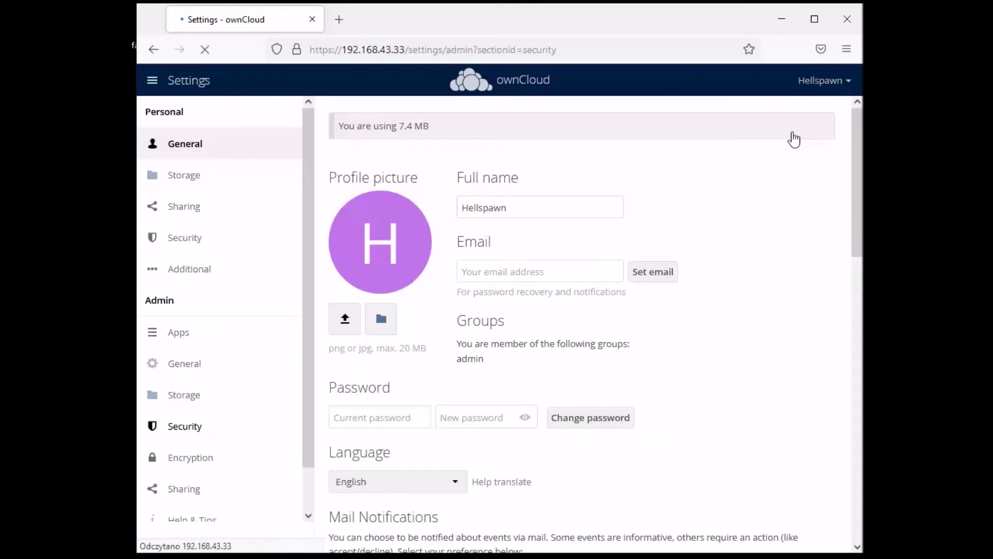
click(670, 217)
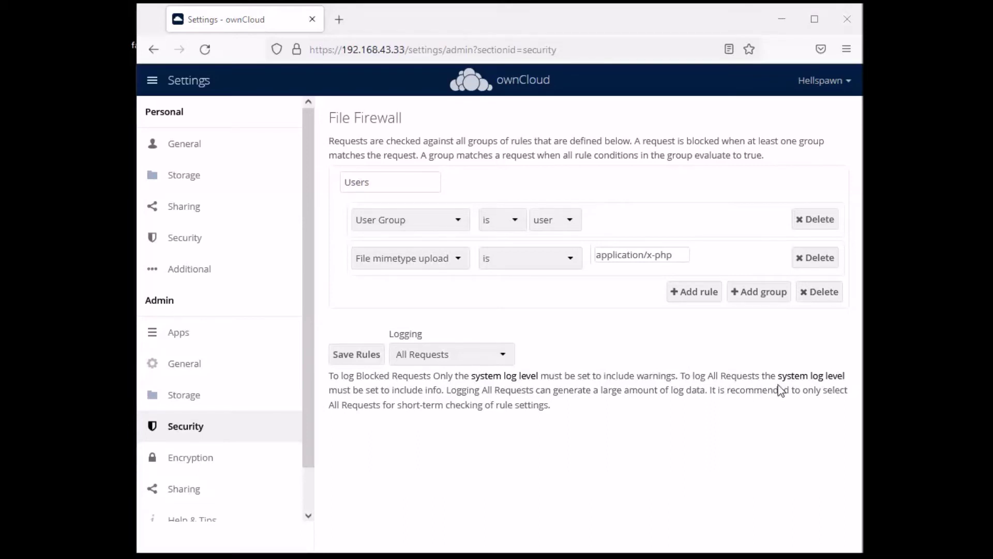
Replace the File Firewall upload mimetype with video/mp4 and save the rules
drag(677, 254, 599, 259)
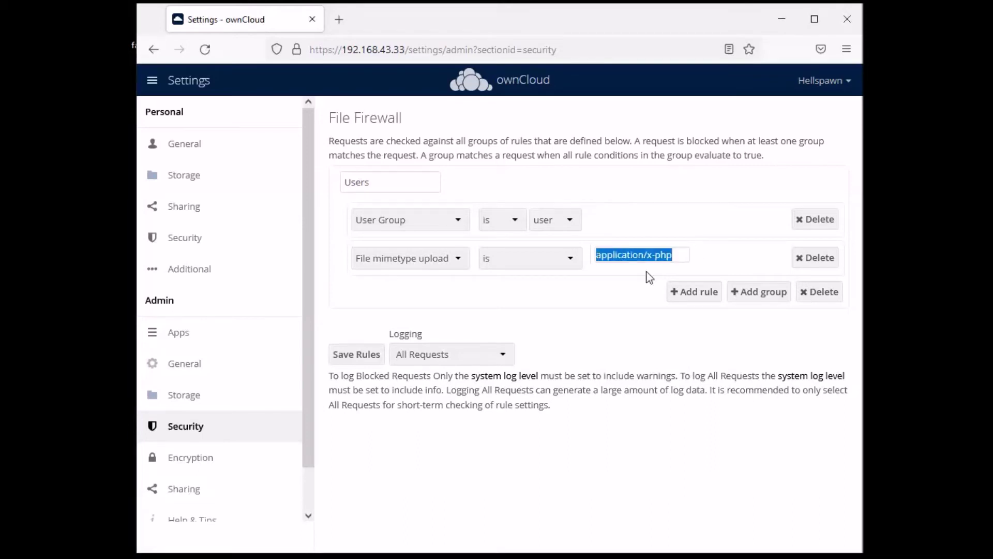
key(BackSpace)
text(application/x-msi)
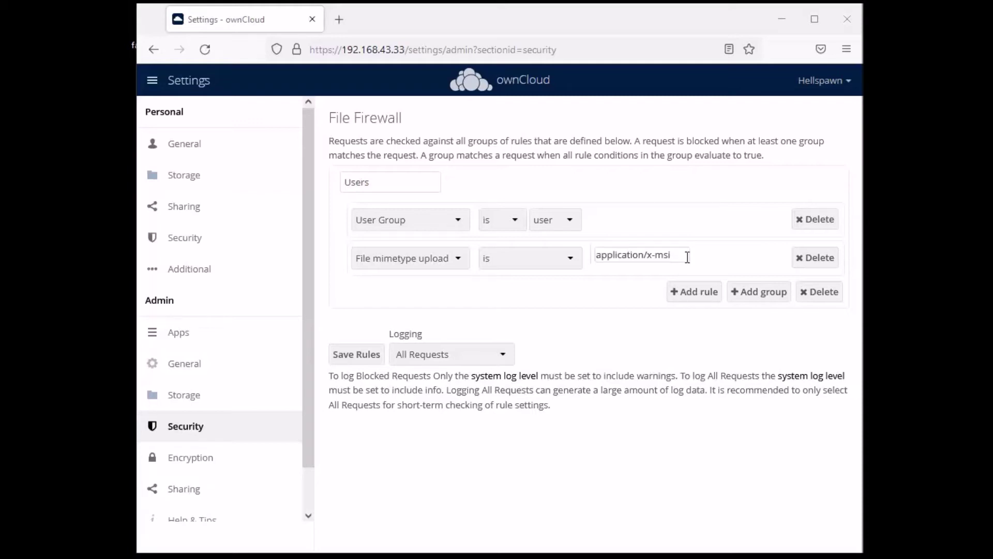
triple_click(662, 255)
key(BackSpace)
text(video/mp4)
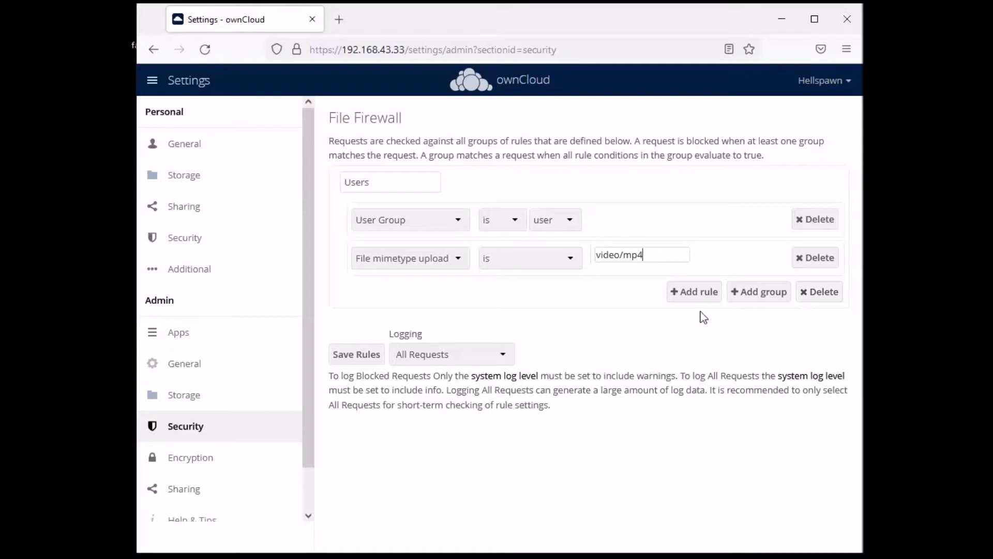
click(357, 353)
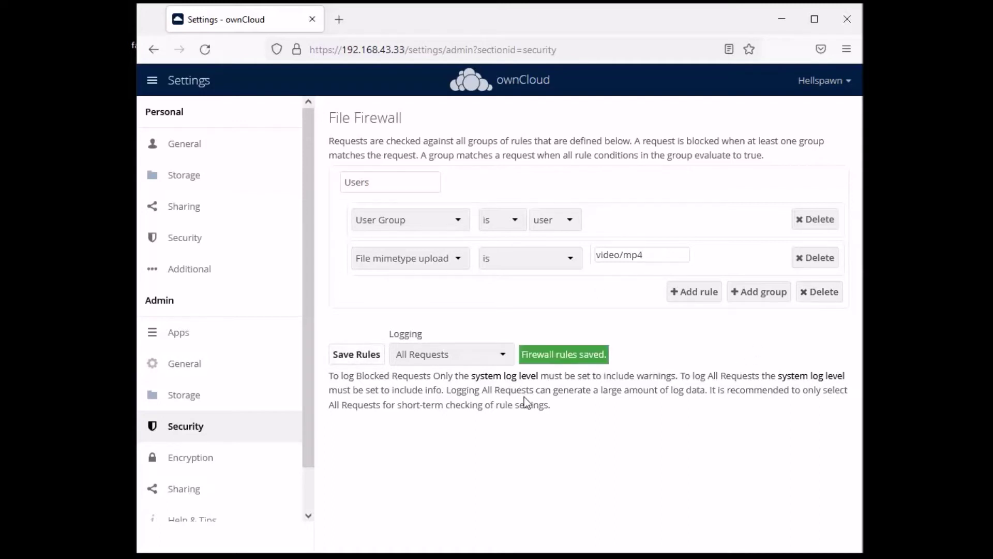
Log out and sign back in as the regular user with the saved username and password
click(824, 82)
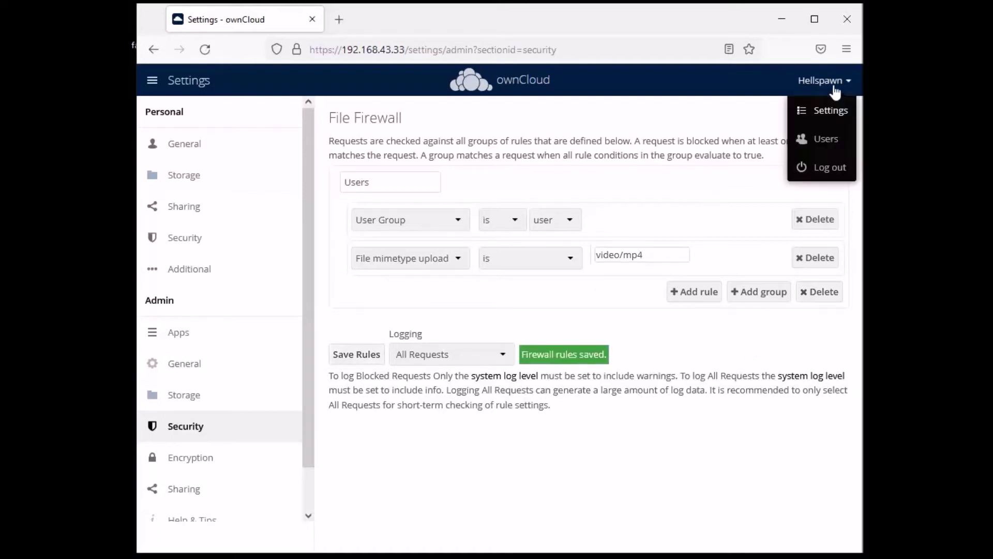
click(828, 168)
click(433, 310)
click(432, 347)
click(443, 374)
click(477, 378)
text(************)
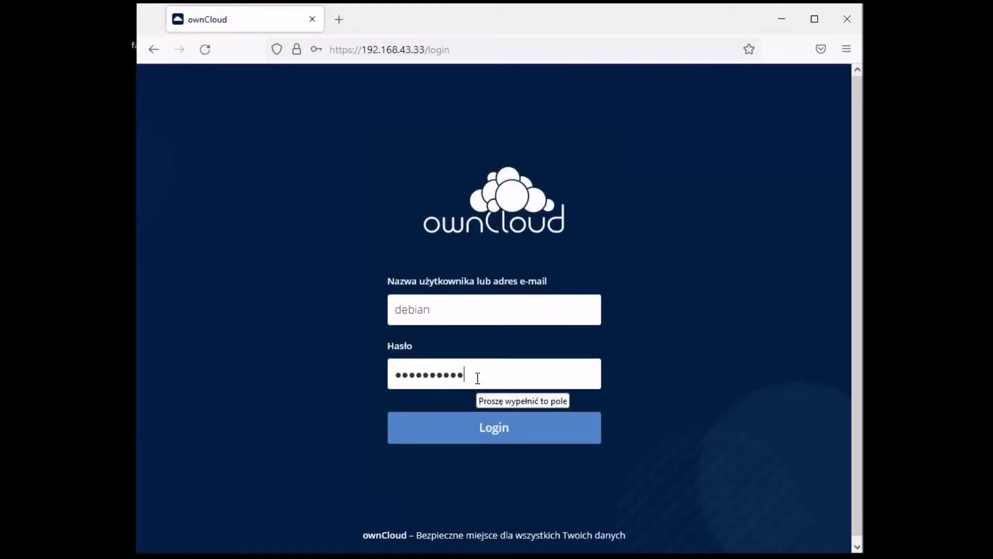
key(Return)
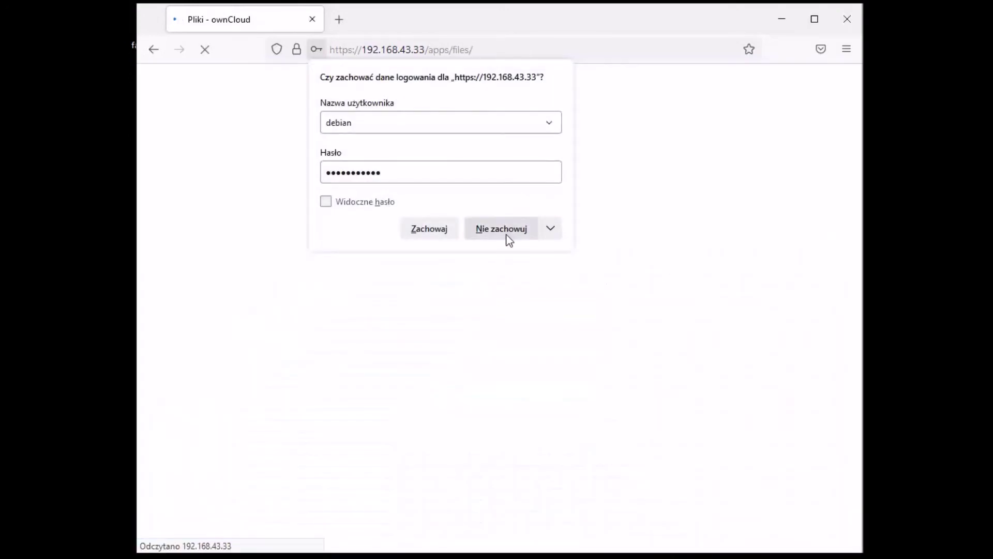
Drop the renamed test file onto the Files list and get the firewall refusal
click(507, 234)
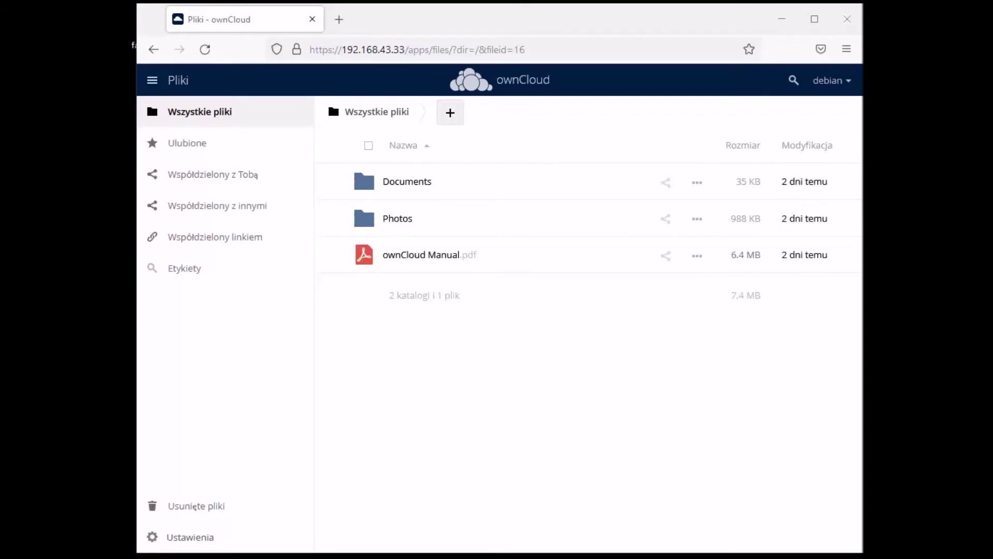
key(Return)
key(Return)
drag(859, 331, 538, 380)
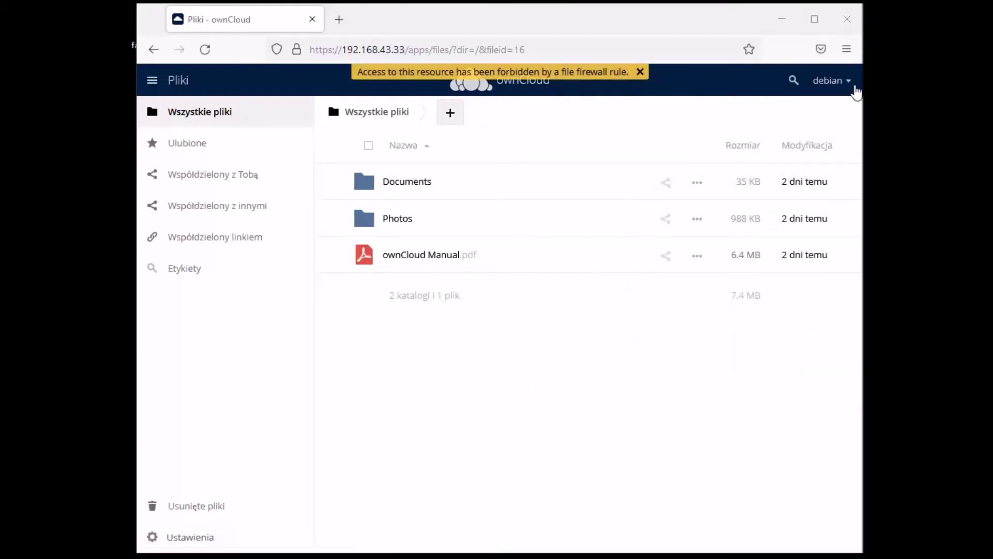
Log out and sign back in as the administrator, dismissing the Enterprise notice
click(848, 81)
click(816, 147)
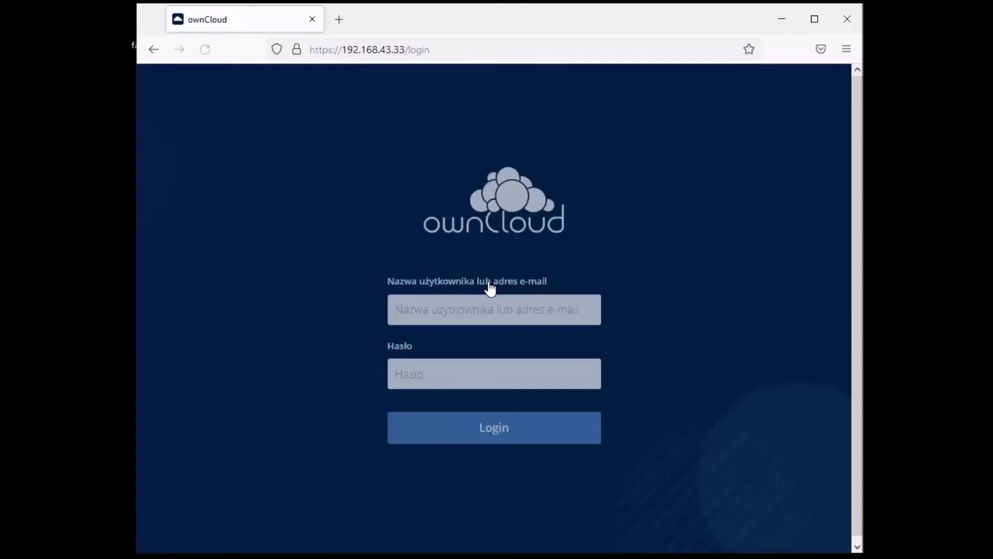
click(482, 305)
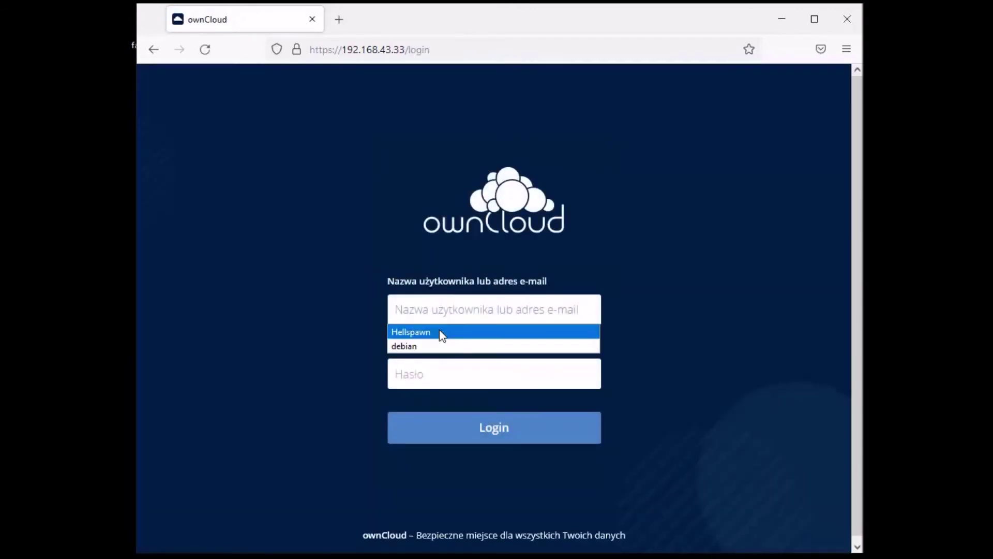
click(439, 332)
key(Tab)
text(*****)
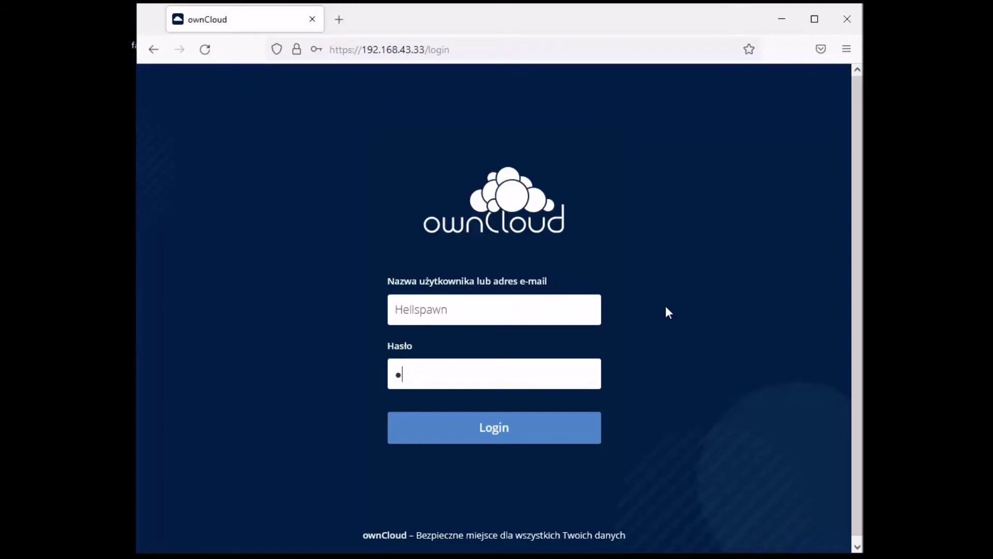
text(*******)
key(Return)
click(504, 228)
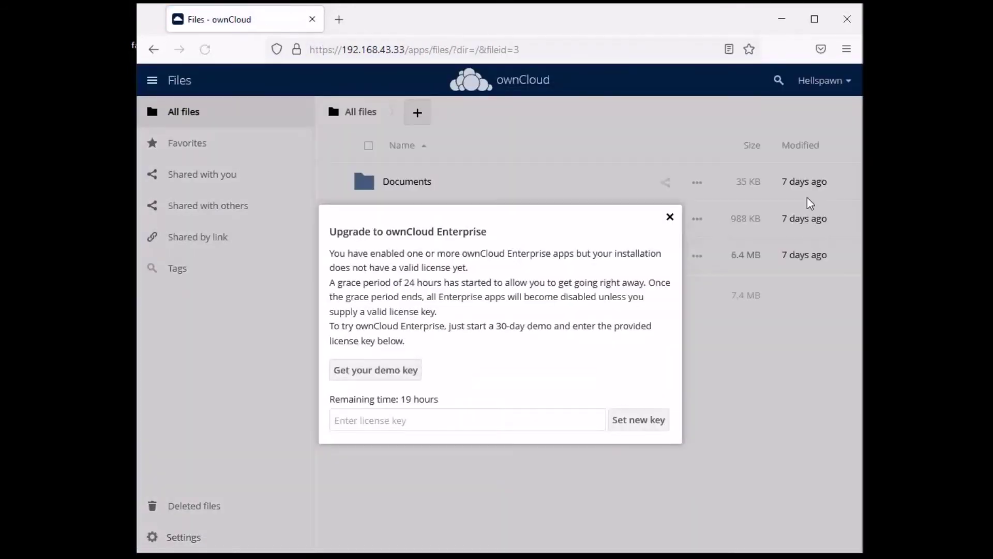
click(669, 217)
Upload test.mp4 into All files, then delete it again
drag(862, 383, 662, 364)
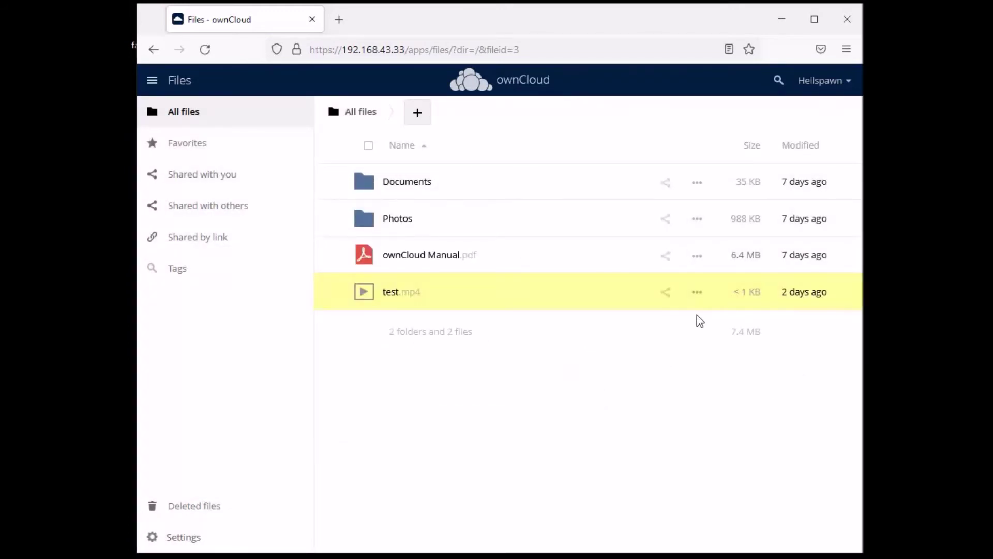
click(697, 293)
click(618, 446)
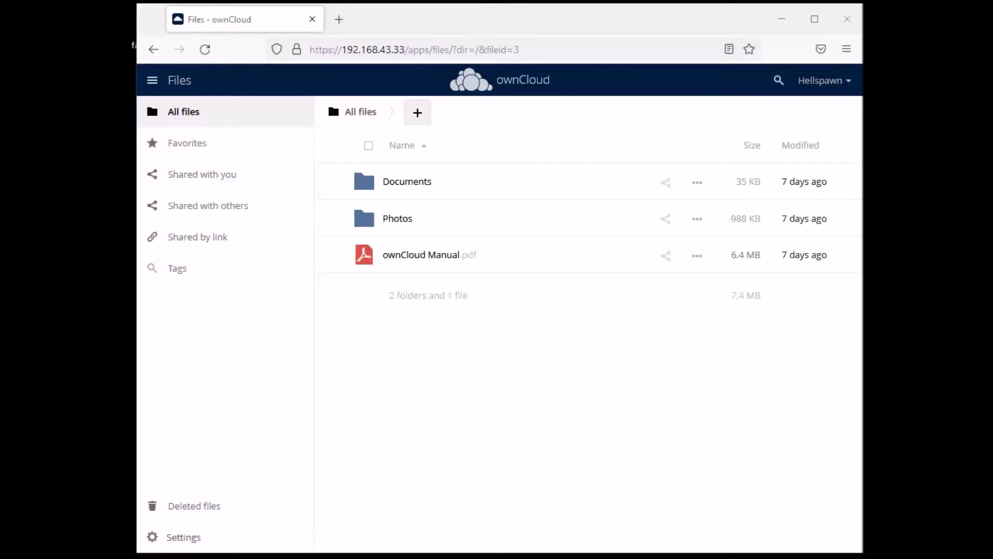
Go to the admin Security settings, closing the Enterprise upgrade notices
click(843, 81)
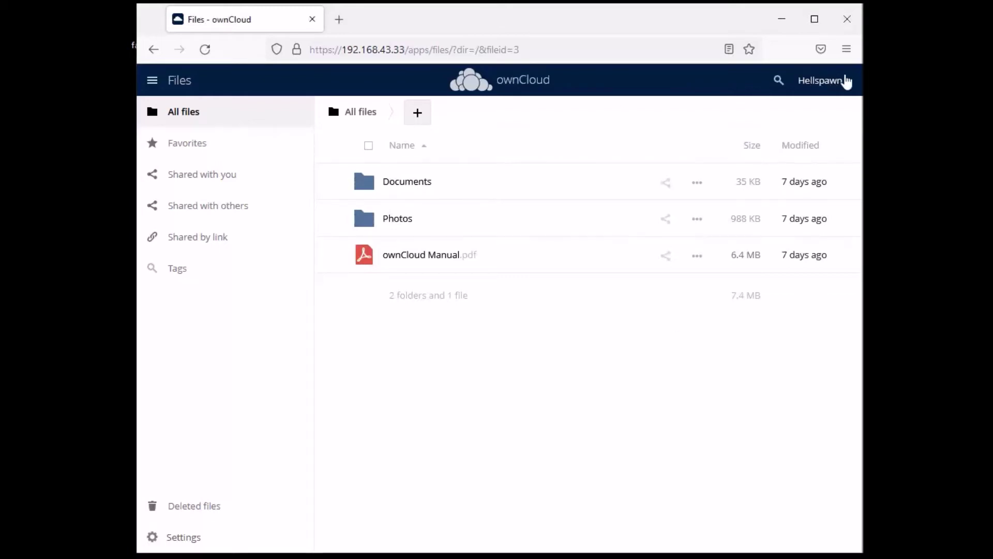
click(821, 122)
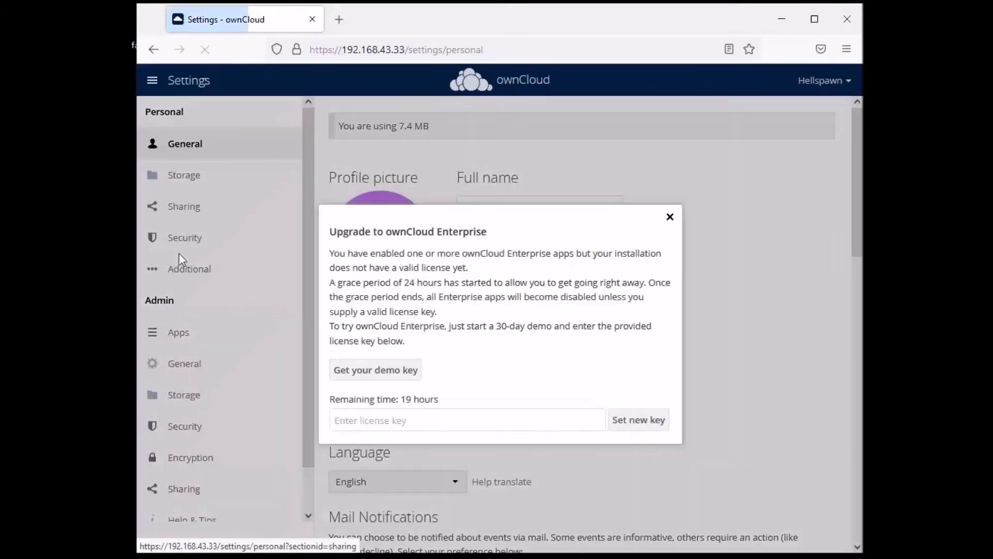
click(670, 217)
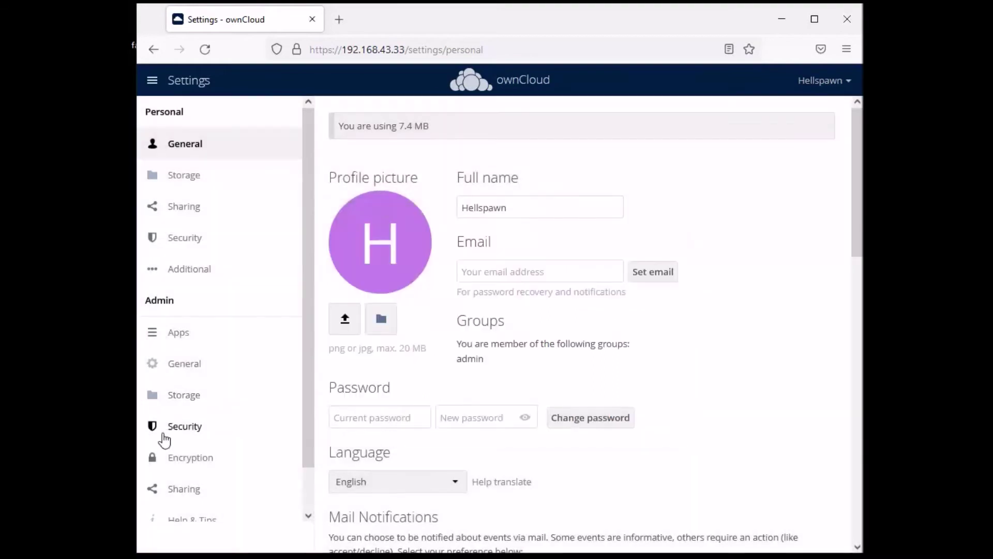
click(185, 427)
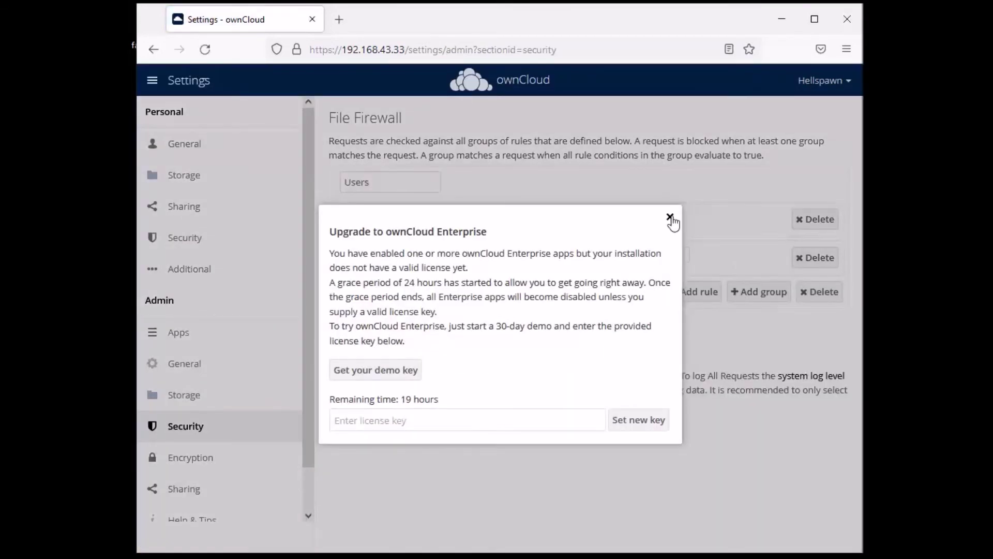
click(672, 219)
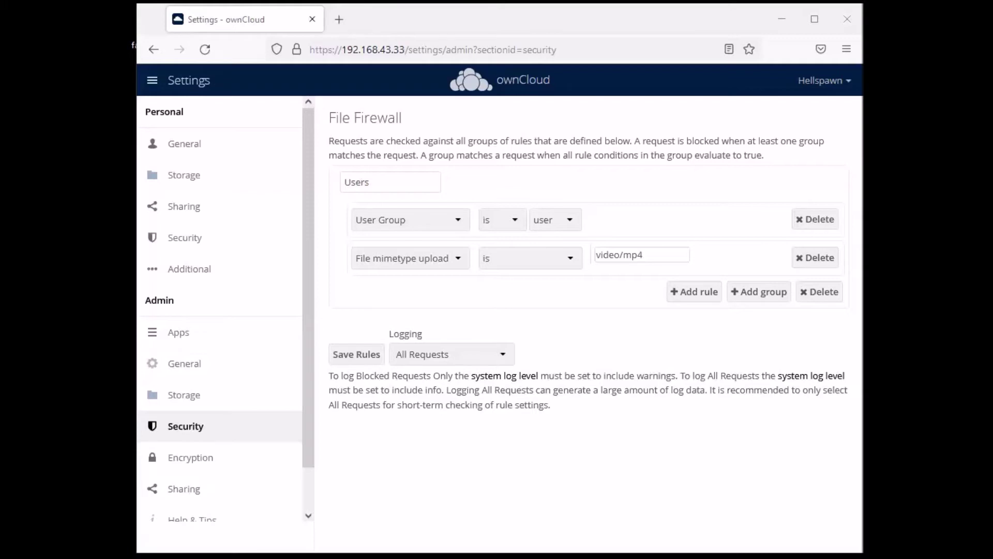
Replace video/mp4 with application/x-ms-dos-executable in the mimetype rule and save the rules
click(645, 255)
key(ctrl+a)
key(BackSpace)
text(application/x-ms-dos-executable)
drag(676, 255, 581, 257)
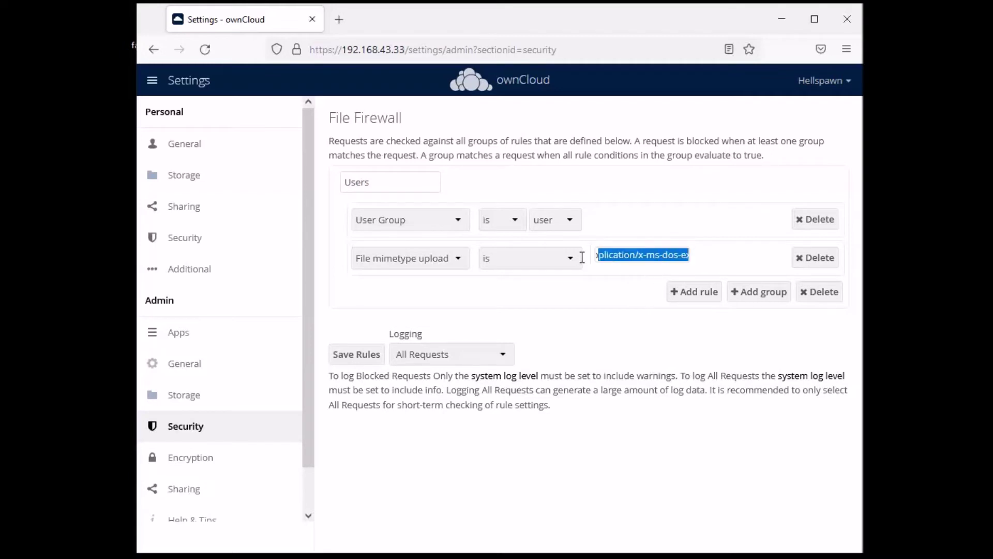
click(615, 257)
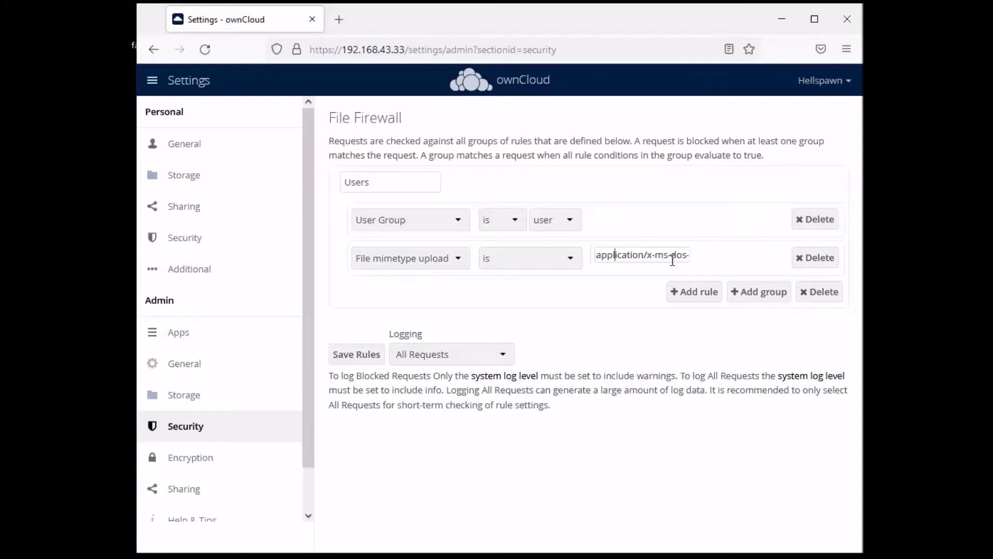
drag(673, 254, 693, 253)
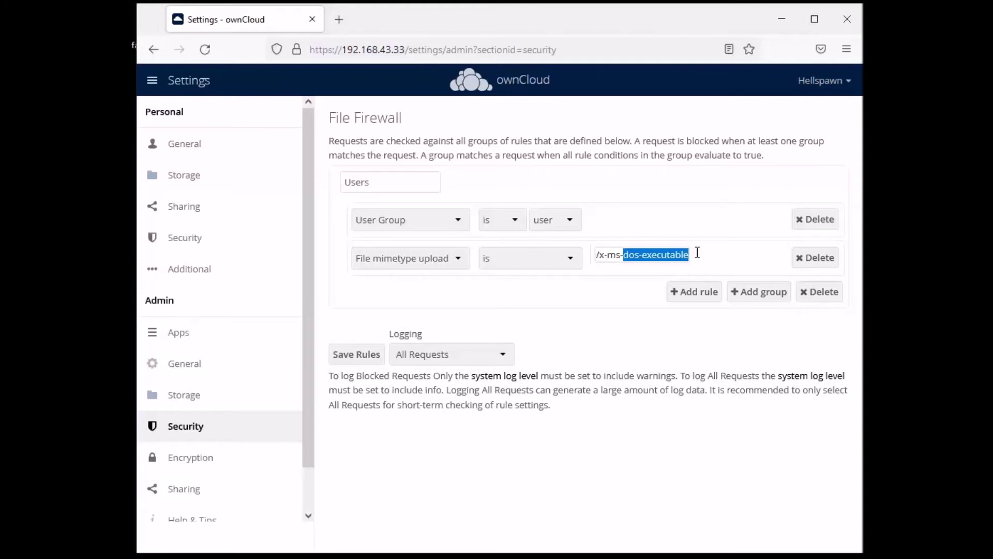
click(728, 238)
click(355, 358)
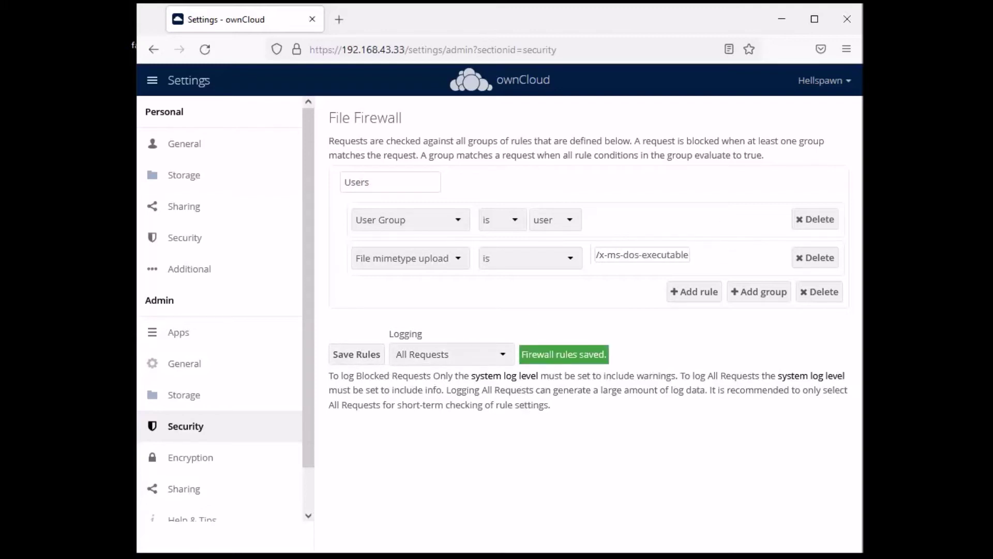
click(847, 82)
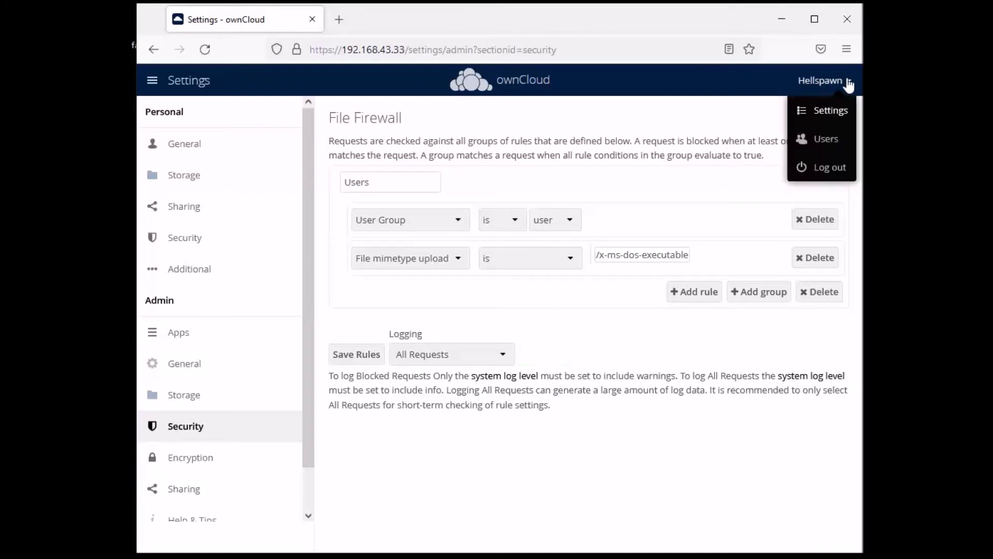
Log out and sign in as the test user, declining to save the login
click(831, 167)
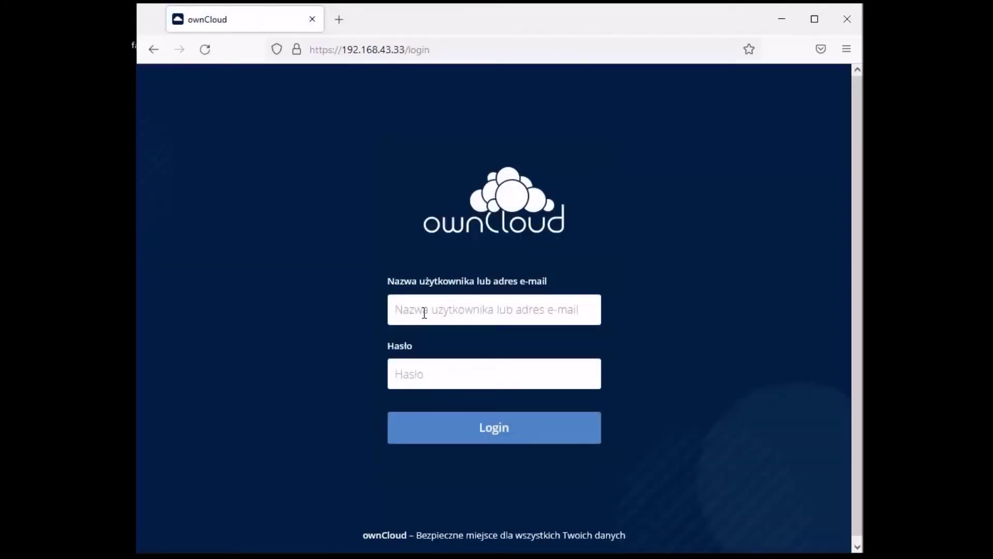
click(424, 313)
click(436, 358)
click(445, 377)
text(*******)
key(Return)
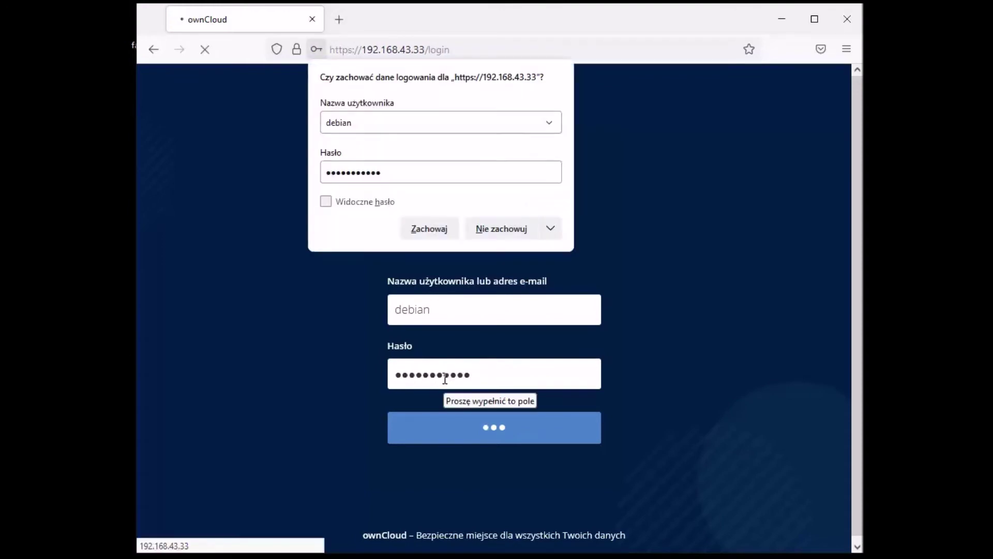
click(521, 233)
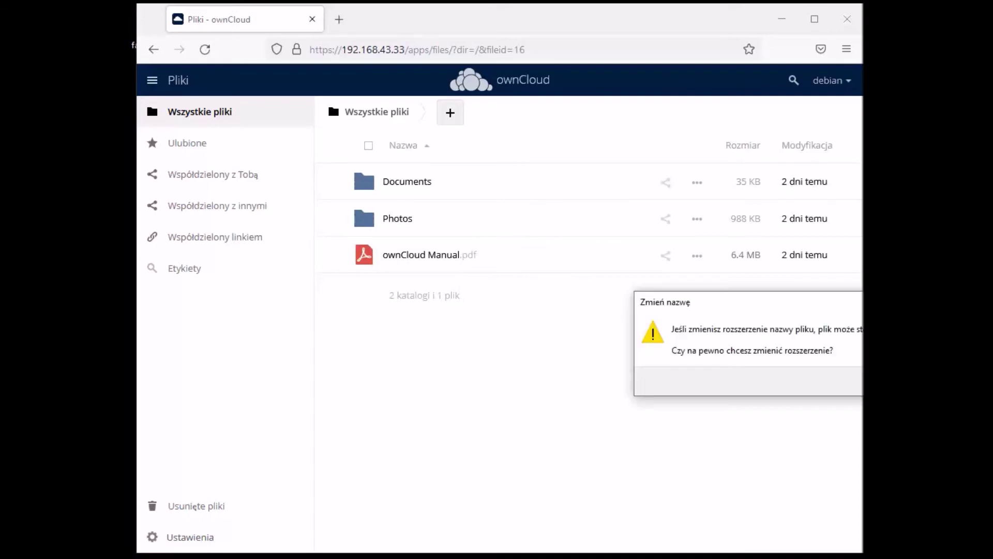
Confirm the extension-change warning, see the firewall block the upload, and sign out
key(Return)
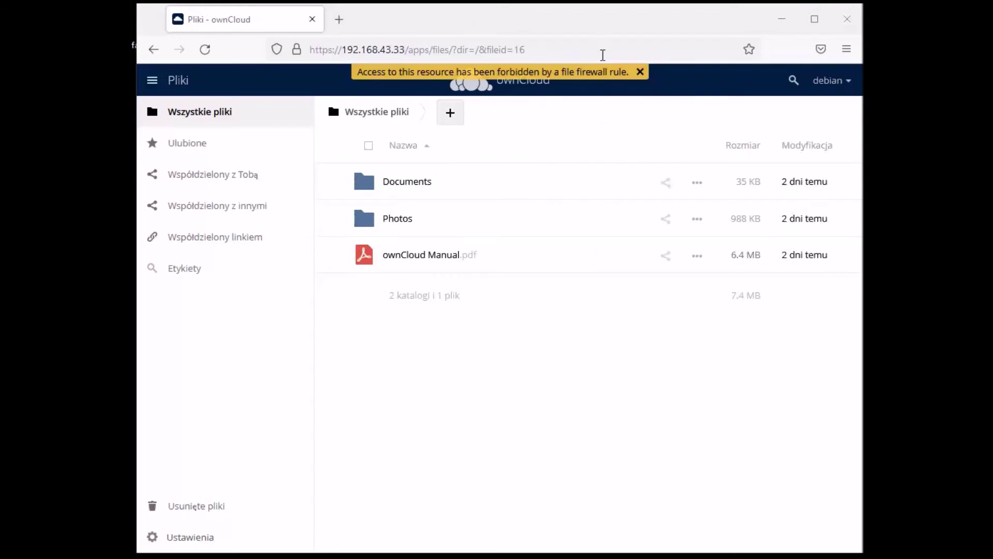
click(848, 86)
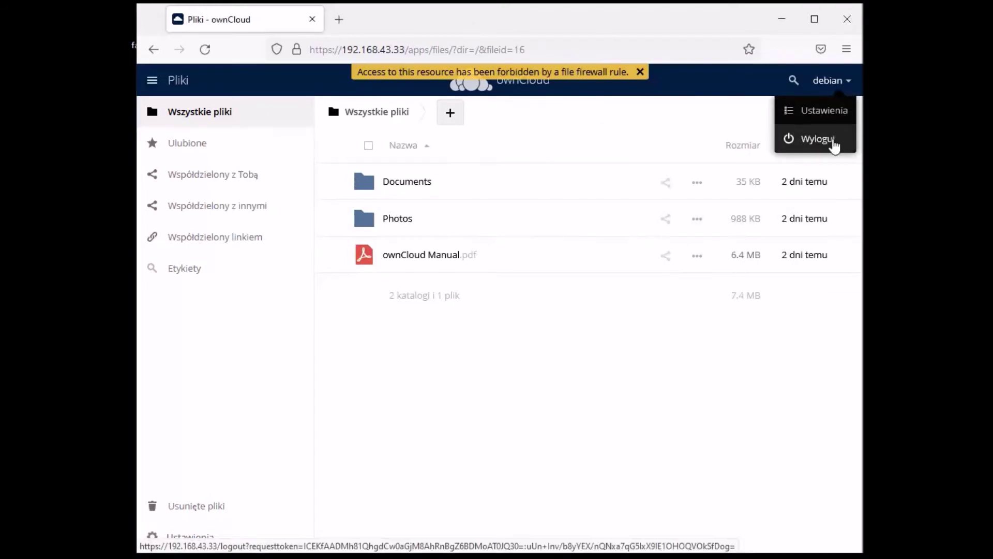
click(819, 139)
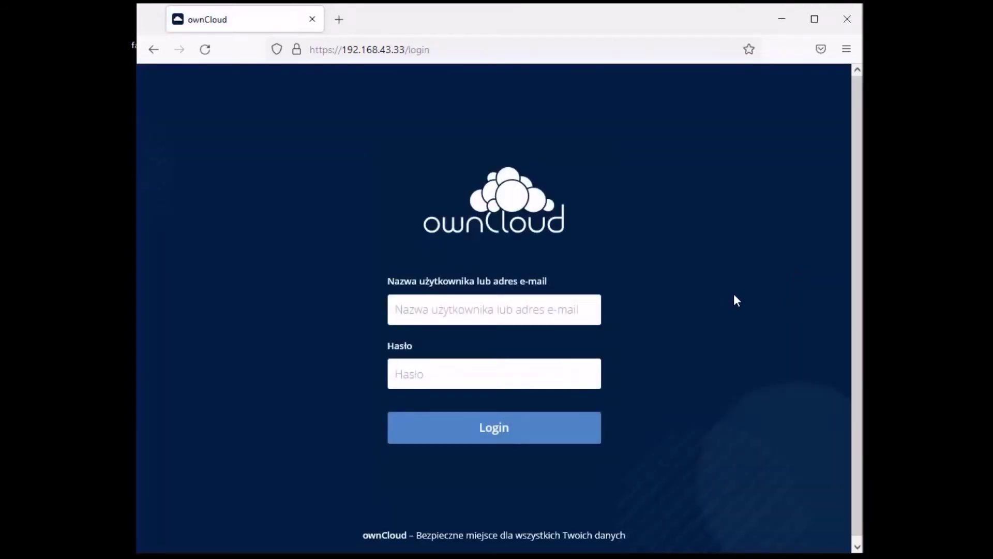
Sign in with the administrator's saved username and password and close the Enterprise notice
click(505, 305)
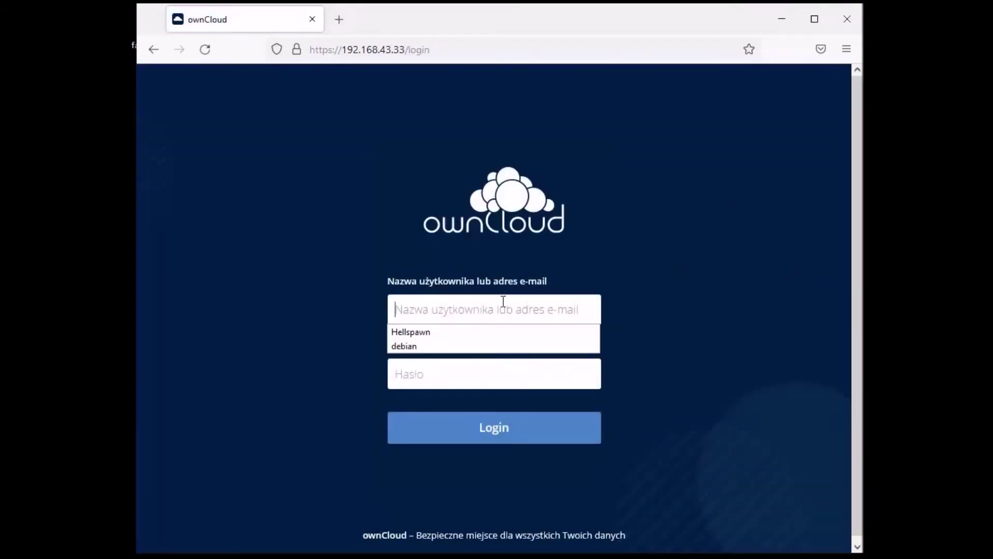
click(414, 332)
click(440, 360)
text(••••••••••)
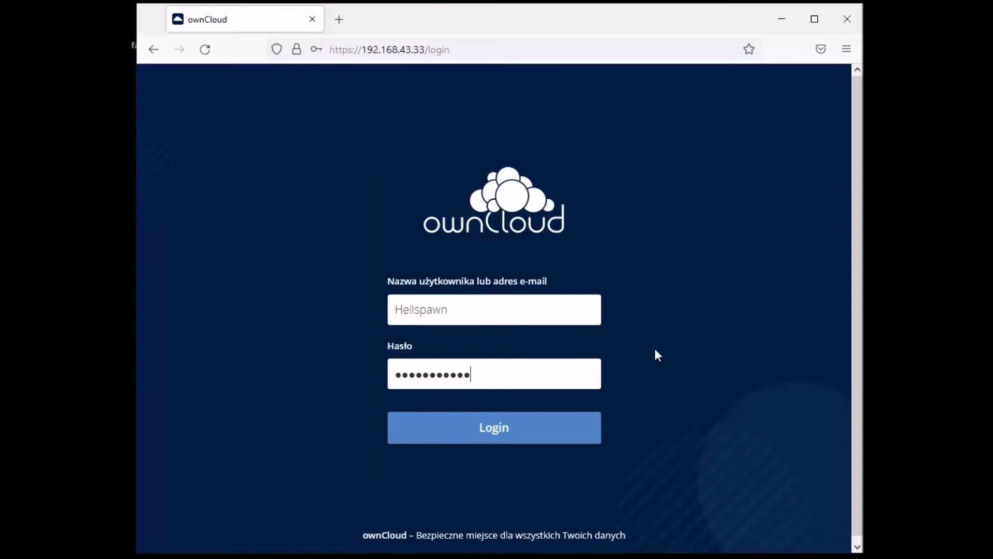
key(Return)
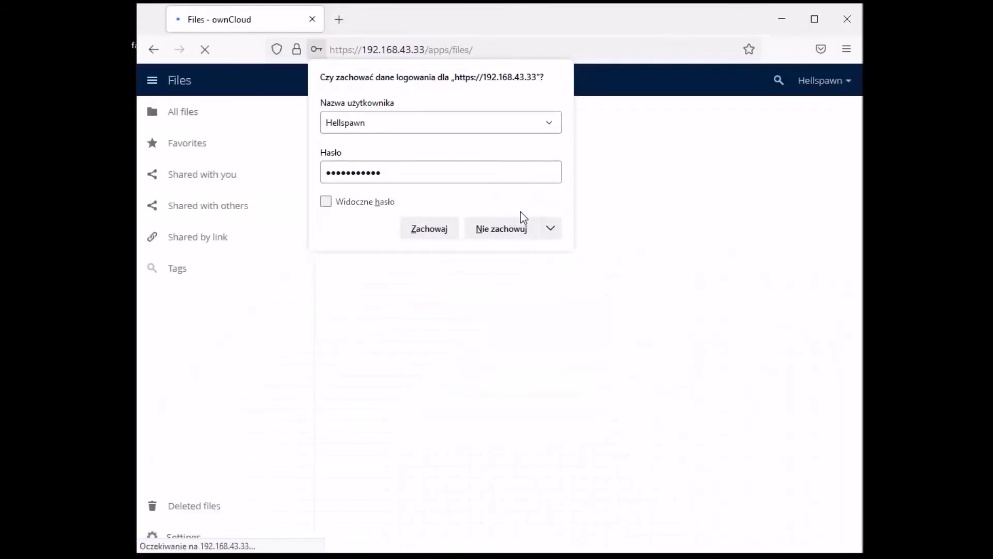
click(522, 232)
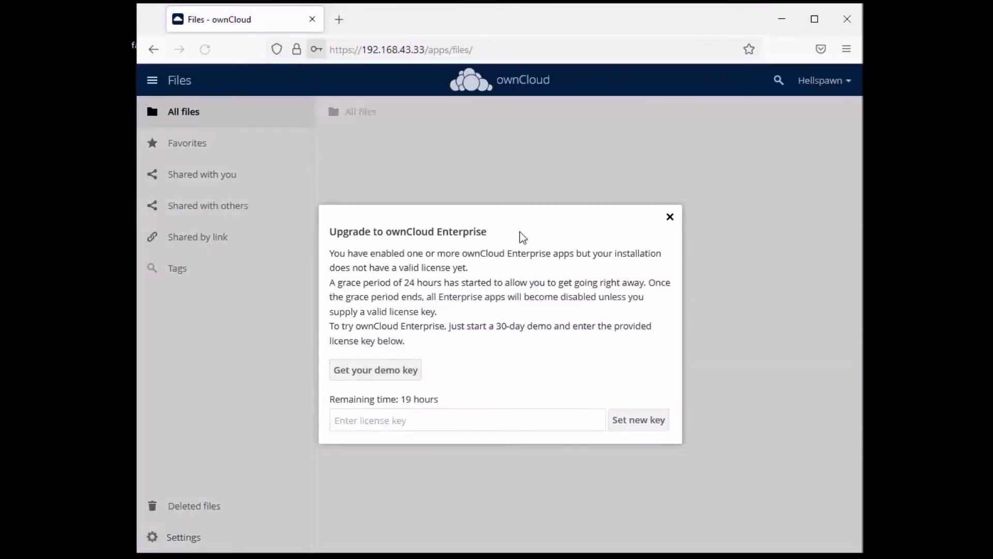
click(670, 216)
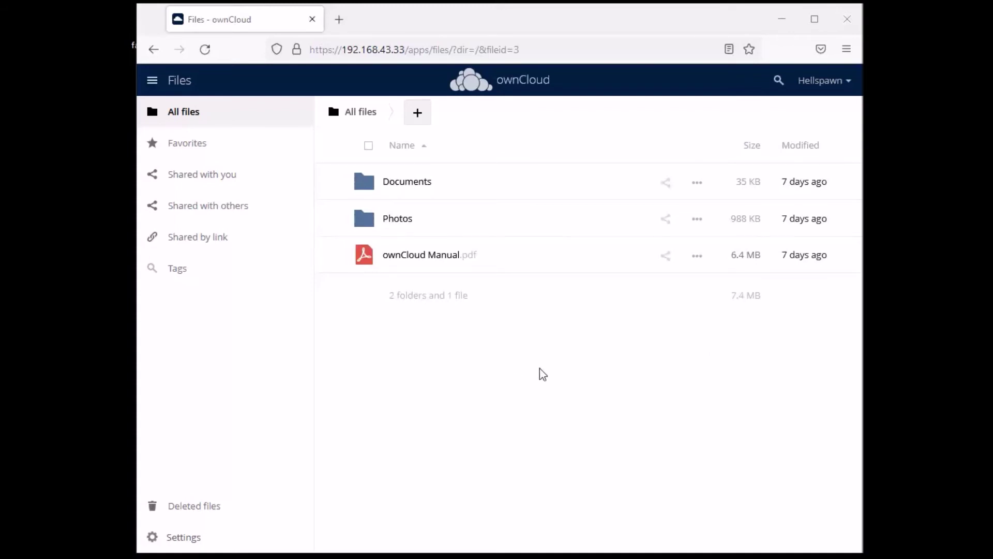
key(alt+Tab)
Recall shell history, nudge the PowerShell window down, and minimise it
key(Up)
key(Up)
key(Up)
key(Up)
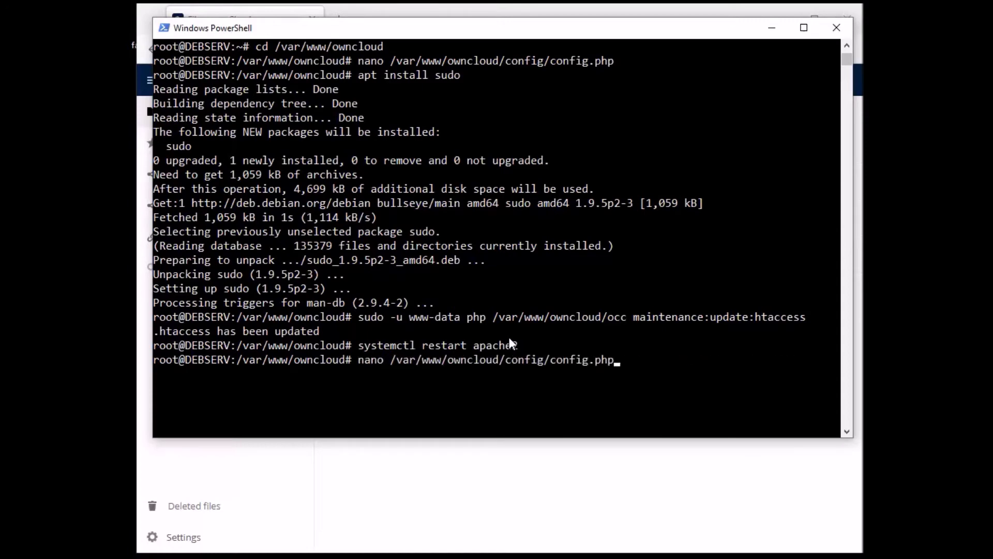
drag(745, 31, 746, 40)
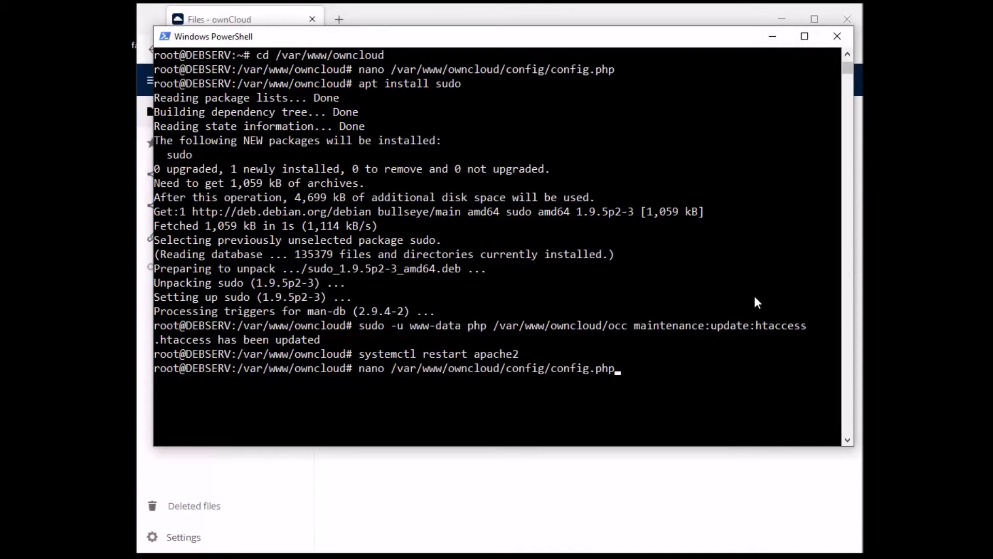
click(773, 36)
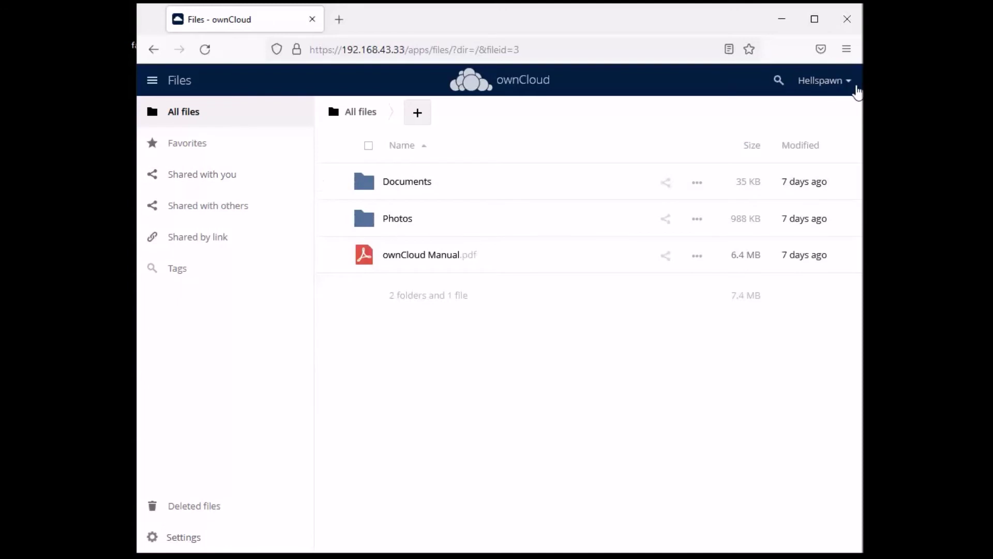
Open the admin Security settings, closing the Enterprise upgrade notices
click(841, 81)
click(828, 120)
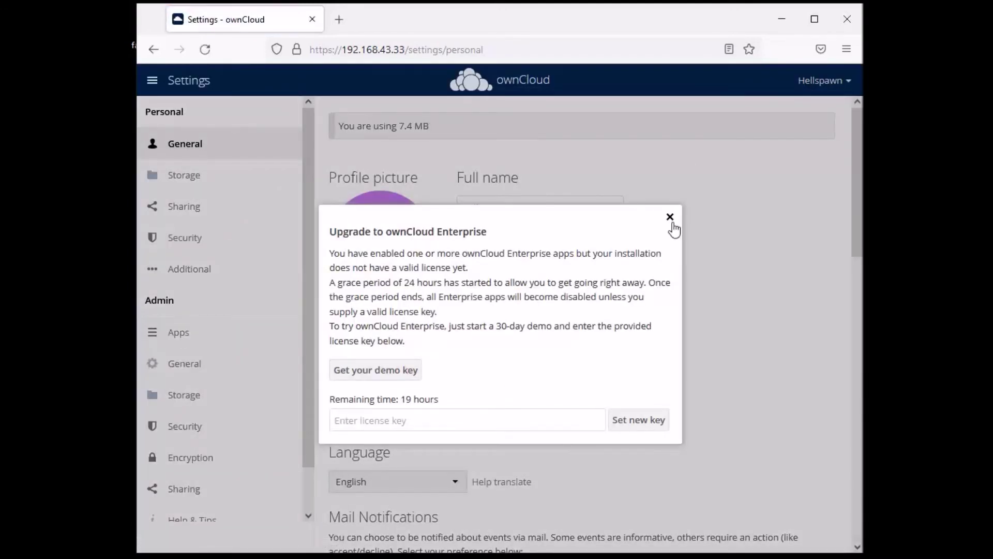
click(670, 217)
click(193, 434)
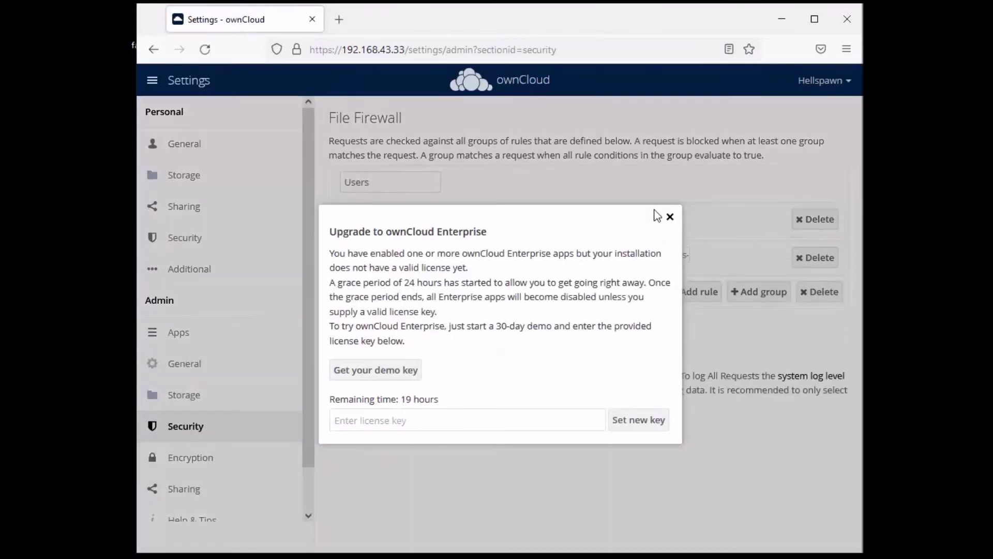
click(670, 217)
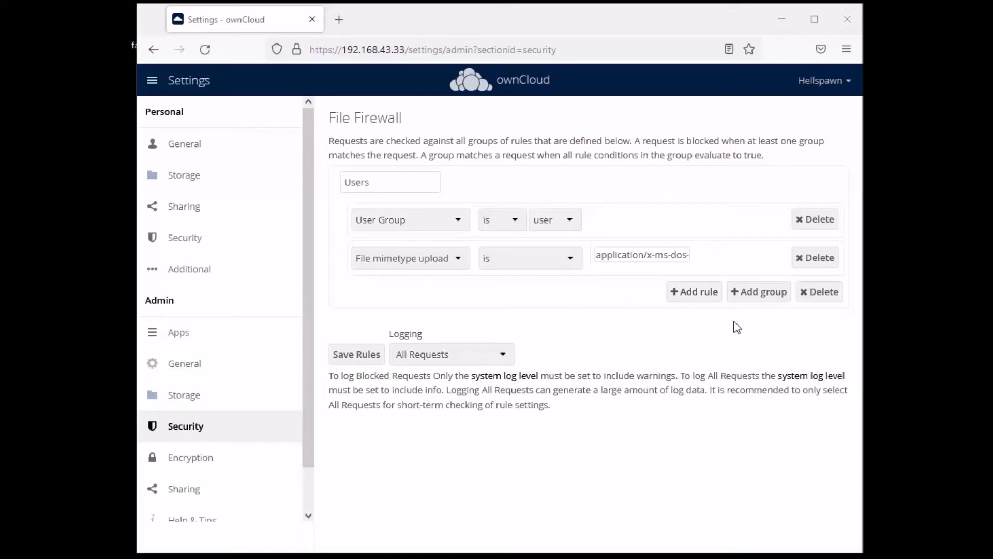
Add a new firewall group named Users with a File size upload rule
click(760, 294)
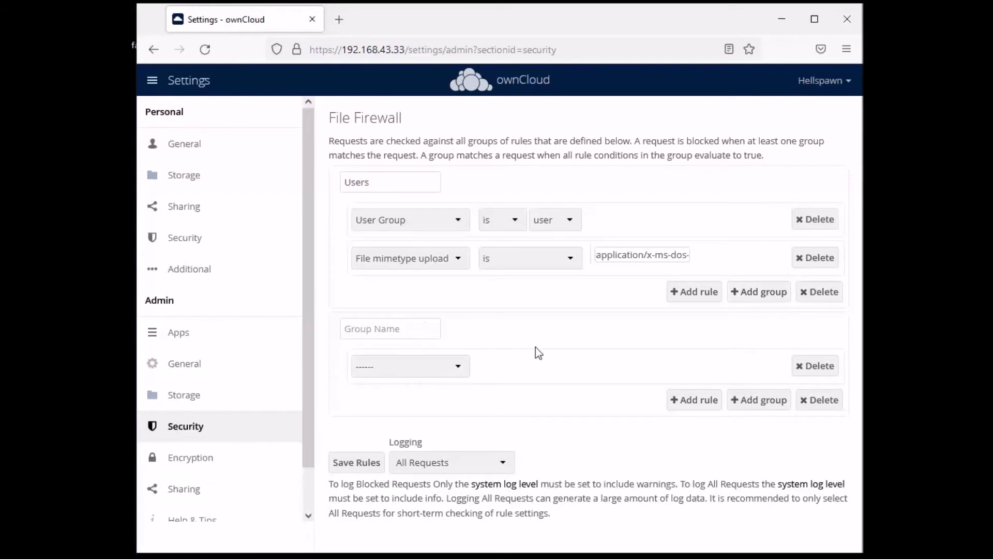
text(User)
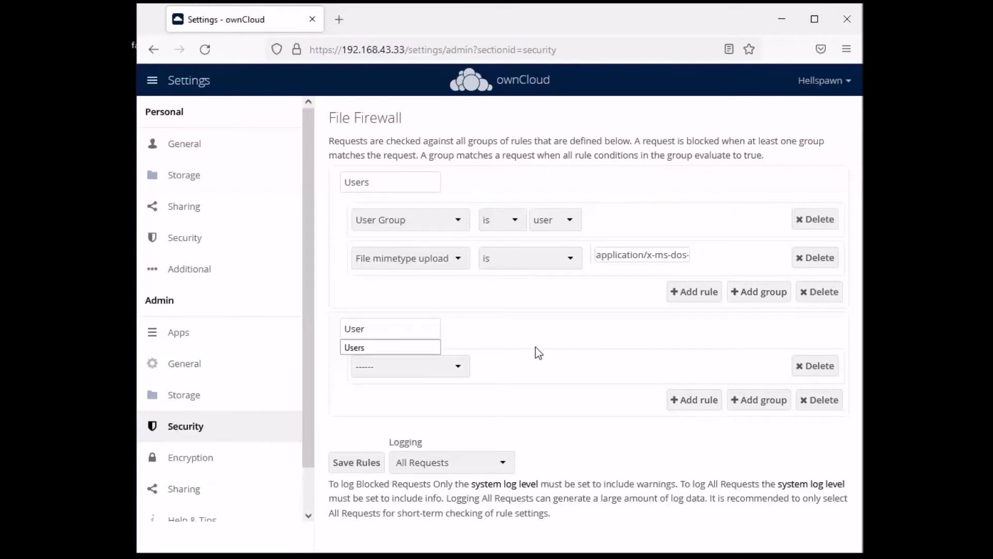
click(411, 348)
click(439, 368)
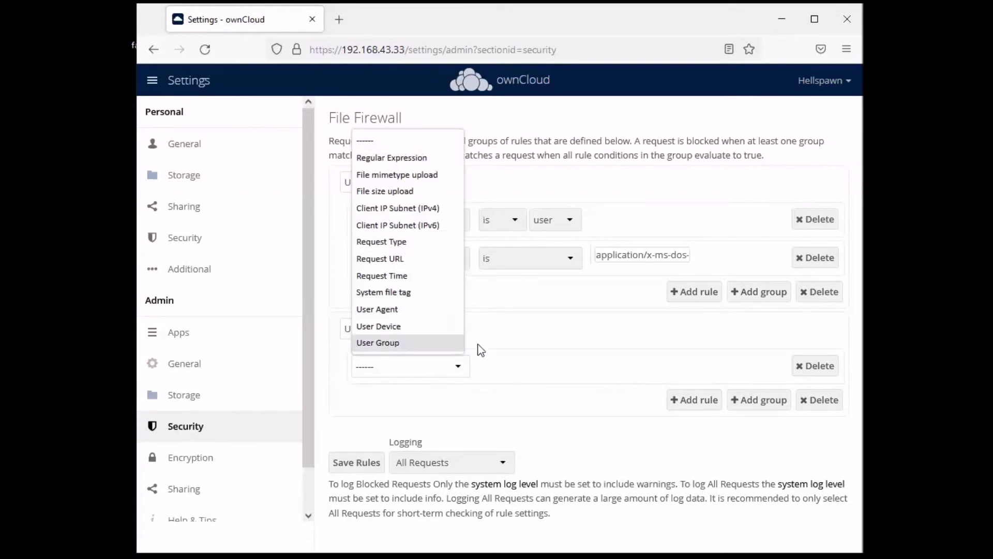
click(388, 195)
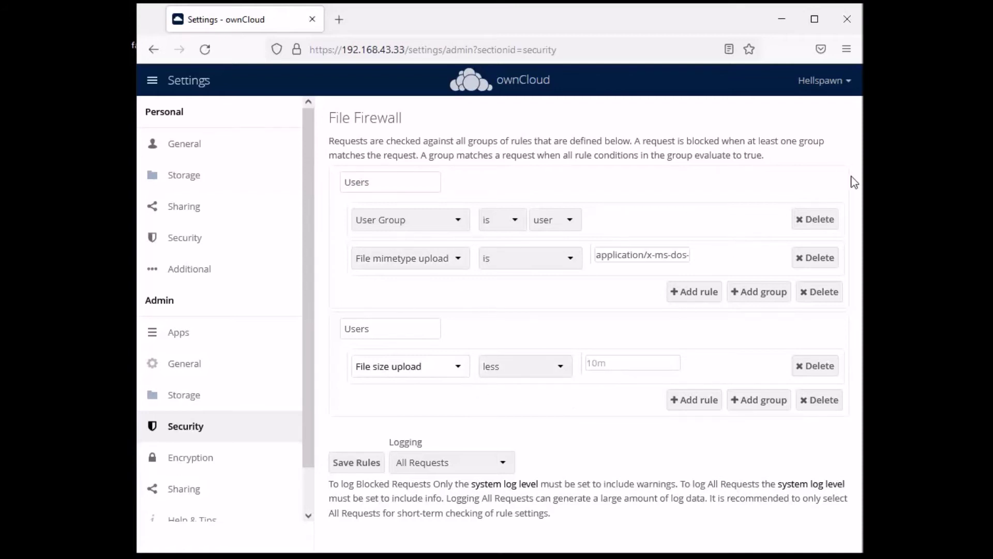
Delete the old mimetype and User Group rules and their group, and set size less than 10m
click(815, 257)
click(815, 219)
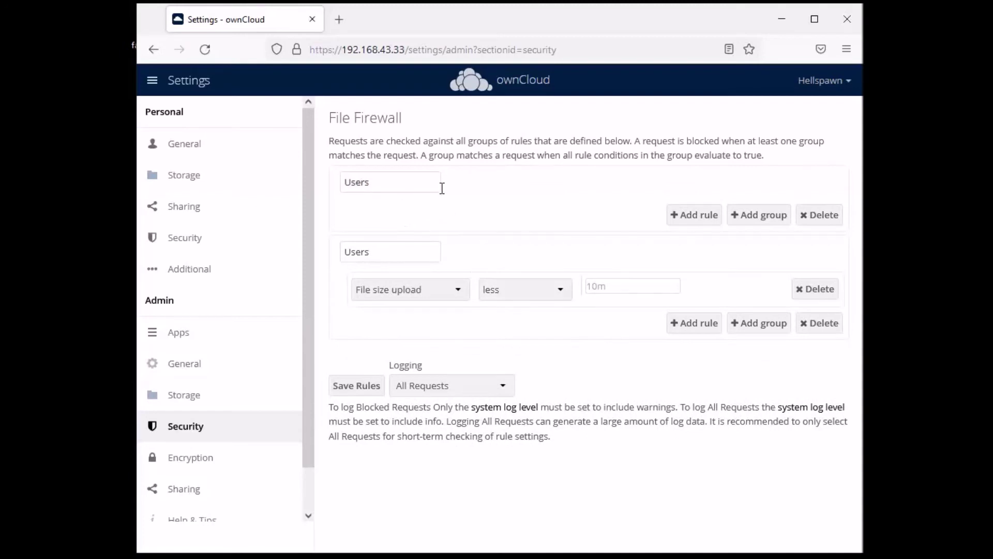
click(819, 217)
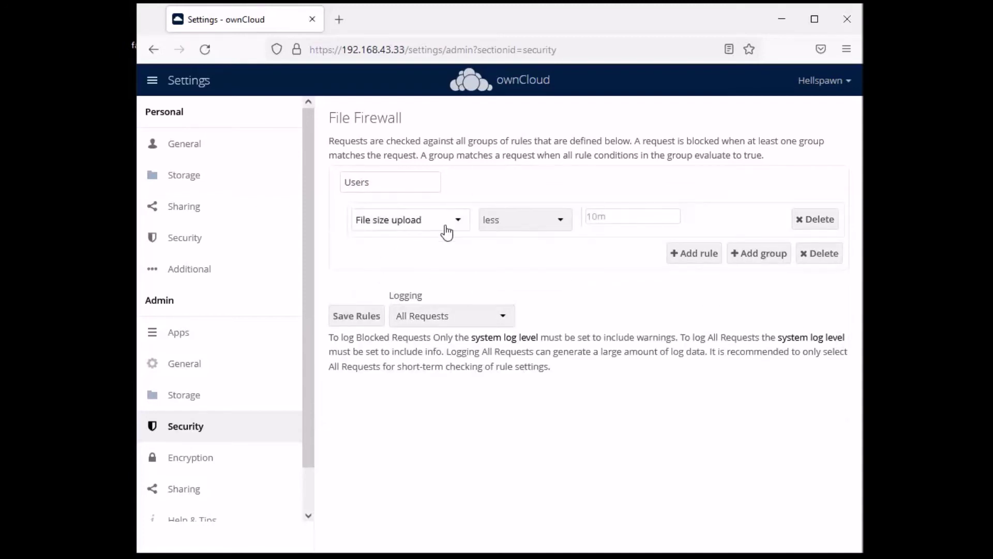
click(552, 225)
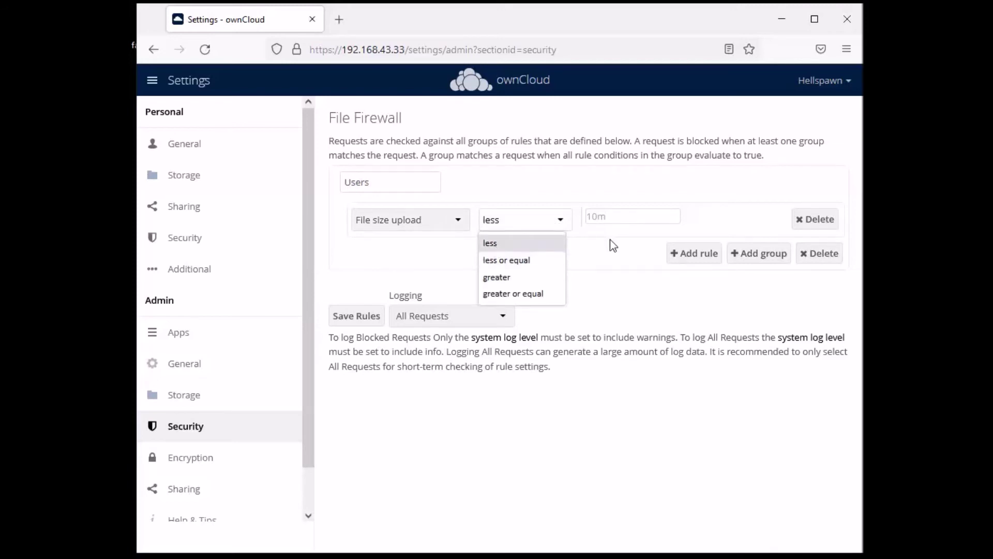
click(510, 244)
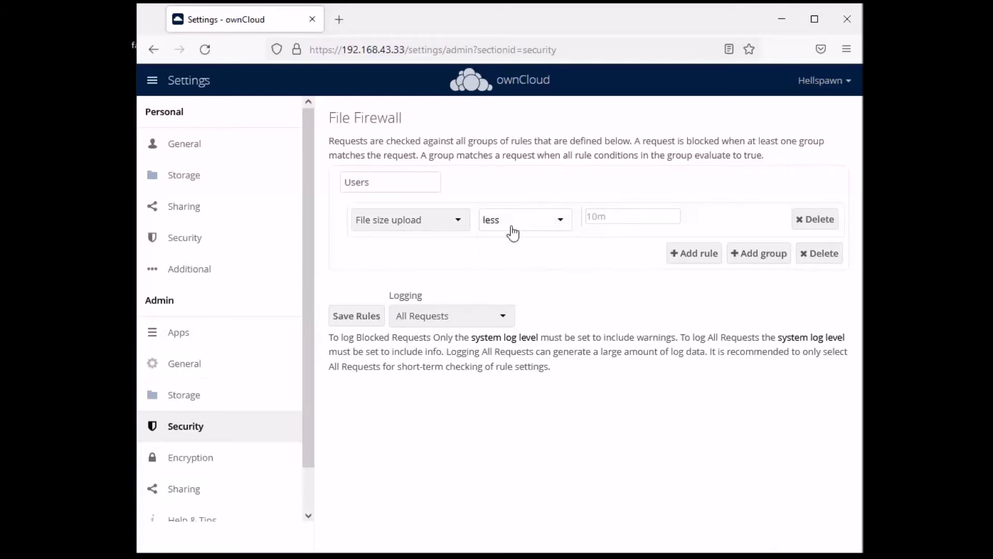
click(512, 233)
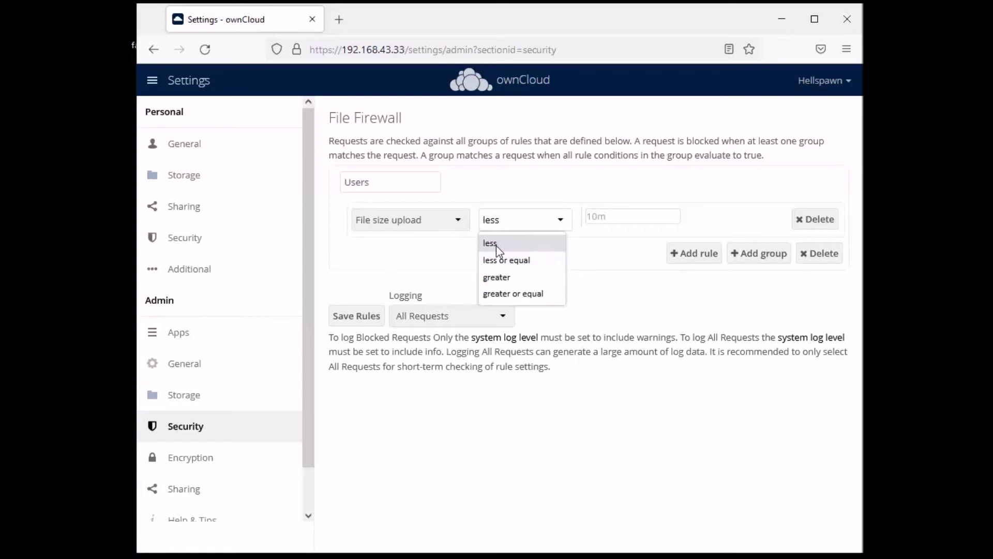
click(499, 243)
click(627, 211)
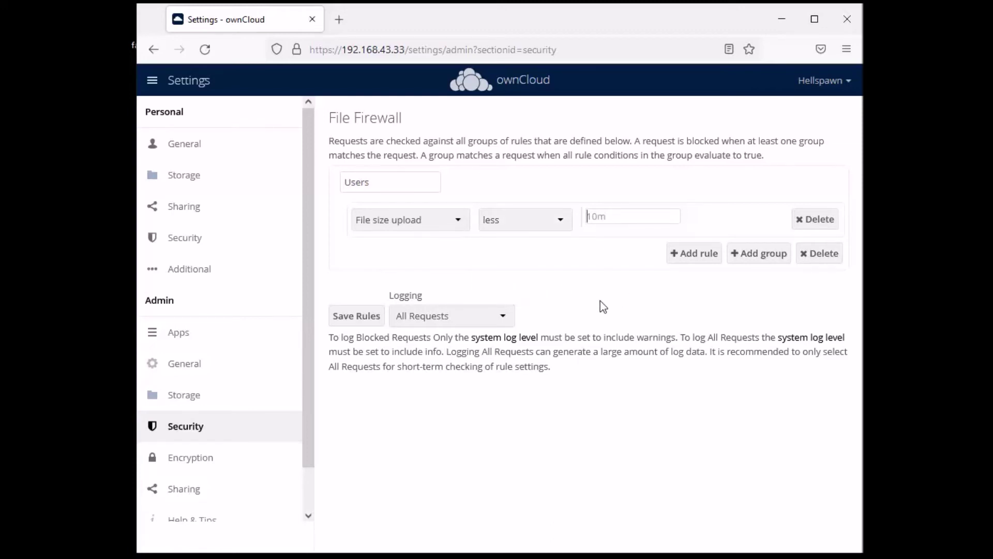
text(10m)
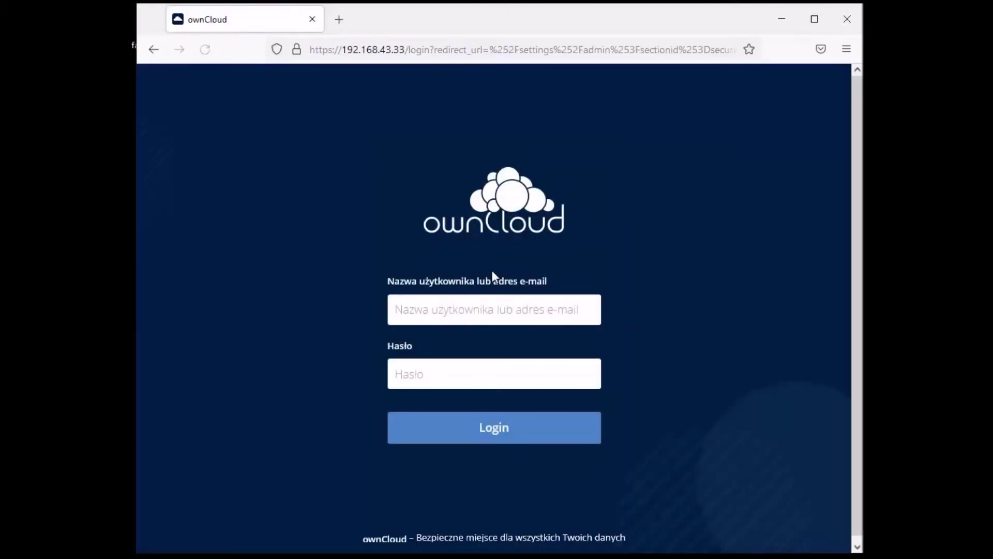
Sign back in as the administrator, declining to save the login, then log out again
click(464, 308)
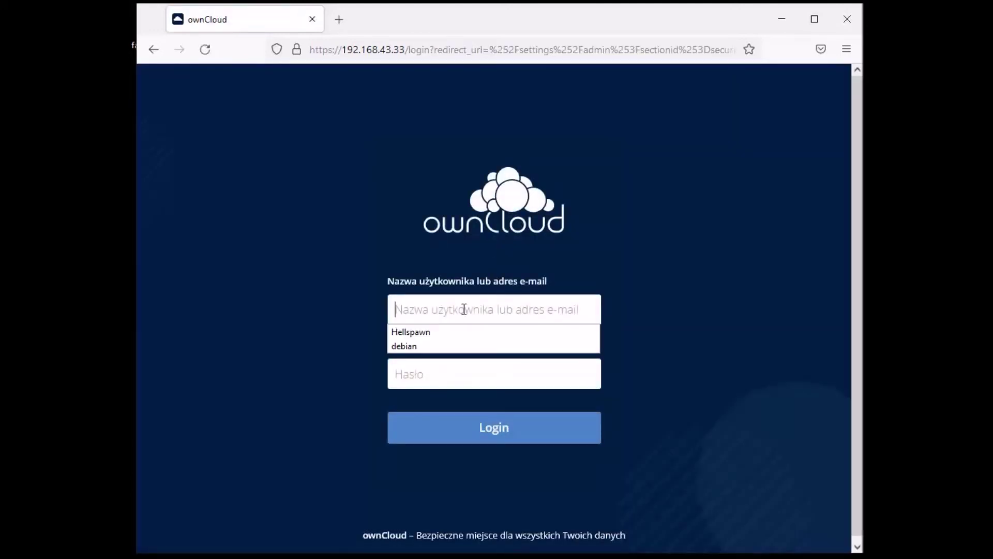
click(443, 334)
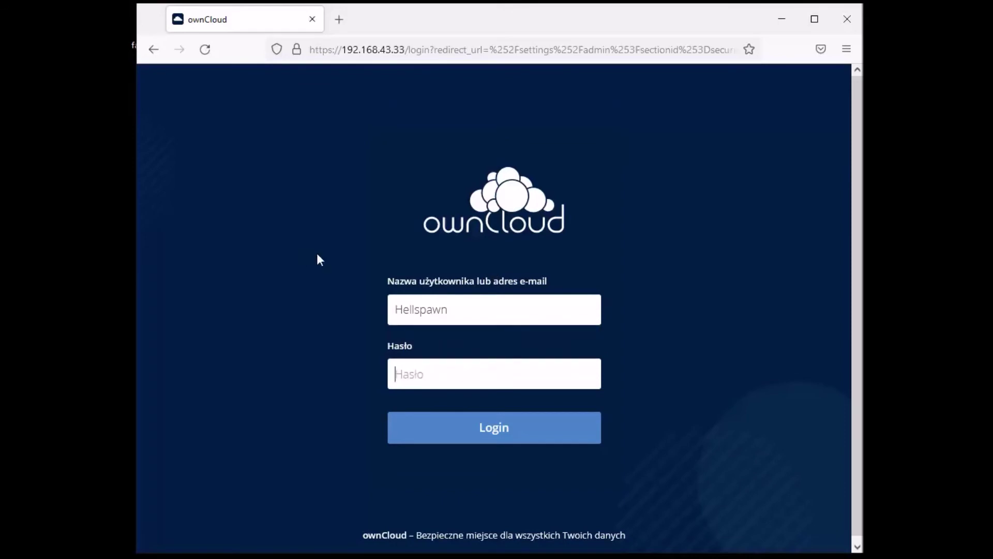
text(*****)
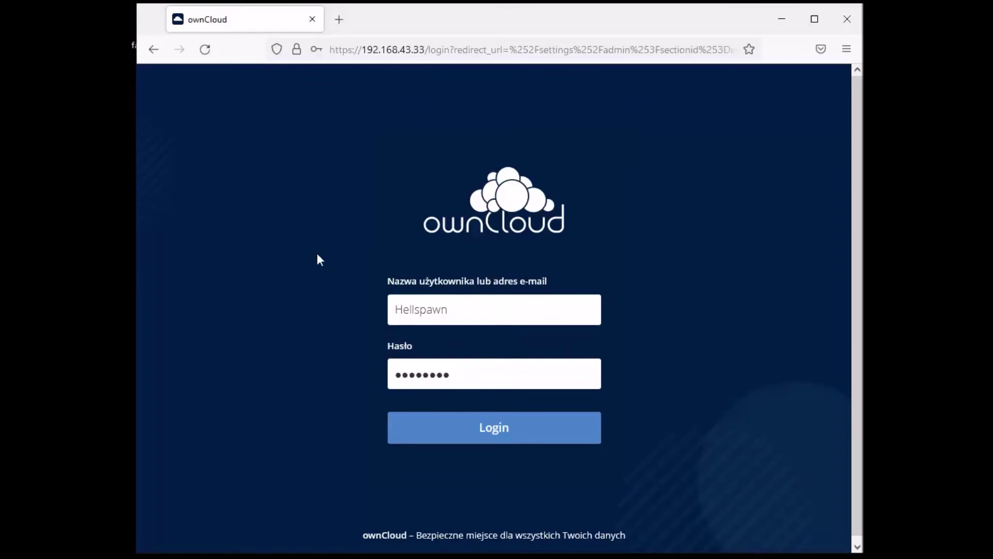
key(Return)
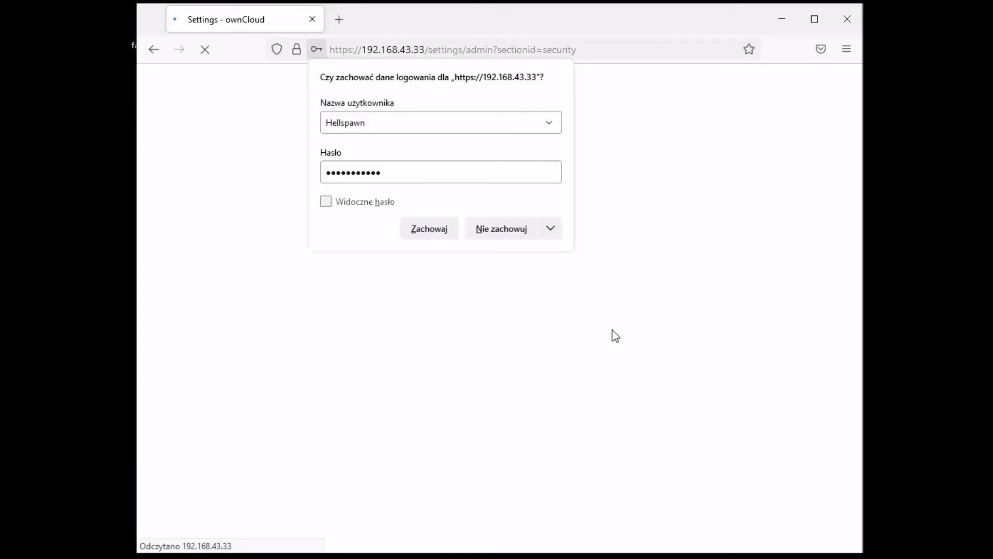
click(516, 233)
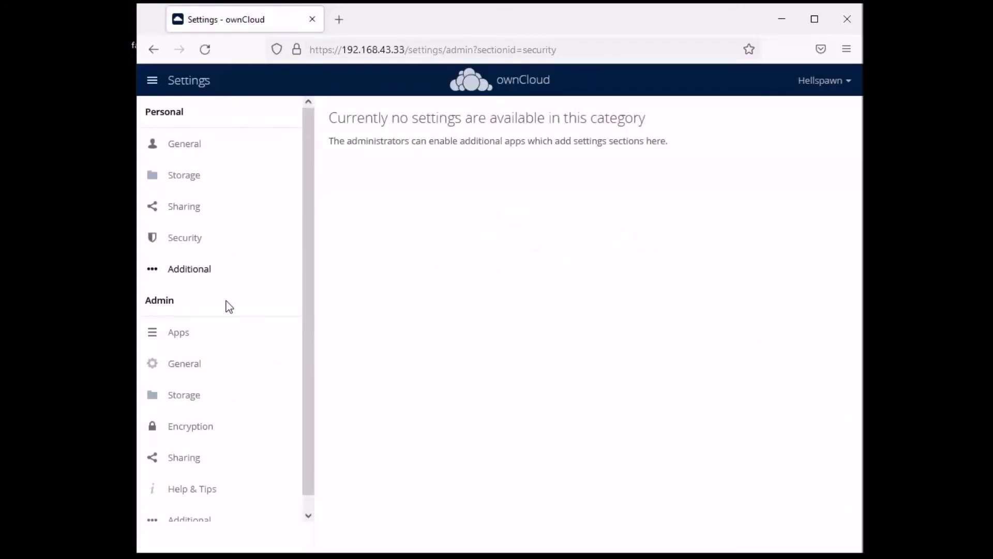
scroll(243, 384, down, 1)
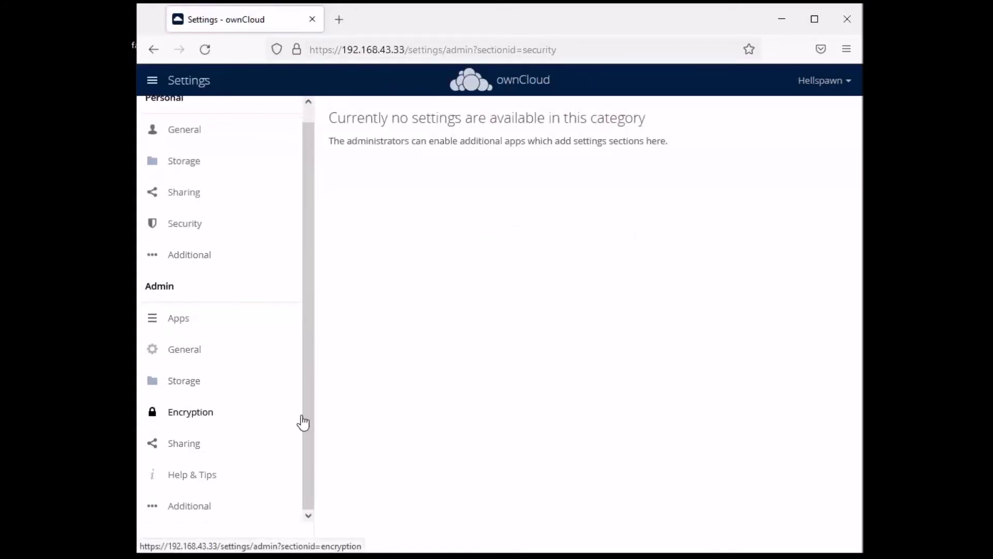
scroll(310, 420, up, 1)
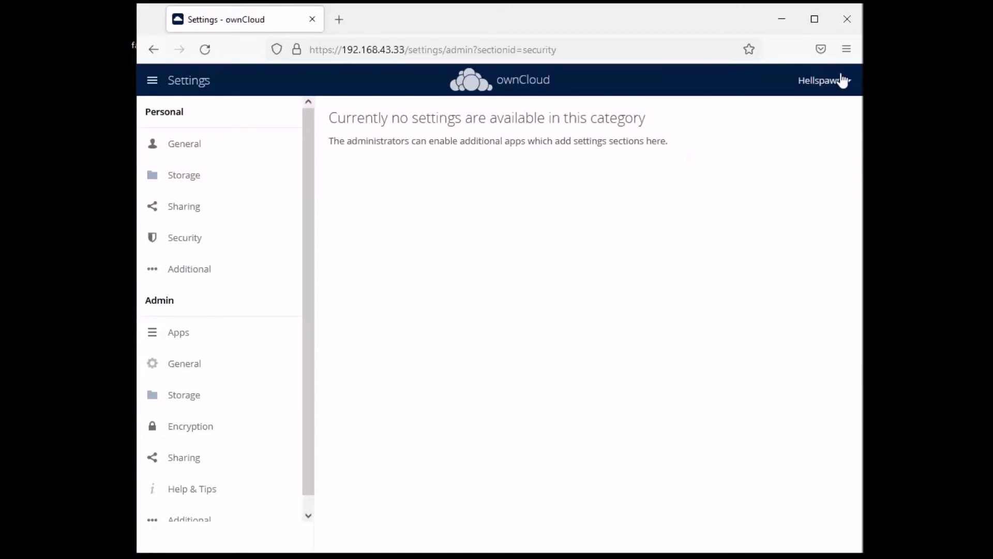
click(826, 81)
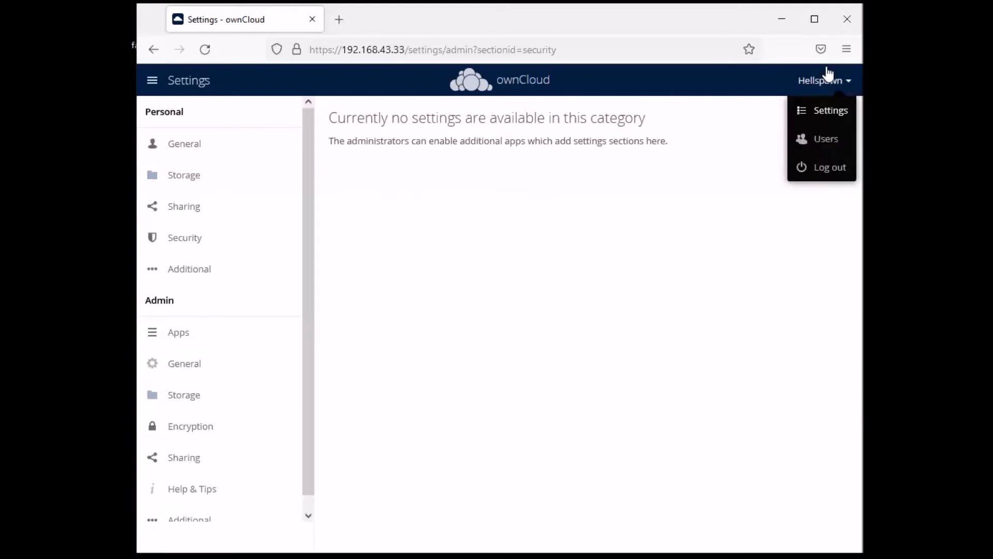
click(825, 171)
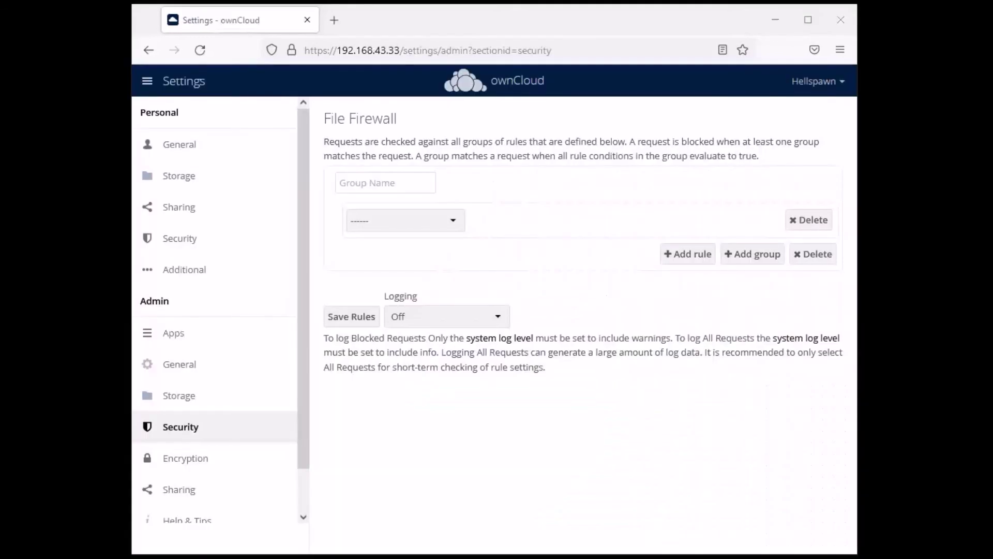
Name the firewall group Users and give it a File size upload rule
click(417, 217)
click(439, 215)
click(413, 181)
click(383, 201)
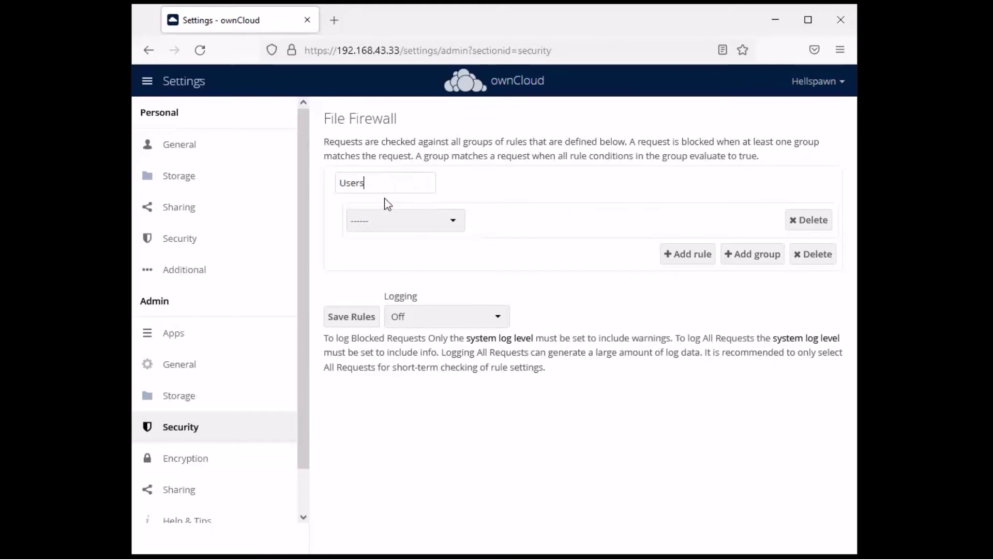
click(420, 228)
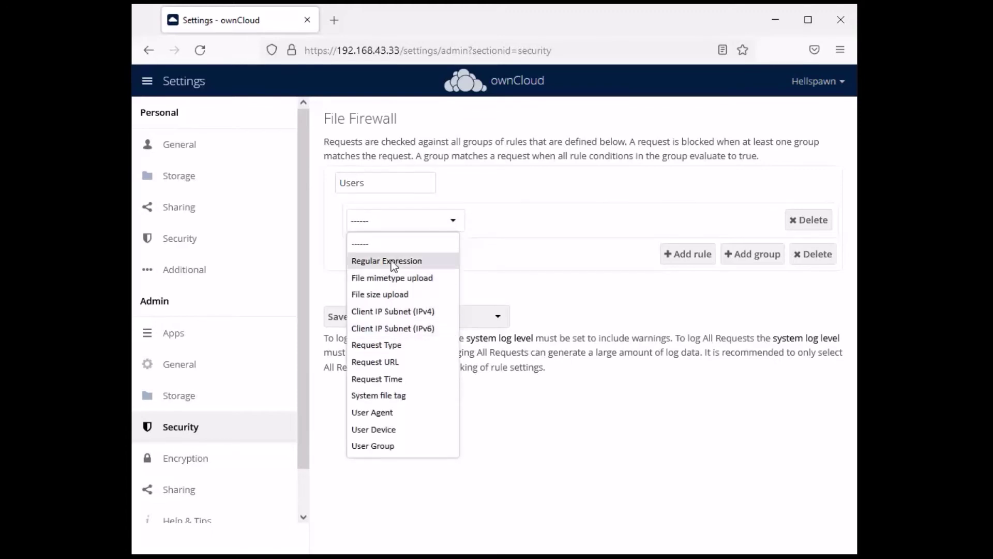
click(397, 296)
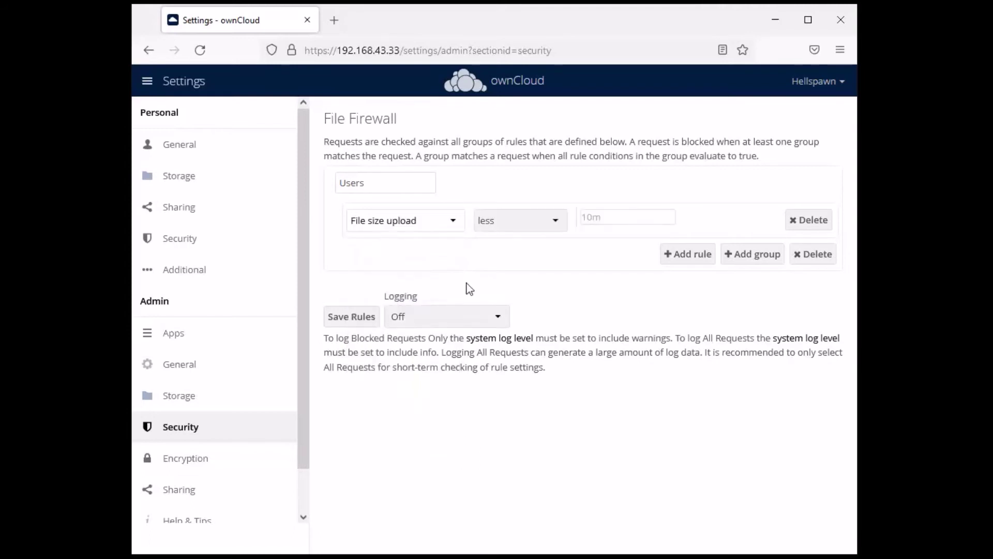
Set the rule to greater than 3gb, logging All Requests, and save the rules
click(559, 224)
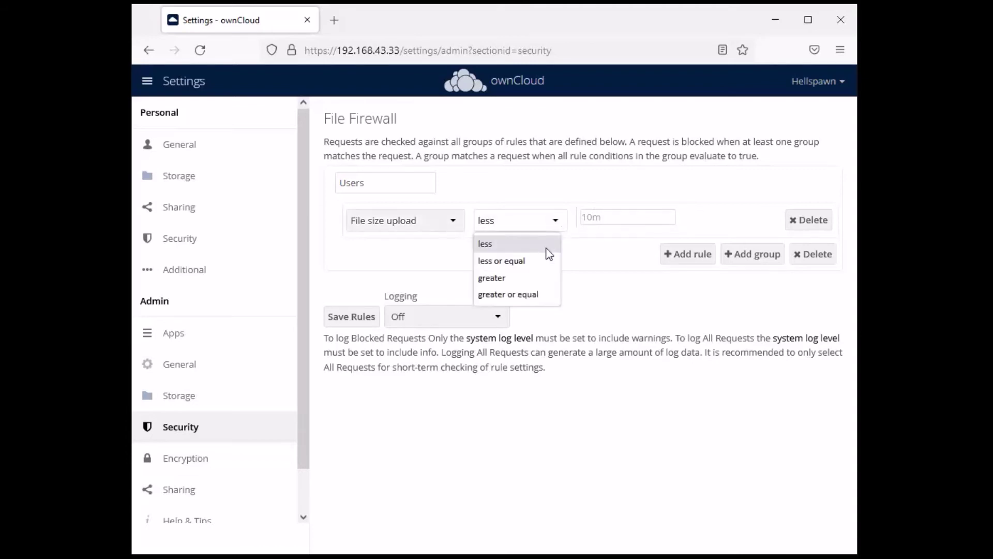
click(530, 278)
click(597, 215)
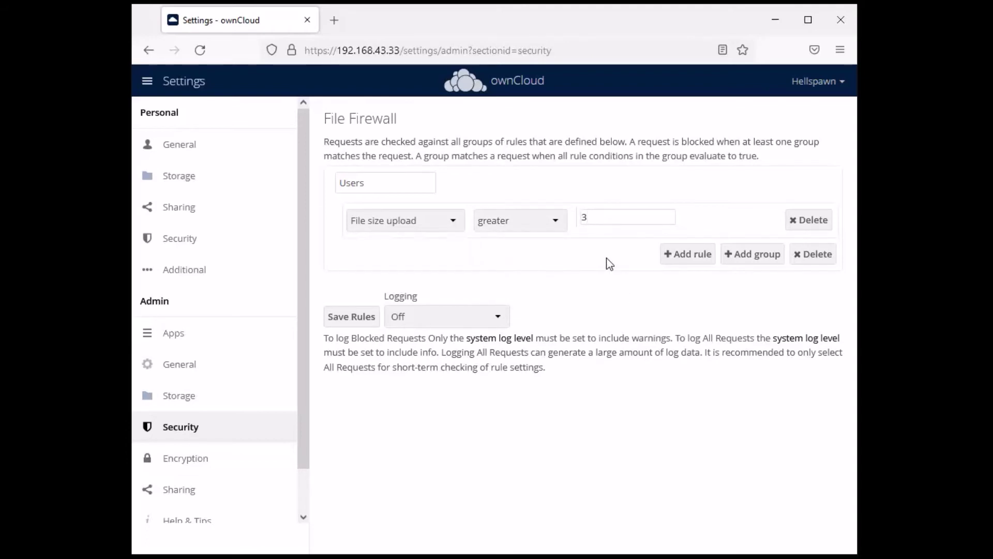
text(3gb)
click(445, 317)
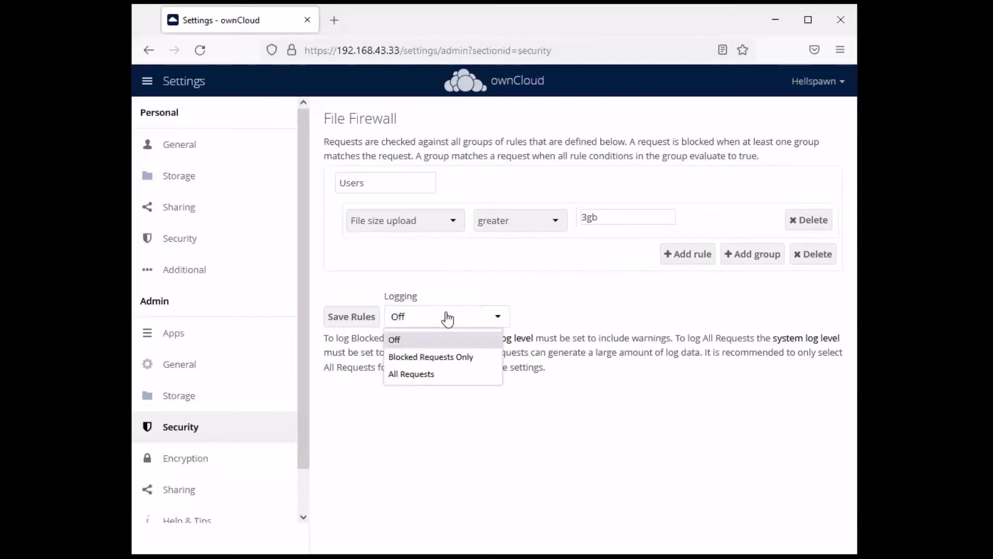
click(435, 372)
click(357, 318)
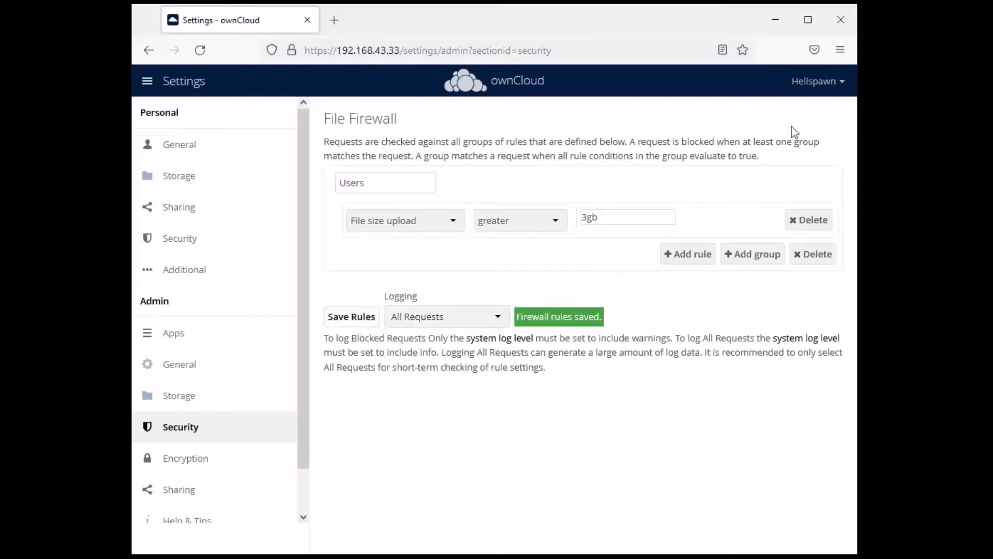
click(841, 82)
Log out, then clear the wrong username that autofill put on the login page
click(823, 168)
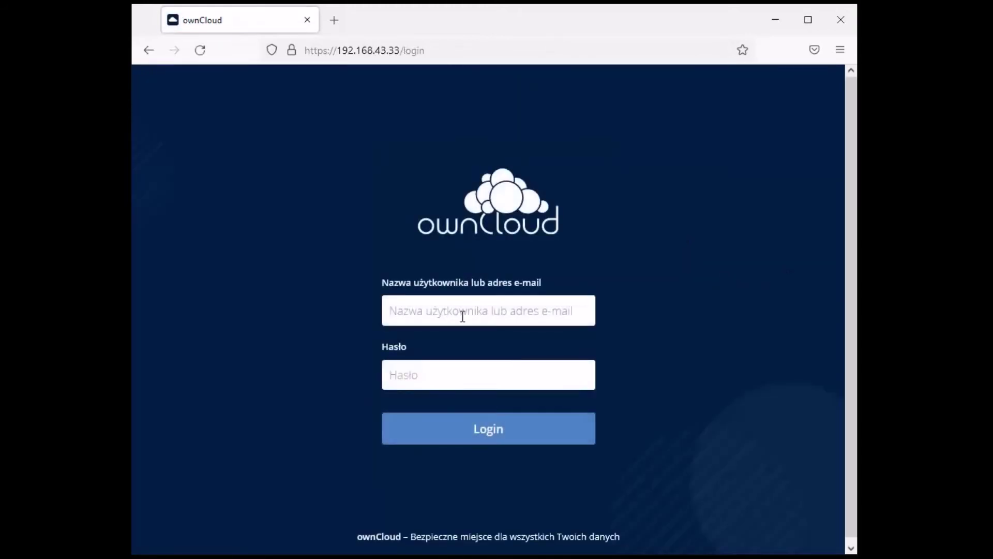
click(461, 315)
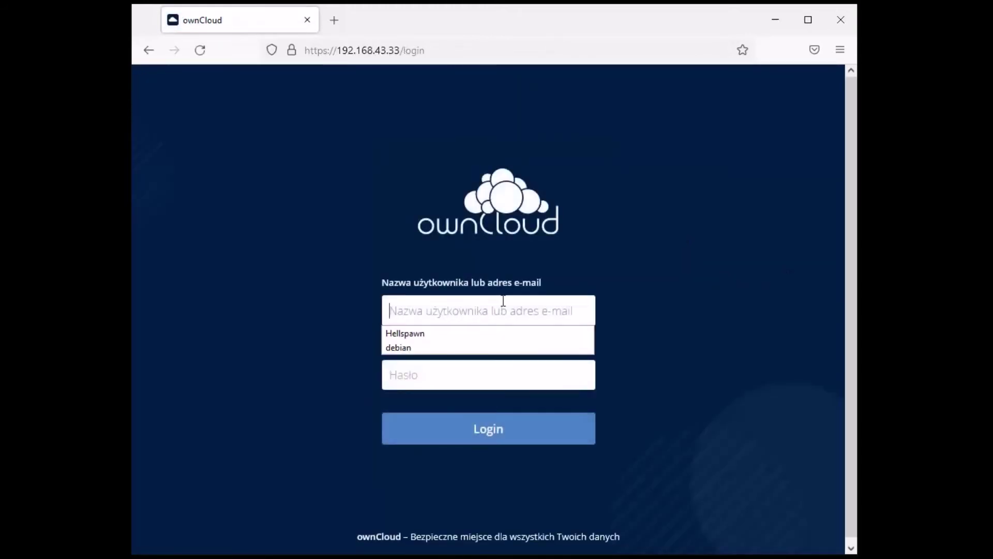
click(432, 348)
click(453, 381)
click(455, 310)
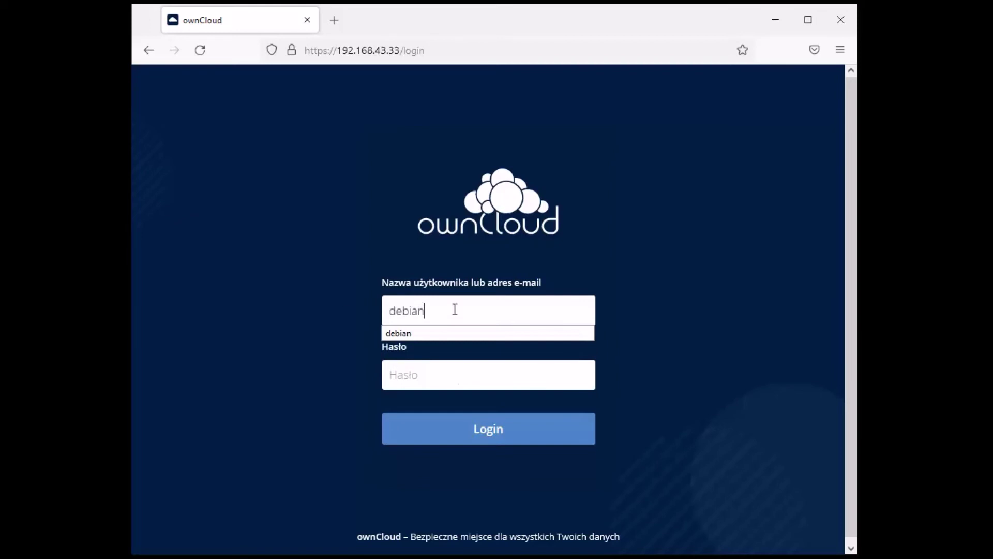
key(ctrl+a)
key(BackSpace)
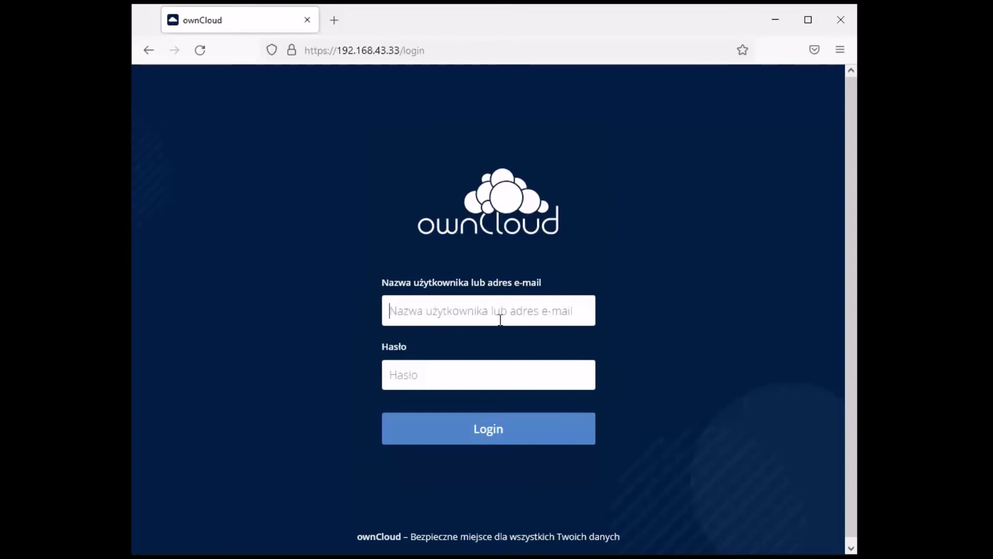
Sign in with the saved admin login, decline saving the password, and dismiss the Enterprise notice
click(468, 333)
click(468, 364)
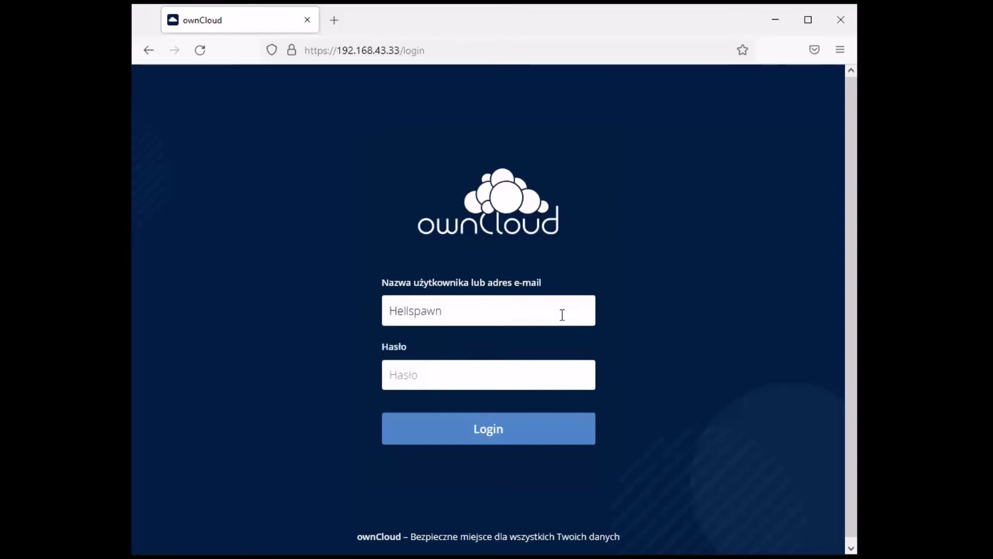
text(••••••)
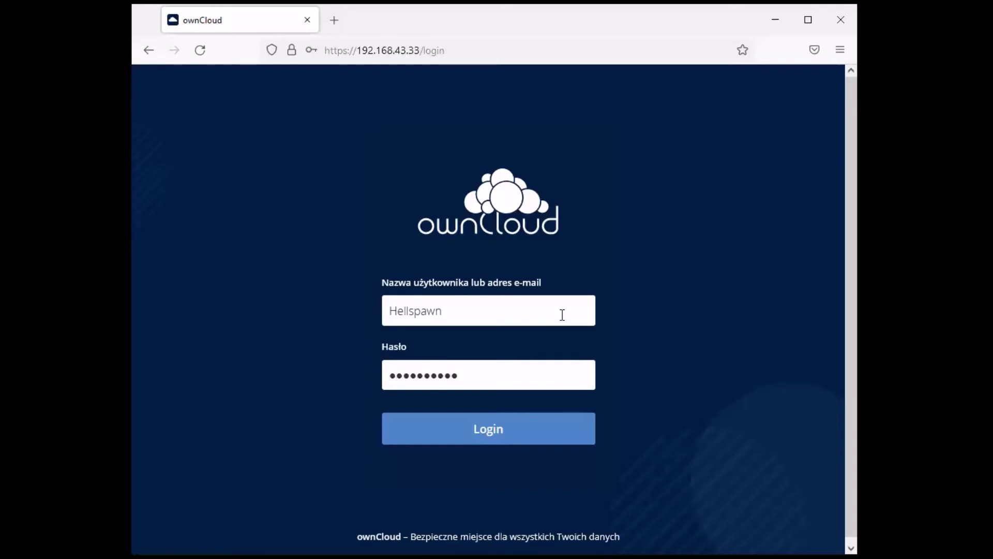
key(Return)
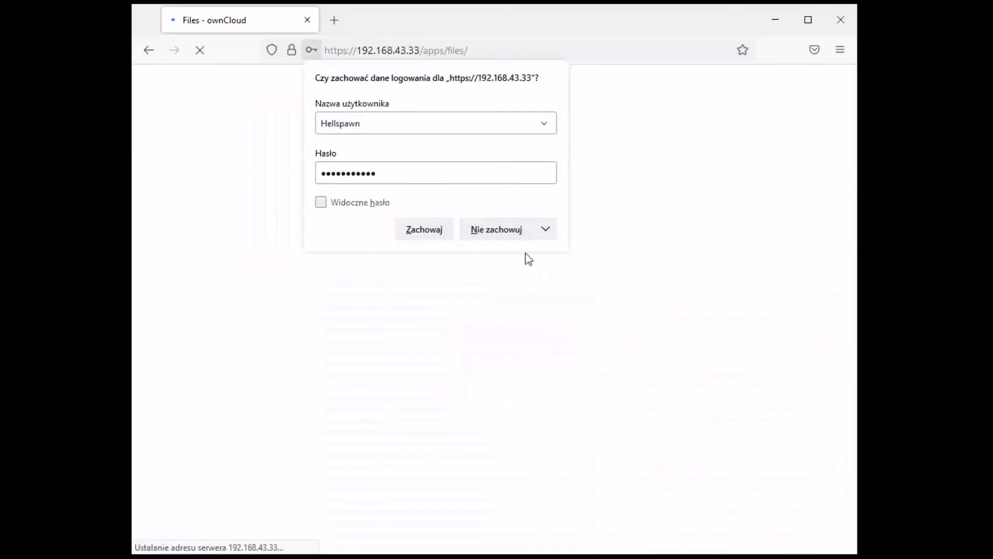
click(521, 236)
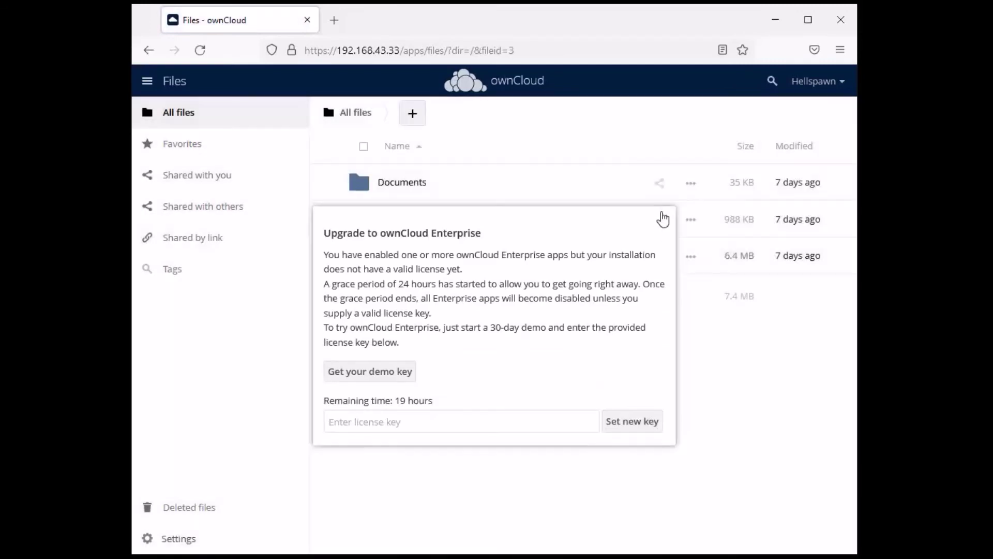
click(664, 216)
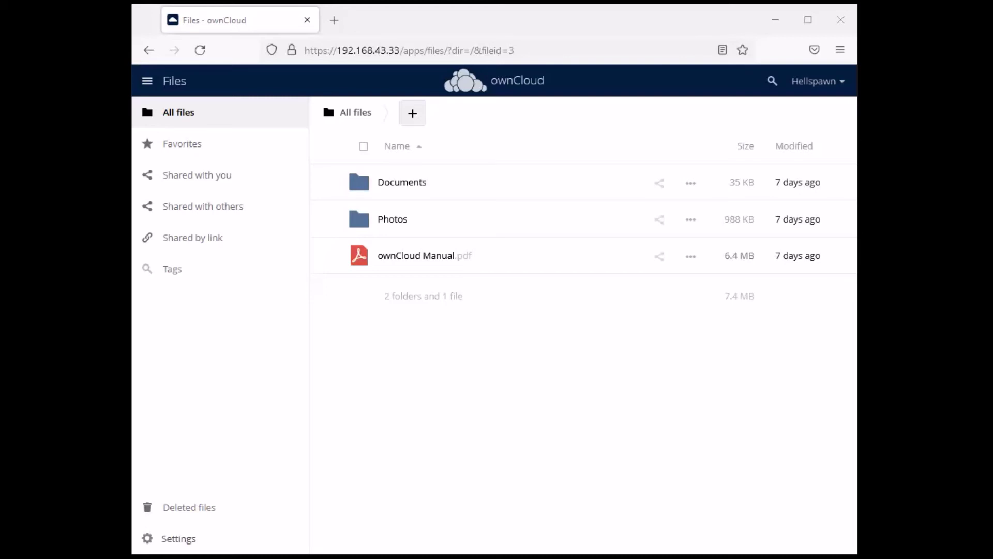
Drag a file into All files, then go to Settings but stay on the page so the upload continues
drag(643, 371, 498, 381)
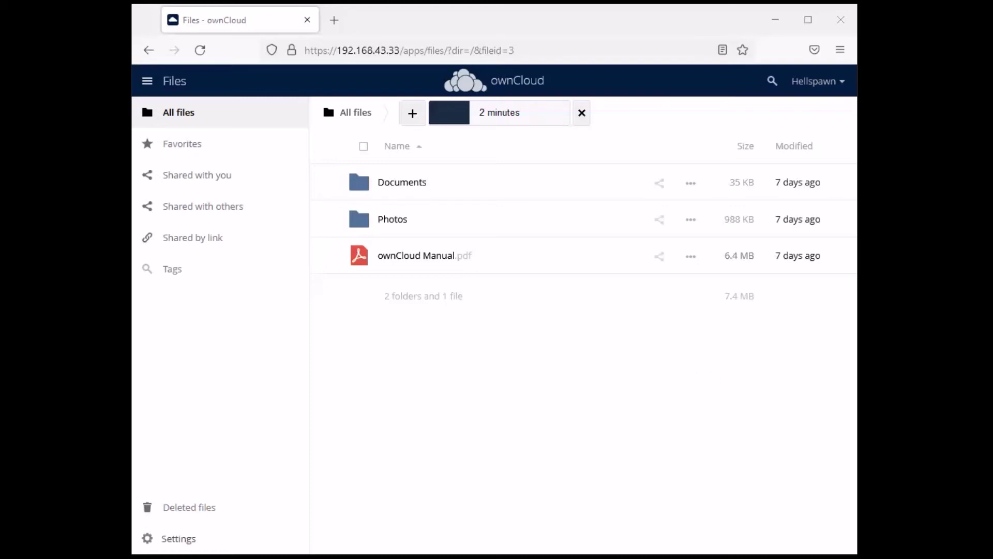
mouse_move(792, 270)
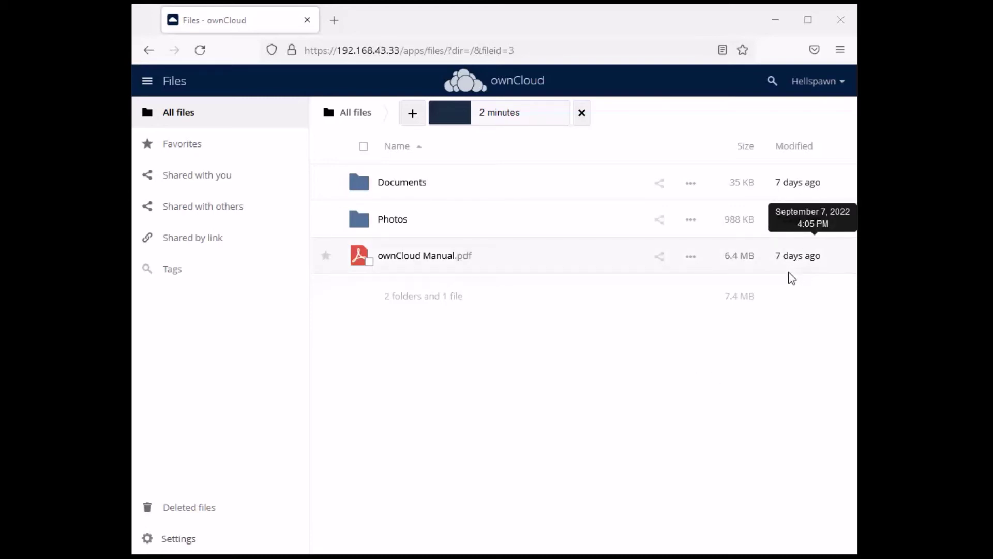
click(829, 83)
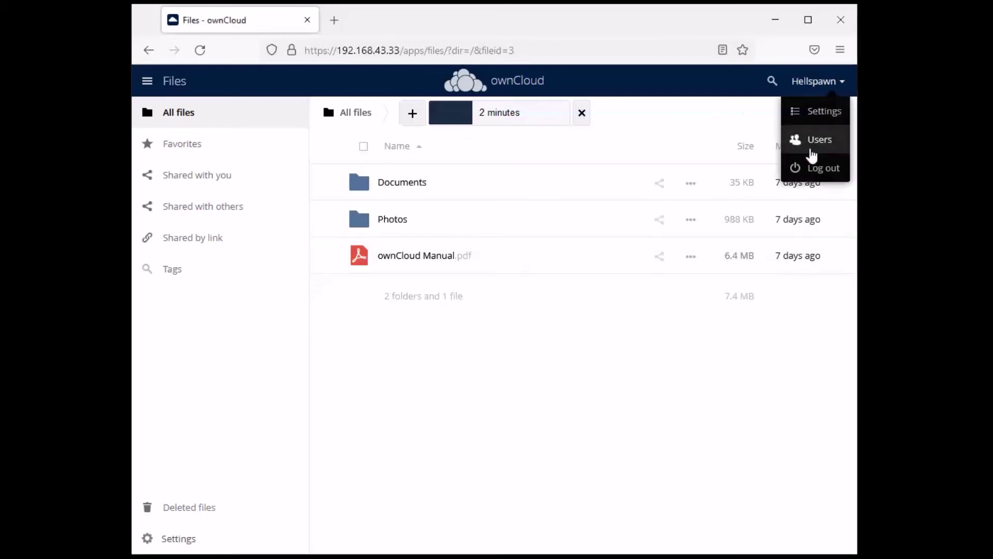
click(820, 113)
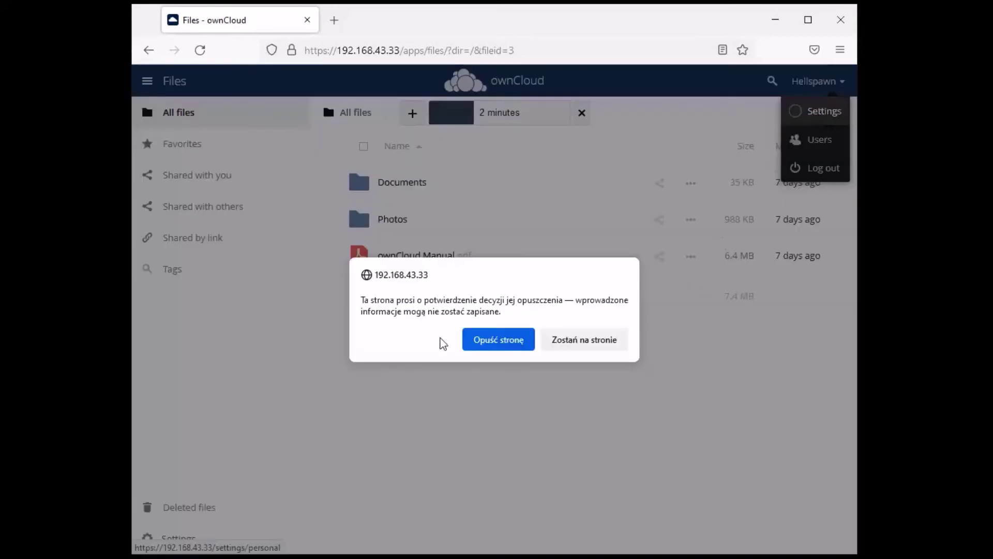
click(582, 346)
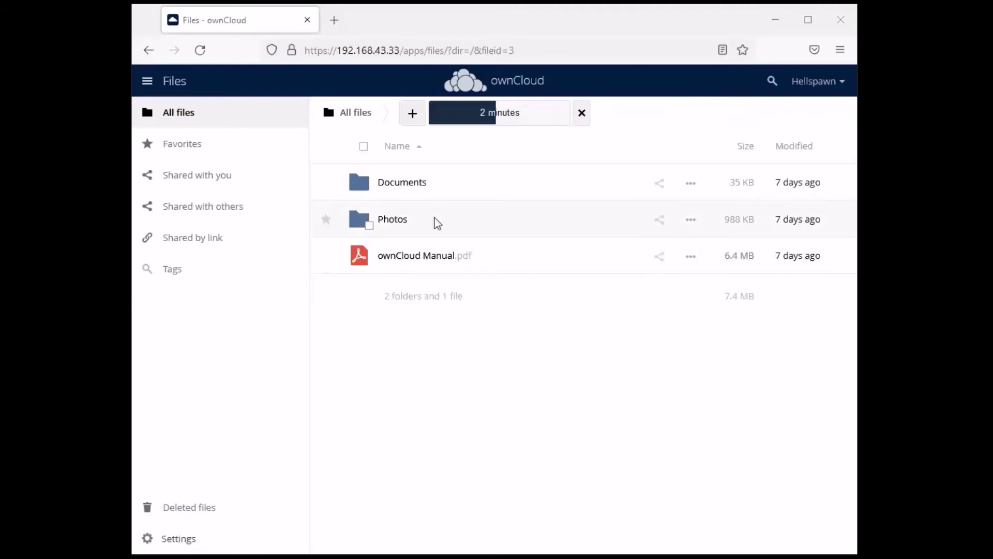
Add the tag 'confidential' to ownCloud Manual.pdf in its details sidebar, then close the sidebar
click(690, 256)
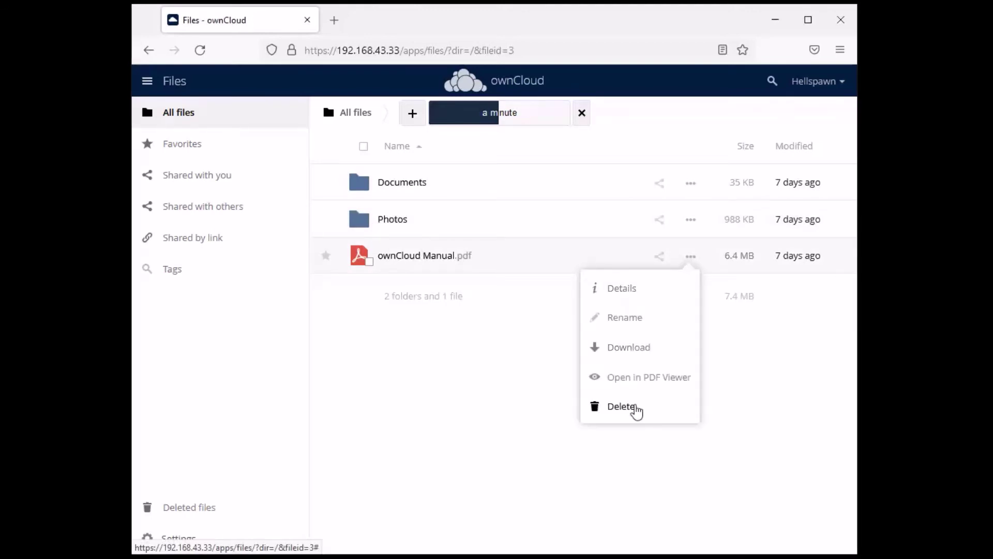
click(642, 291)
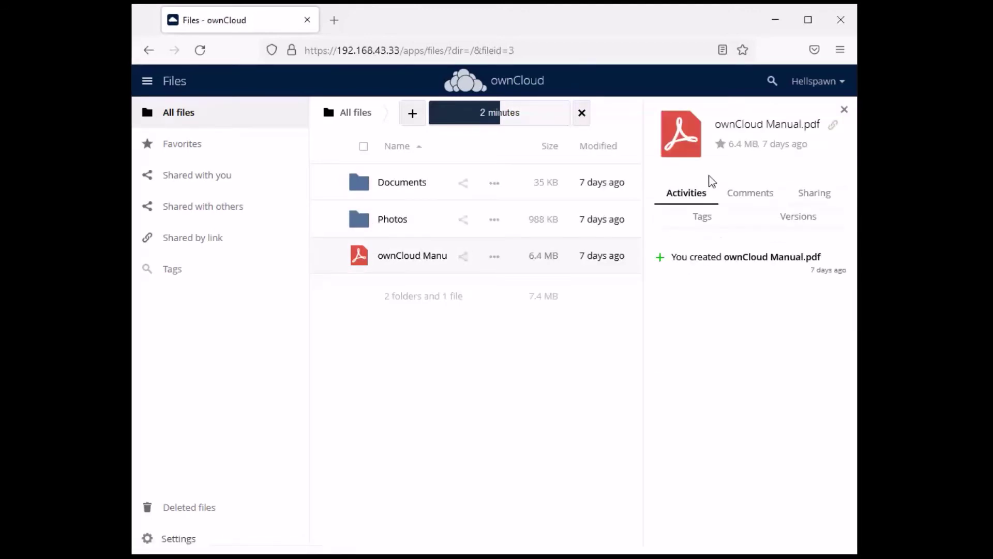
click(703, 217)
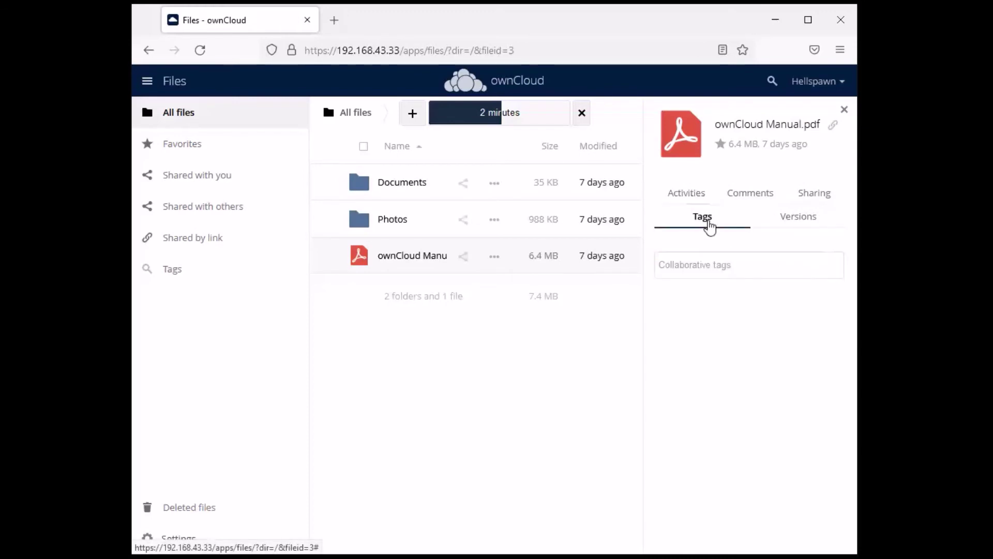
click(702, 263)
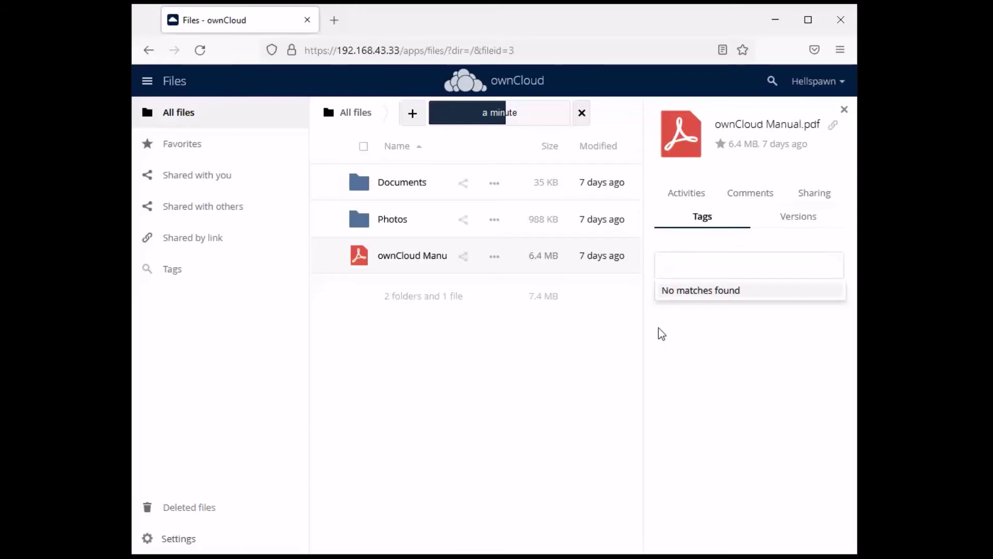
text(confidential)
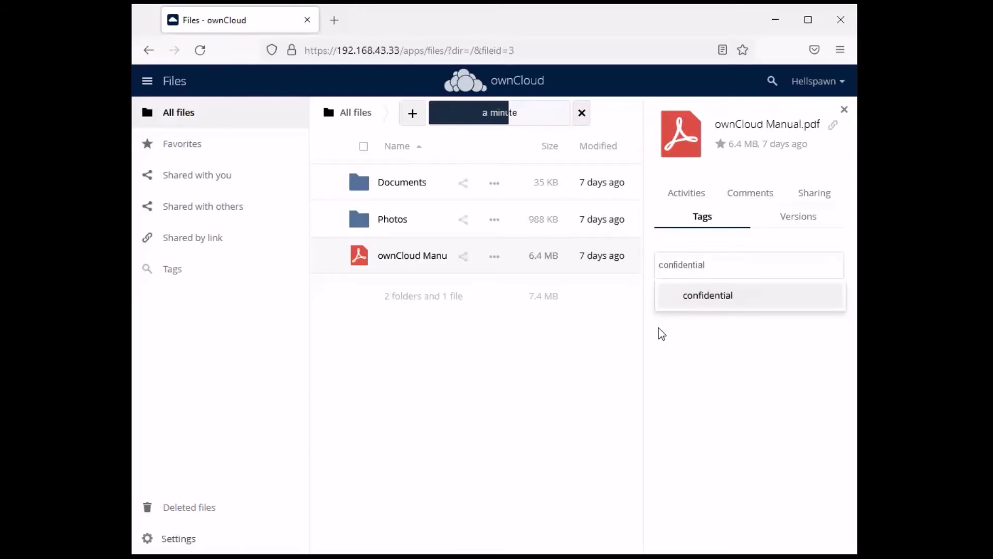
key(Return)
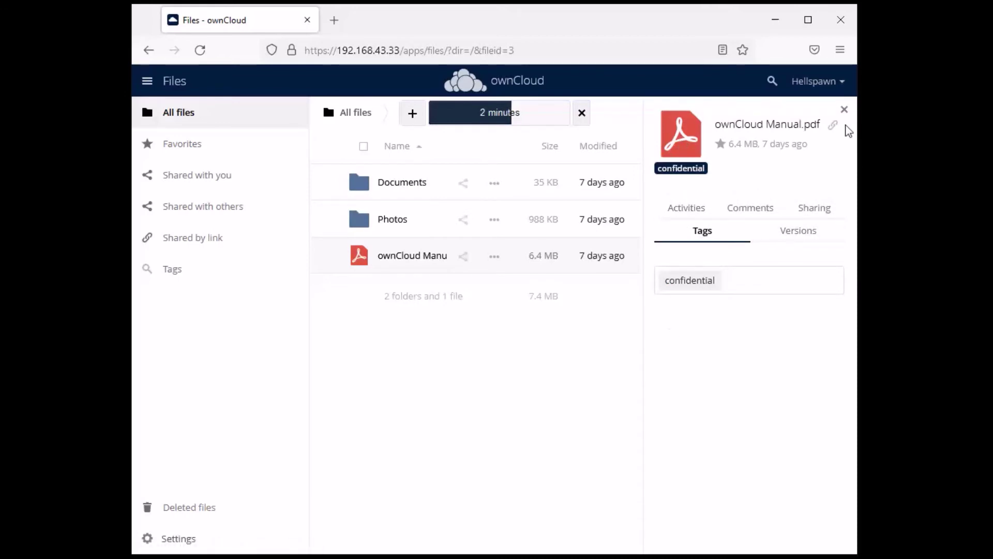
click(844, 109)
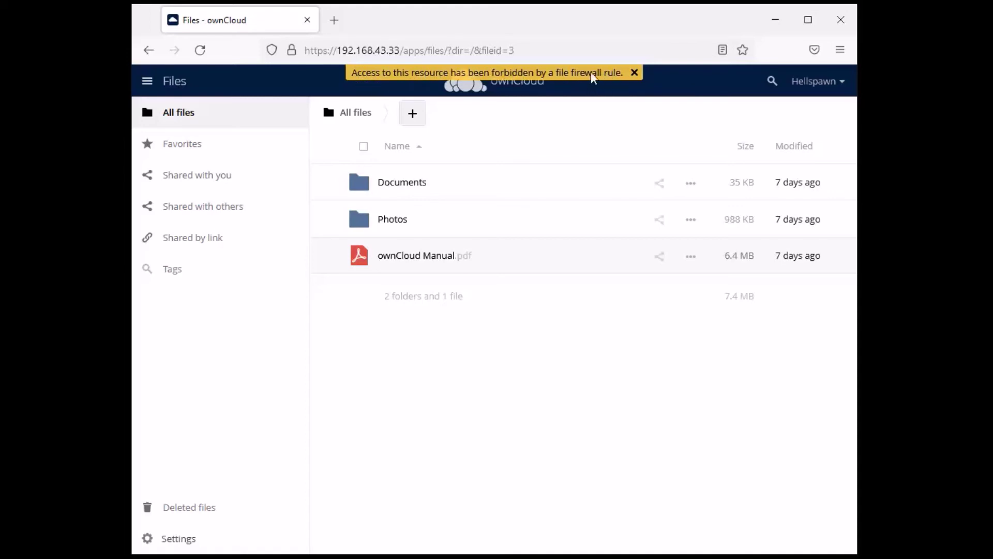
Go to the admin Security settings, dismissing the Enterprise upgrade notice both times it appears
click(844, 83)
click(828, 112)
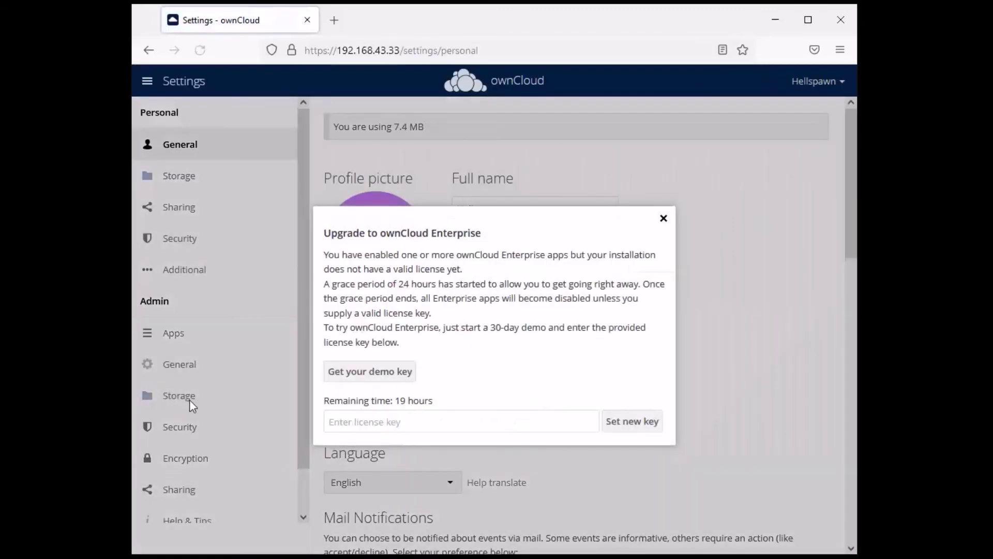
click(663, 218)
click(257, 428)
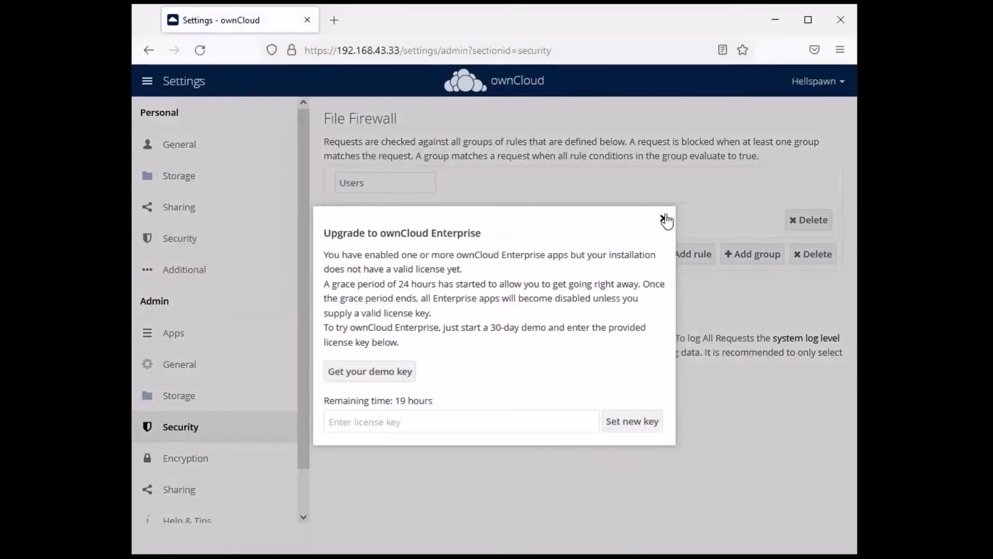
click(664, 218)
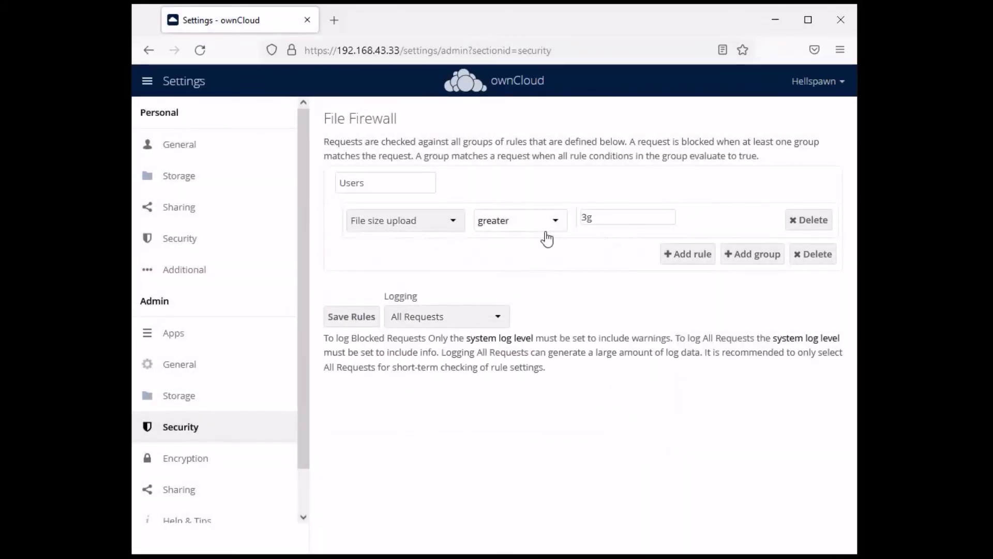
Change the size comparison to less, then delete the Users group's file size upload rule
click(558, 229)
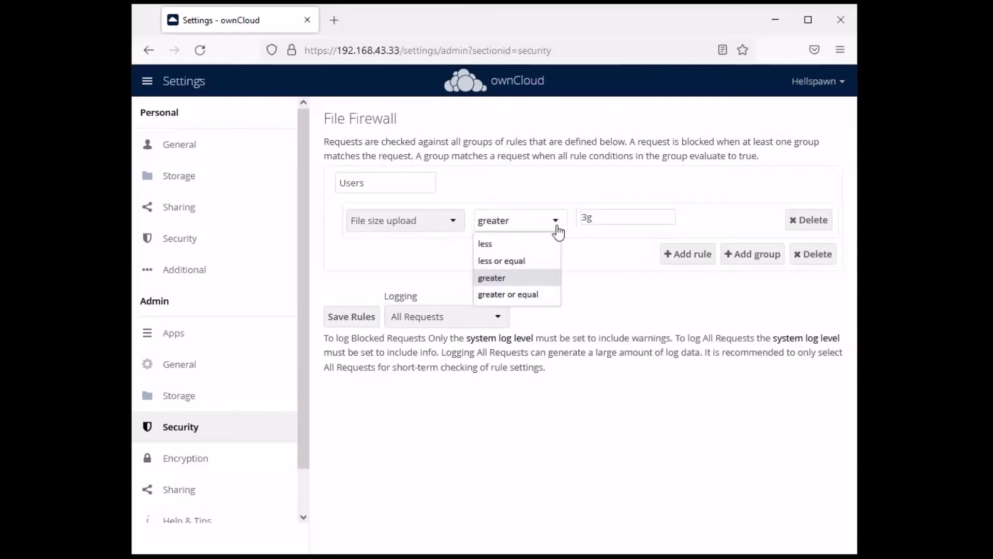
click(526, 248)
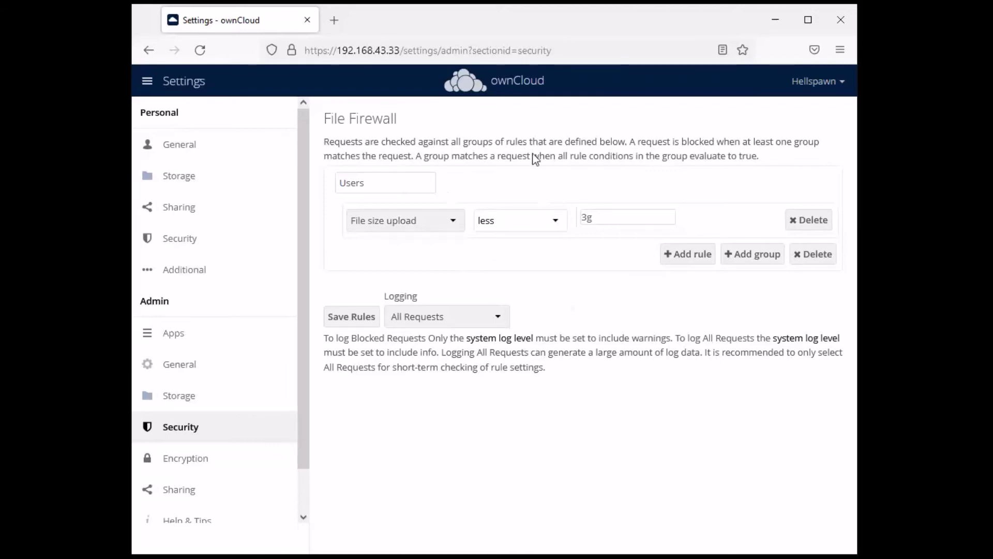
click(808, 219)
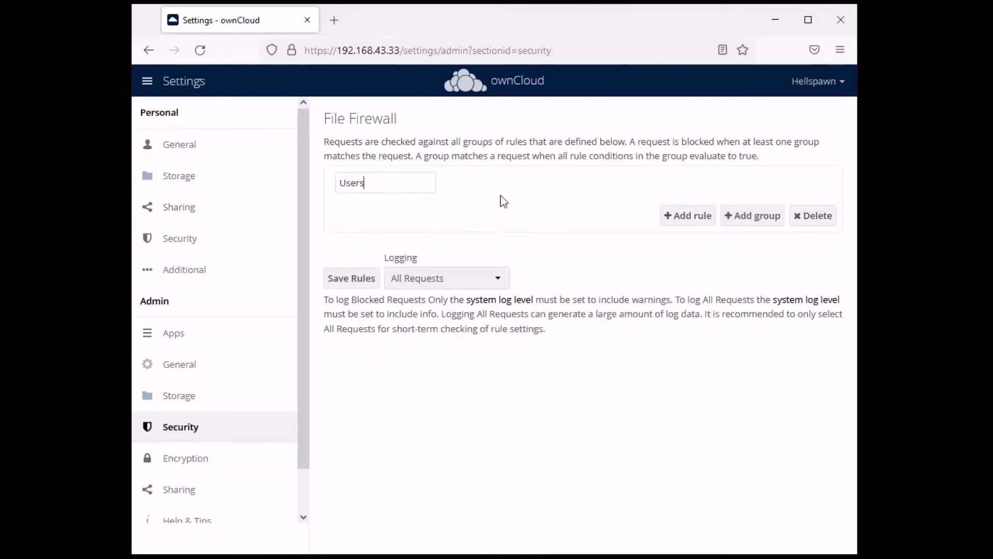
click(681, 220)
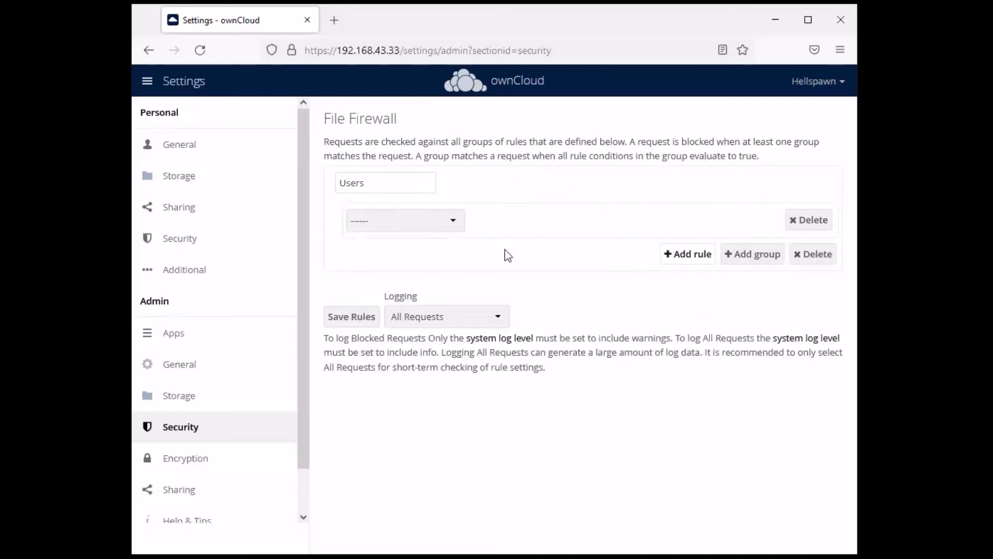
click(447, 224)
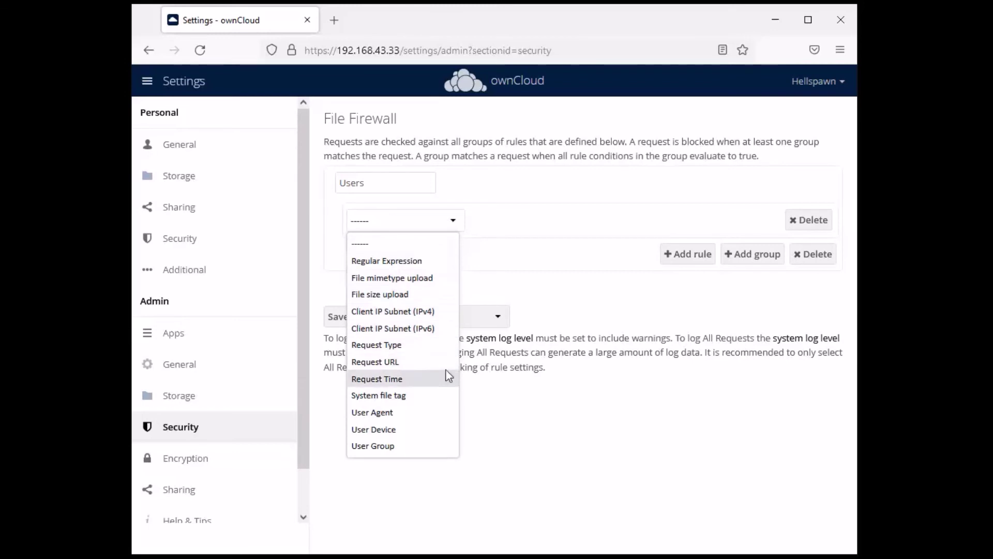
click(383, 396)
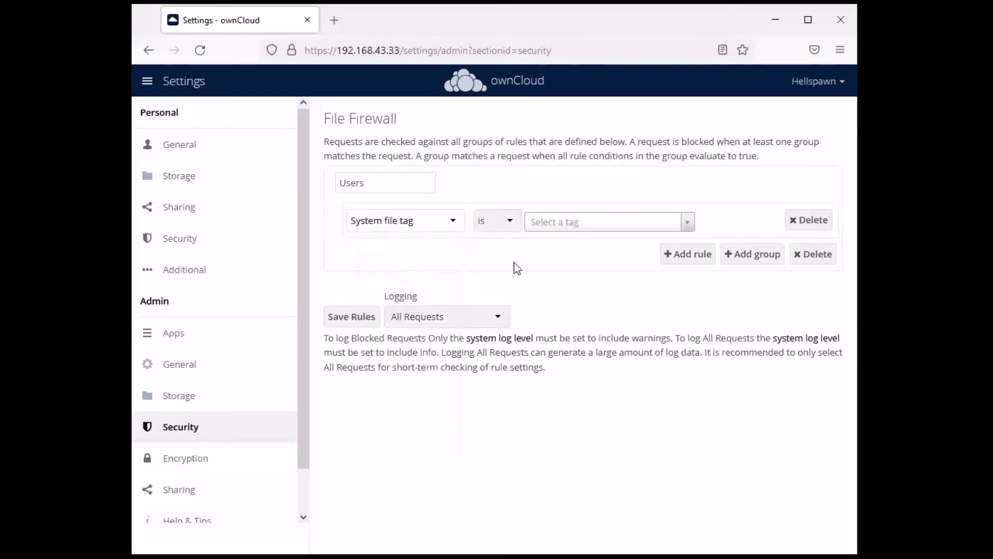
click(628, 223)
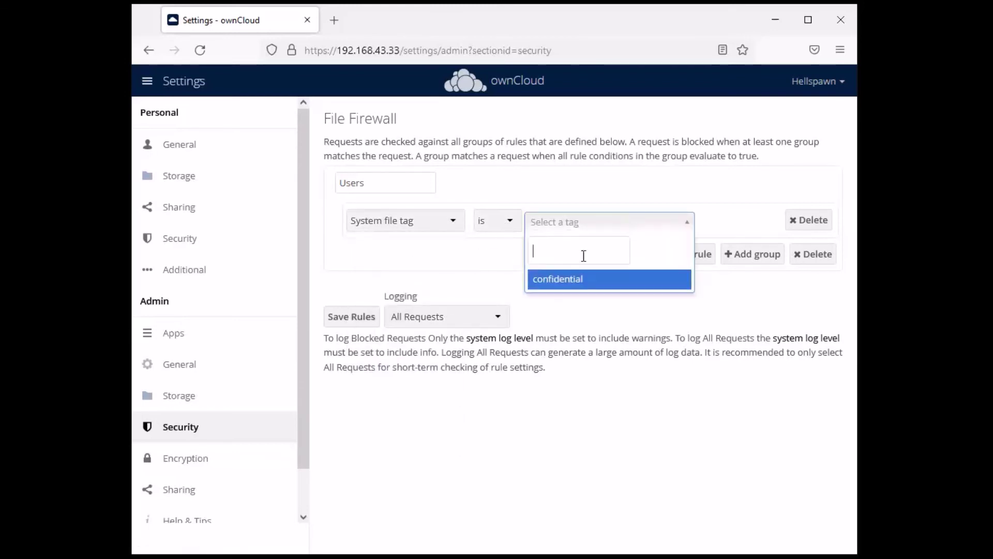
click(557, 280)
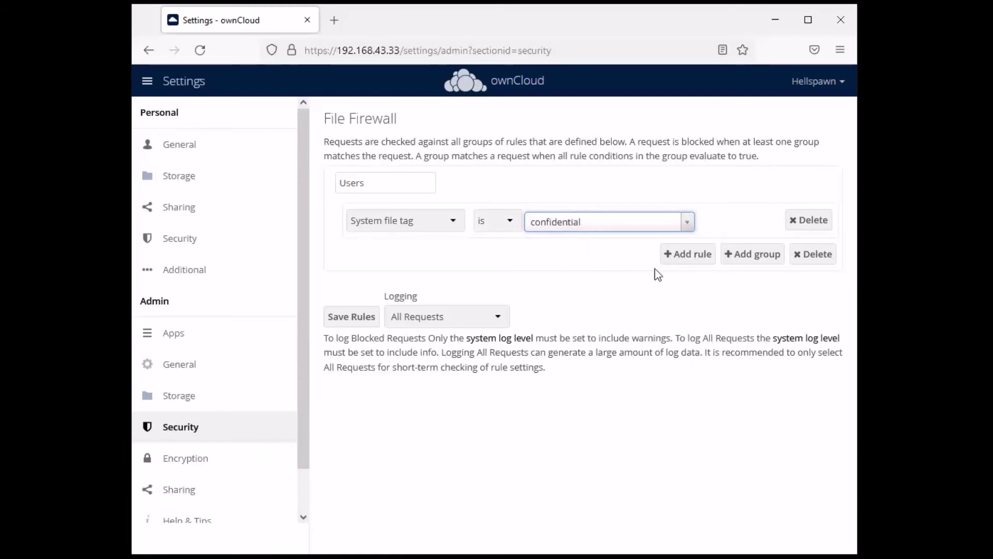
click(678, 255)
click(456, 266)
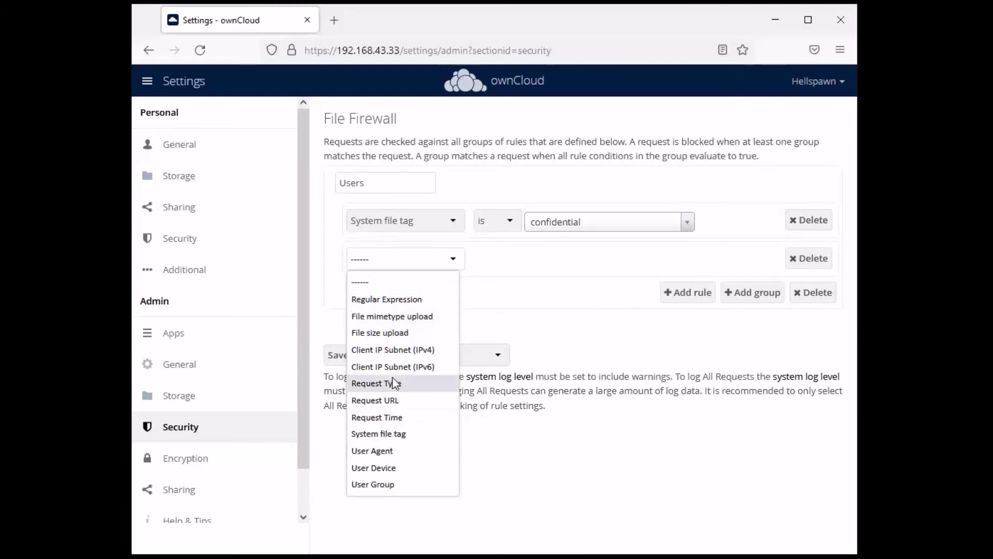
click(390, 349)
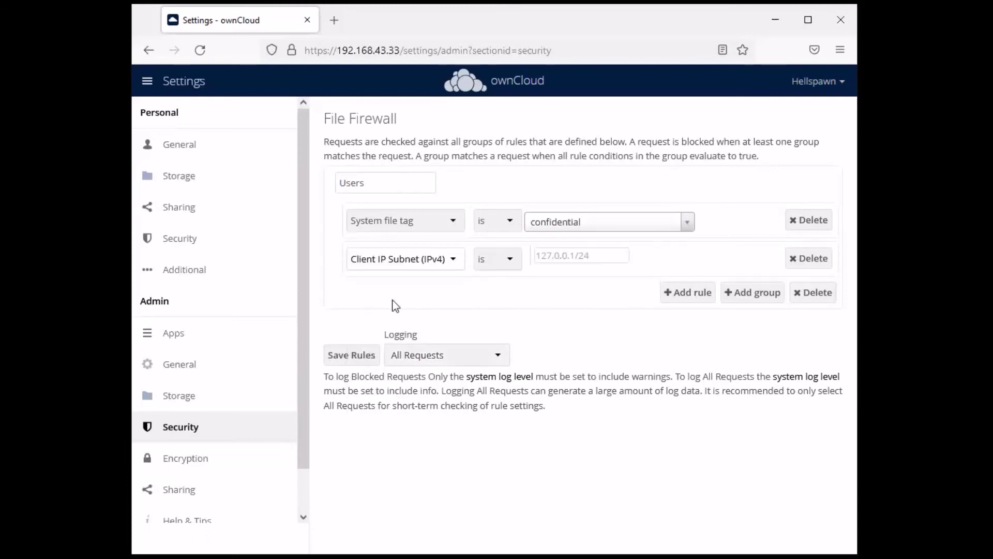
click(562, 258)
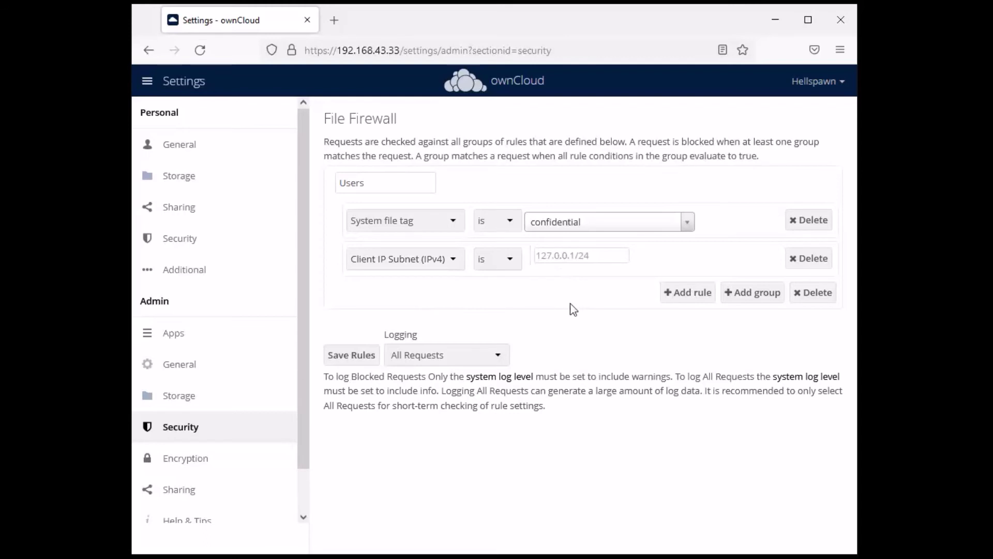
text(192.168.43.0/24)
click(583, 224)
click(558, 184)
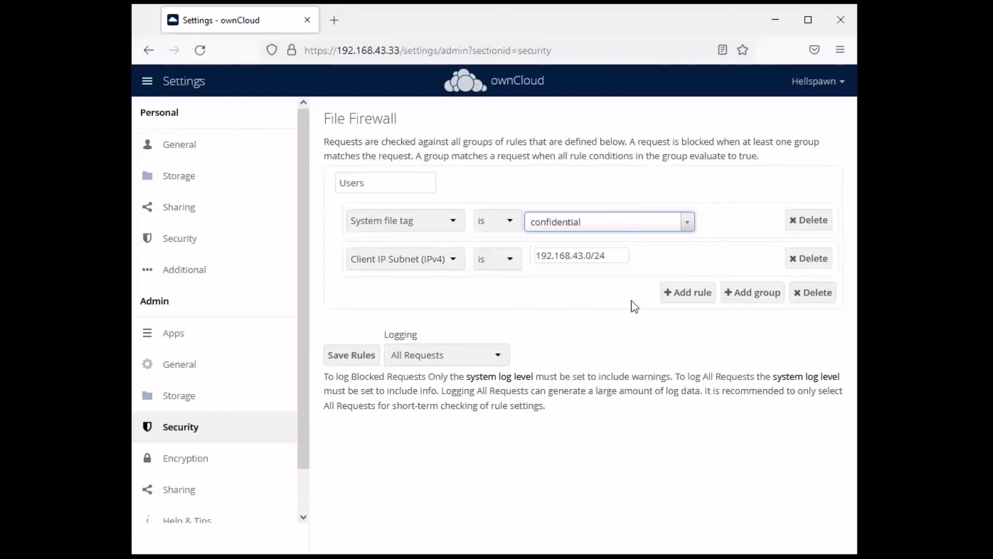
click(816, 258)
click(811, 221)
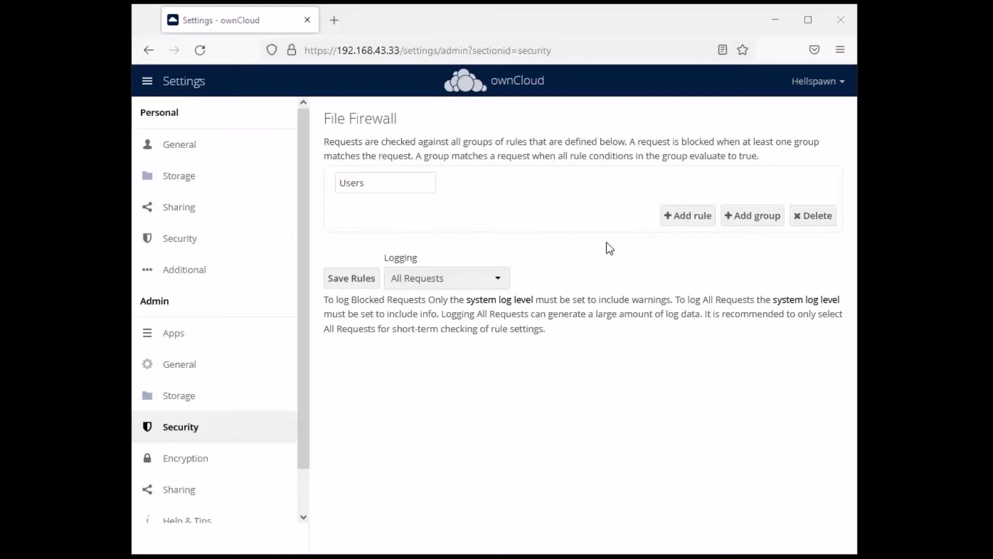
click(688, 214)
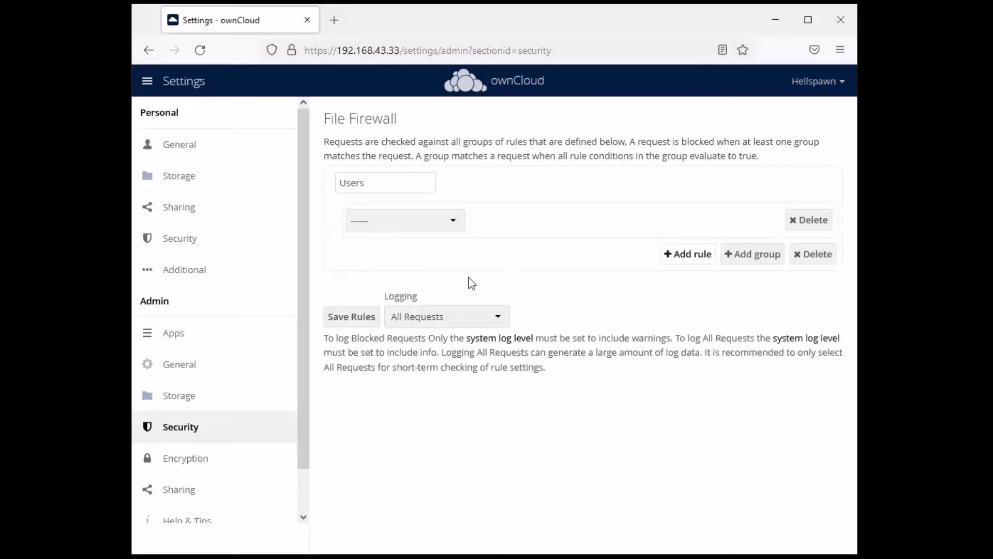
click(436, 221)
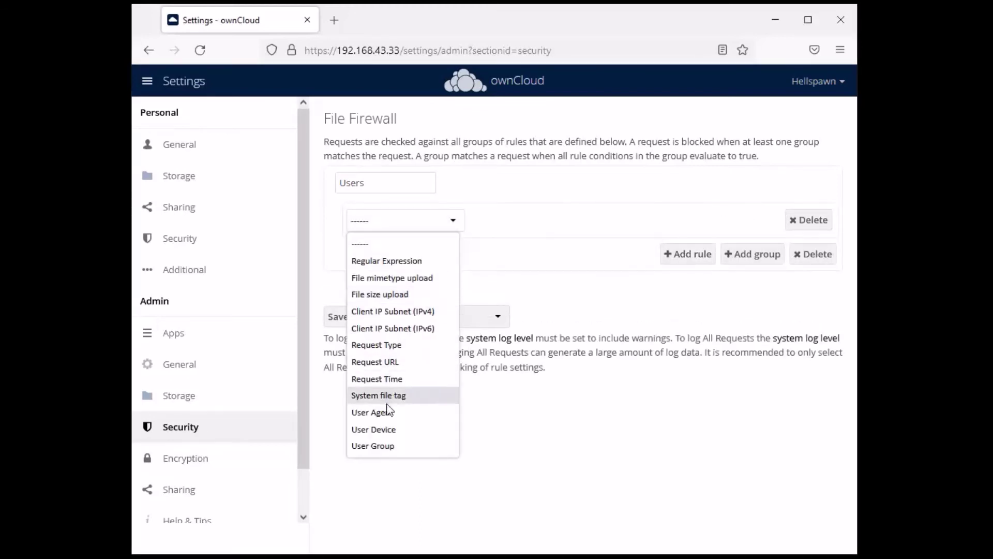
click(388, 446)
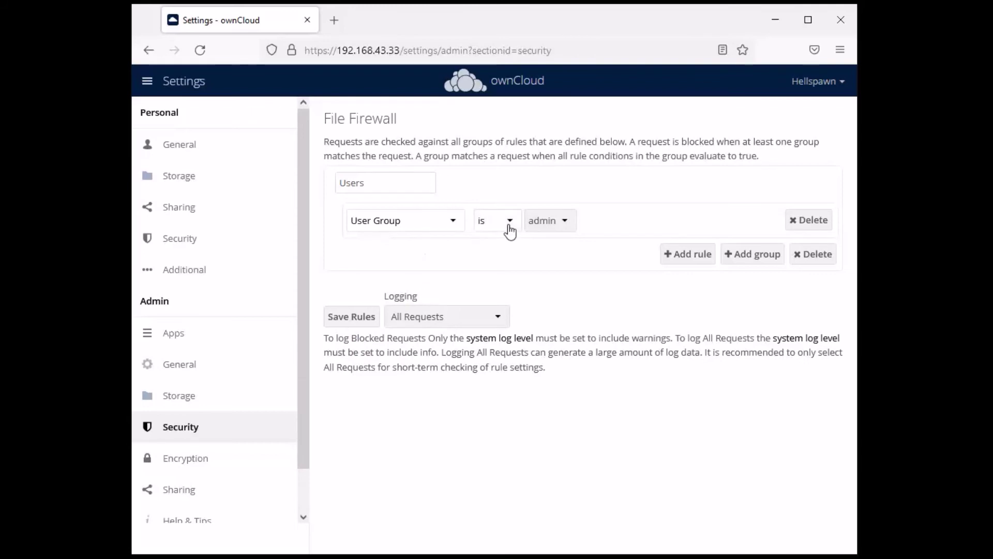
click(569, 223)
click(538, 260)
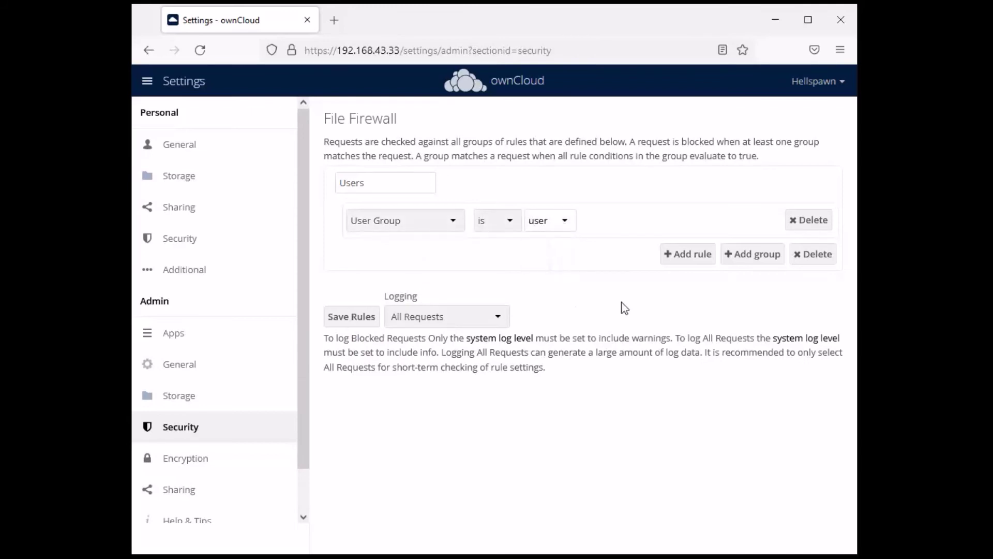
click(683, 254)
click(405, 268)
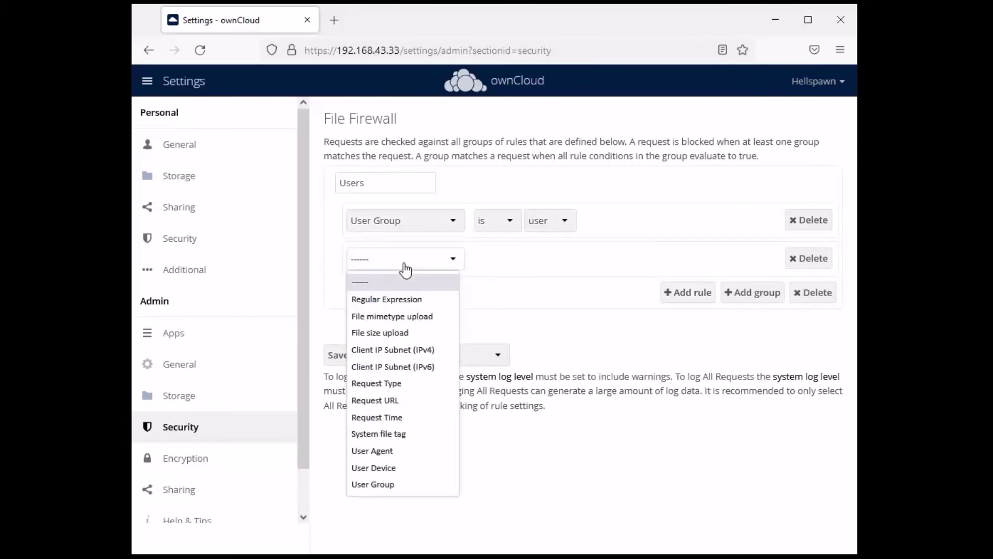
click(377, 418)
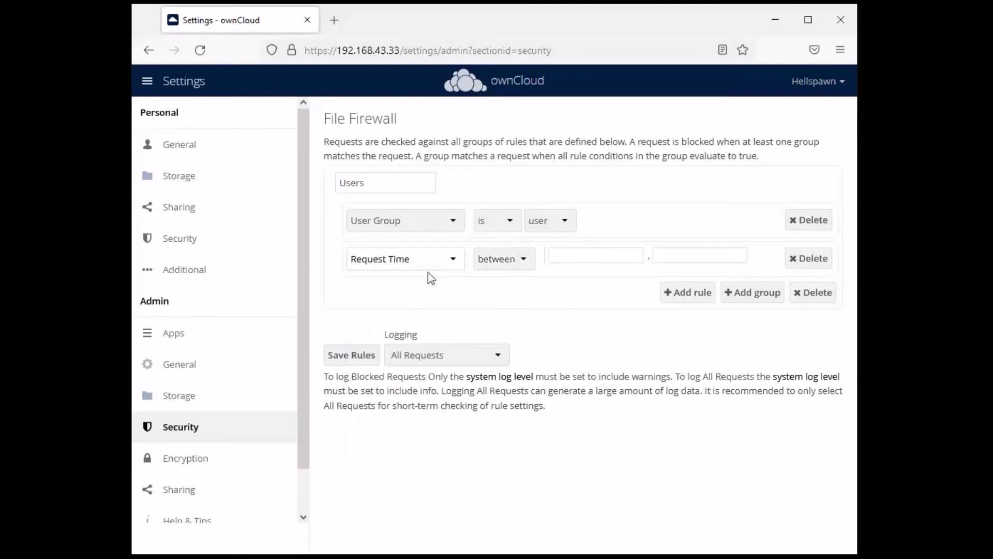
click(585, 254)
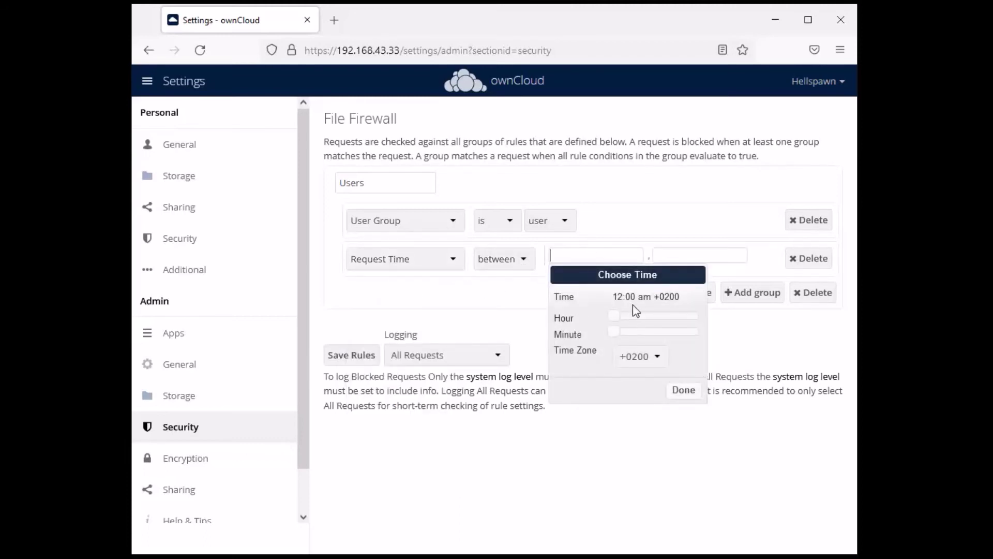
drag(616, 318, 636, 317)
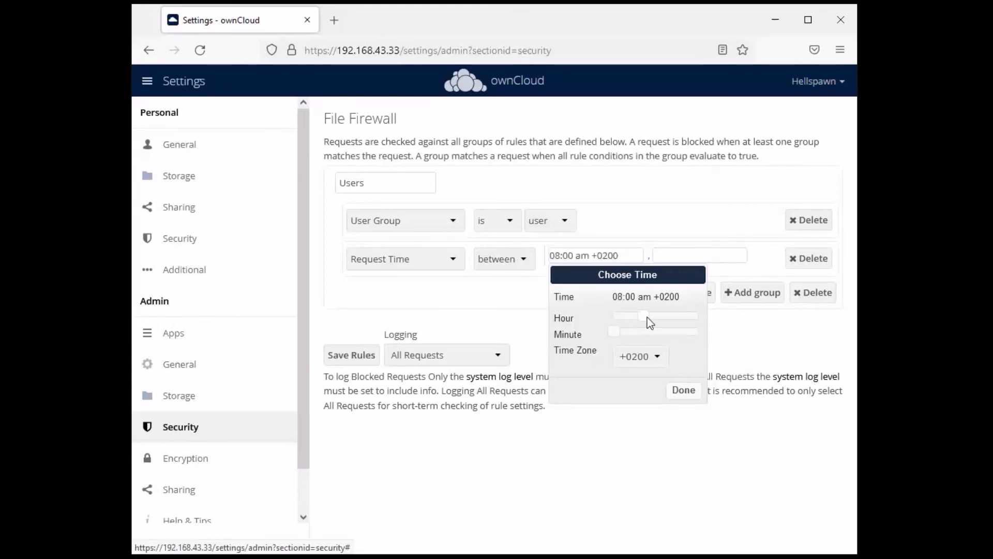
click(682, 391)
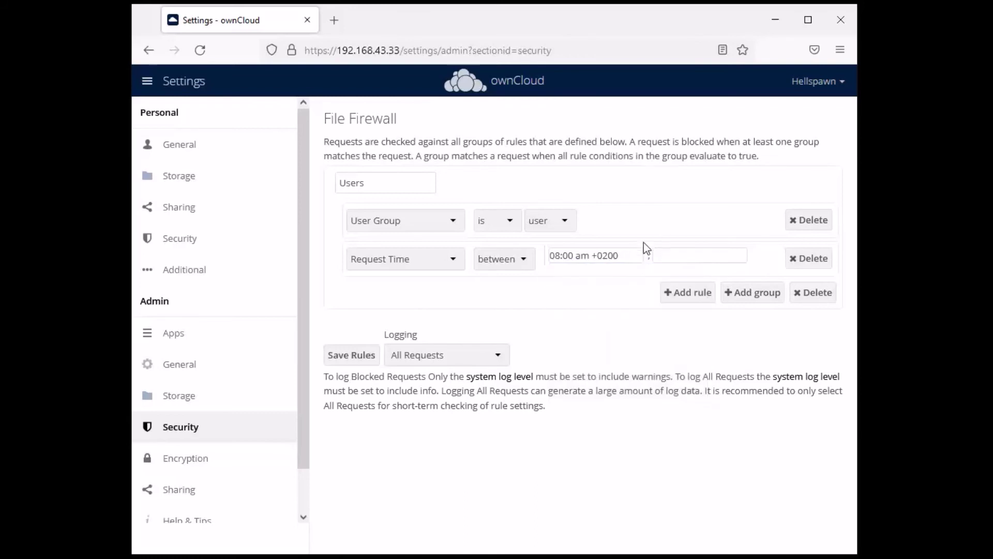
click(676, 255)
drag(719, 318, 795, 319)
click(799, 397)
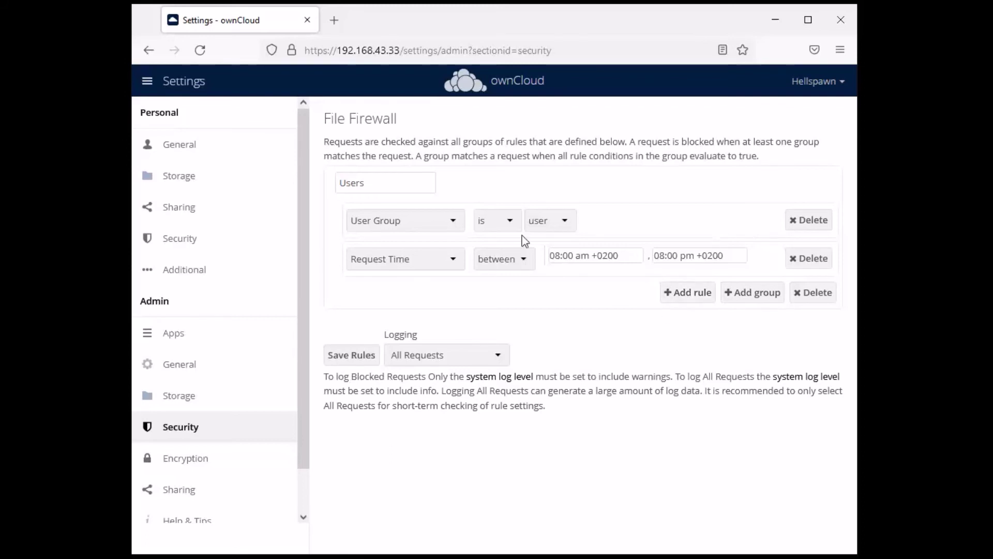
click(800, 260)
click(802, 222)
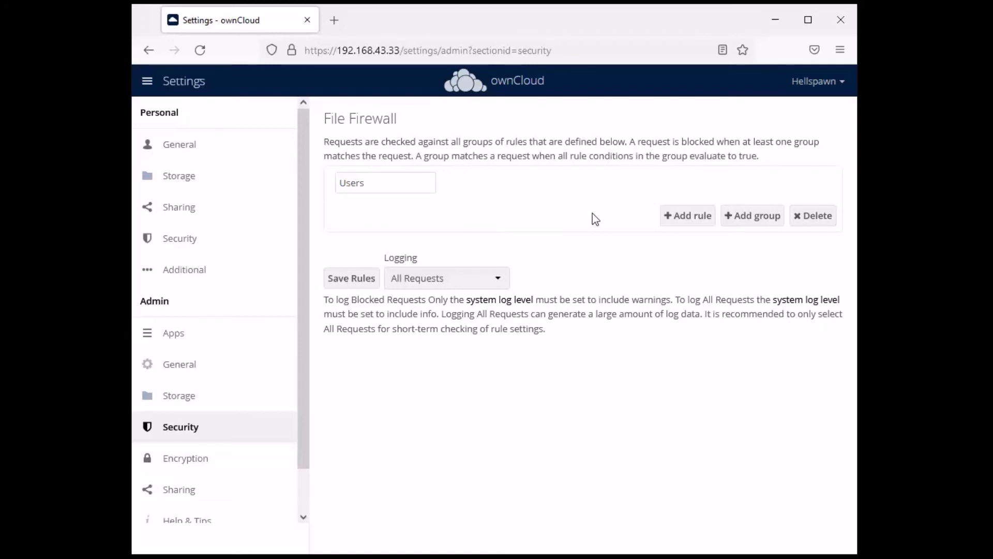
Add a User Group rule to the Users firewall group and set it to the user group
click(692, 216)
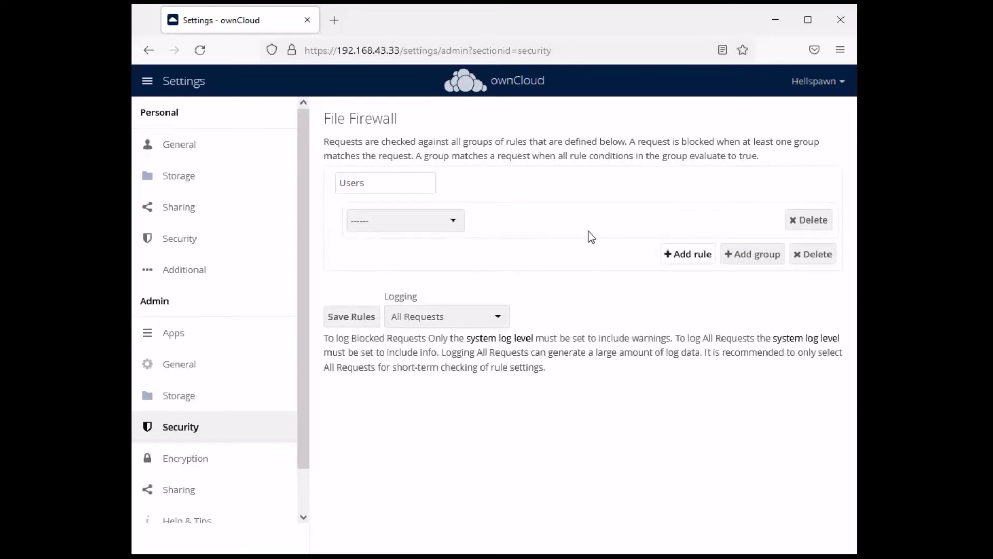
click(446, 228)
click(391, 447)
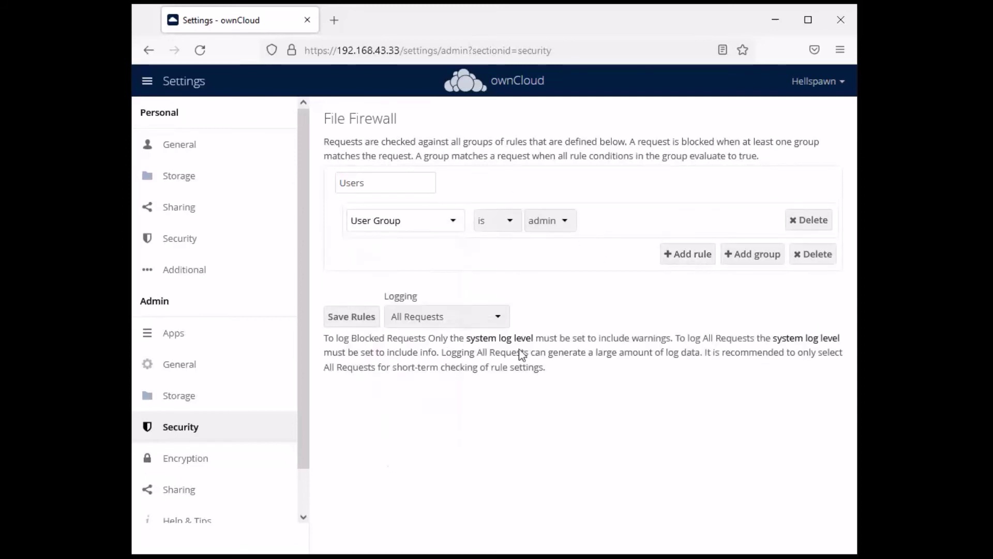
click(549, 222)
click(561, 260)
Add a second rule: Client IP Subnet (IPv4) is not 192.168.43.0/24
click(695, 255)
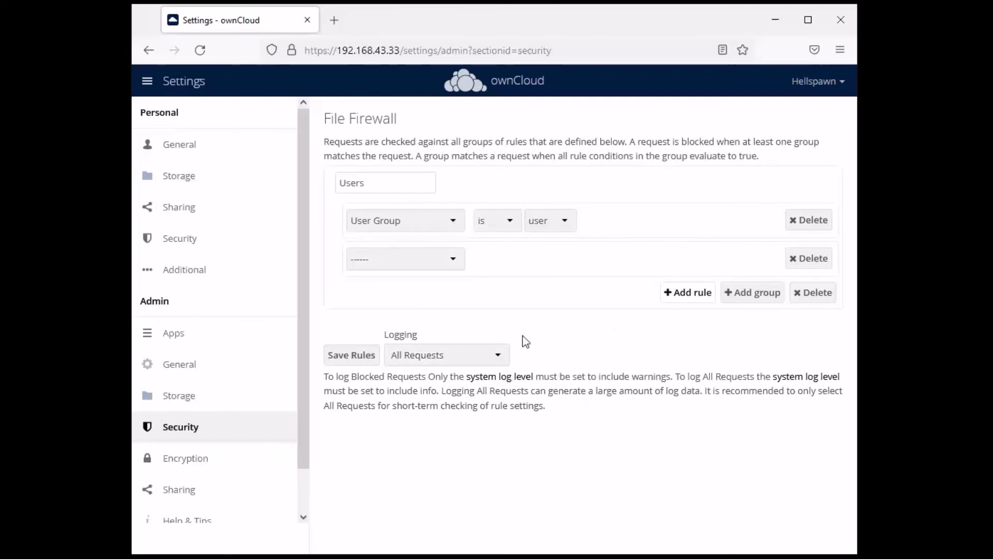
click(443, 267)
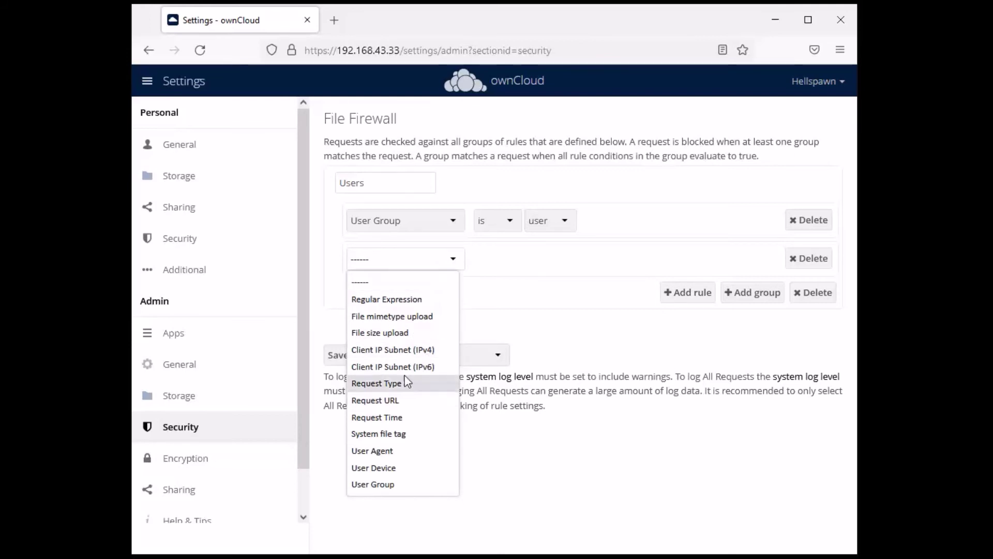
click(392, 350)
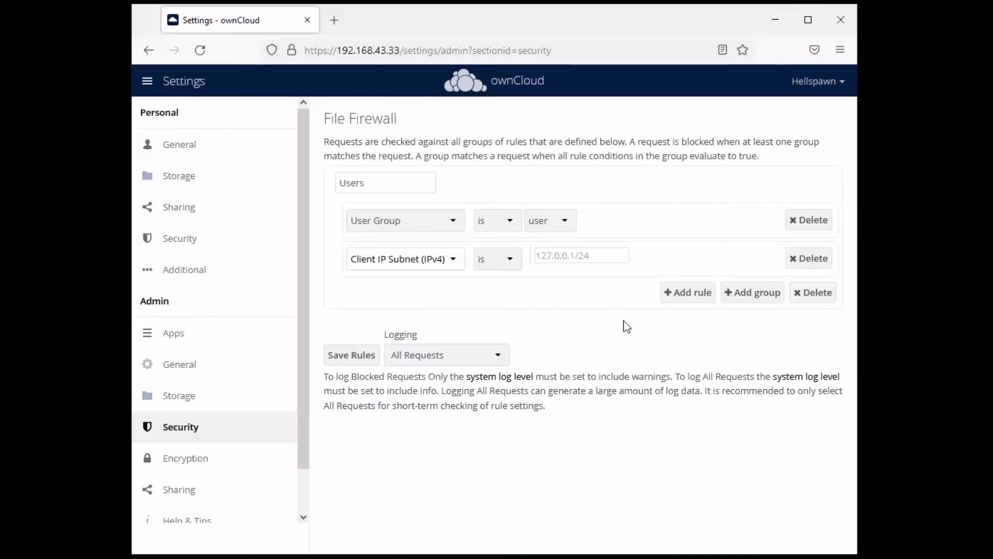
click(500, 259)
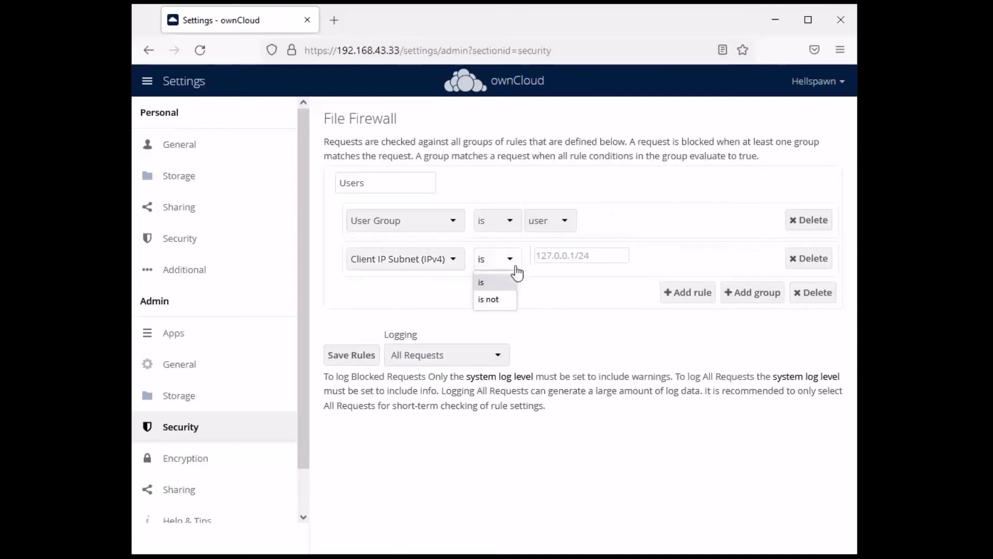
click(504, 298)
key(Tab)
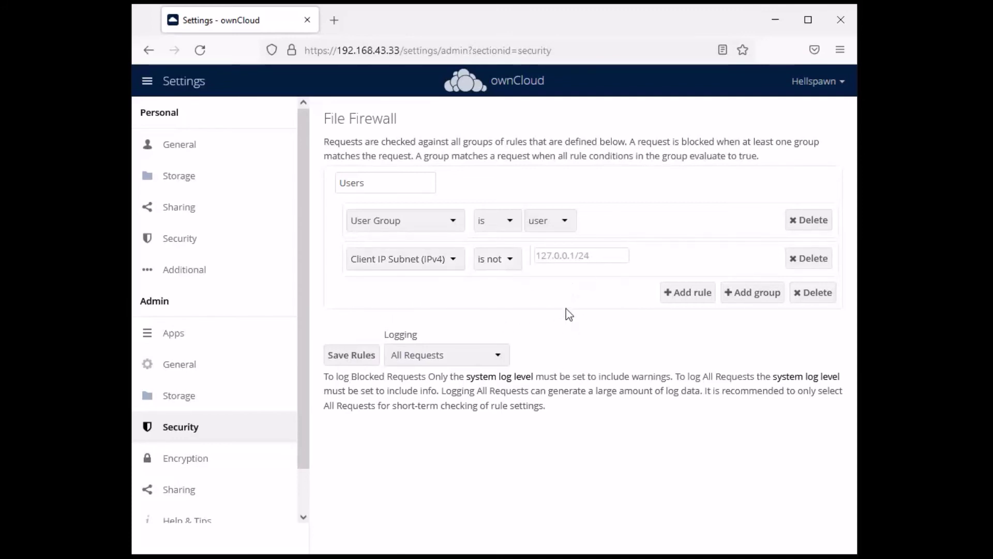
text(192.168.43.0/24)
Delete the Client IP Subnet and User Group rules, then add a fresh rule
click(809, 256)
click(810, 220)
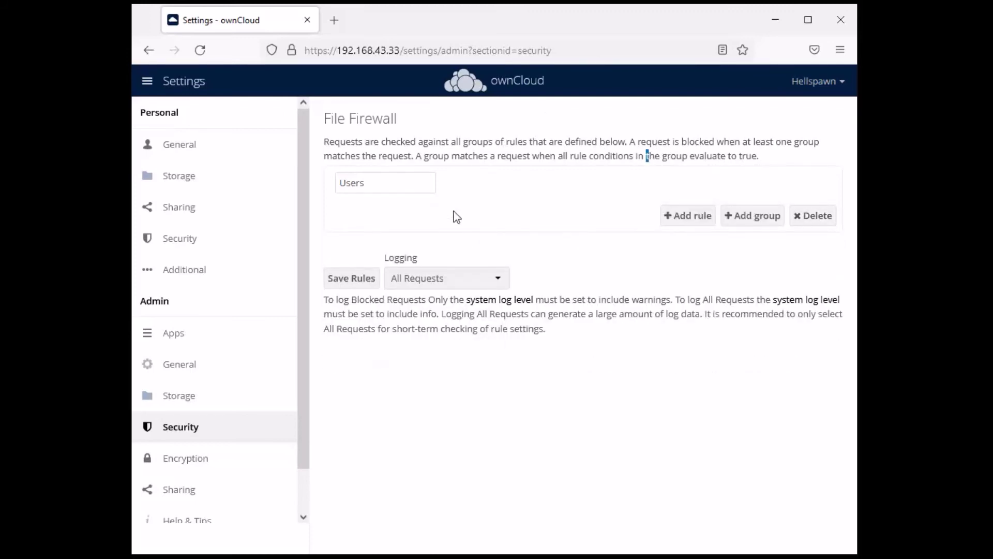
click(675, 217)
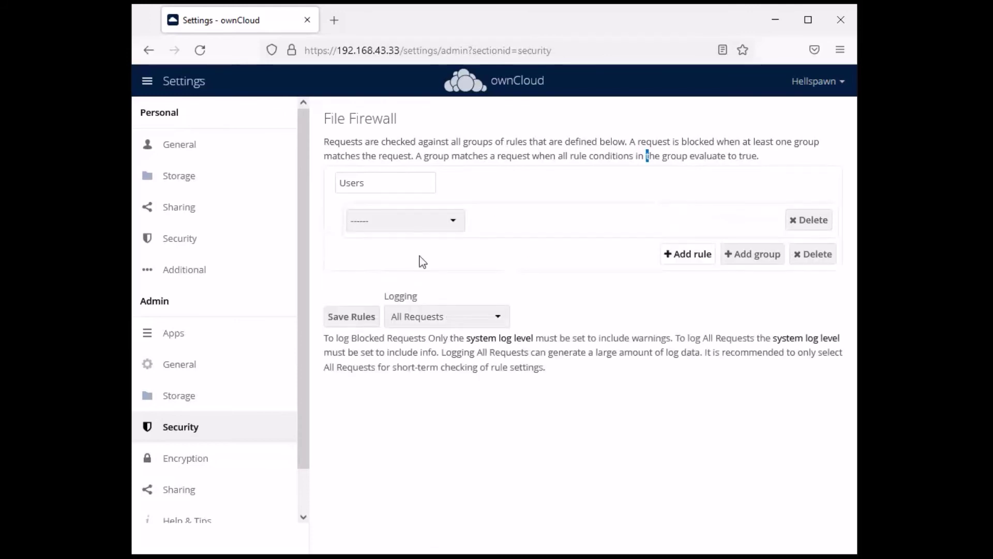
Try the Request Type and User Agent conditions, then set the rule's condition to User Device
click(443, 223)
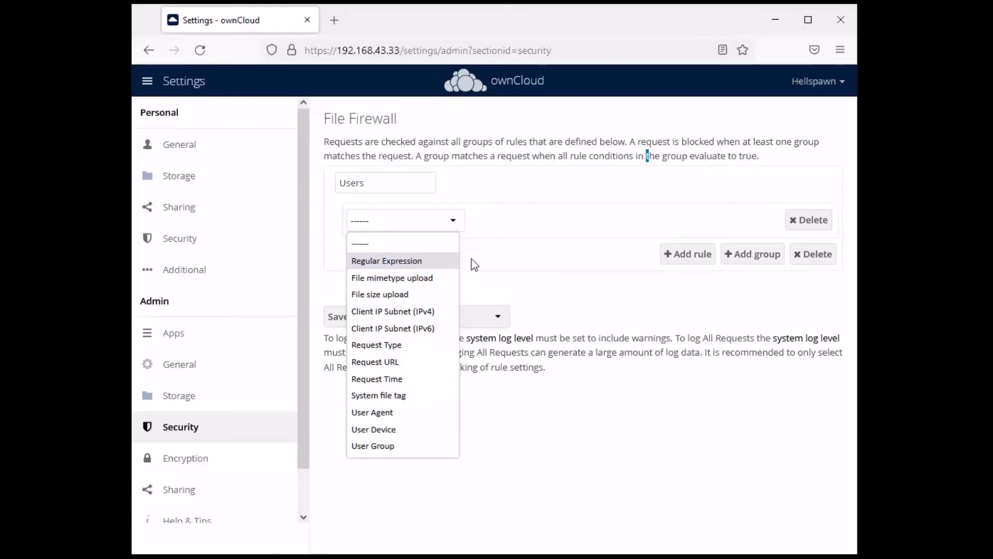
click(390, 346)
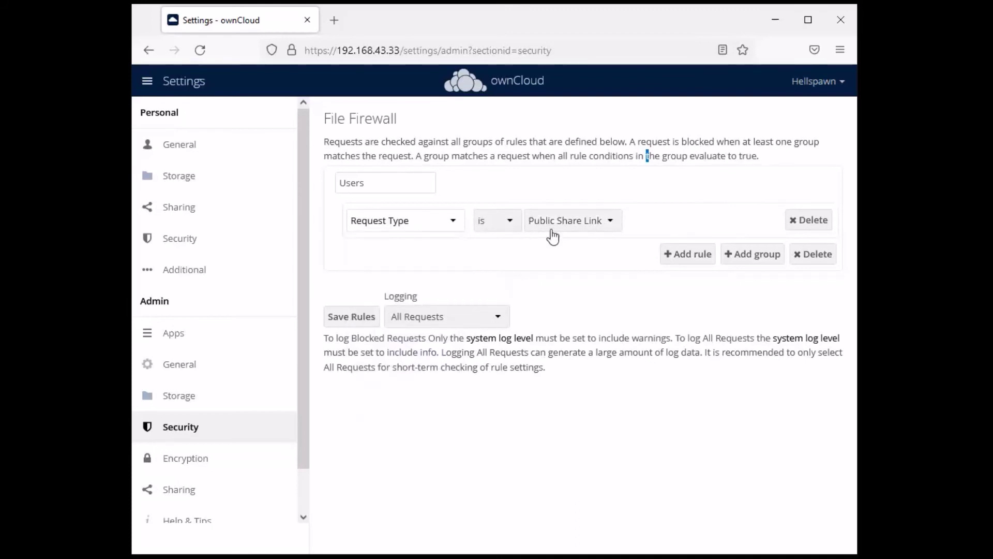
click(593, 228)
click(534, 184)
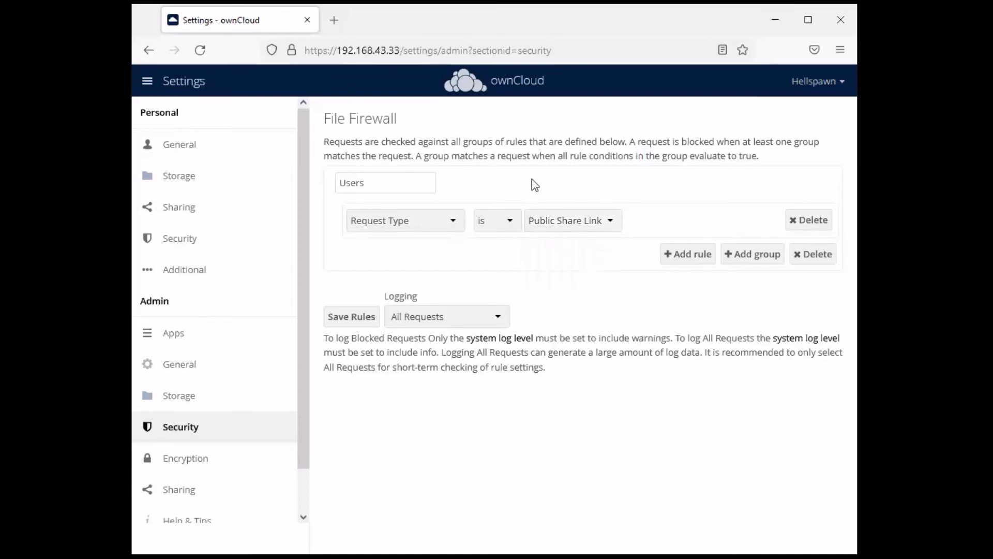
click(456, 217)
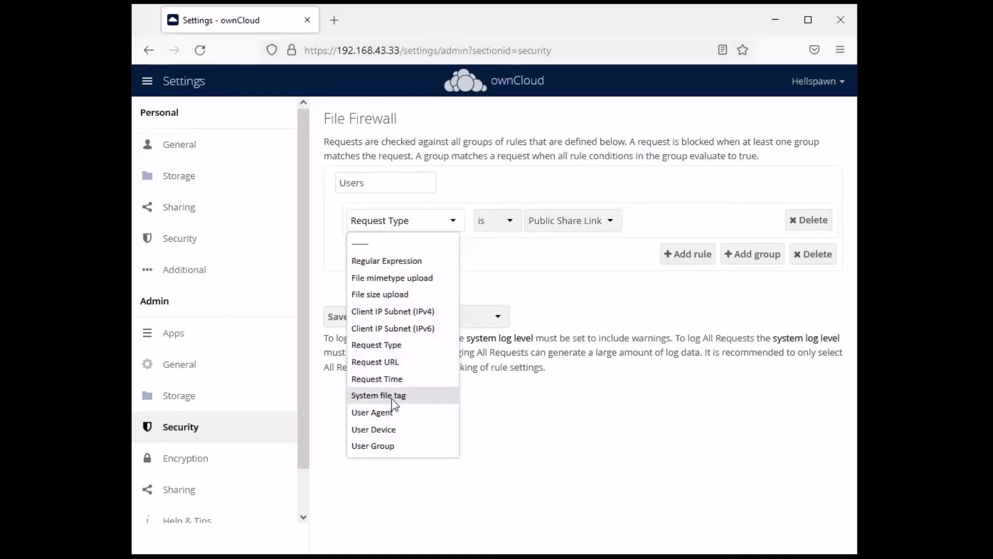
click(383, 412)
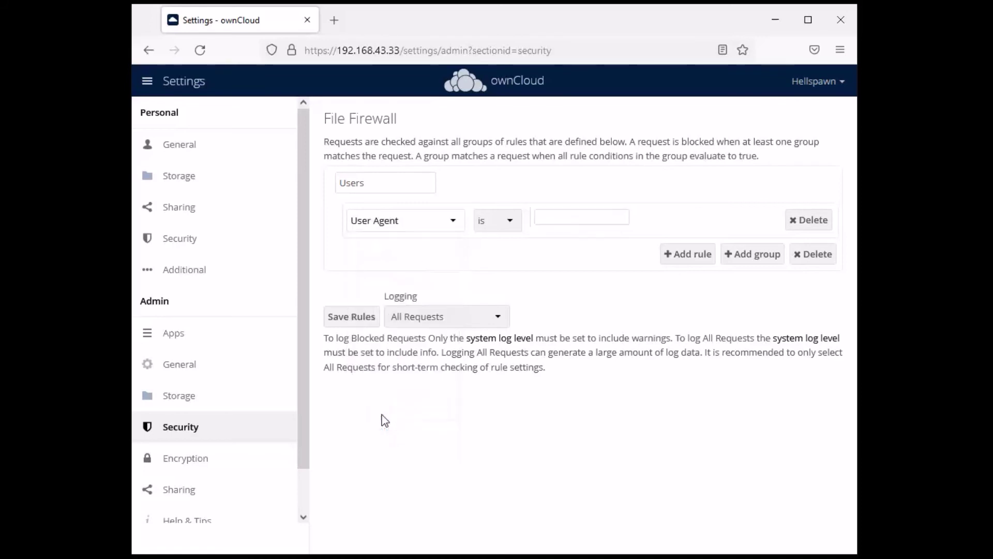
click(445, 222)
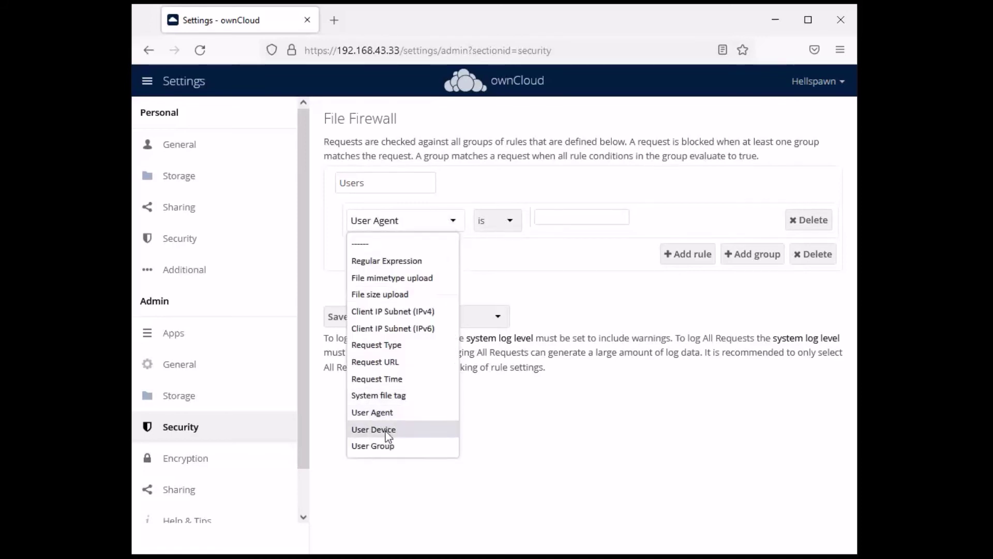
click(388, 430)
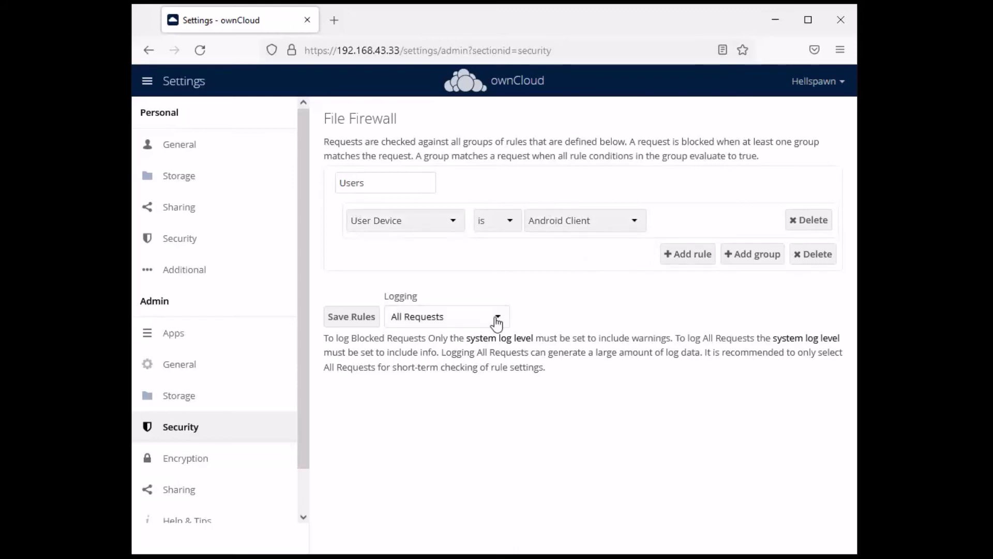
click(443, 228)
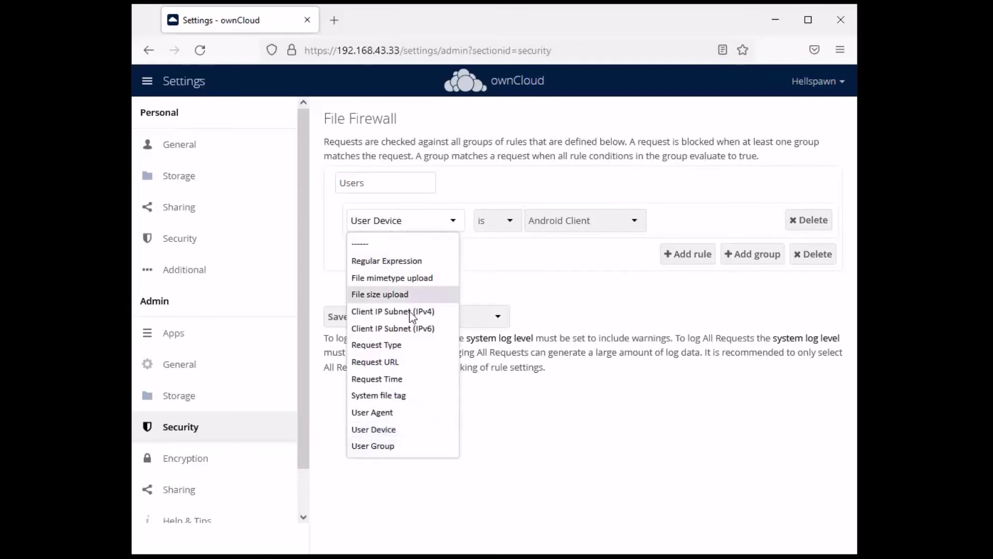
click(385, 446)
click(452, 223)
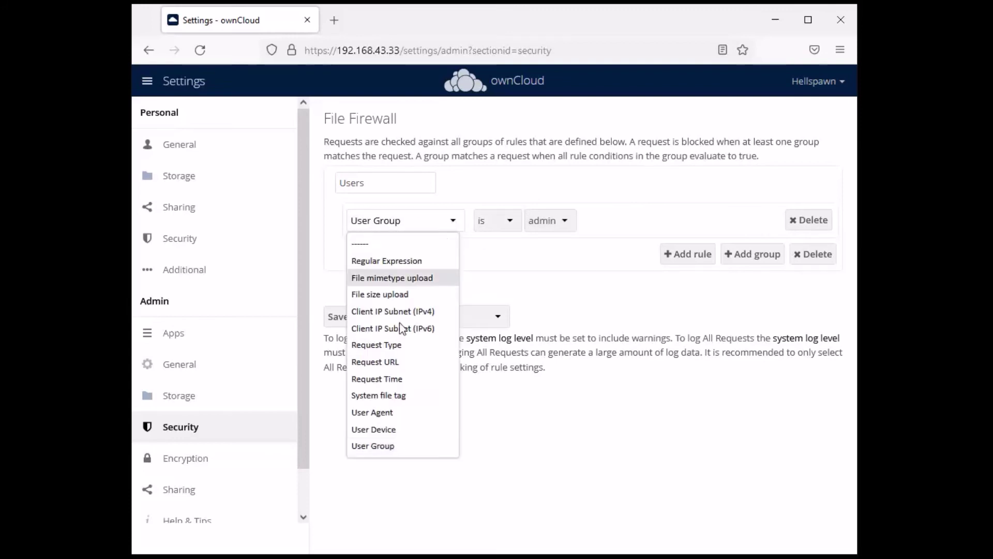
click(398, 431)
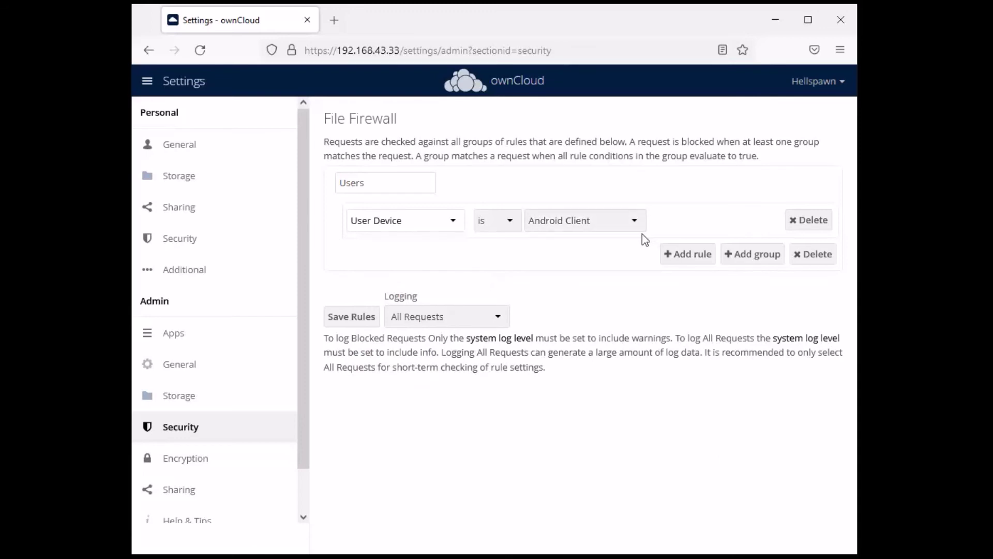
click(633, 223)
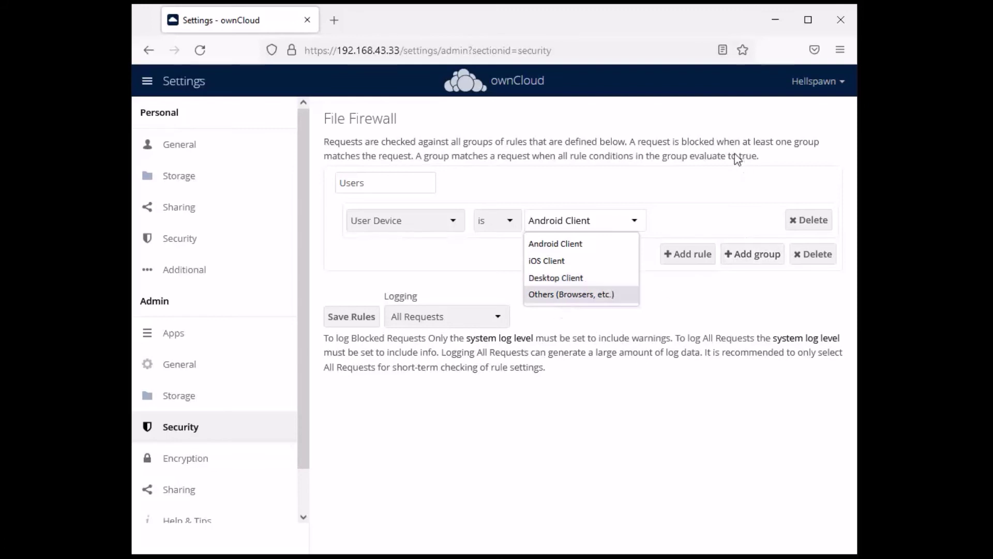
click(609, 294)
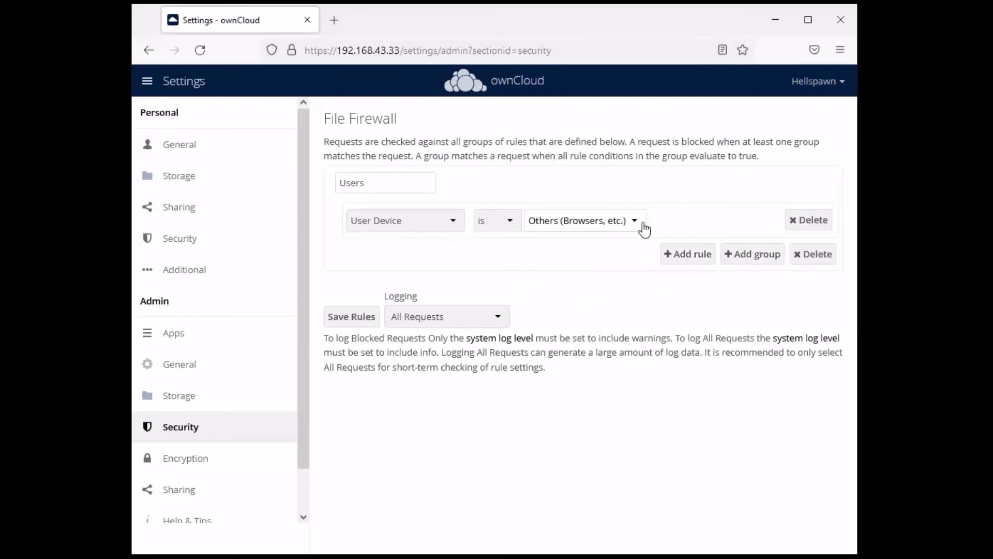
click(623, 222)
click(563, 243)
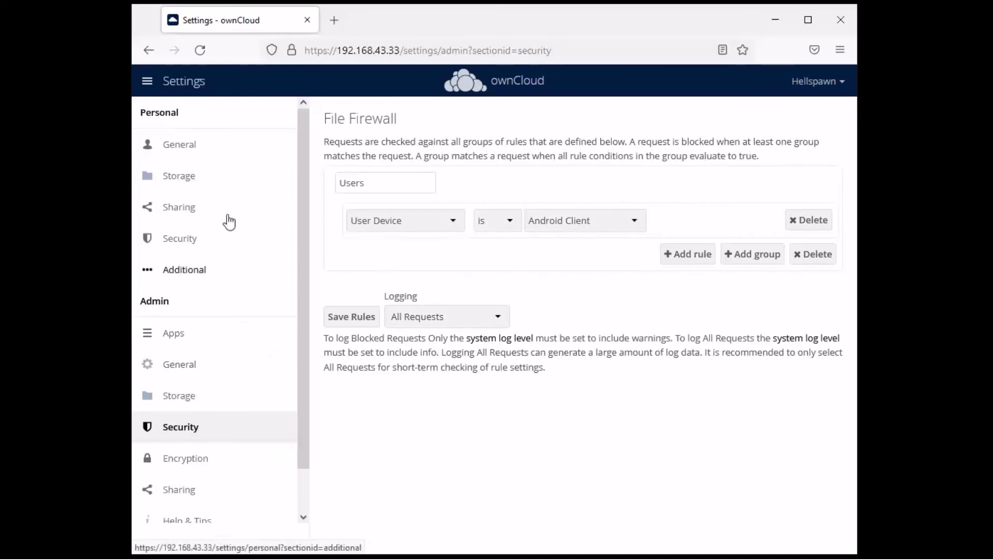
click(184, 81)
Go to the app Market, dismiss the Enterprise notice, and filter to Security apps
click(289, 126)
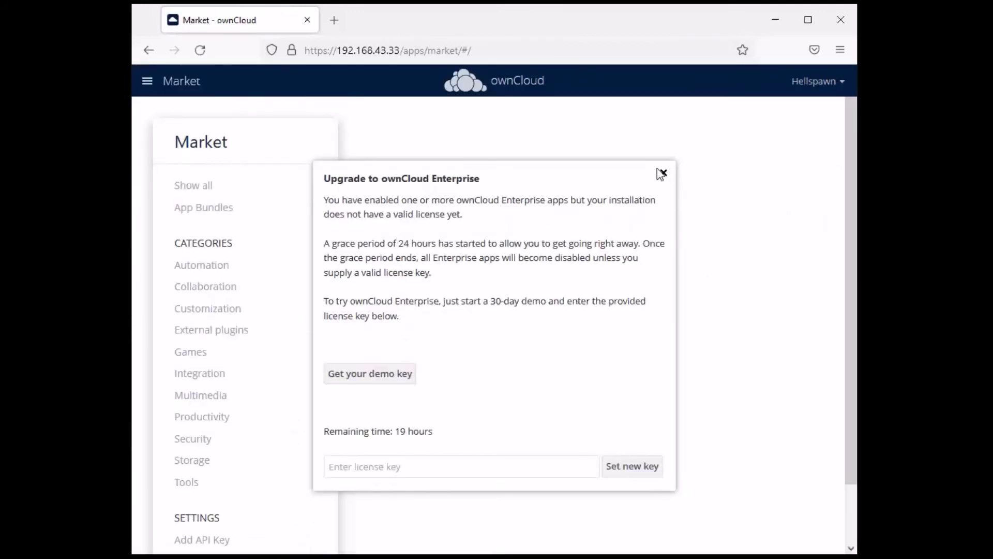
click(663, 173)
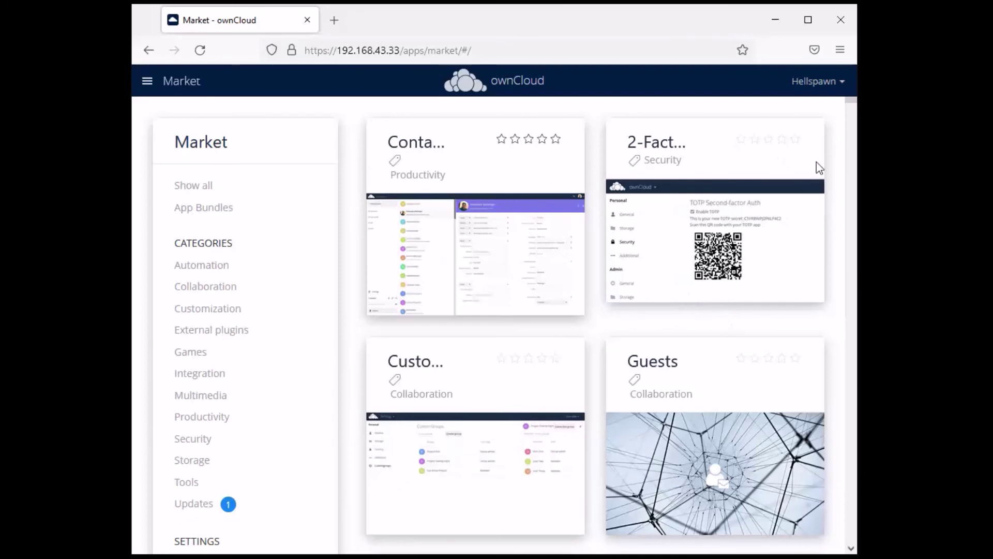
scroll(804, 187, down, 2)
scroll(805, 188, up, 2)
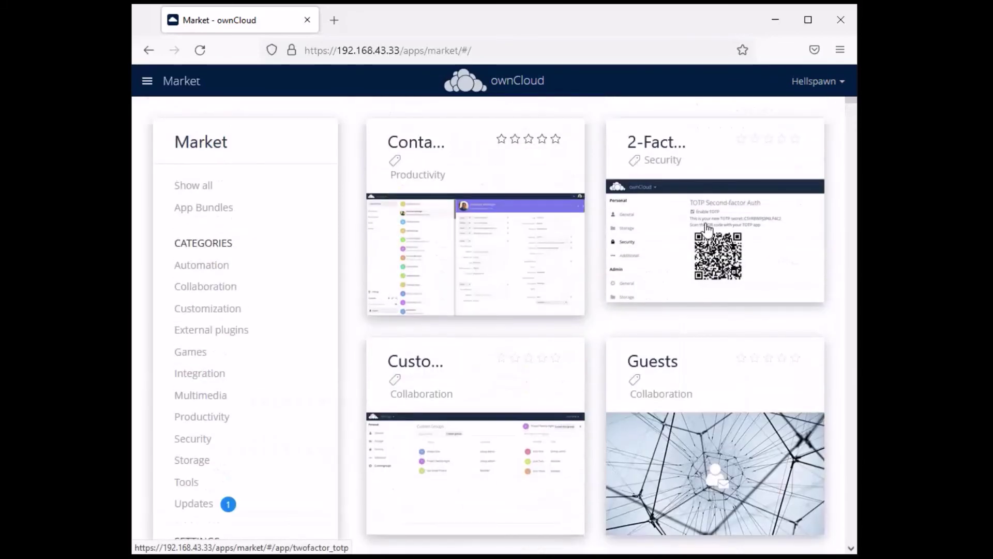
scroll(788, 217, down, 9)
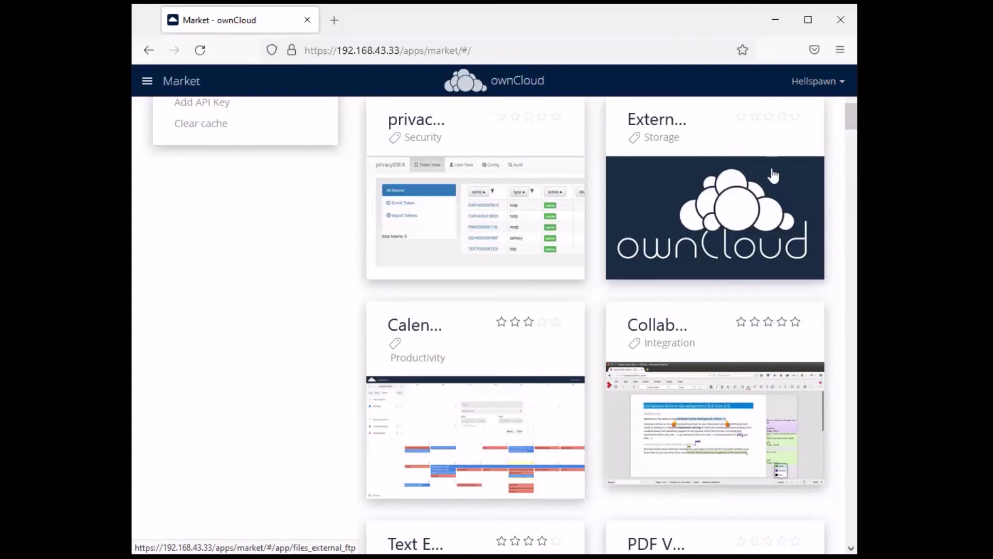
scroll(366, 273, up, 9)
click(198, 442)
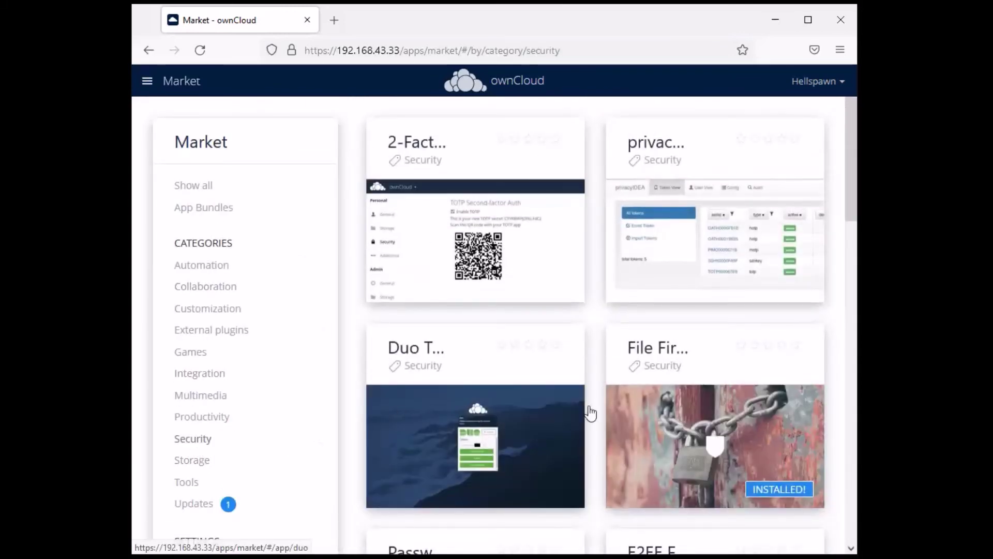
scroll(774, 165, down, 3)
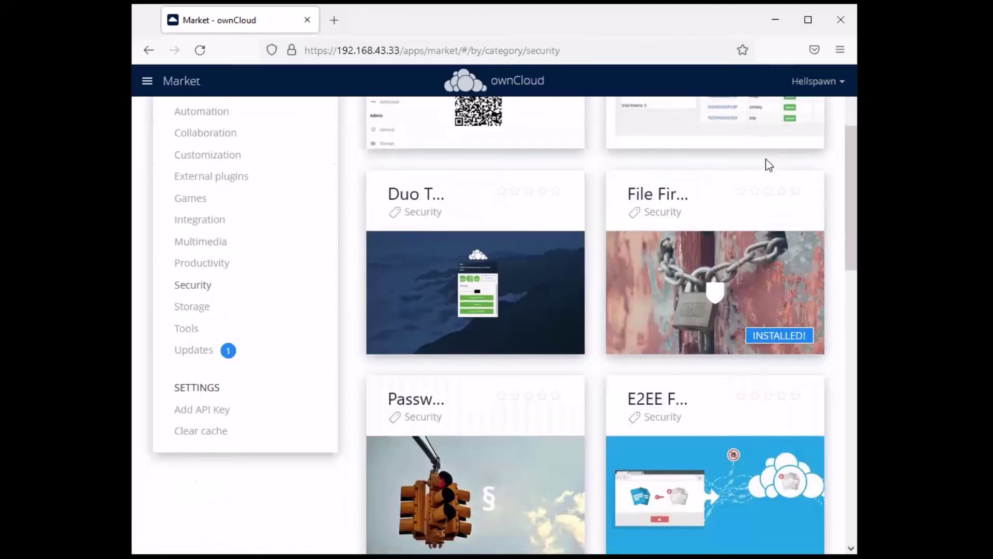
scroll(769, 164, down, 2)
scroll(527, 184, down, 3)
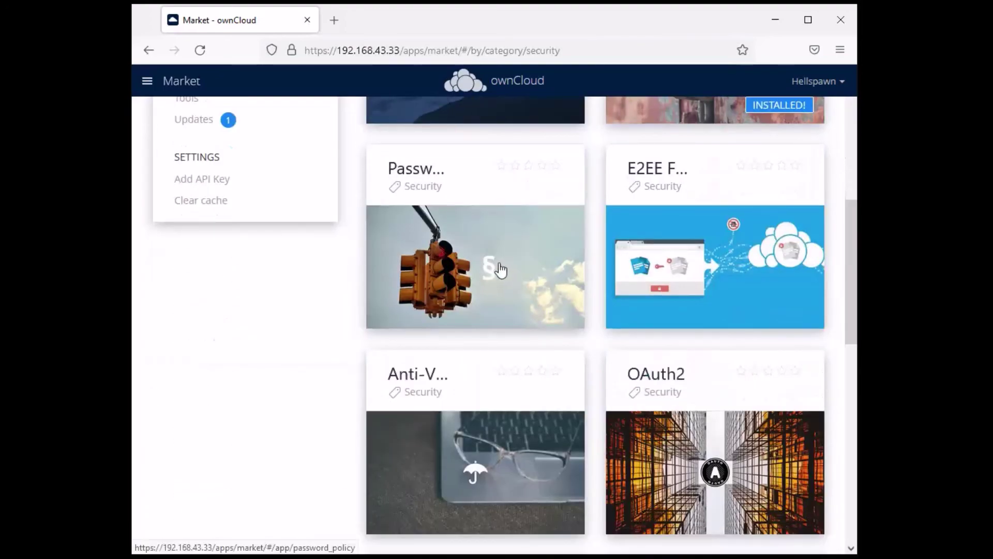
Install the Password Policy app from its Market page
click(500, 270)
scroll(745, 440, down, 3)
click(771, 507)
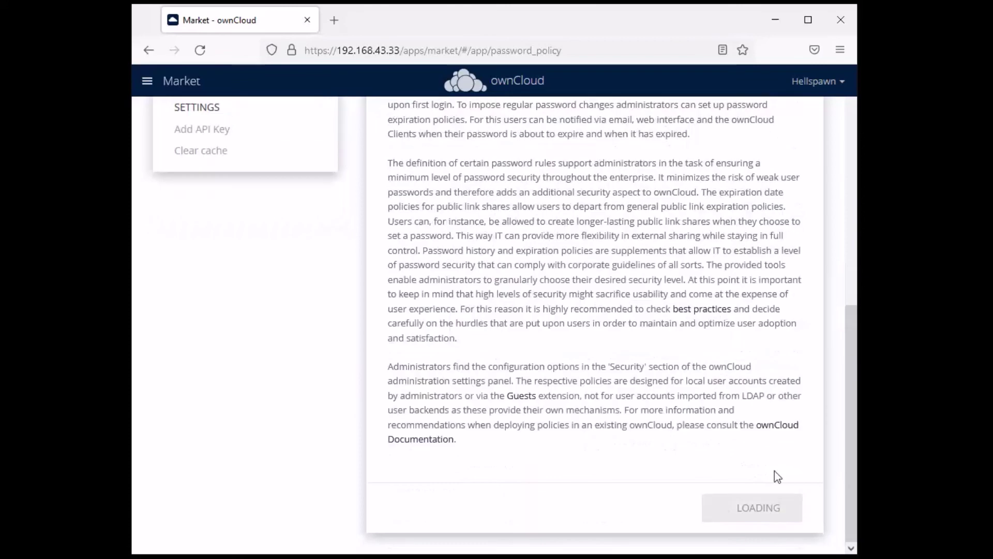
scroll(625, 336, up, 10)
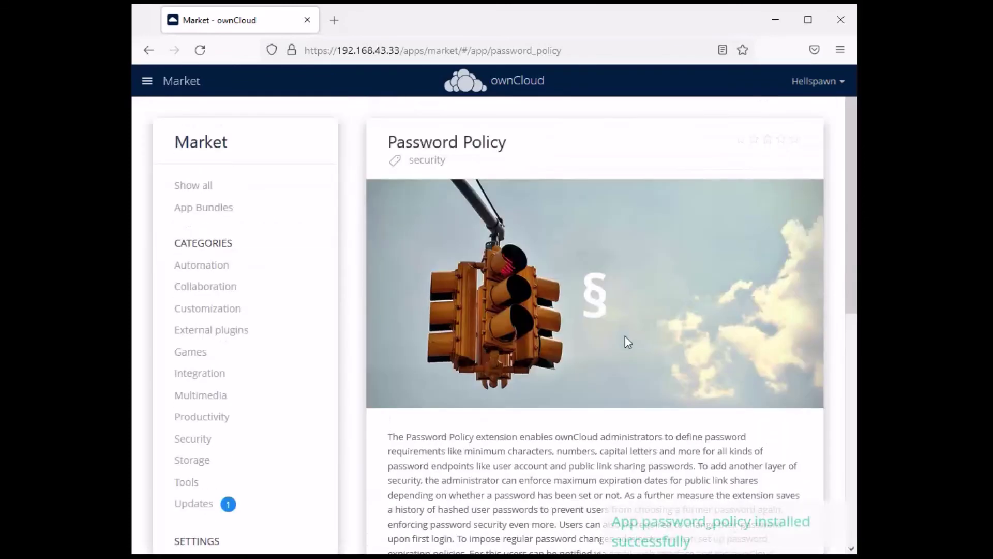
scroll(272, 127, down, 1)
scroll(669, 102, up, 2)
click(828, 83)
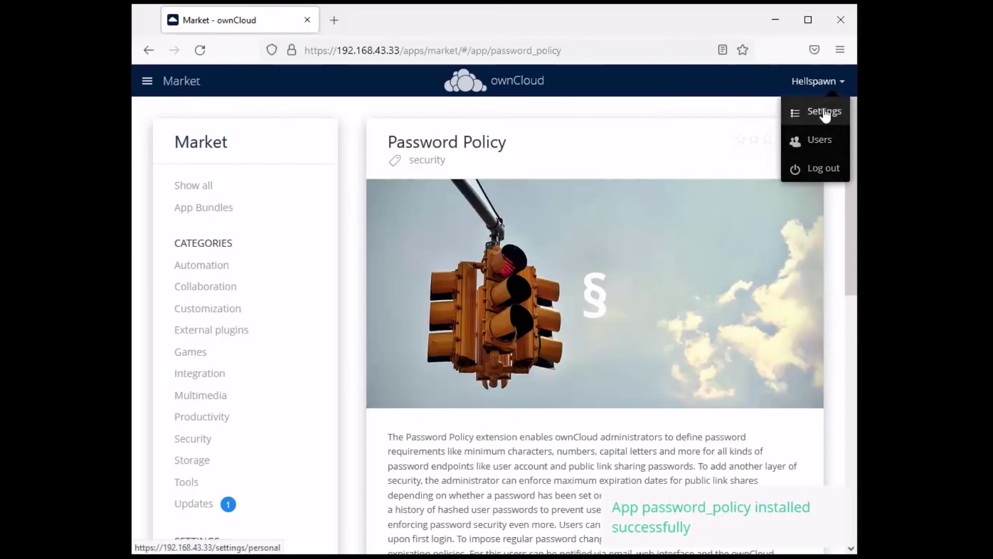
Go to Settings > Admin > Security, dismissing the Enterprise upgrade notices
click(823, 111)
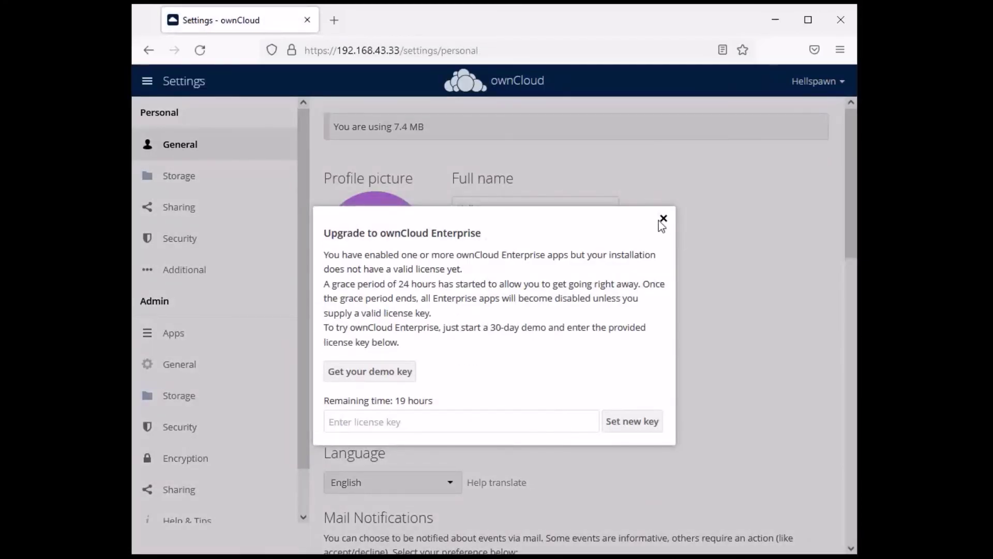
click(663, 218)
click(181, 429)
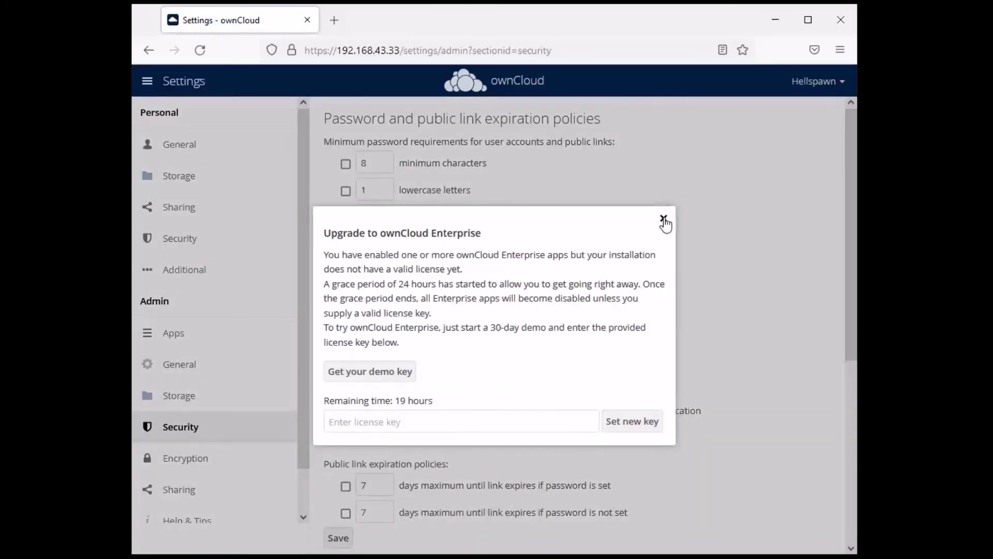
click(663, 219)
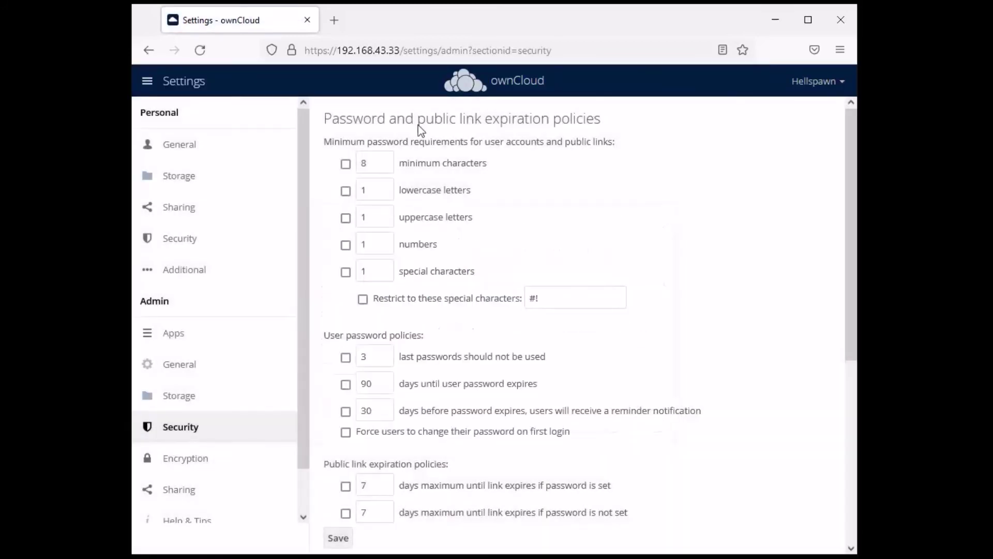
scroll(679, 203, down, 1)
scroll(681, 205, up, 1)
Highlight the lowercase, uppercase, numbers and #! special-character requirements, then scroll to the File Firewall
drag(414, 191, 506, 222)
drag(408, 217, 514, 259)
click(443, 253)
drag(404, 244, 478, 310)
click(478, 283)
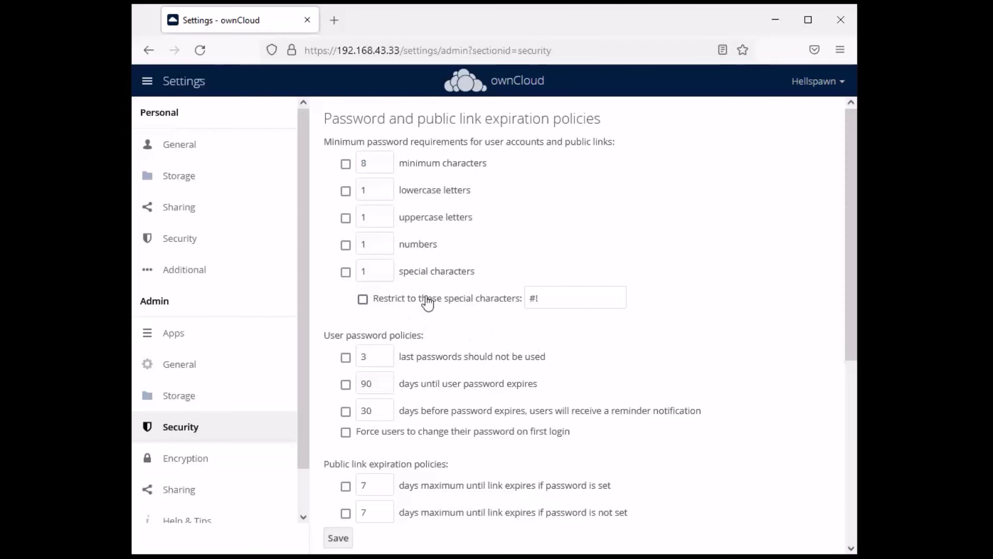
drag(565, 300, 533, 315)
click(720, 320)
scroll(707, 253, down, 2)
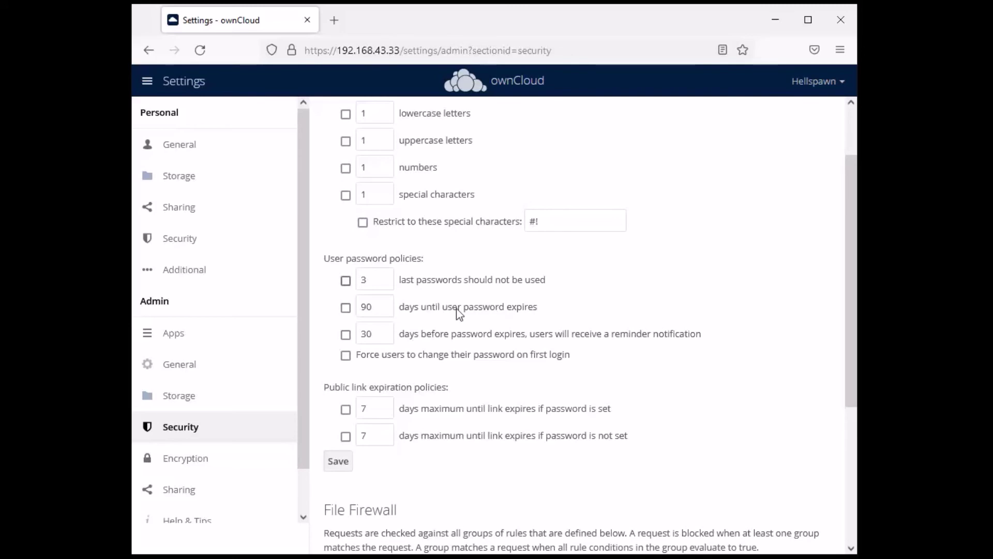
scroll(556, 348, down, 2)
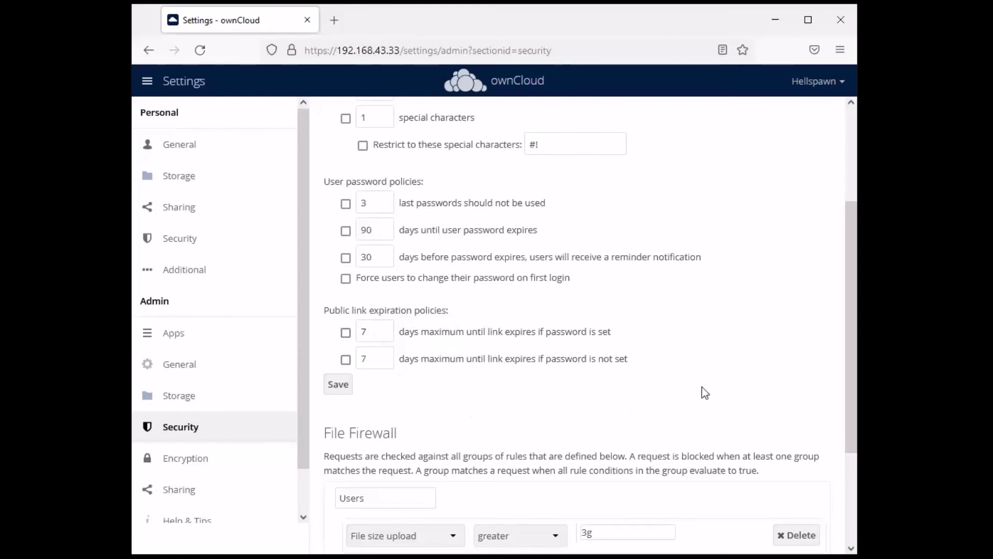
scroll(691, 347, down, 3)
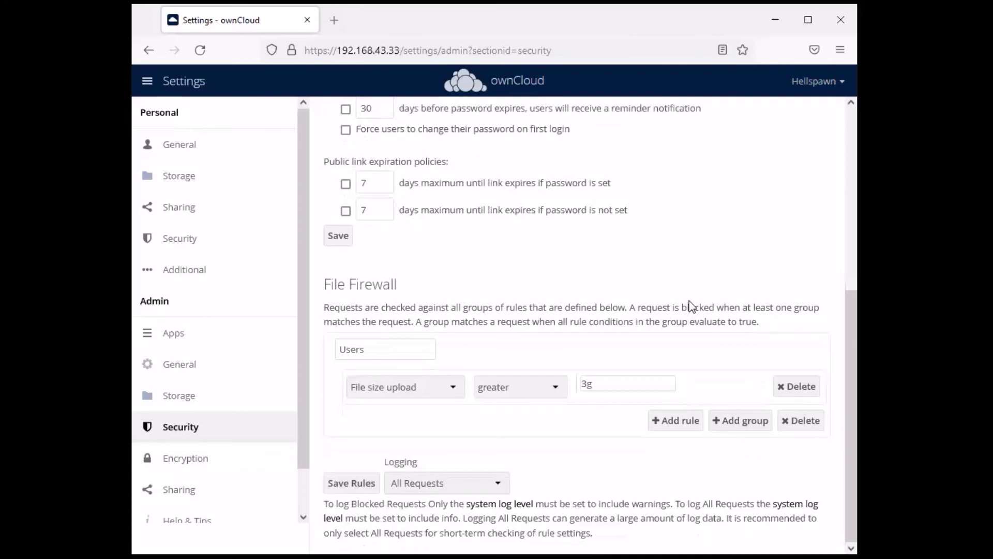
scroll(673, 305, up, 6)
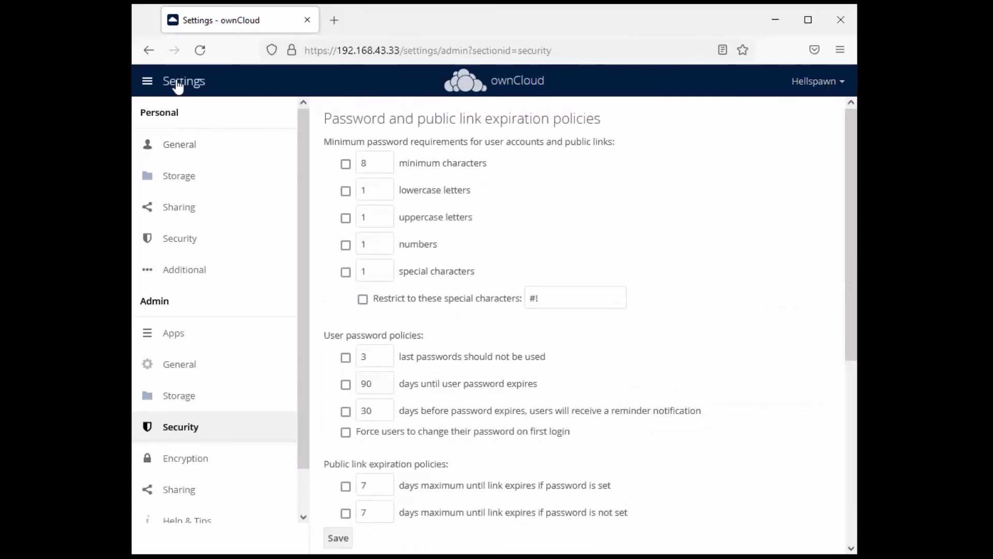
Choose Market from the ownCloud apps menu, which redirects to the login page
click(147, 81)
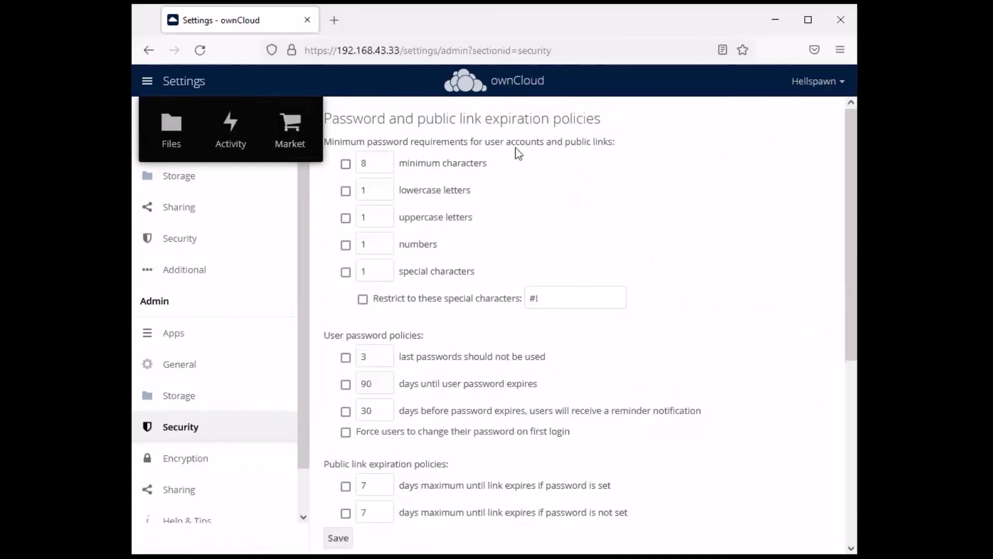
click(286, 136)
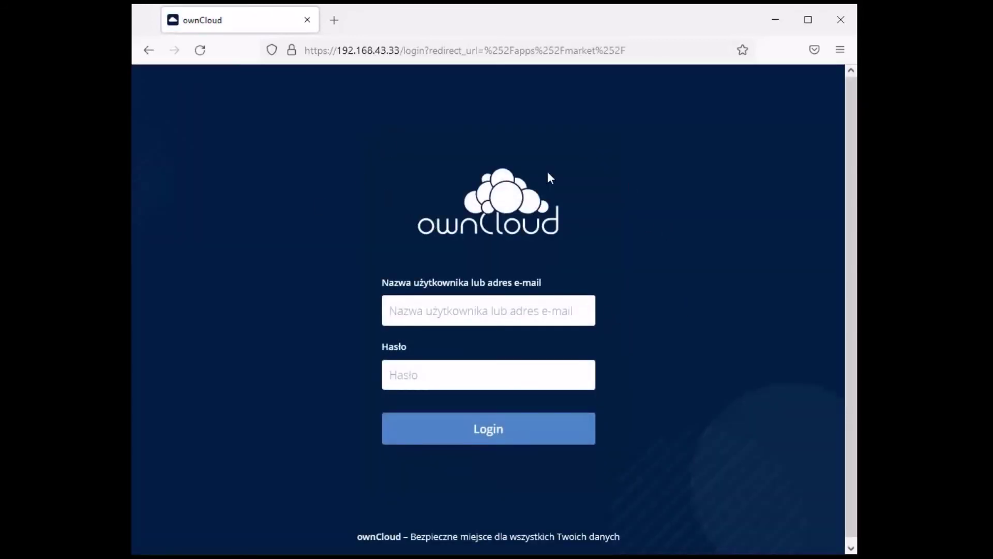
click(840, 49)
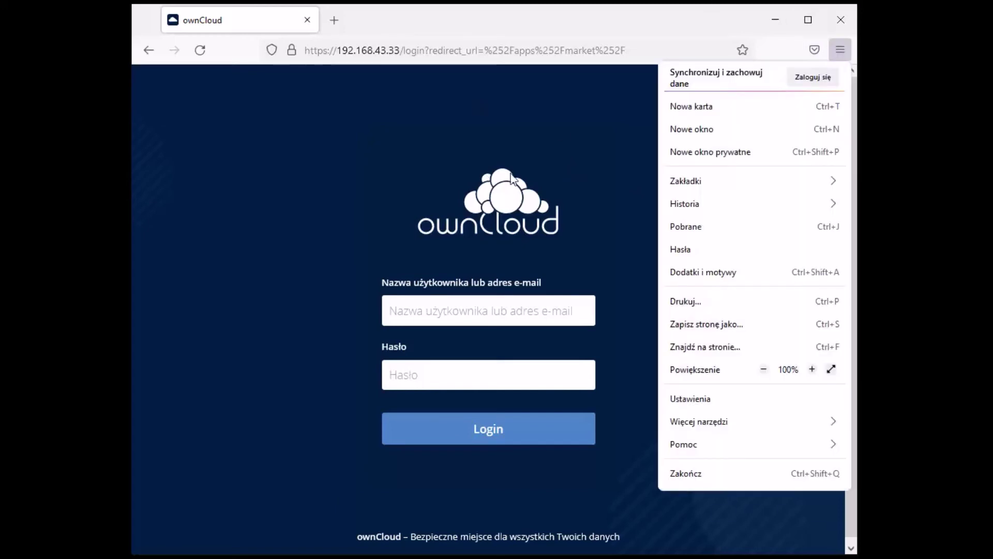
click(560, 194)
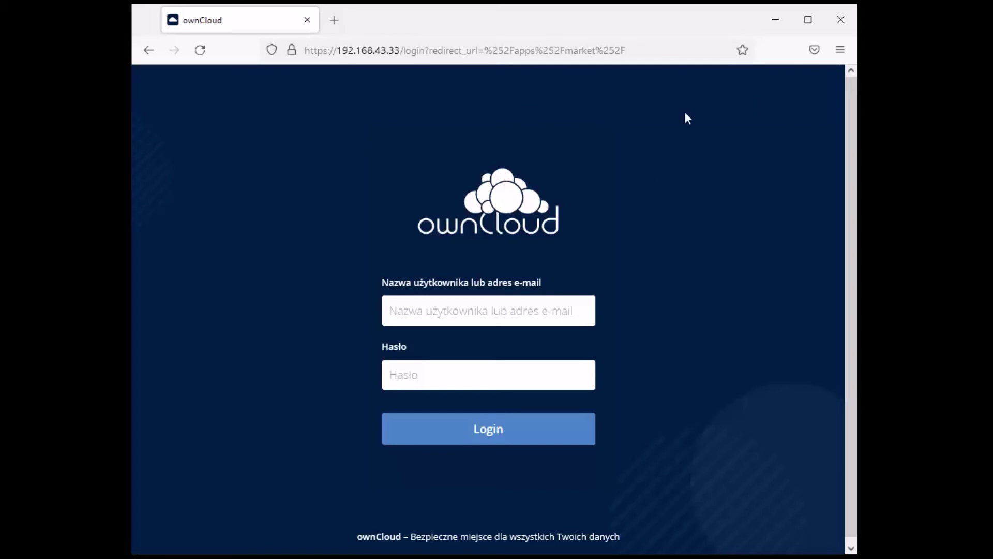
Sign in with the saved admin username and password, declining to save the login
click(475, 310)
click(462, 301)
click(409, 333)
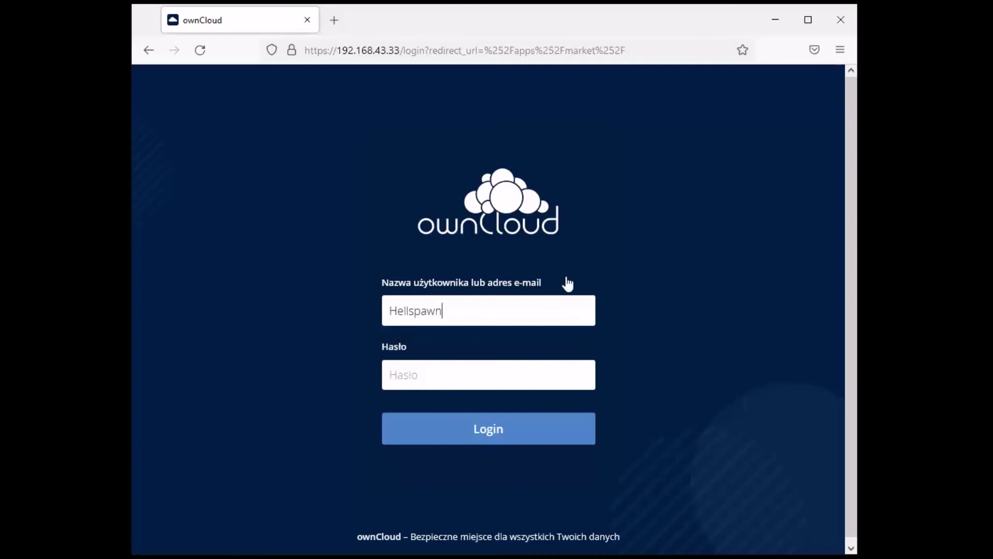
text(•)
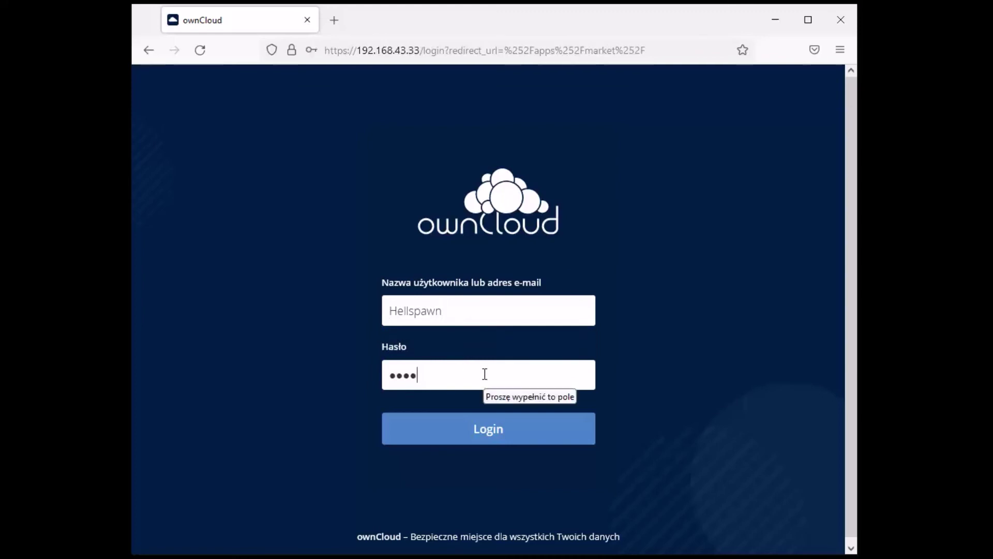
text(•)
key(Return)
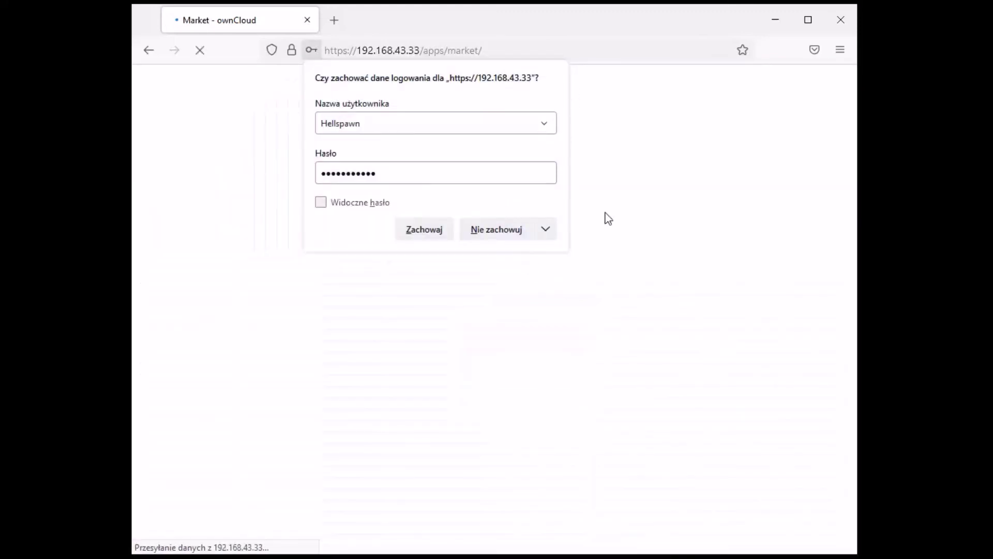
click(519, 236)
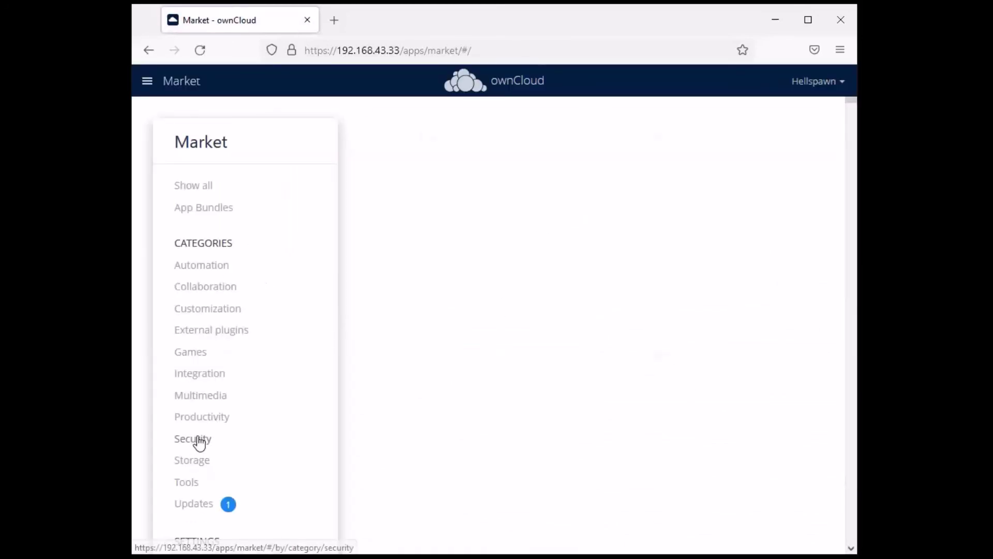
Install the Ransomware Protection app from the Market's Security category
click(196, 440)
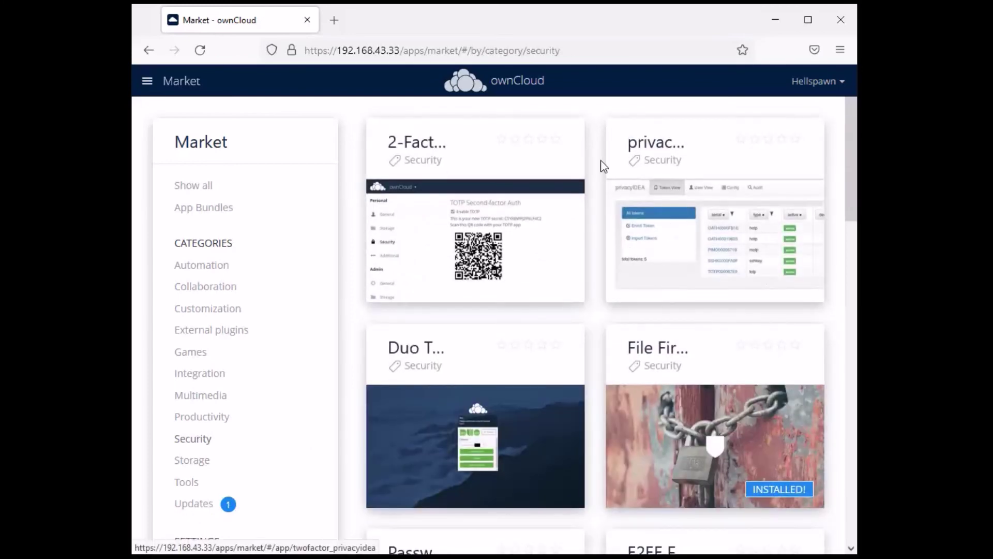
scroll(588, 165, down, 5)
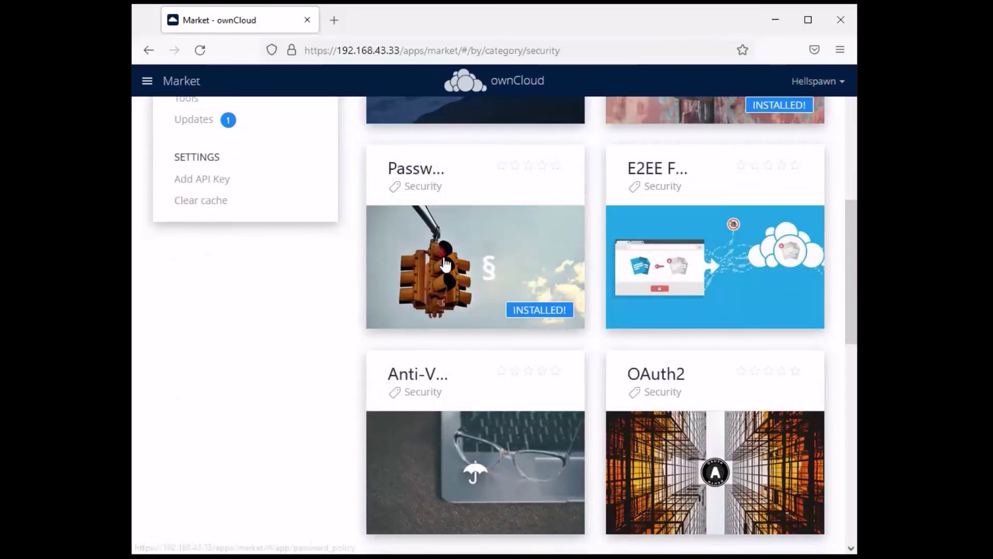
scroll(639, 172, down, 2)
scroll(640, 172, down, 2)
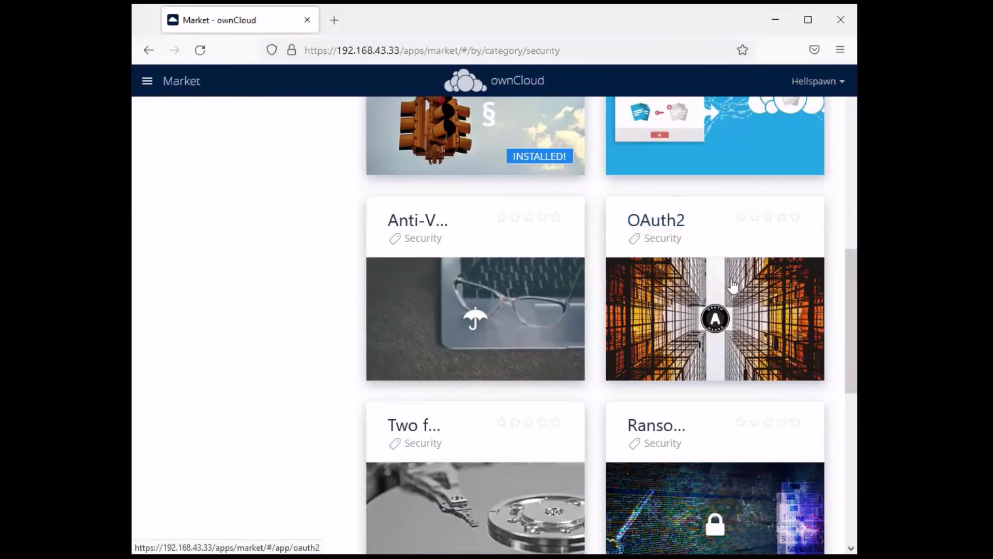
scroll(727, 344, down, 3)
click(727, 344)
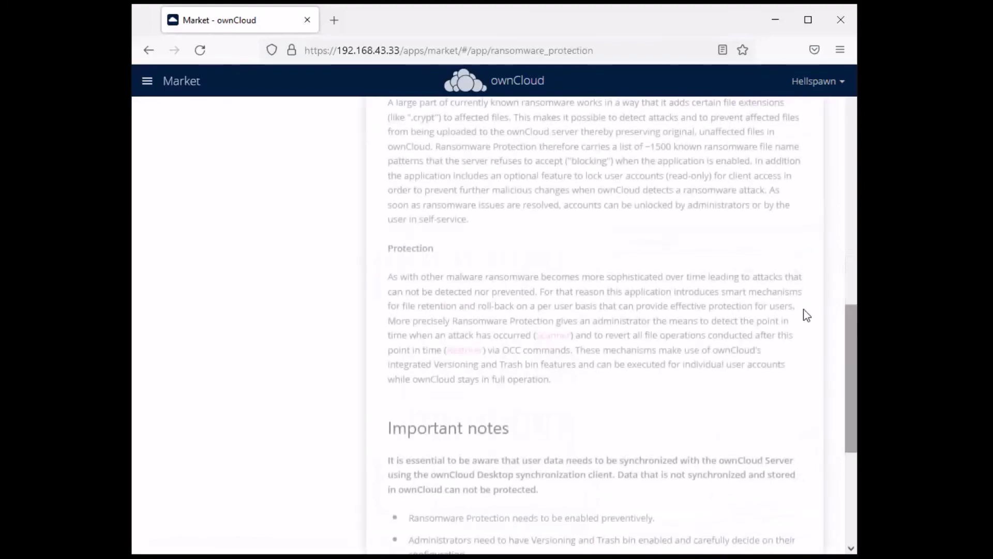
scroll(714, 285, down, 5)
click(758, 508)
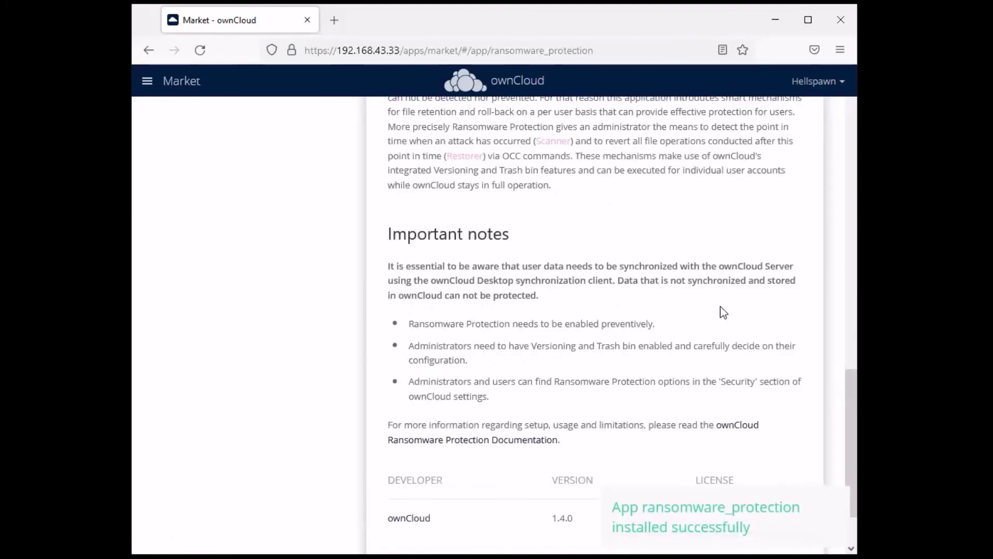
Browse the Storage category apps, then return to the Security category
scroll(620, 305, up, 10)
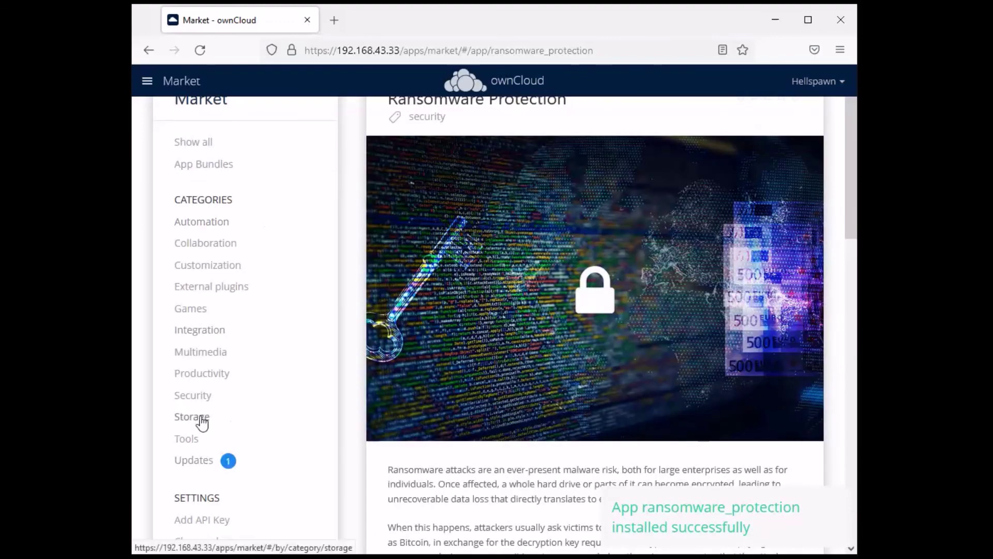
click(199, 418)
scroll(623, 255, down, 7)
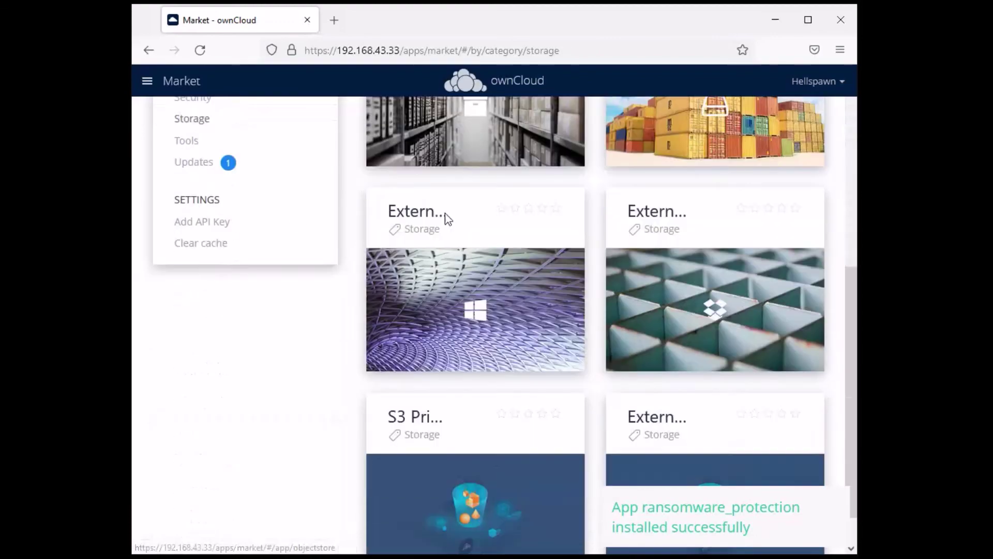
scroll(714, 412, up, 7)
scroll(588, 312, down, 5)
scroll(588, 312, up, 5)
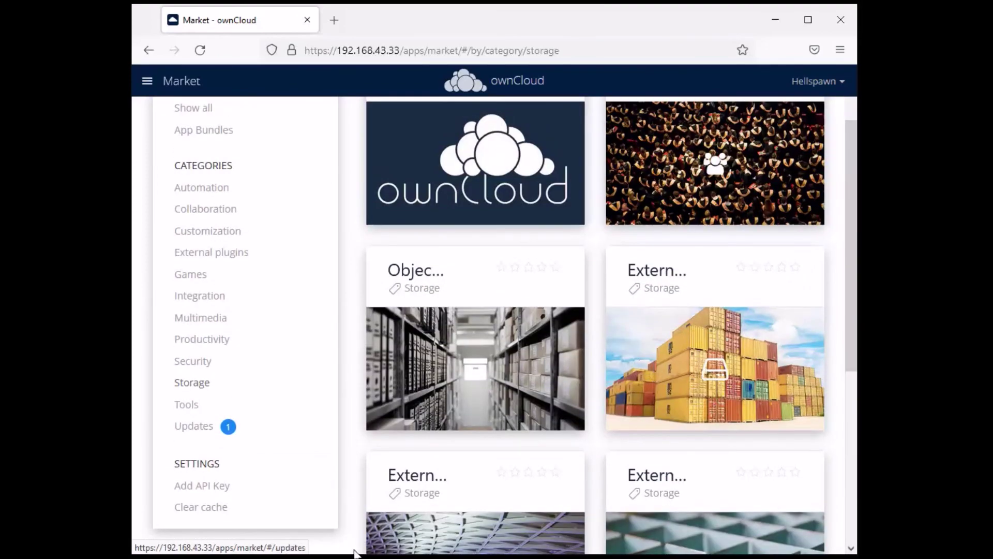
scroll(765, 414, up, 2)
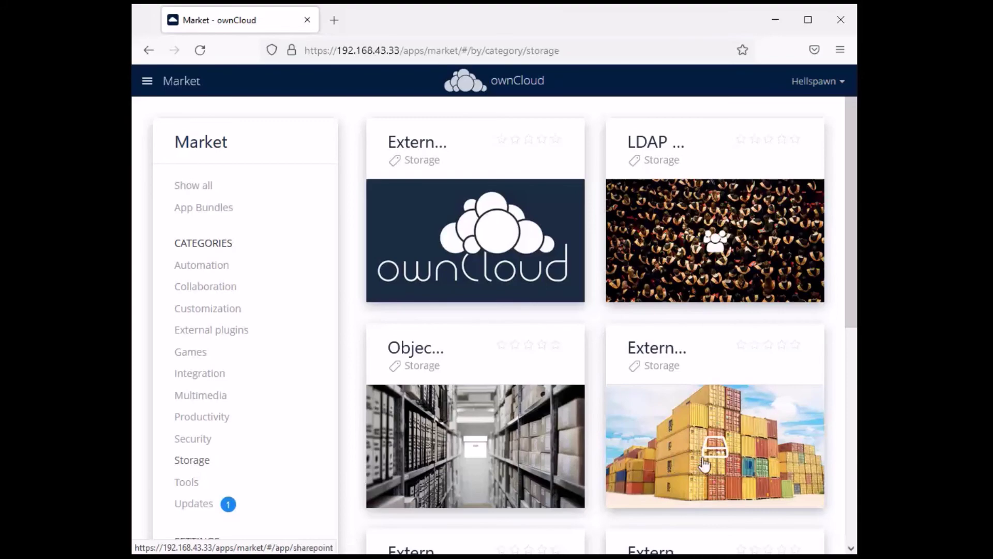
click(200, 439)
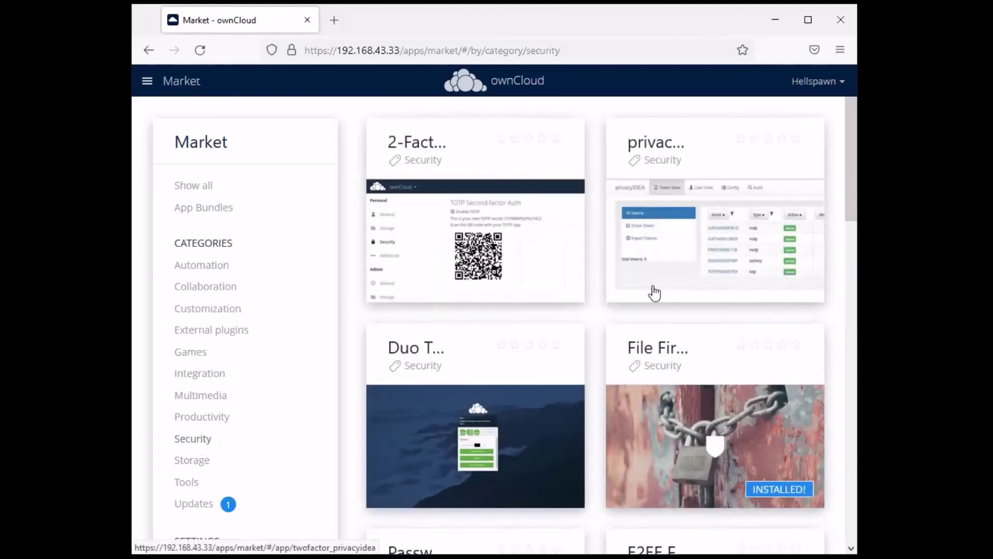
Install the 2-Factor Authentication (twofactor_totp) app from its Market page
scroll(608, 306, down, 4)
scroll(606, 305, down, 6)
scroll(603, 323, up, 10)
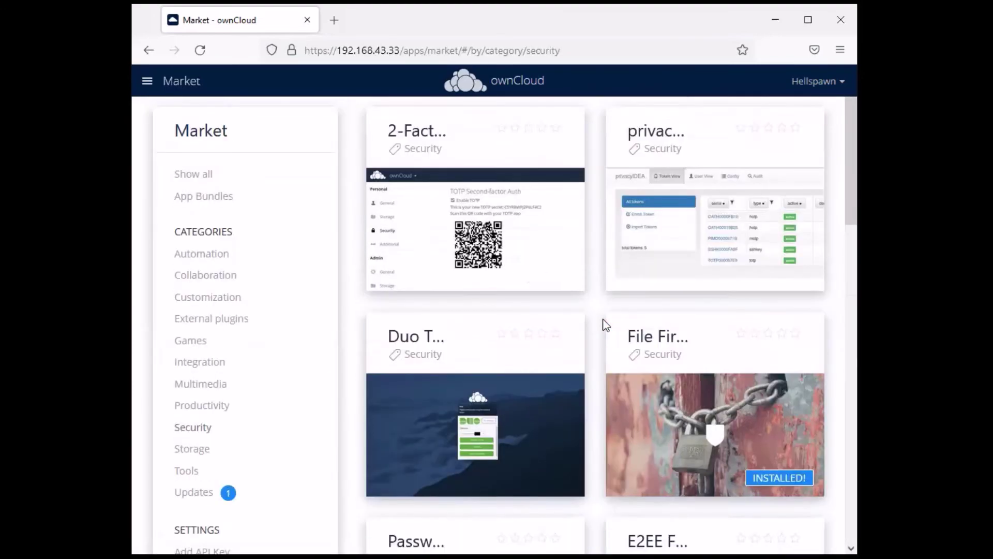
click(442, 210)
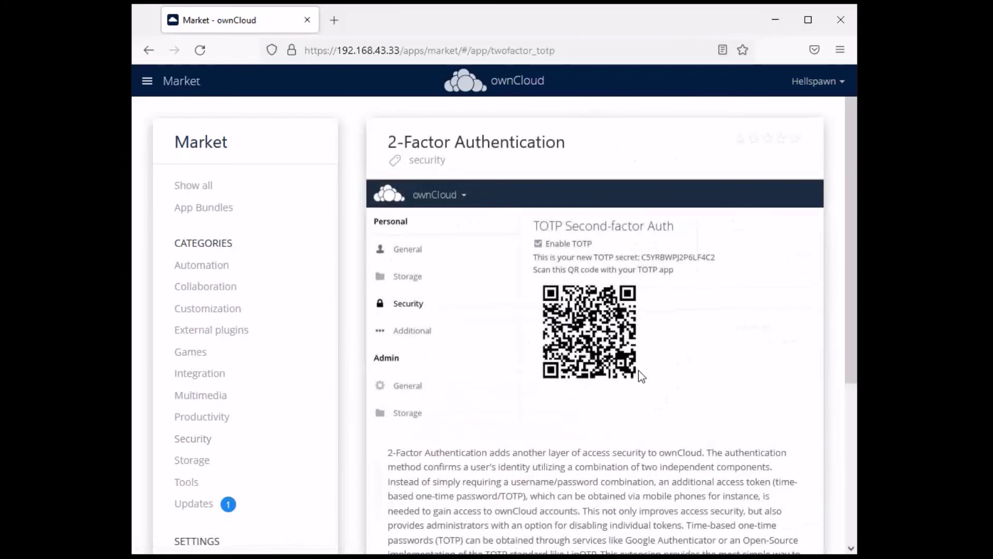
scroll(641, 377, down, 5)
click(746, 512)
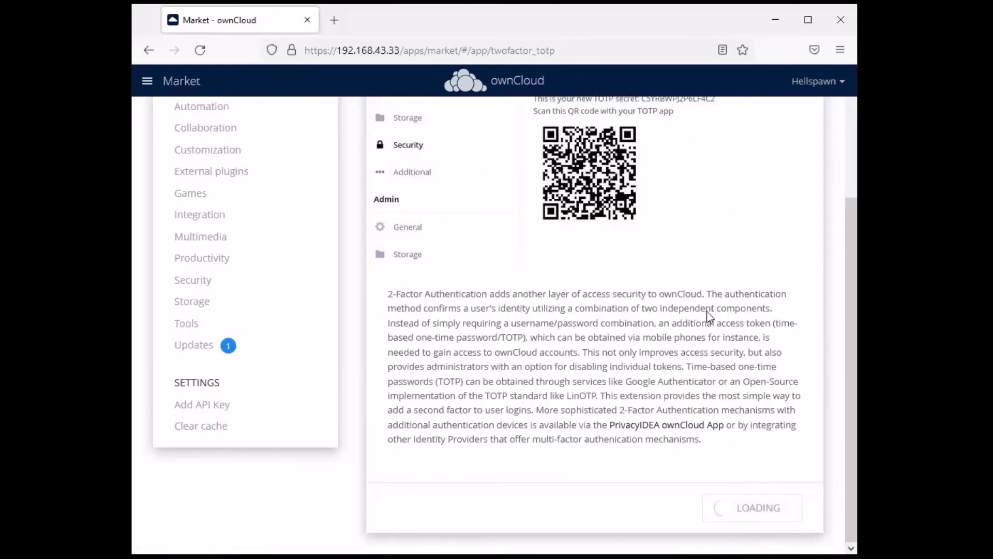
scroll(630, 365, down, 1)
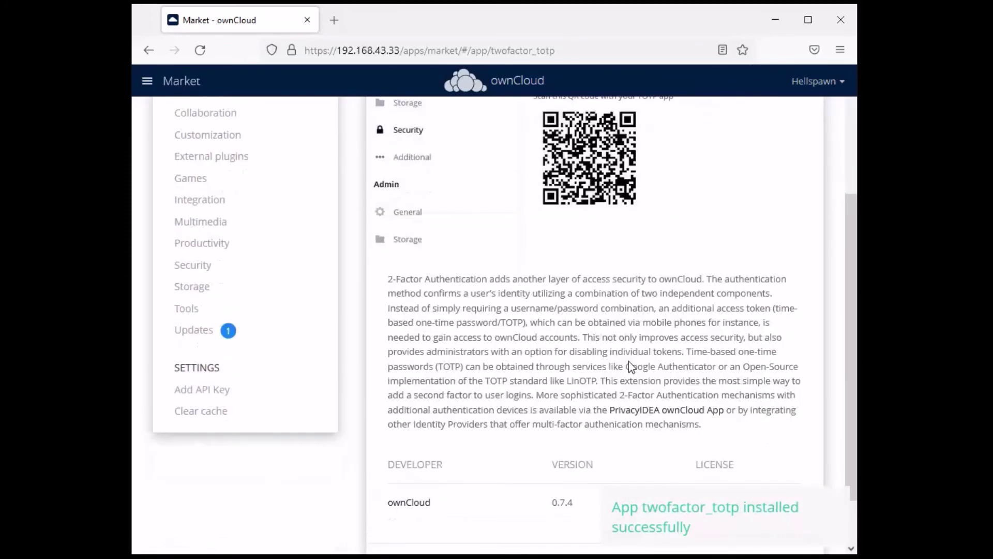
scroll(629, 365, up, 3)
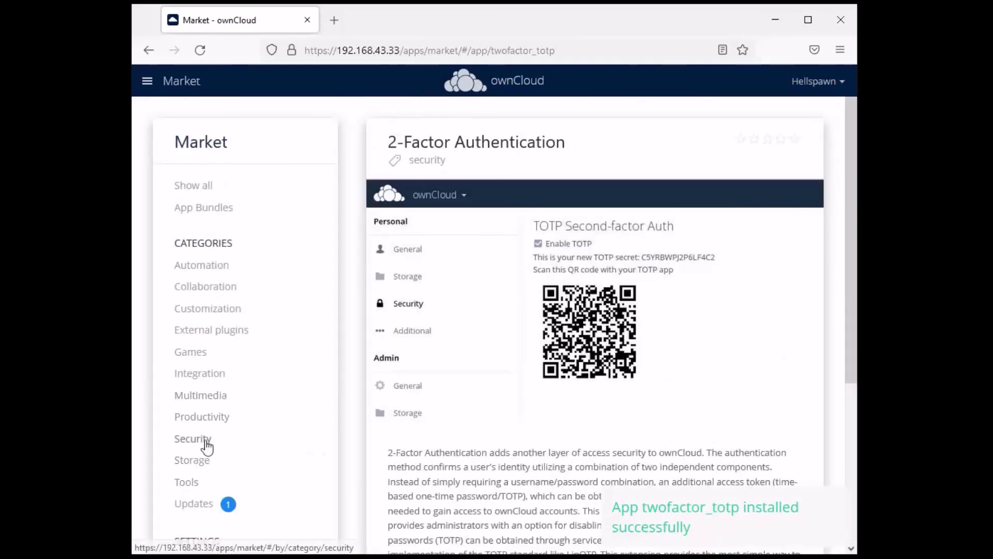
Install the Anti-Virus 1.1.0 app from the Market's Security category
click(202, 443)
scroll(672, 228, down, 8)
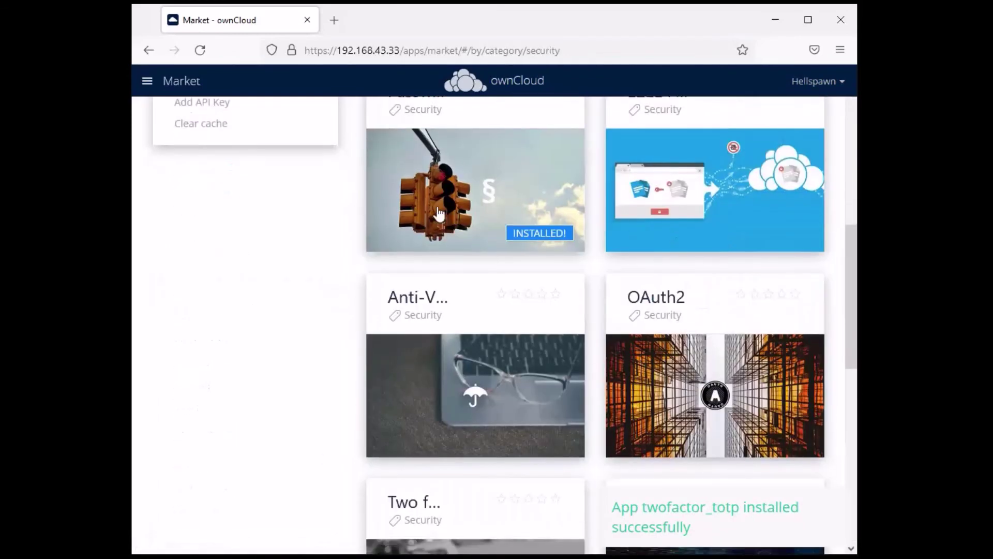
click(459, 396)
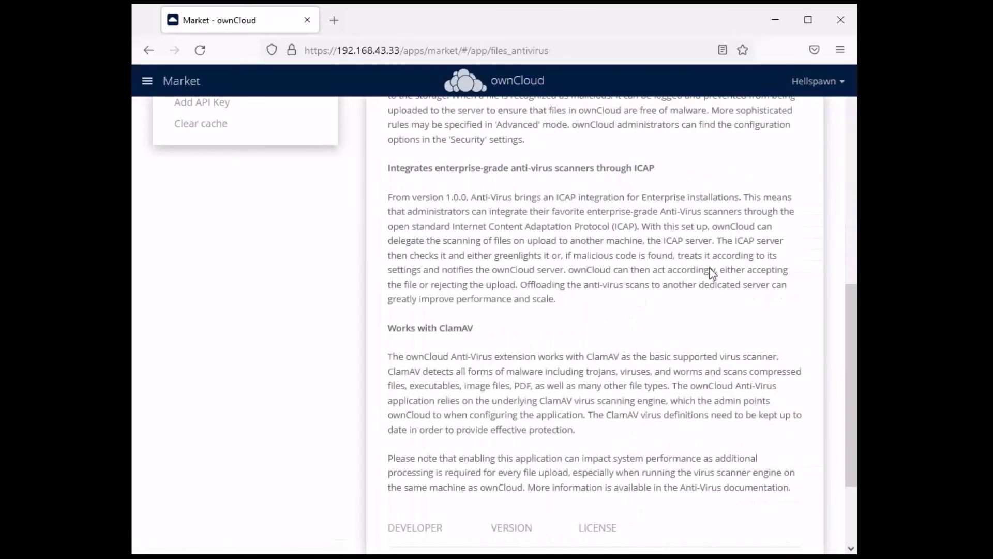
scroll(713, 272, down, 3)
click(776, 515)
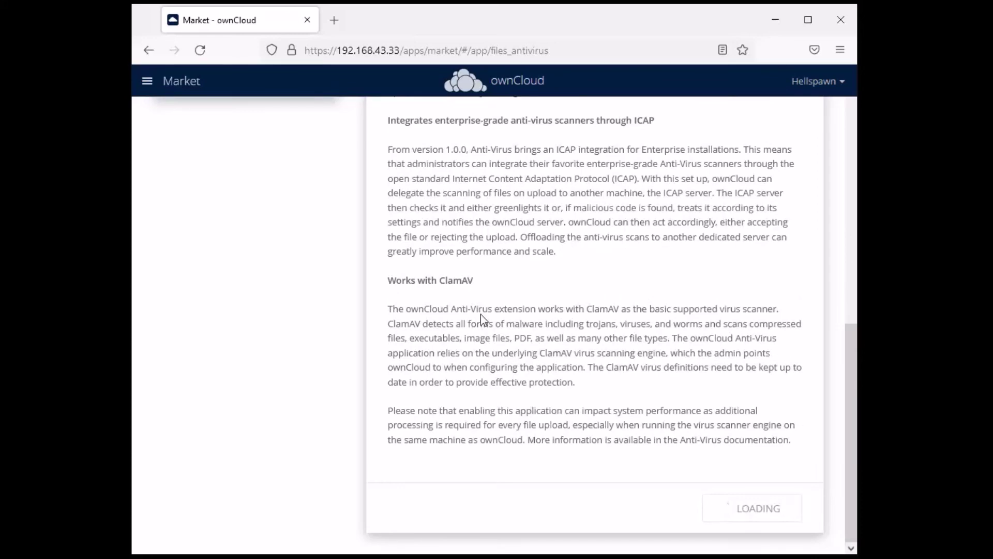
drag(474, 281, 444, 284)
click(577, 283)
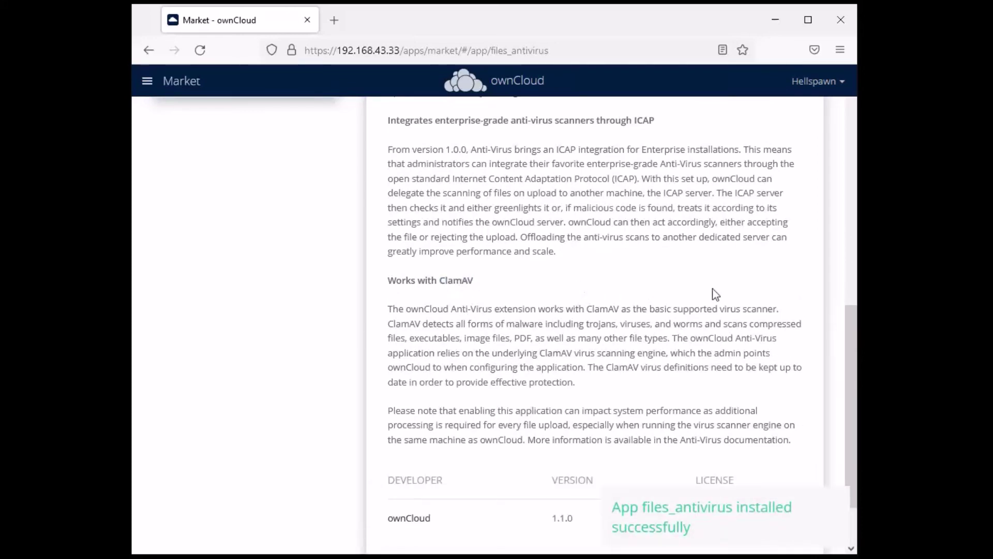
scroll(734, 362, down, 2)
scroll(711, 252, up, 10)
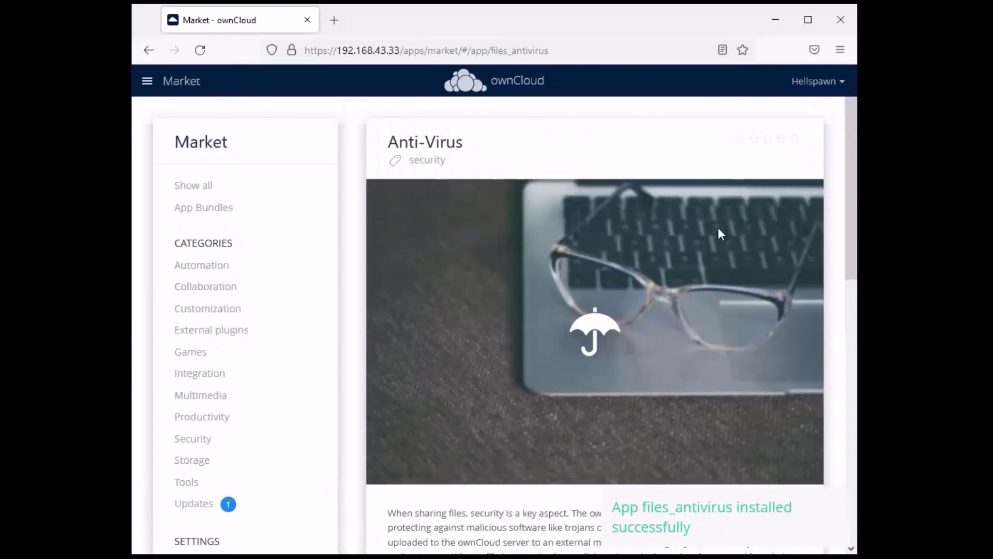
Switch to the Files app, then go to the admin Security settings page
click(184, 83)
click(171, 135)
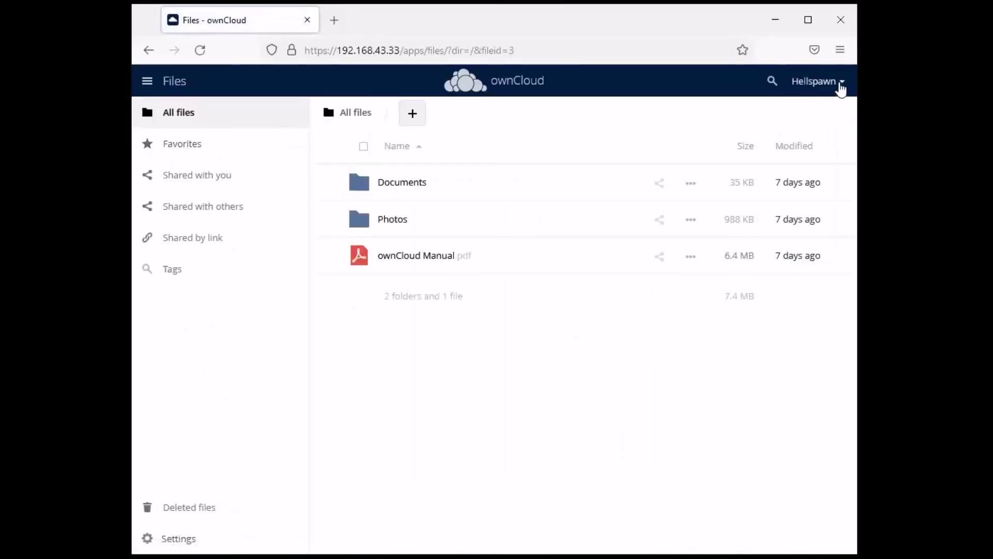
click(840, 86)
click(692, 220)
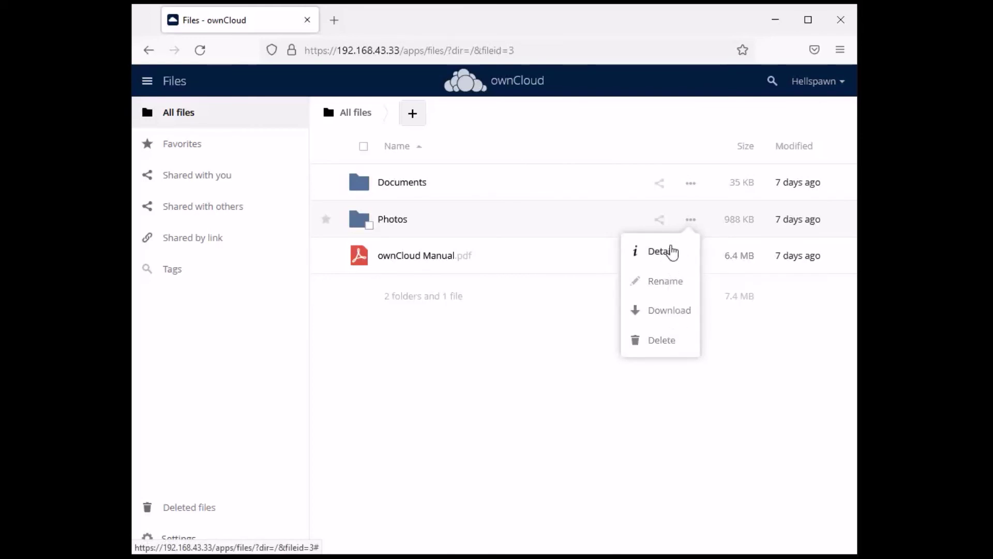
click(841, 83)
click(827, 112)
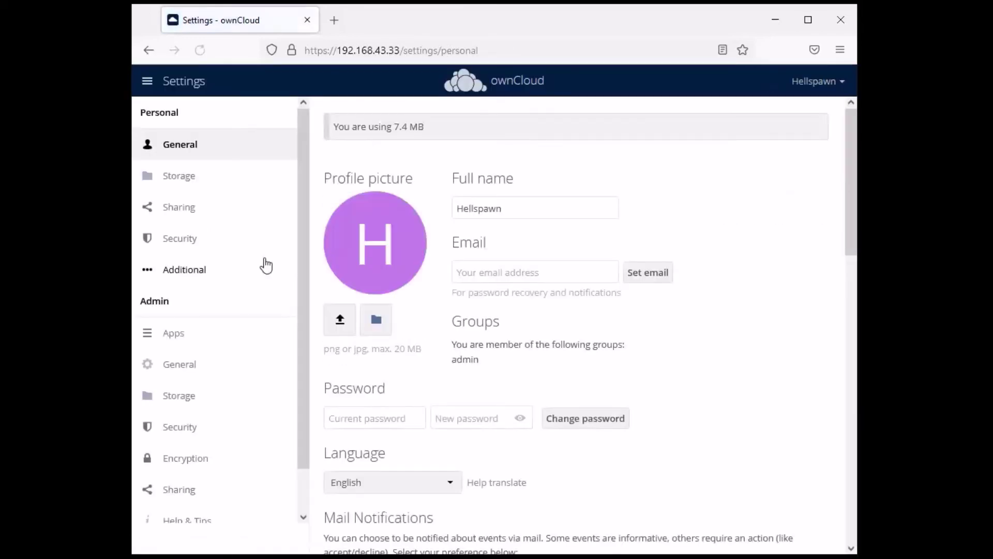
scroll(235, 376, down, 1)
click(195, 385)
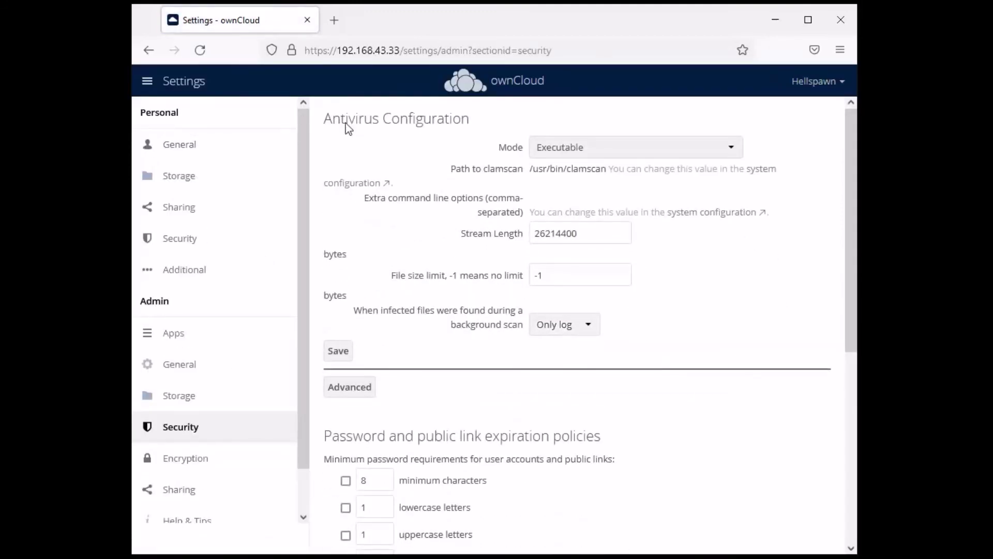
Inspect the Antivirus Configuration Mode options, keeping Mode set to Executable
drag(326, 126, 477, 130)
click(417, 134)
click(712, 150)
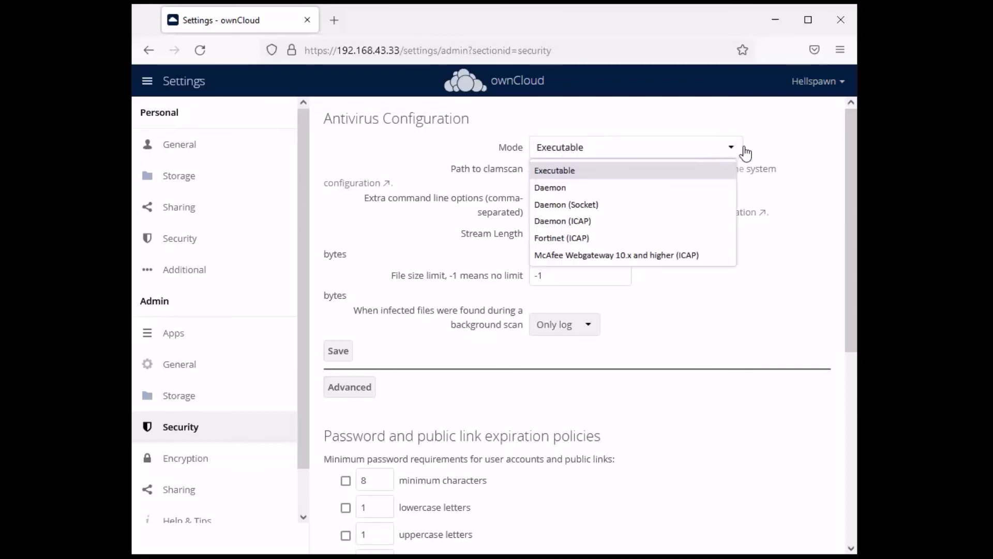
click(805, 122)
click(657, 147)
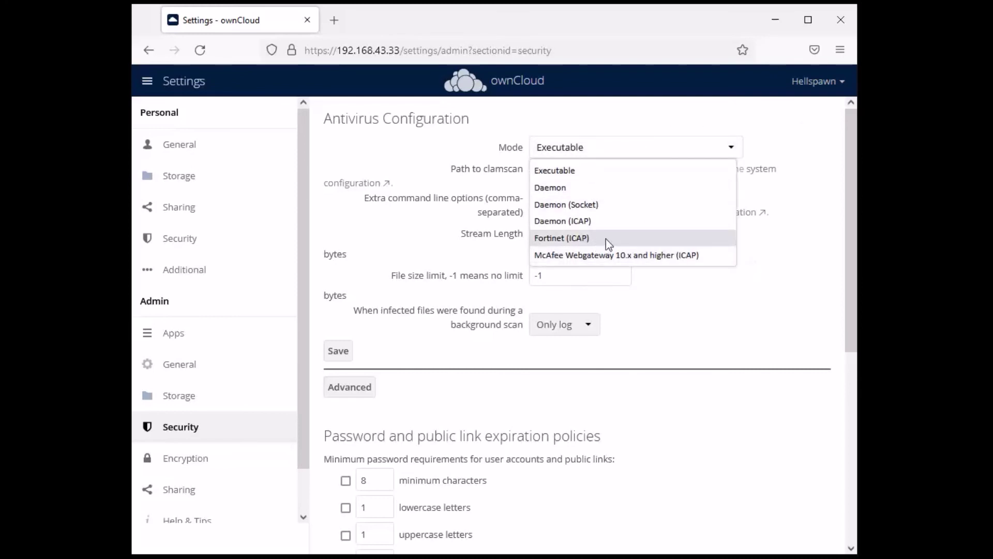
click(788, 140)
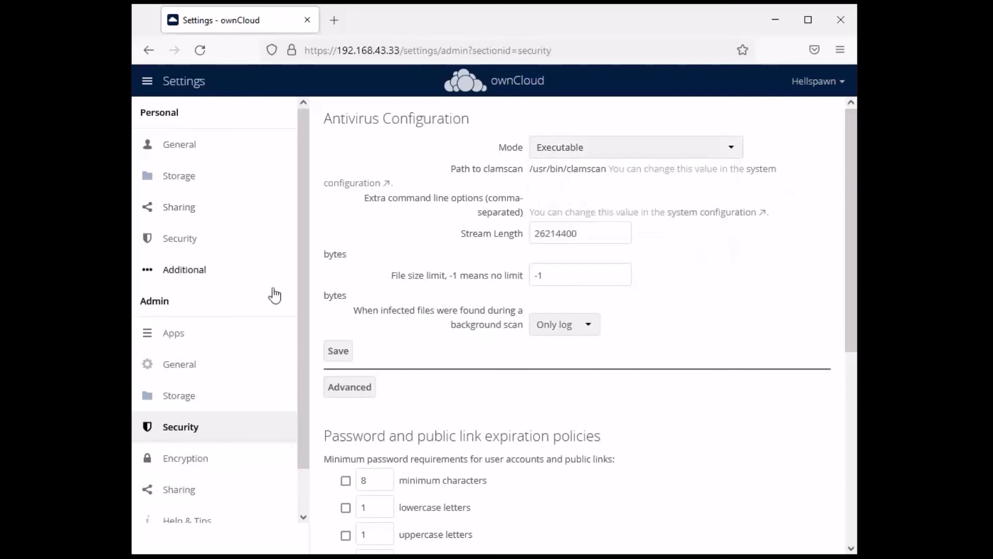
Review the clamscan path /usr/bin/clamscan and the remaining antivirus settings
drag(464, 173, 489, 175)
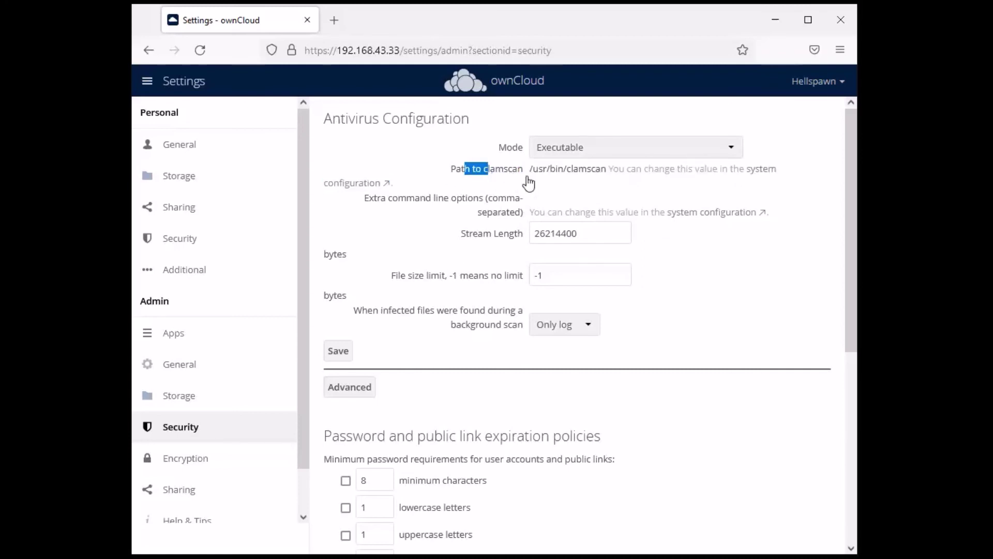
click(810, 178)
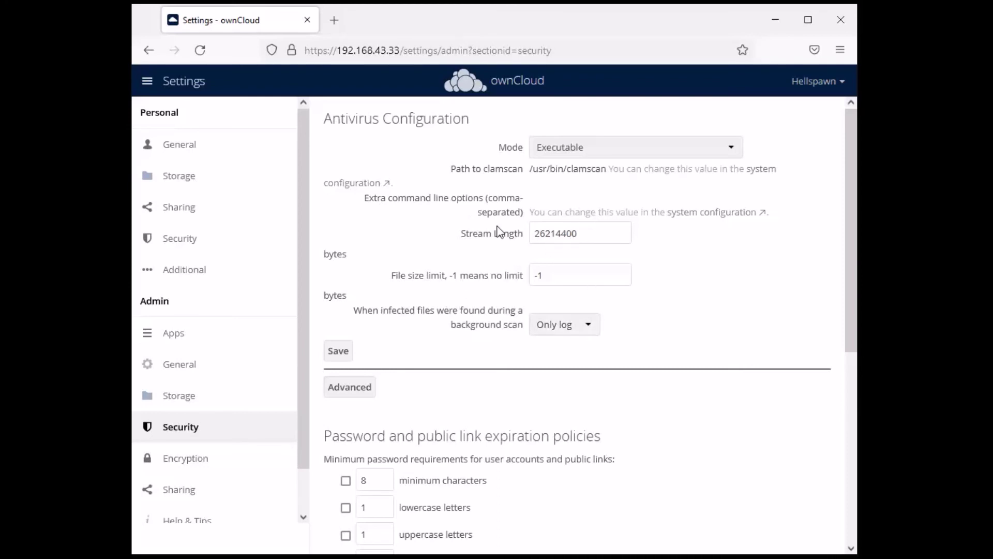
scroll(443, 266, down, 3)
scroll(439, 274, up, 2)
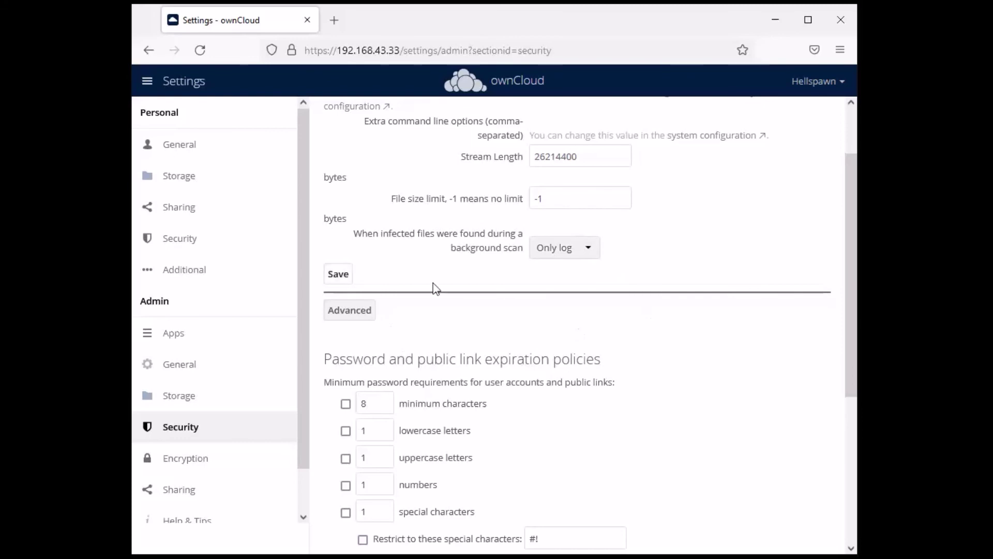
scroll(521, 284, down, 1)
scroll(631, 288, down, 4)
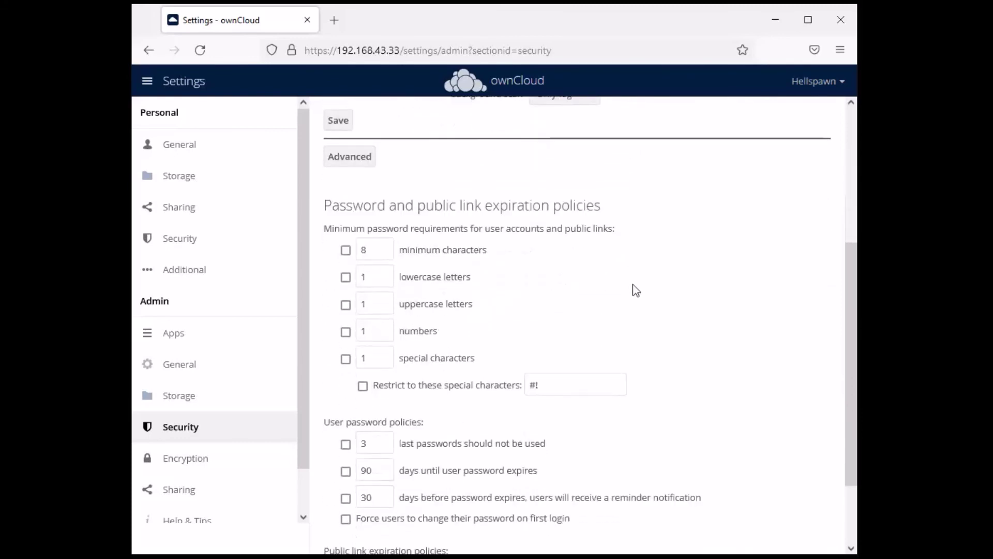
scroll(630, 290, up, 7)
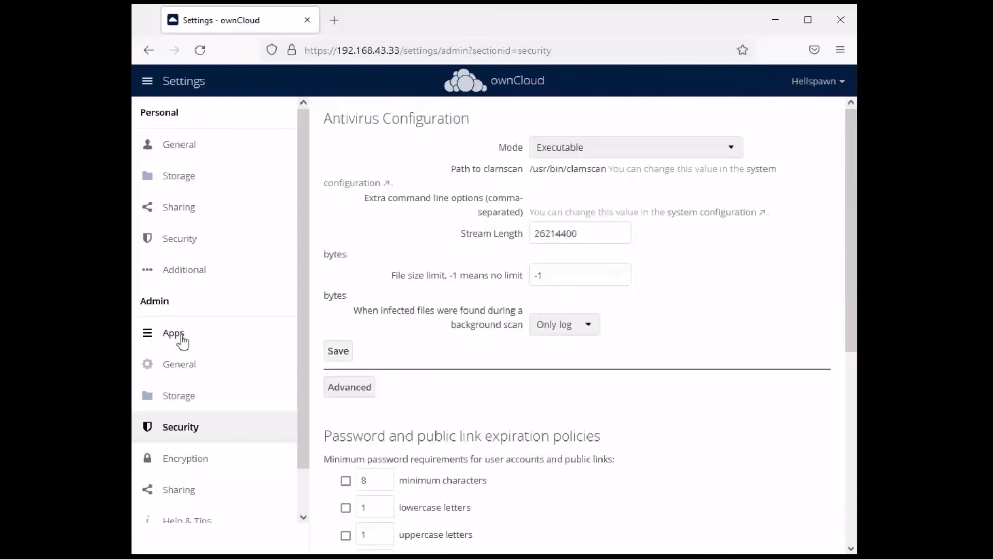
scroll(262, 326, down, 1)
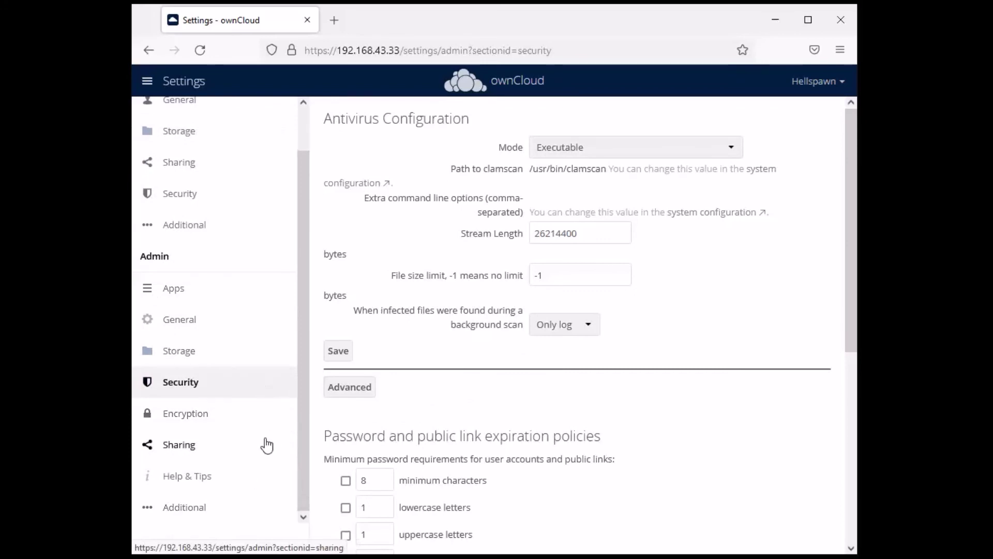
Tick 'Enable server-side encryption' in the admin Encryption settings and read its warning
click(200, 420)
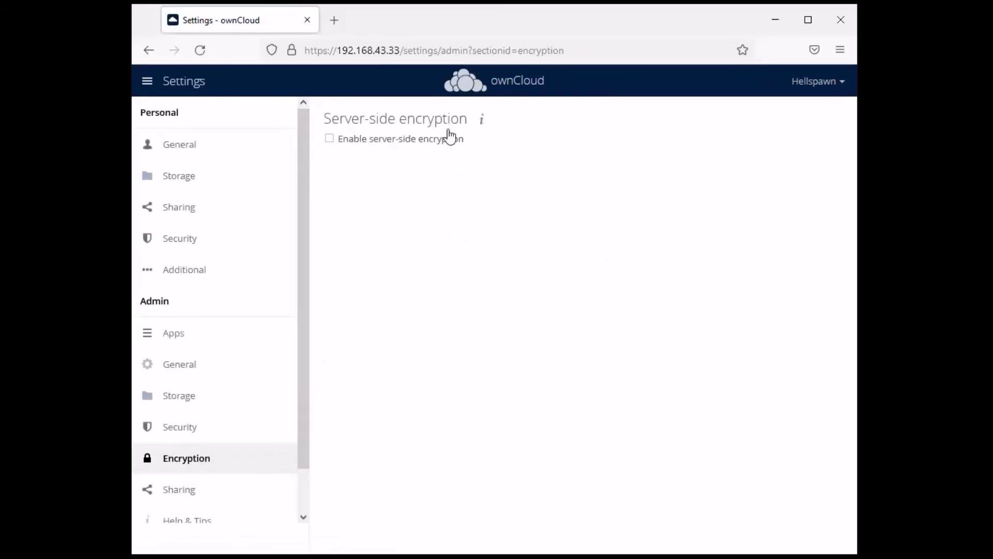
click(329, 138)
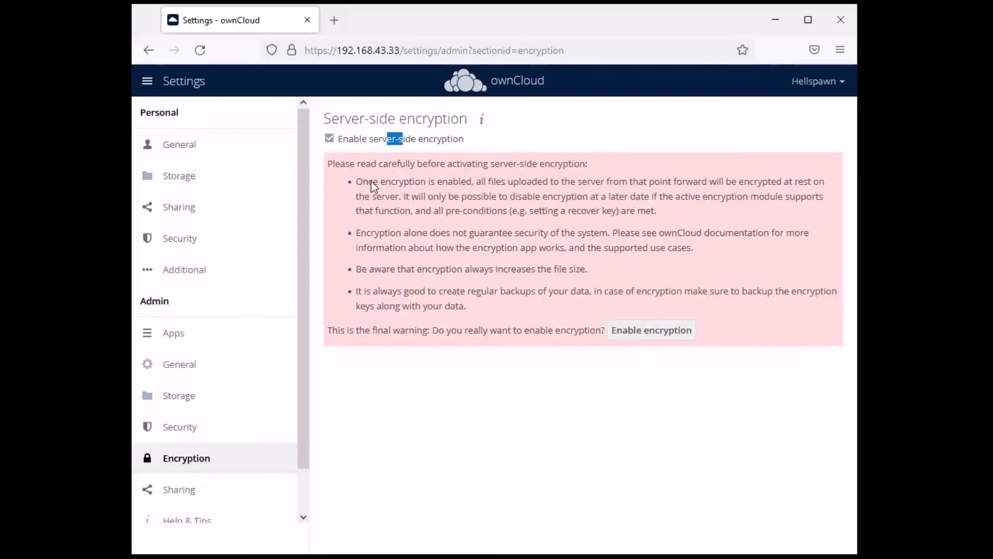
drag(342, 167, 769, 290)
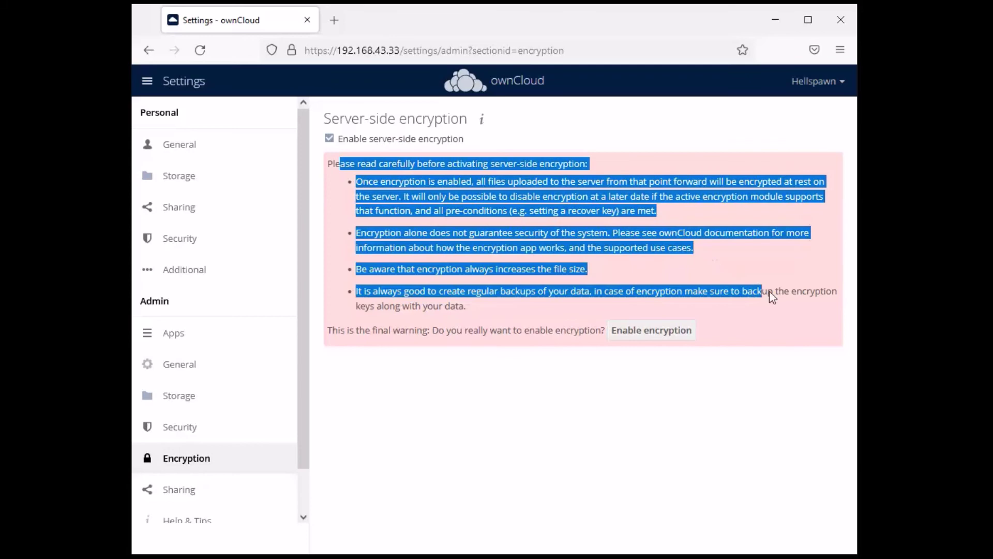
click(813, 337)
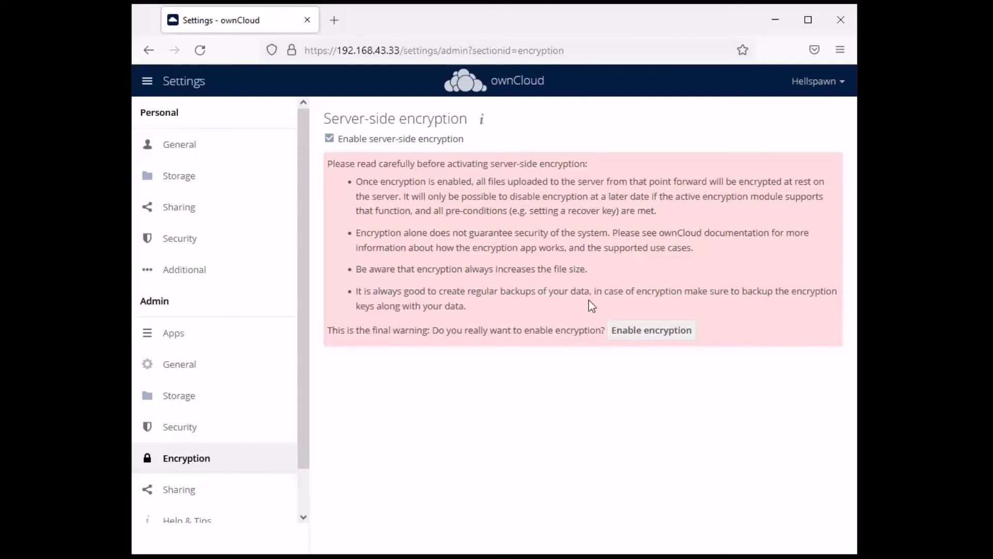
scroll(197, 310, down, 2)
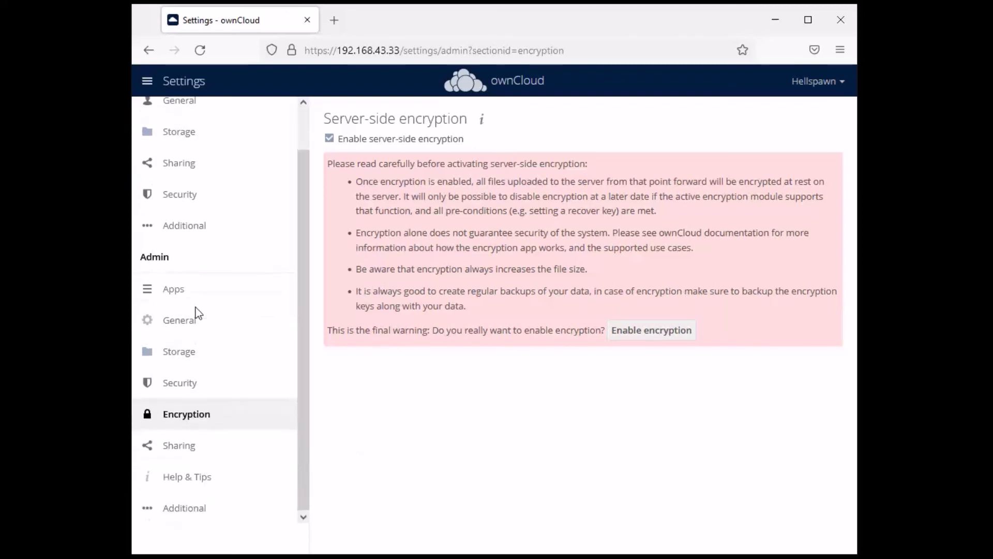
scroll(195, 317, up, 2)
click(175, 88)
Browse the Market's Customization apps and view the ownCloud X Enterprise Theme details
click(288, 132)
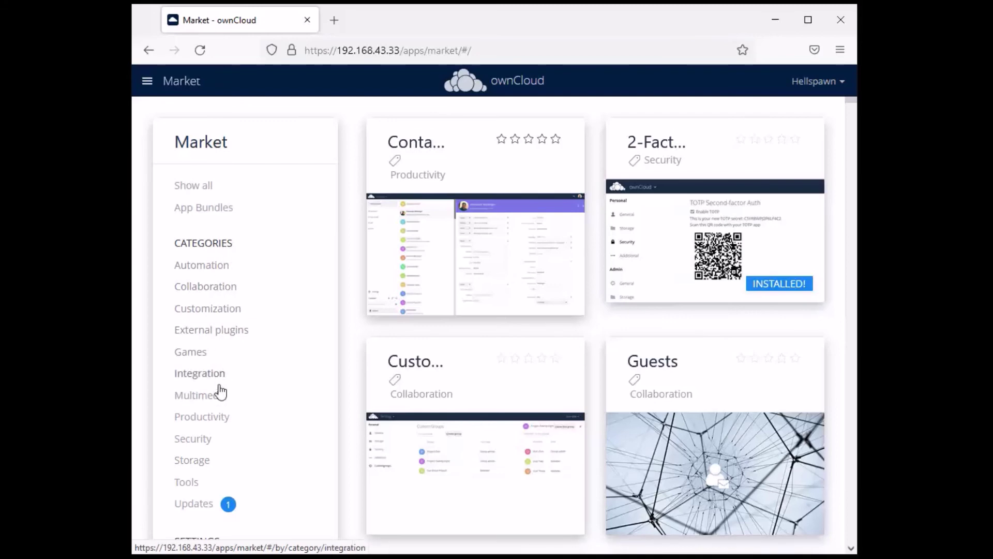
click(213, 312)
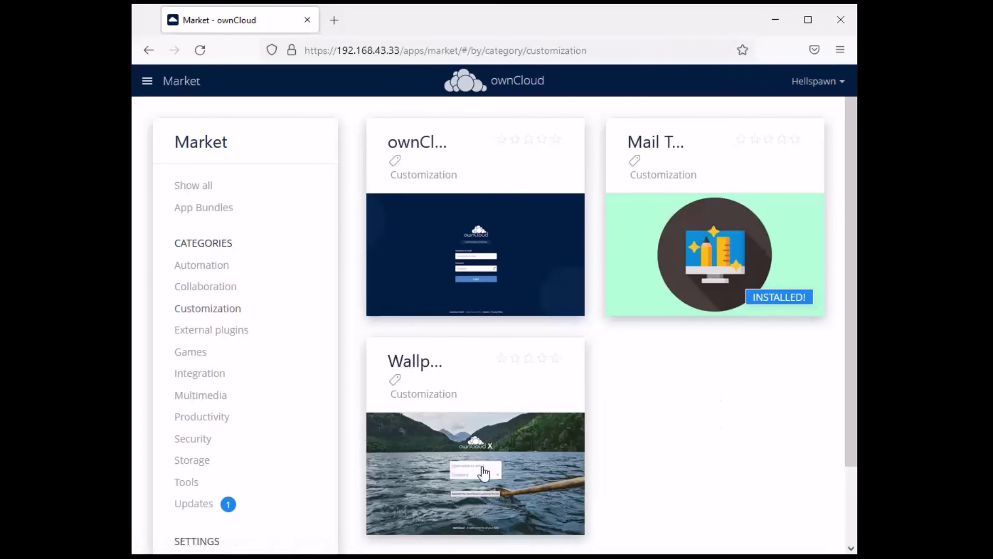
click(482, 239)
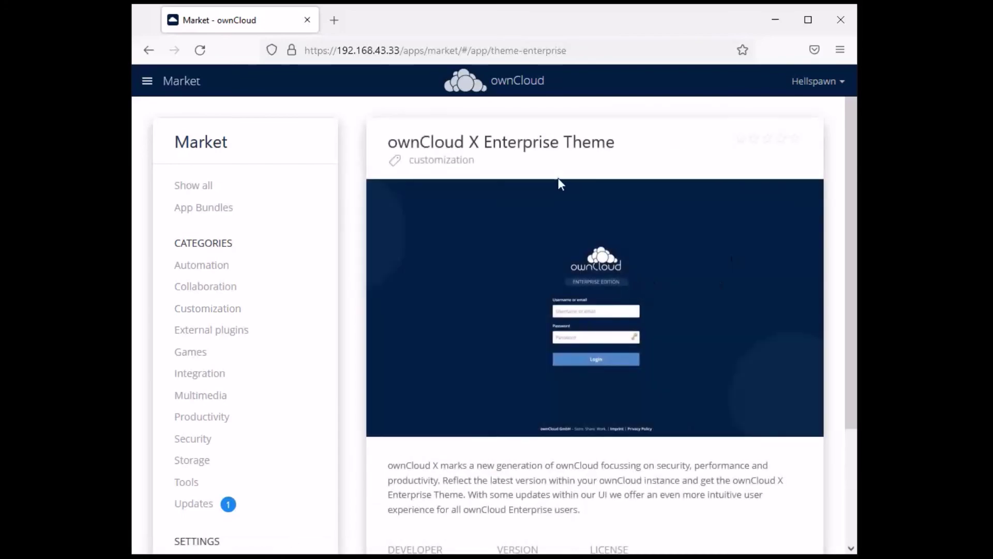
scroll(599, 259, down, 3)
scroll(598, 259, up, 3)
scroll(500, 177, down, 3)
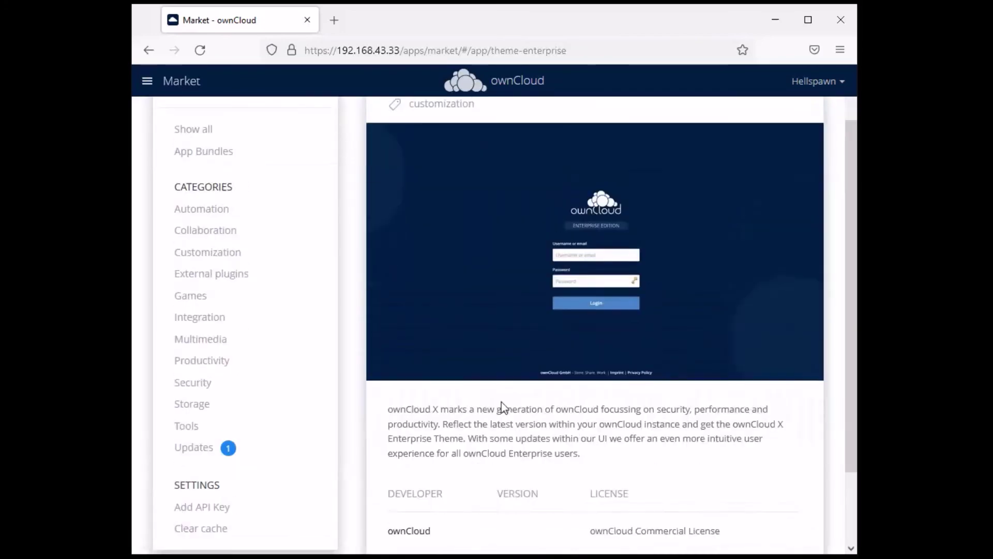
scroll(408, 339, up, 3)
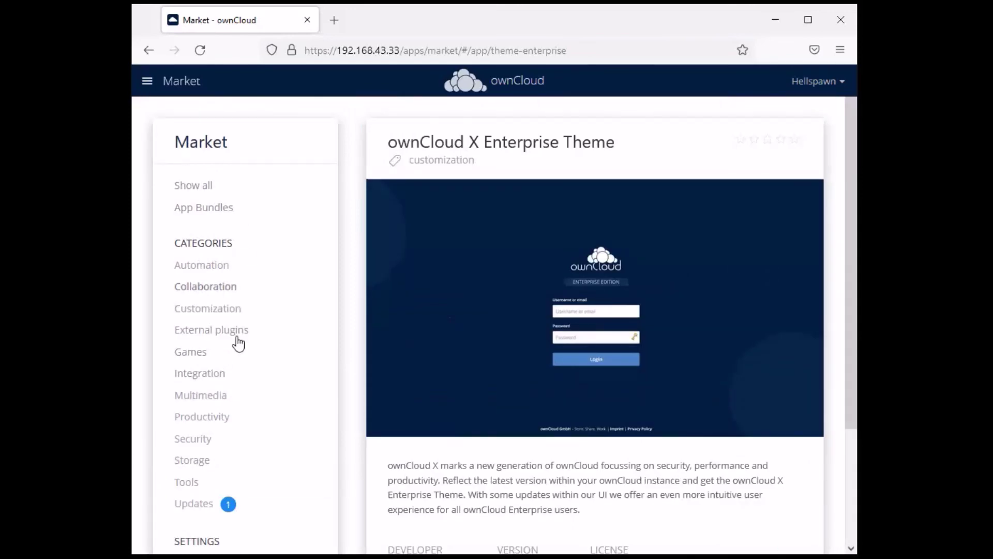
scroll(253, 317, down, 2)
List the Market's Storage apps, such as object storage and external storage
click(207, 385)
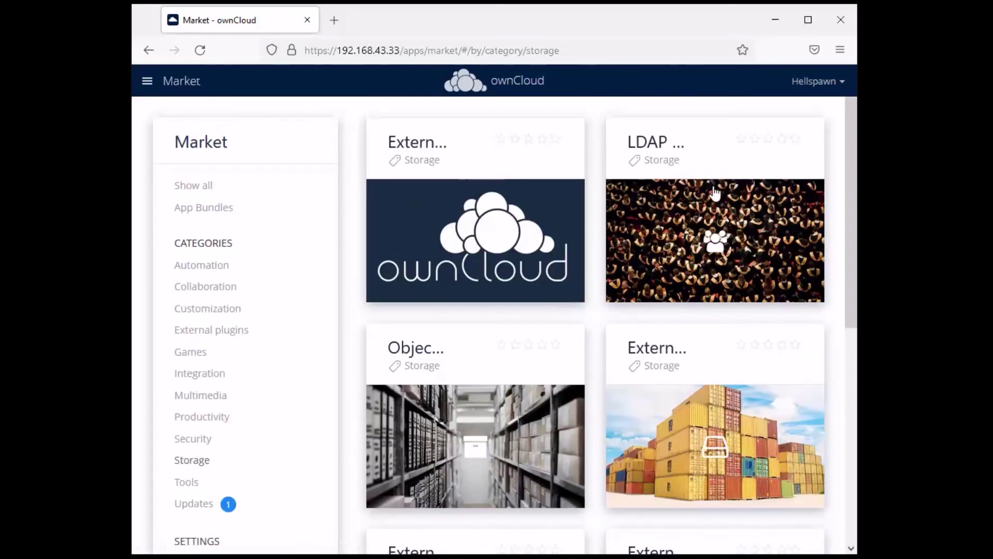
scroll(701, 287, down, 7)
scroll(421, 333, up, 4)
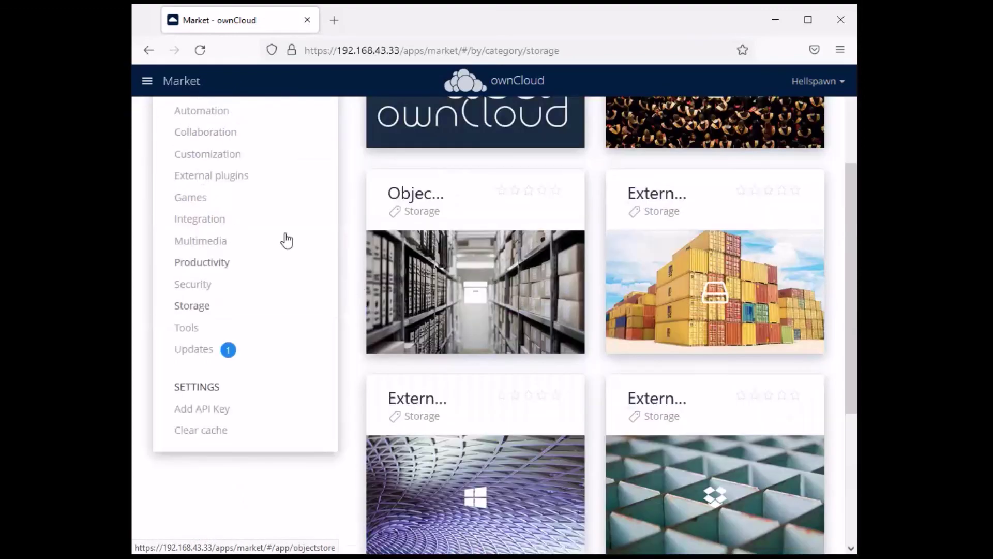
Install the Brute-Force Protection app from the Market's Security category
click(194, 285)
scroll(523, 253, down, 7)
scroll(520, 244, down, 8)
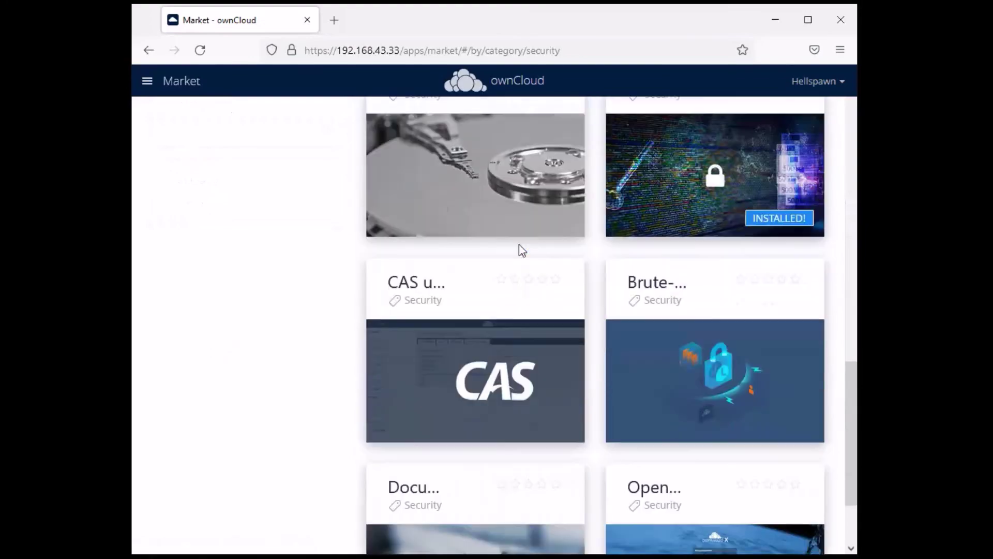
click(701, 253)
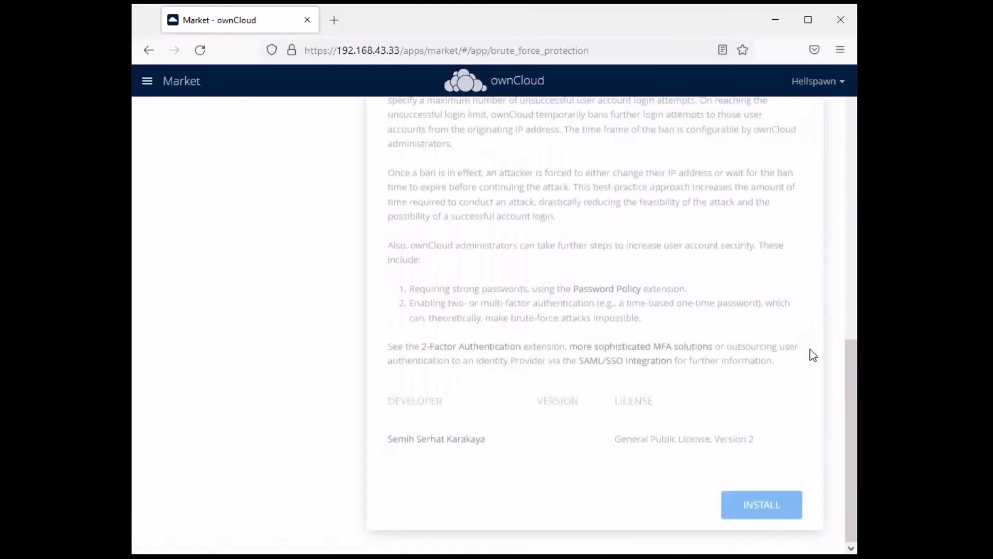
scroll(760, 348, up, 10)
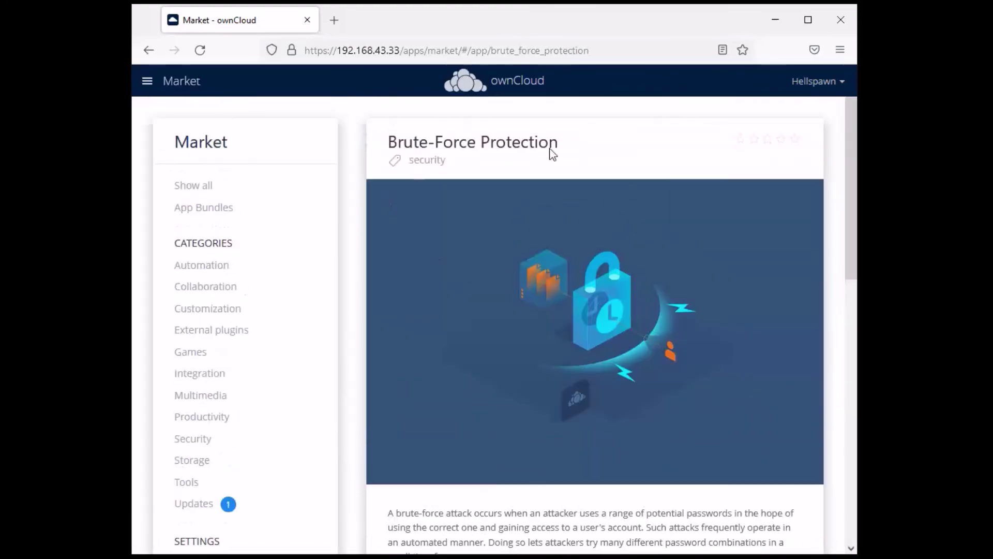
scroll(706, 336, down, 9)
scroll(752, 533, down, 1)
click(765, 505)
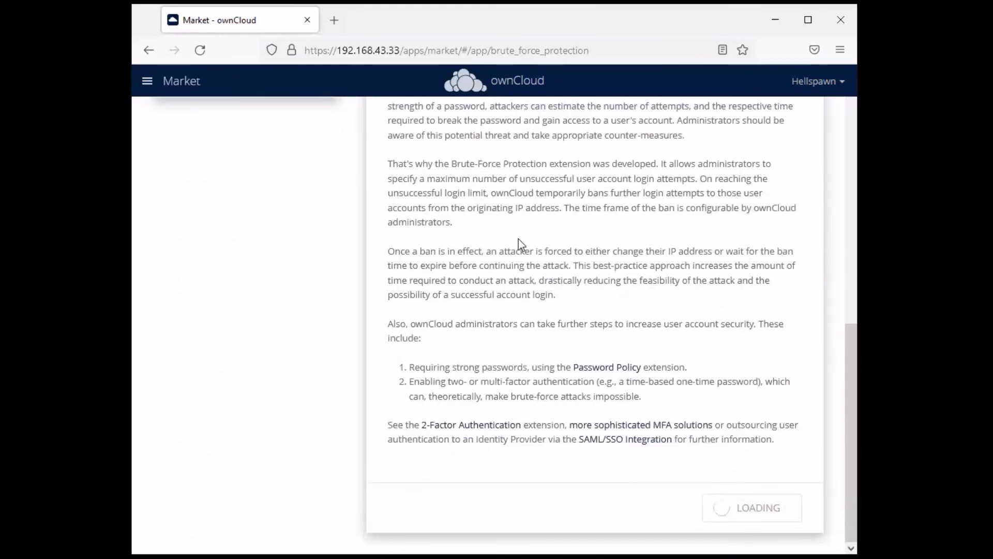
scroll(518, 239, up, 10)
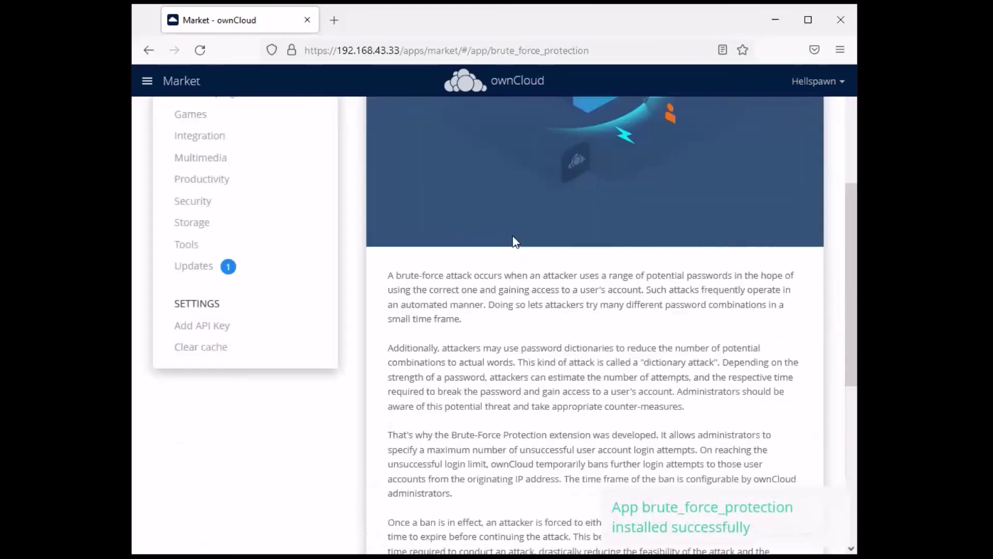
scroll(200, 388, down, 3)
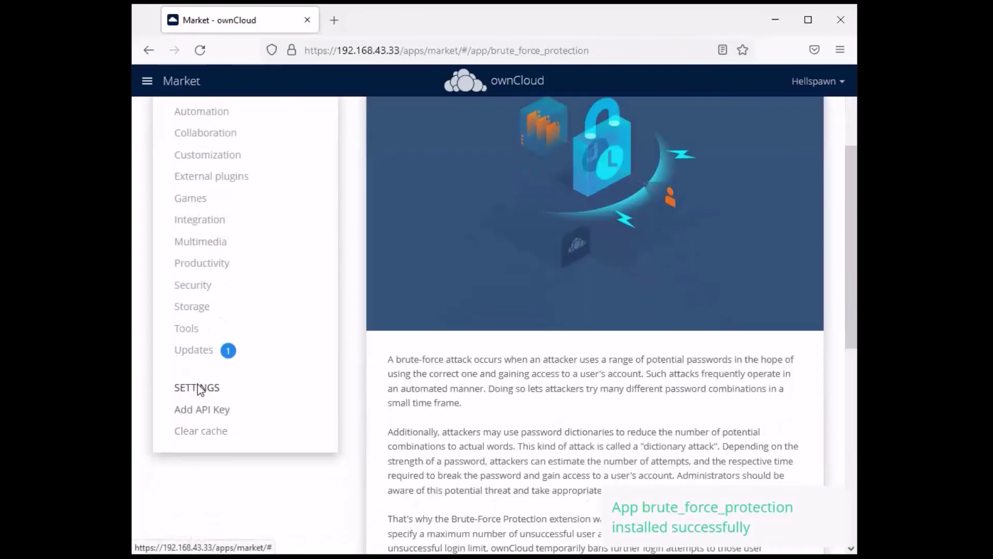
Browse the Tools category apps, such as Auditing and Diagnostics
click(188, 328)
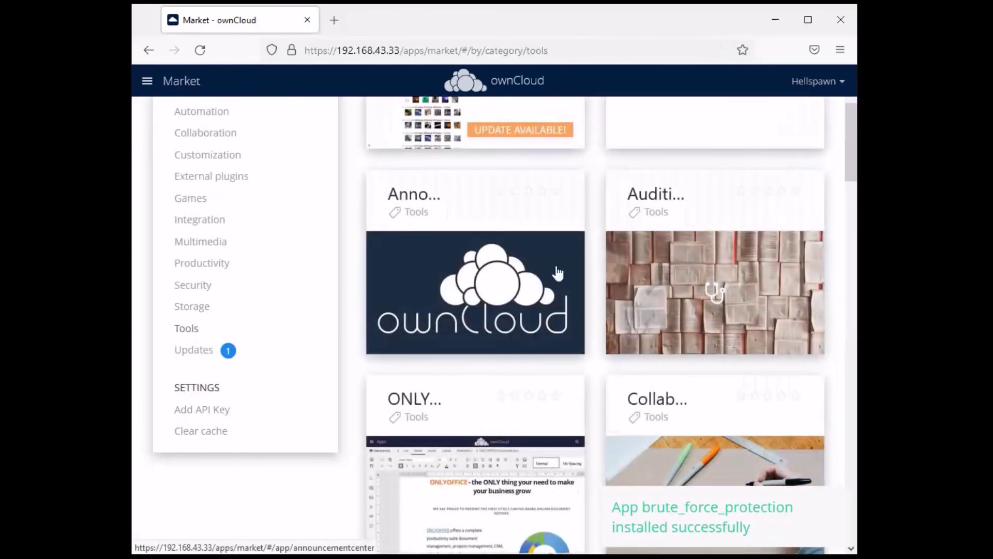
scroll(558, 272, up, 3)
scroll(472, 357, down, 3)
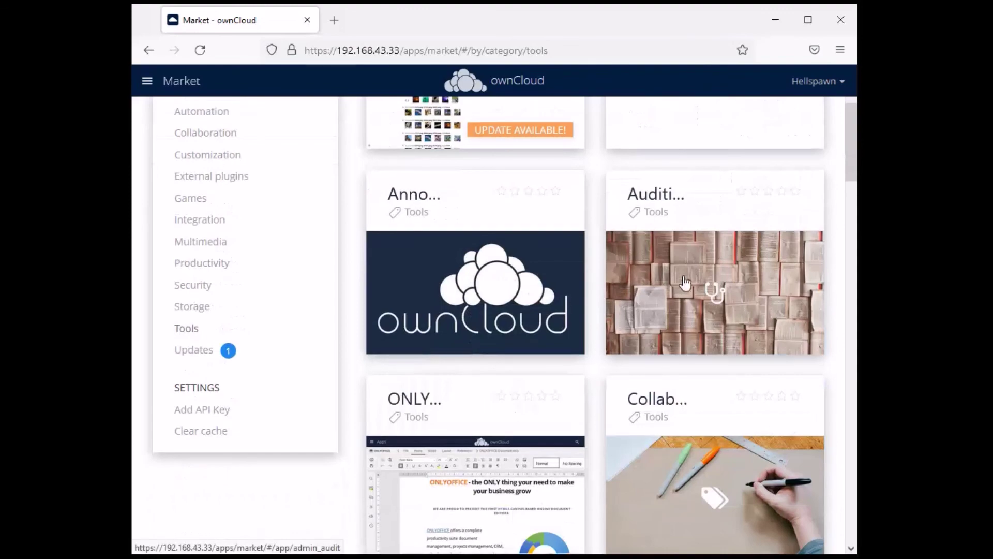
scroll(712, 312, down, 4)
scroll(600, 406, down, 6)
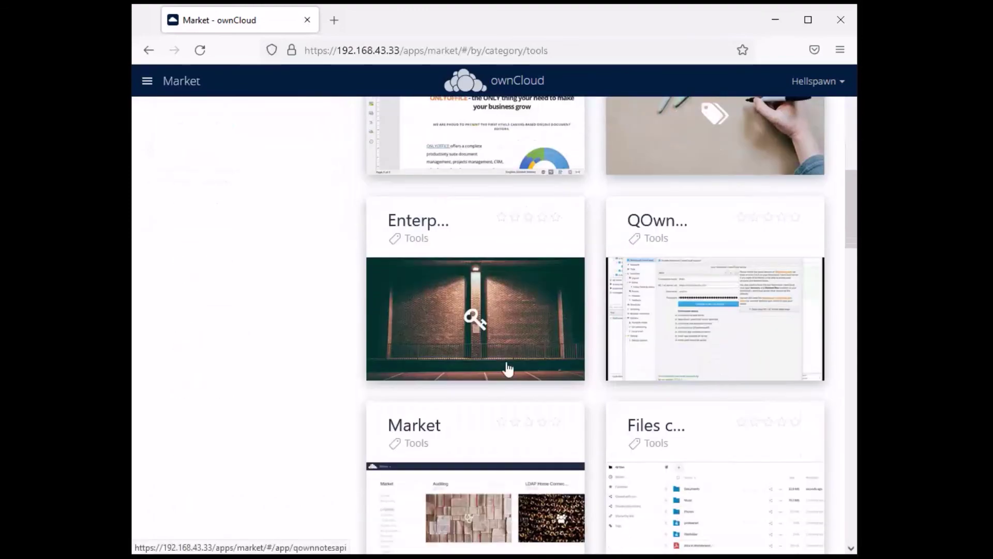
scroll(376, 398, down, 4)
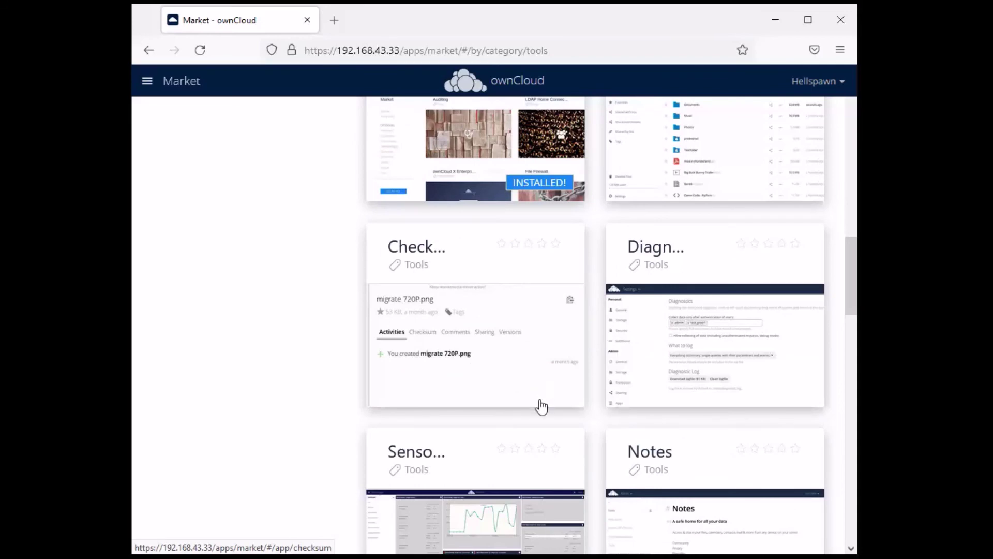
Install the Checksum app from its Market page
click(471, 353)
scroll(658, 305, up, 5)
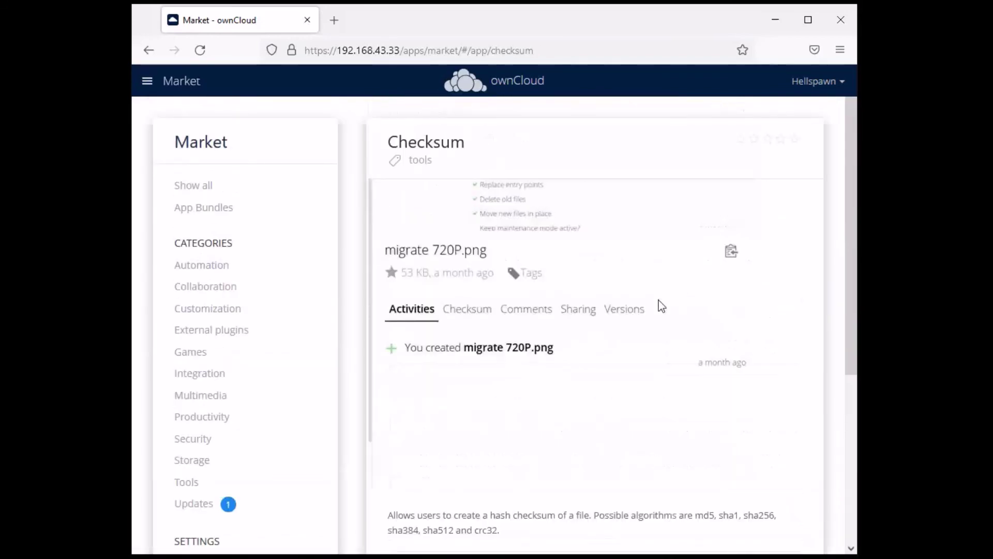
scroll(658, 305, down, 5)
click(761, 508)
scroll(483, 346, up, 1)
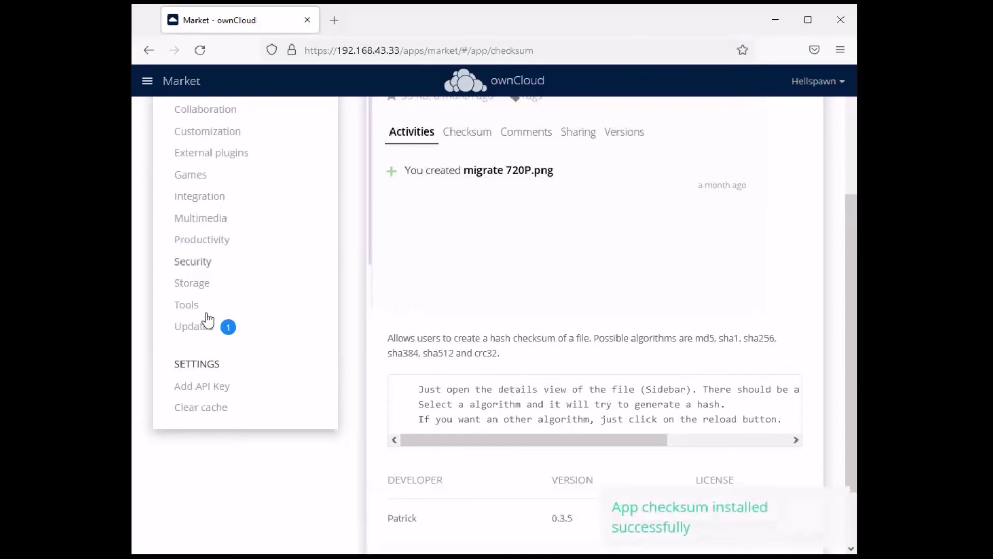
Install the Diagnostics app and confirm it shows INSTALLED! in the Tools list
click(188, 306)
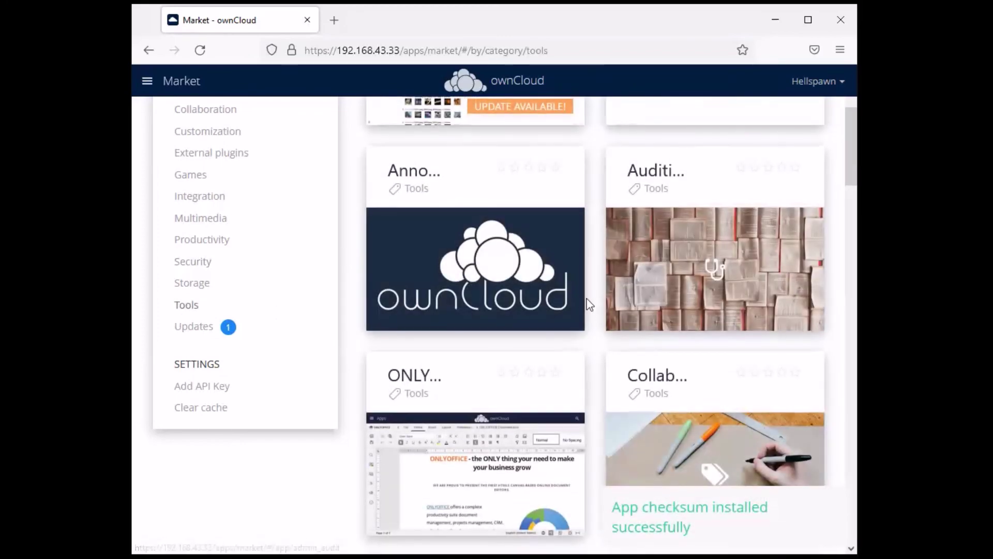
scroll(588, 304, down, 15)
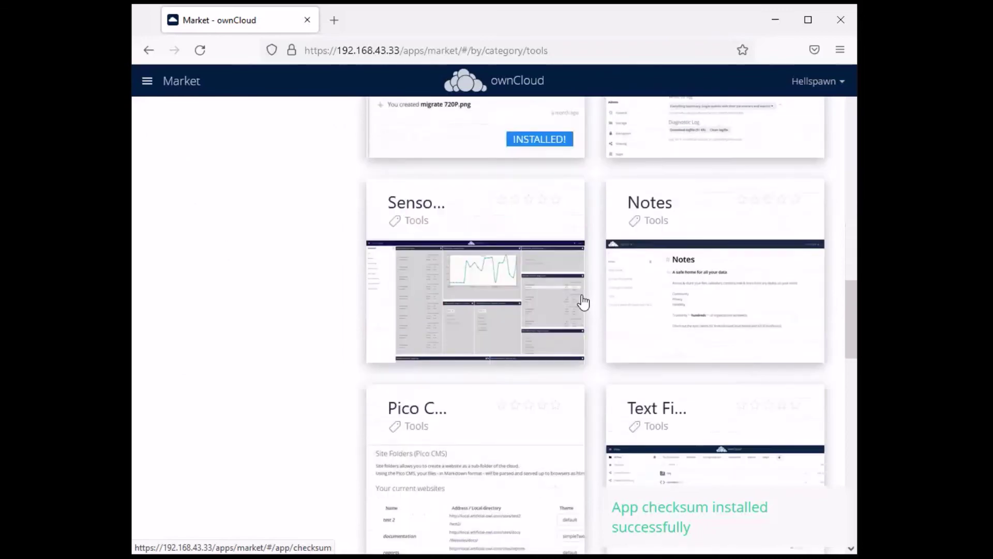
scroll(584, 303, up, 4)
click(713, 317)
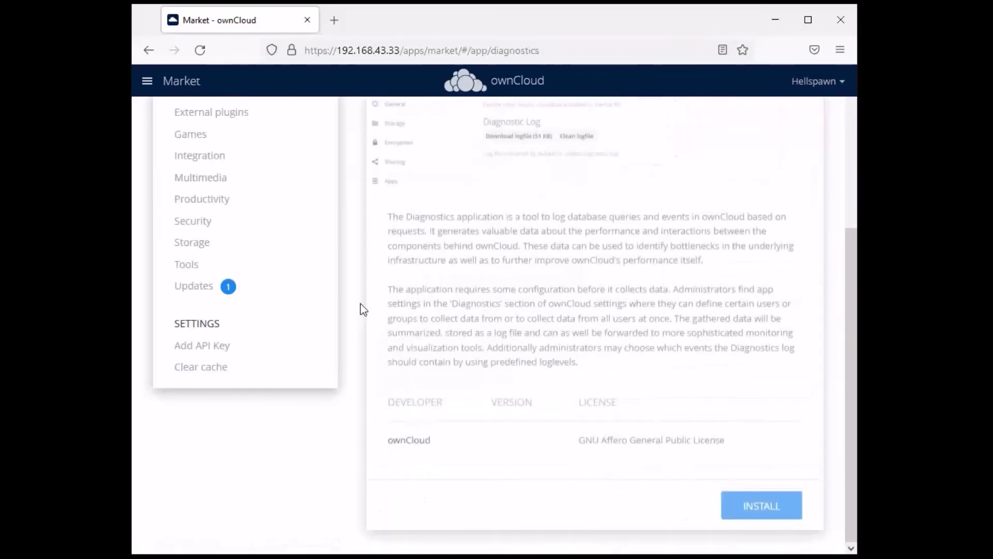
scroll(534, 297, up, 4)
scroll(534, 295, down, 4)
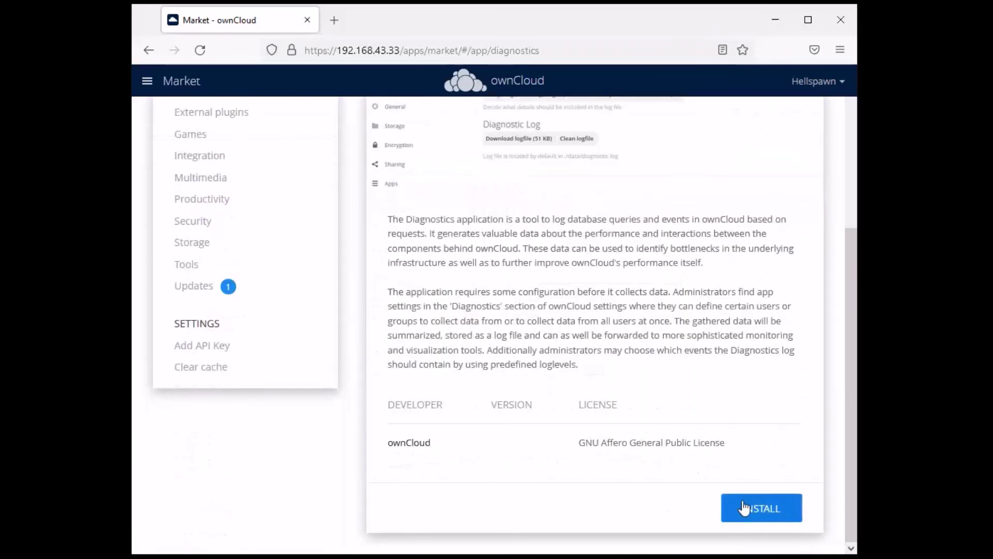
click(743, 507)
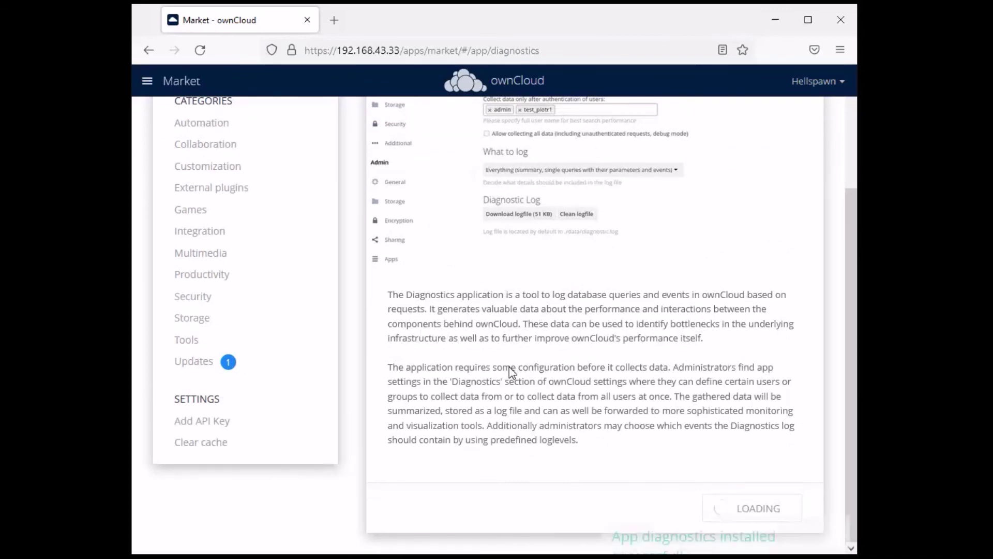
click(190, 342)
scroll(724, 300, down, 6)
scroll(640, 252, down, 12)
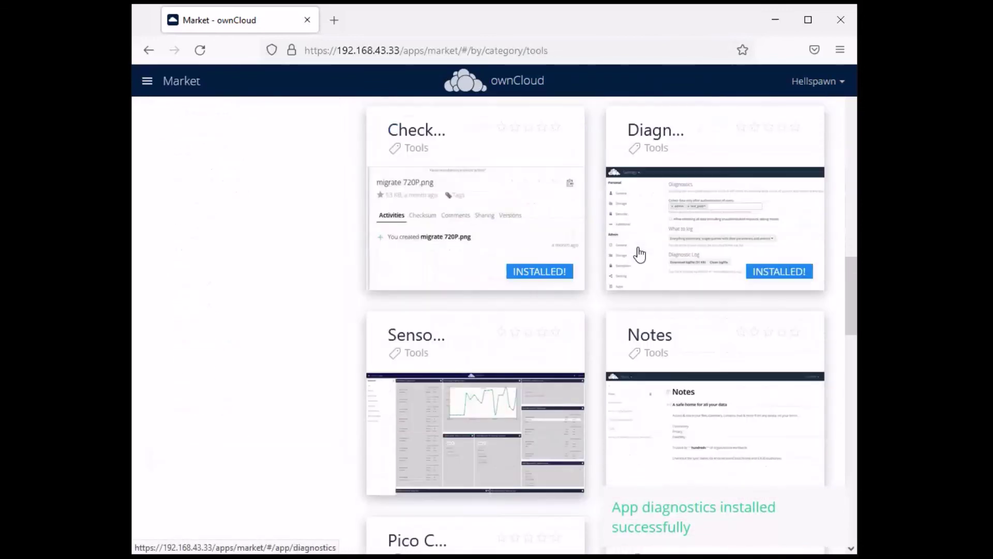
scroll(470, 299, up, 8)
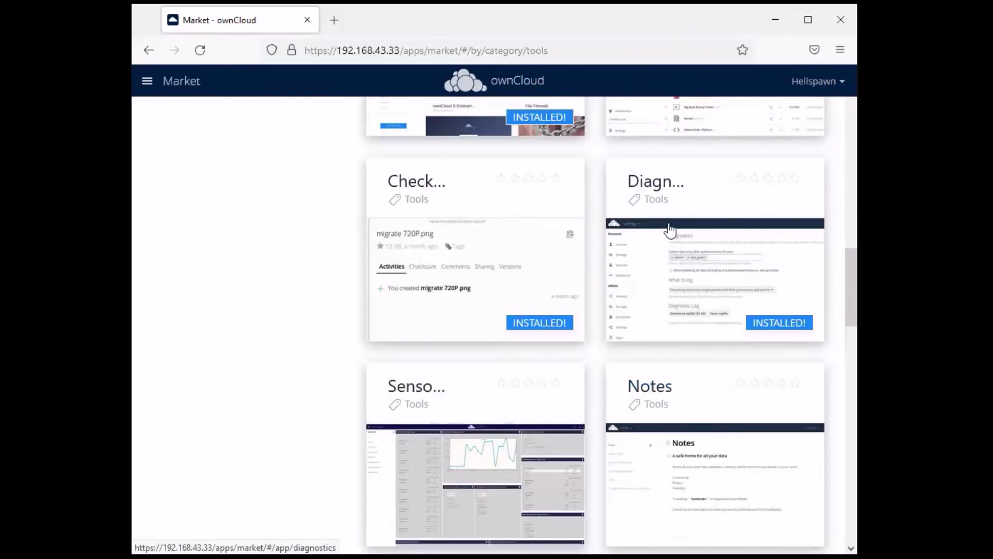
scroll(422, 228, down, 10)
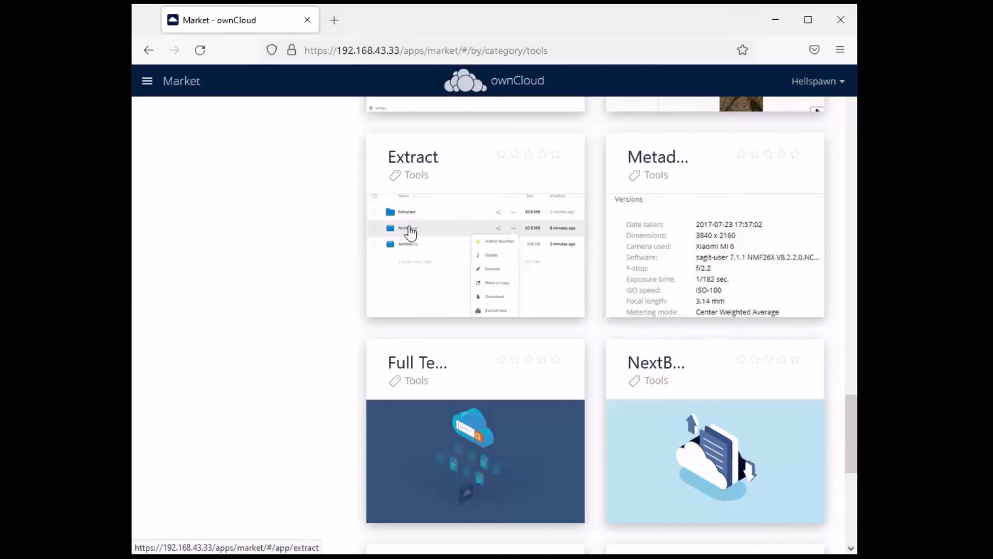
Install the Full Text Search (search_elastic) app from its Market page
click(460, 455)
scroll(693, 383, up, 4)
scroll(694, 383, down, 5)
click(756, 512)
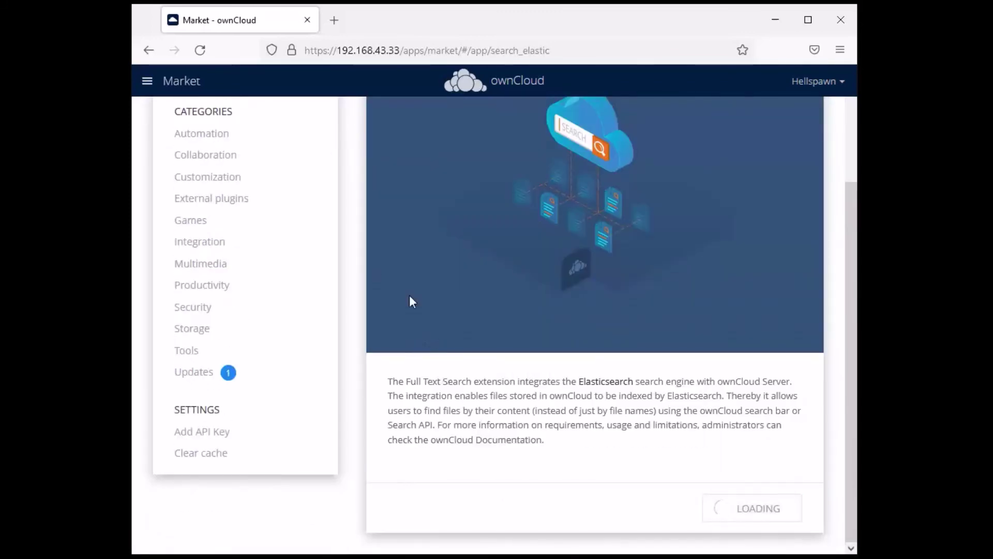
Return to the Tools apps, then list the Market's Automation category
click(193, 356)
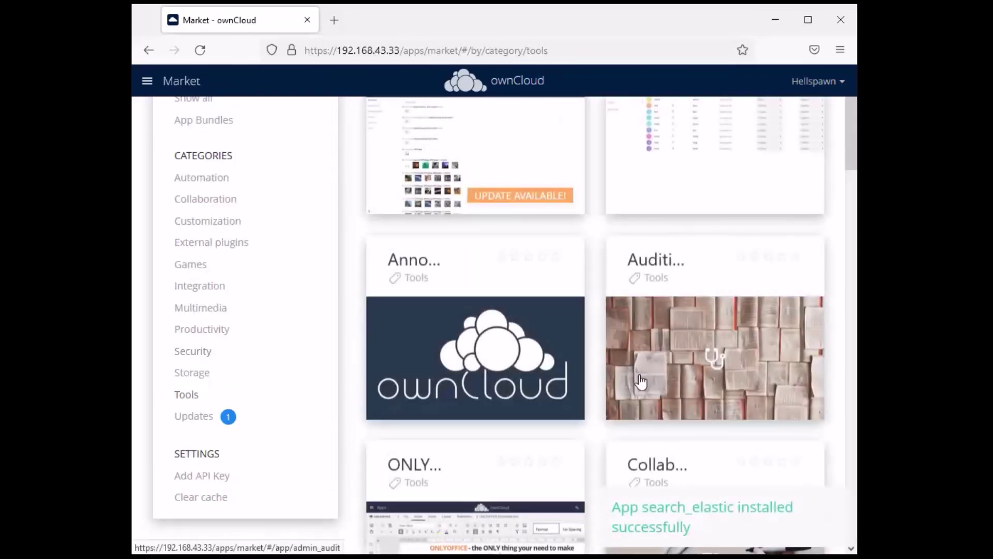
scroll(626, 239, down, 20)
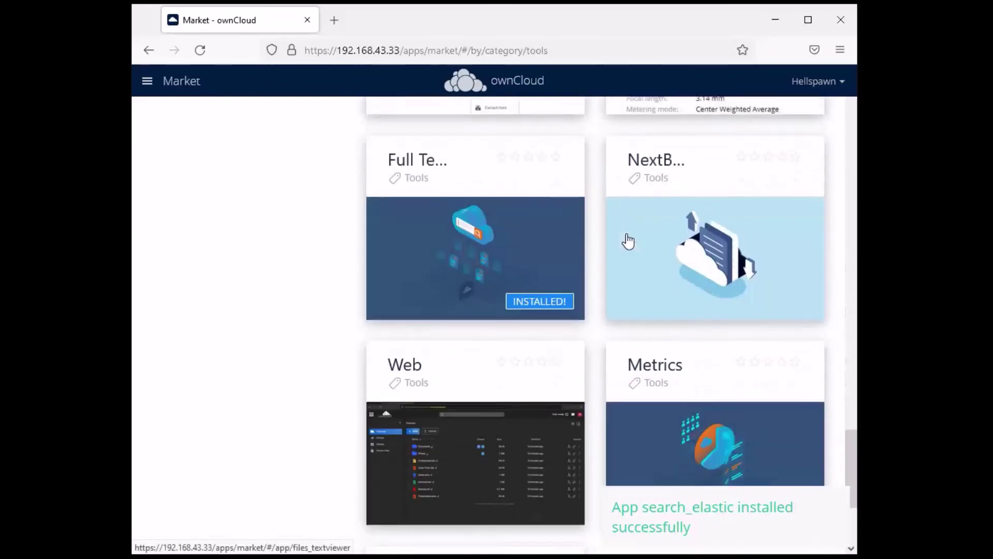
scroll(516, 346, down, 2)
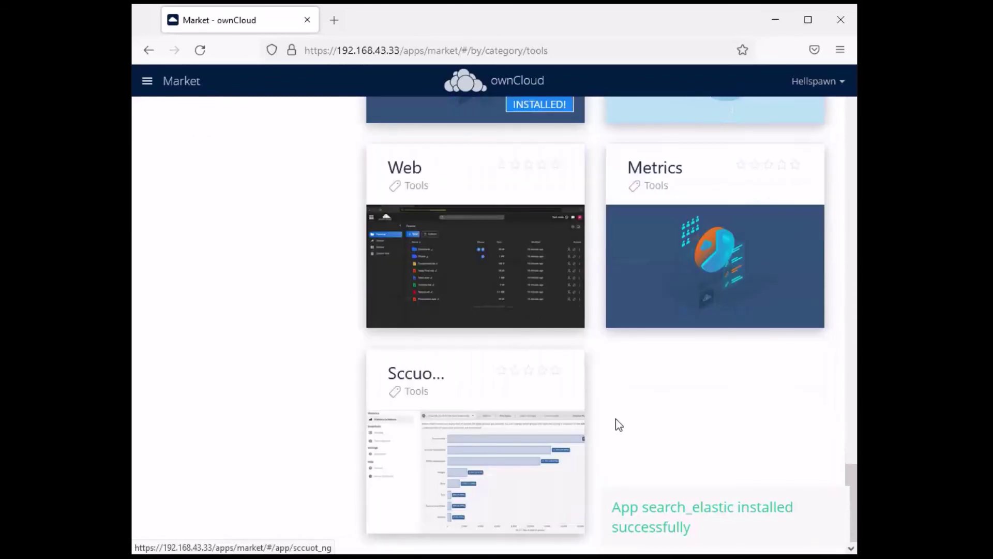
scroll(616, 417, up, 8)
scroll(617, 416, up, 20)
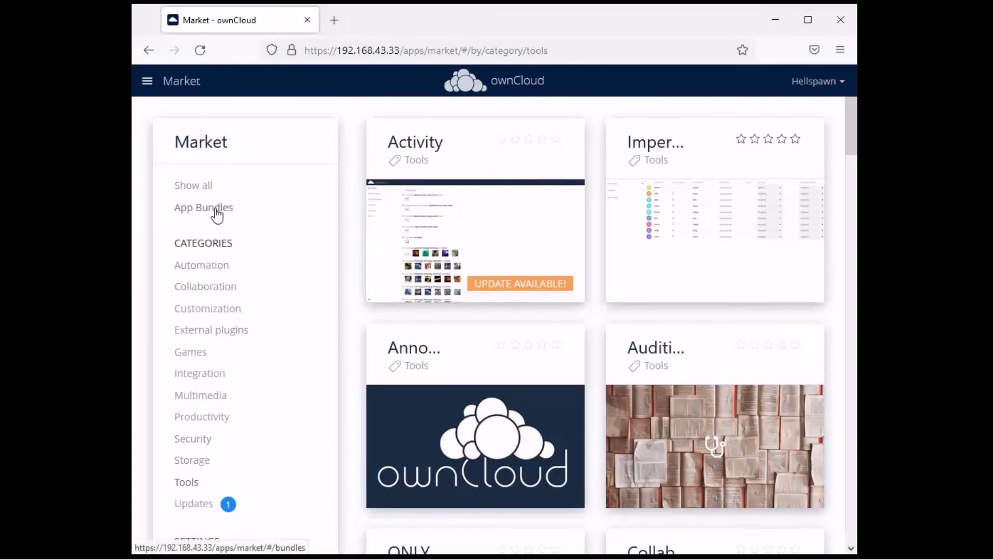
click(196, 273)
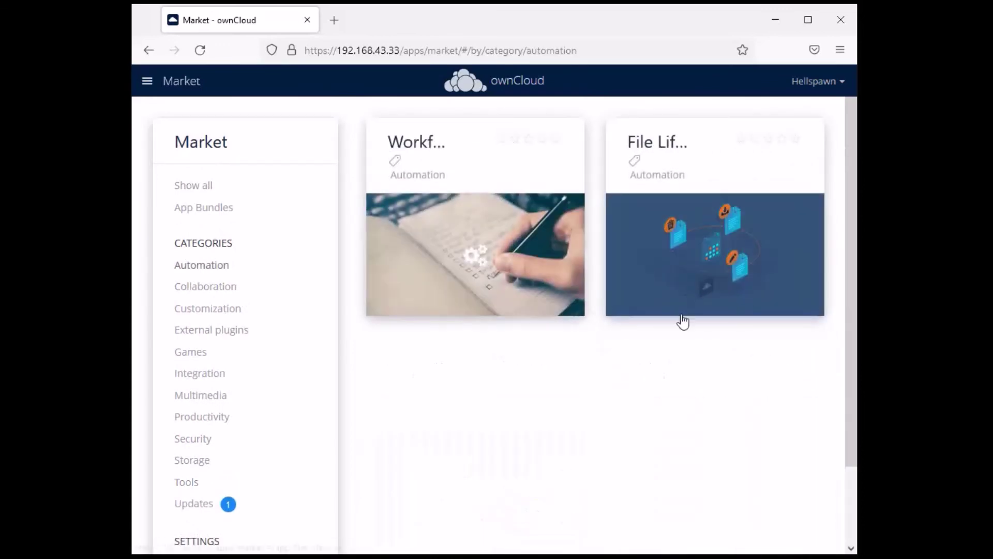
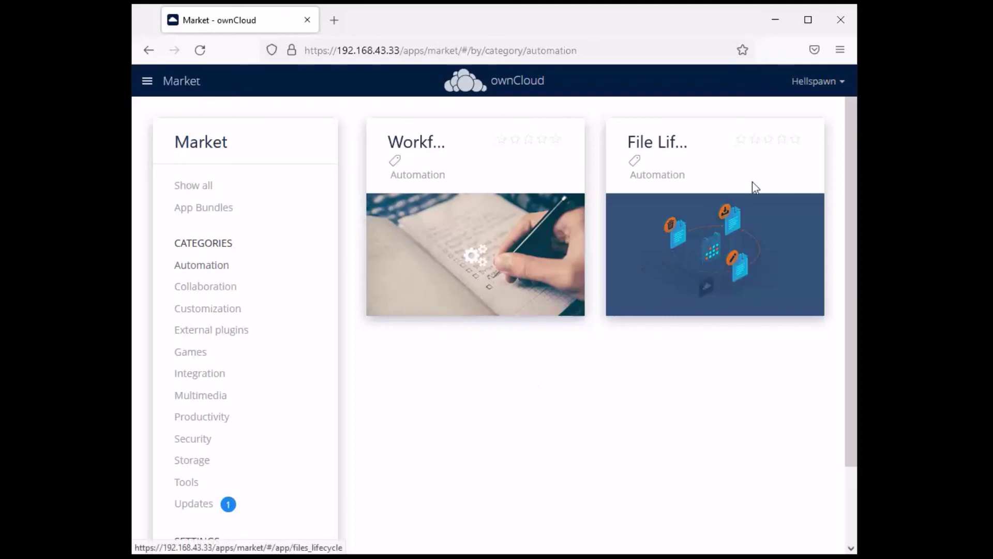
Browse the Market's Automation, Collaboration and Integration app categories
click(703, 296)
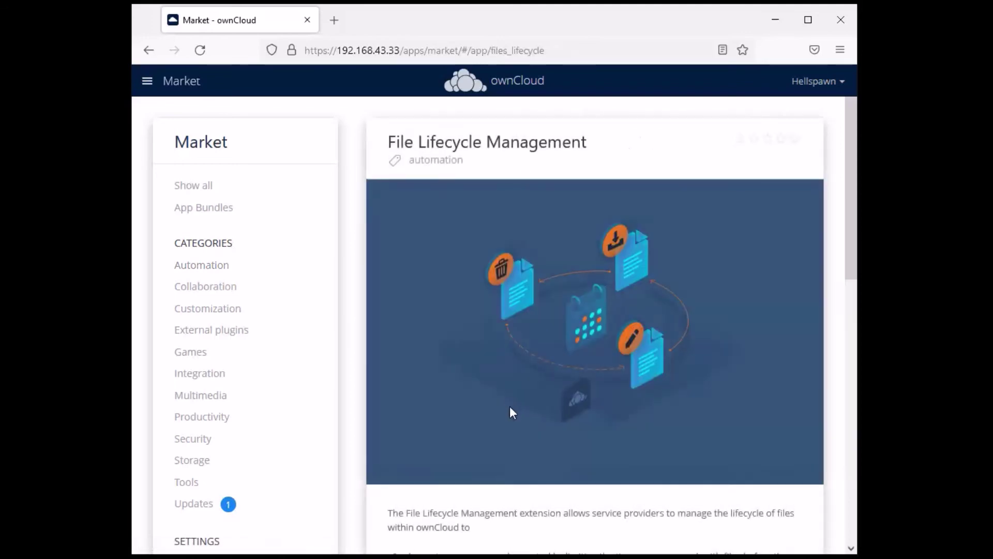
scroll(420, 295, down, 7)
scroll(419, 305, up, 7)
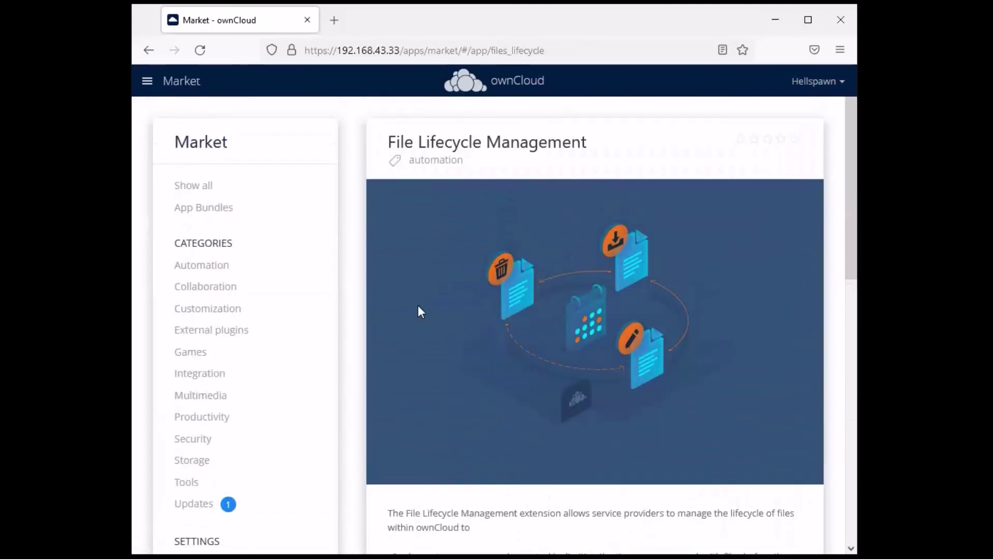
click(232, 292)
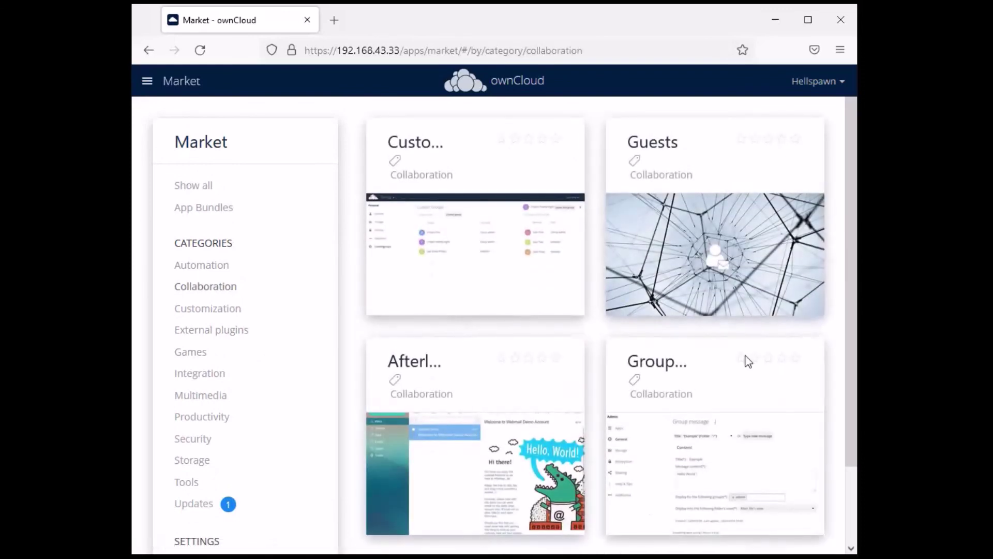
scroll(718, 229, down, 2)
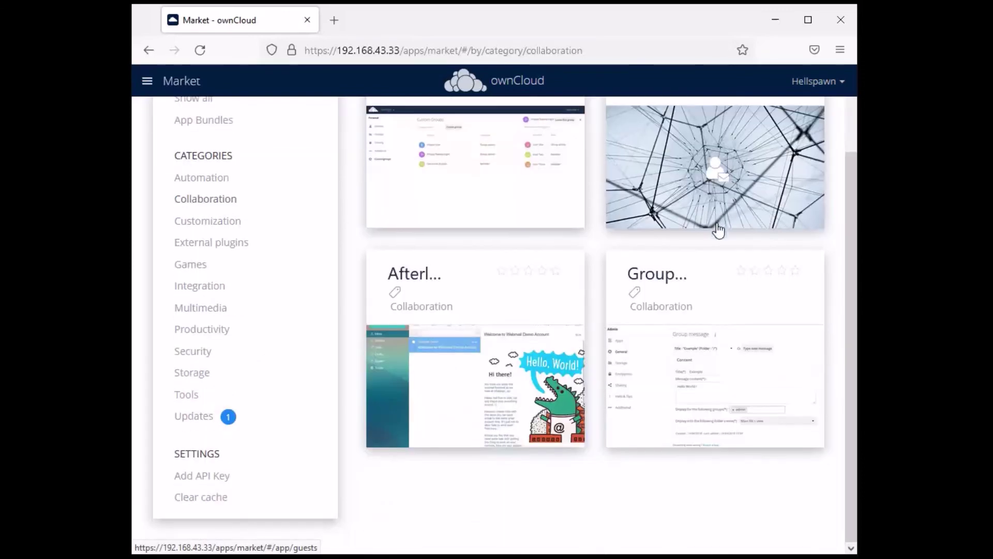
click(208, 287)
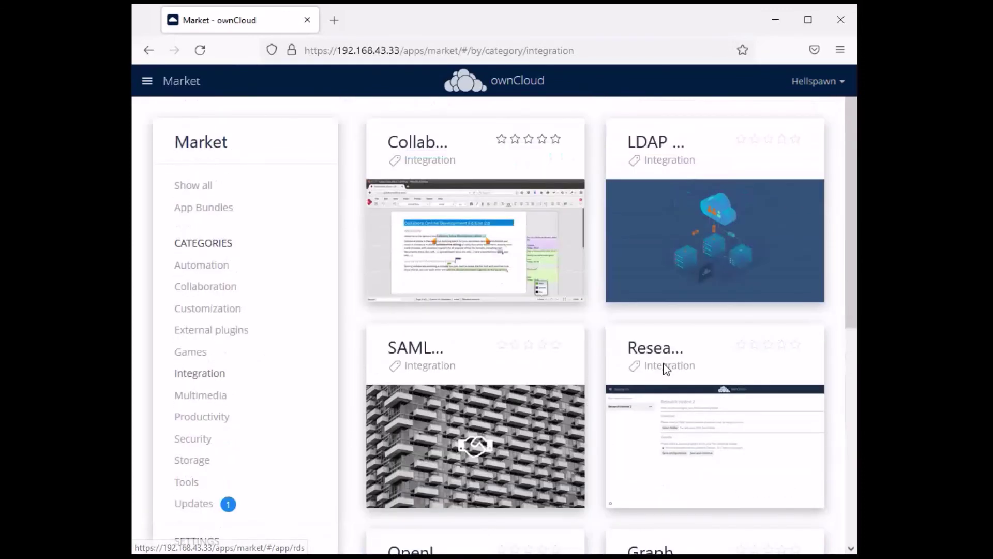
scroll(684, 315, down, 6)
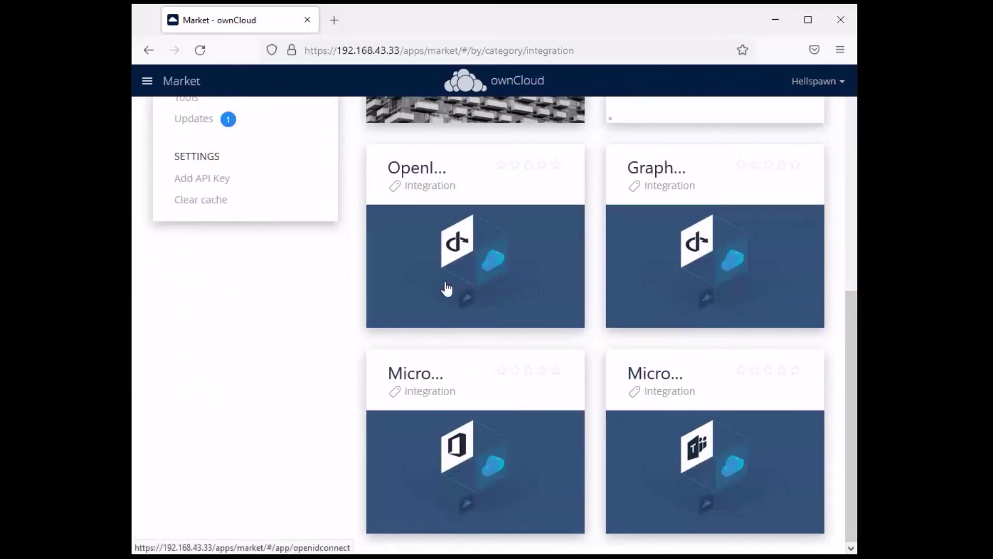
scroll(542, 291, up, 6)
Check Multimedia and Productivity, then the Updates list showing Activity 2.7.0 → 2.7.1
click(210, 317)
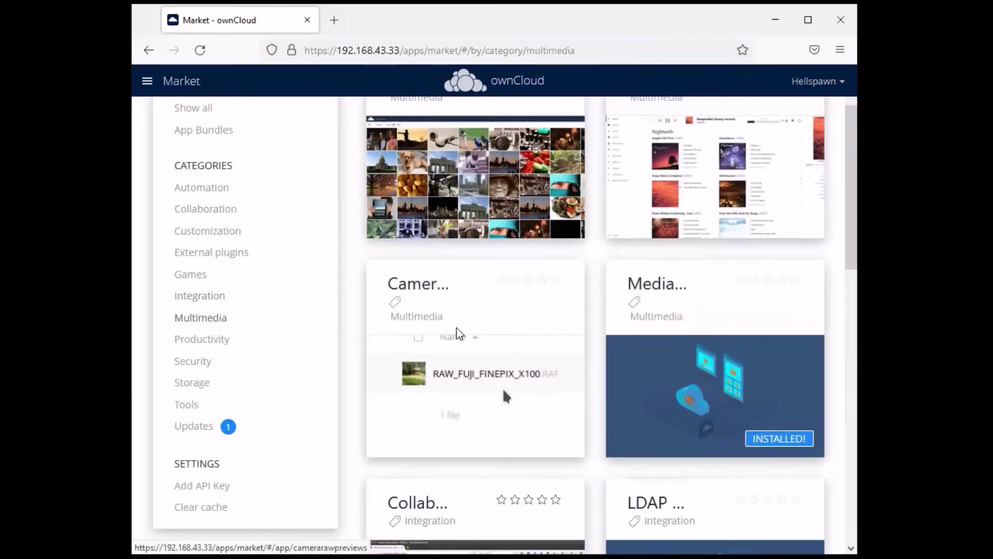
click(213, 340)
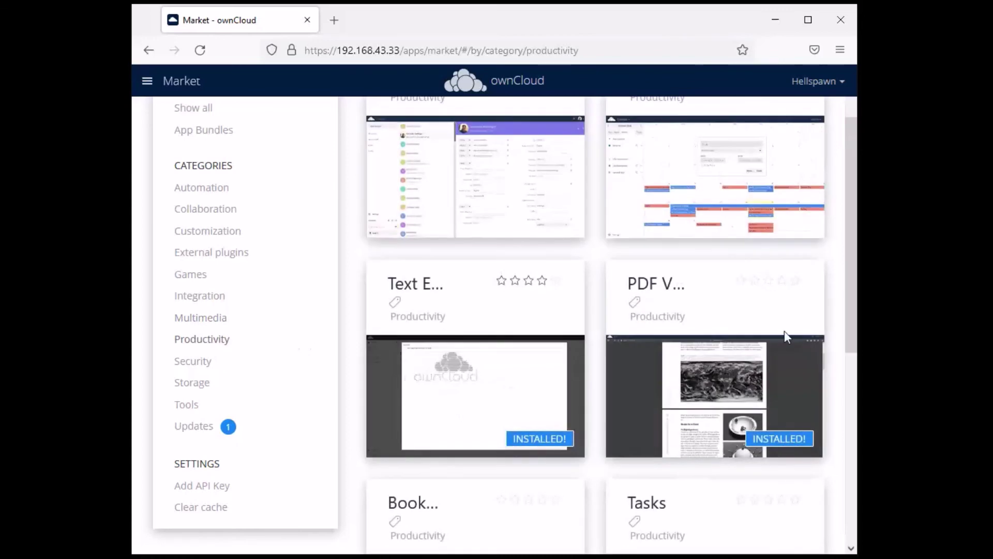
scroll(694, 365, down, 8)
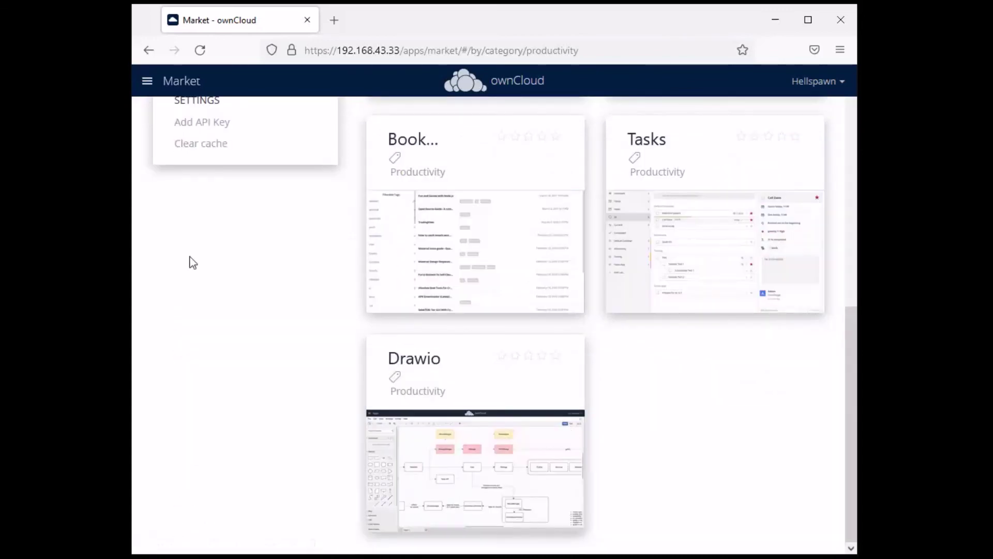
scroll(192, 262, up, 6)
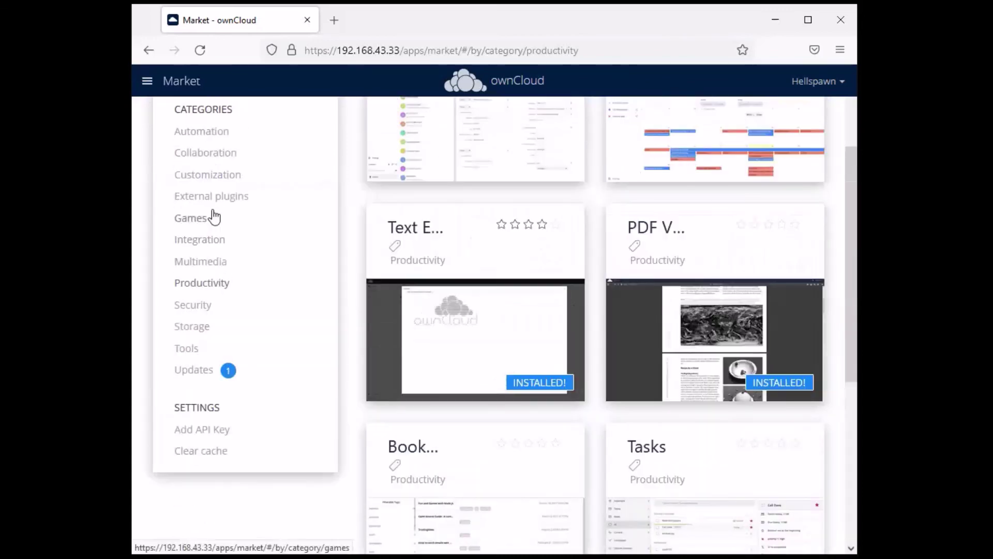
click(194, 370)
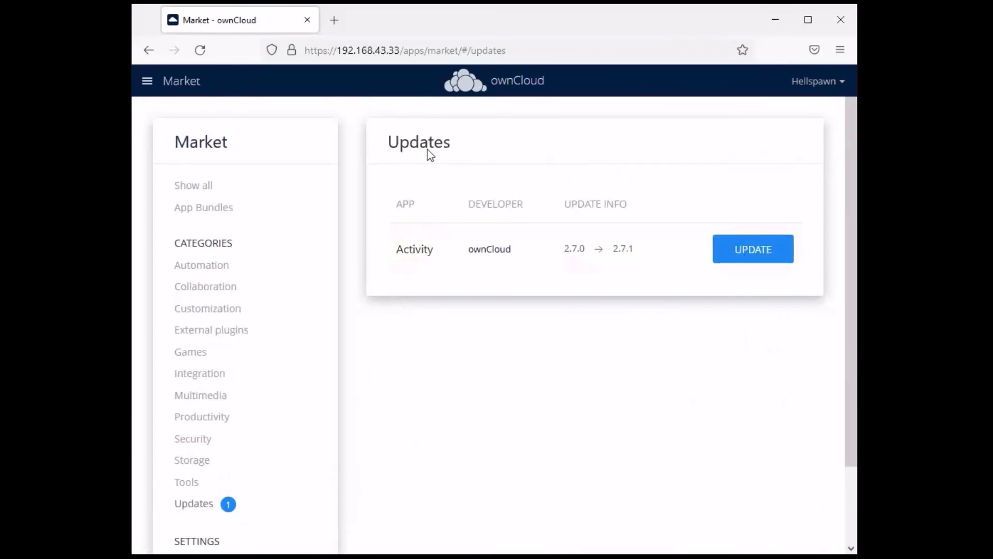
click(563, 247)
scroll(218, 429, down, 3)
Show the Tools apps and view the Enterprise License Key app details
click(192, 396)
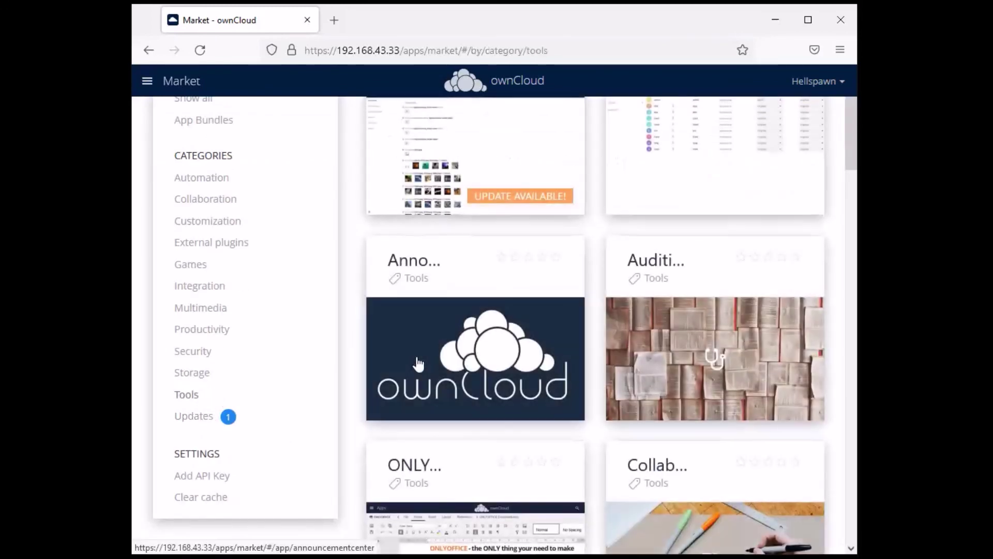
scroll(403, 331, down, 12)
scroll(402, 325, up, 5)
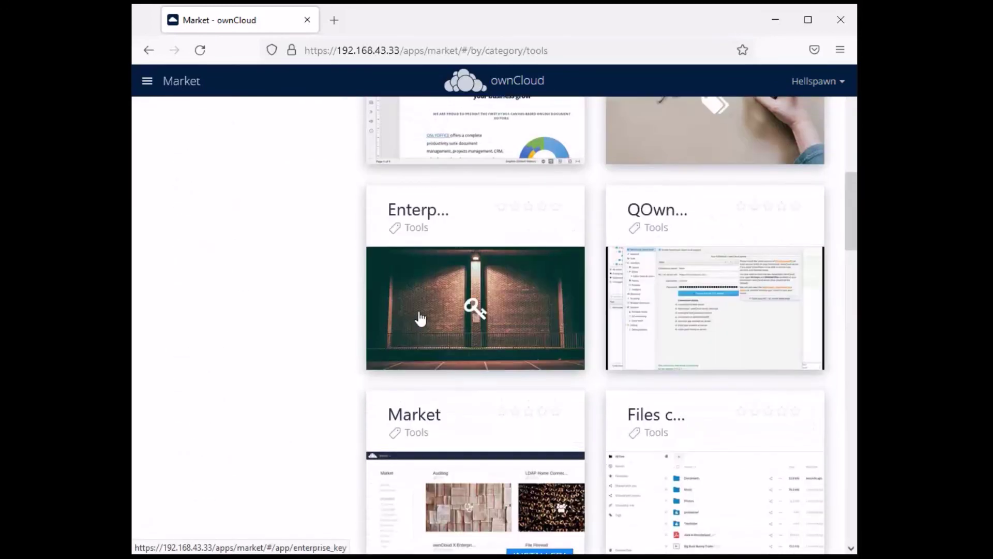
scroll(541, 348, up, 5)
scroll(541, 348, down, 4)
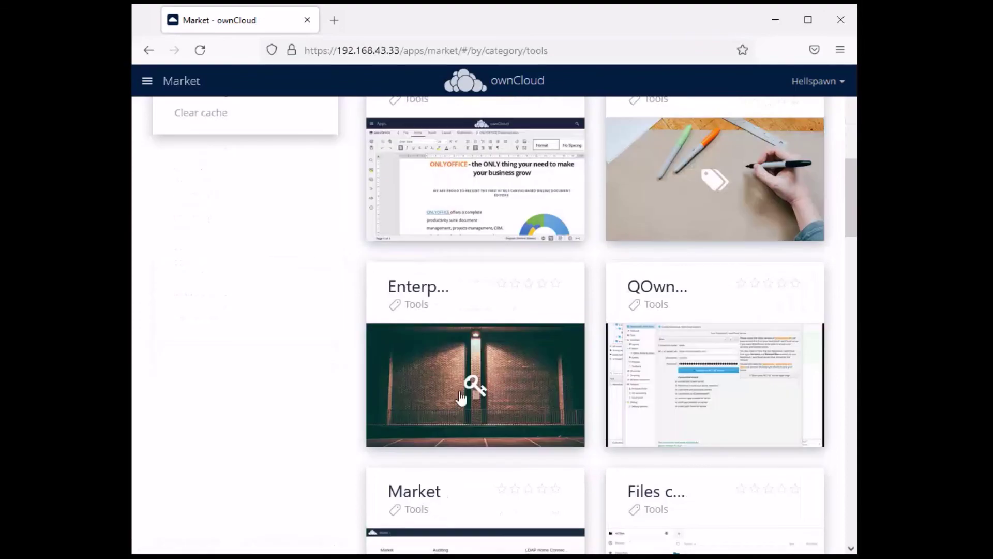
click(541, 348)
scroll(697, 286, up, 3)
scroll(697, 285, down, 3)
scroll(697, 286, up, 3)
scroll(241, 466, down, 3)
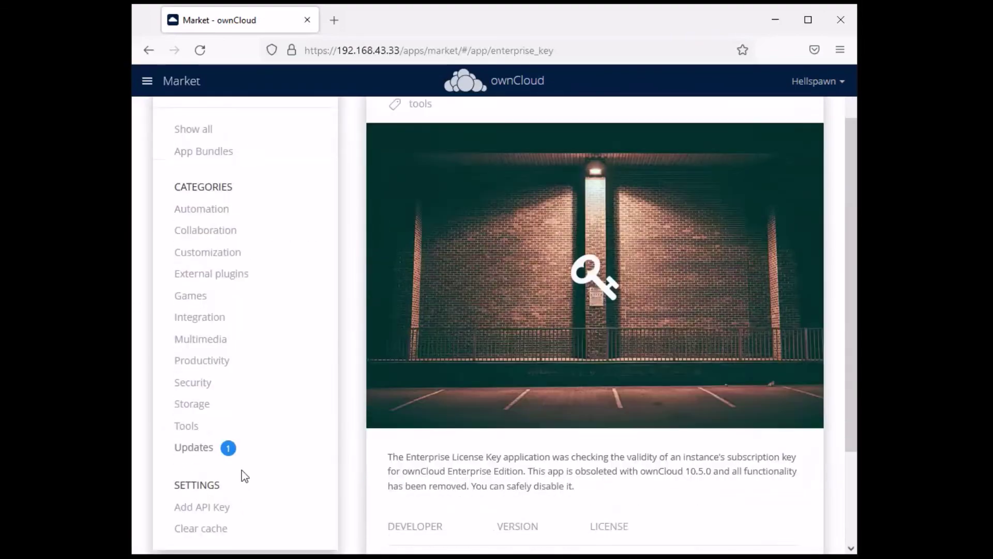
View the Announcement Center details, then scroll Tools down to the NextBackup card
click(188, 409)
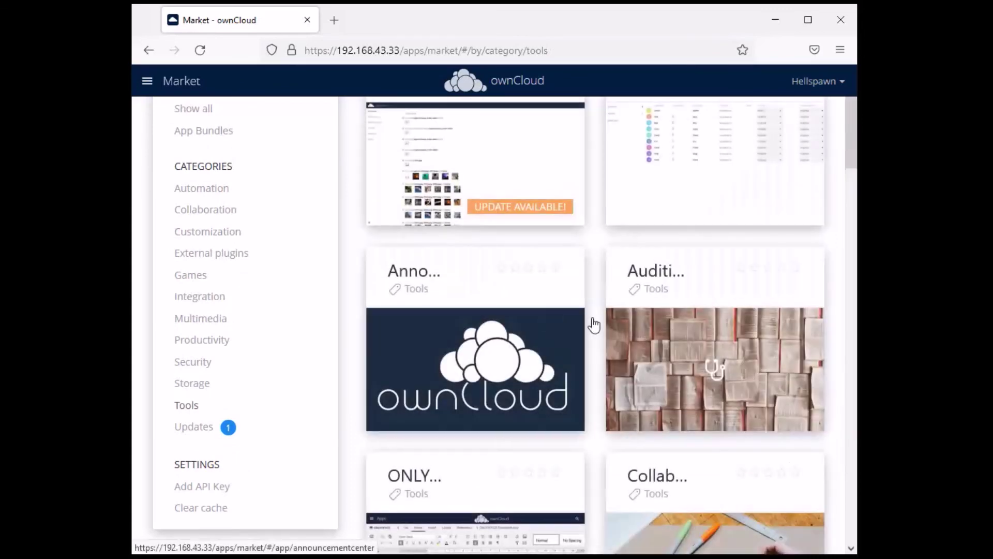
scroll(474, 327, down, 3)
click(474, 327)
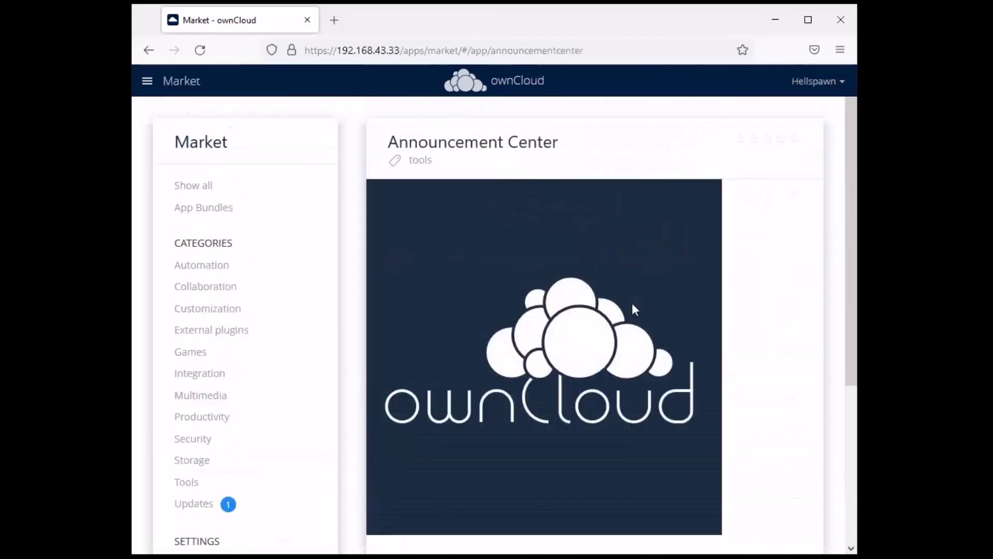
scroll(631, 302, down, 5)
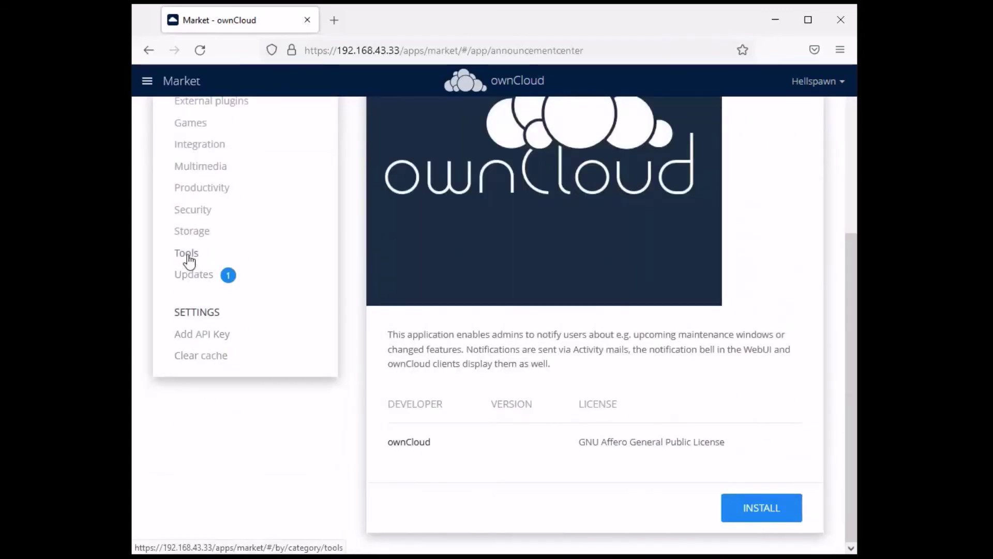
click(189, 254)
scroll(615, 284, down, 6)
scroll(615, 284, down, 20)
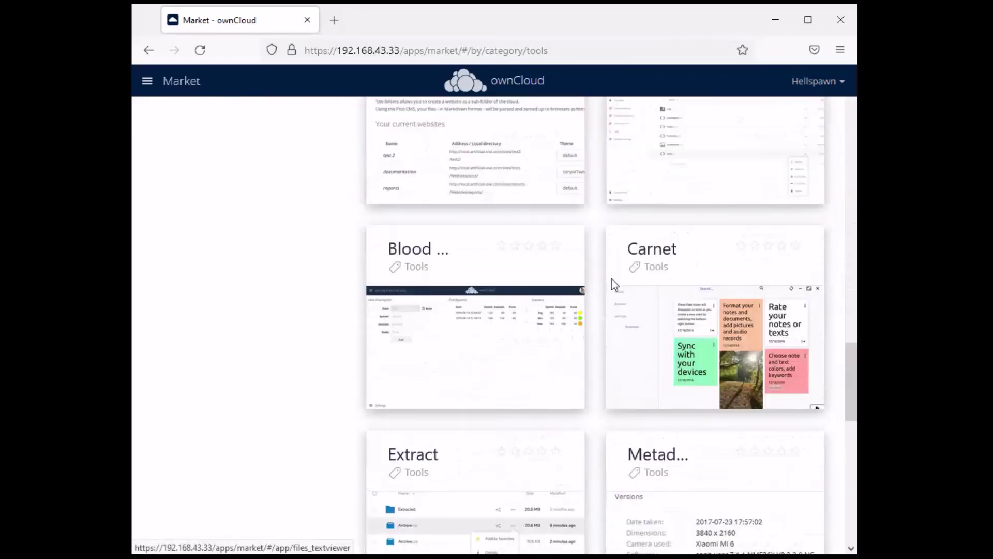
scroll(612, 286, up, 7)
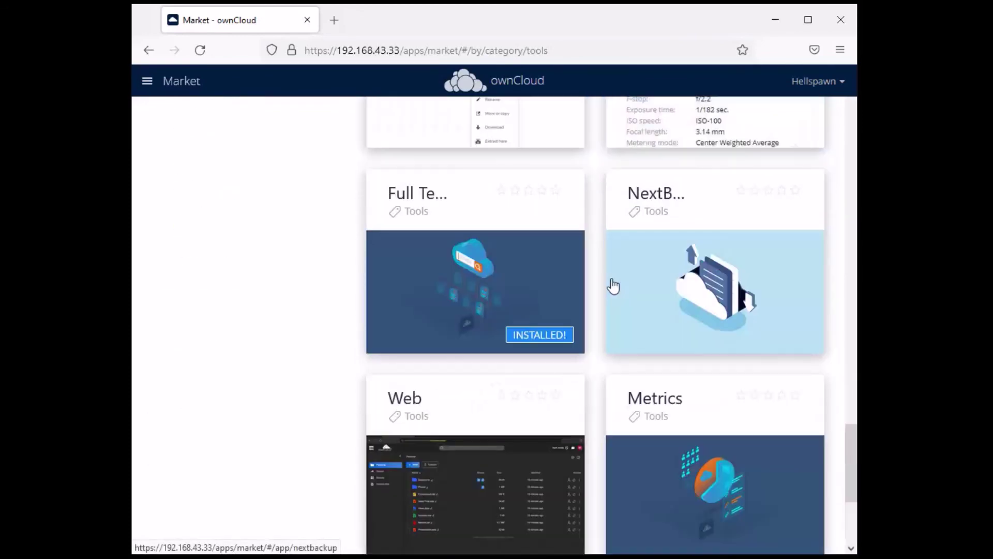
click(730, 430)
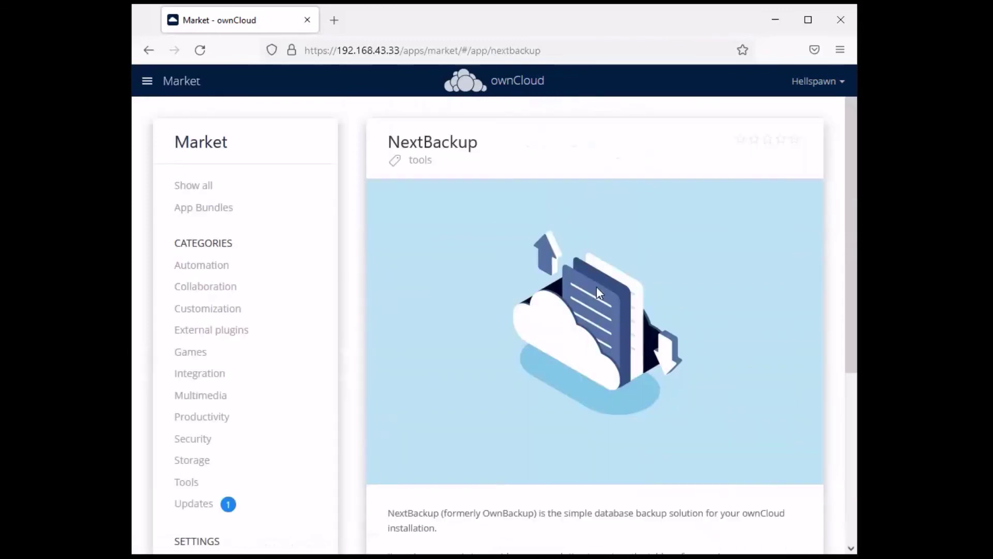
drag(479, 142, 374, 143)
scroll(592, 300, down, 5)
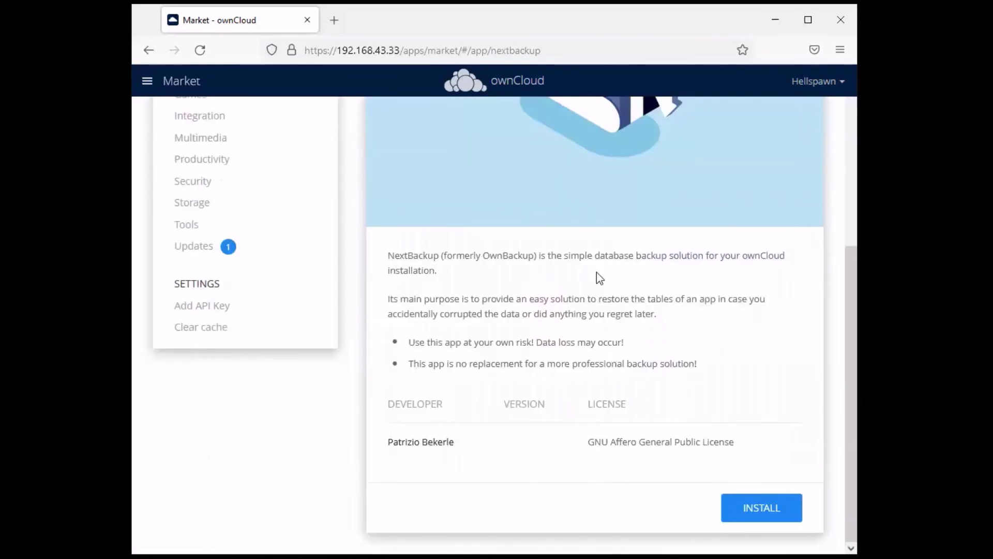
click(776, 513)
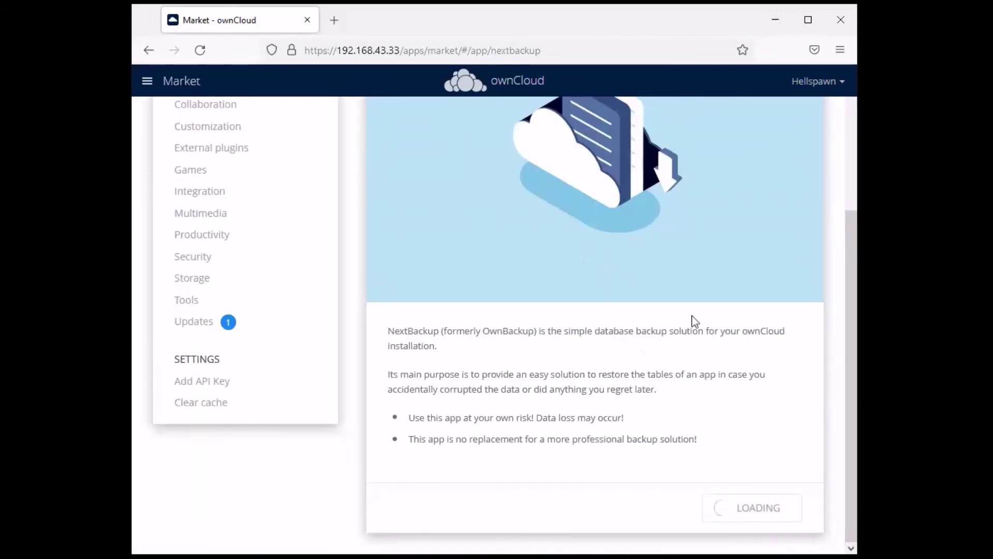
scroll(662, 348, down, 2)
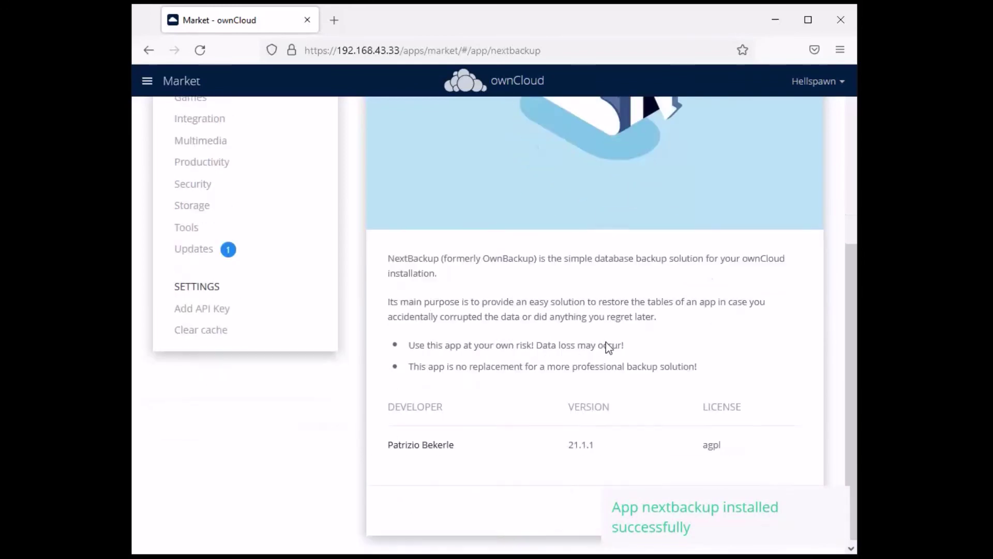
drag(407, 342, 512, 336)
click(738, 301)
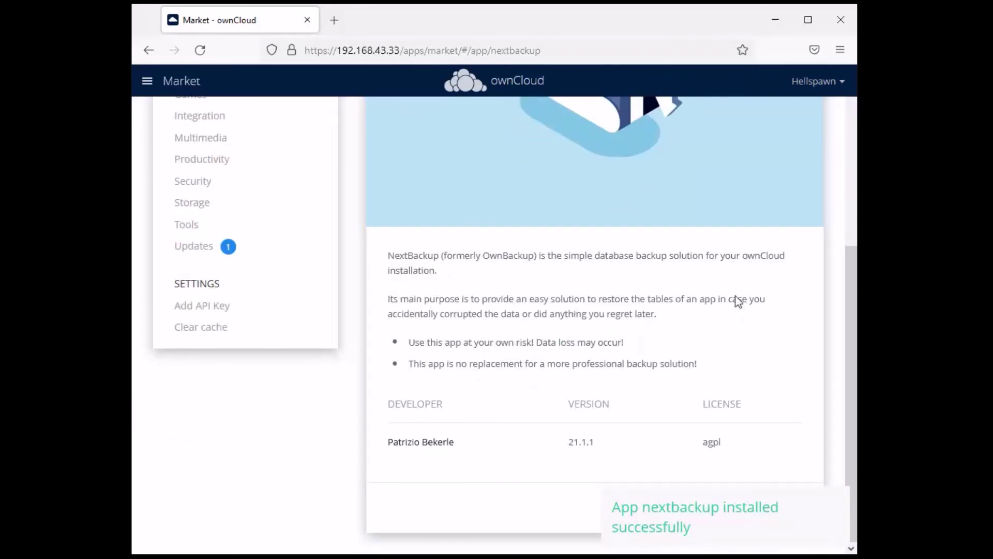
drag(635, 340, 396, 342)
click(642, 386)
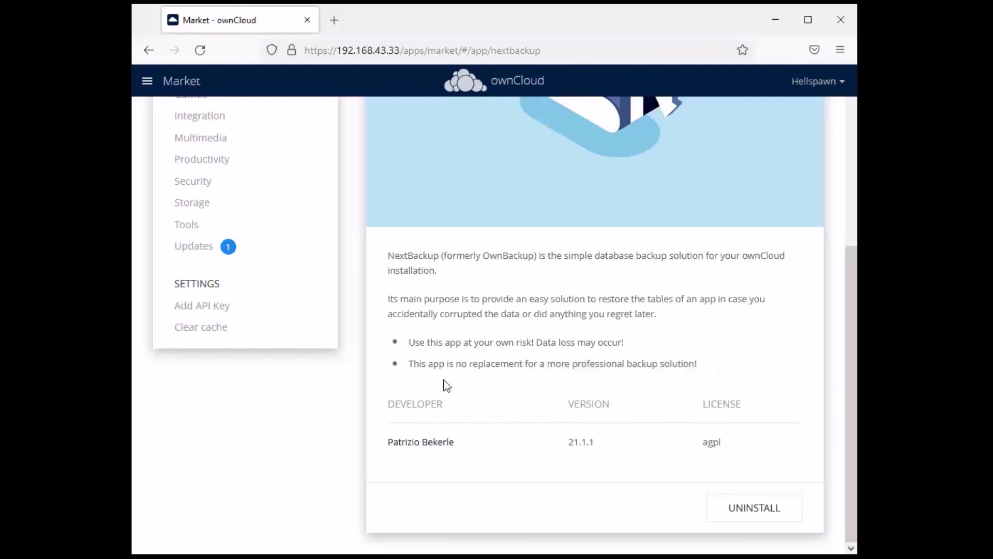
scroll(616, 299, up, 5)
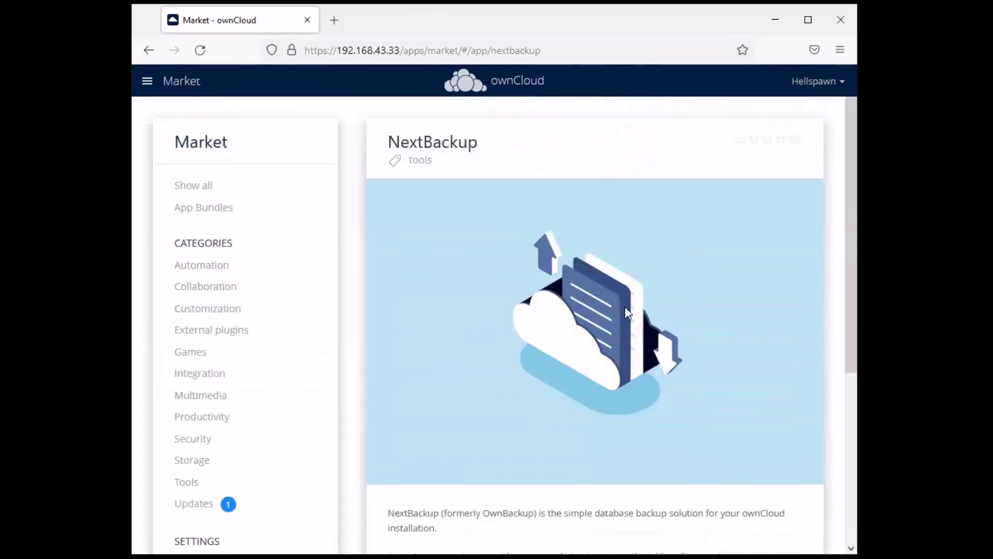
In Admin > Diagnostics, set What to log to 'Everything (summary, single queries with their parameters and events)'
click(812, 94)
click(826, 110)
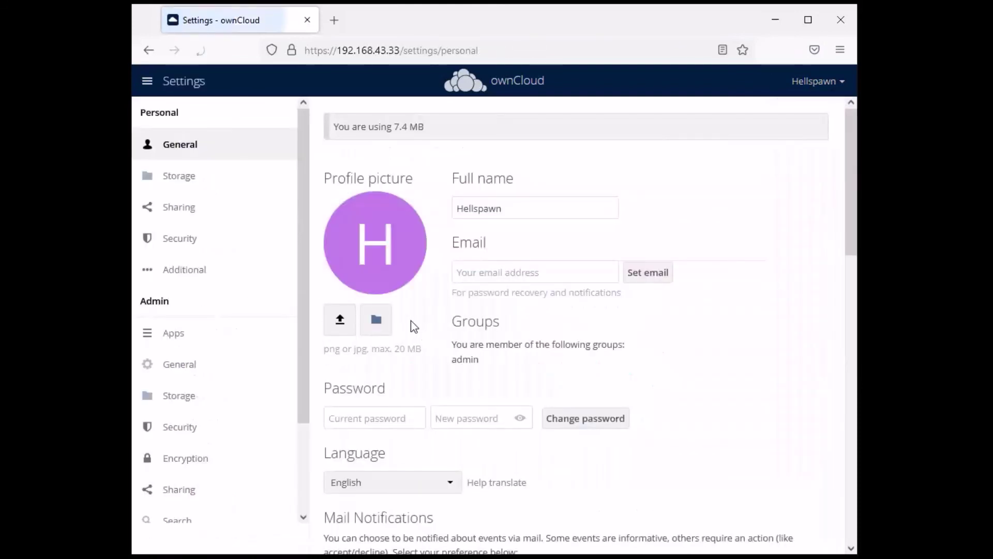
scroll(232, 186, down, 2)
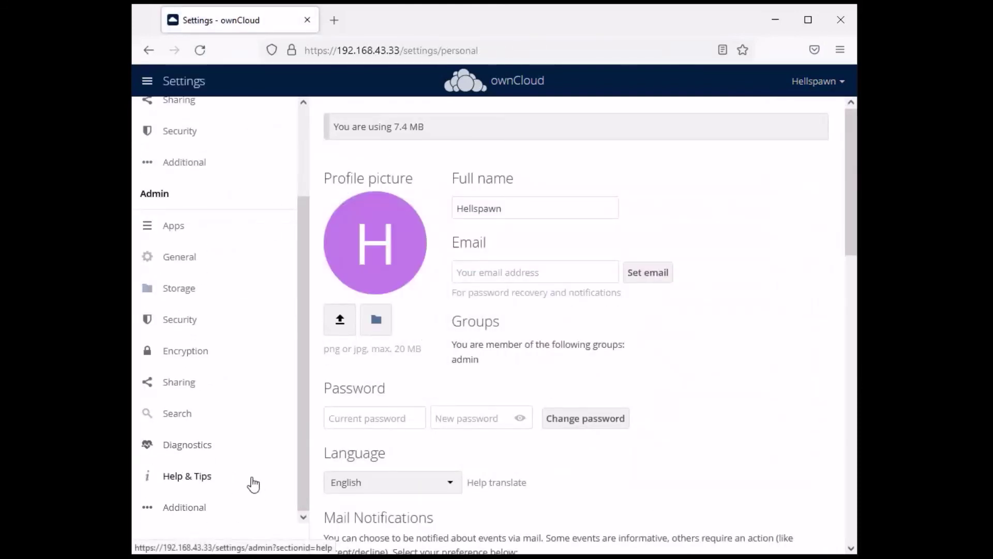
click(188, 446)
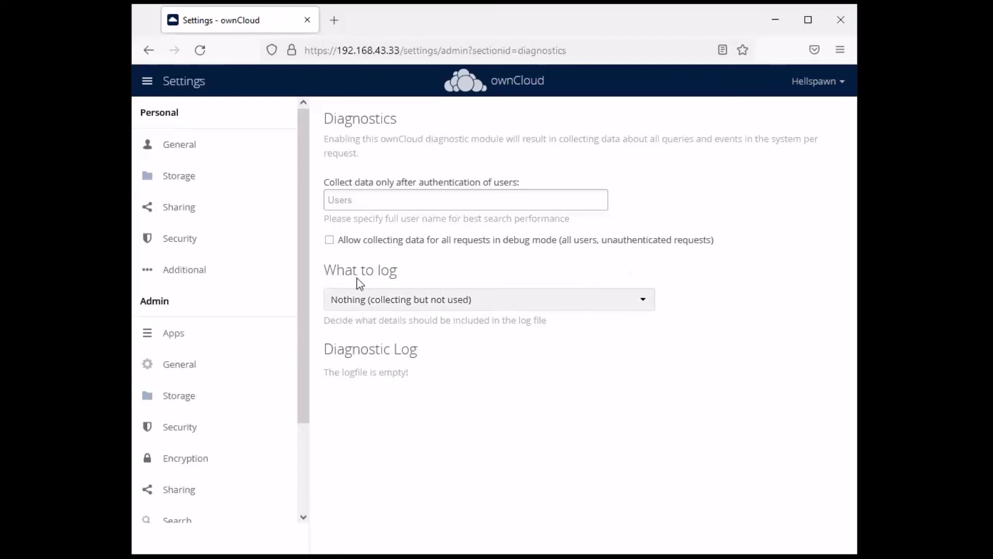
click(643, 304)
click(375, 388)
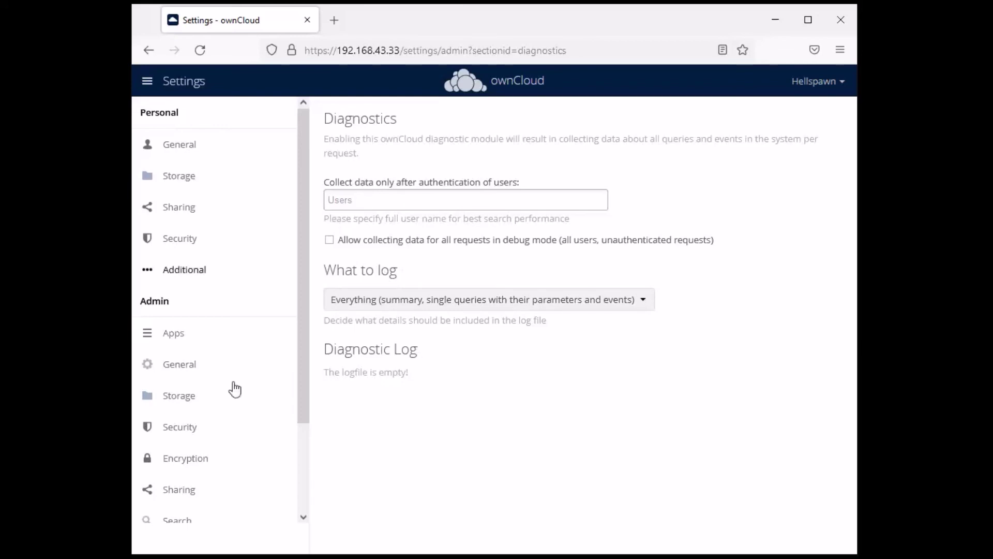
click(188, 428)
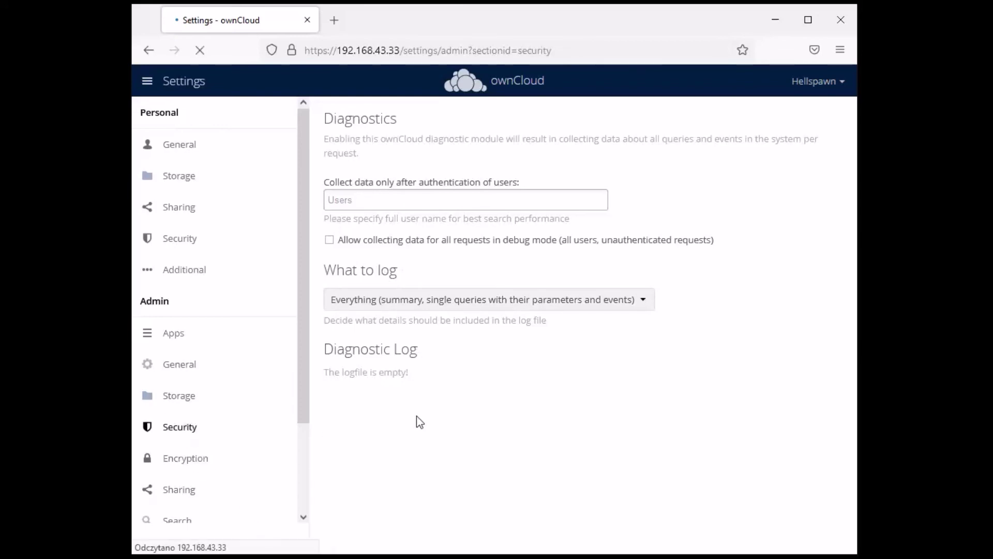
Review the admin Storage and General settings pages
scroll(661, 170, down, 8)
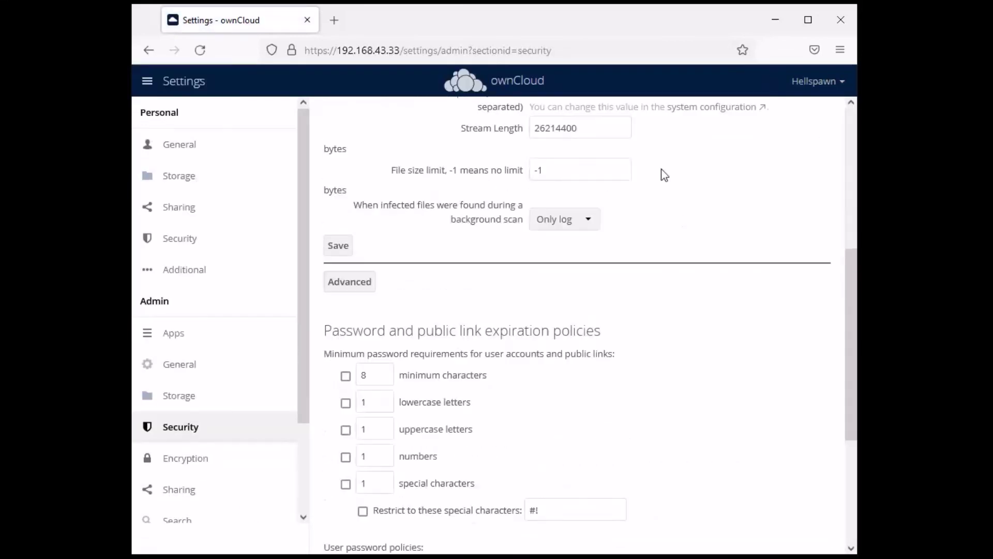
click(182, 403)
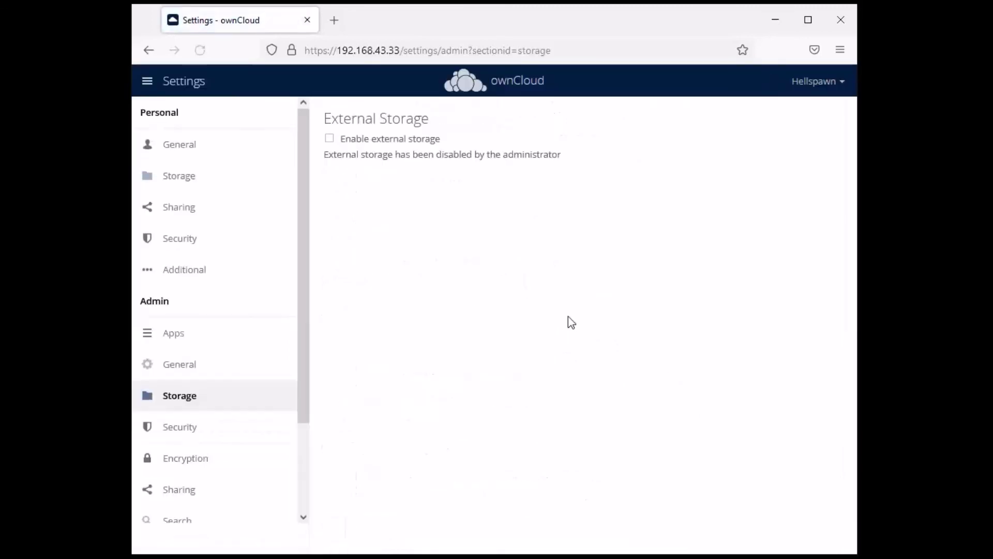
click(181, 369)
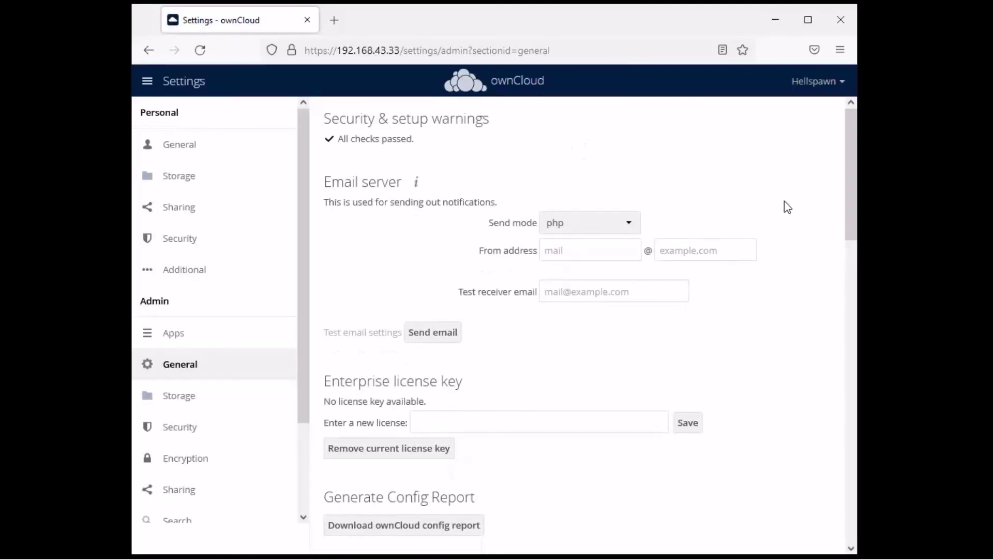
scroll(785, 207, down, 10)
scroll(779, 202, down, 6)
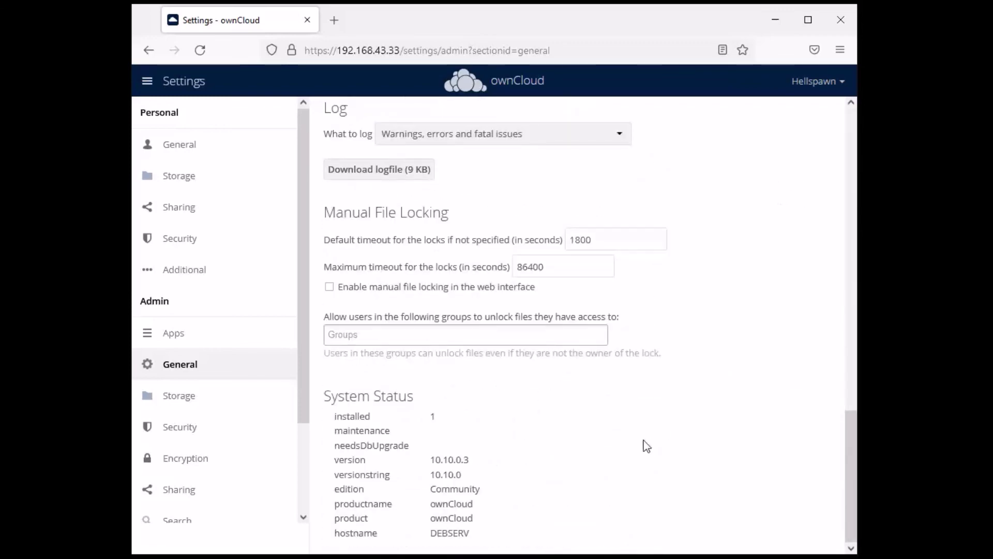
scroll(241, 429, down, 2)
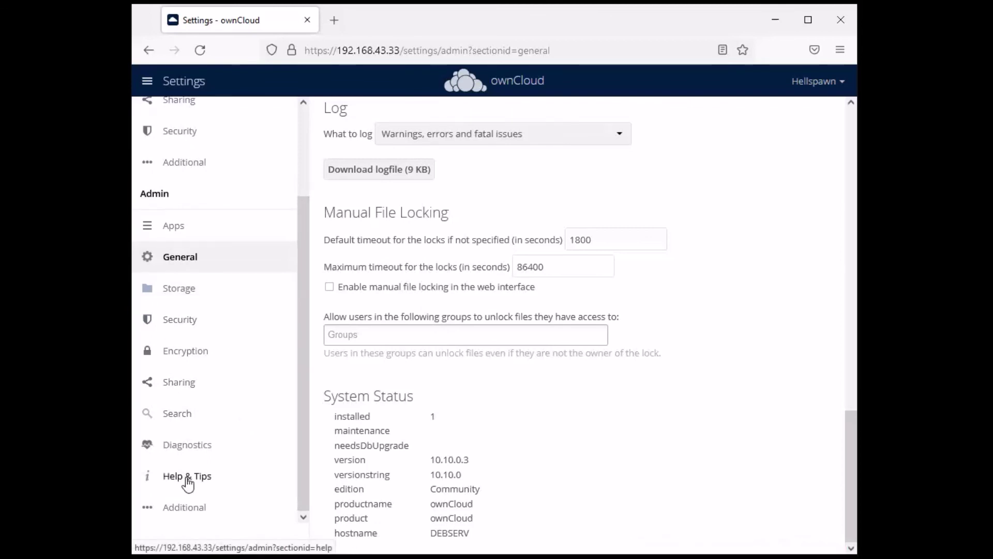
Review the Search and Sharing admin settings, then the Help & Tips page
click(178, 420)
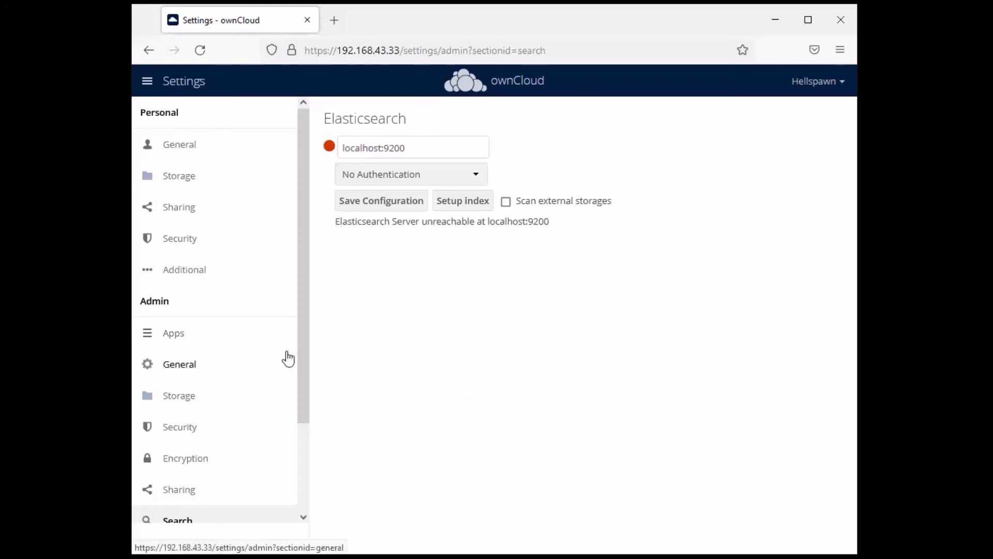
scroll(287, 358, down, 3)
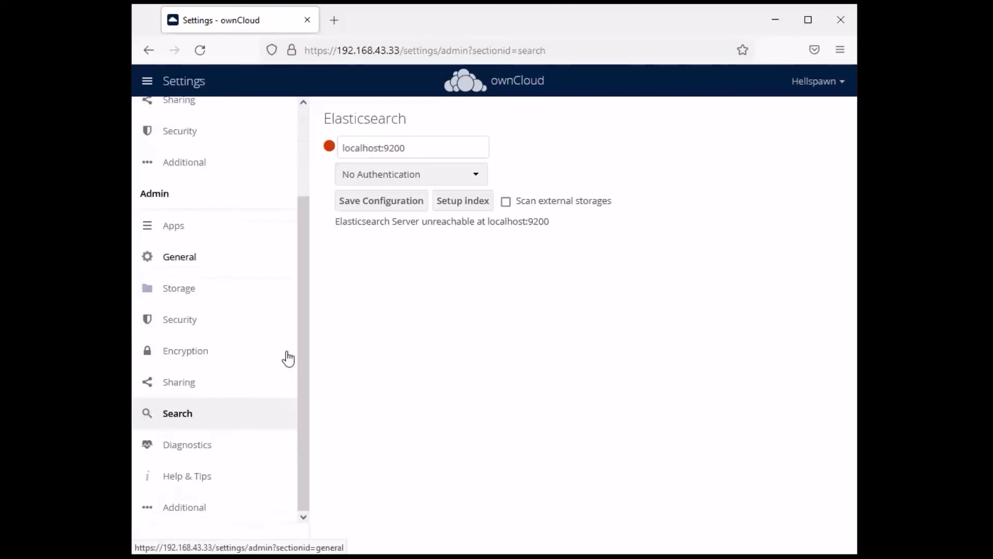
click(202, 392)
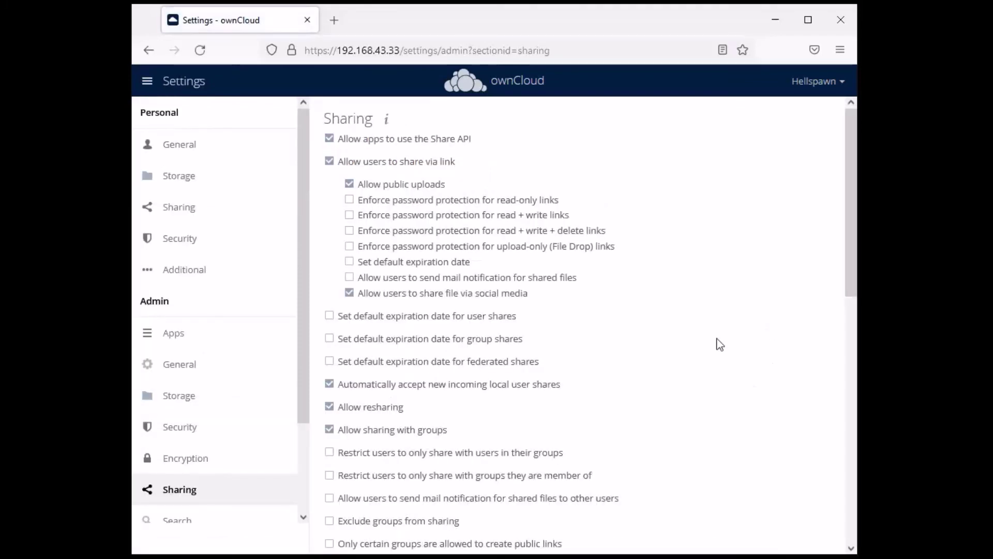
scroll(709, 343, down, 10)
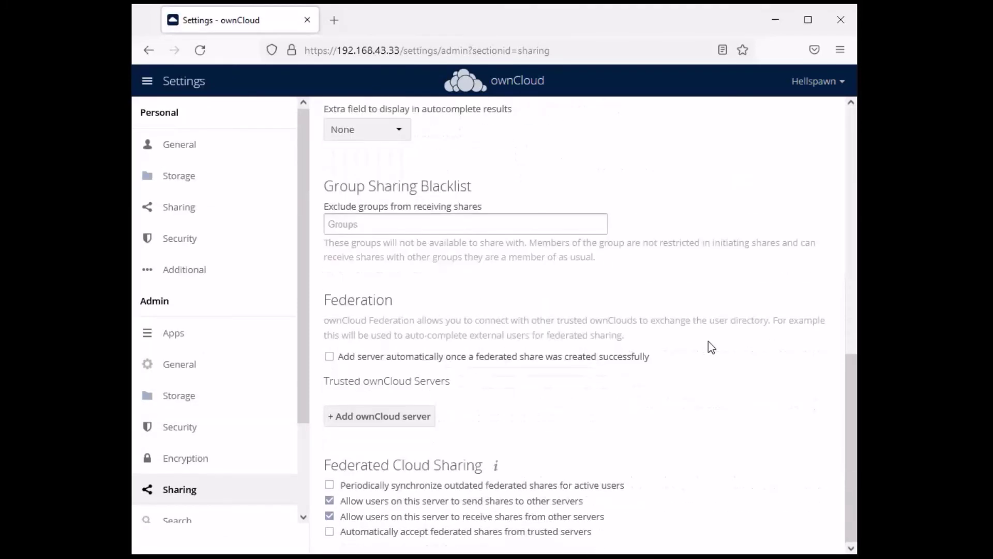
scroll(709, 342, up, 10)
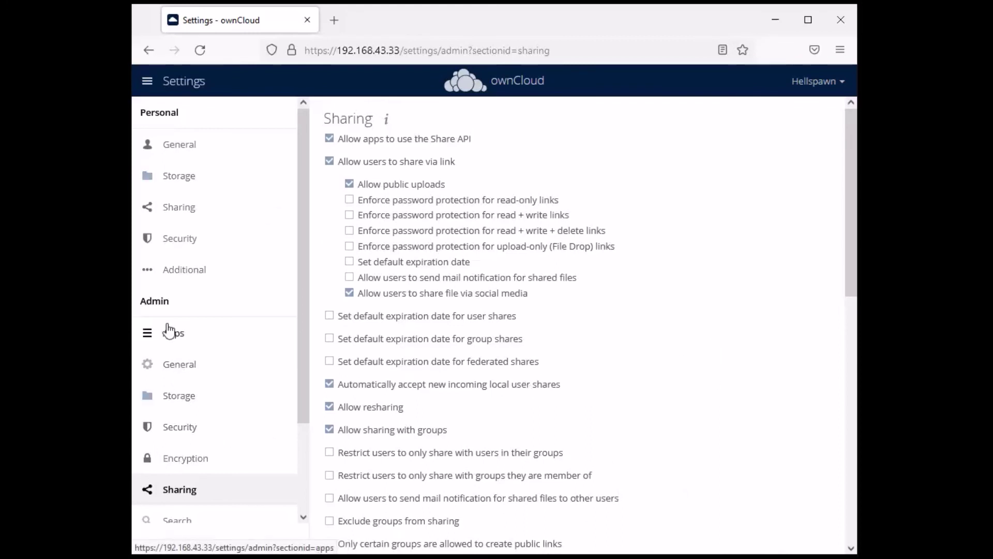
scroll(244, 425, down, 2)
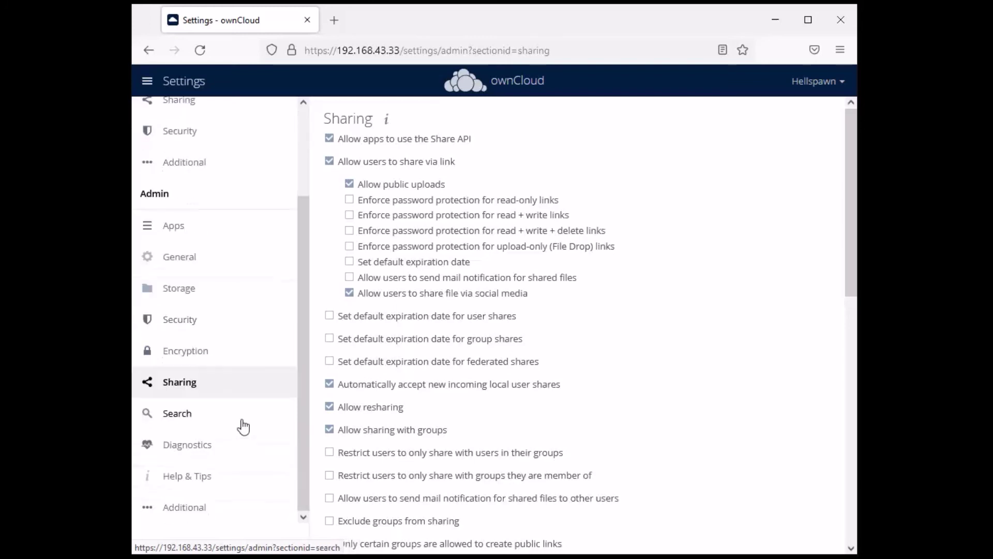
click(193, 477)
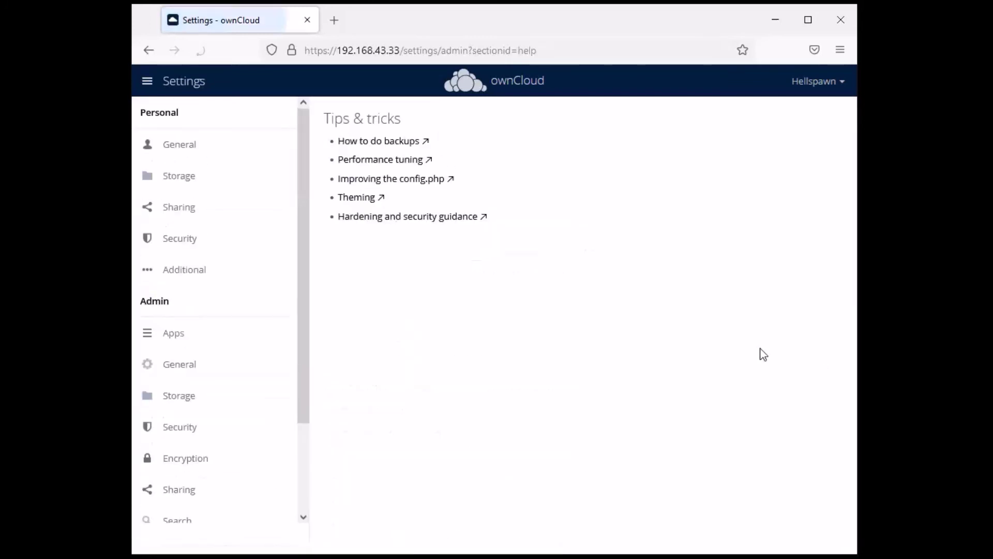
scroll(207, 409, down, 2)
Go to the Additional admin settings and check NextBackup's still-empty backup list
click(197, 505)
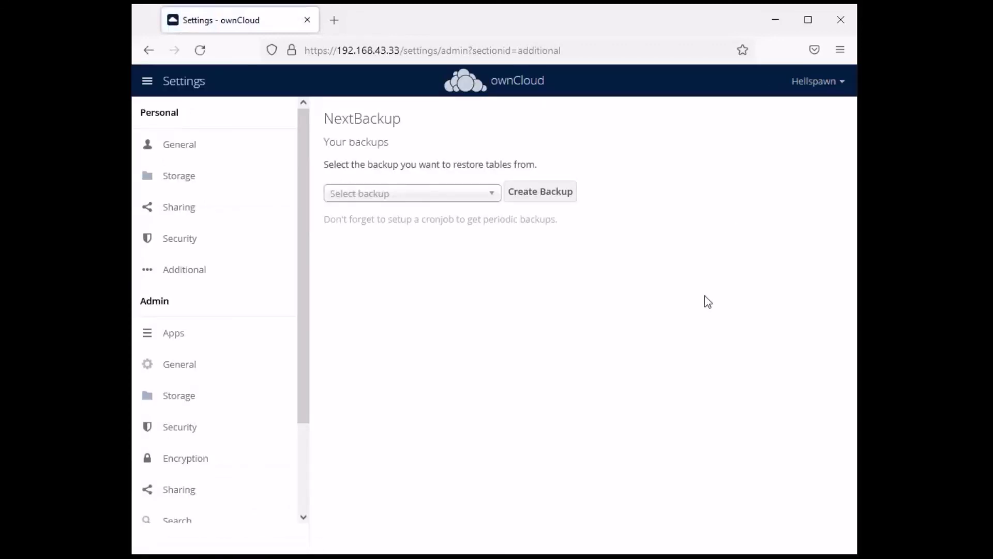
drag(412, 124, 329, 131)
click(609, 302)
click(491, 195)
click(464, 332)
Create a new backup and select the September 14, 2022 2:34:40 PM backup
click(558, 193)
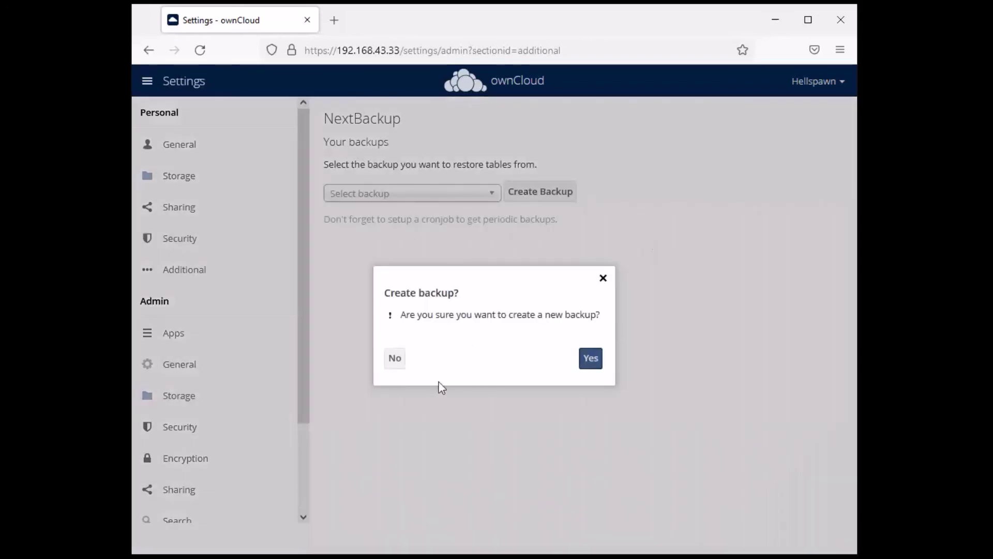
click(583, 363)
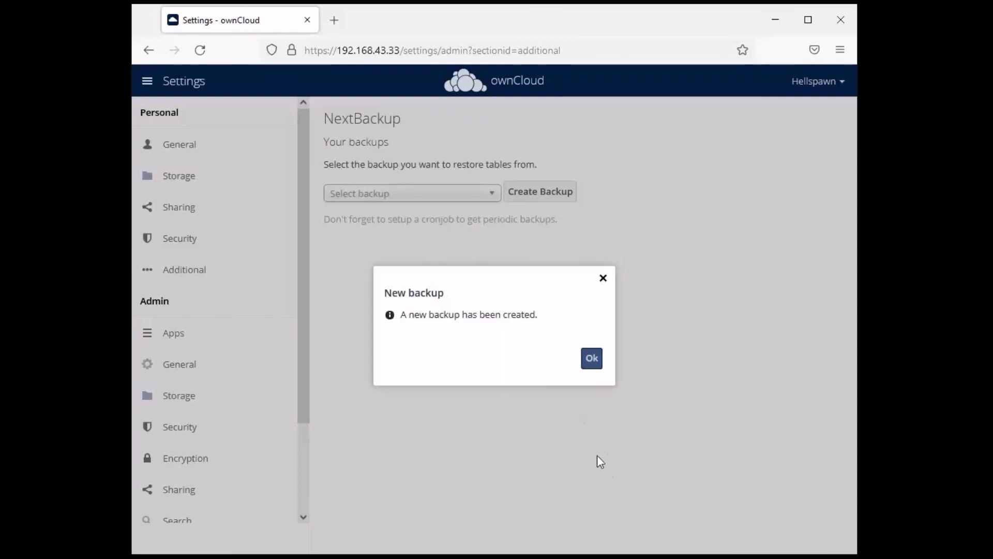
click(595, 365)
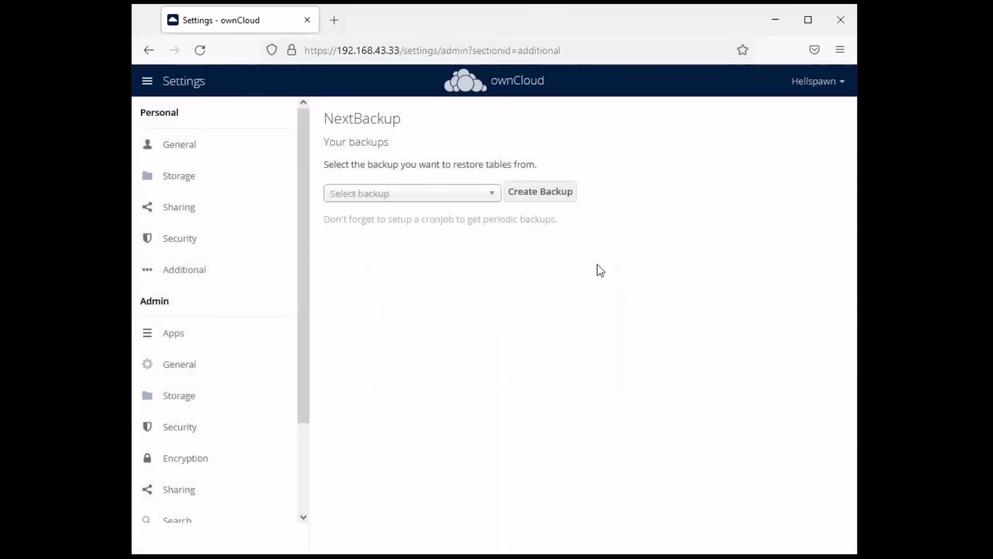
click(492, 194)
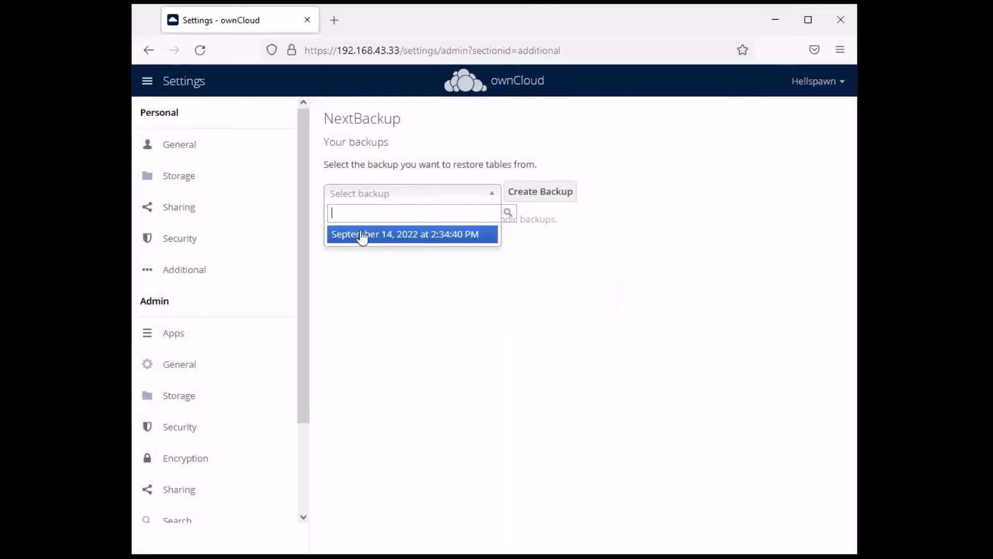
click(410, 234)
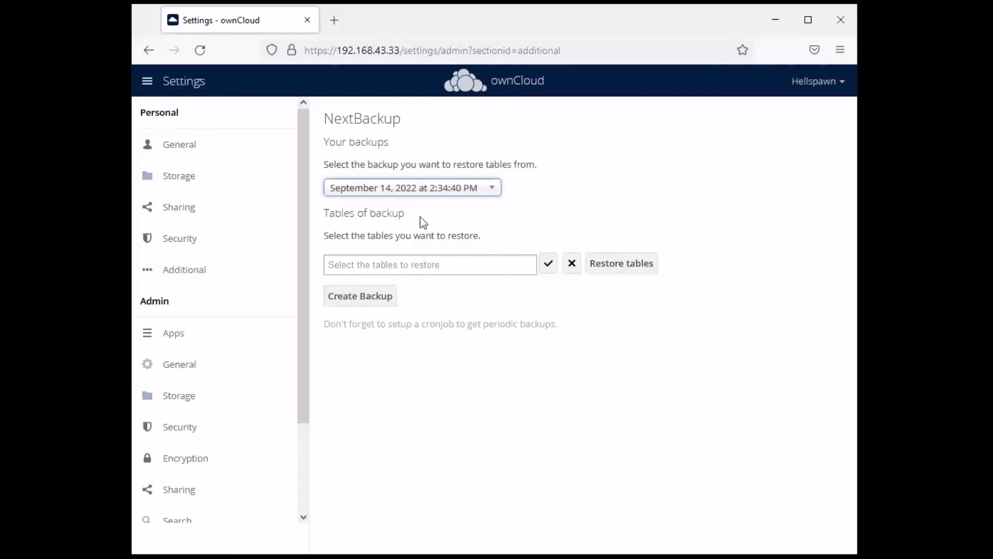
click(417, 265)
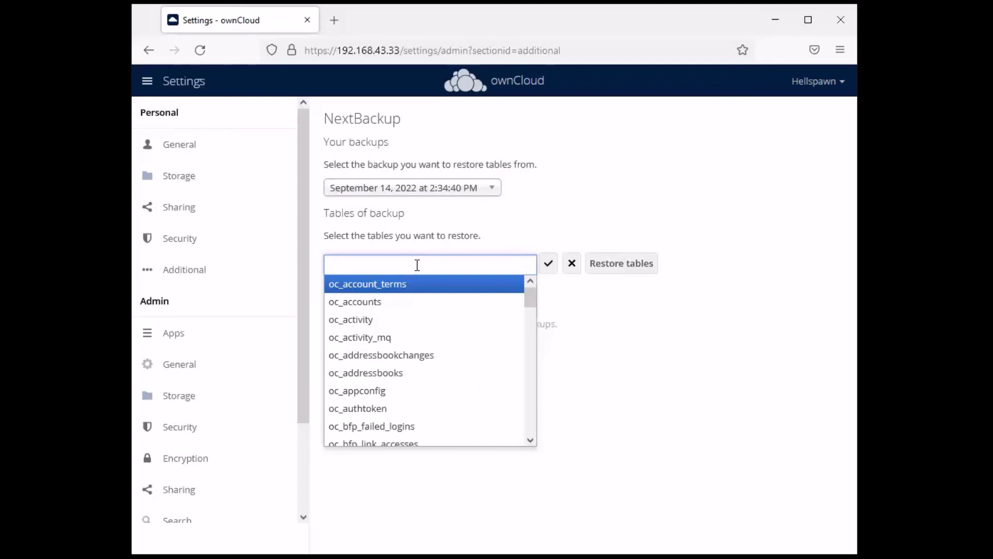
click(634, 204)
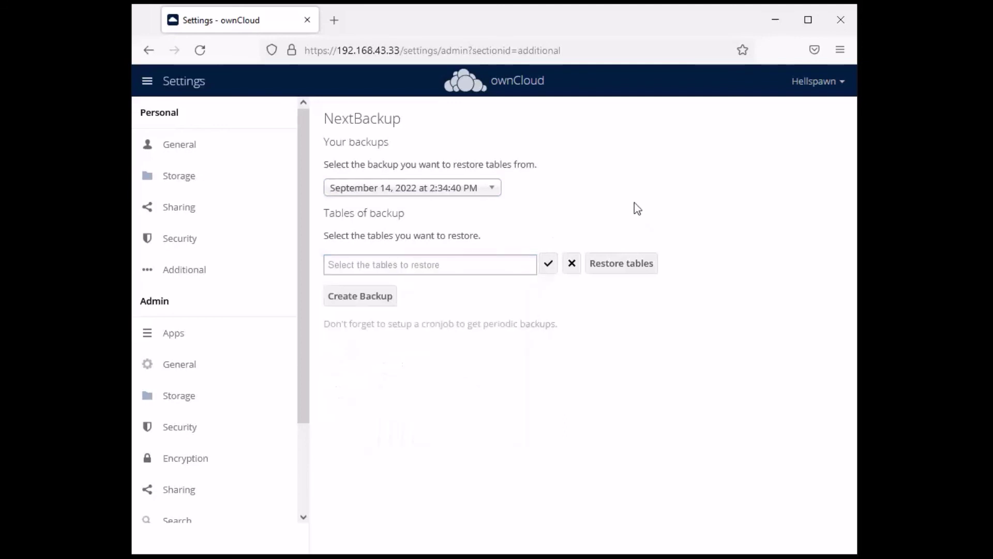
click(496, 266)
click(548, 265)
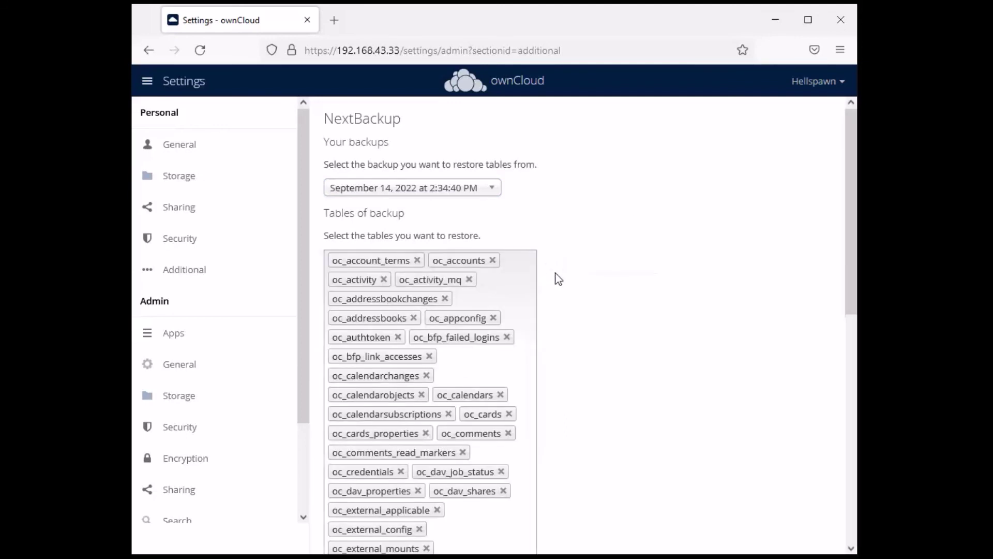
scroll(483, 280, down, 9)
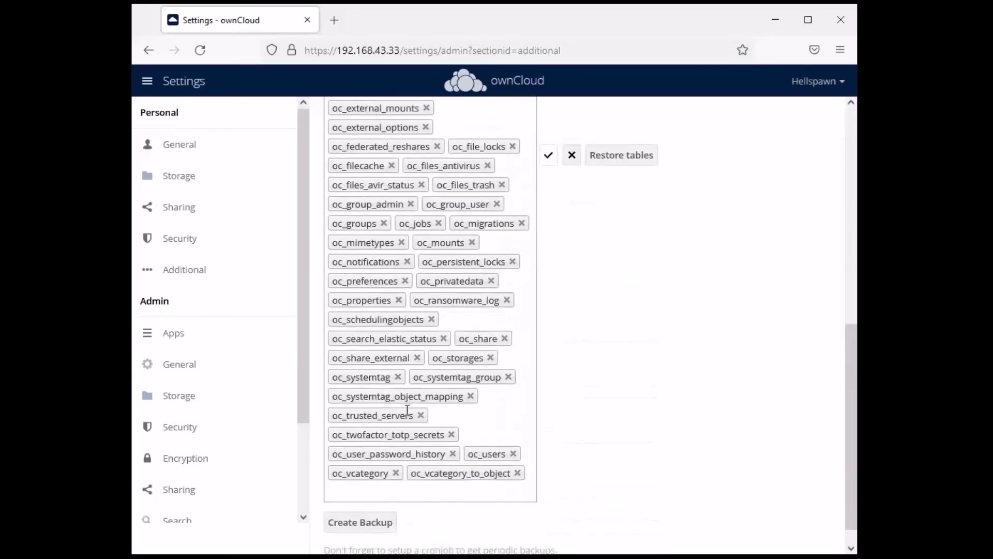
scroll(413, 443, up, 8)
scroll(459, 255, up, 1)
scroll(569, 310, down, 7)
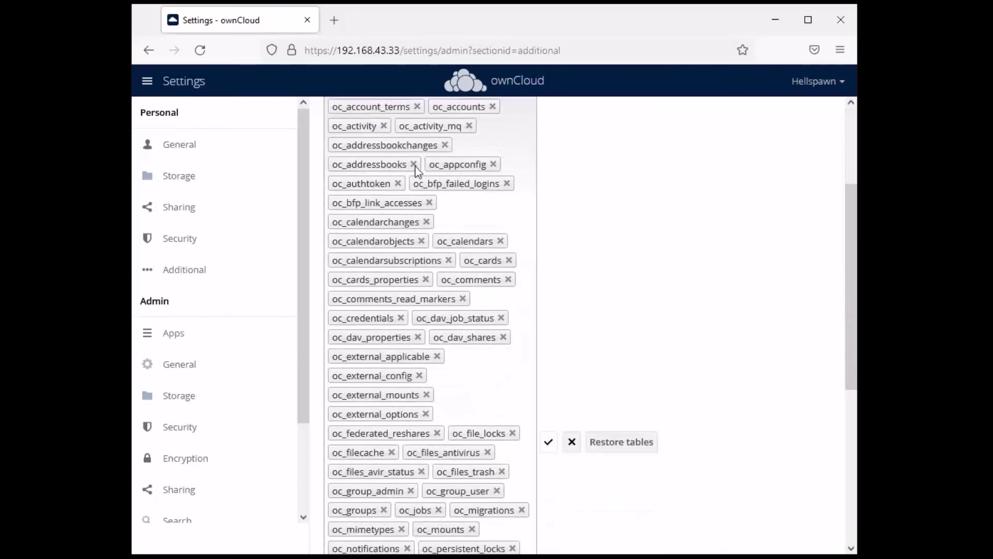
scroll(668, 318, up, 2)
scroll(619, 297, up, 2)
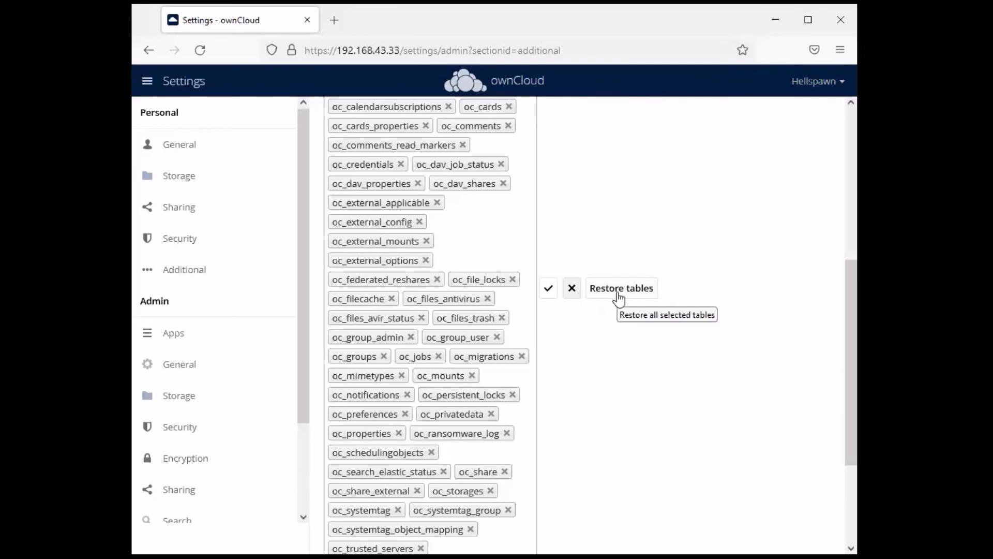
scroll(714, 383, up, 5)
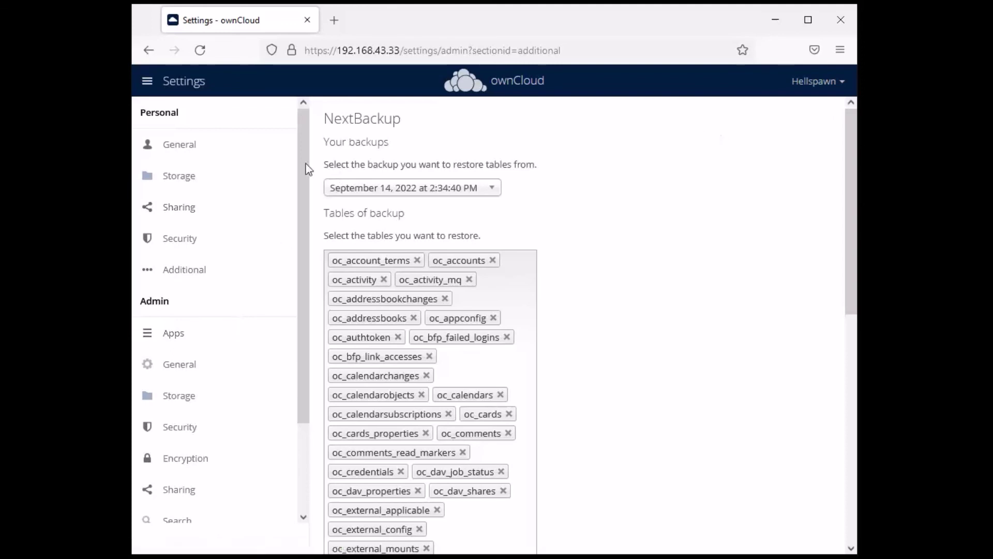
click(186, 83)
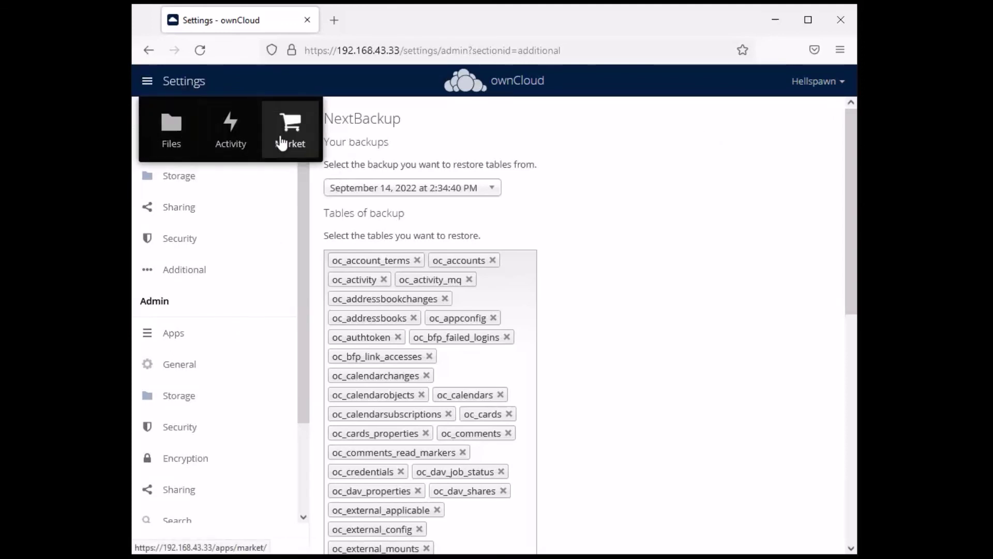
In Files, show the details of ownCloud Manual.pdf and its confidential tag
click(174, 141)
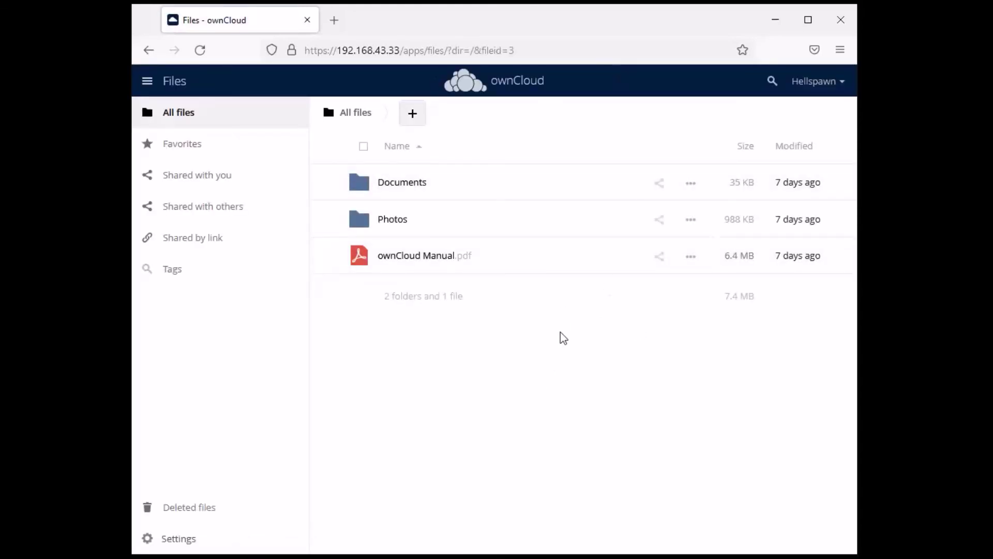
click(690, 256)
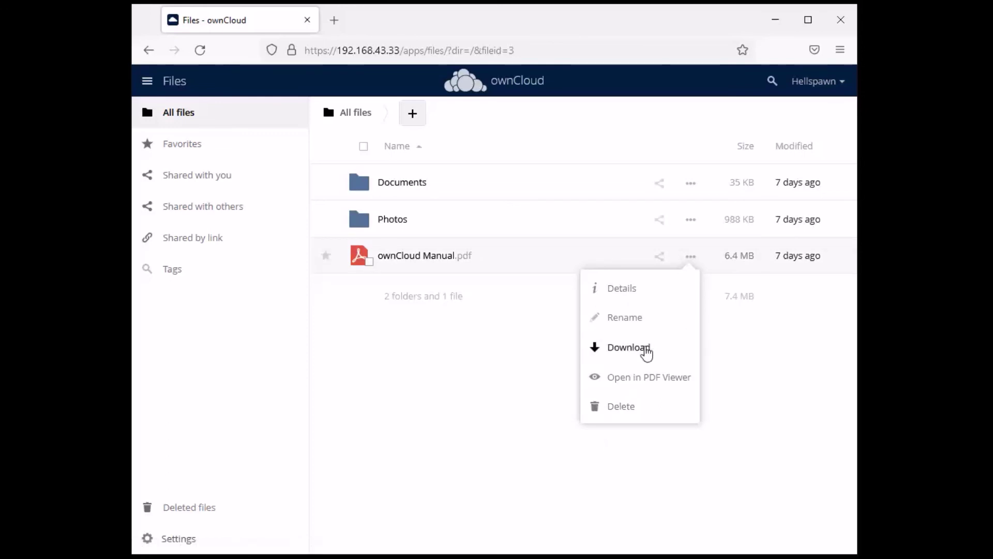
click(613, 289)
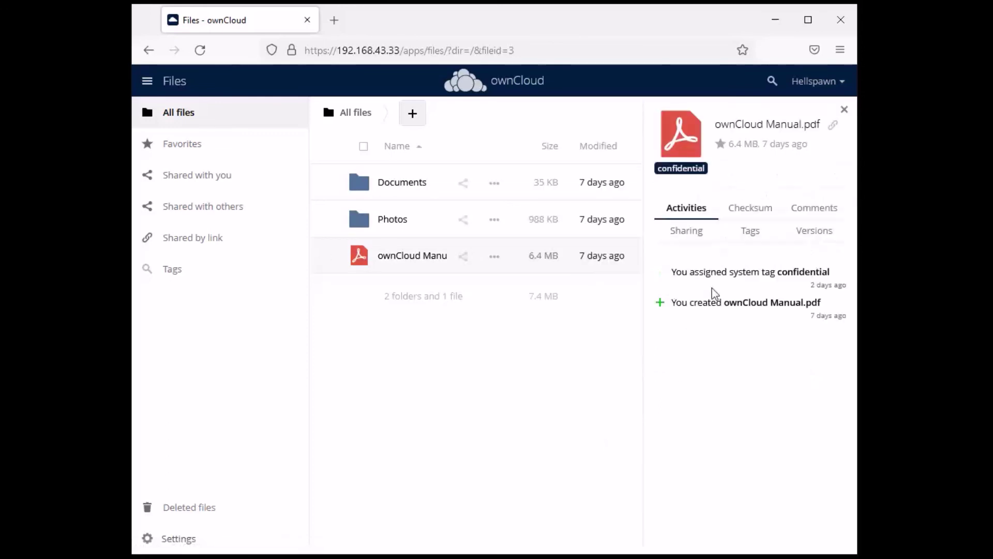
click(760, 233)
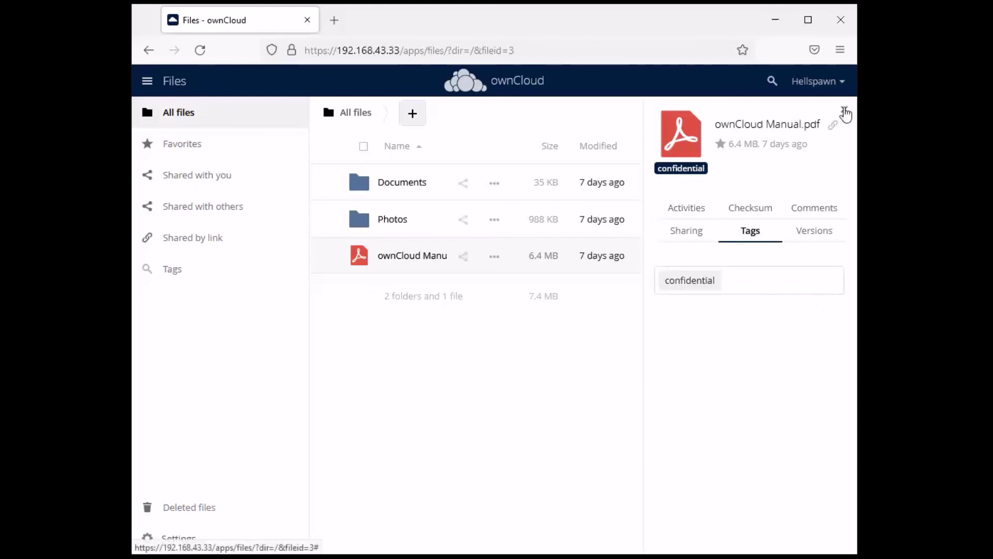
Look over the file's Checksum, Versions, Sharing and Activities tabs, then close the details
click(750, 217)
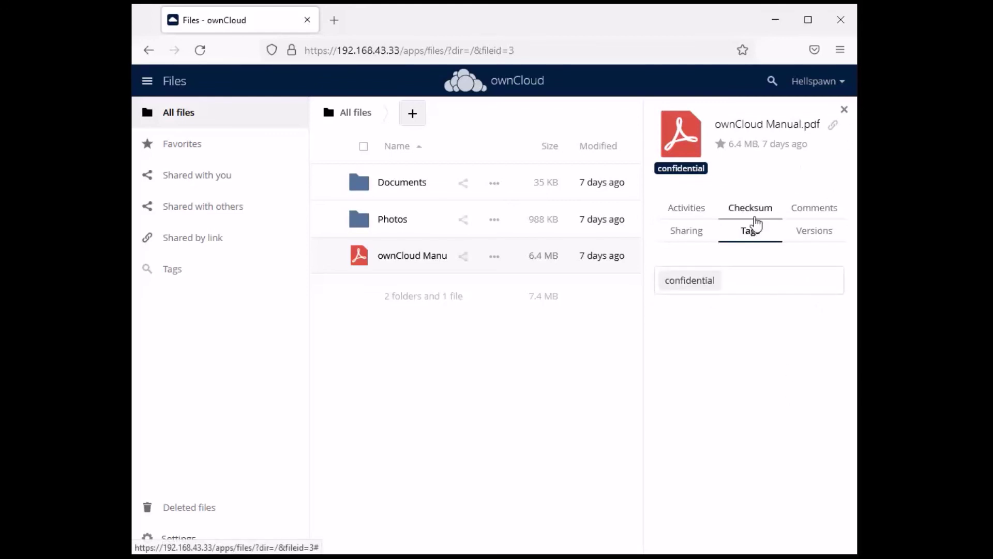
click(746, 280)
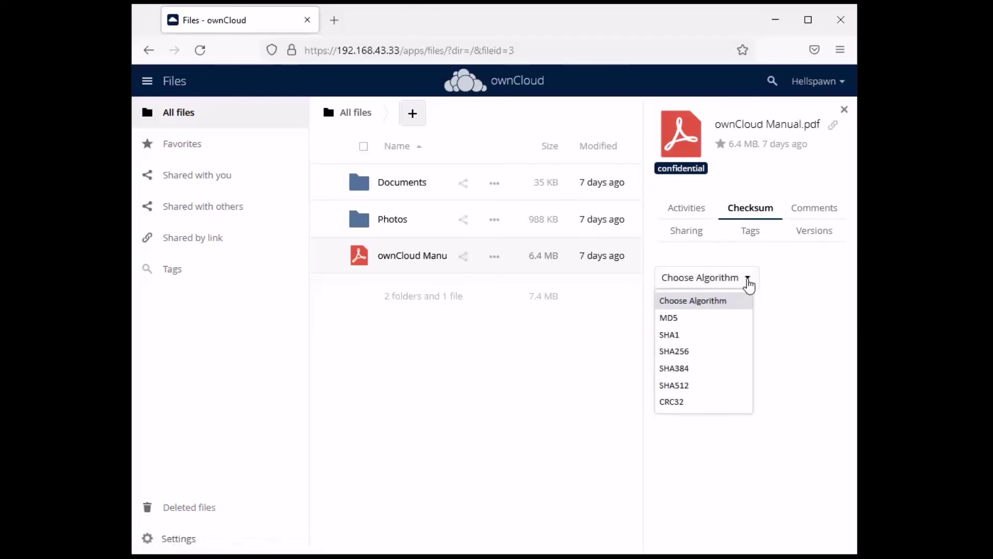
click(747, 280)
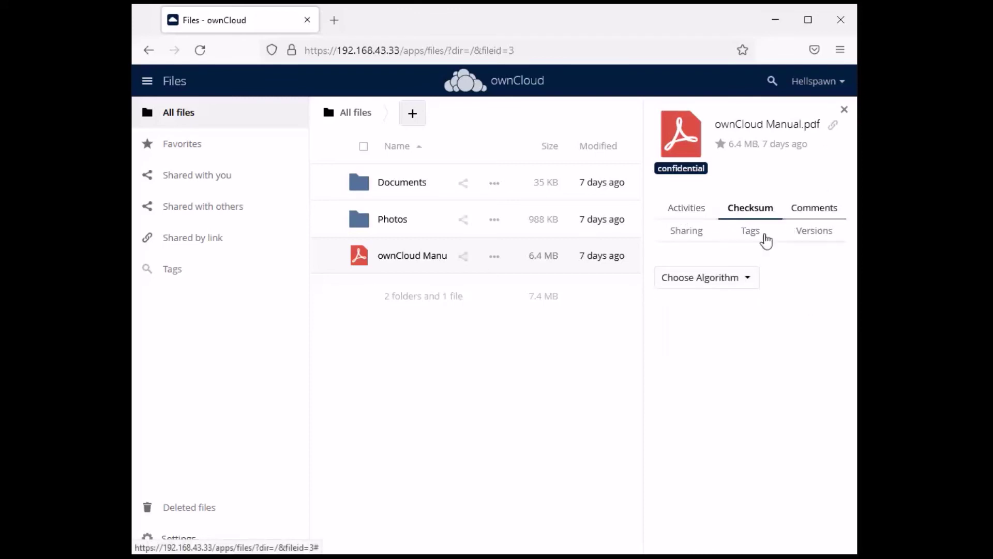
click(816, 243)
click(677, 237)
click(687, 208)
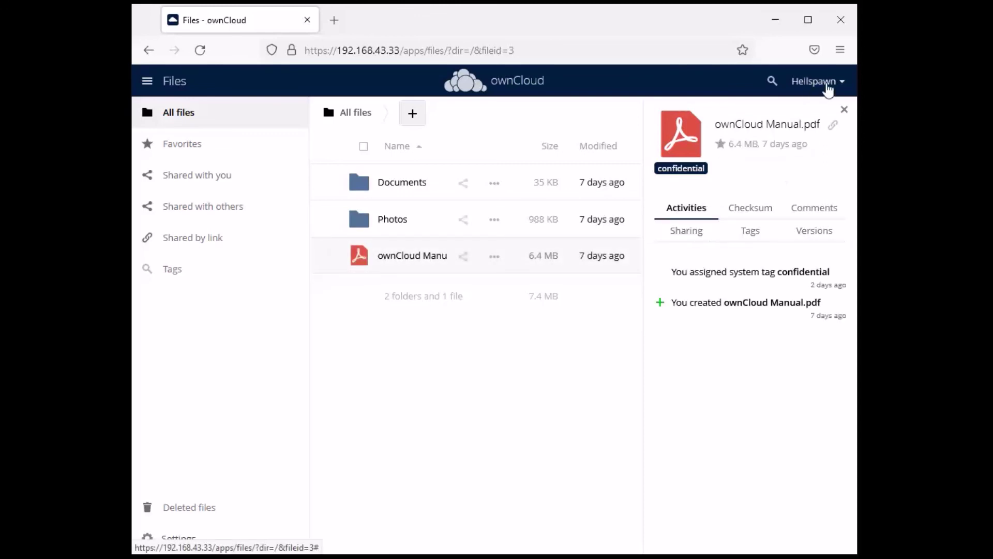
click(845, 110)
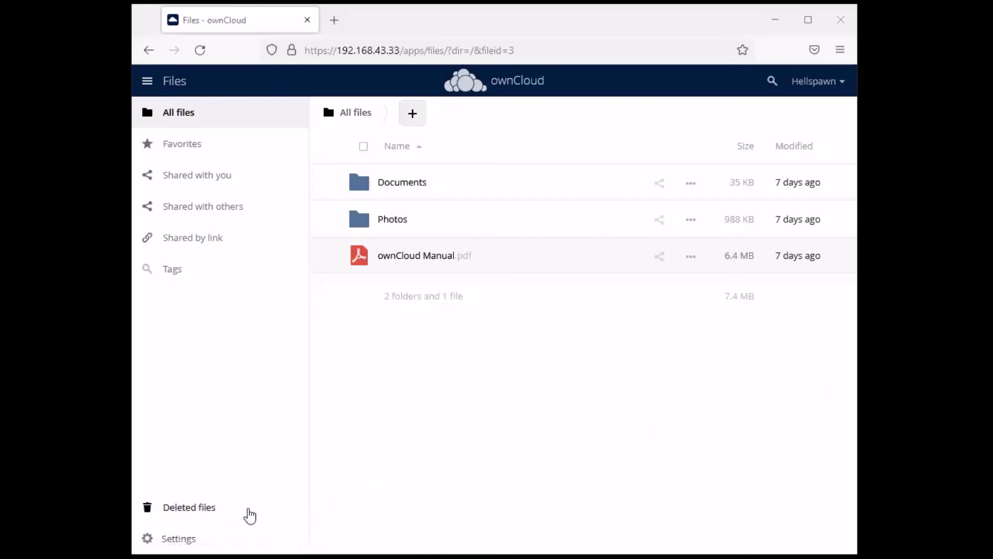
Go to Deleted files at the bottom of the sidebar, showing no deleted files
click(201, 509)
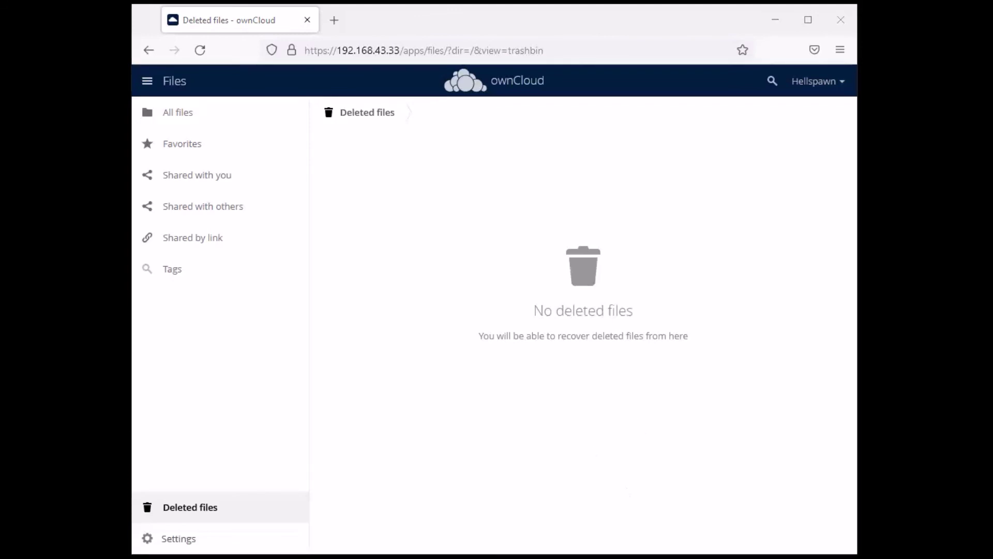
Reopen /var/www/owncloud/config/config.php in nano using the recalled command
key(alt+Tab)
key(Up)
key(Up)
key(Up)
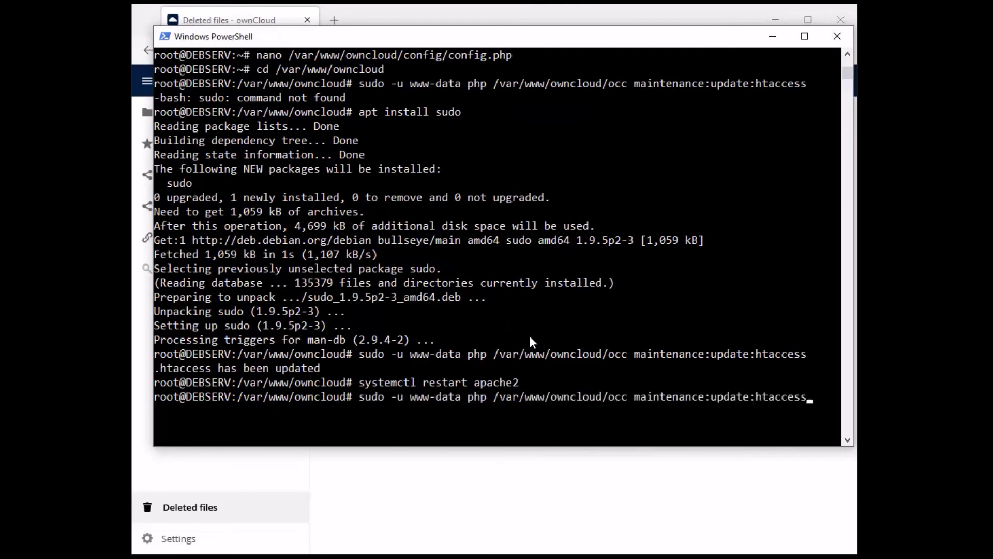
key(Up)
key(Up)
key(Up)
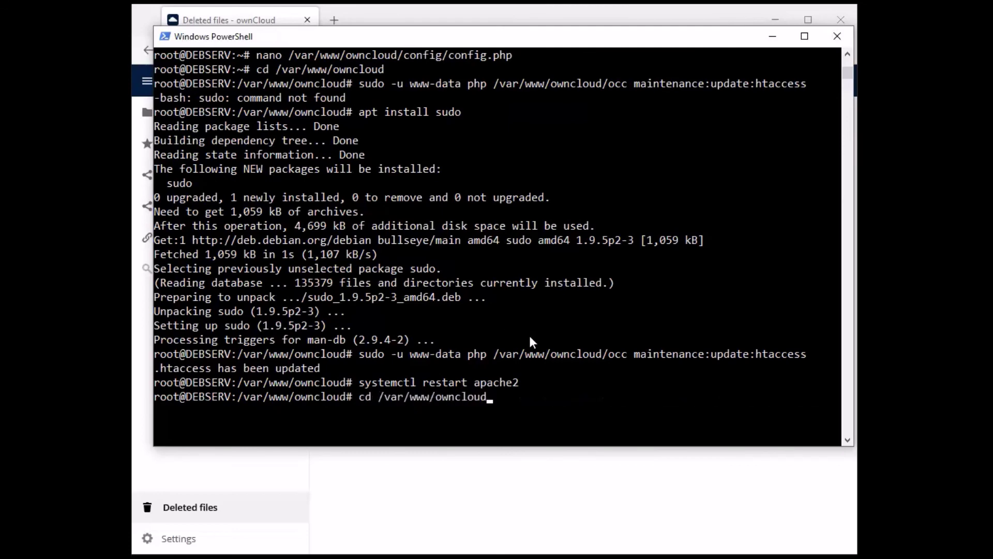
key(Return)
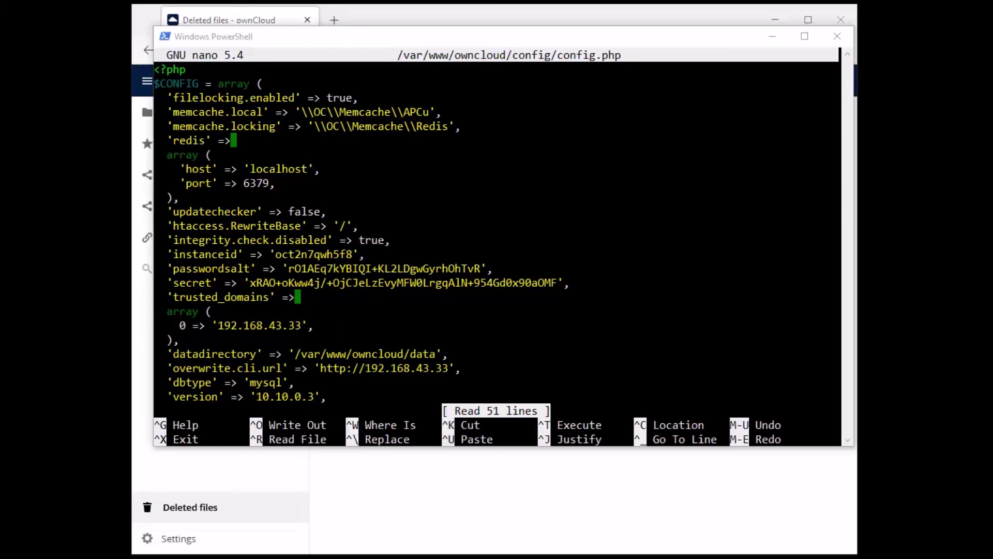
Insert a blank line after 'updatechecker' => false in config.php
click(515, 251)
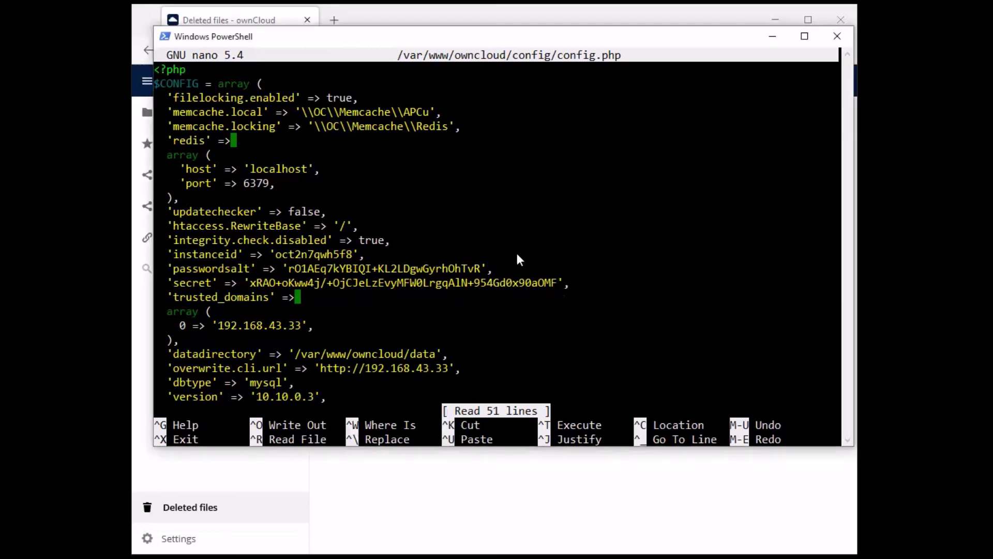
key(Down)
key(Down)
key(Down)
key(Down)
key(Down)
key(Down)
key(Down)
key(Down)
key(Down)
key(Down)
key(Right)
key(Right)
key(Right)
key(Right)
key(Right)
key(Right)
key(Right)
key(Right)
key(Right)
key(Right)
key(Right)
key(Right)
key(Right)
key(Right)
key(Right)
key(Right)
key(Right)
key(Right)
key(Right)
key(Right)
key(Right)
key(Right)
key(Right)
key(Right)
key(Right)
key(Right)
key(Right)
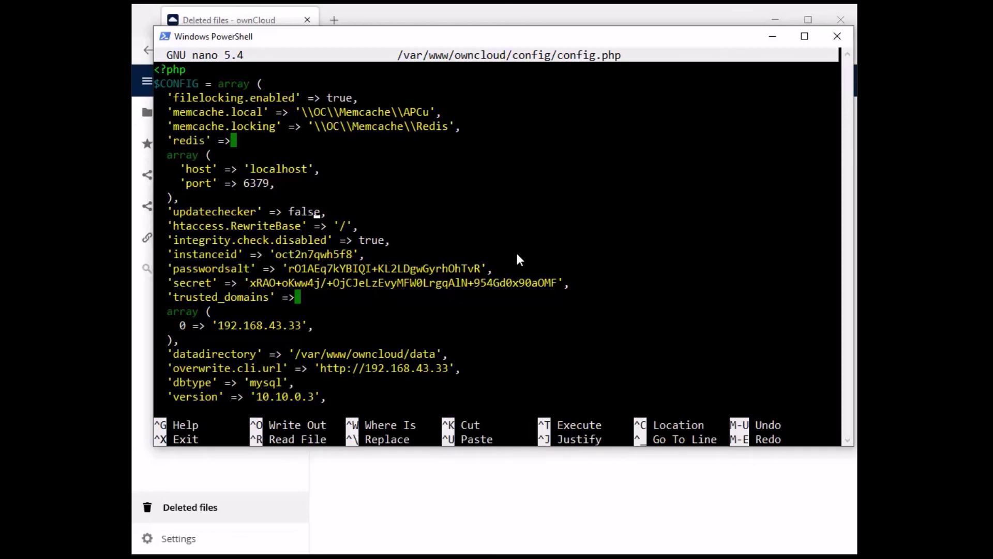
key(Return)
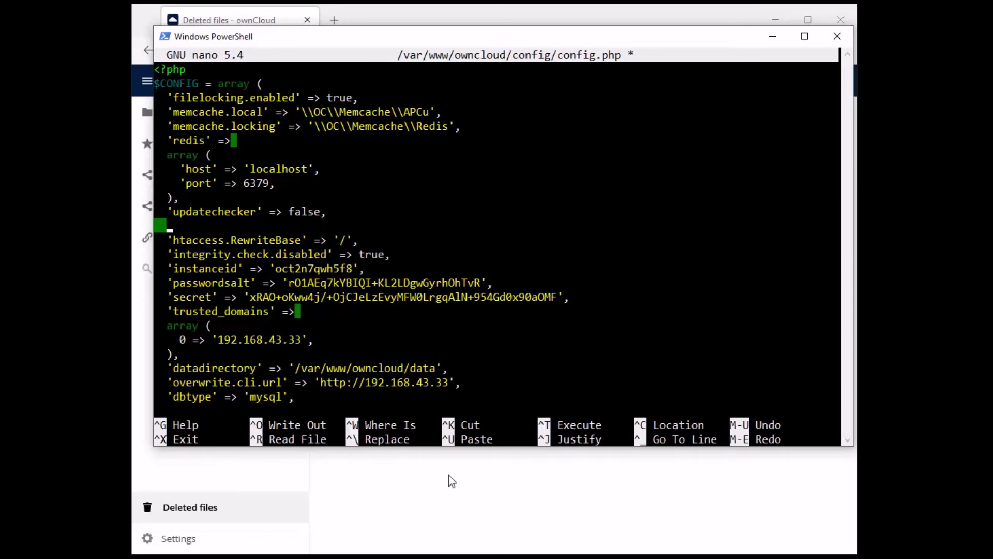
Add 'trashbin_retention_obligation' => '60, auto' to config.php, then minimize PowerShell back to ownCloud
right_click(443, 312)
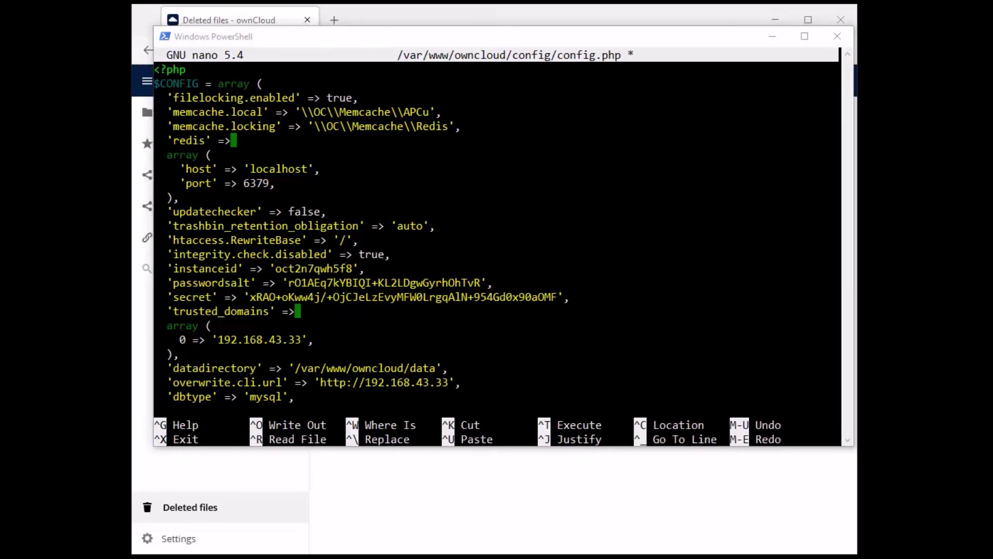
click(391, 217)
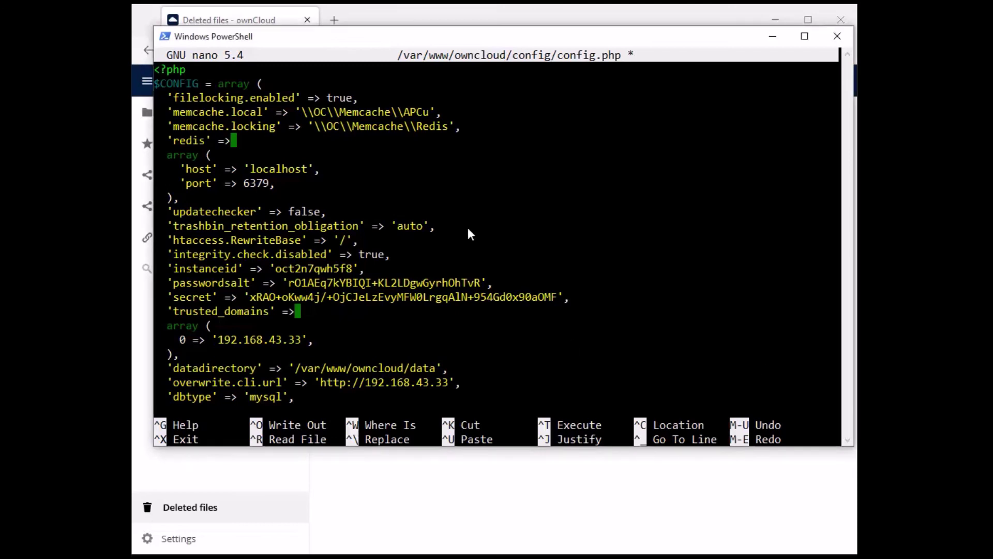
key(Left)
key(Left)
key(BackSpace)
key(BackSpace)
key(BackSpace)
key(BackSpace)
text(D, auto)
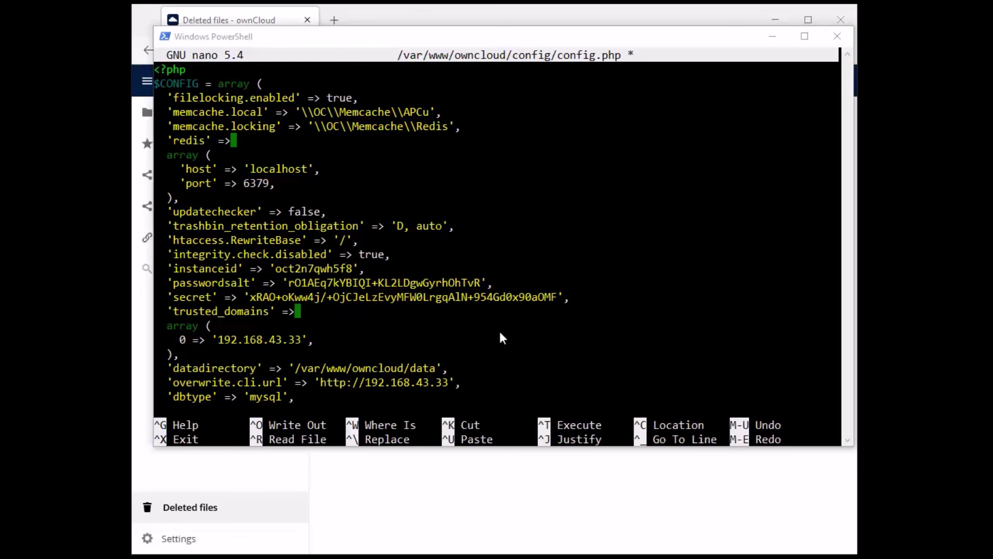
click(423, 231)
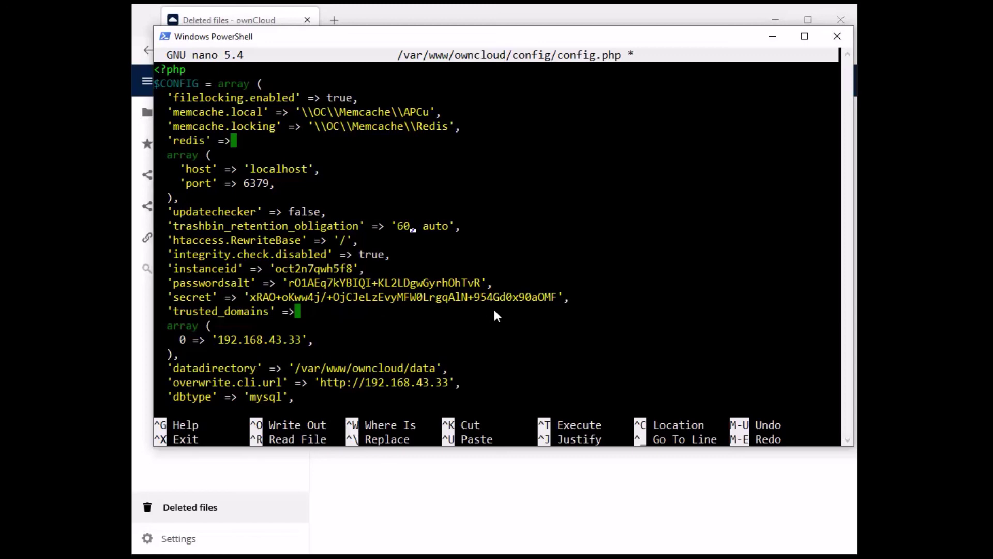
click(489, 450)
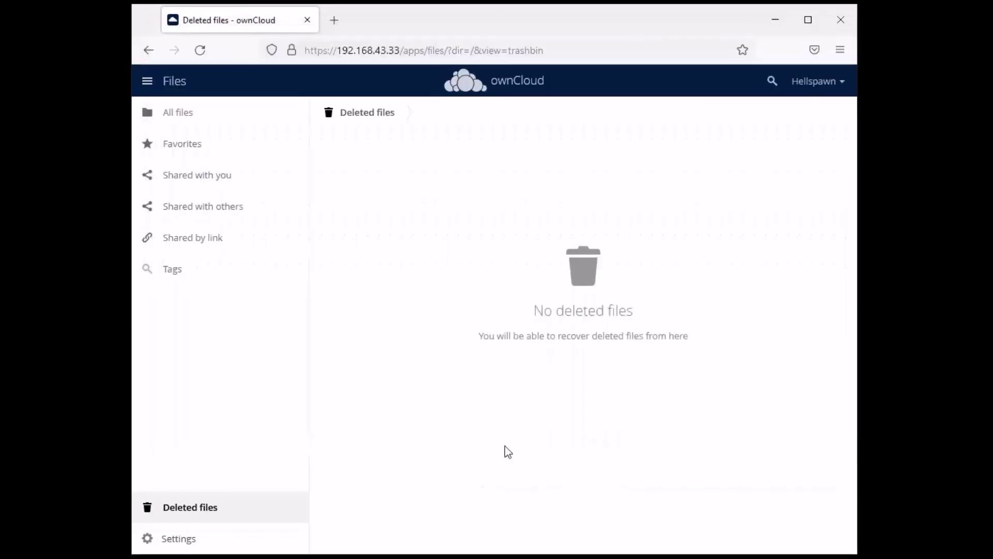